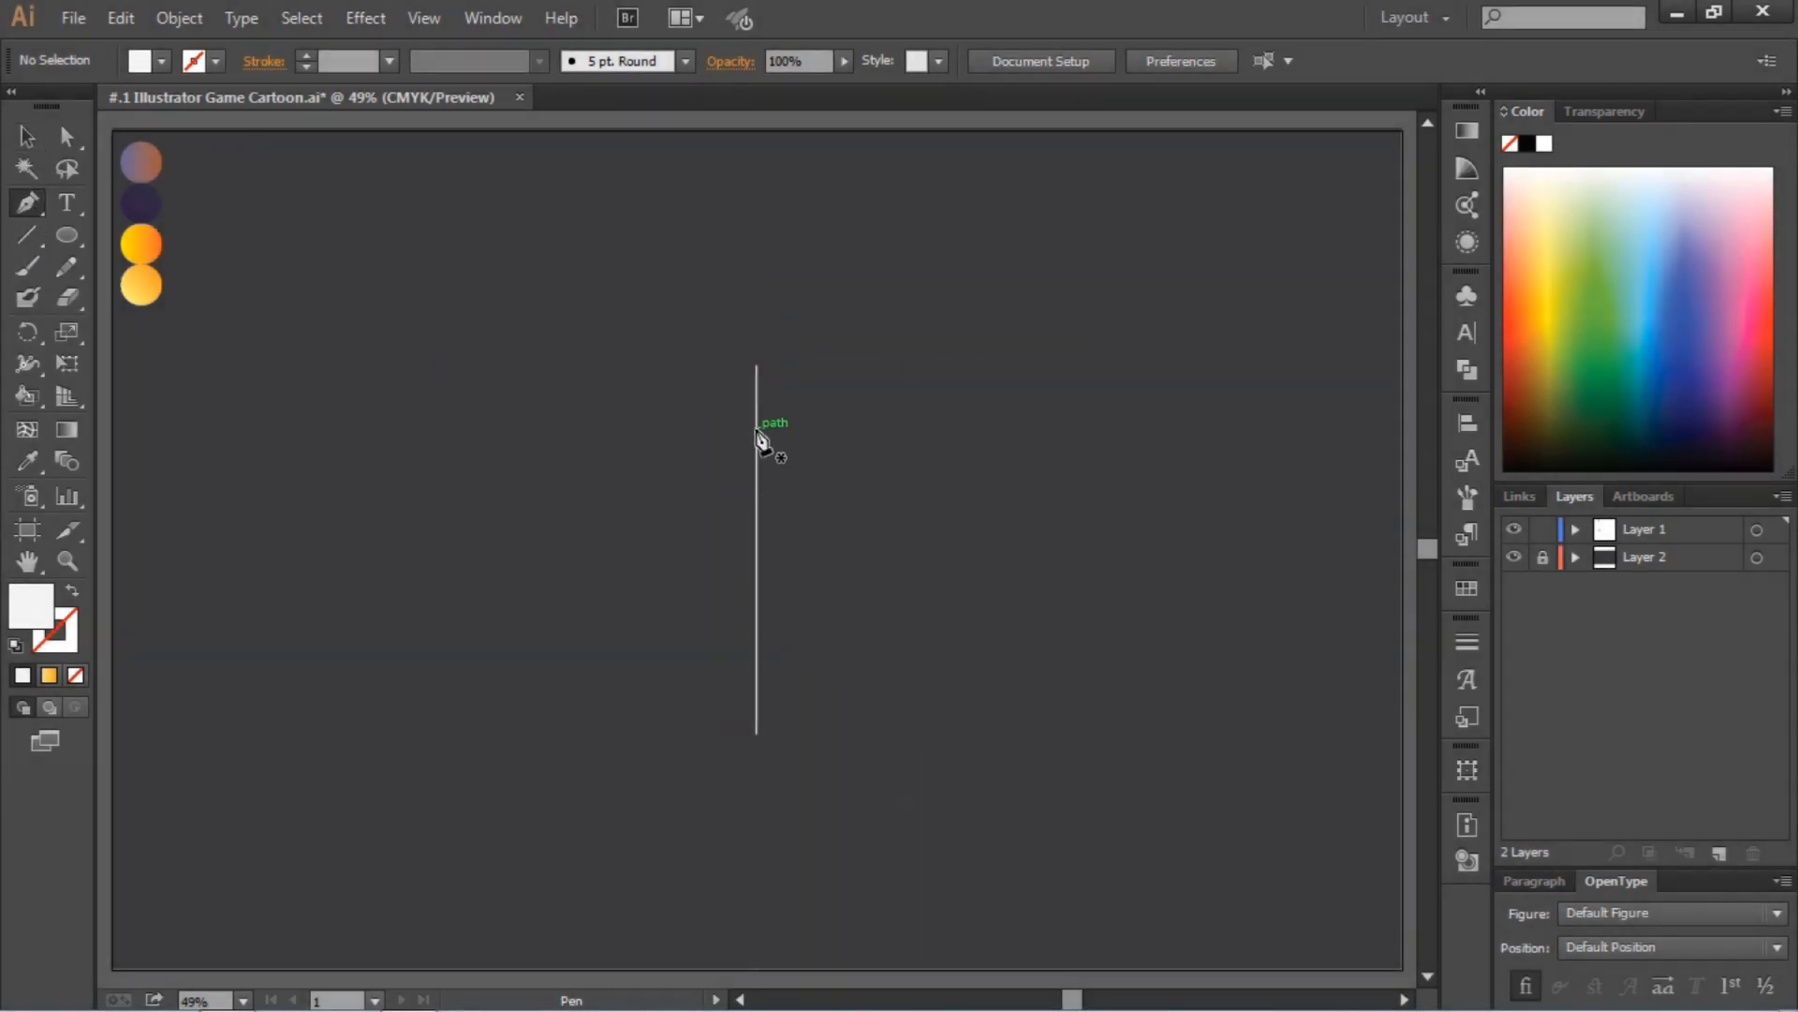
# Draw a closed white five-sided half-head shape with the Pen tool, about 173 px wide and 398 px high, against the vertical guide line
pyautogui.moveTo(756, 427); pyautogui.dragTo(696, 430)
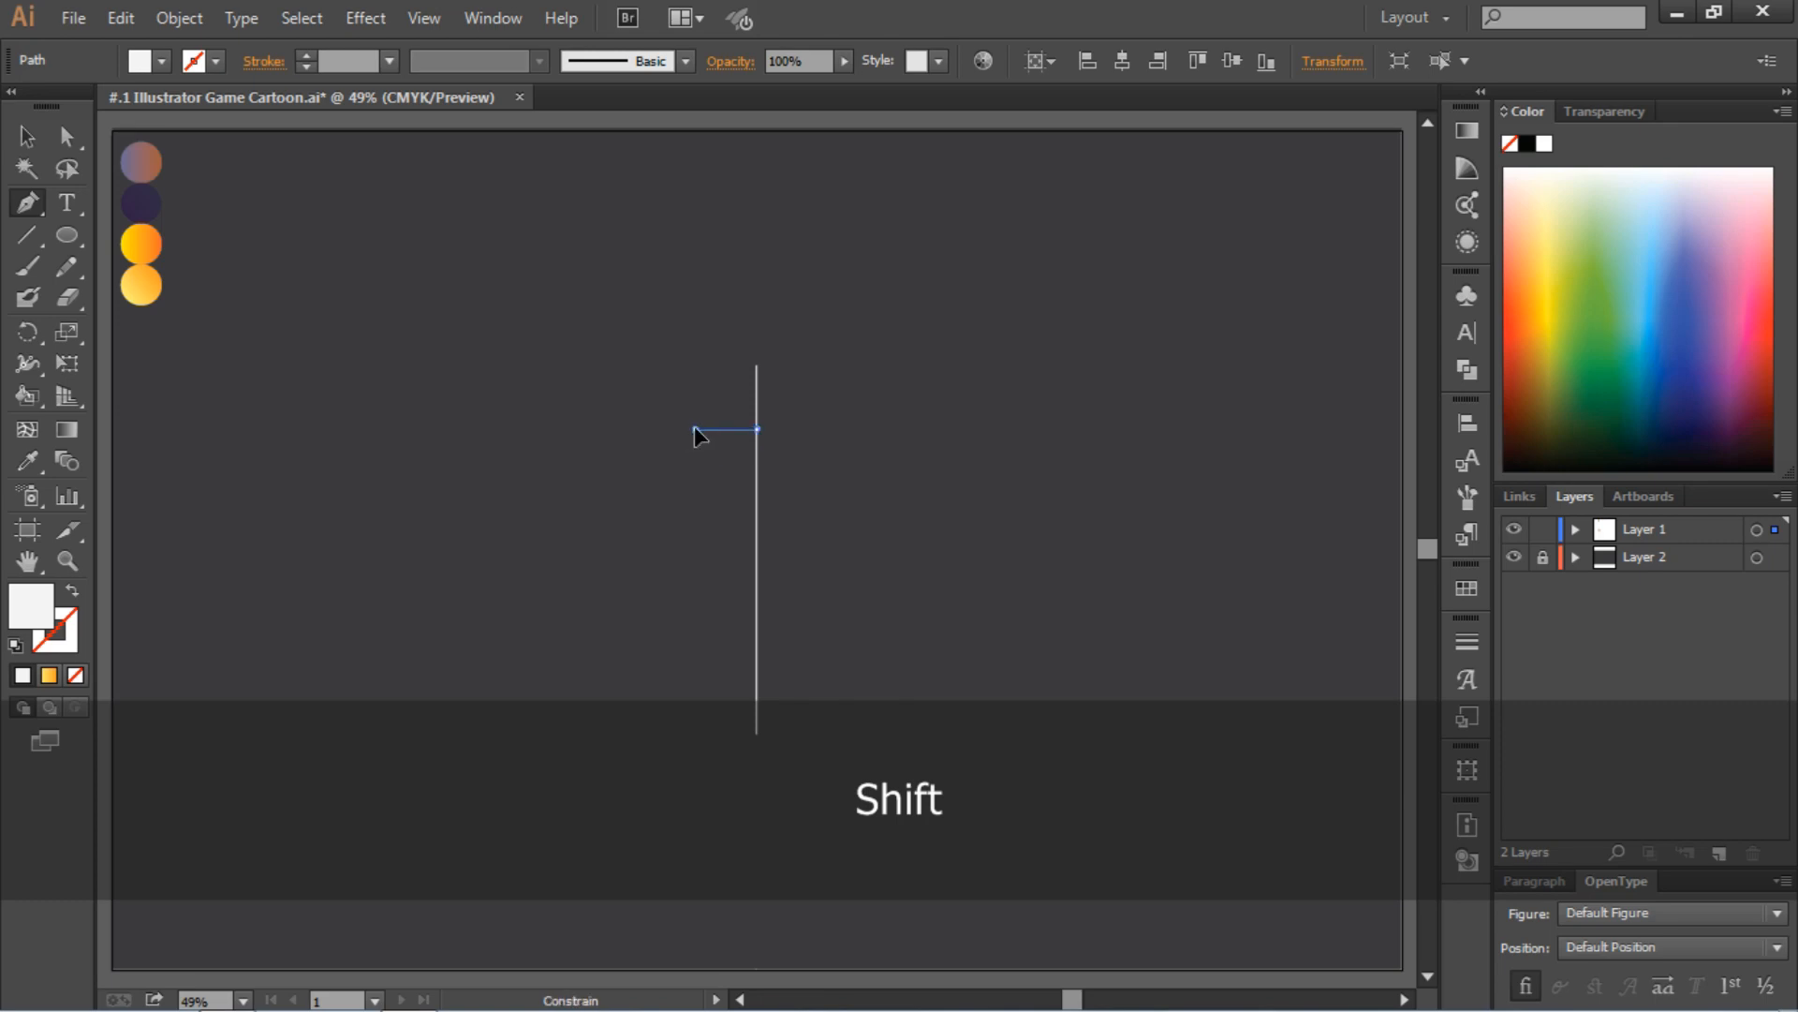
pyautogui.click(694, 429)
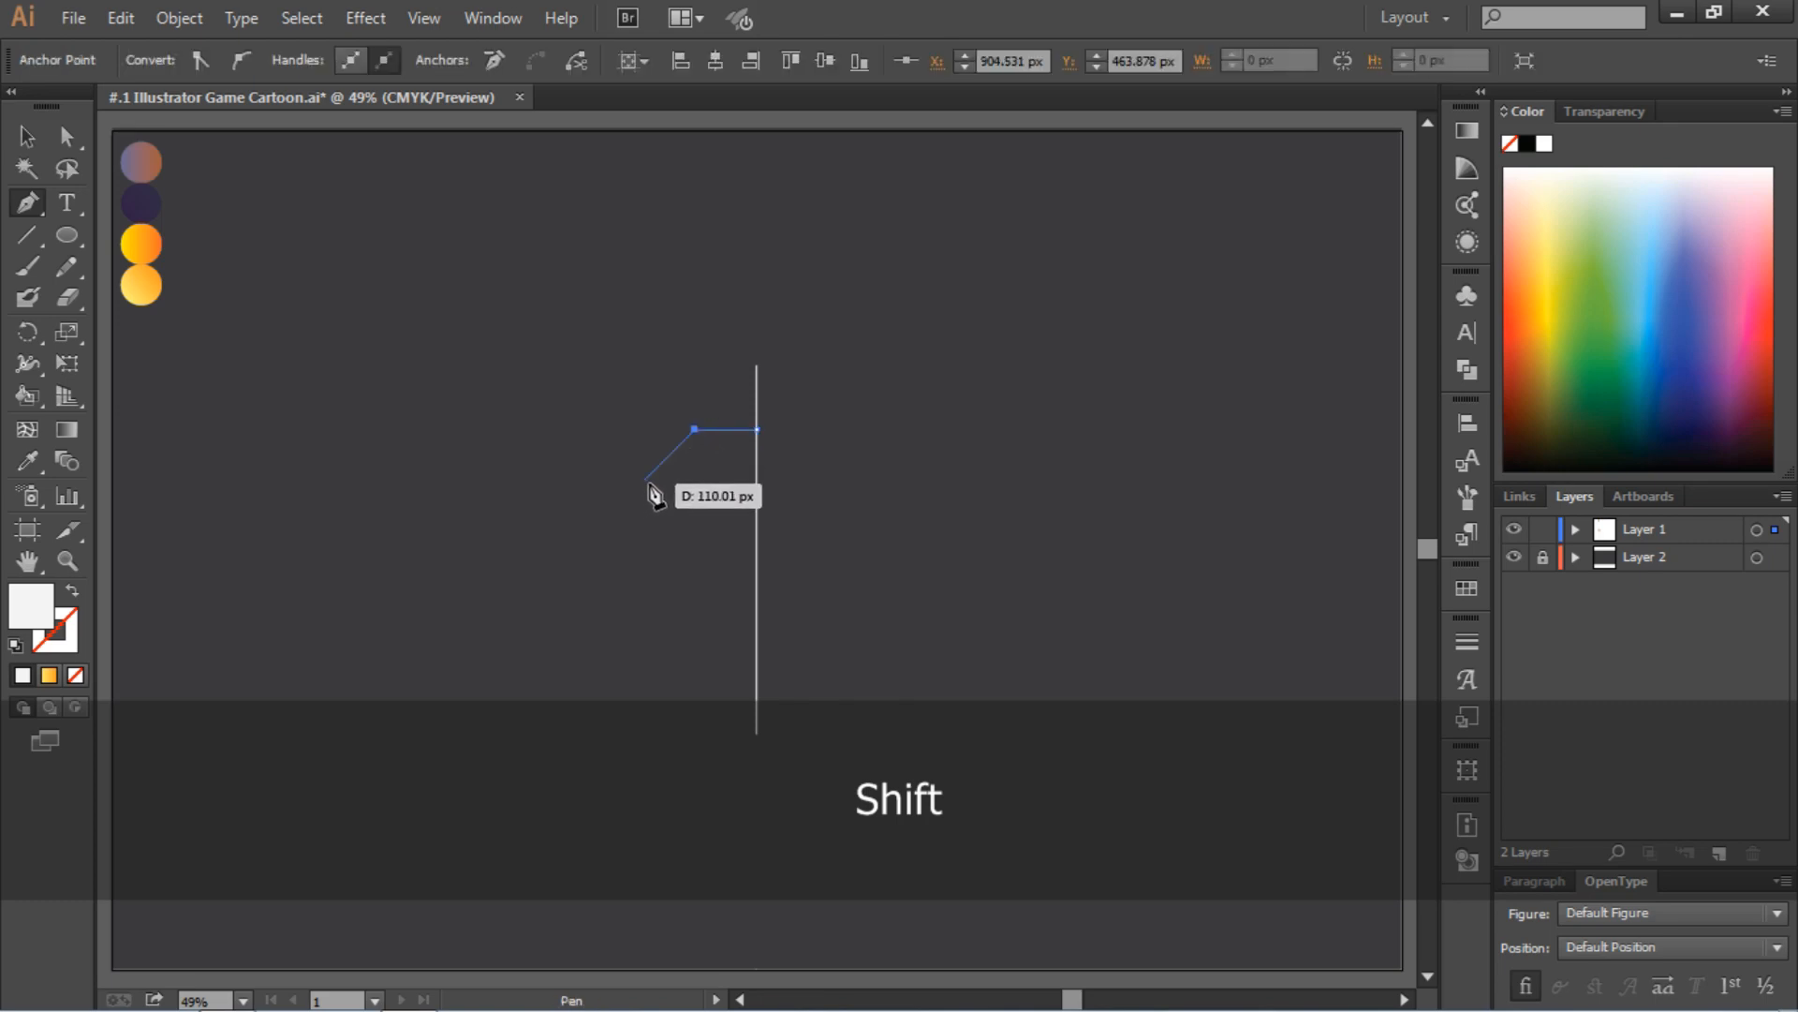
pyautogui.click(645, 479)
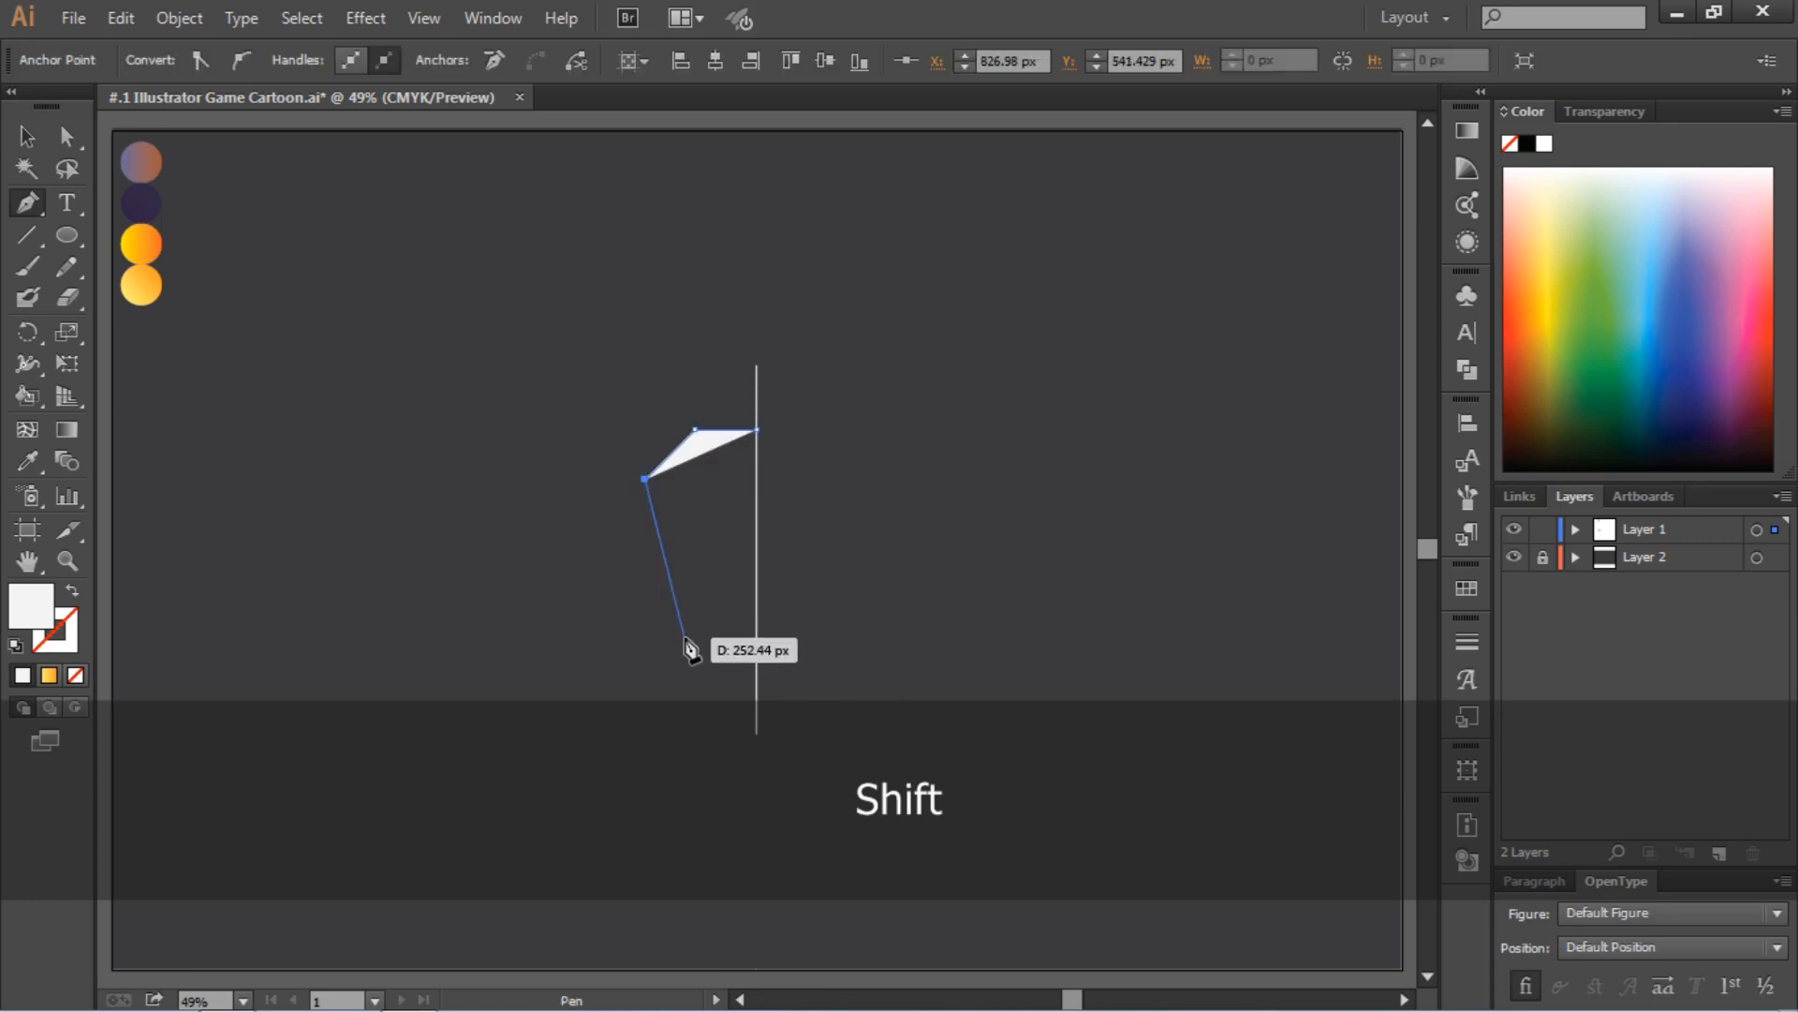
pyautogui.click(659, 590)
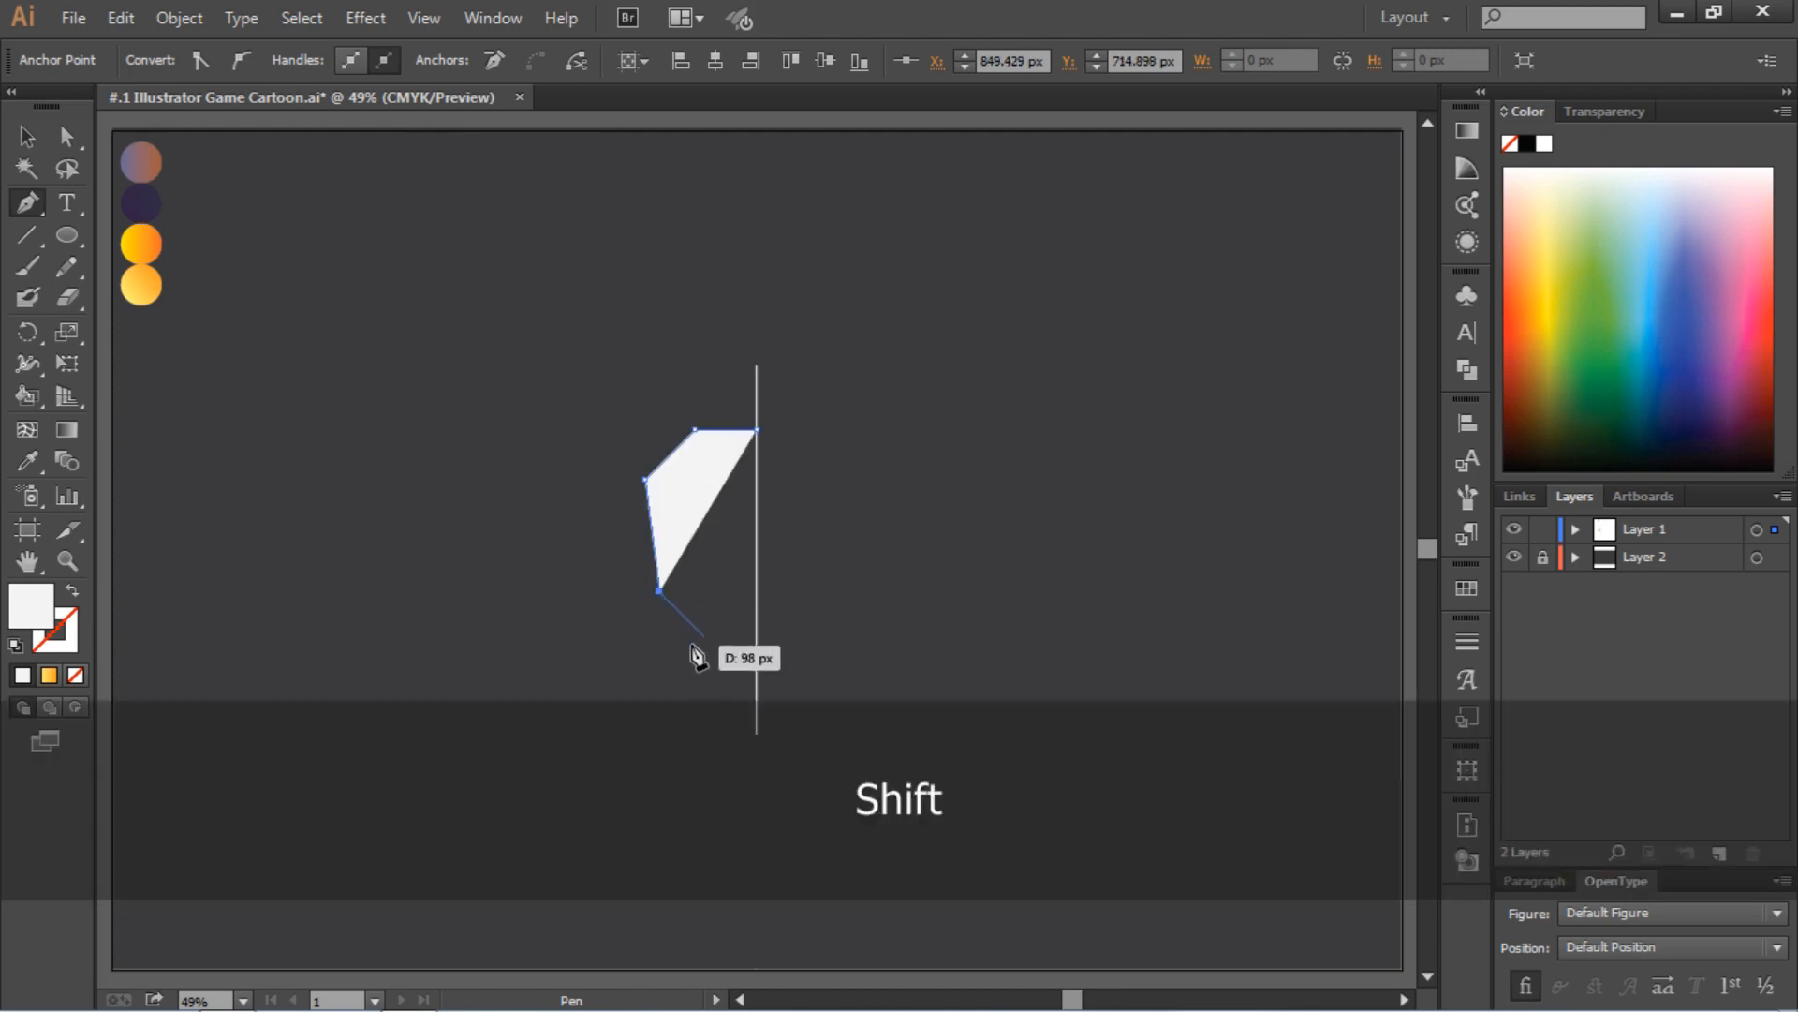
pyautogui.click(756, 688)
pyautogui.click(756, 431)
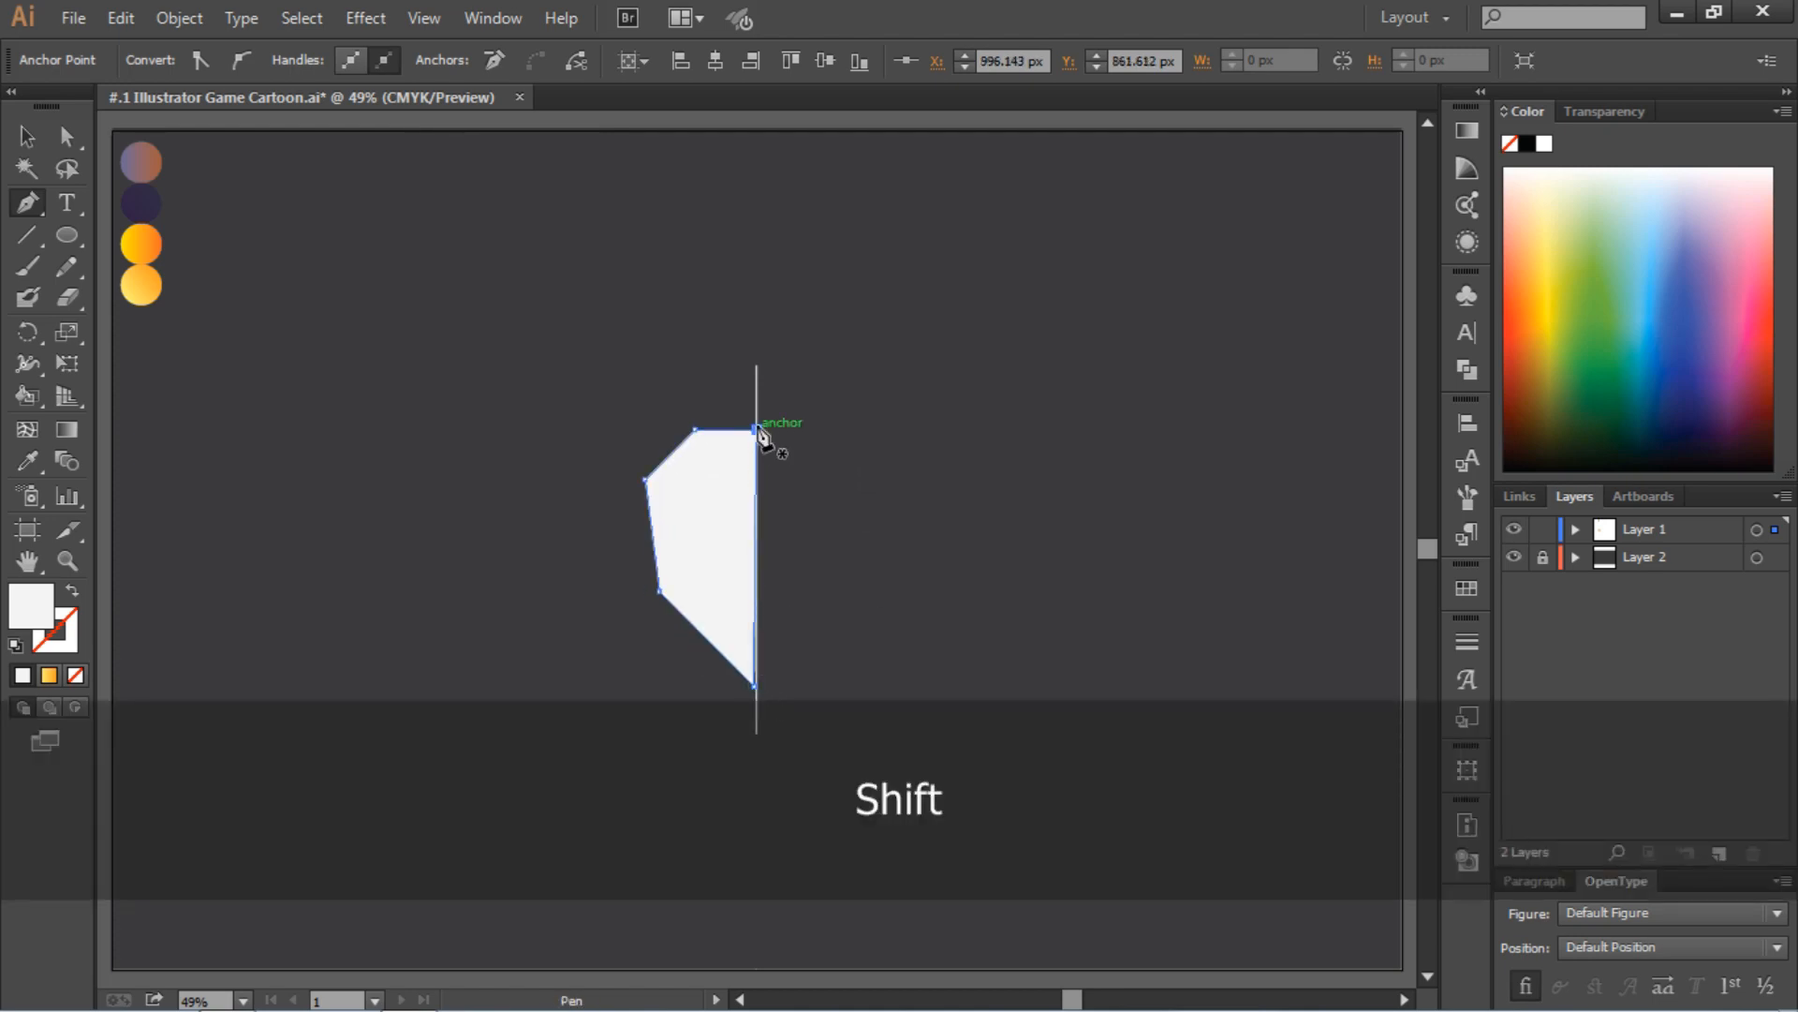
# Move the half-head's bottom anchor point onto the vertical guide line so the inner edge runs straight
pyautogui.click(65, 138)
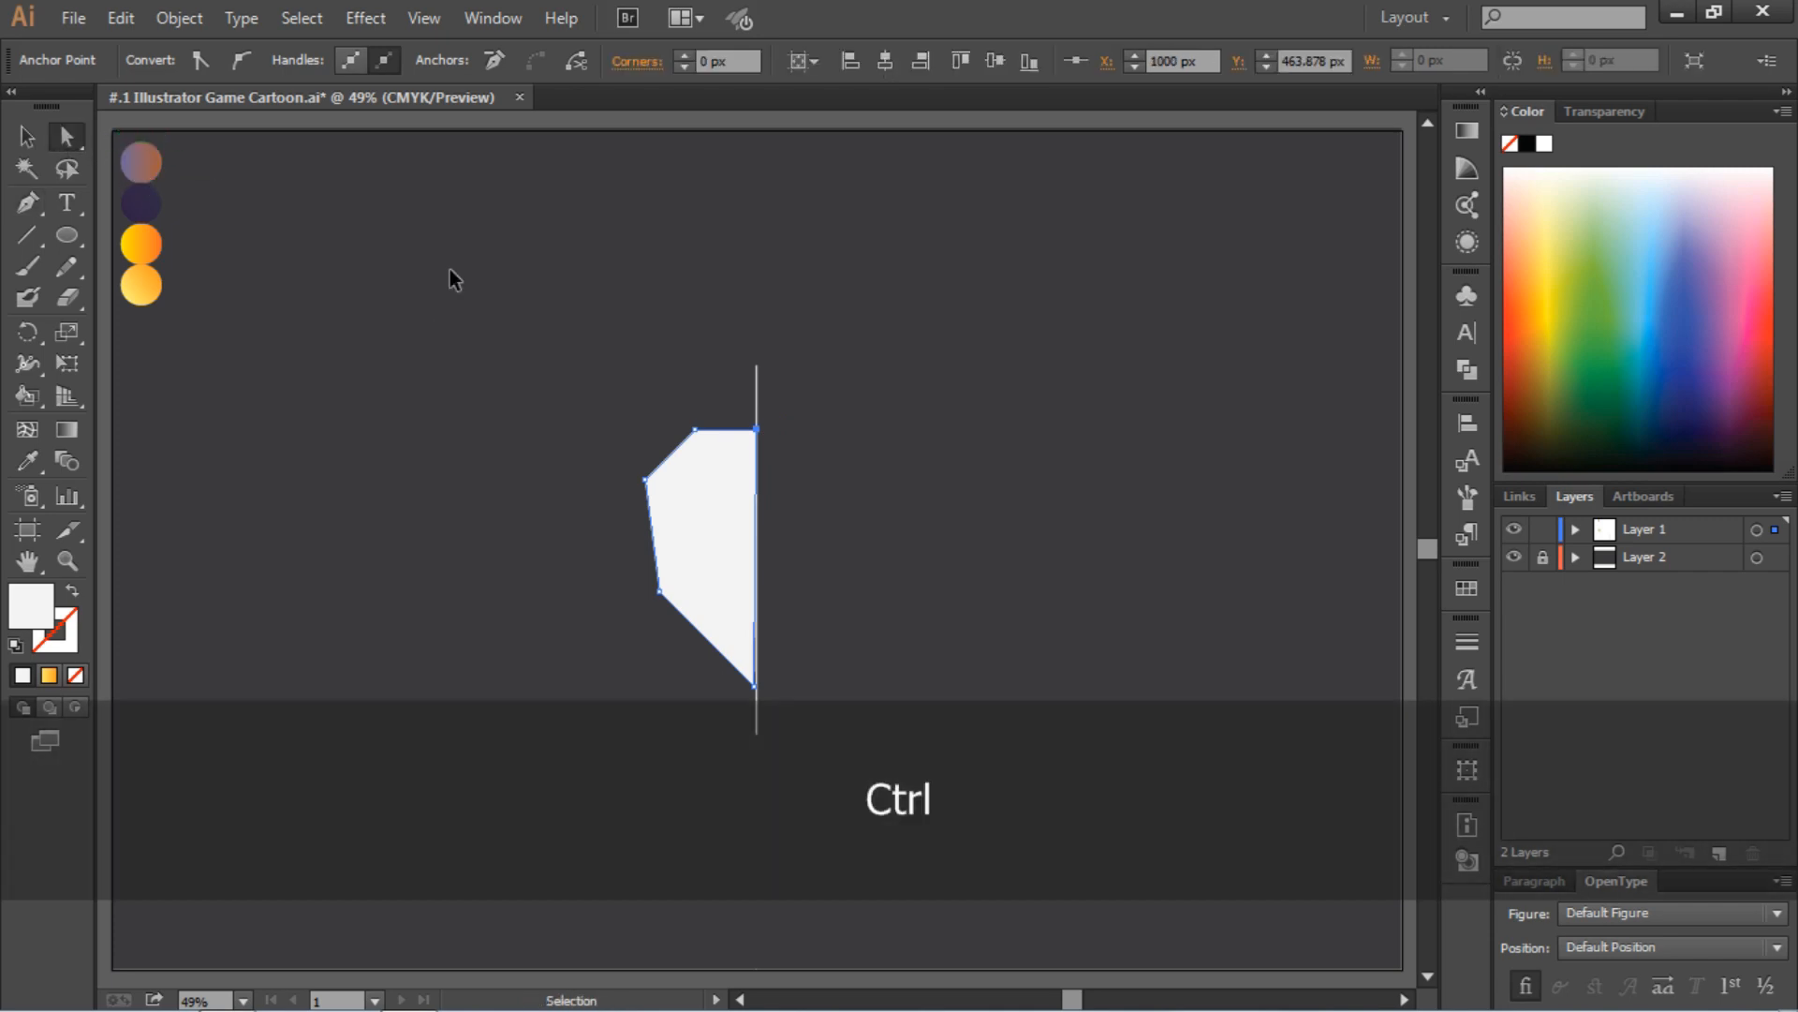
pyautogui.hotkey('ctrl', '=')
pyautogui.hotkey('ctrl', '=')
pyautogui.hotkey('ctrl', '=')
pyautogui.scroll(-4, 452, 281)
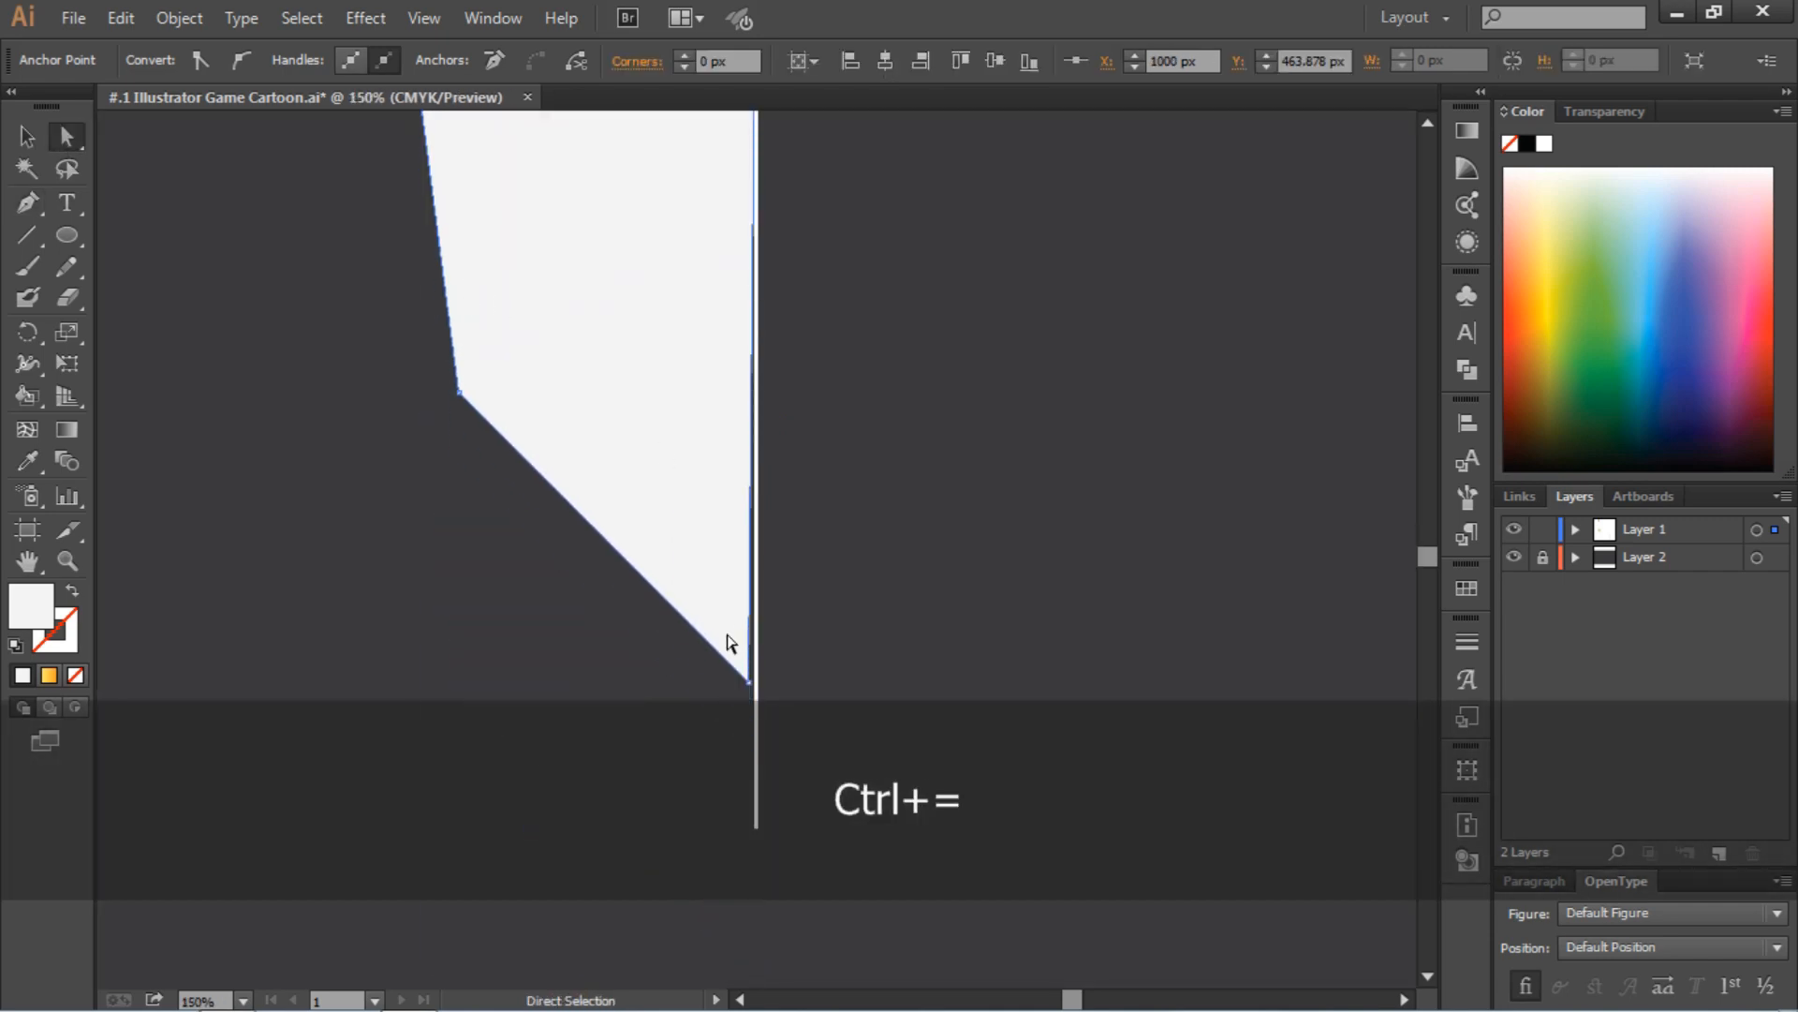
pyautogui.moveTo(751, 680); pyautogui.dragTo(755, 698)
pyautogui.click(873, 695)
pyautogui.scroll(6, 872, 695)
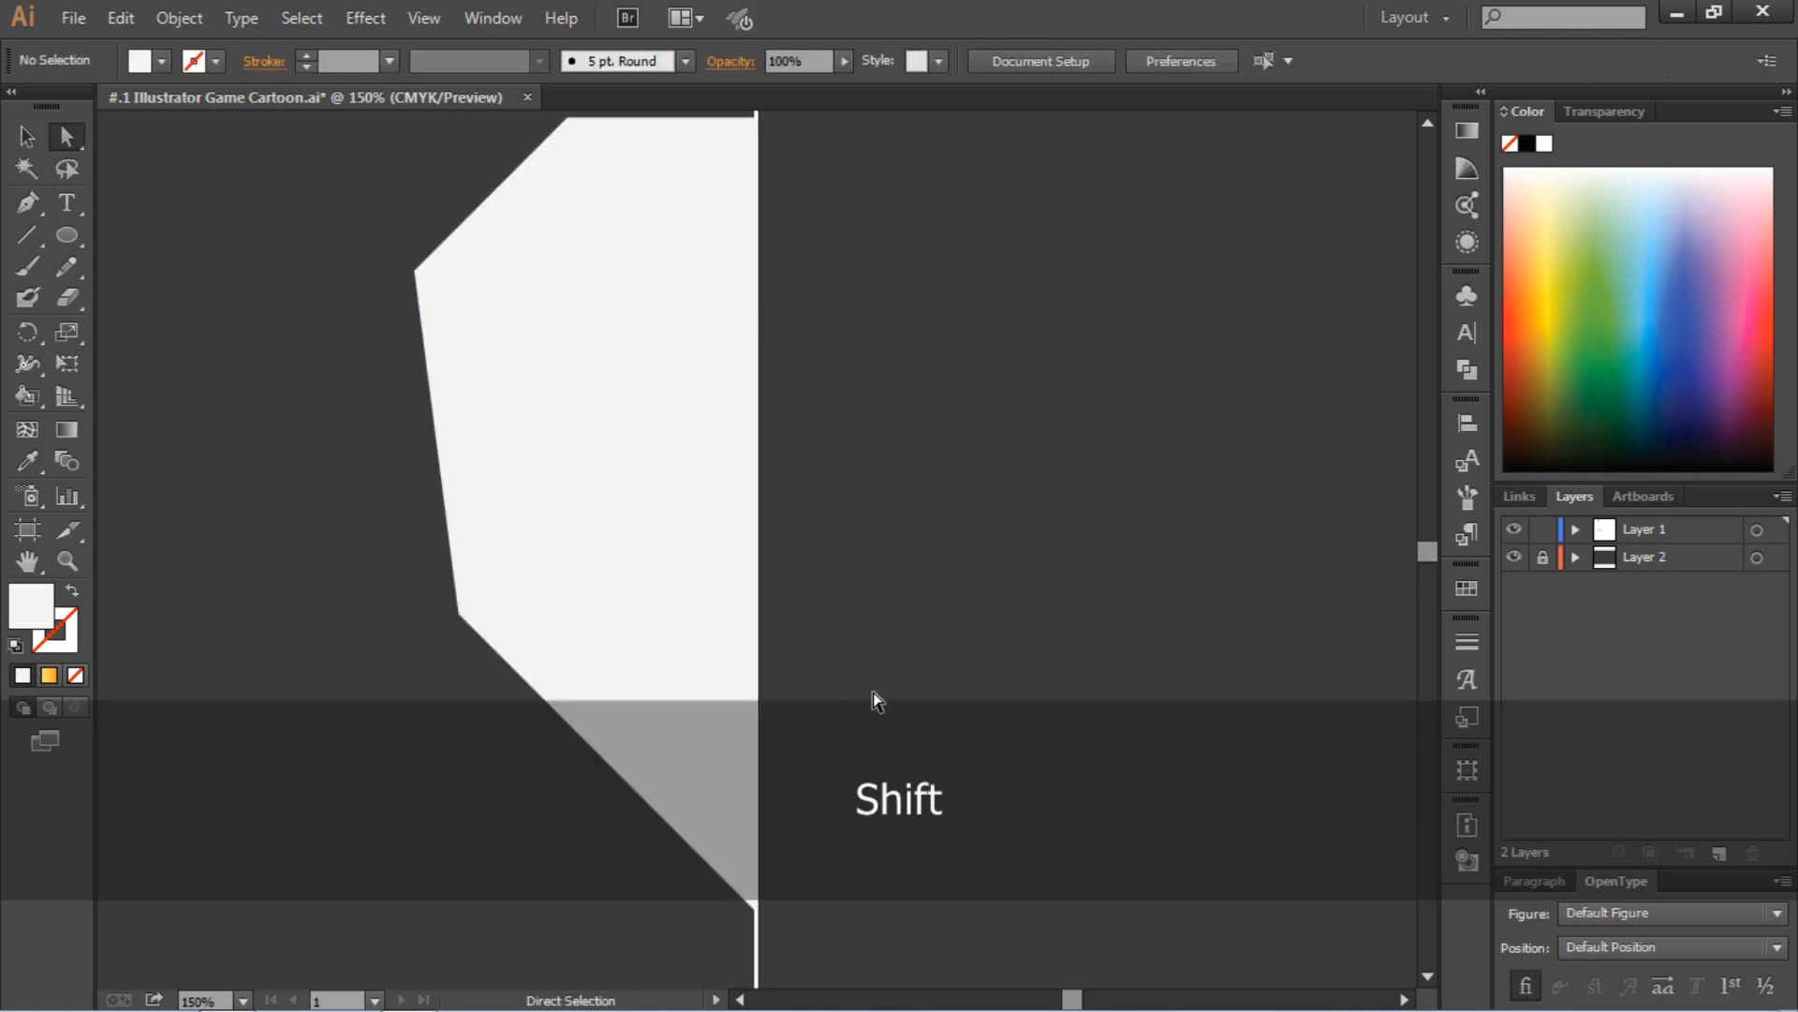
pyautogui.scroll(-2, 656, 459)
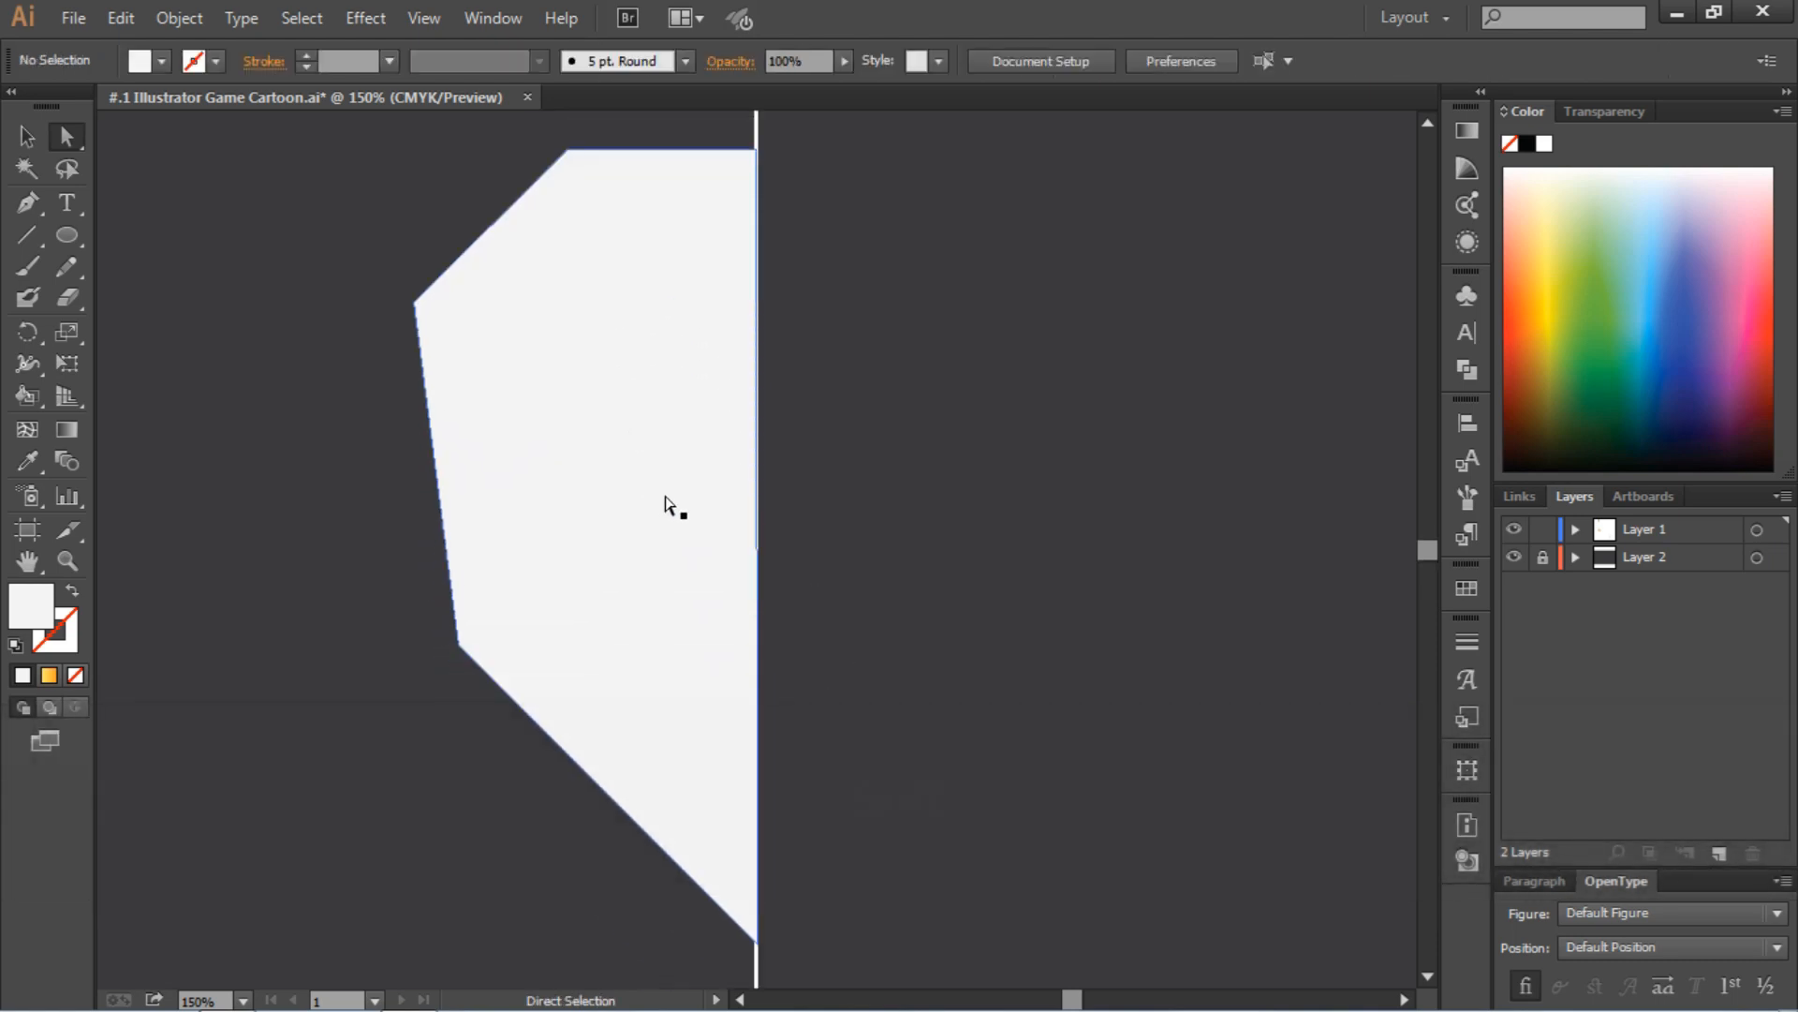
pyautogui.scroll(3, 674, 508)
pyautogui.click(567, 338)
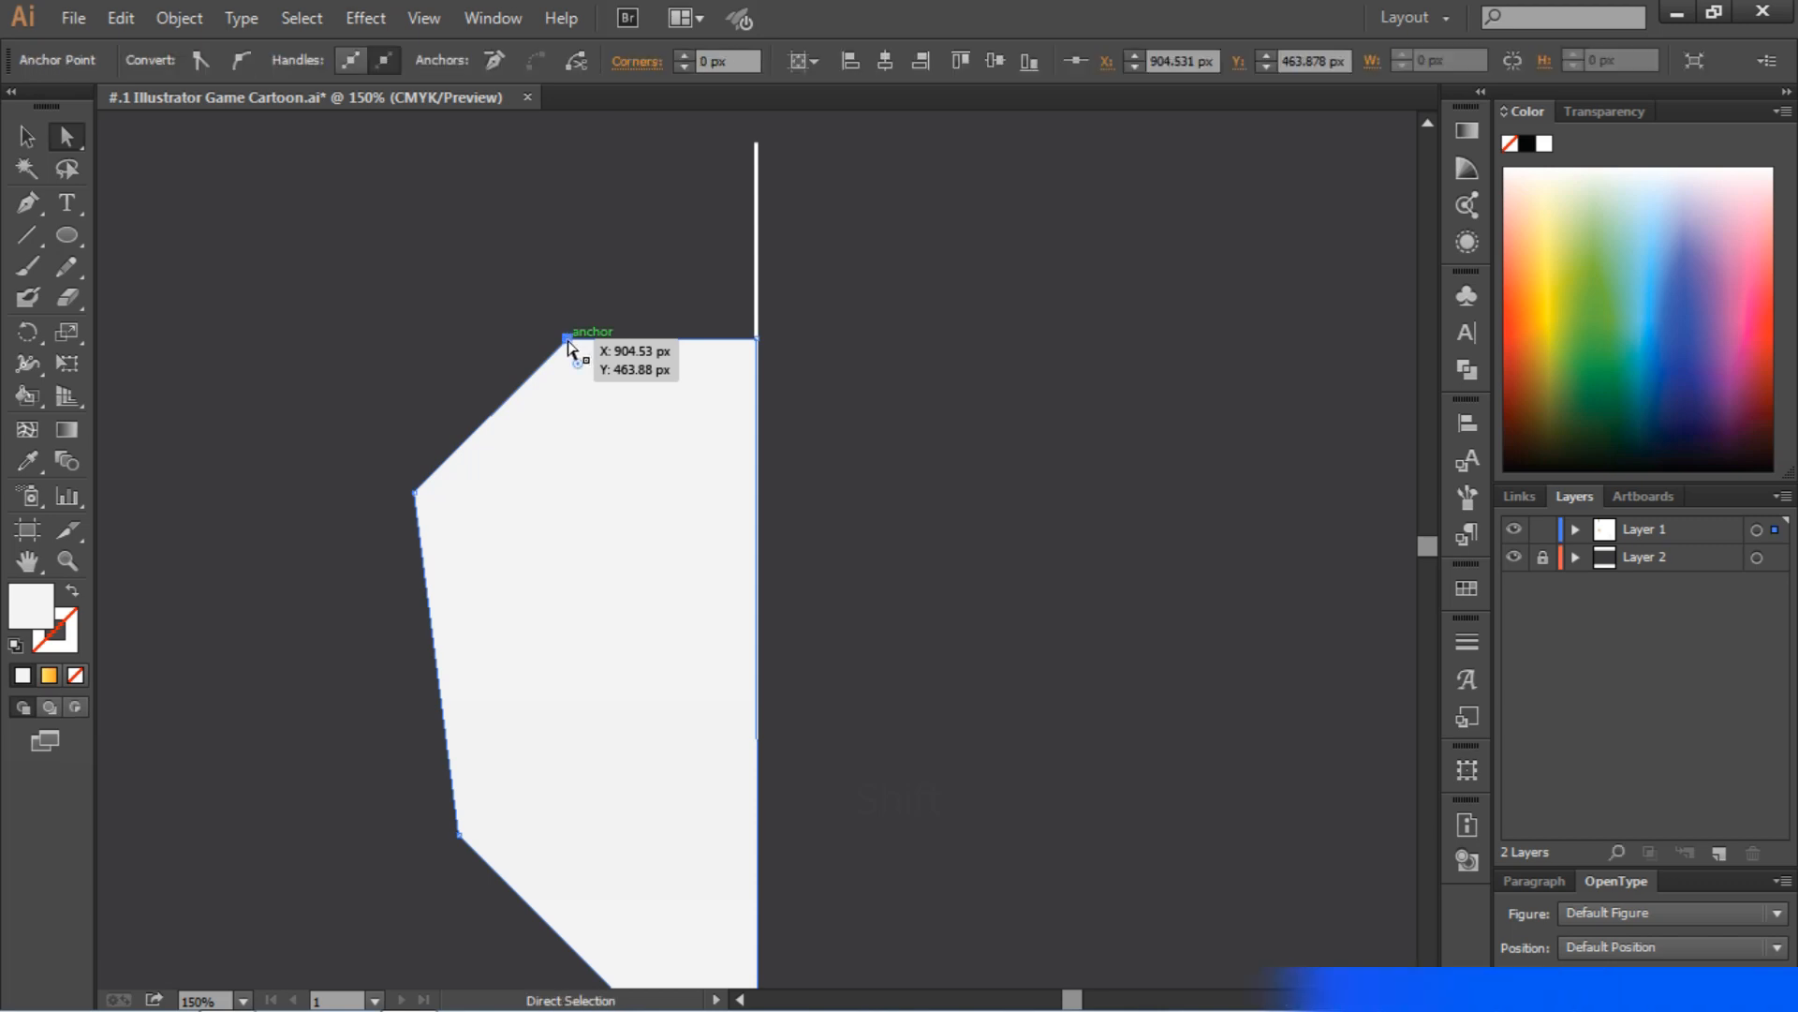
pyautogui.press('shift')
pyautogui.hotkey('ctrl', 'z')
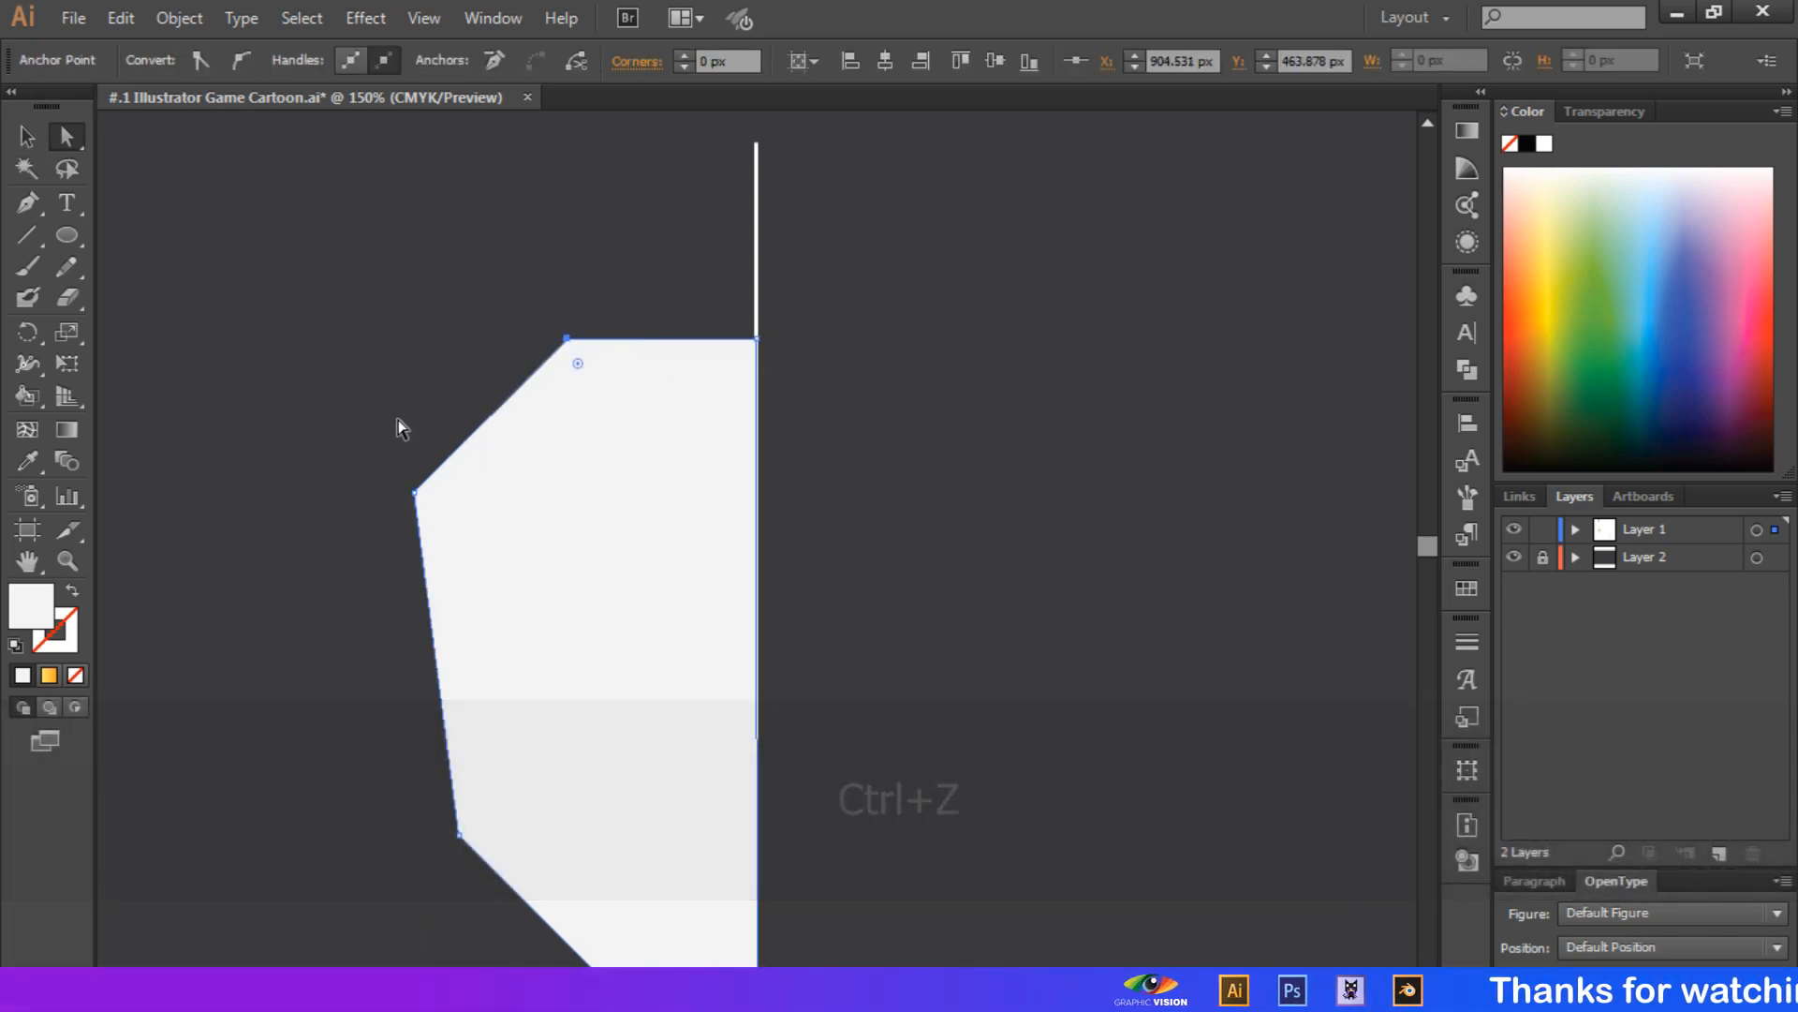
pyautogui.click(374, 386)
pyautogui.scroll(-2, 374, 387)
pyautogui.scroll(2, 374, 393)
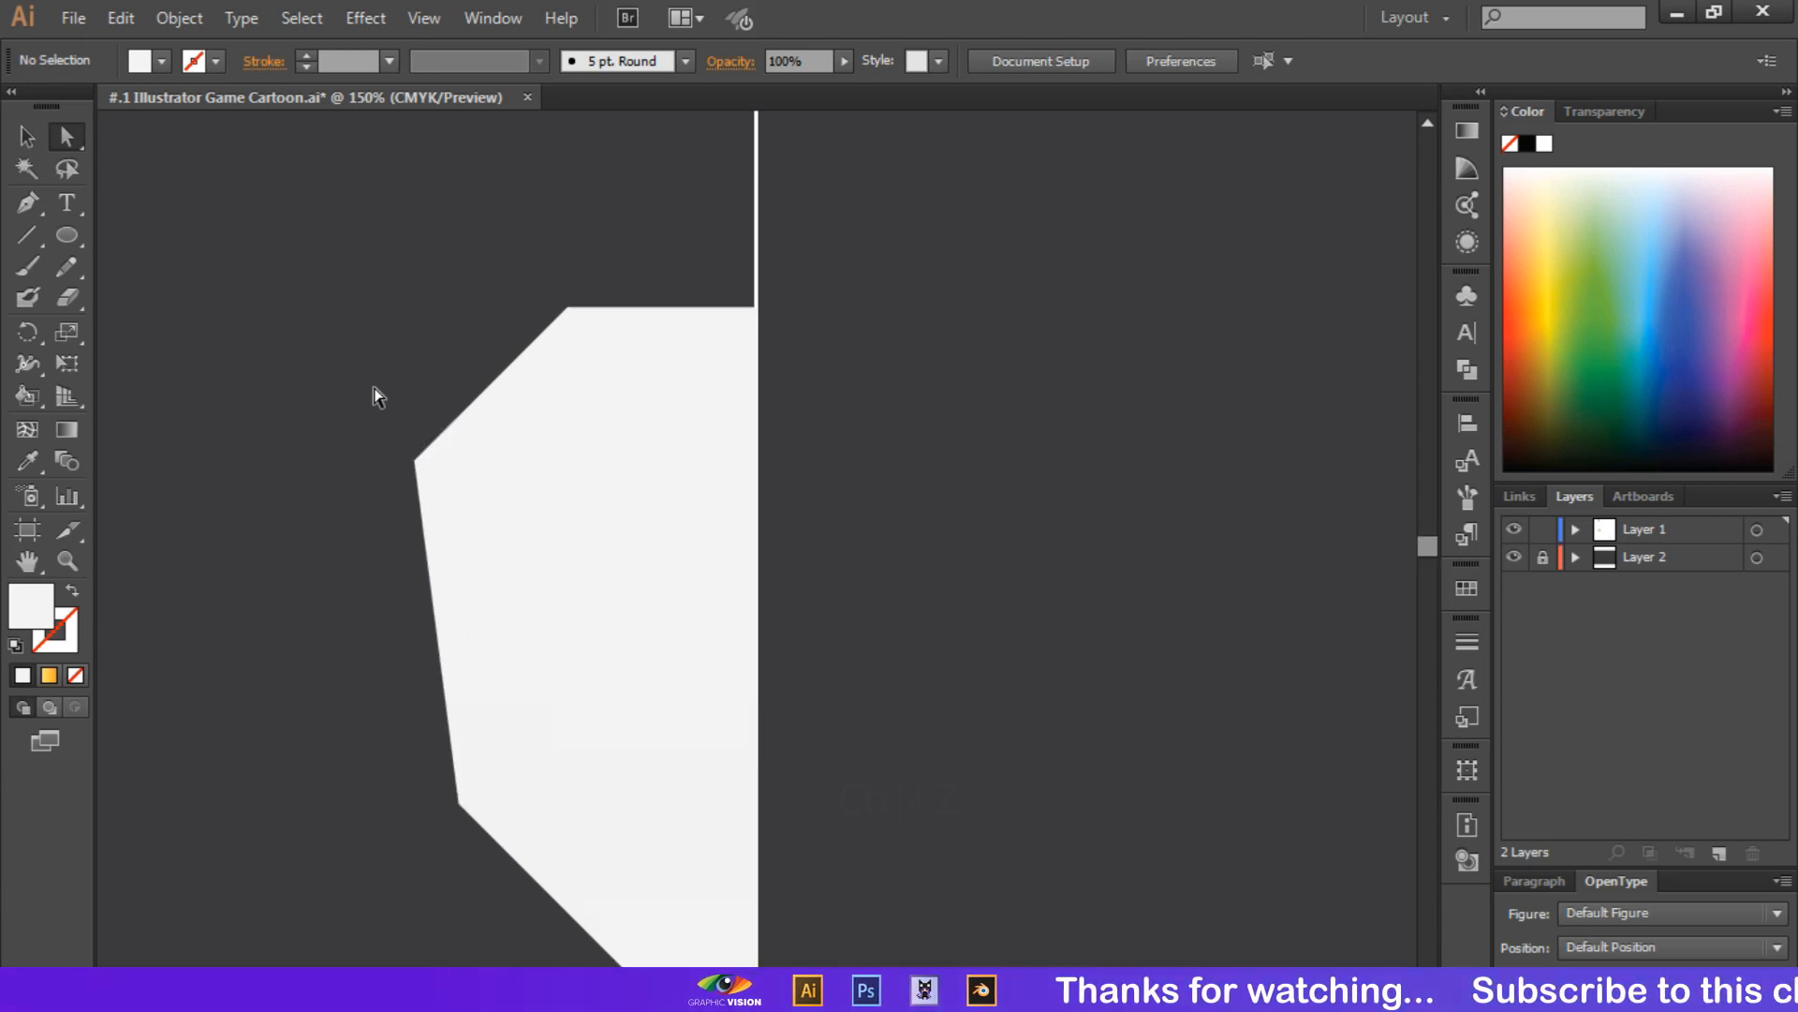
pyautogui.scroll(-1, 373, 393)
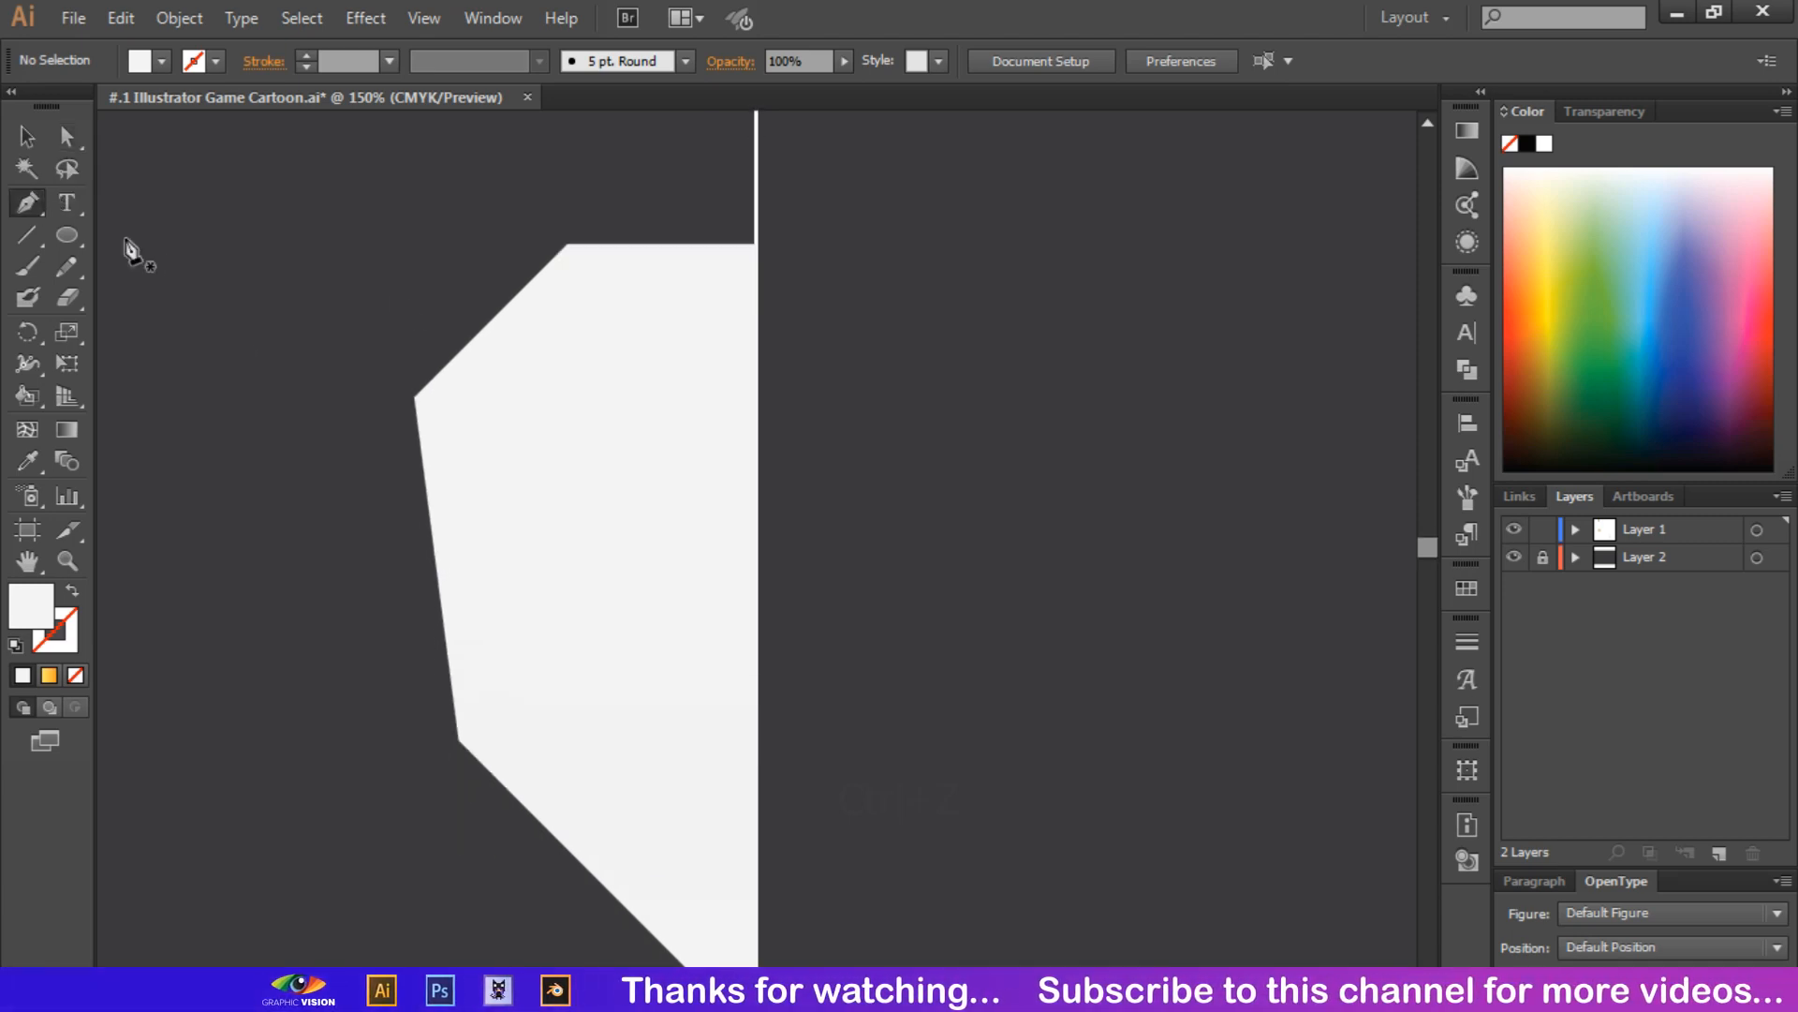
pyautogui.click(419, 427)
pyautogui.press('shift')
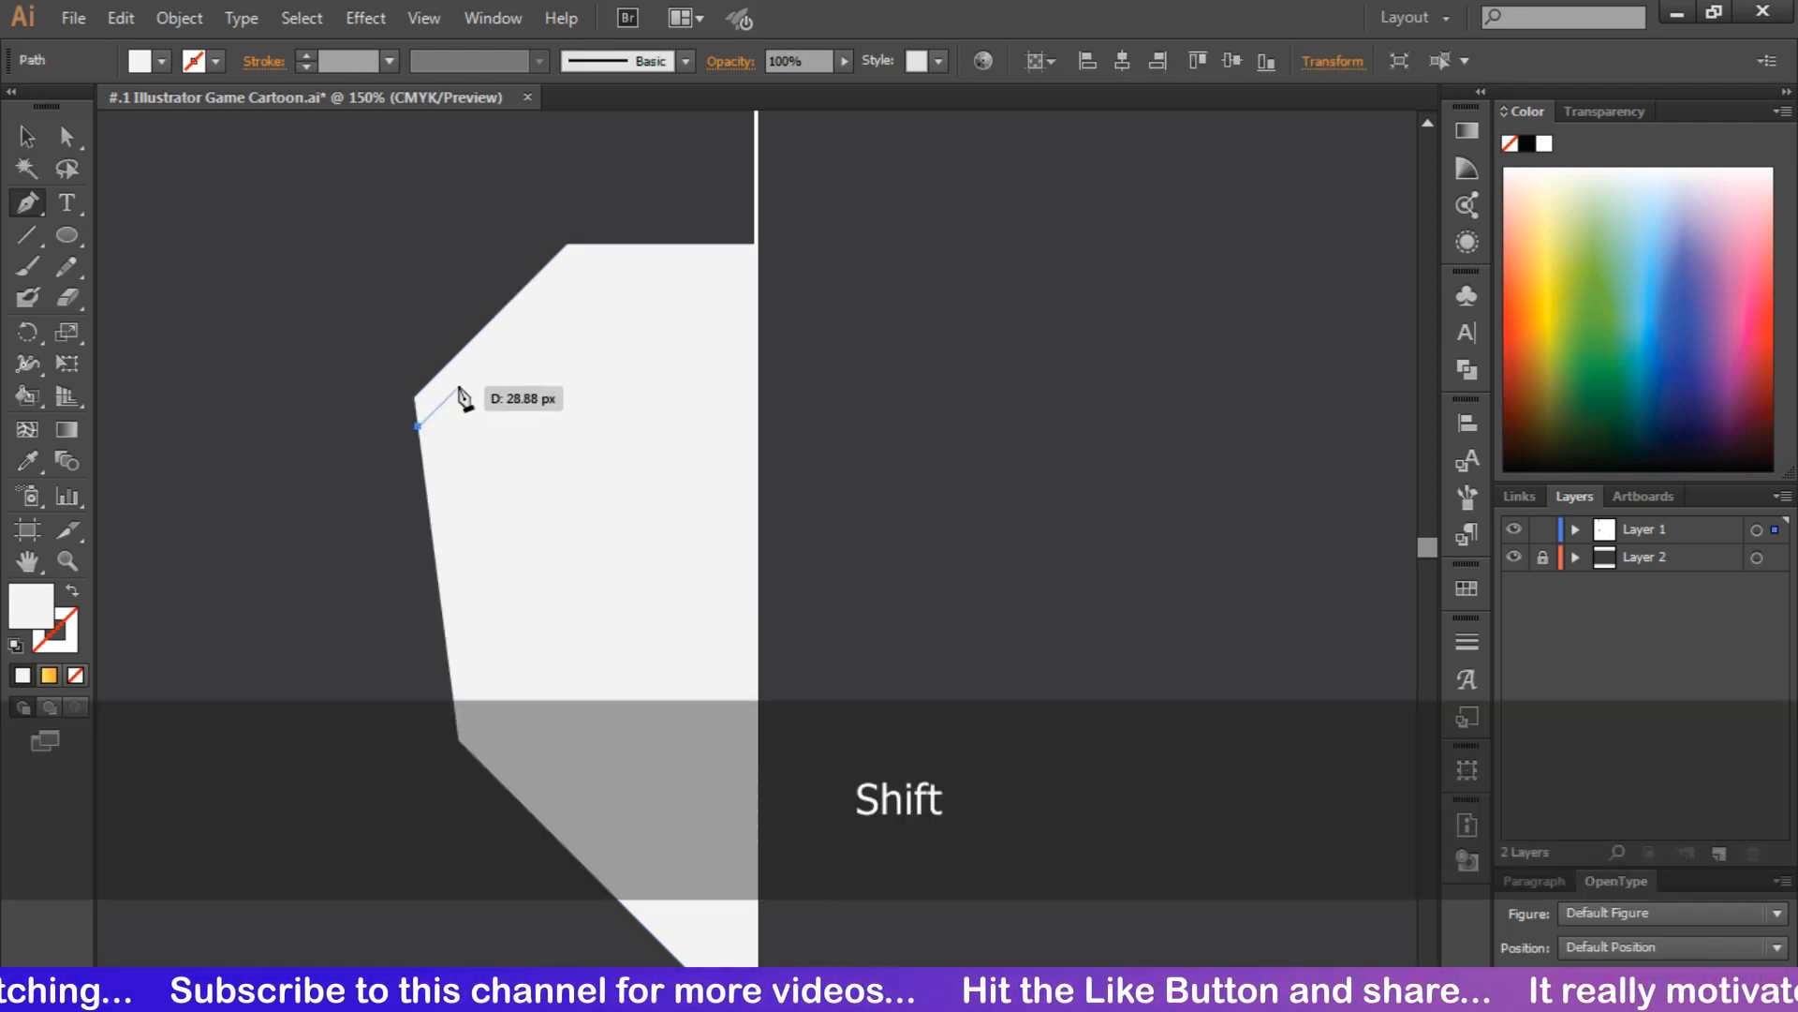
pyautogui.hotkey('ctrl', 'z')
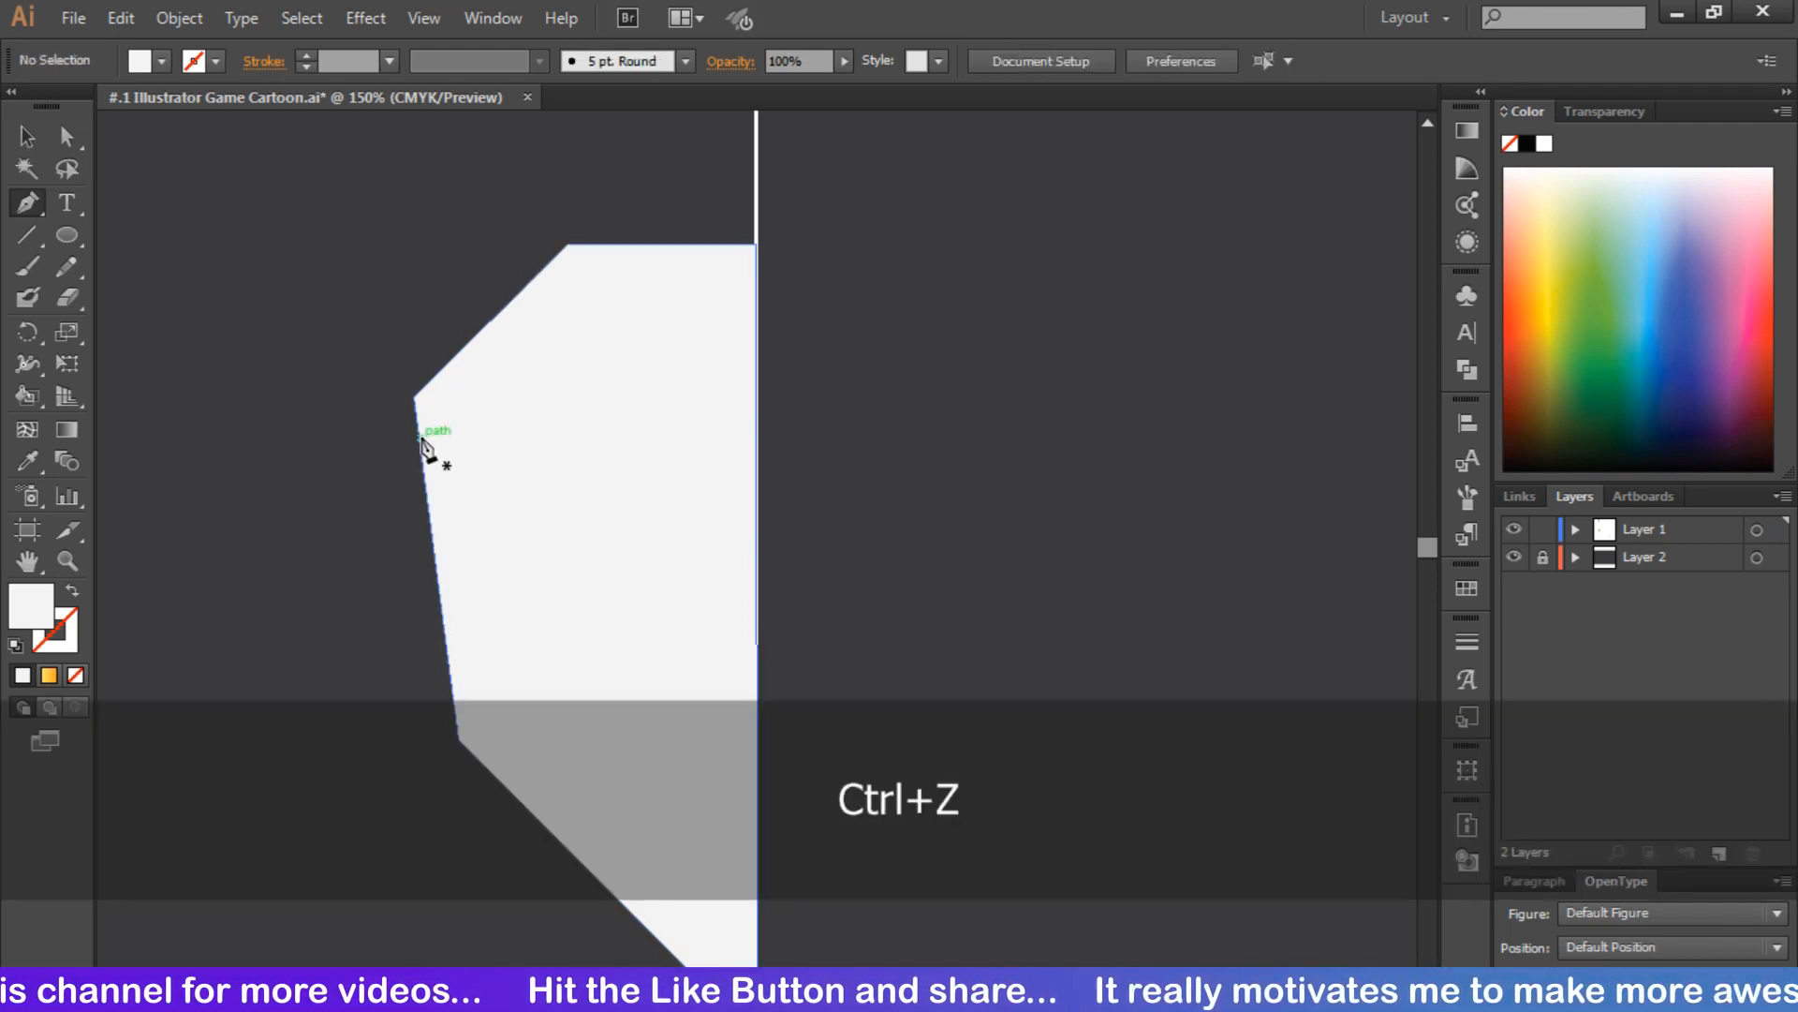
# Draw a closed forehead panel with the Pen tool, following the head's top outline and sloping diagonally down to the guide line
pyautogui.click(419, 436)
pyautogui.press('shift')
pyautogui.click(463, 395)
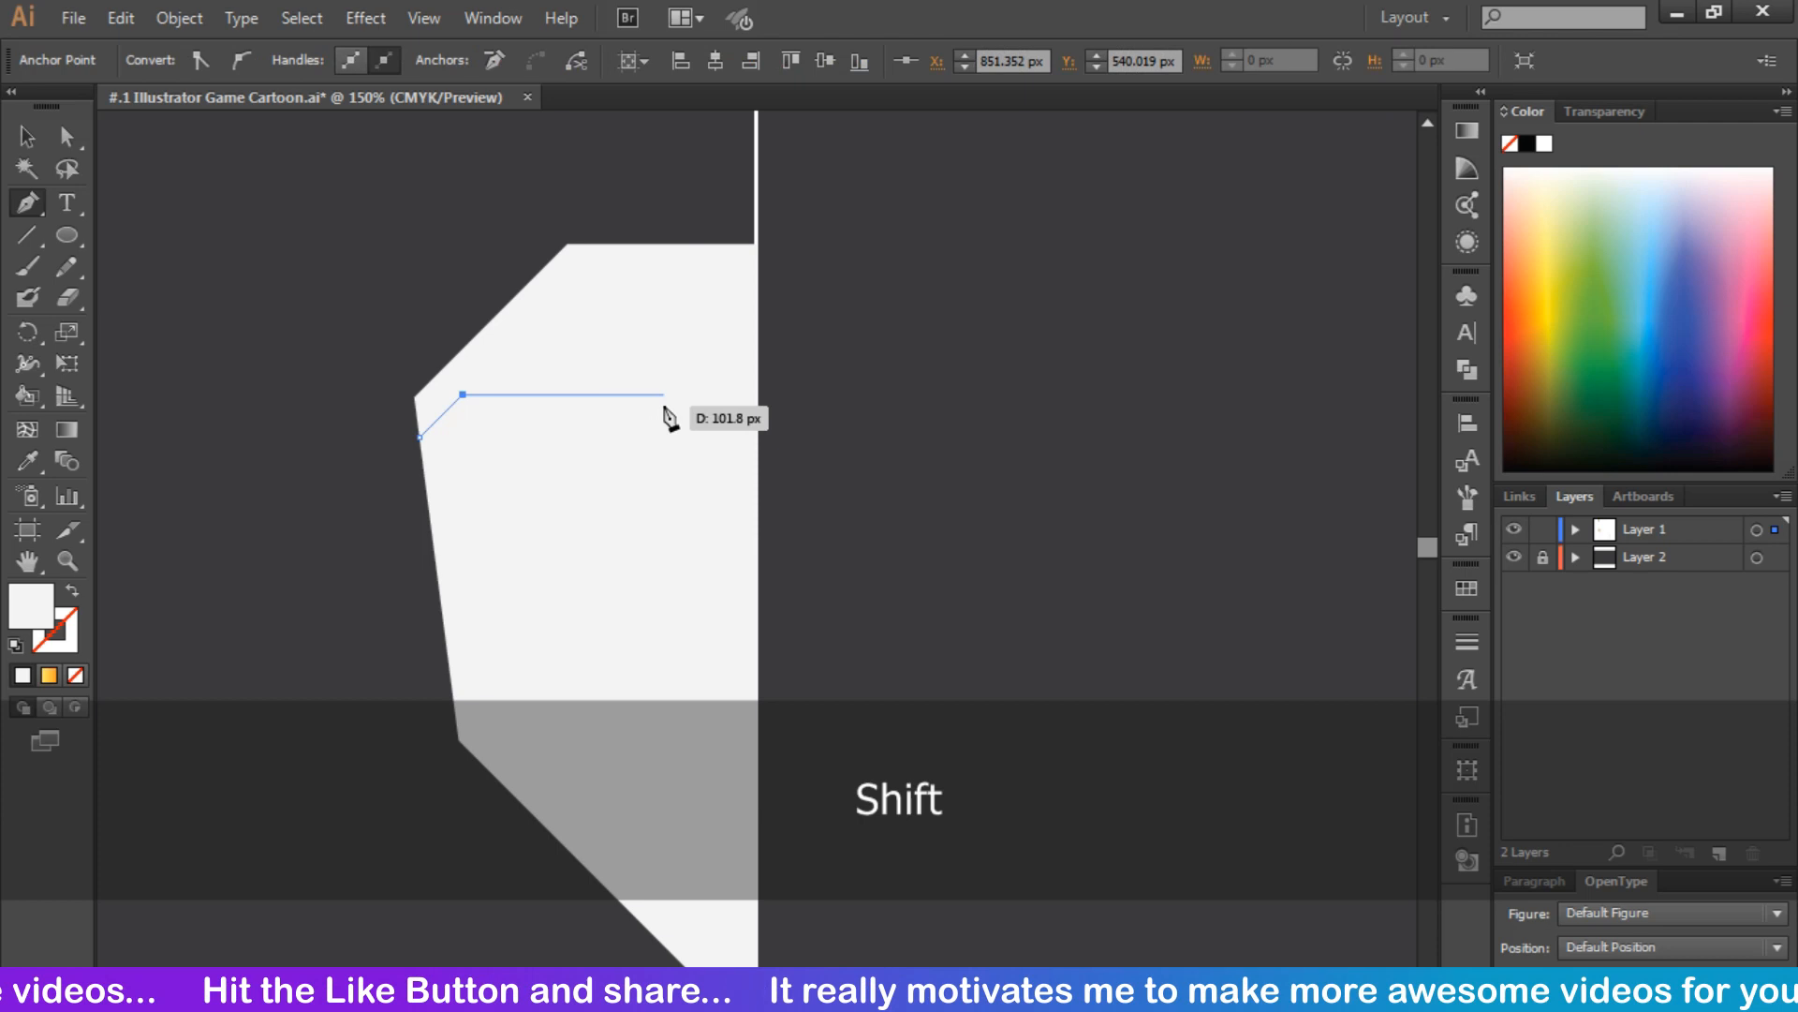
pyautogui.click(579, 394)
pyautogui.click(756, 569)
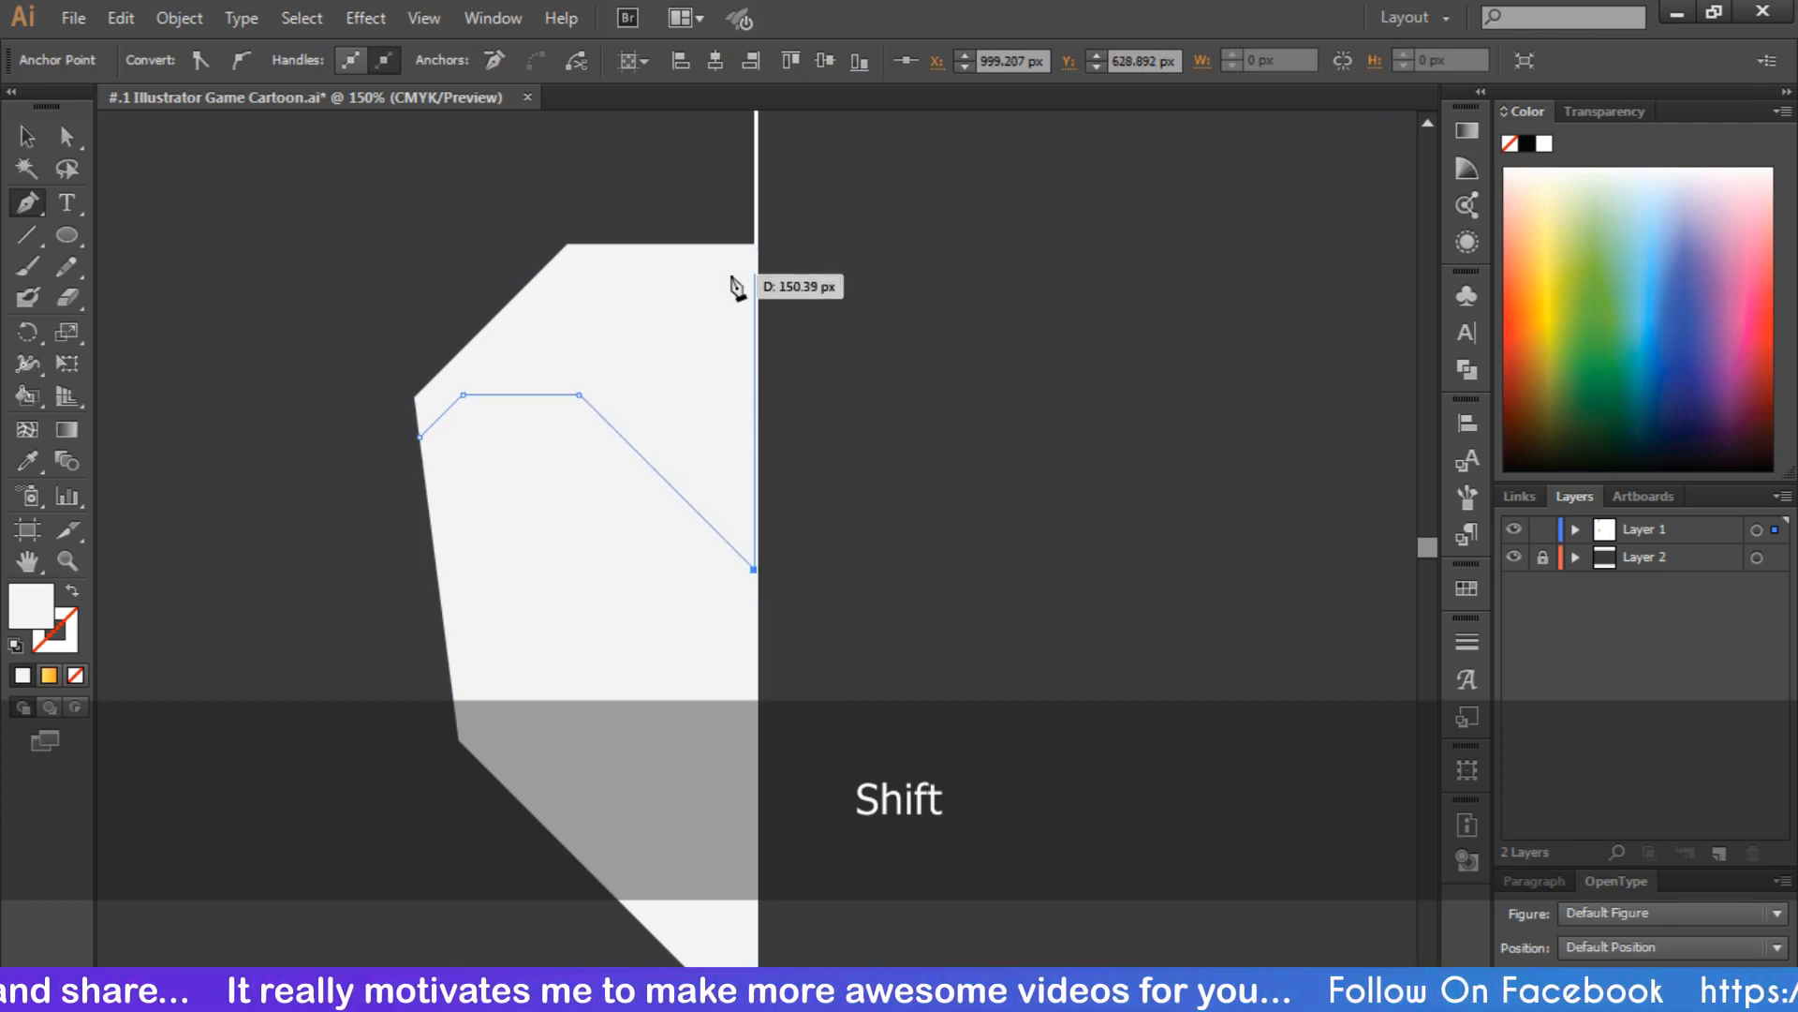
pyautogui.click(568, 245)
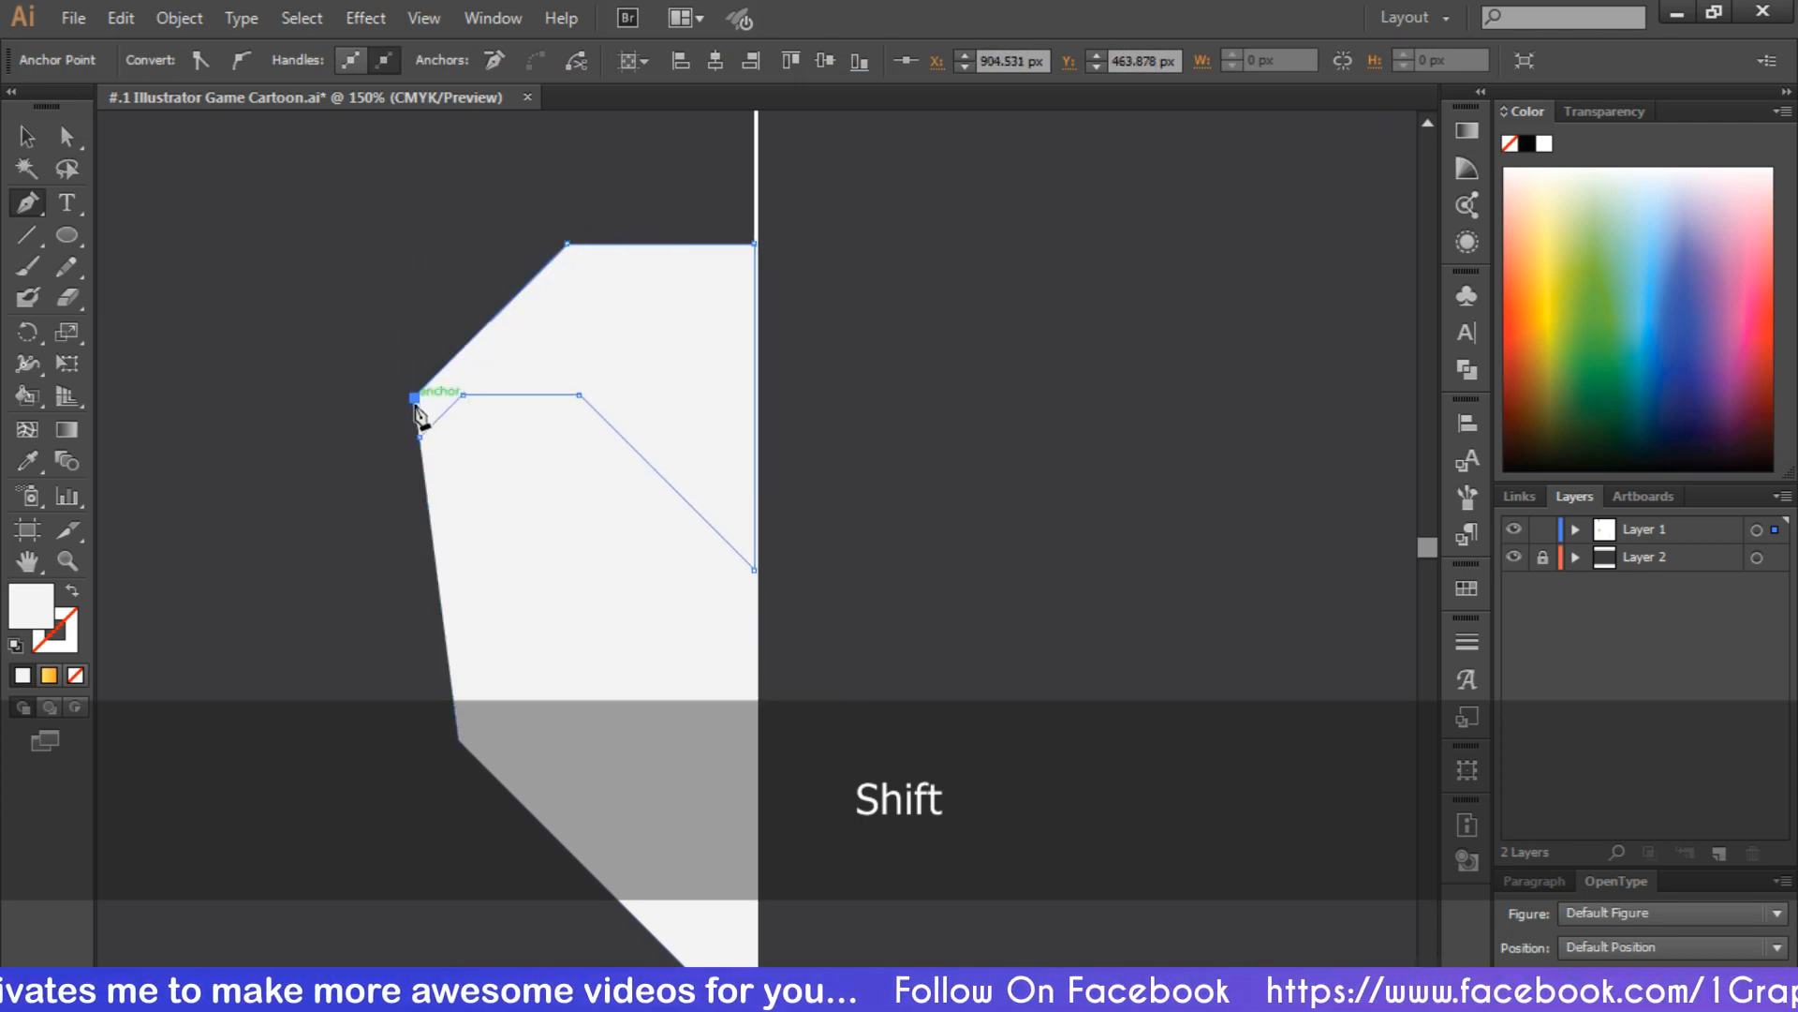
pyautogui.click(415, 398)
pyautogui.click(419, 436)
# Fill the forehead panel with light gray and deselect it
pyautogui.press('v')
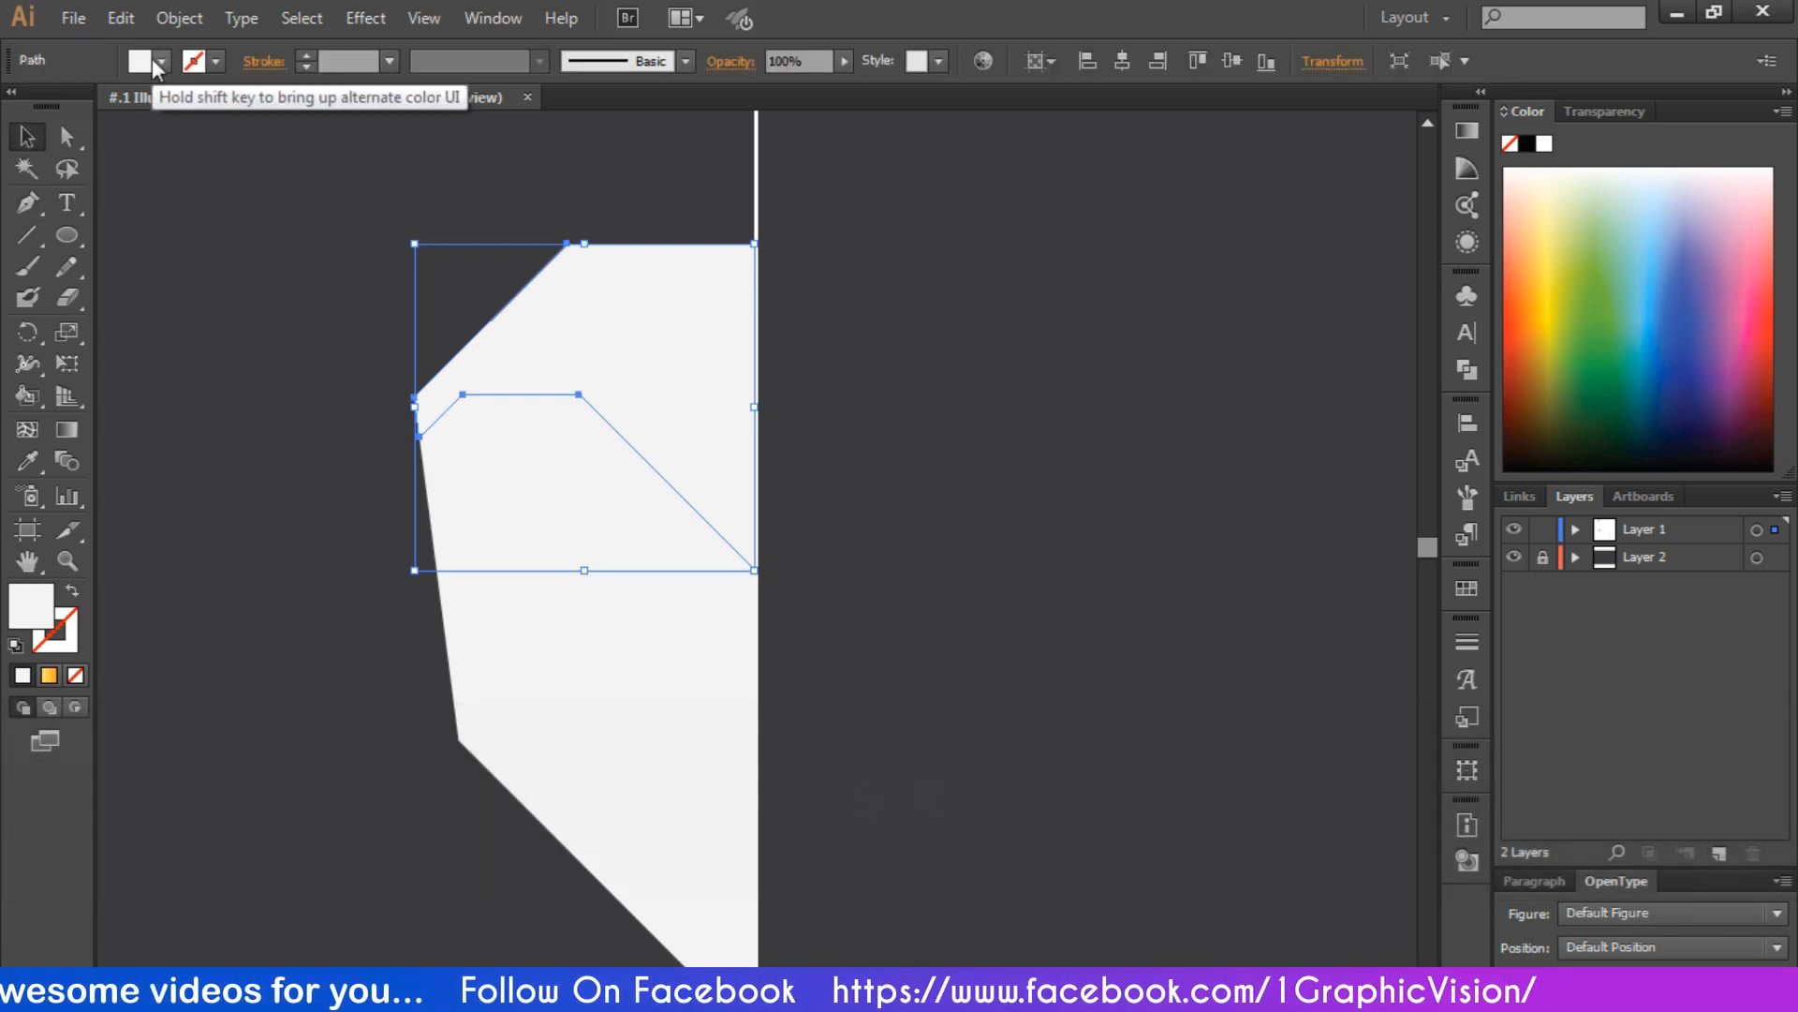
pyautogui.click(142, 62)
pyautogui.click(183, 185)
pyautogui.click(334, 319)
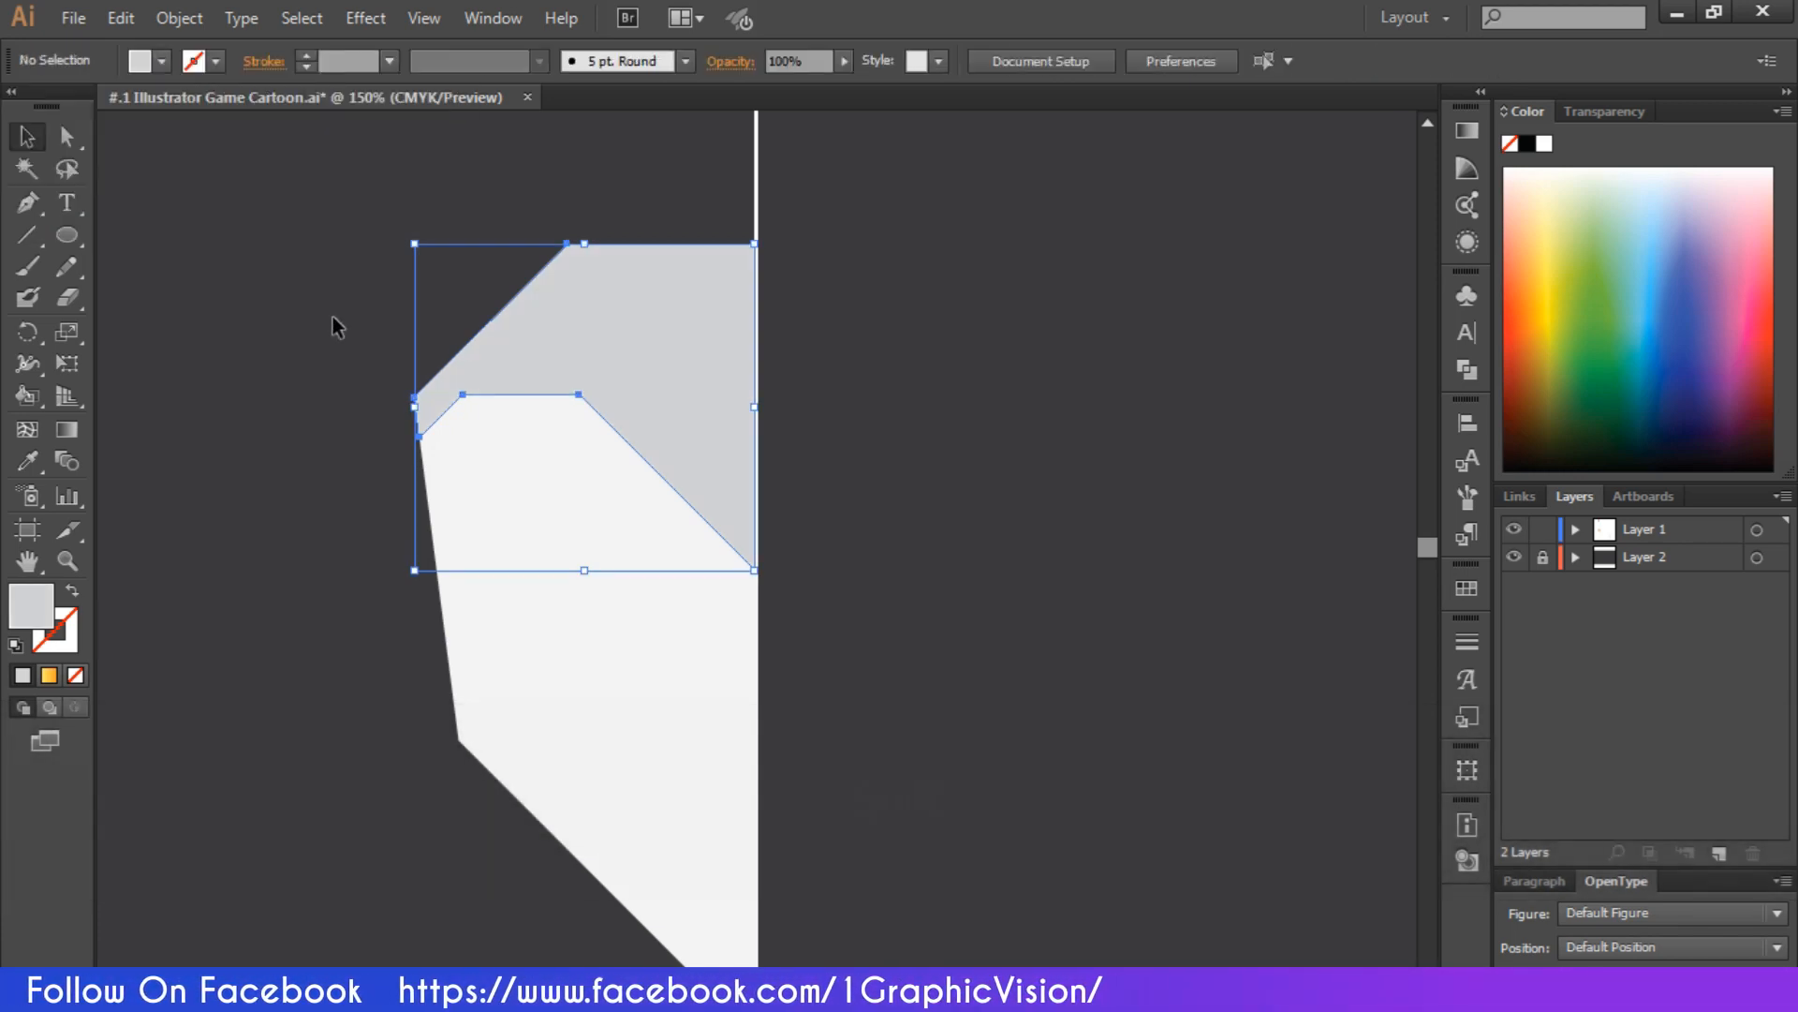
# Draw a light gray pointed horn with the Pen tool, rising from the head's slanted upper corner edge
pyautogui.scroll(-3, 562, 389)
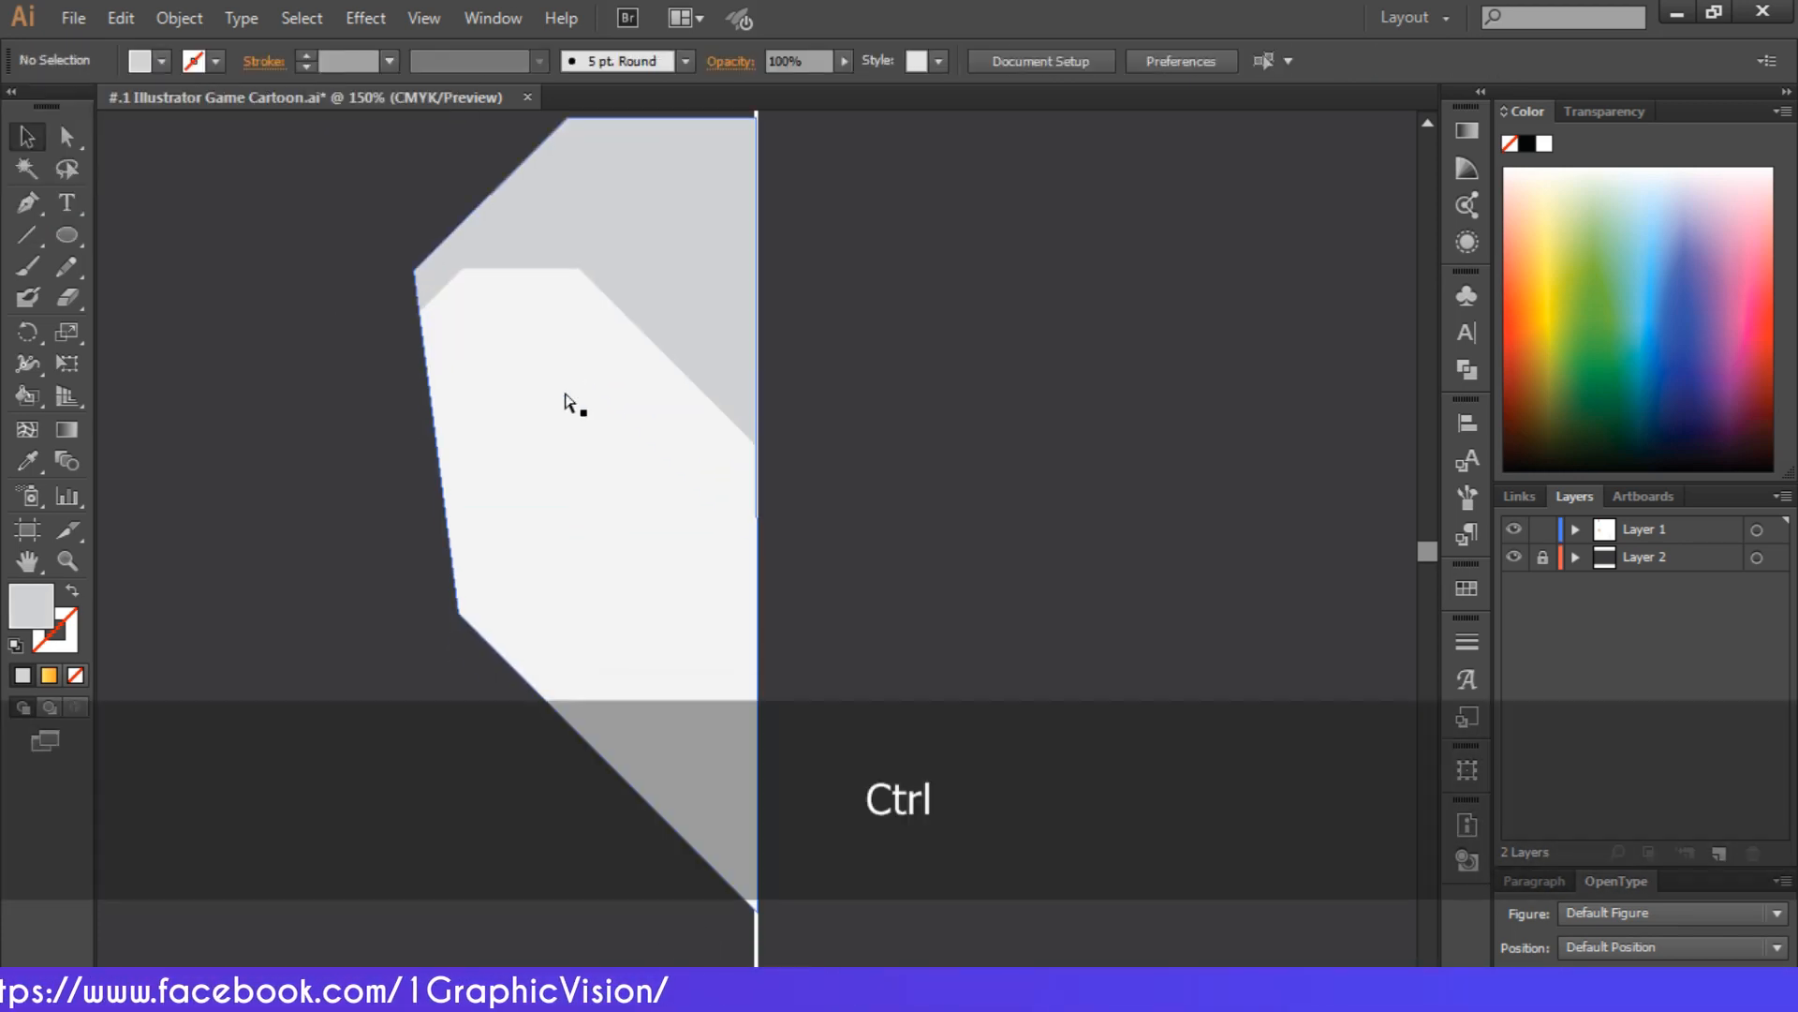
pyautogui.hotkey('ctrl', '-')
pyautogui.scroll(3, 565, 392)
pyautogui.scroll(-1, 553, 319)
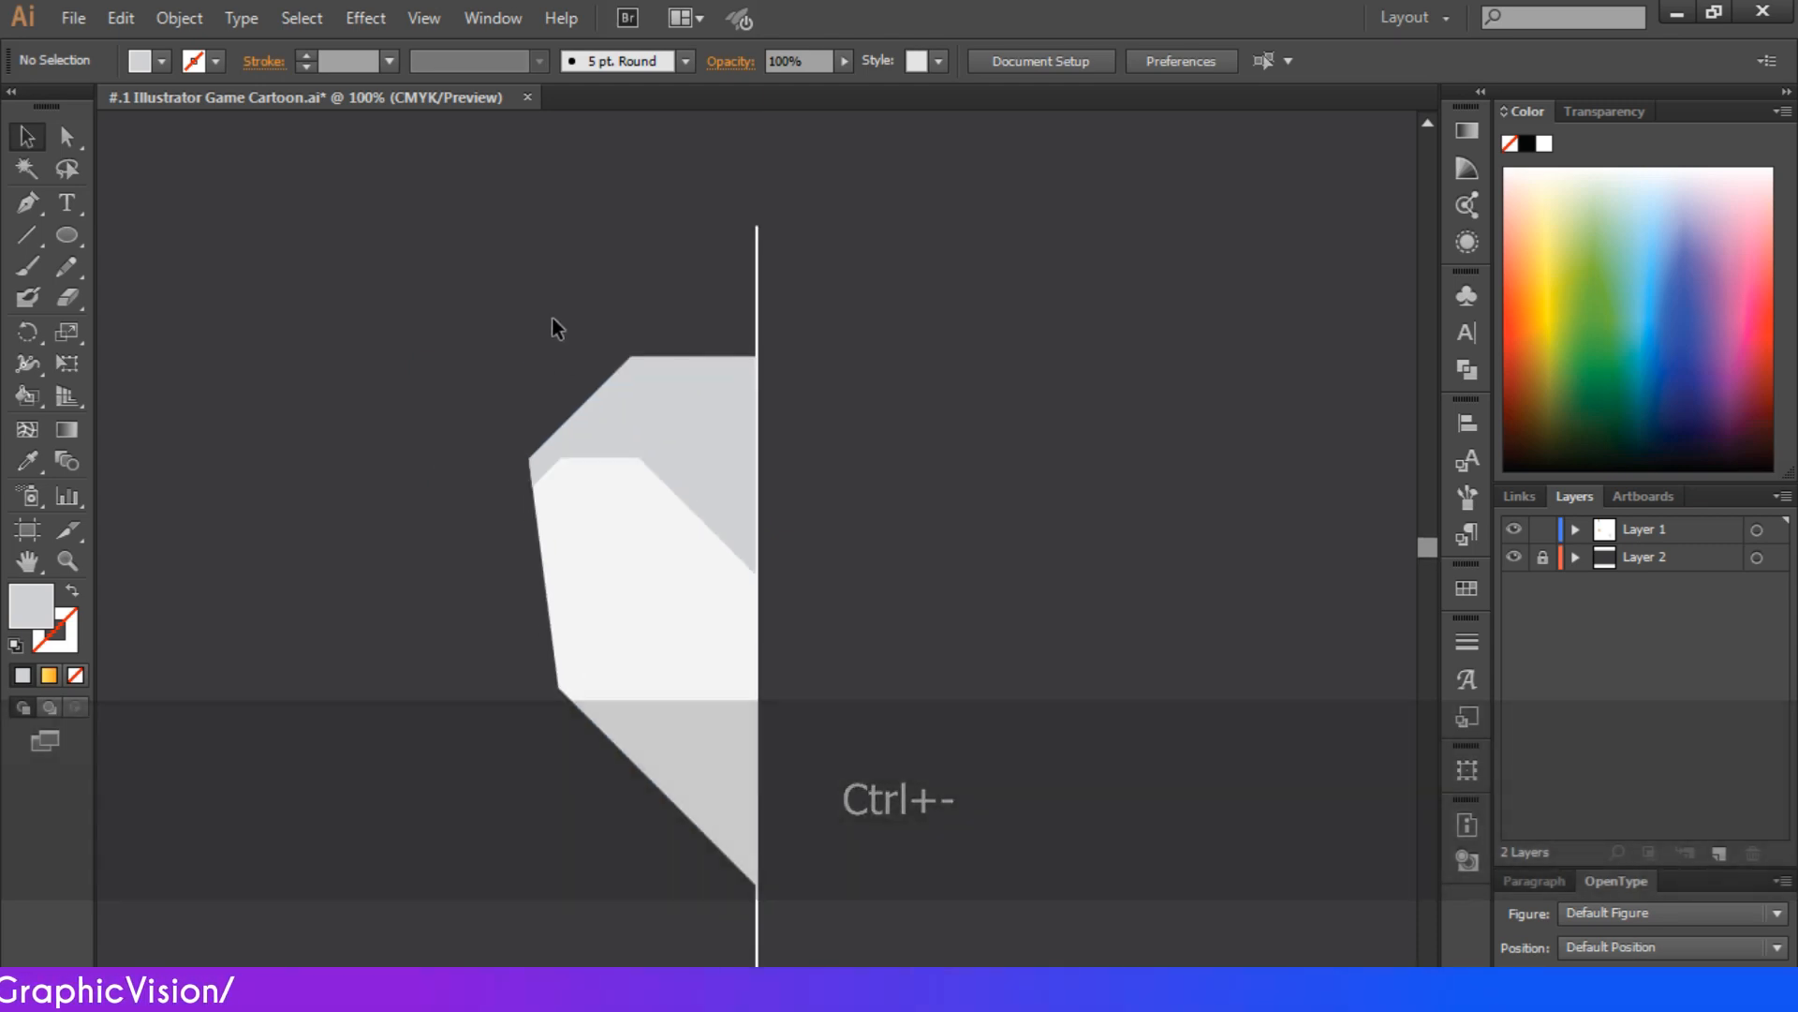
pyautogui.click(39, 204)
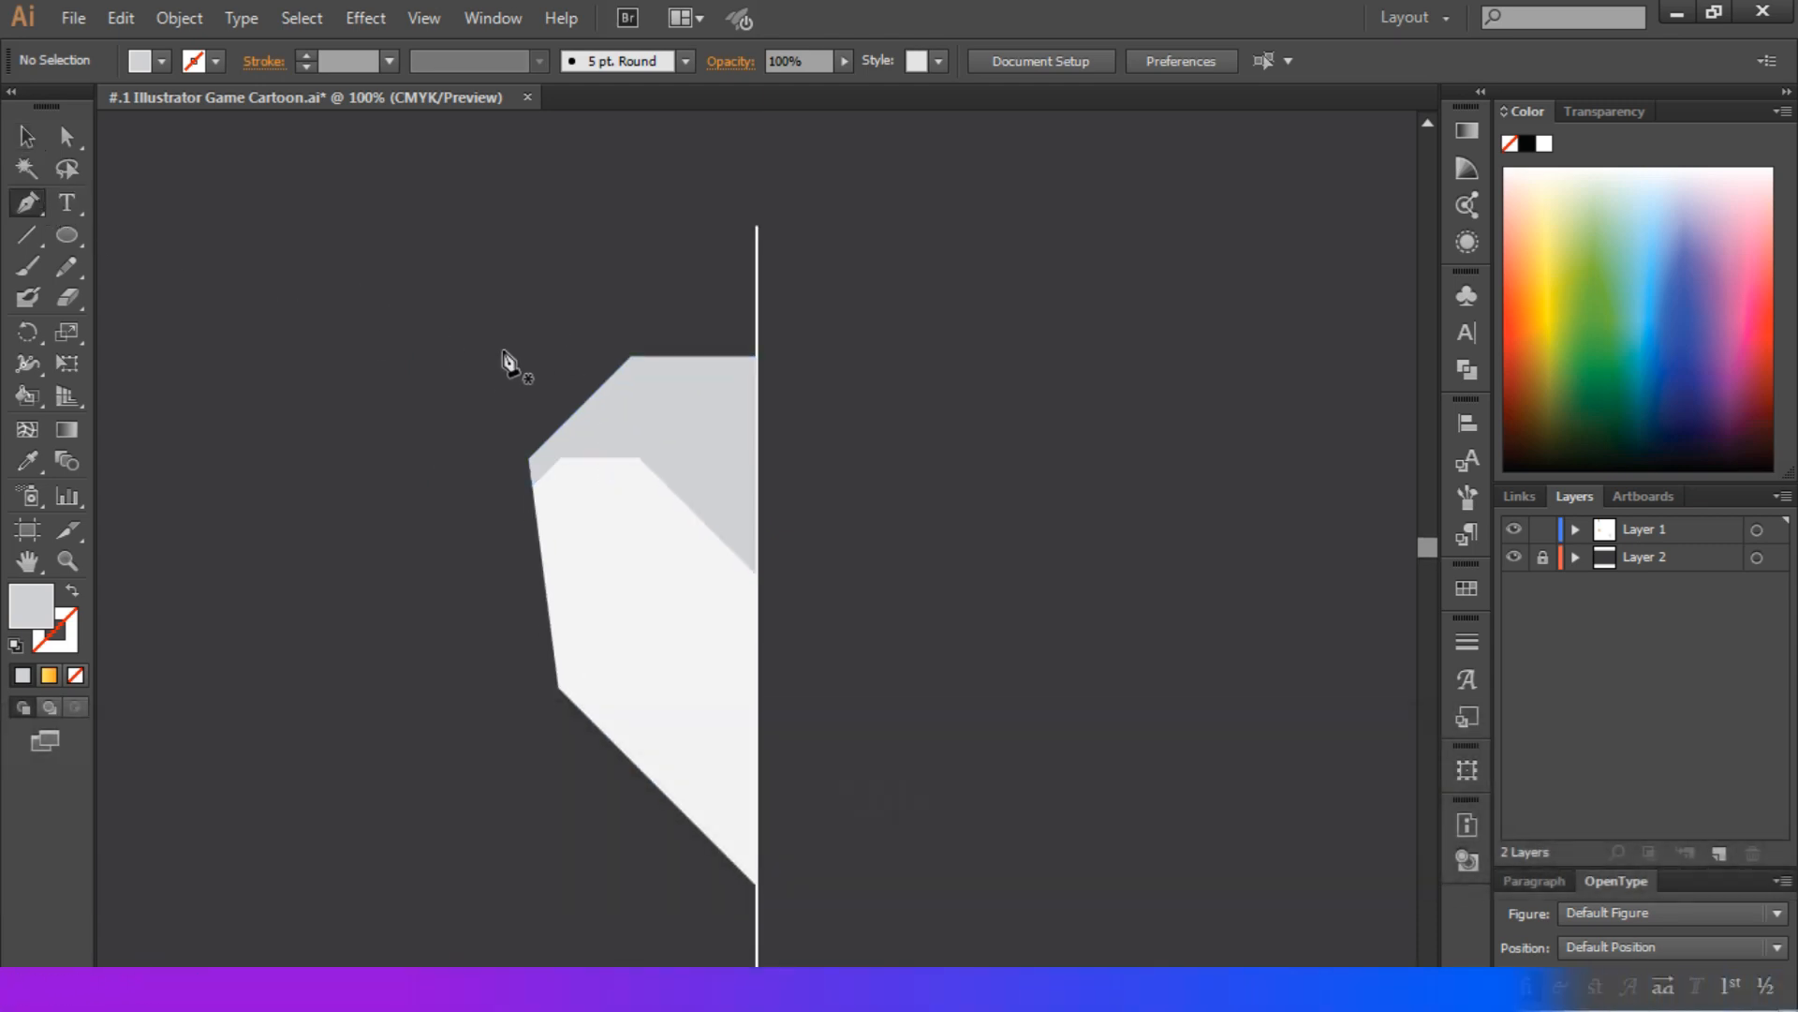
pyautogui.moveTo(632, 357); pyautogui.dragTo(549, 301)
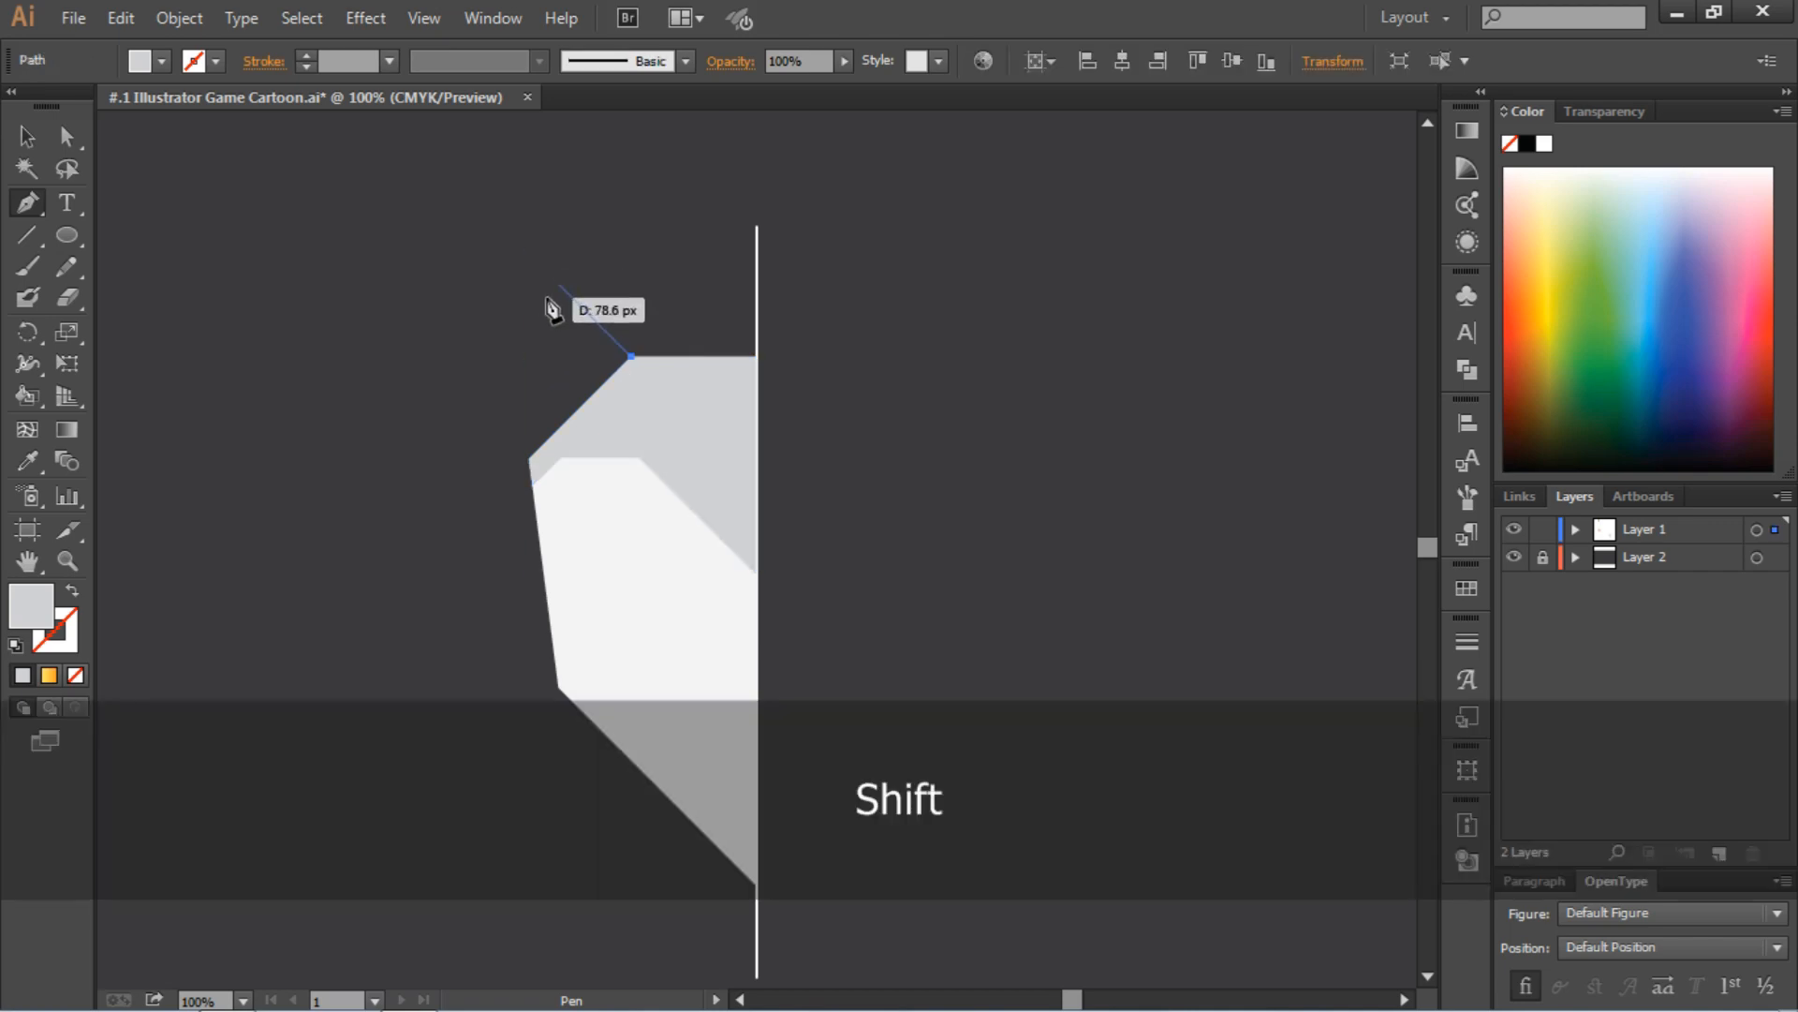
pyautogui.click(548, 300)
pyautogui.click(560, 230)
pyautogui.click(498, 290)
pyautogui.click(498, 356)
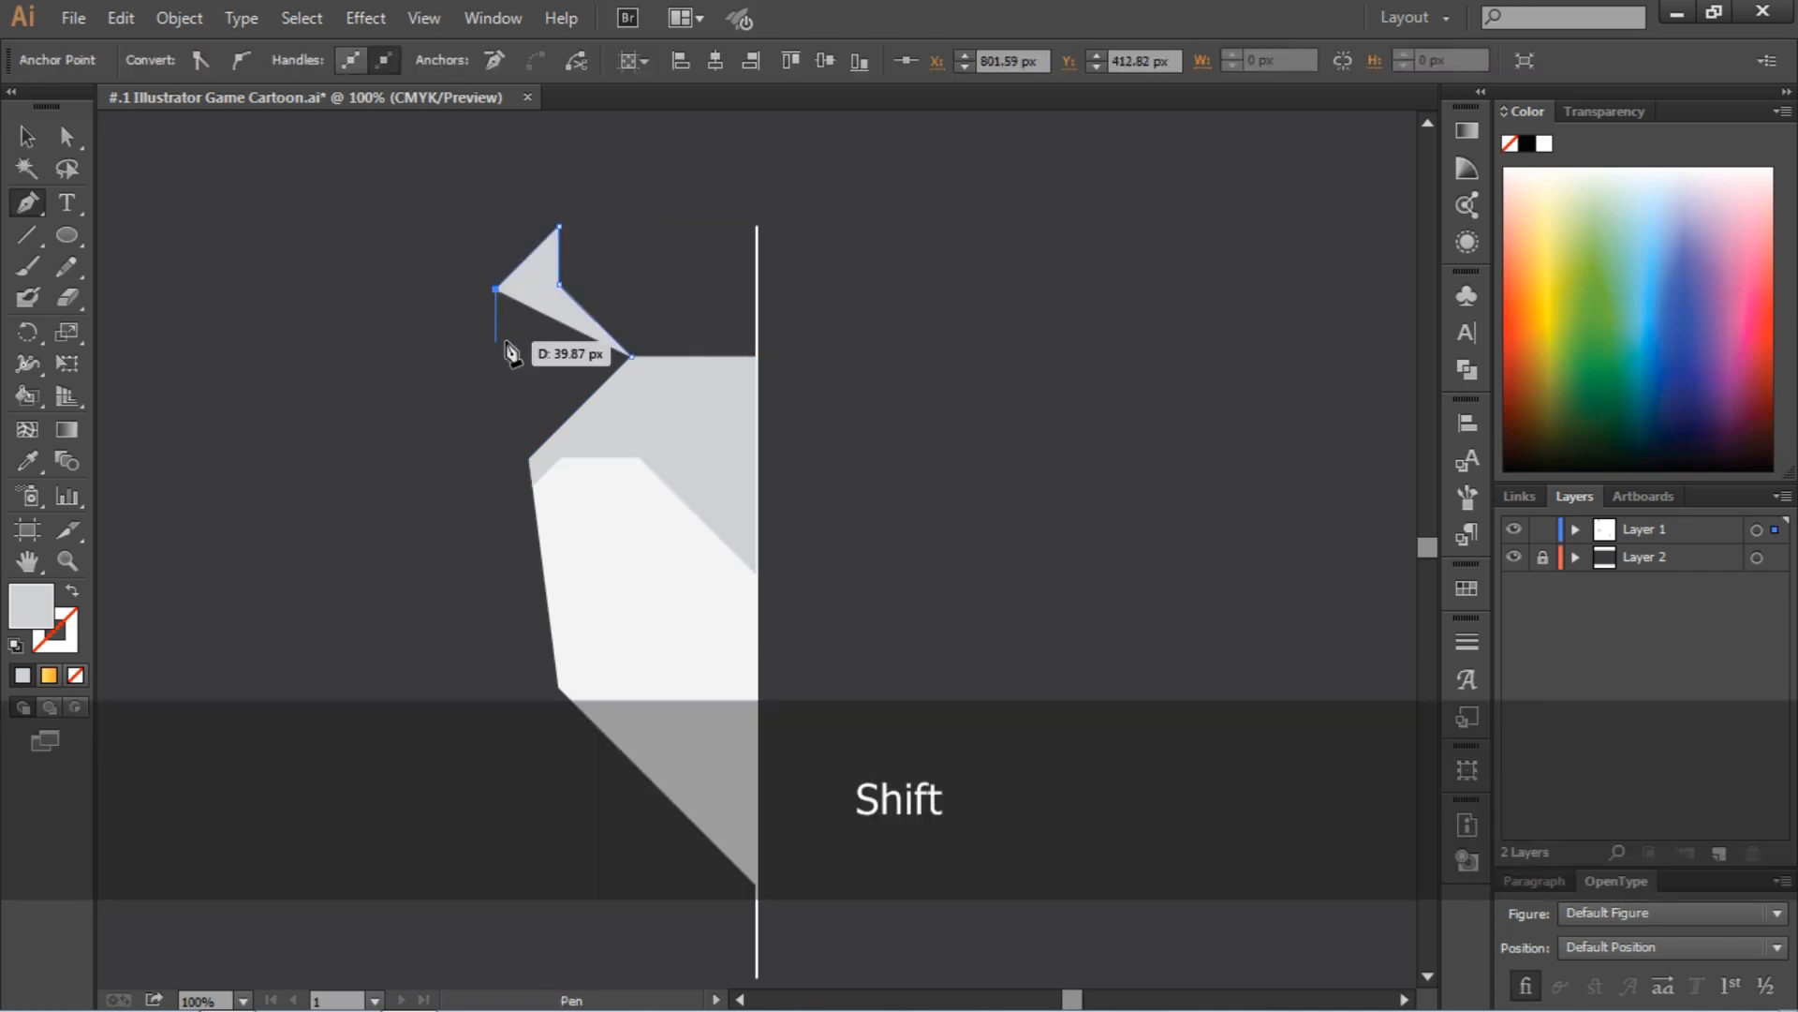
pyautogui.click(571, 415)
pyautogui.click(632, 356)
pyautogui.press('v')
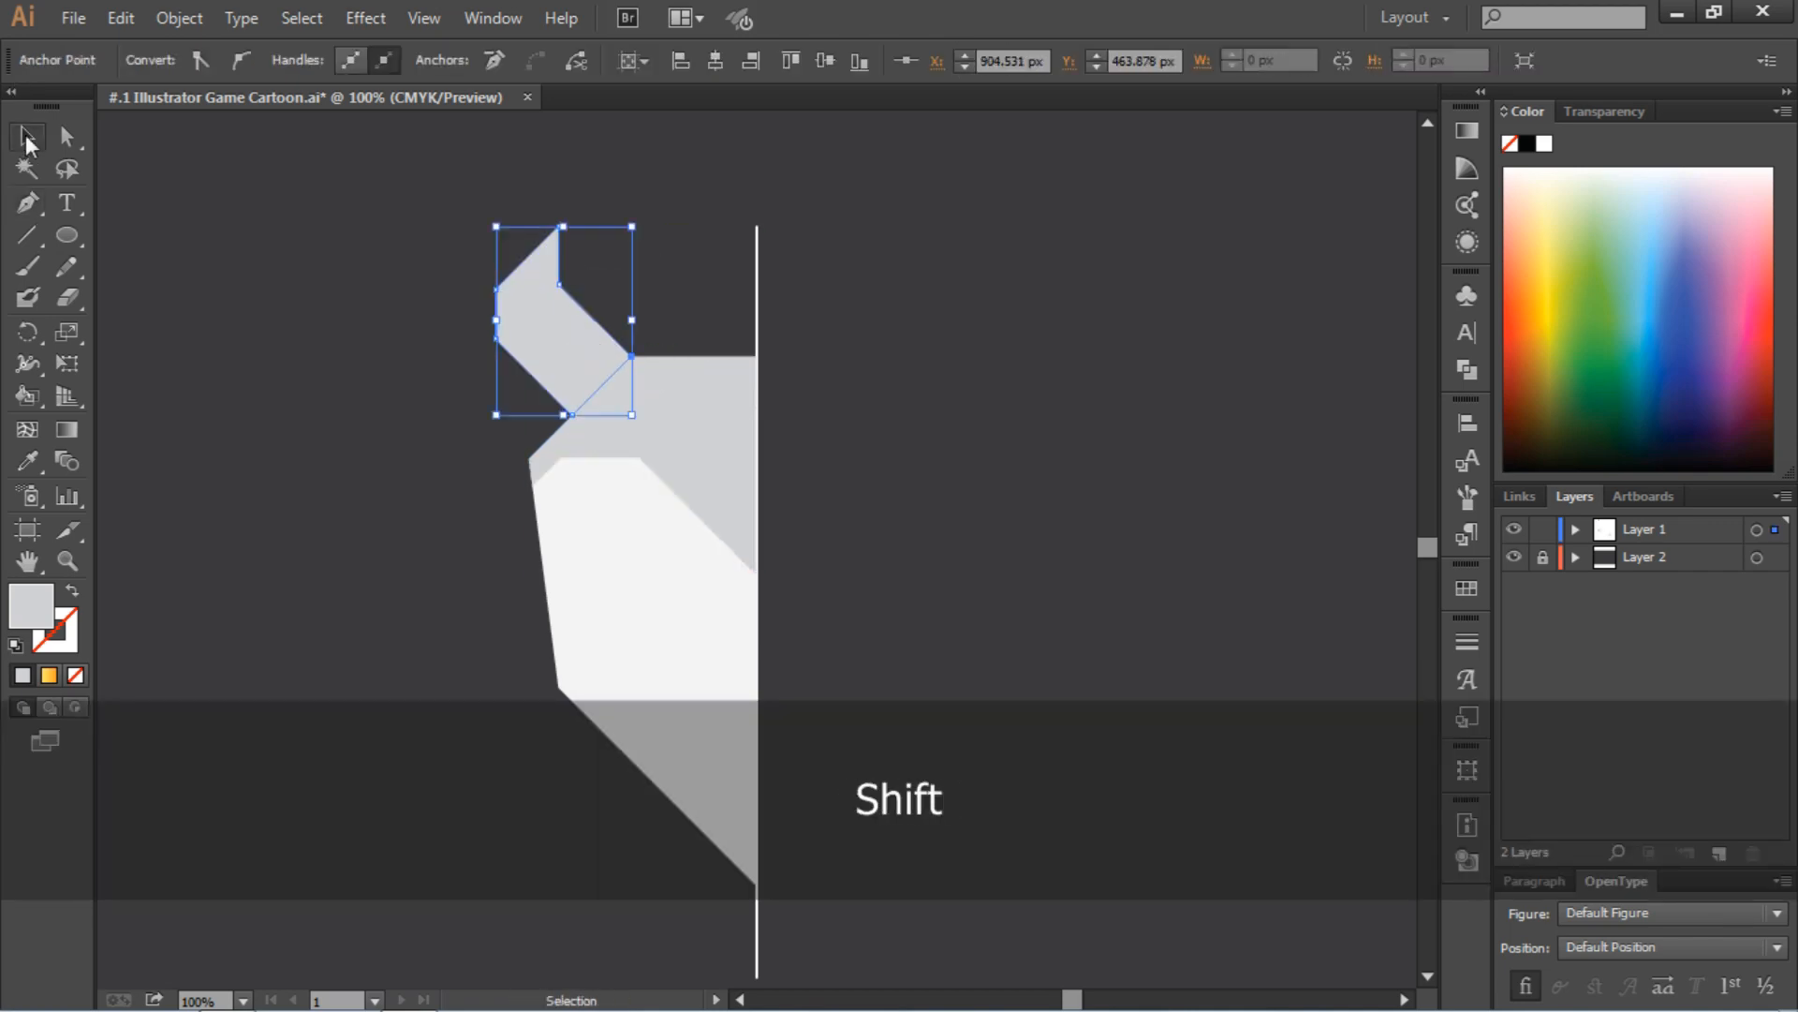
pyautogui.click(374, 296)
# Undo the horn's lower points and redraw them, making its outer vertical edge about 51 px long and closing the shape
pyautogui.hotkey('ctrl', 'z')
pyautogui.click(34, 203)
pyautogui.hotkey('ctrl', 'z')
pyautogui.hotkey('ctrl', 'z')
pyautogui.hotkey('ctrl', 'z')
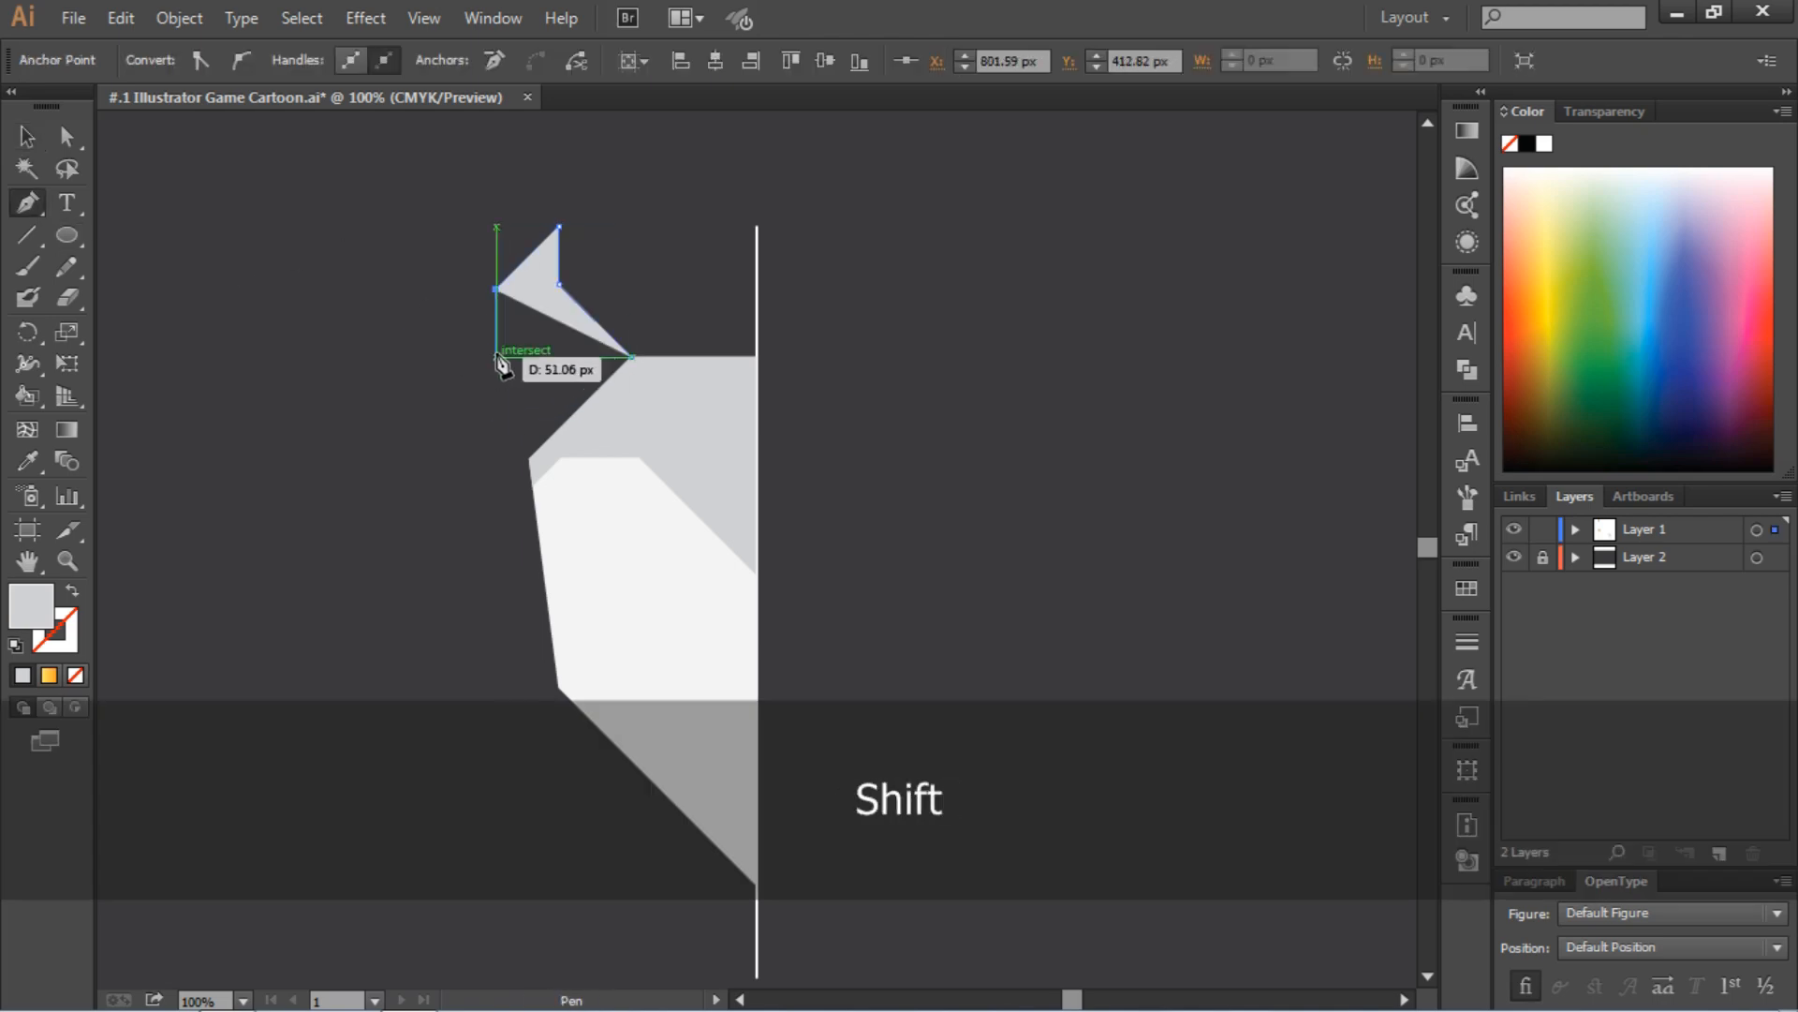
pyautogui.keyDown('shift'); pyautogui.click(497, 357); pyautogui.keyUp('shift')
pyautogui.keyDown('shift'); pyautogui.click(562, 423); pyautogui.keyUp('shift')
pyautogui.click(628, 364)
pyautogui.press('v')
pyautogui.click(432, 317)
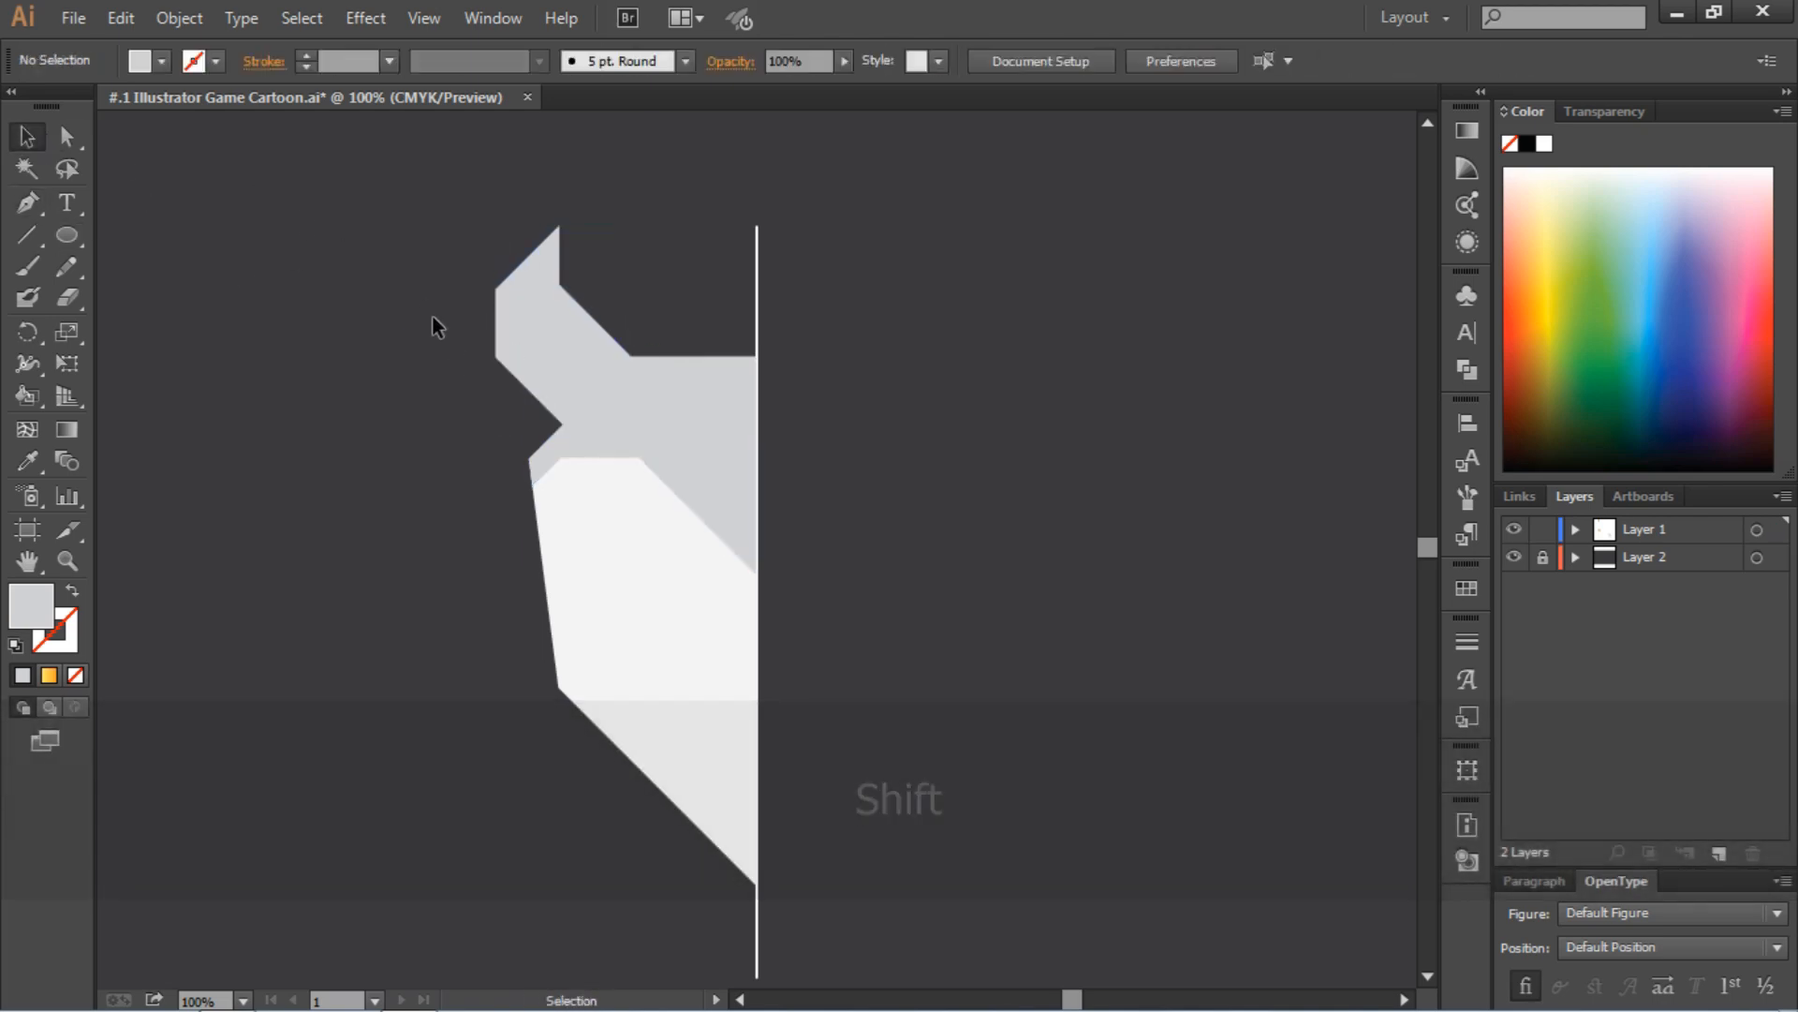
# Draw a closed eye panel with the Pen tool under the forehead panel, its flat lower edge ending at the guide line
pyautogui.scroll(-3, 451, 343)
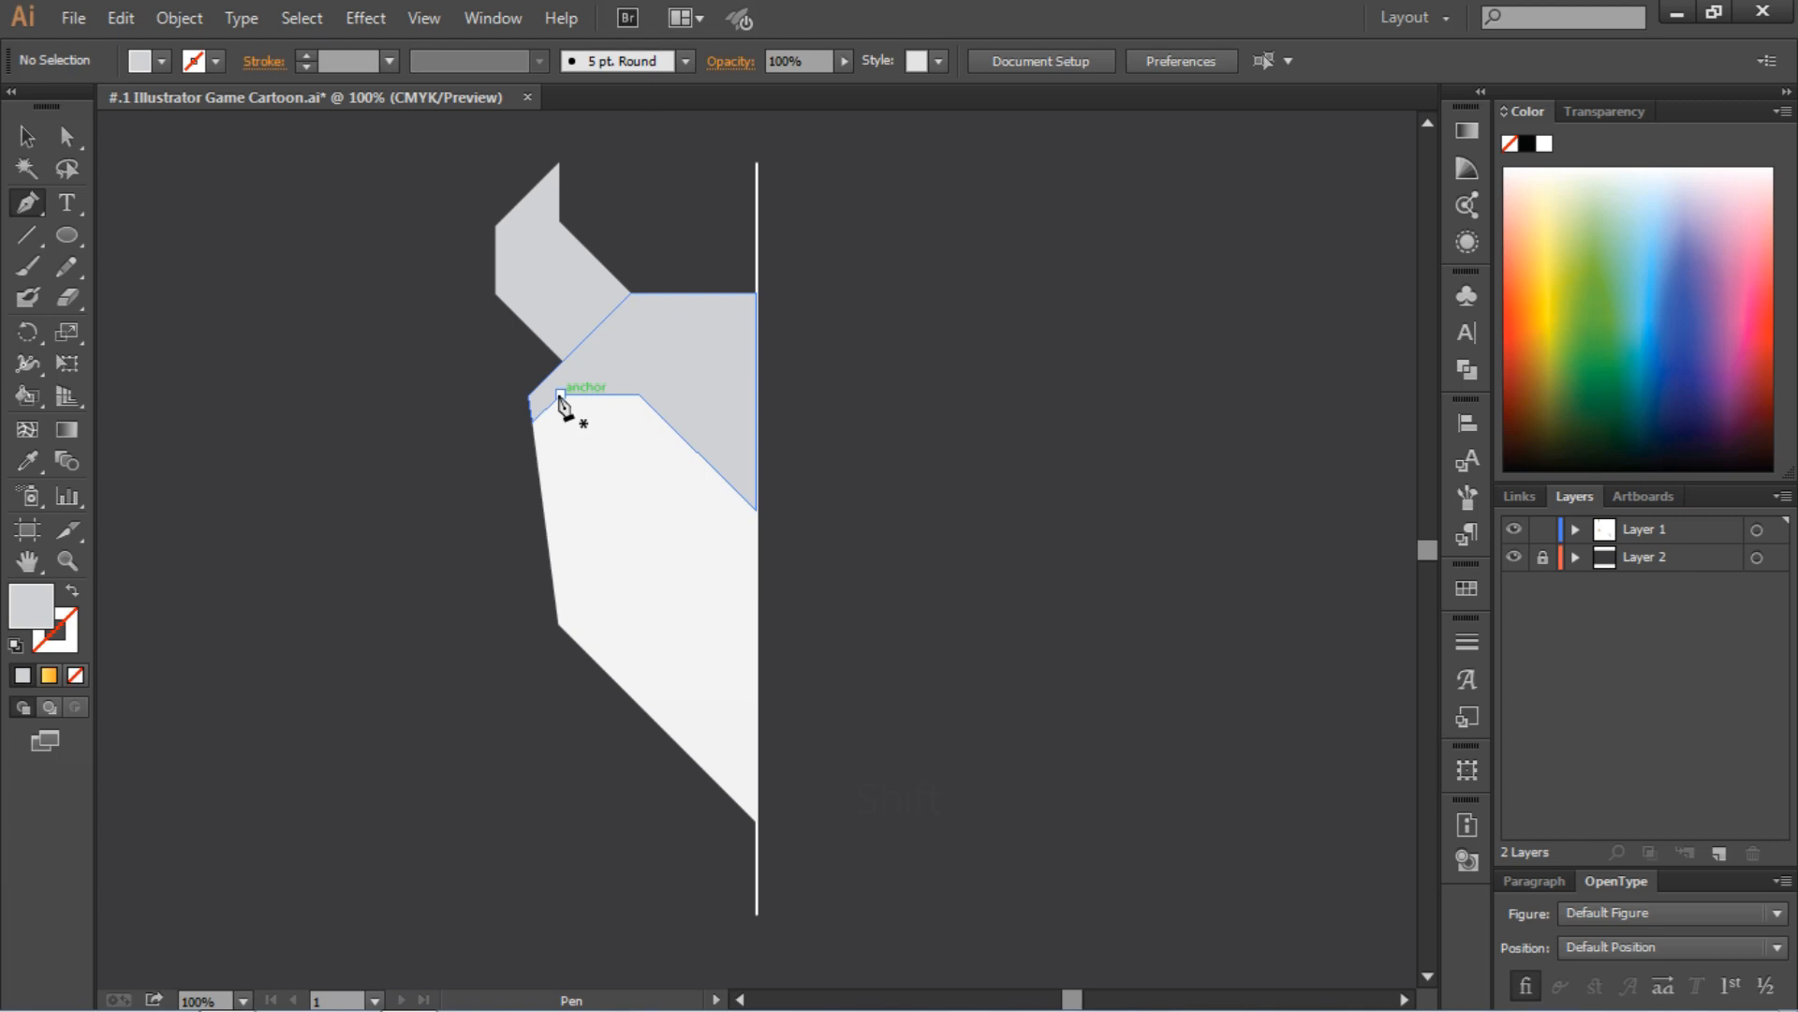
pyautogui.click(560, 395)
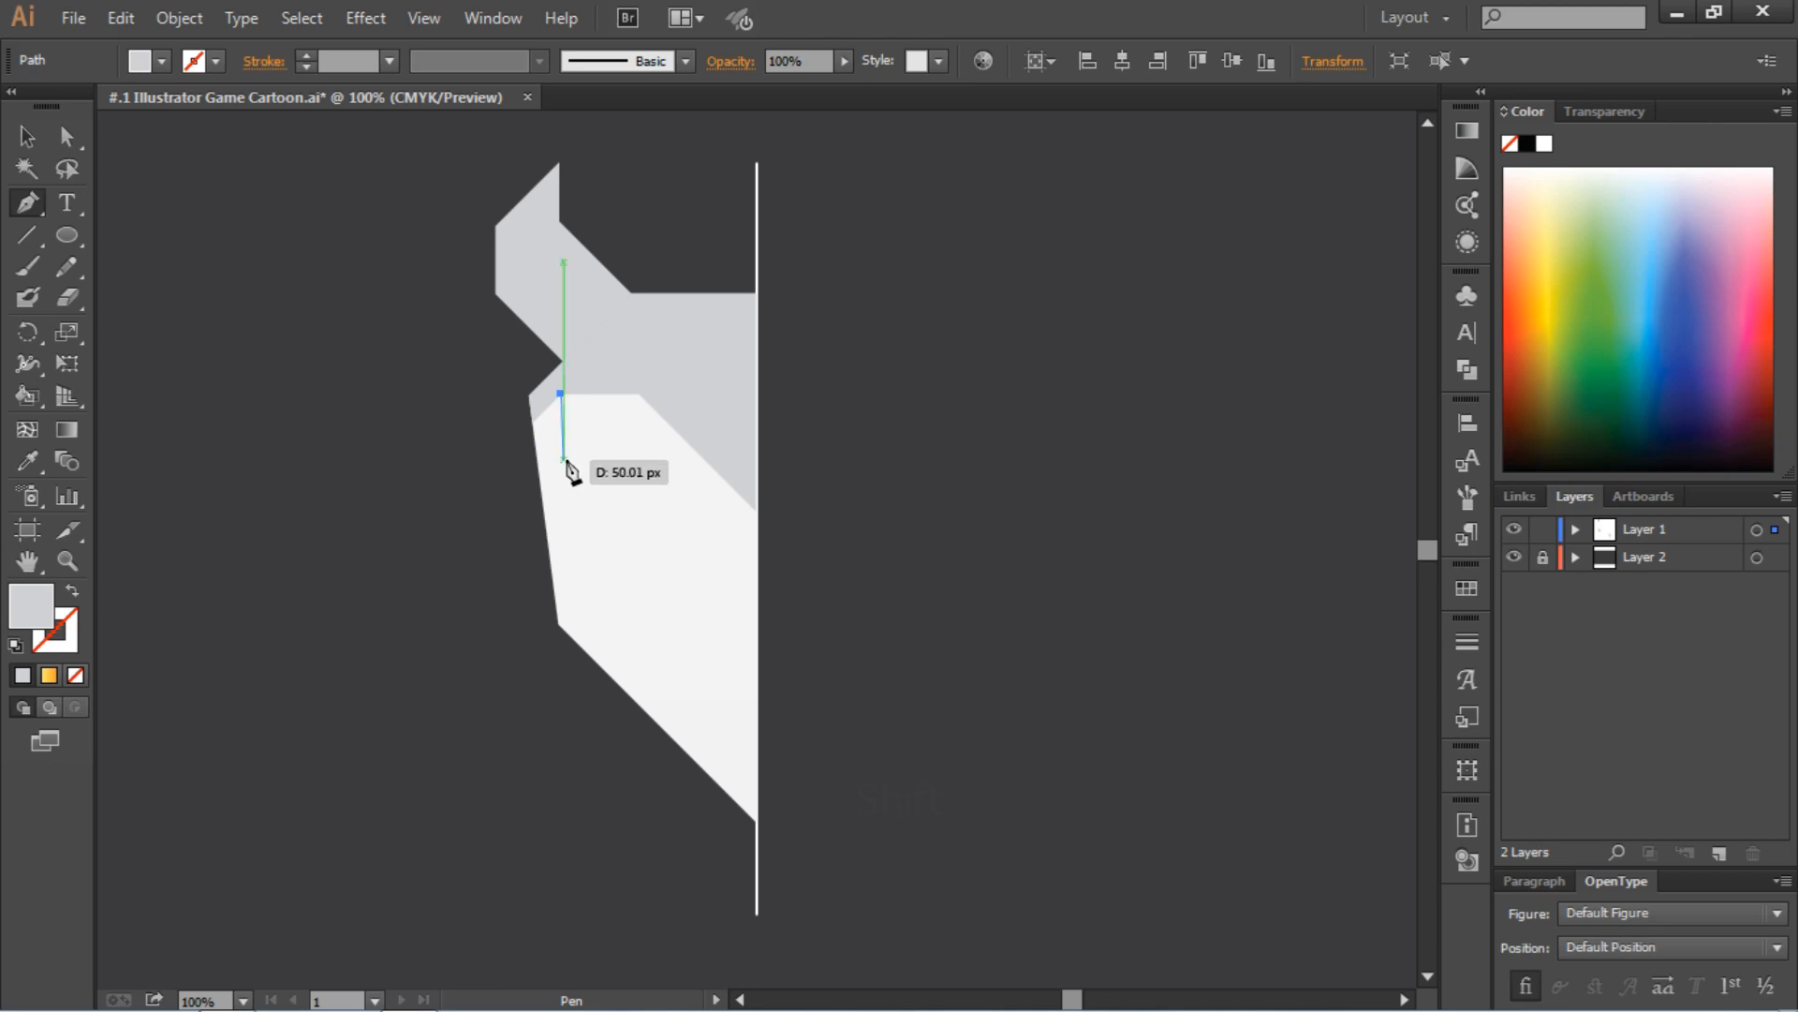
pyautogui.click(570, 463)
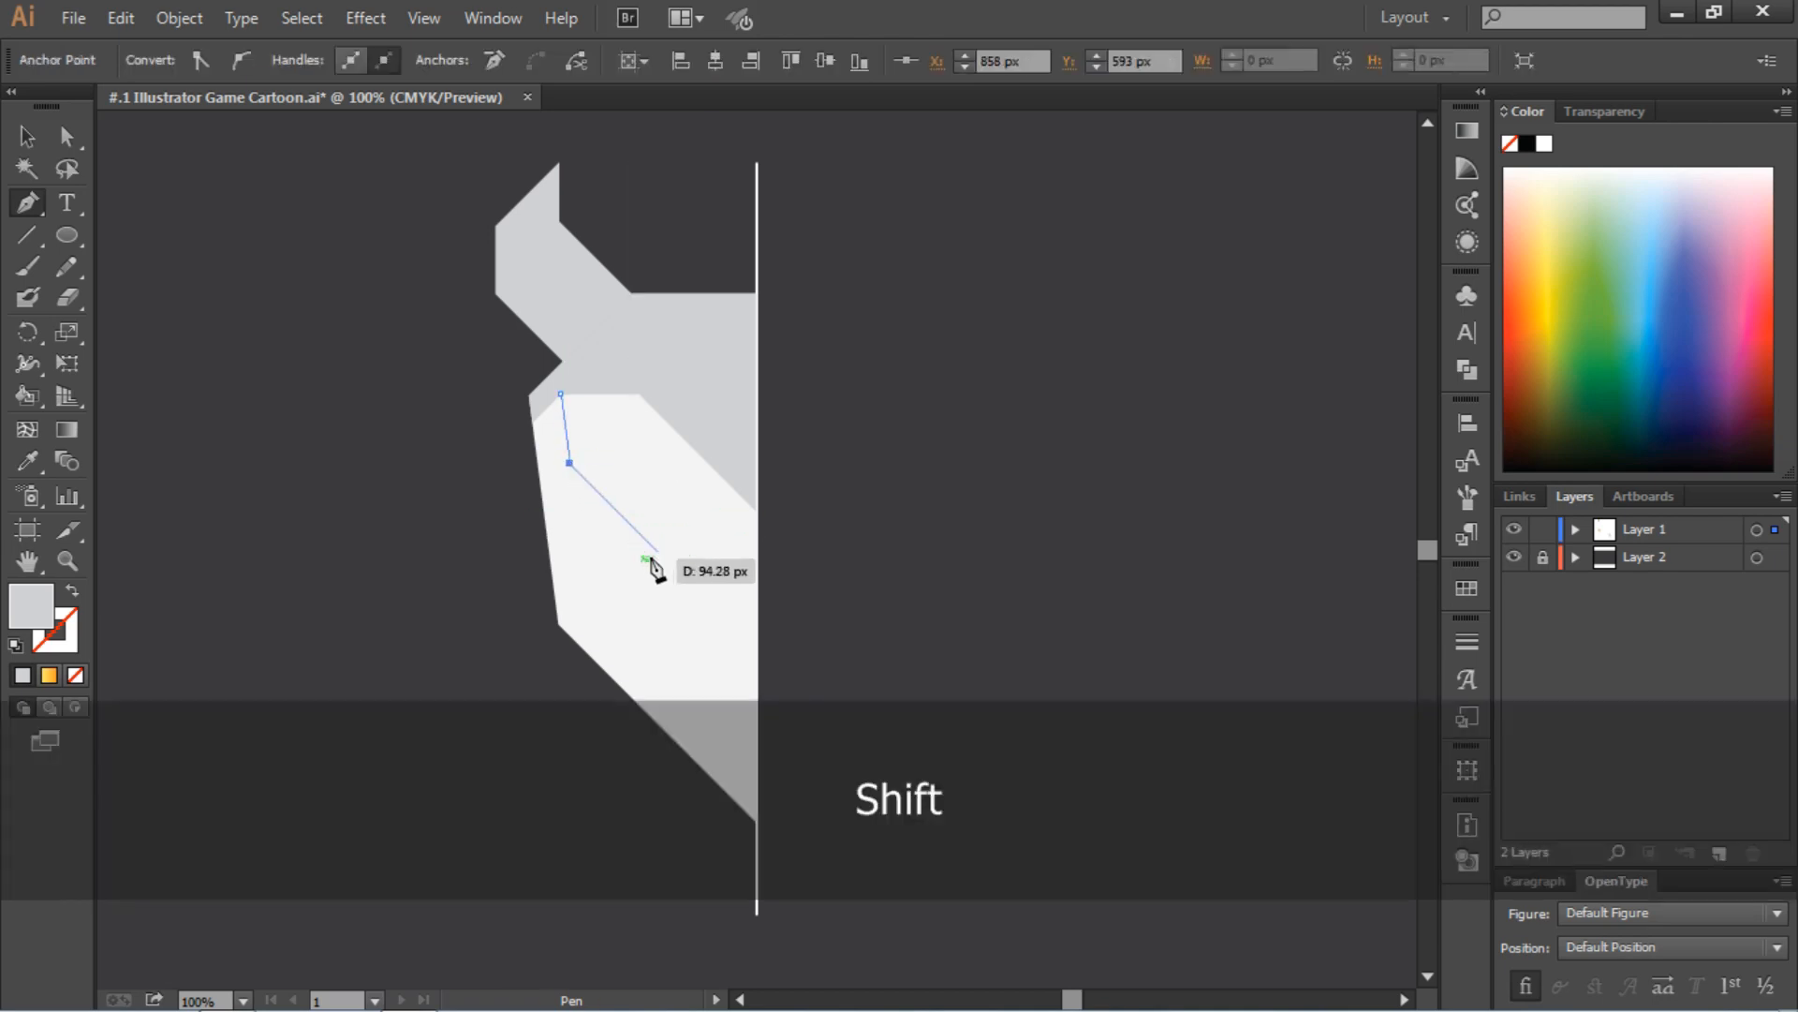
pyautogui.click(627, 521)
pyautogui.hotkey('ctrl', 'z')
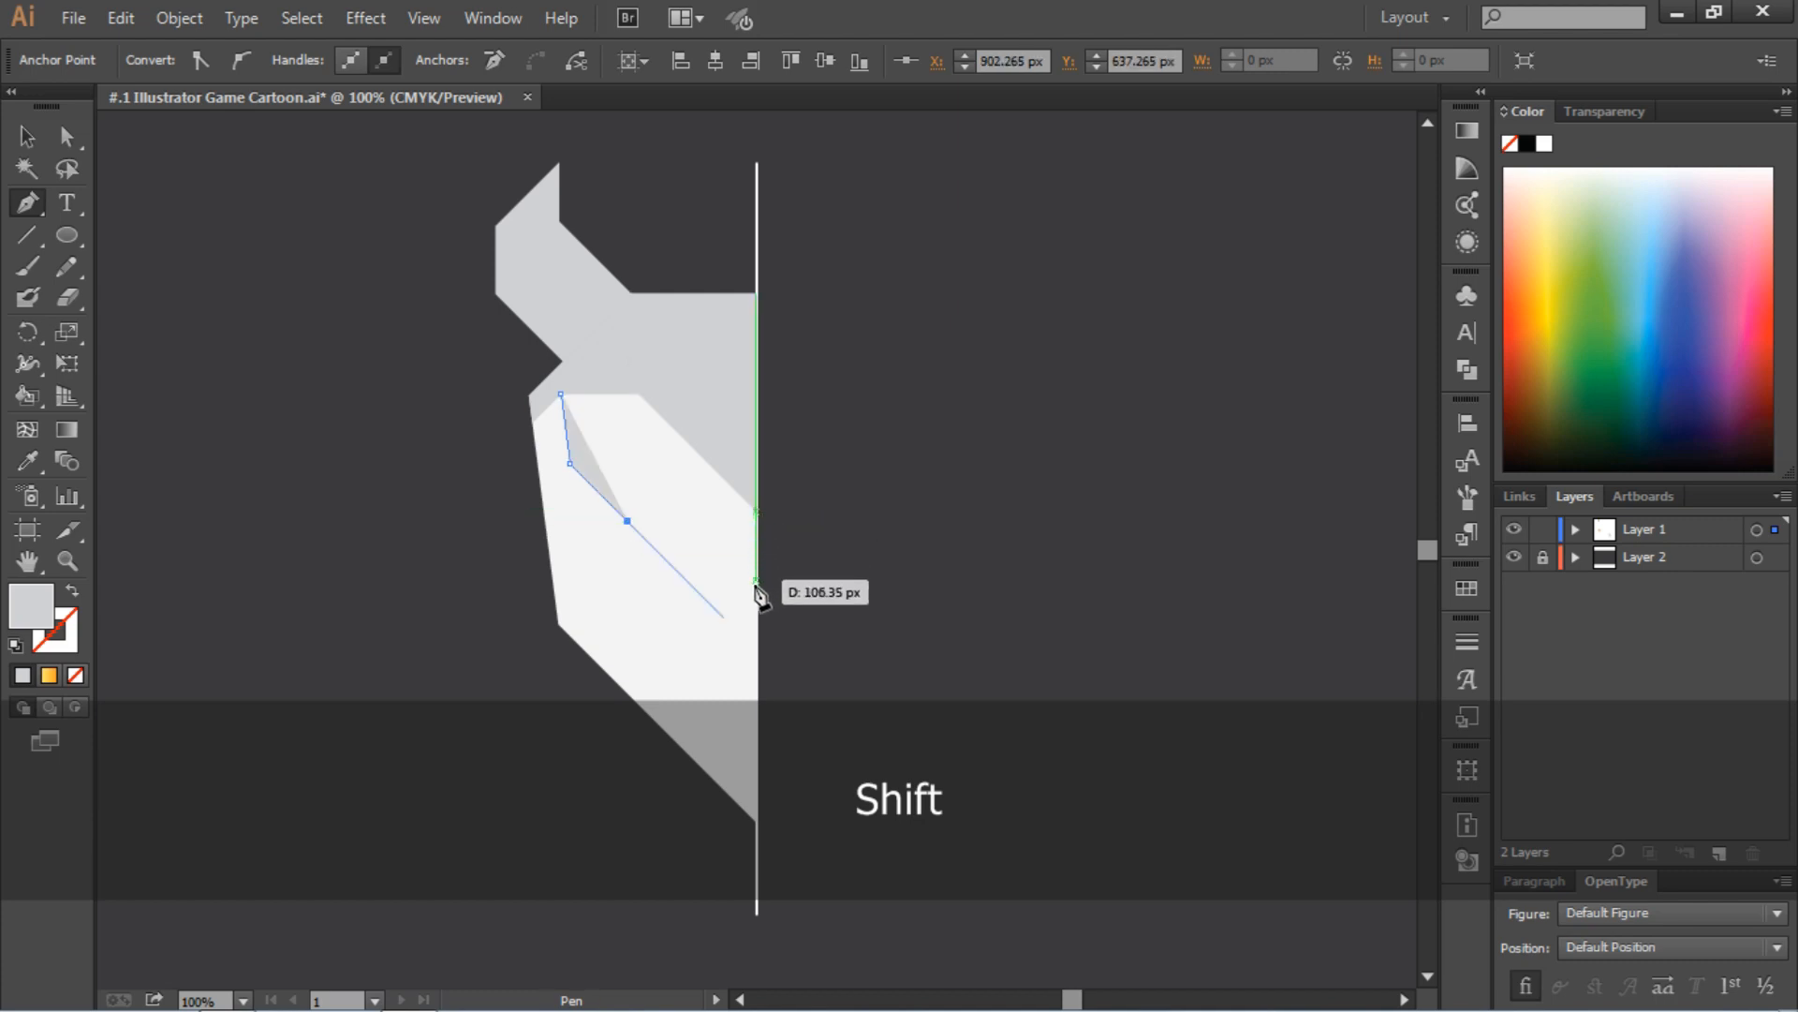
pyautogui.click(667, 560)
pyautogui.click(757, 560)
pyautogui.keyDown('shift'); pyautogui.click(757, 512); pyautogui.keyUp('shift')
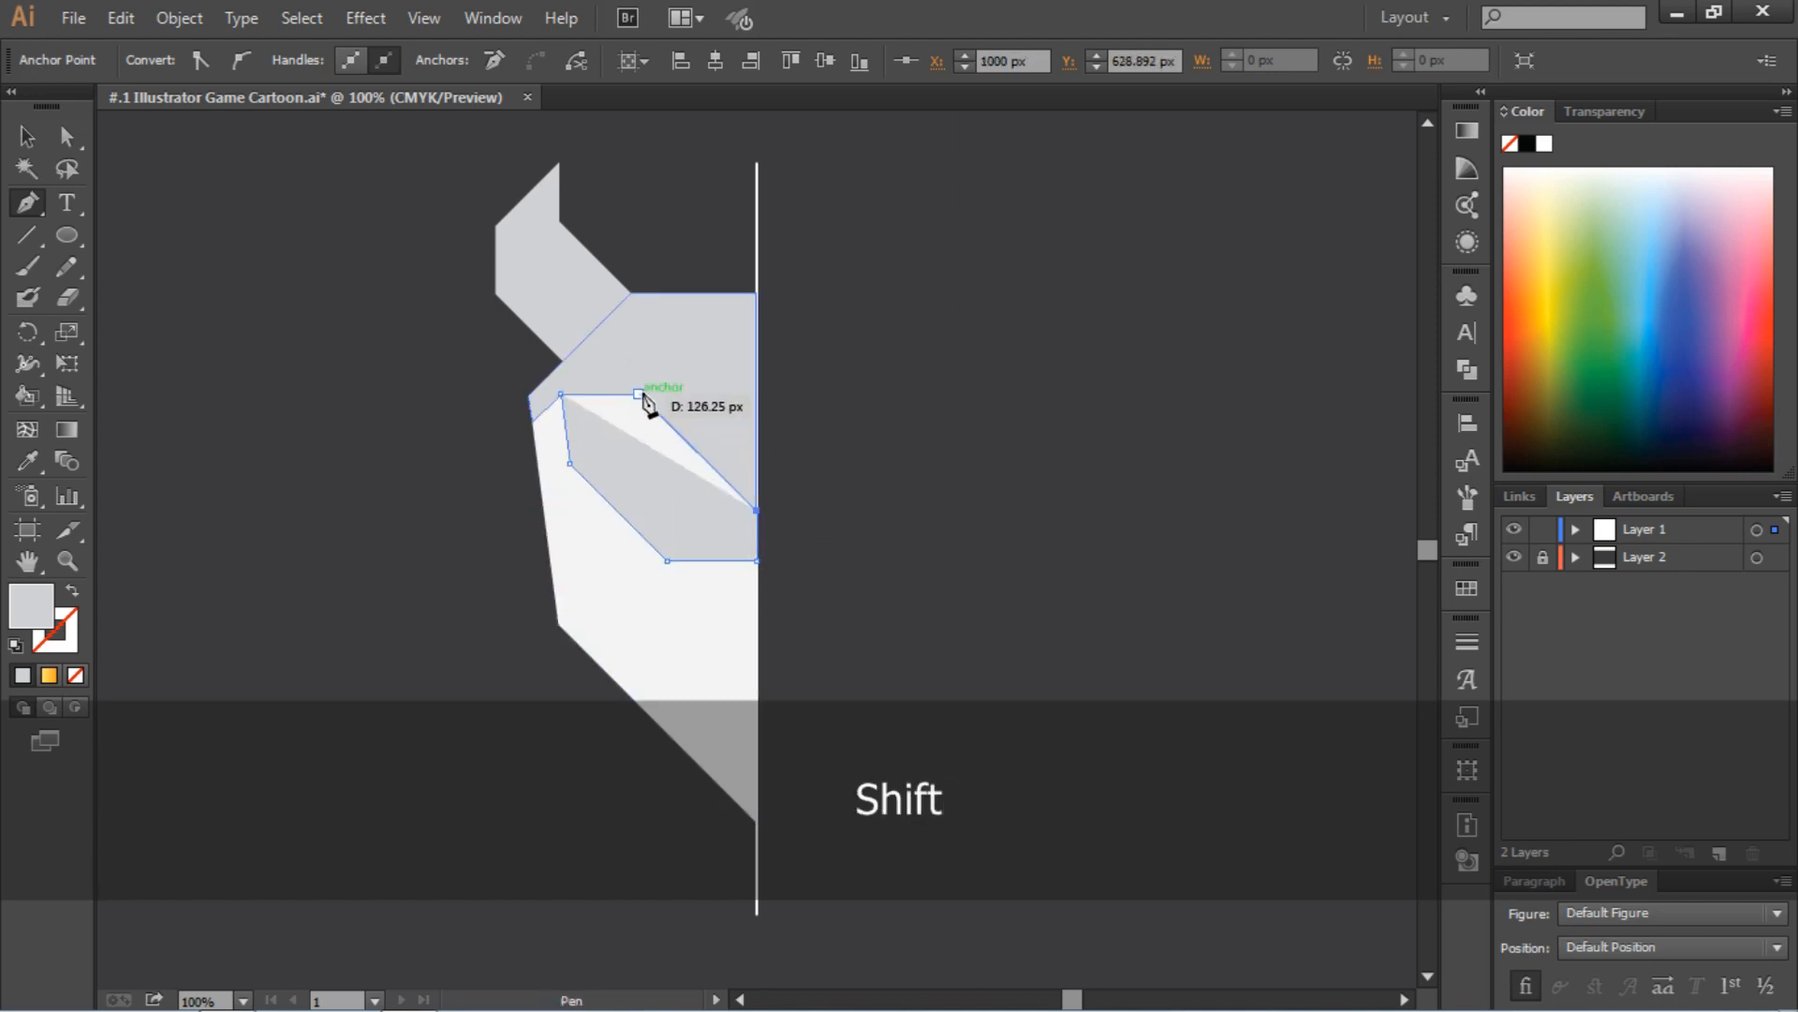
pyautogui.keyDown('shift'); pyautogui.click(640, 394); pyautogui.keyUp('shift')
pyautogui.keyDown('shift'); pyautogui.click(561, 395); pyautogui.keyUp('shift')
# Fill the eye panel with a medium gray darker than the forehead and deselect it
pyautogui.press('v')
pyautogui.click(654, 459)
pyautogui.click(161, 62)
pyautogui.click(155, 187)
pyautogui.click(298, 384)
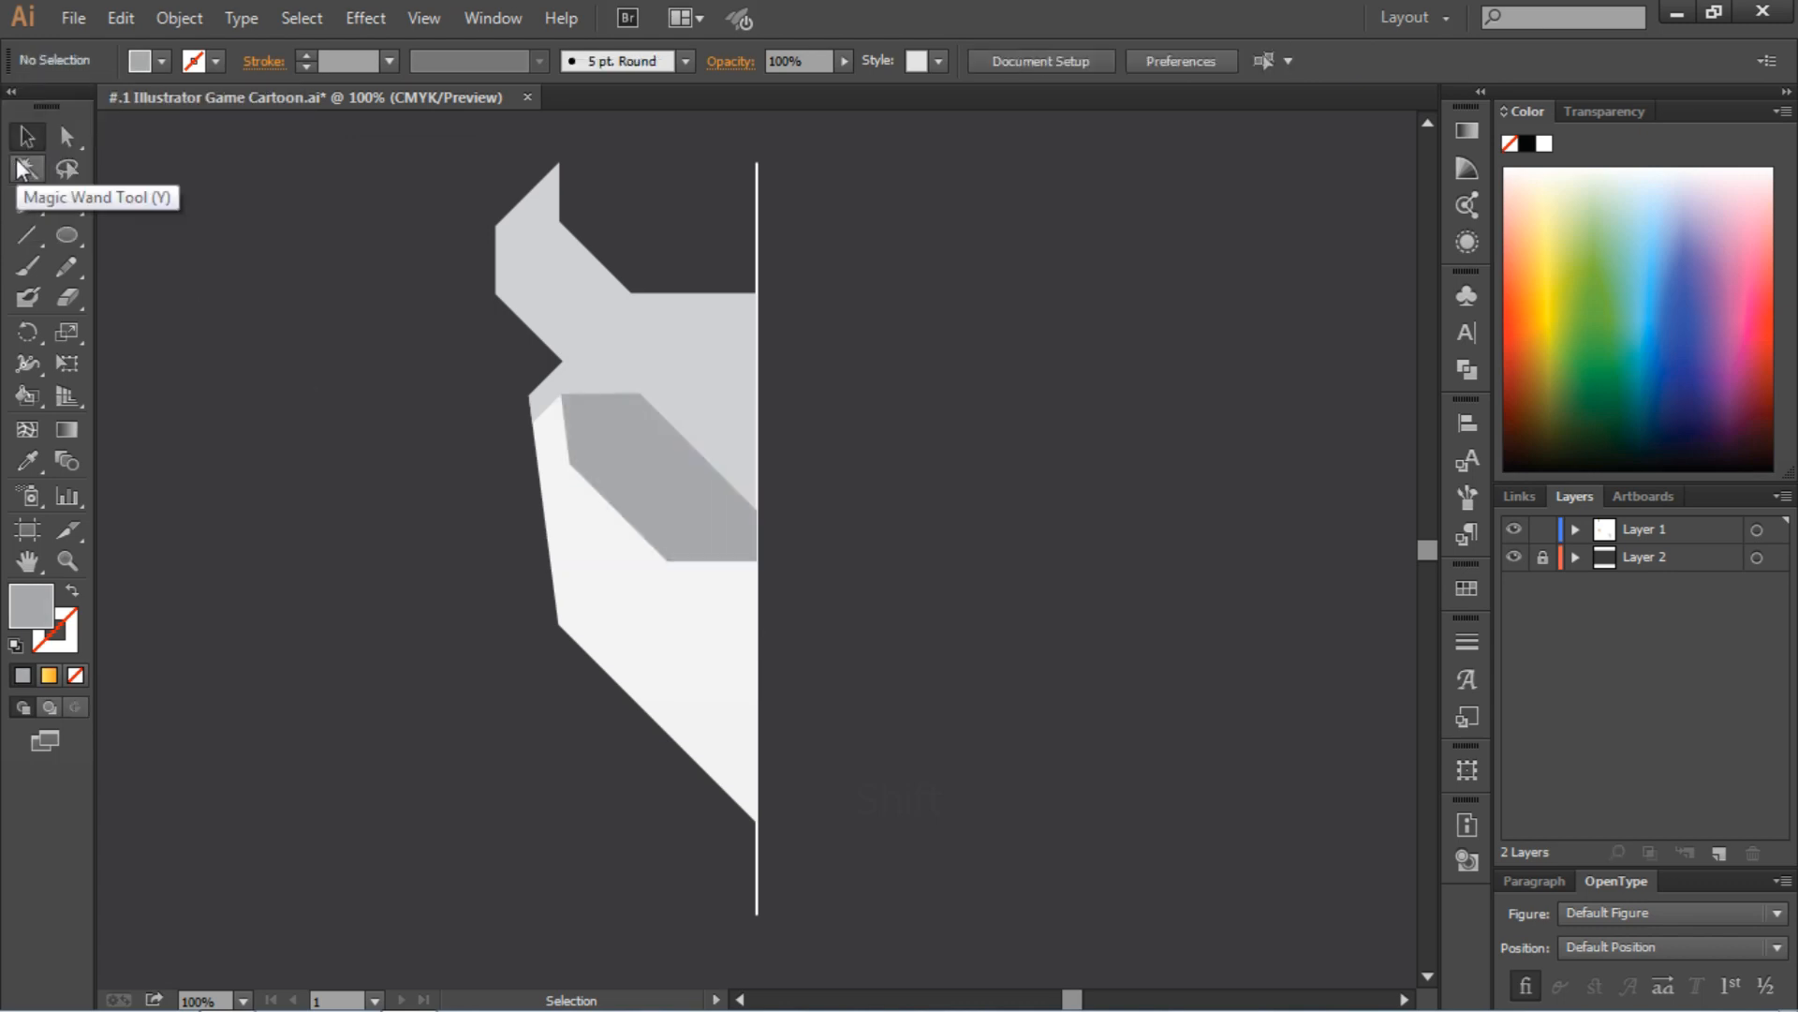
# Draw a gray jaw panel with the Pen tool along the head's lower edge, with a short outer side about 42 px long, and deselect it
pyautogui.press('p')
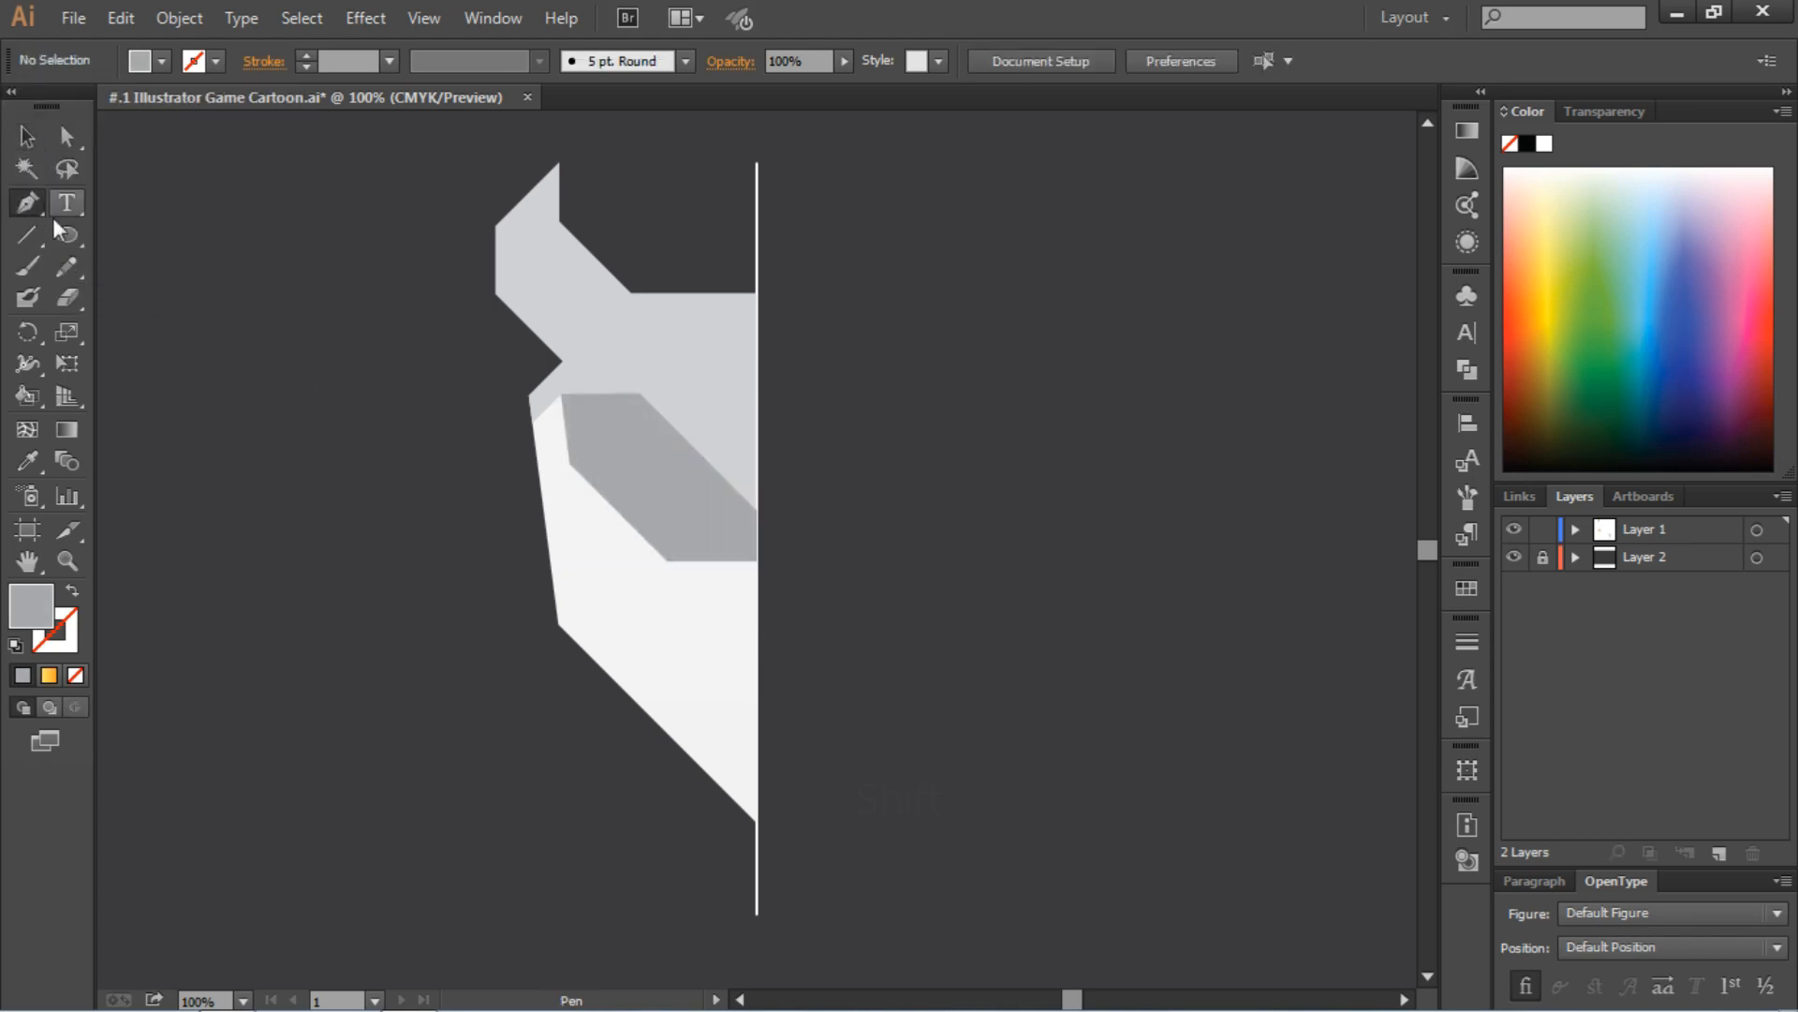
pyautogui.click(551, 568)
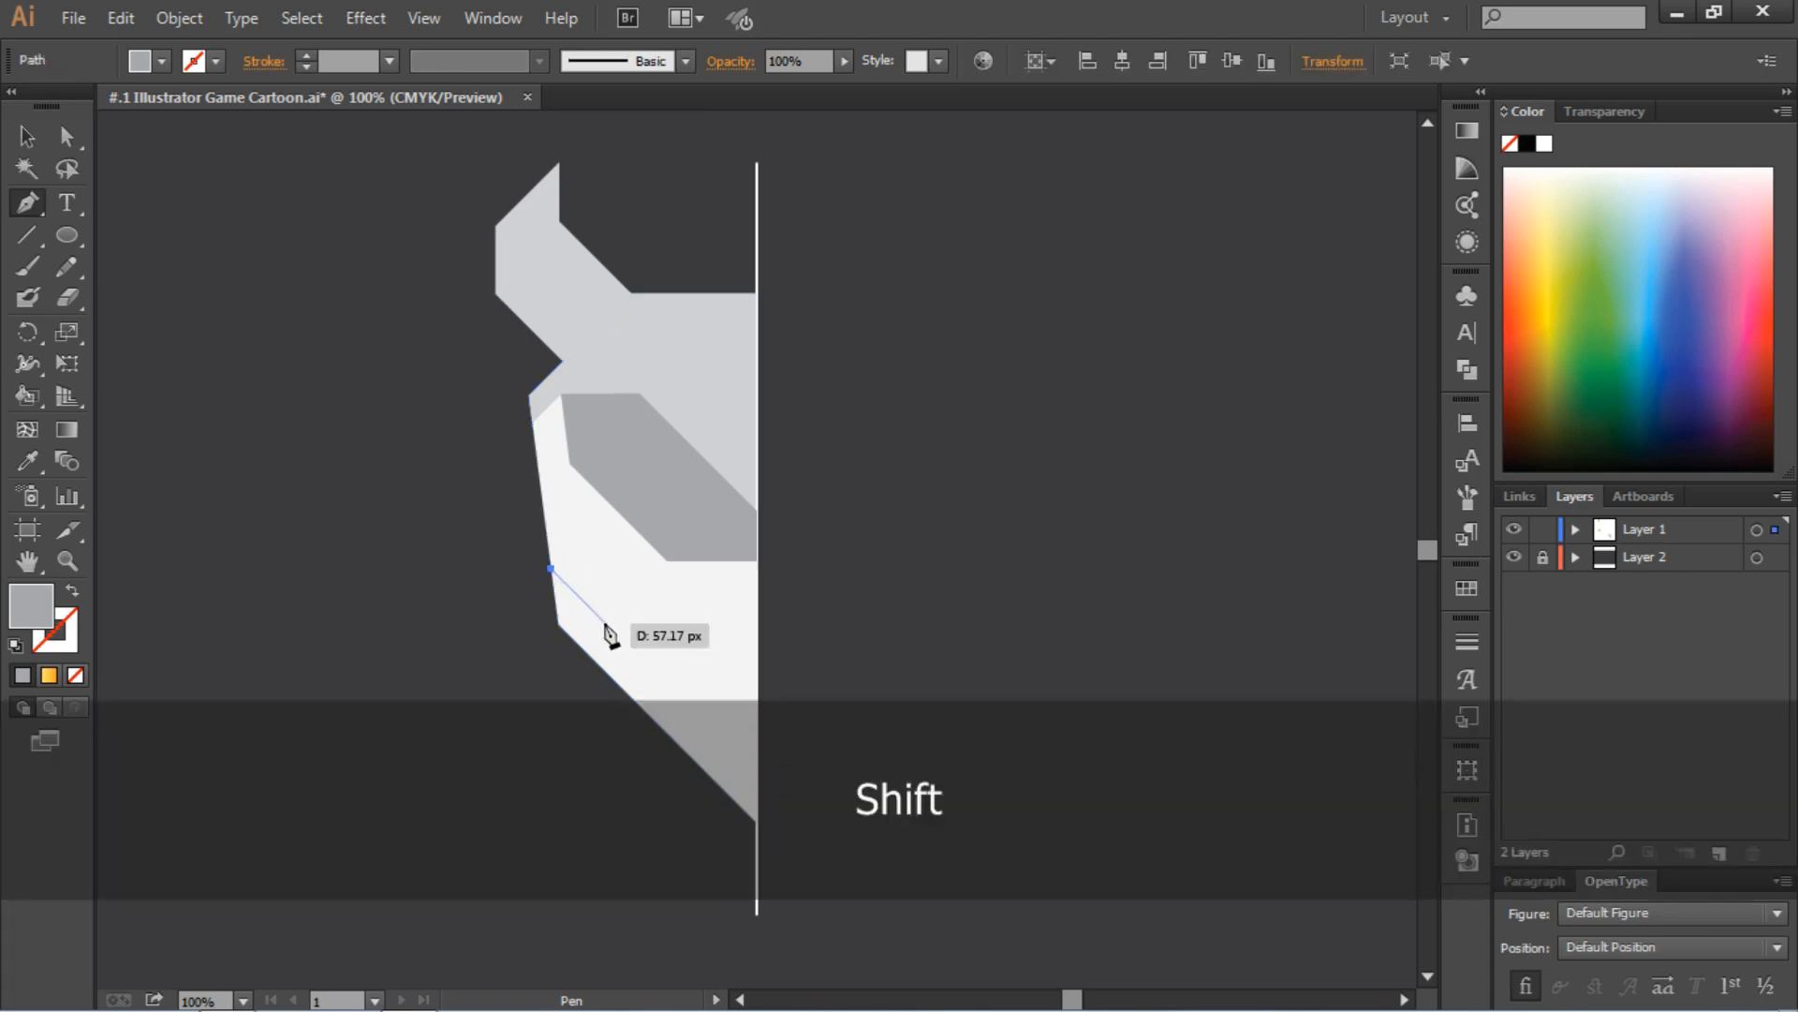
pyautogui.keyDown('shift'); pyautogui.click(665, 685); pyautogui.keyUp('shift')
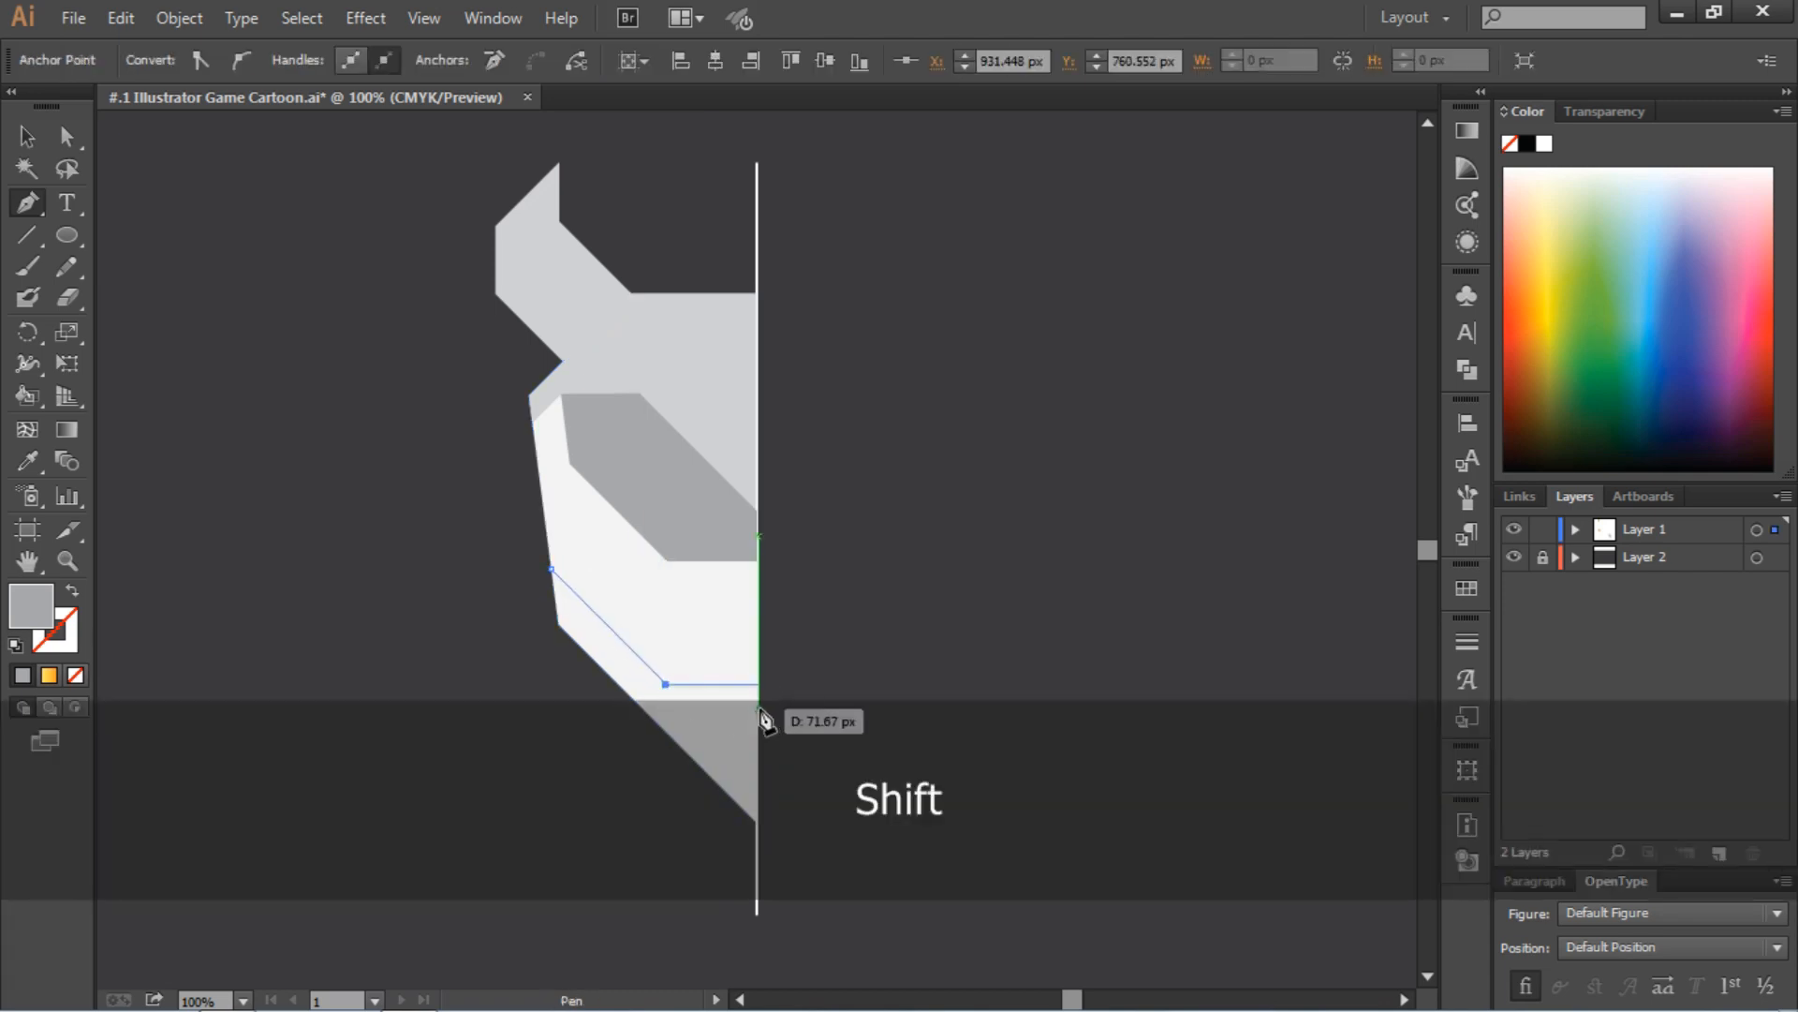
pyautogui.keyDown('shift'); pyautogui.click(756, 684); pyautogui.keyUp('shift')
pyautogui.keyDown('shift'); pyautogui.click(756, 823); pyautogui.keyUp('shift')
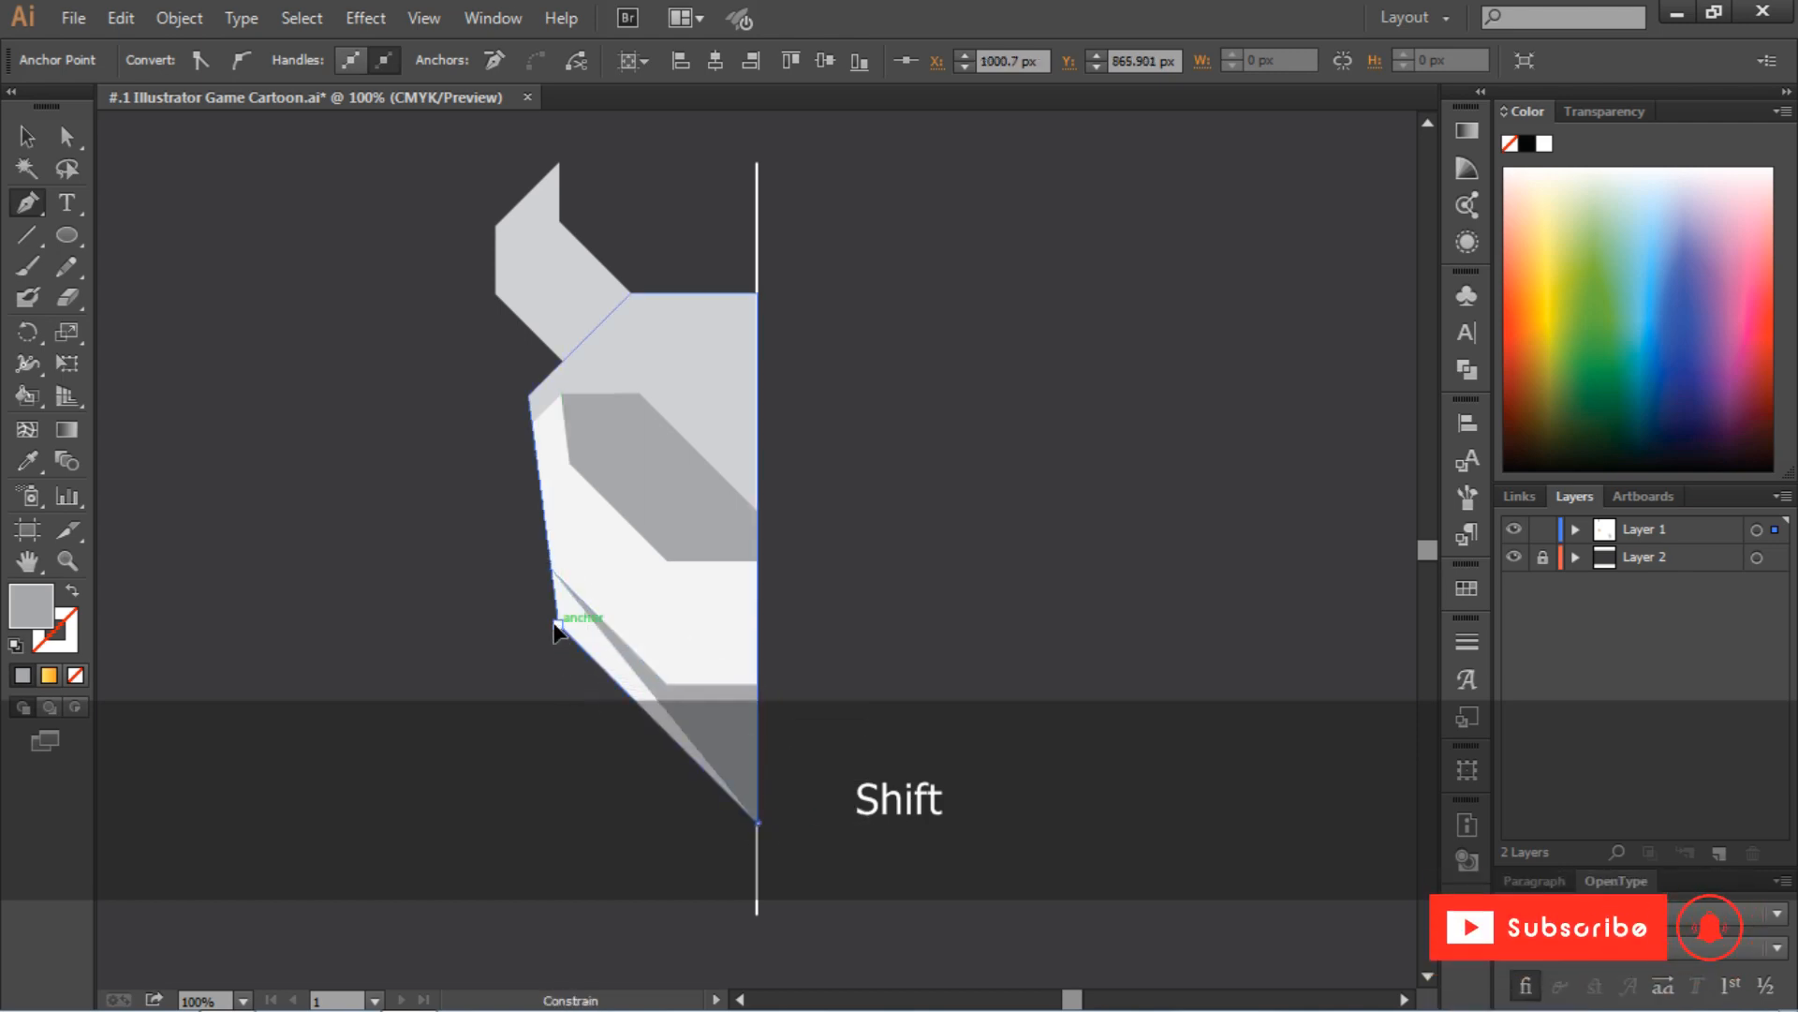
pyautogui.keyDown('shift'); pyautogui.click(551, 569); pyautogui.keyUp('shift')
pyautogui.press('v')
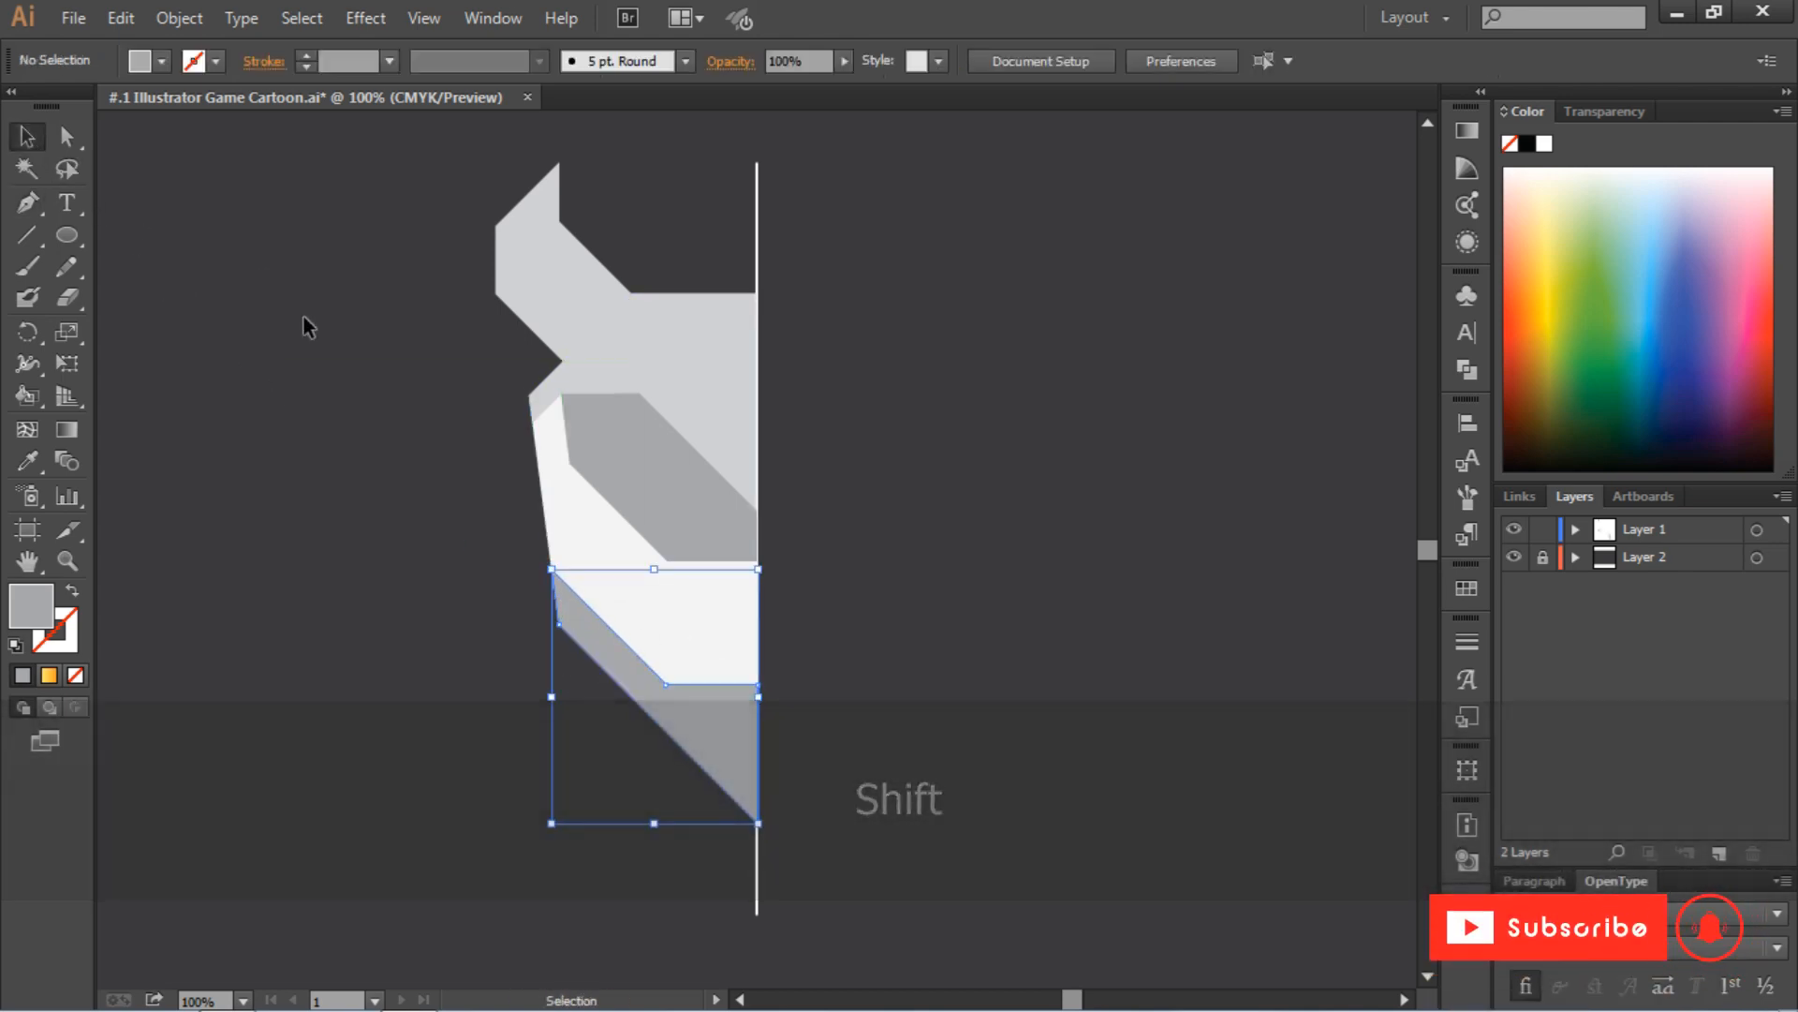
pyautogui.click(367, 412)
pyautogui.scroll(-1, 367, 412)
pyautogui.scroll(1, 367, 412)
# Fill the horn with the K=50 medium gray swatch and deselect it
pyautogui.click(526, 279)
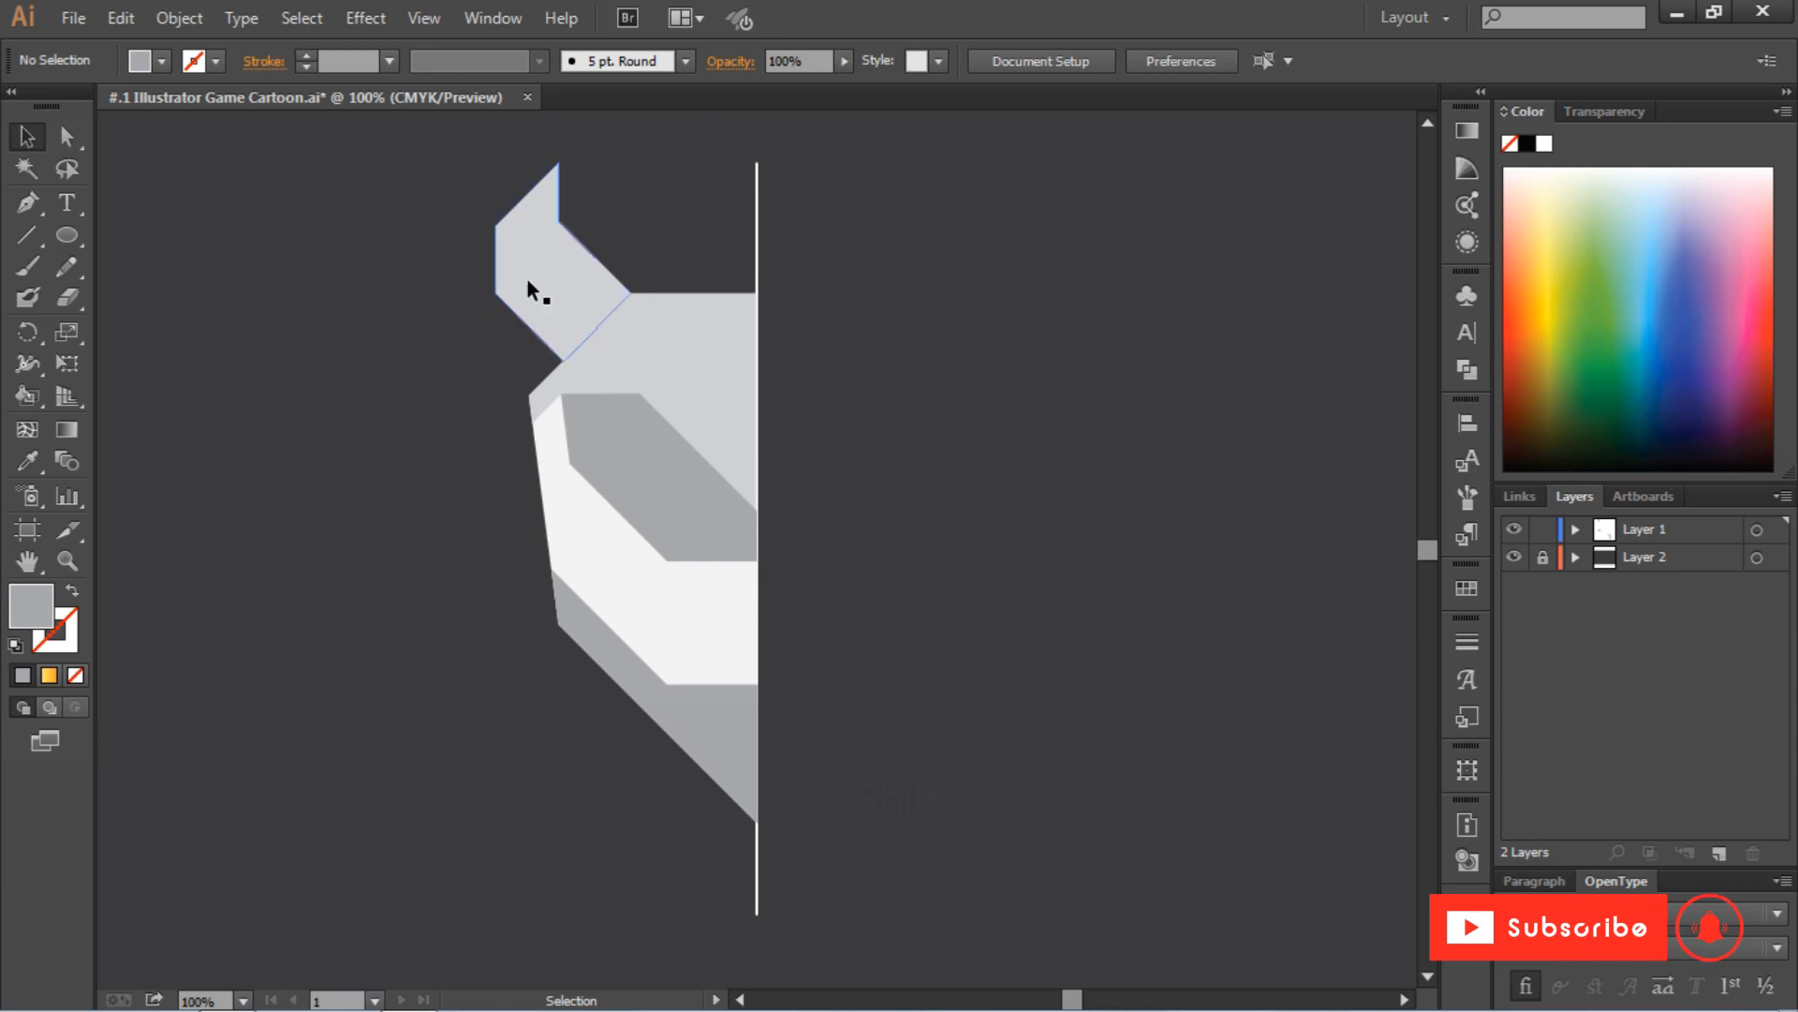
pyautogui.click(161, 61)
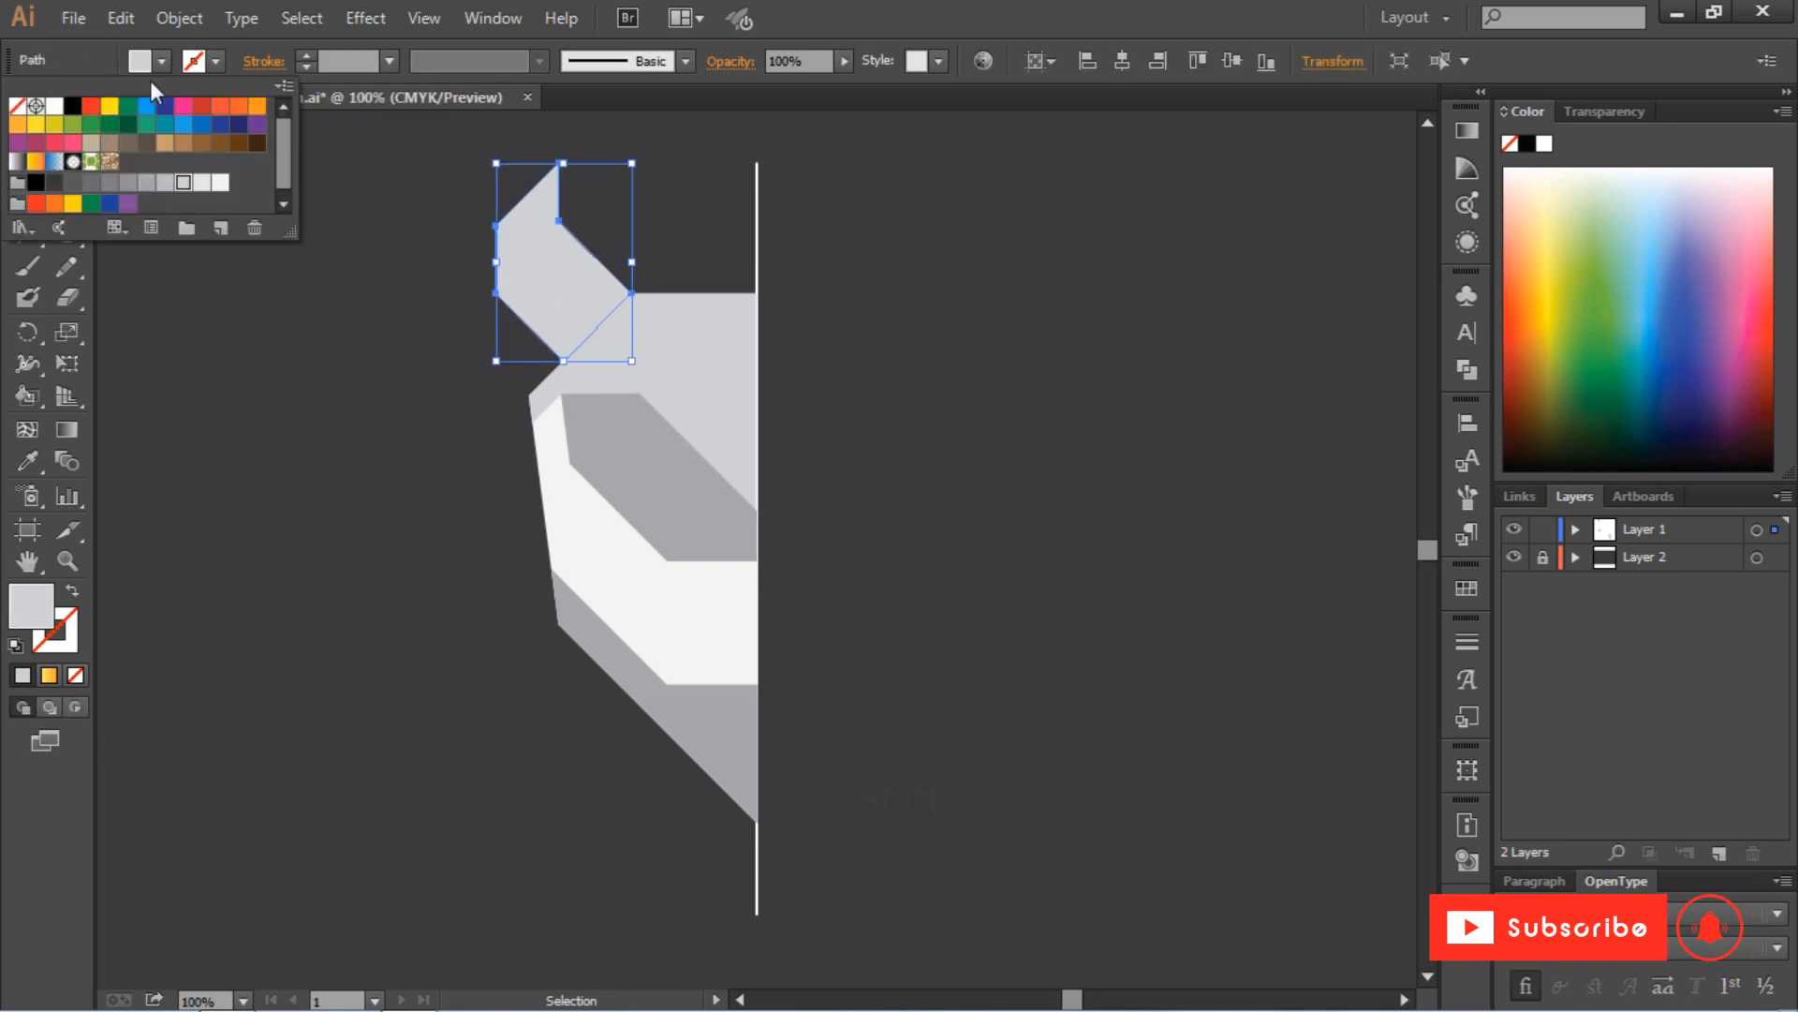
pyautogui.click(150, 168)
pyautogui.click(313, 364)
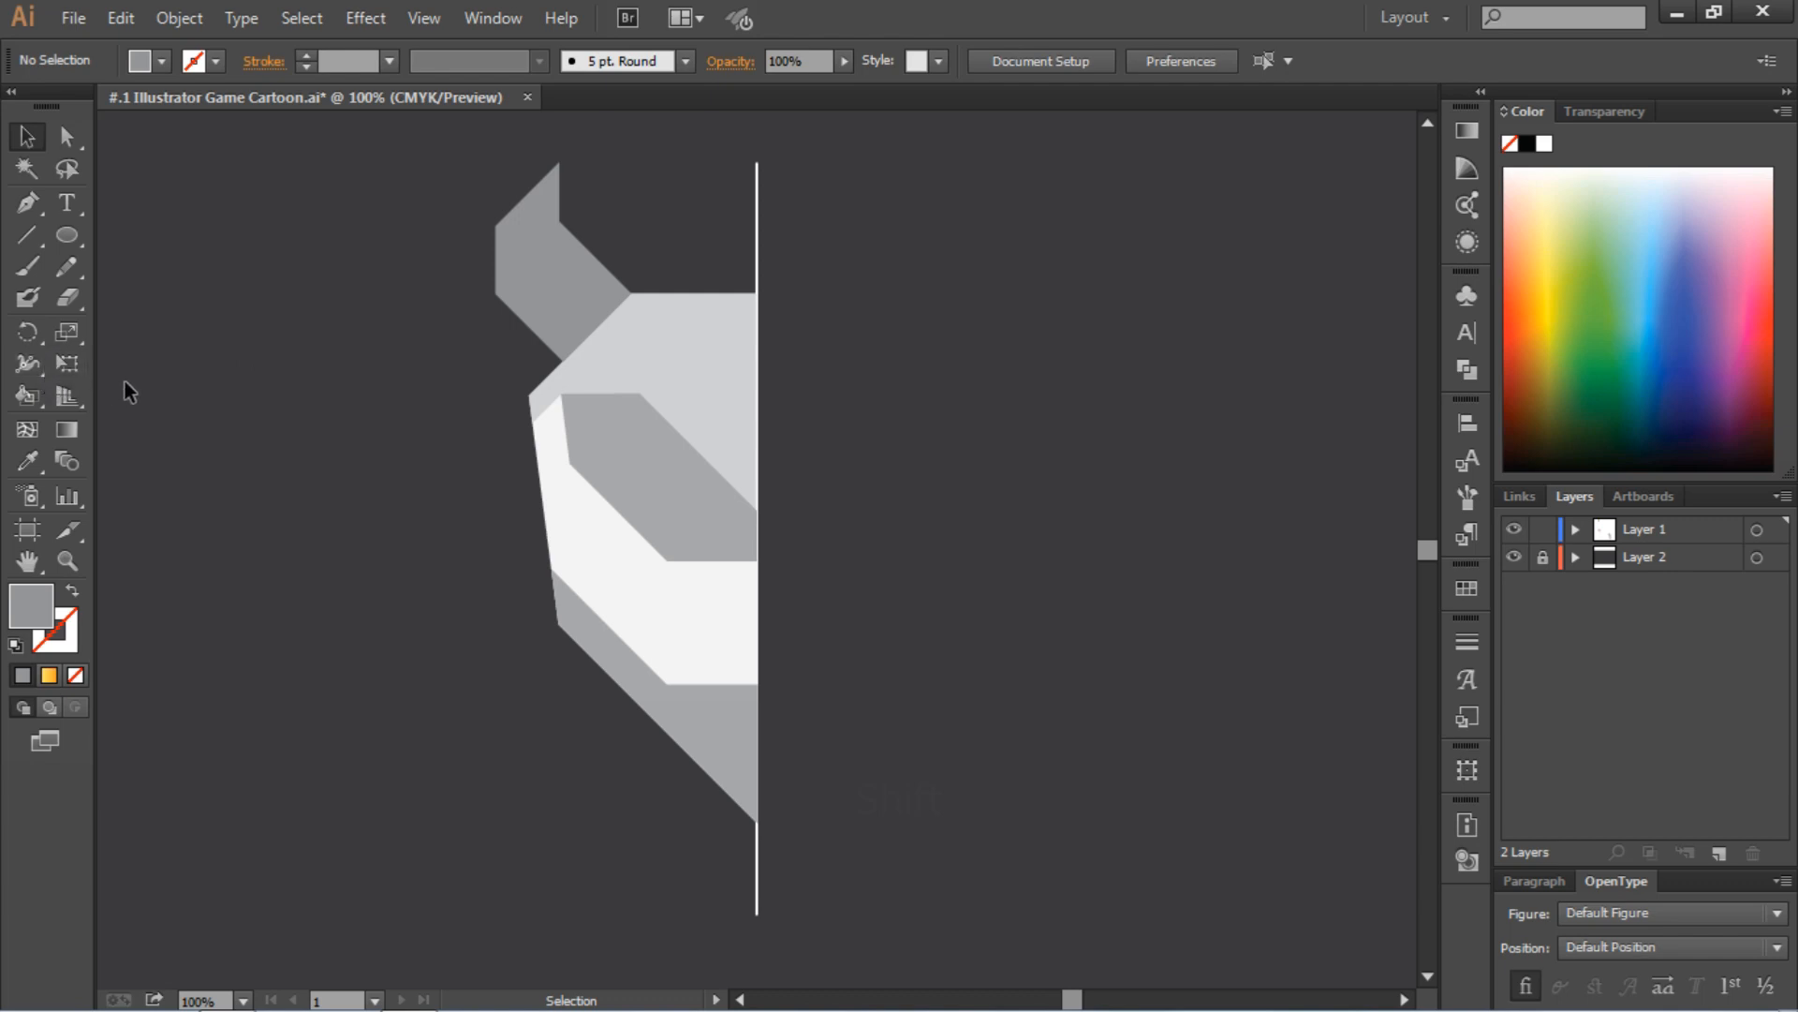
# Draw a gray iris circle with the Ellipse tool, overlapping the eye panel and forehead just short of the guide line
pyautogui.scroll(-1, 144, 382)
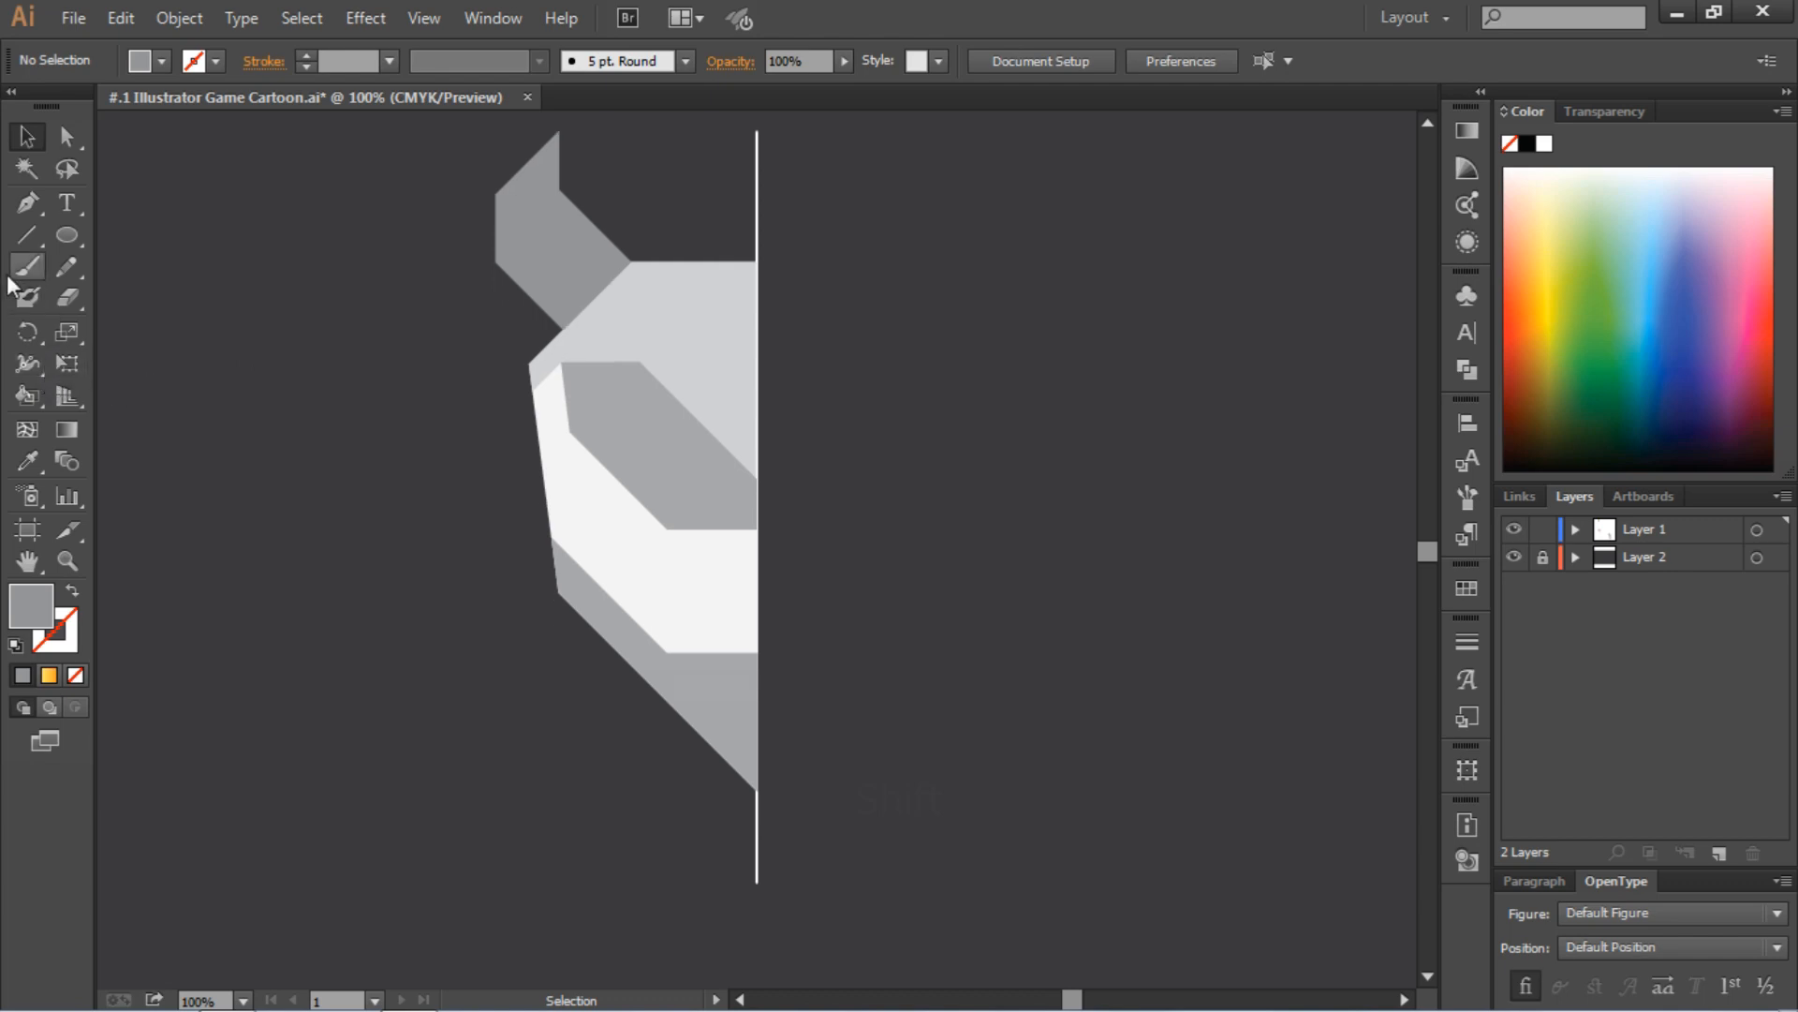
pyautogui.click(69, 238)
pyautogui.moveTo(300, 311)
pyautogui.mouseDown()
pyautogui.moveTo(419, 431)
pyautogui.moveTo(747, 422)
pyautogui.moveTo(692, 425)
pyautogui.moveTo(669, 389)
pyautogui.moveTo(683, 479)
pyautogui.moveTo(748, 527)
pyautogui.moveTo(684, 412)
pyautogui.moveTo(695, 437)
pyautogui.mouseUp()
pyautogui.click(29, 138)
pyautogui.click(225, 207)
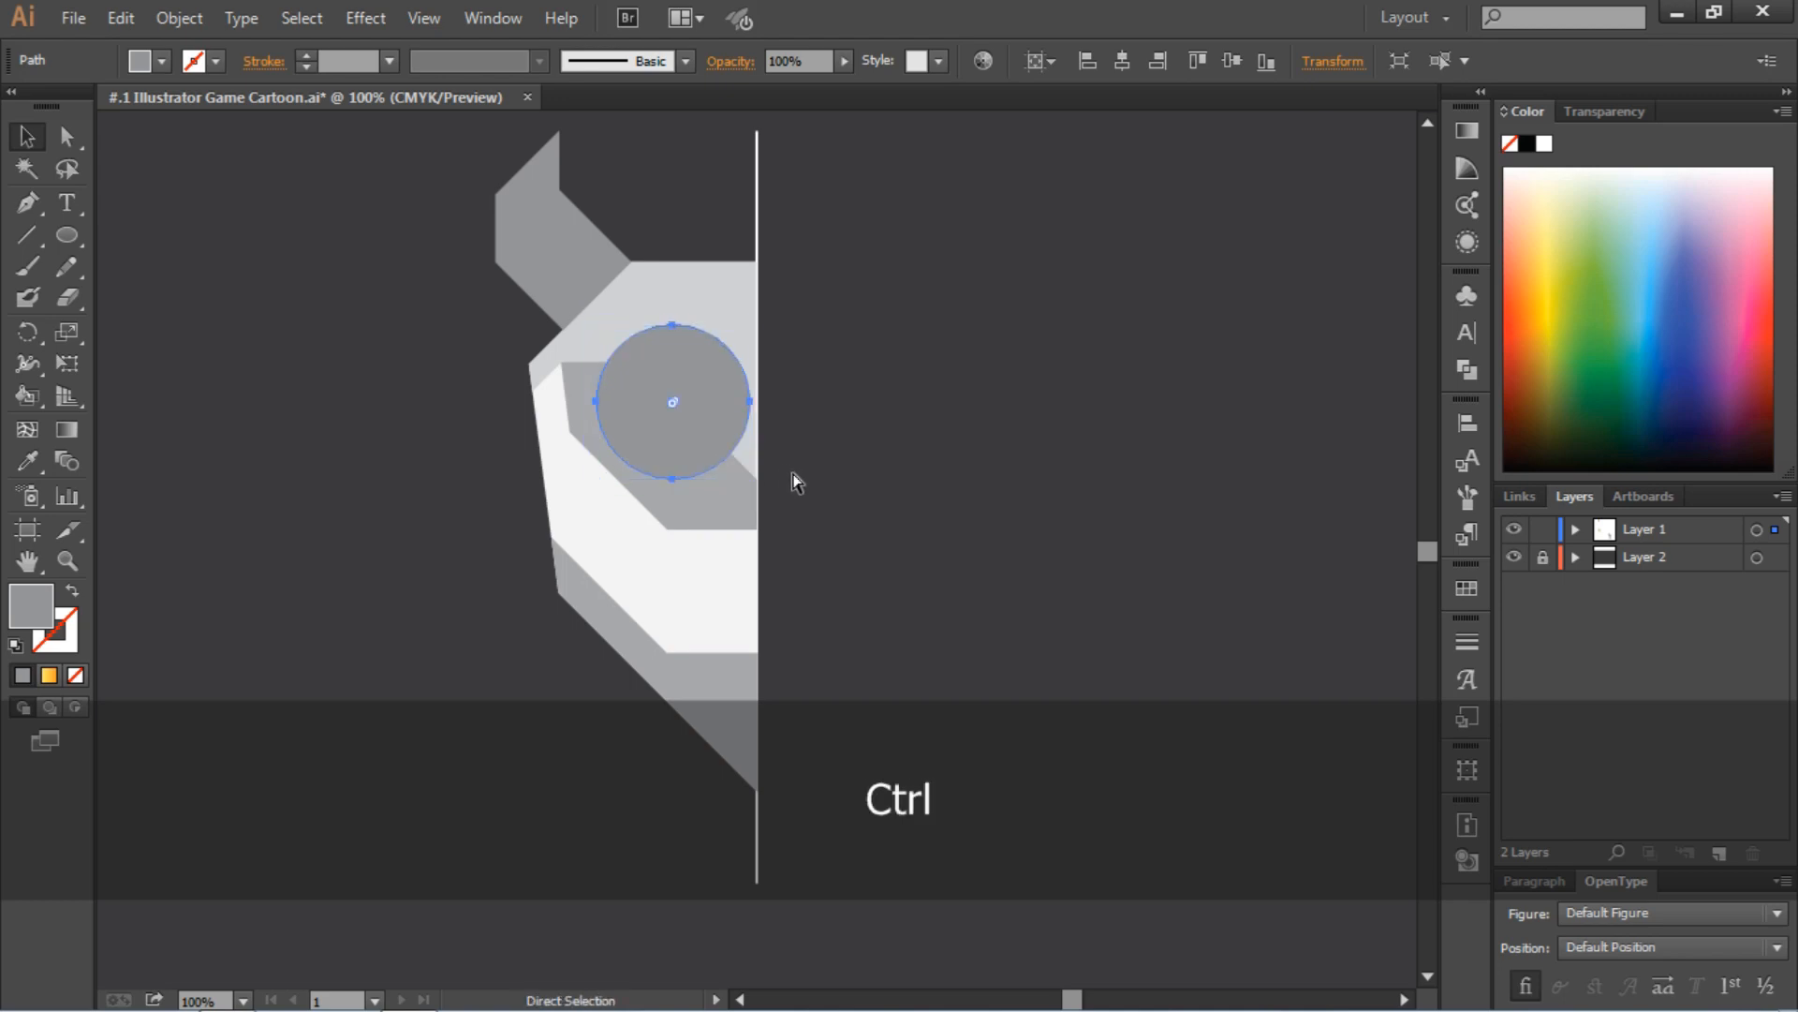
pyautogui.hotkey('ctrl', '[')
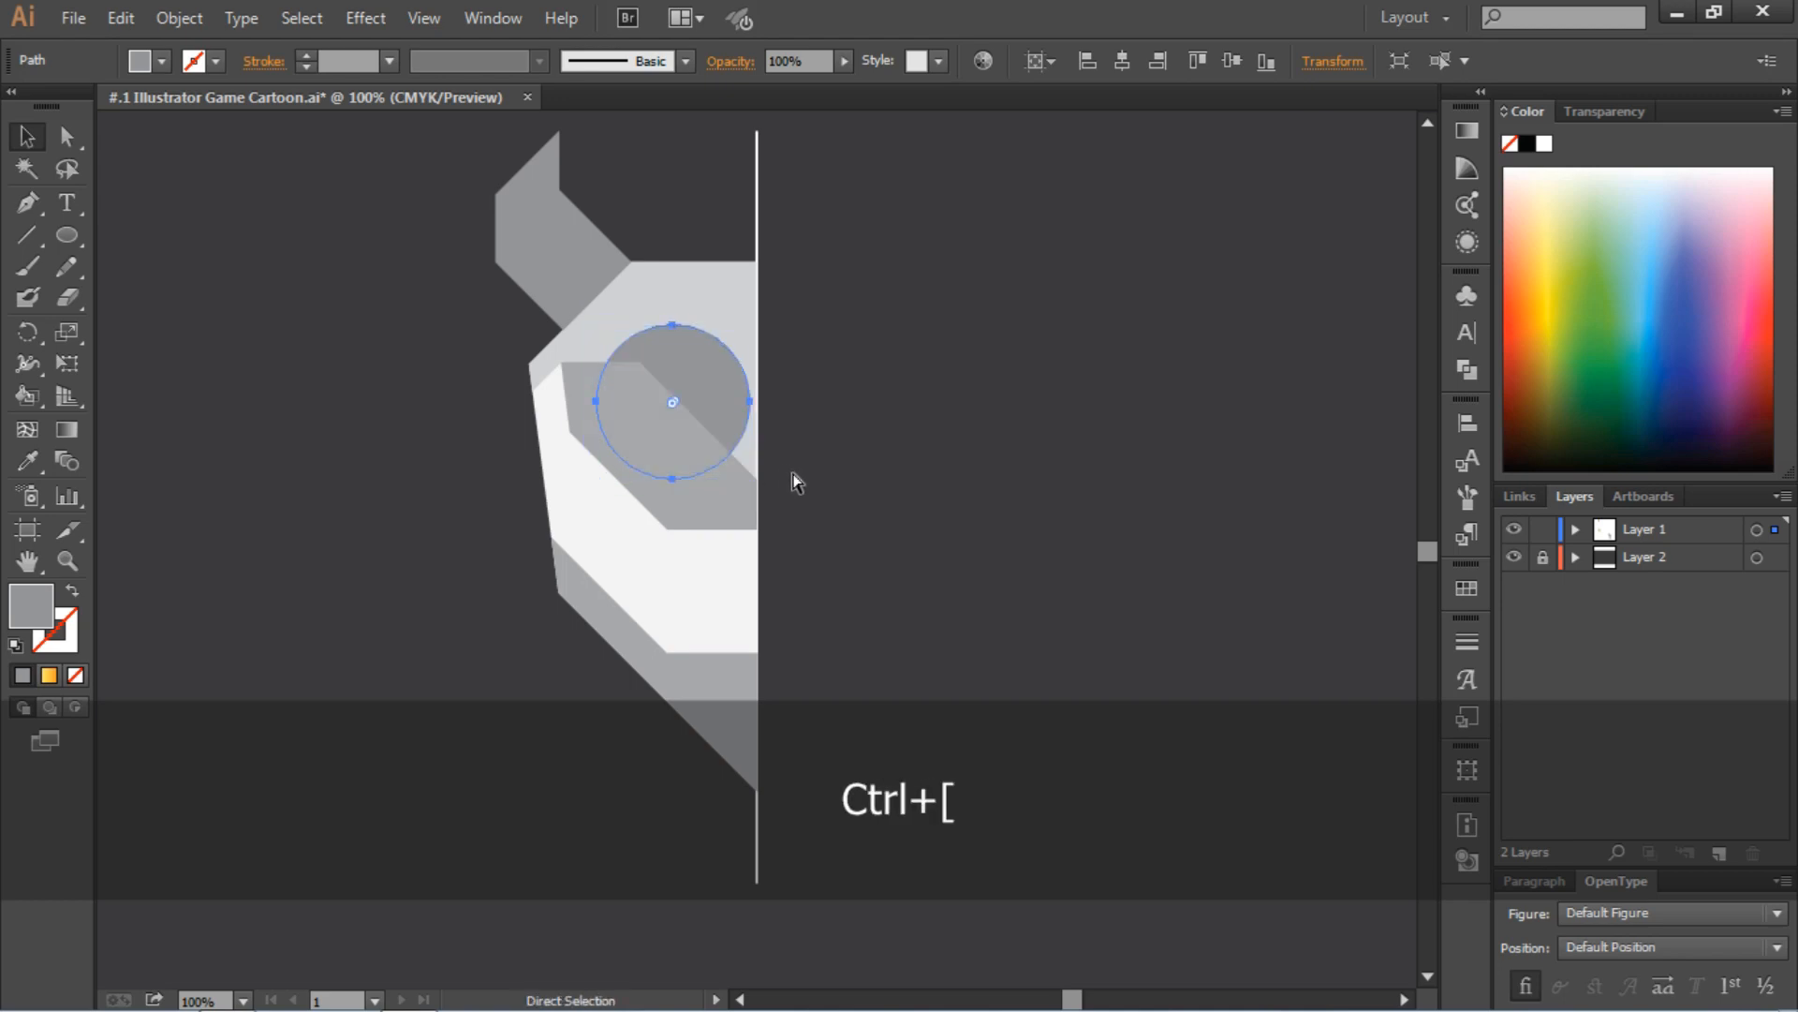
pyautogui.hotkey('ctrl', '[')
pyautogui.hotkey('ctrl', ']')
pyautogui.hotkey('ctrl', ']')
# Send the eye panel backward, and send the iris circle behind the forehead panel but in front of the eye panel
pyautogui.click(726, 511)
pyautogui.hotkey('ctrl', '[')
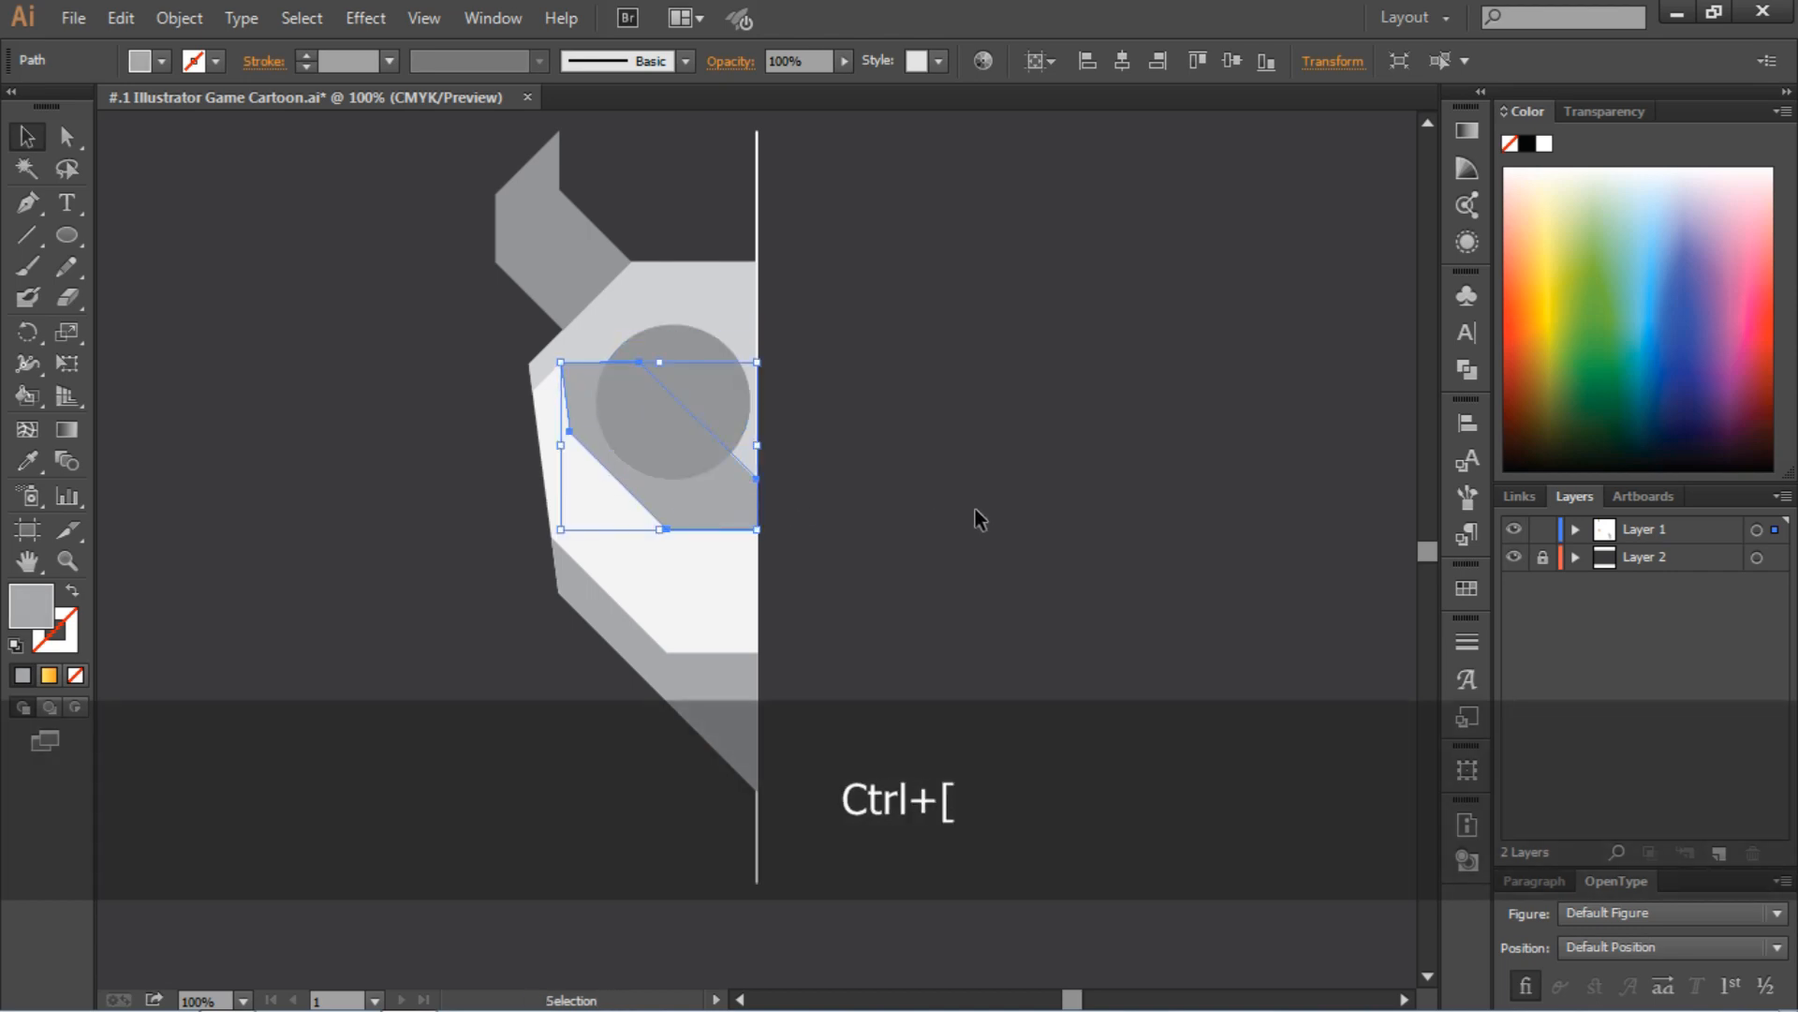
pyautogui.click(730, 391)
pyautogui.hotkey('ctrl', '[')
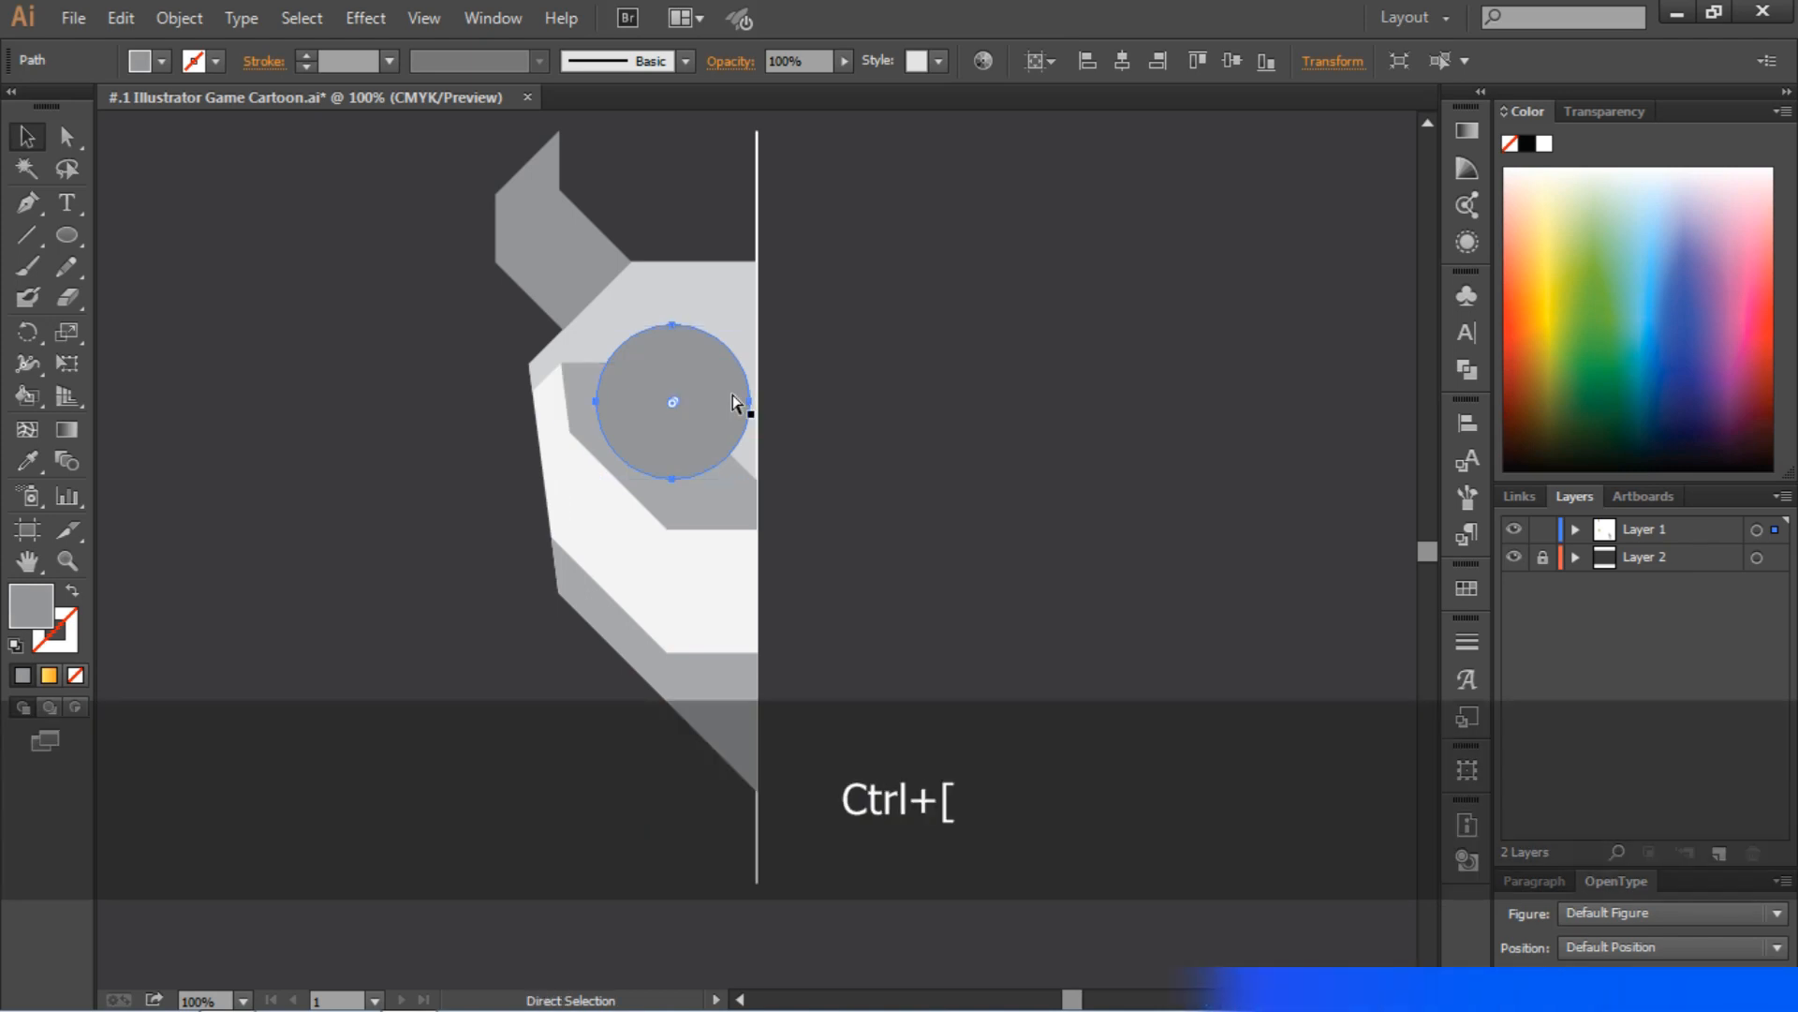
pyautogui.hotkey('ctrl', '[')
pyautogui.click(944, 452)
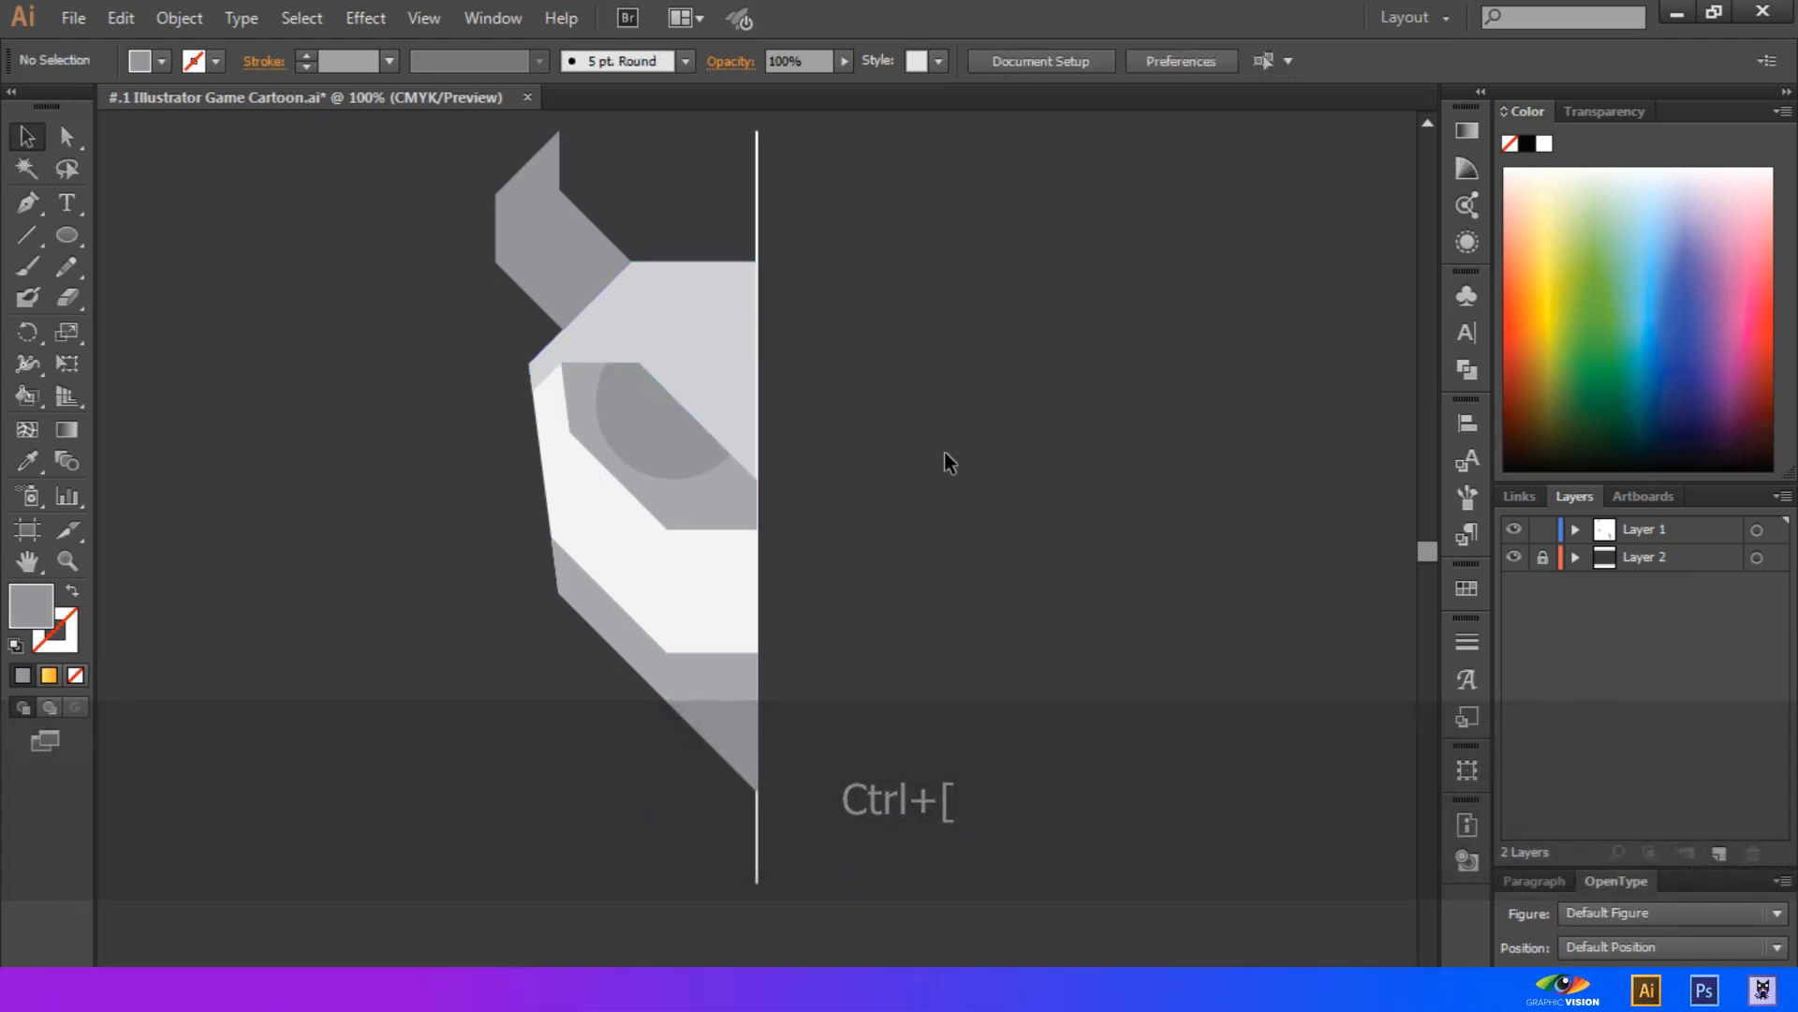
# Nudge the iris circle slightly toward the center guide line
pyautogui.click(693, 455)
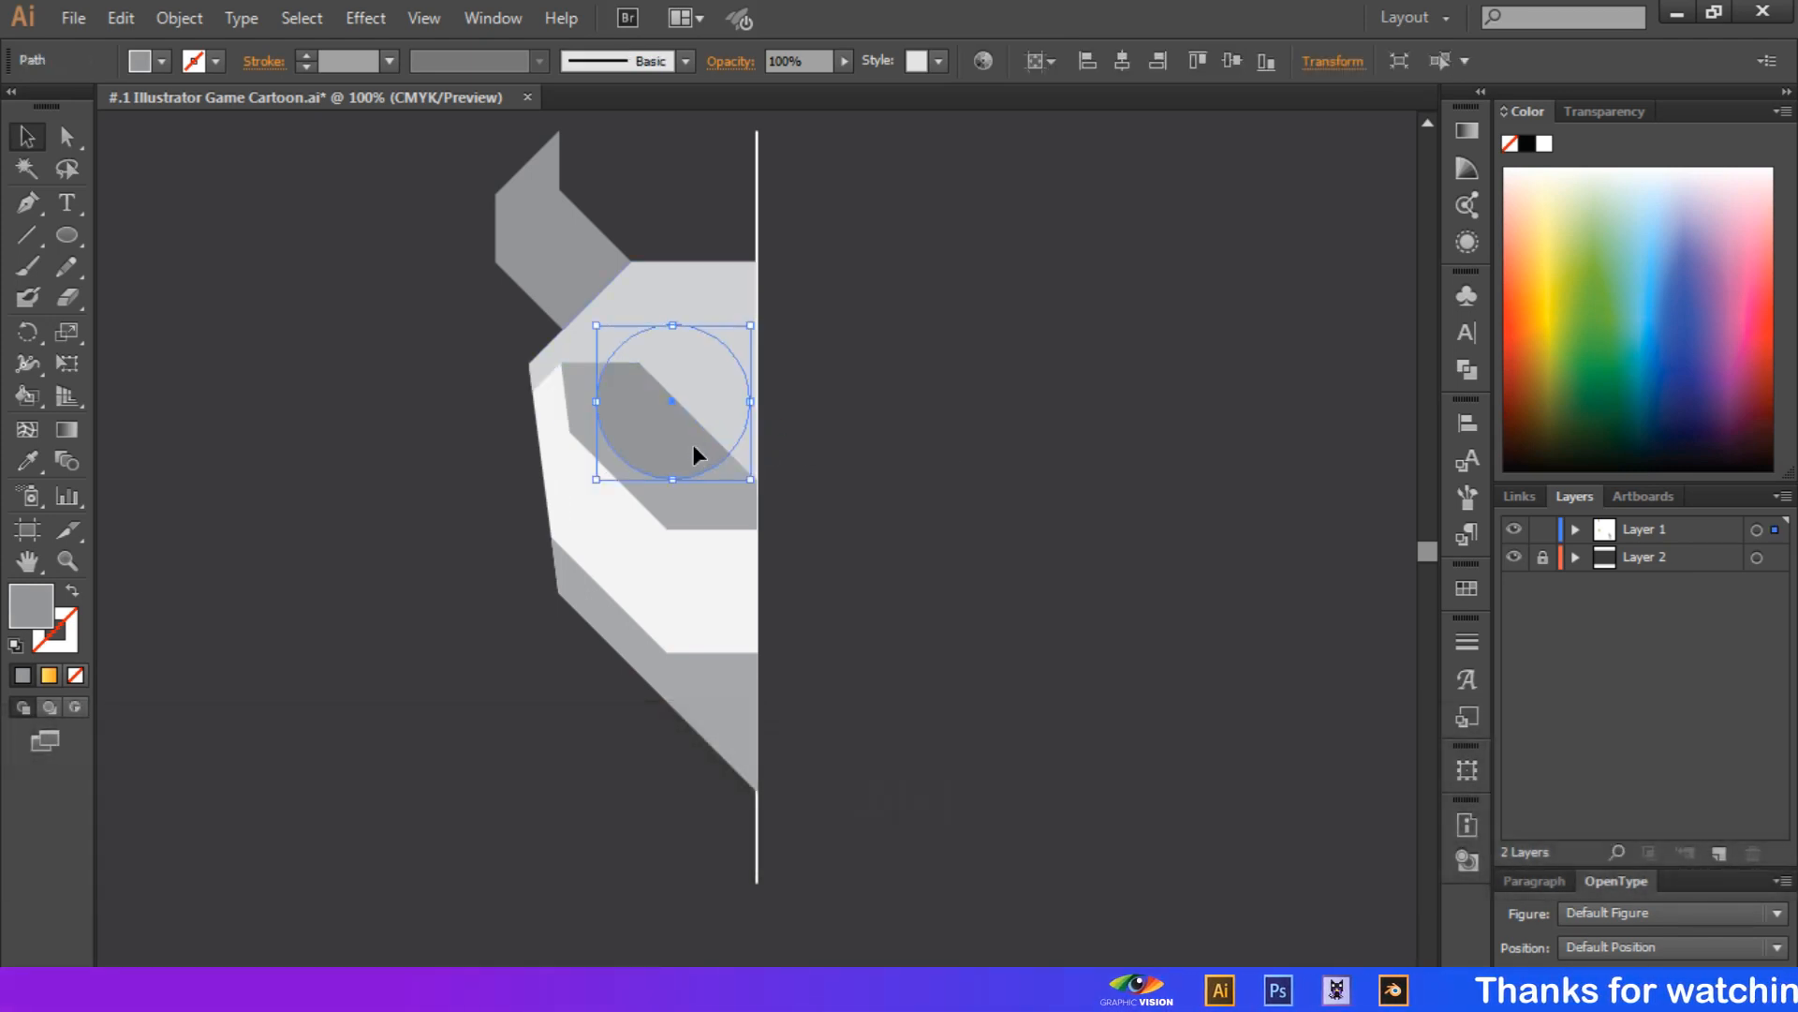
pyautogui.press('Right')
pyautogui.press('Right')
pyautogui.press('Right')
pyautogui.press('Right')
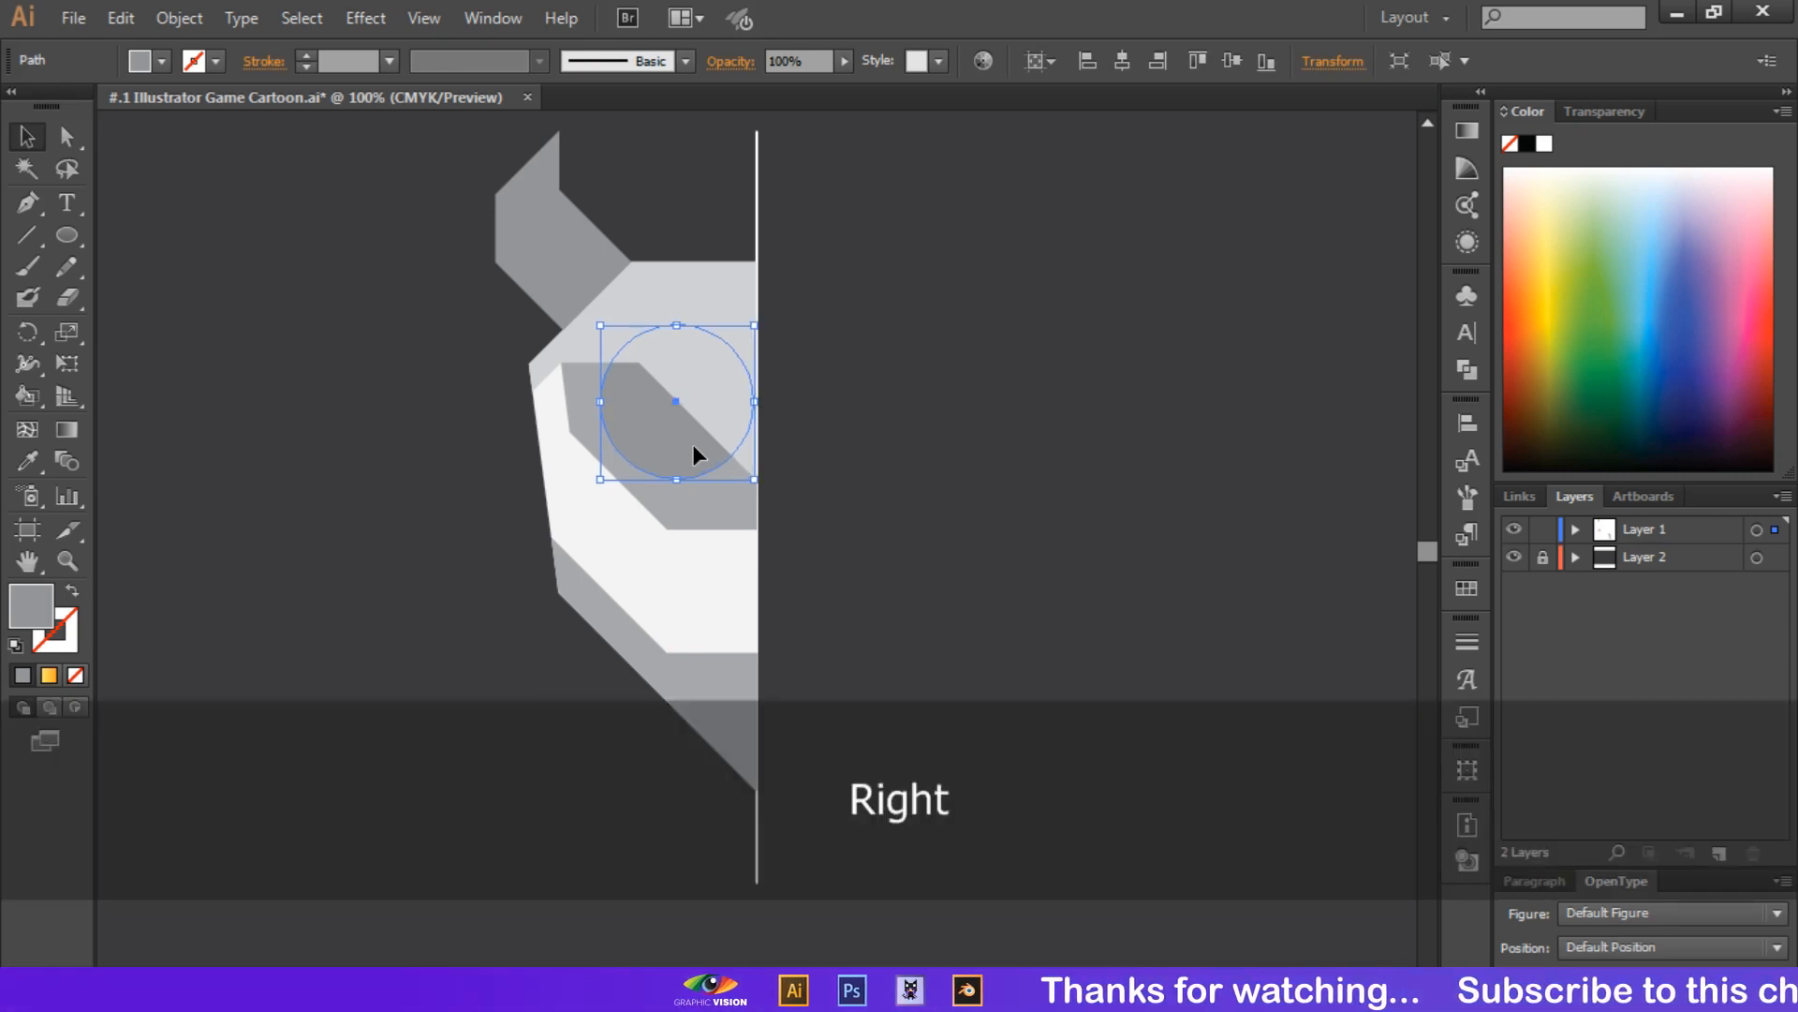
# Paste a copy of the iris circle and scale it down proportionally into a smaller pupil circle
pyautogui.hotkey('ctrl', 'v')
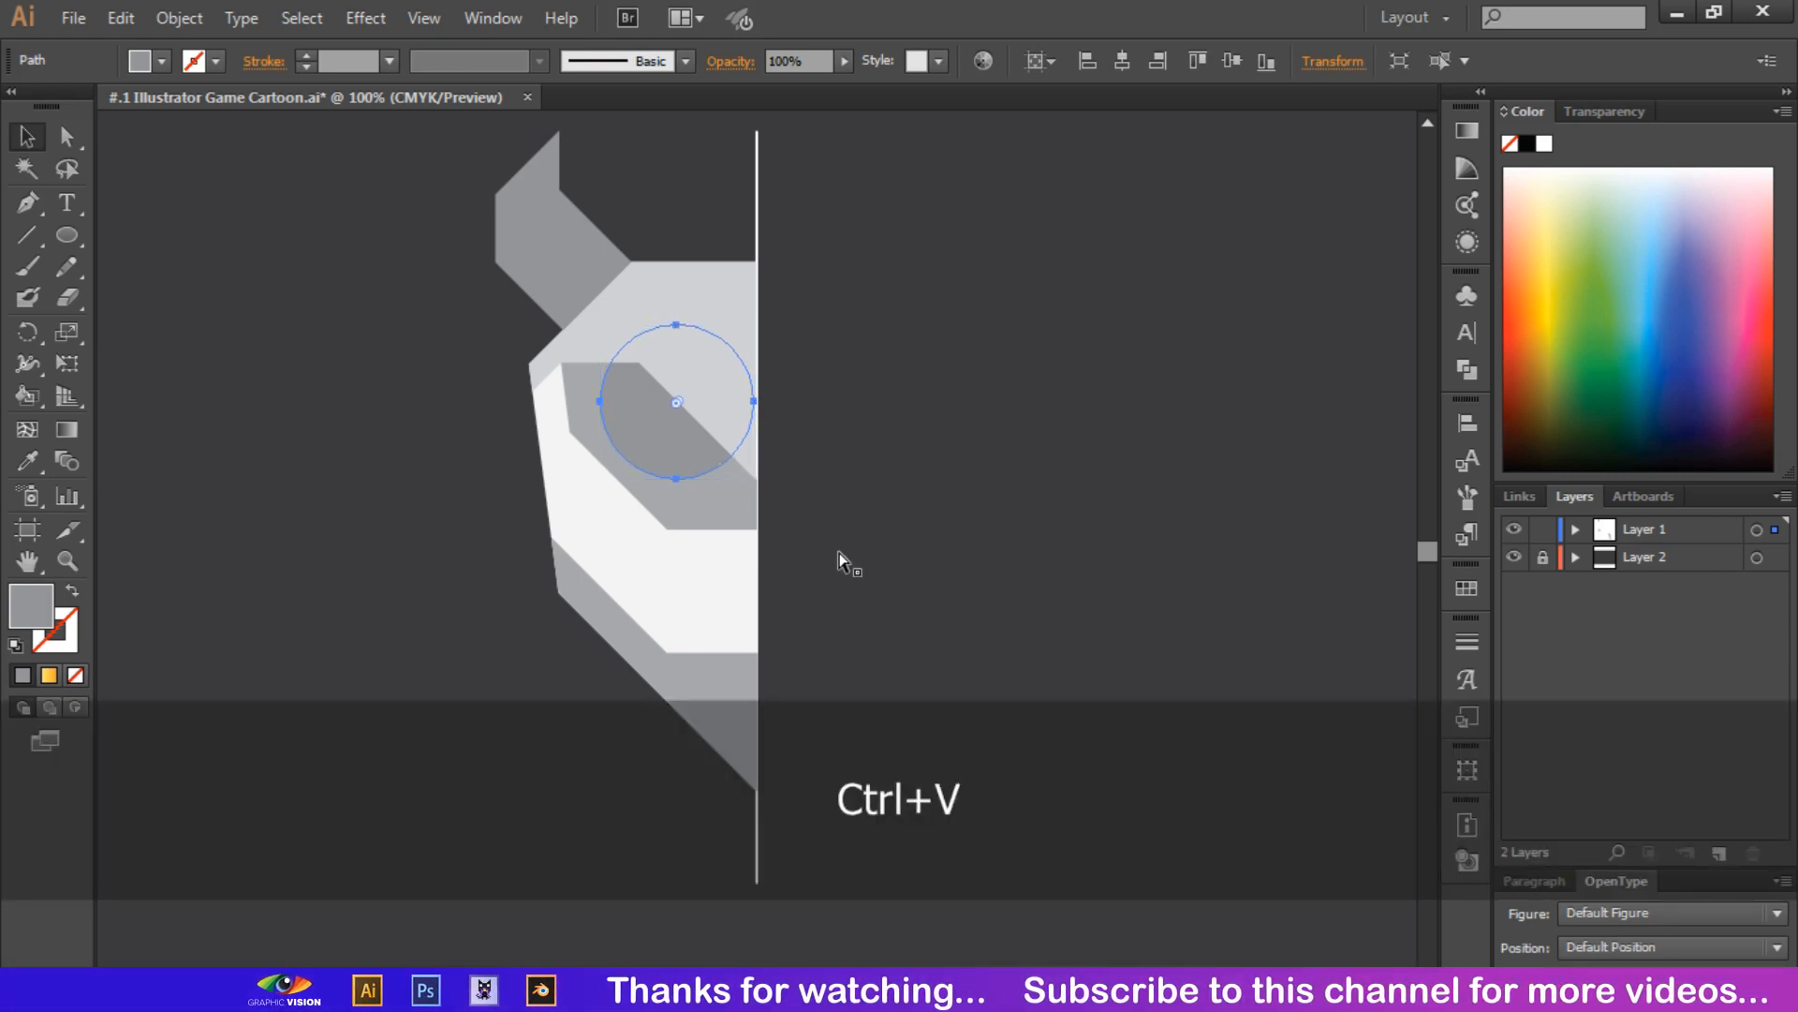
pyautogui.moveTo(837, 626); pyautogui.dragTo(790, 582)
pyautogui.click(855, 599)
# Fill the smaller pupil circle with a darker gray than the iris and deselect it
pyautogui.click(711, 560)
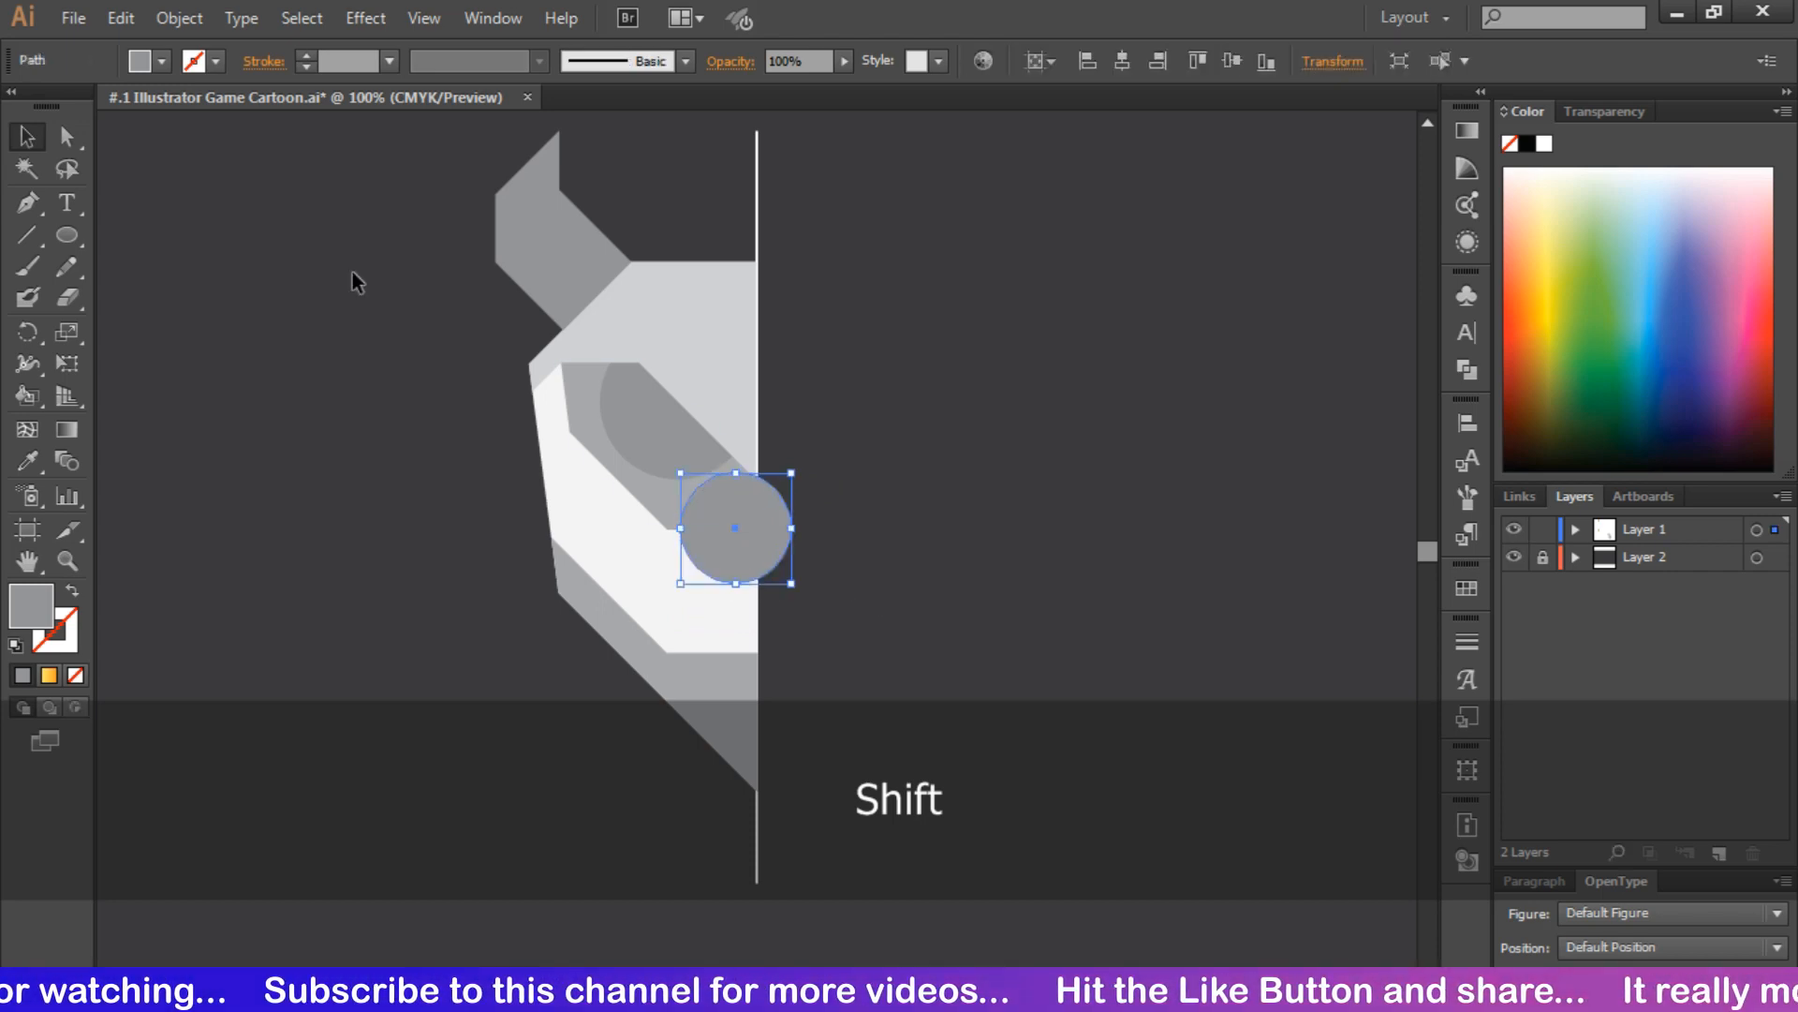
pyautogui.click(143, 62)
pyautogui.click(101, 192)
pyautogui.click(306, 427)
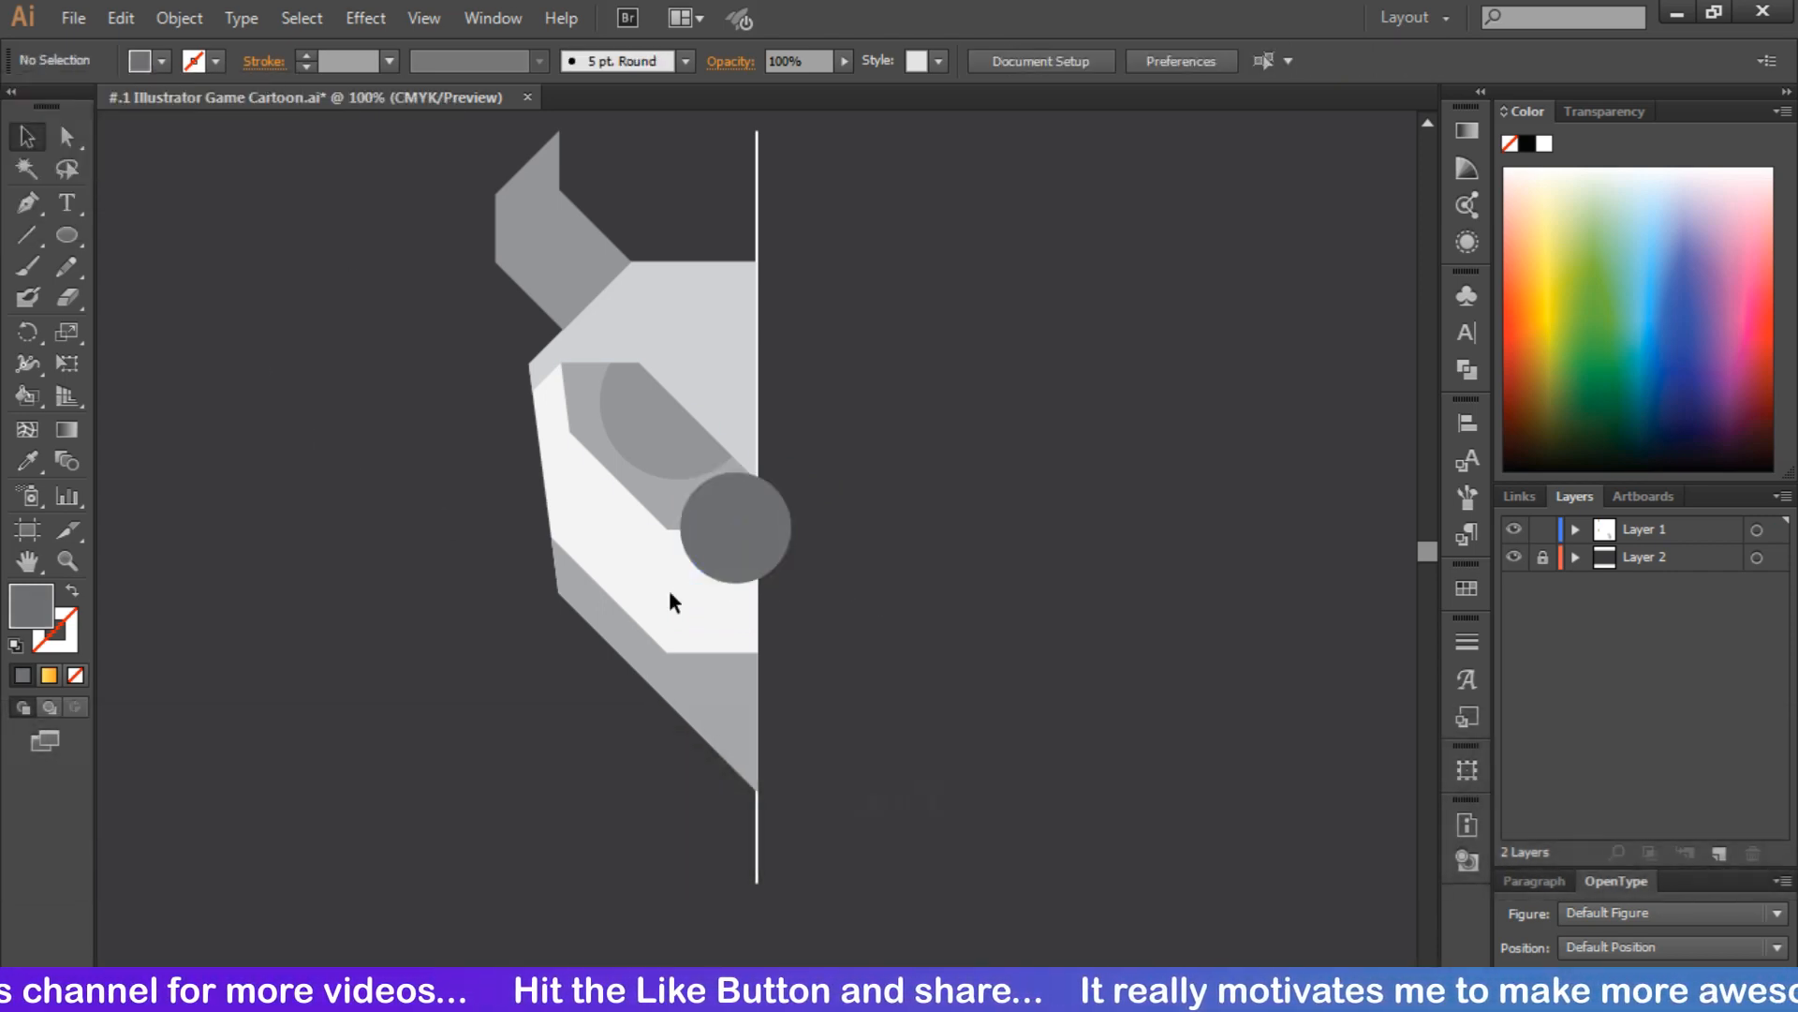
# Center the pupil circle on the iris and send it behind the forehead panel while keeping it in front of the iris
pyautogui.moveTo(710, 529); pyautogui.dragTo(669, 436)
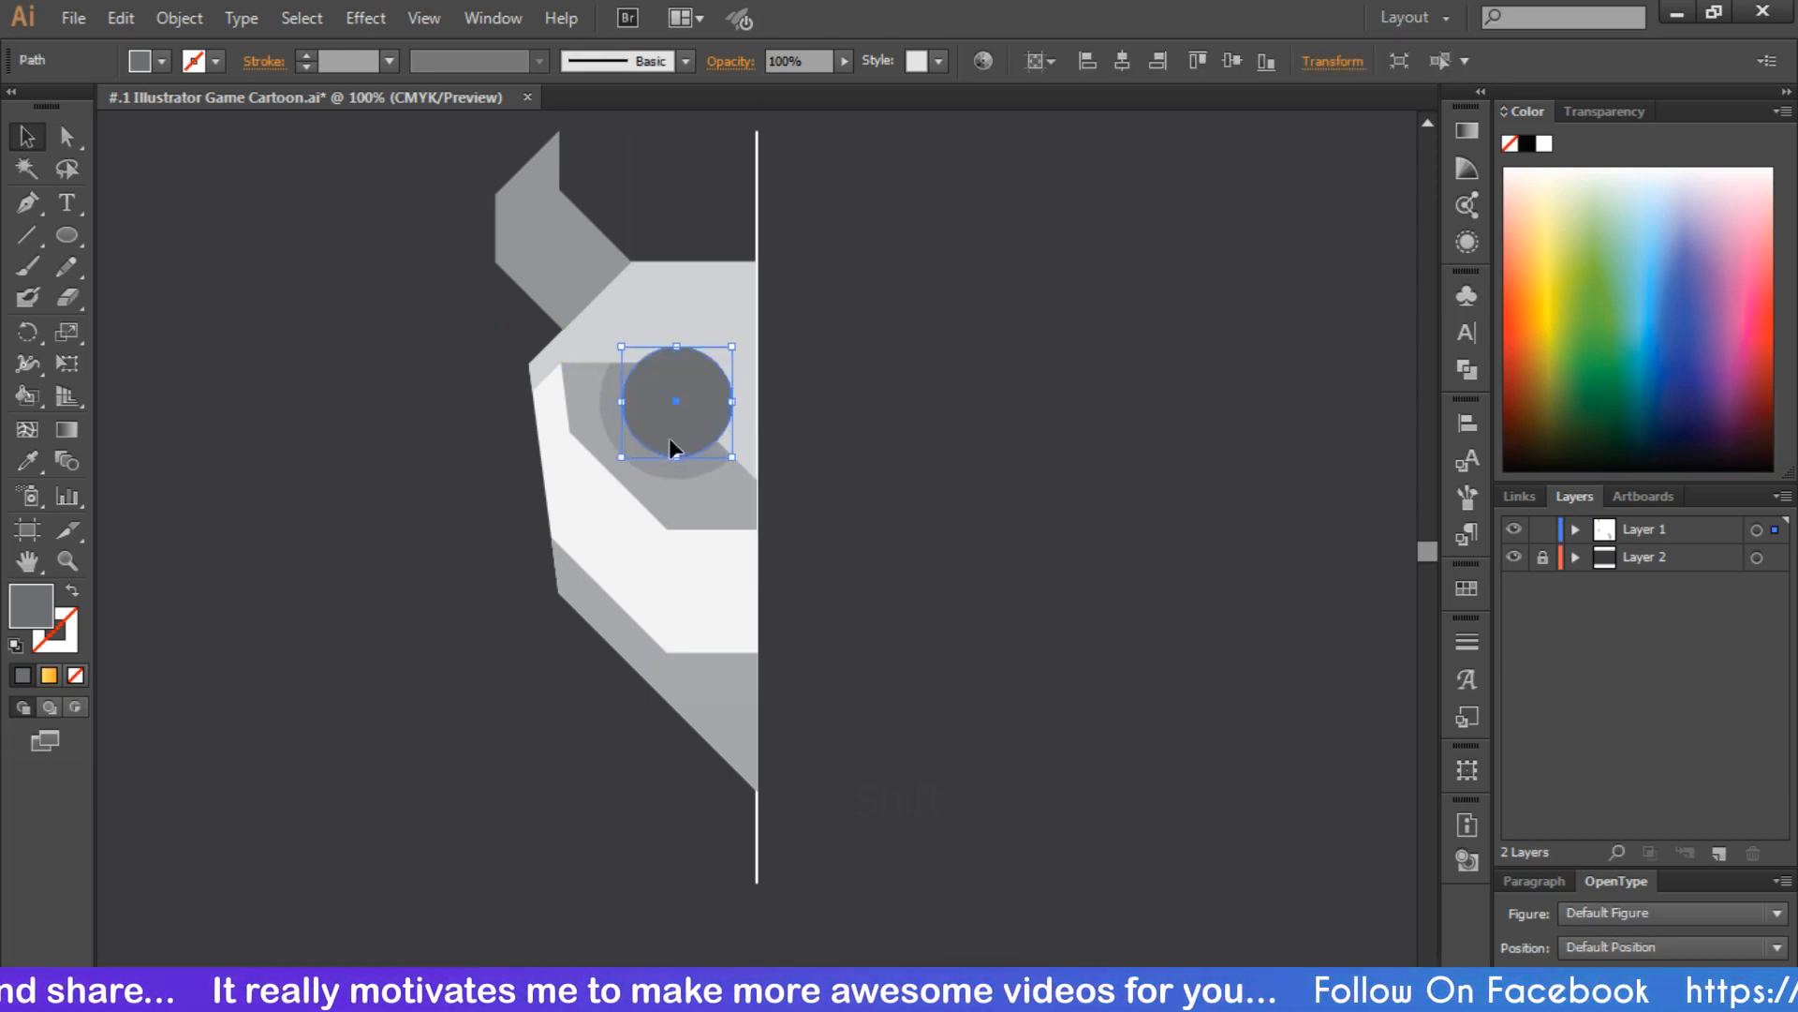
pyautogui.hotkey('ctrl', '[')
pyautogui.hotkey('ctrl', '[')
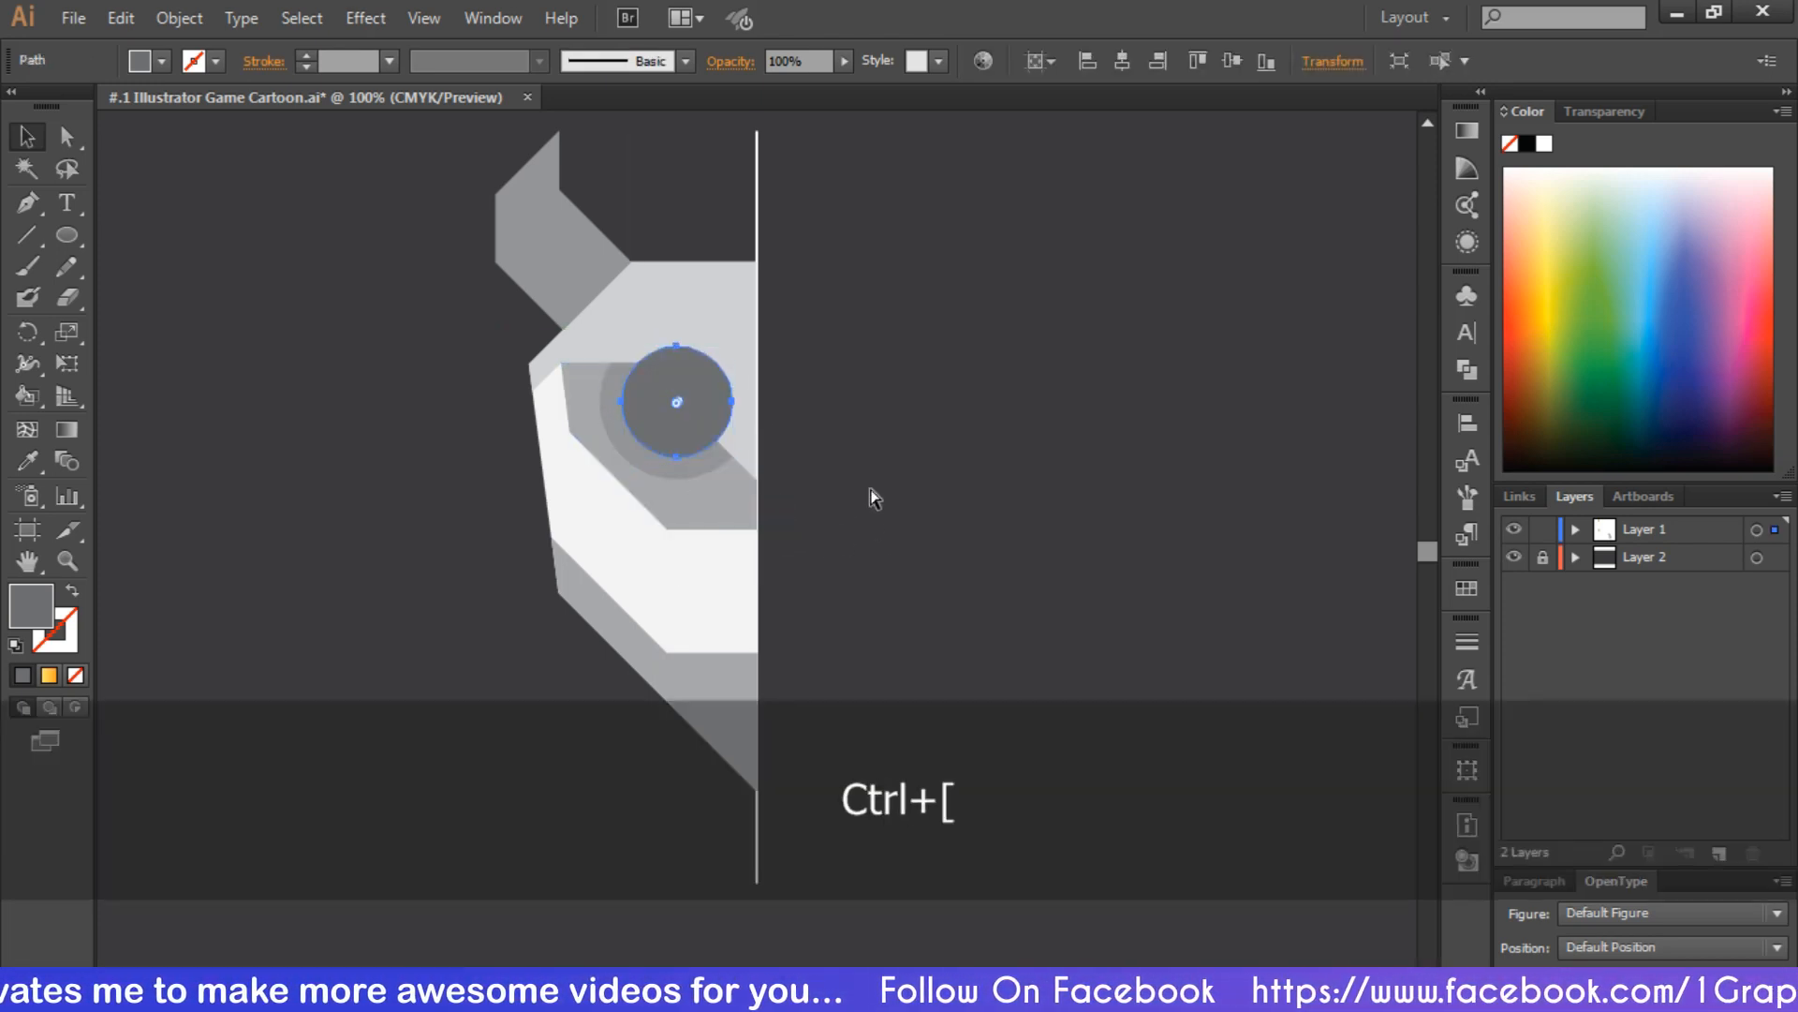
pyautogui.hotkey('ctrl', ']')
pyautogui.click(916, 493)
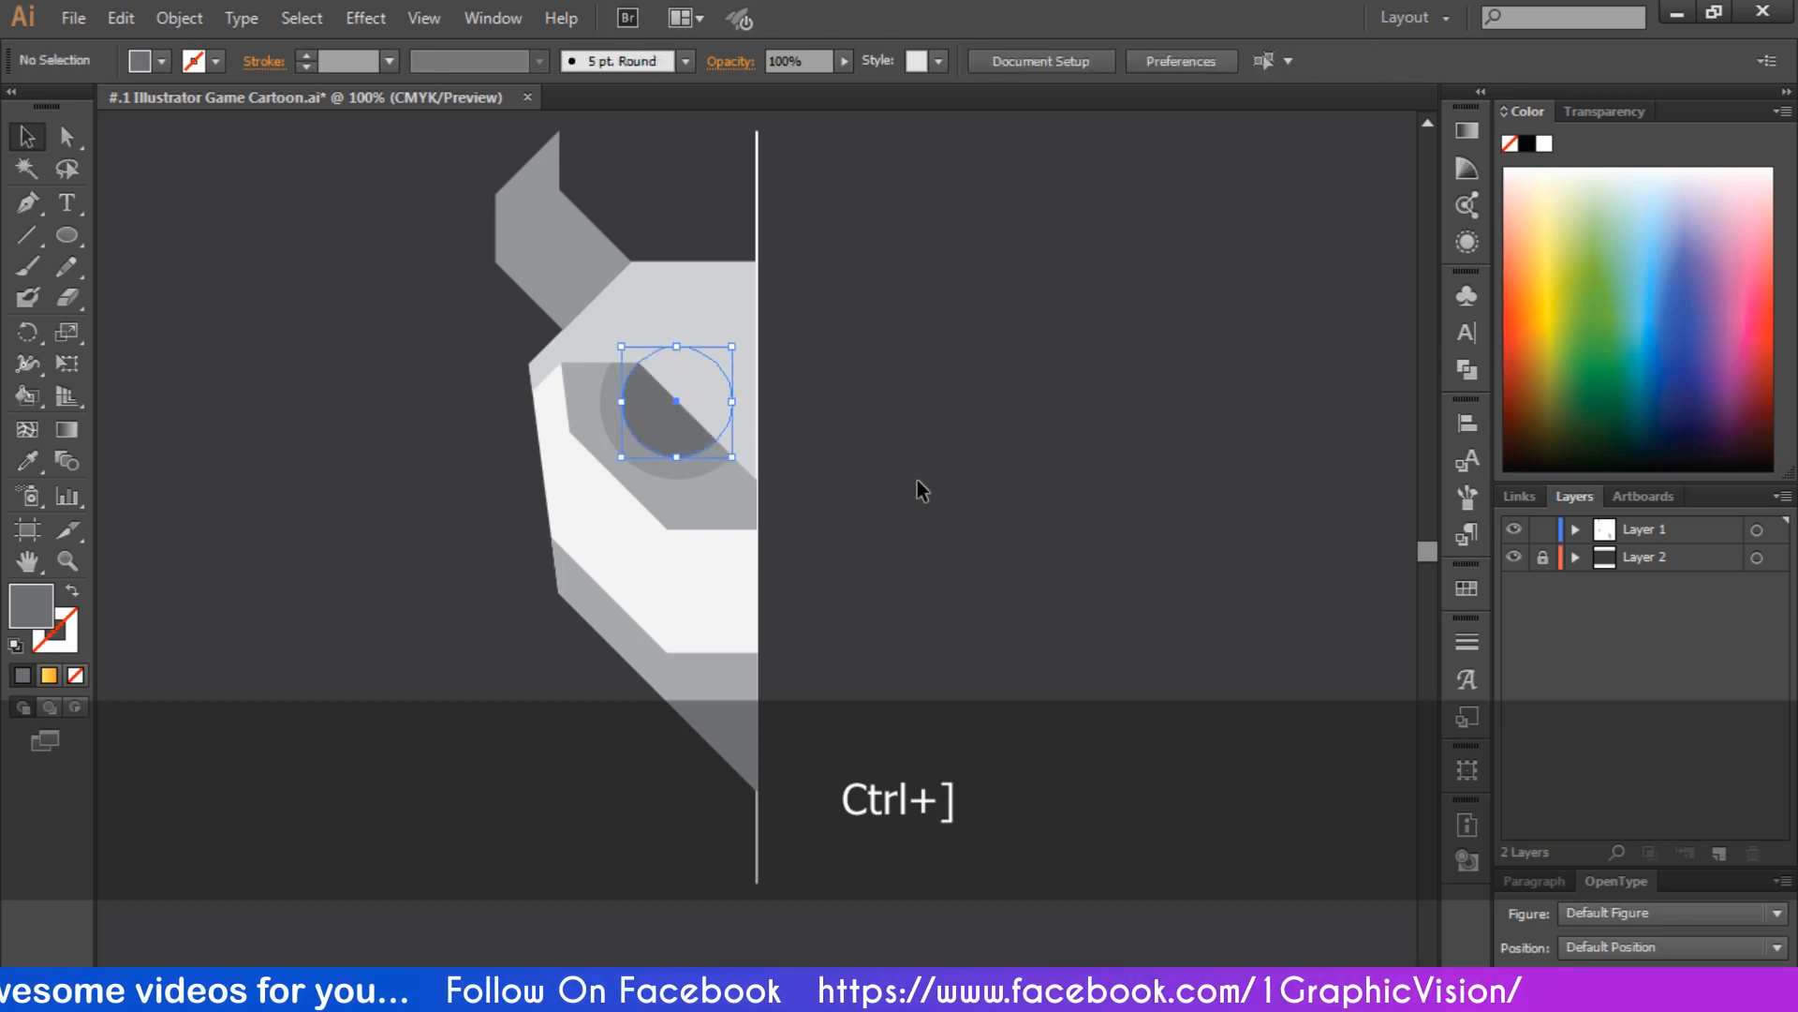
# Scale the pupil circle down slightly around its center and deselect it
pyautogui.click(671, 424)
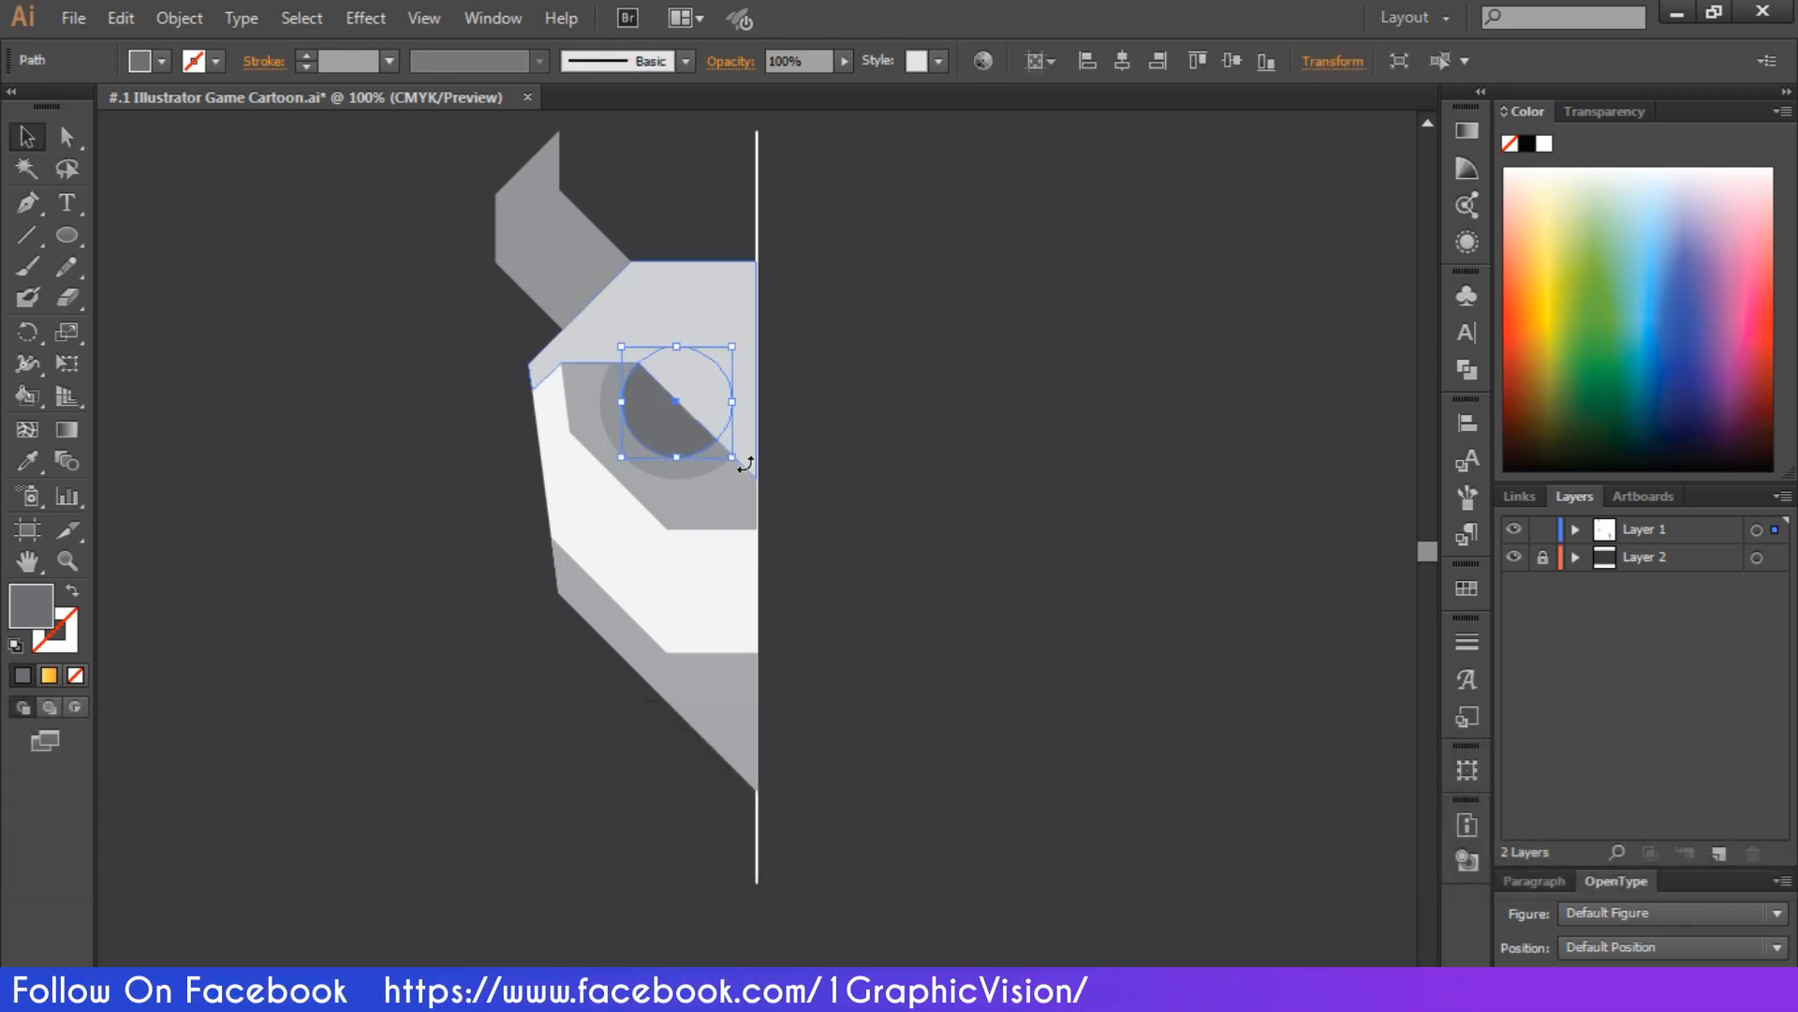
pyautogui.moveTo(736, 461); pyautogui.dragTo(735, 451)
pyautogui.click(1017, 534)
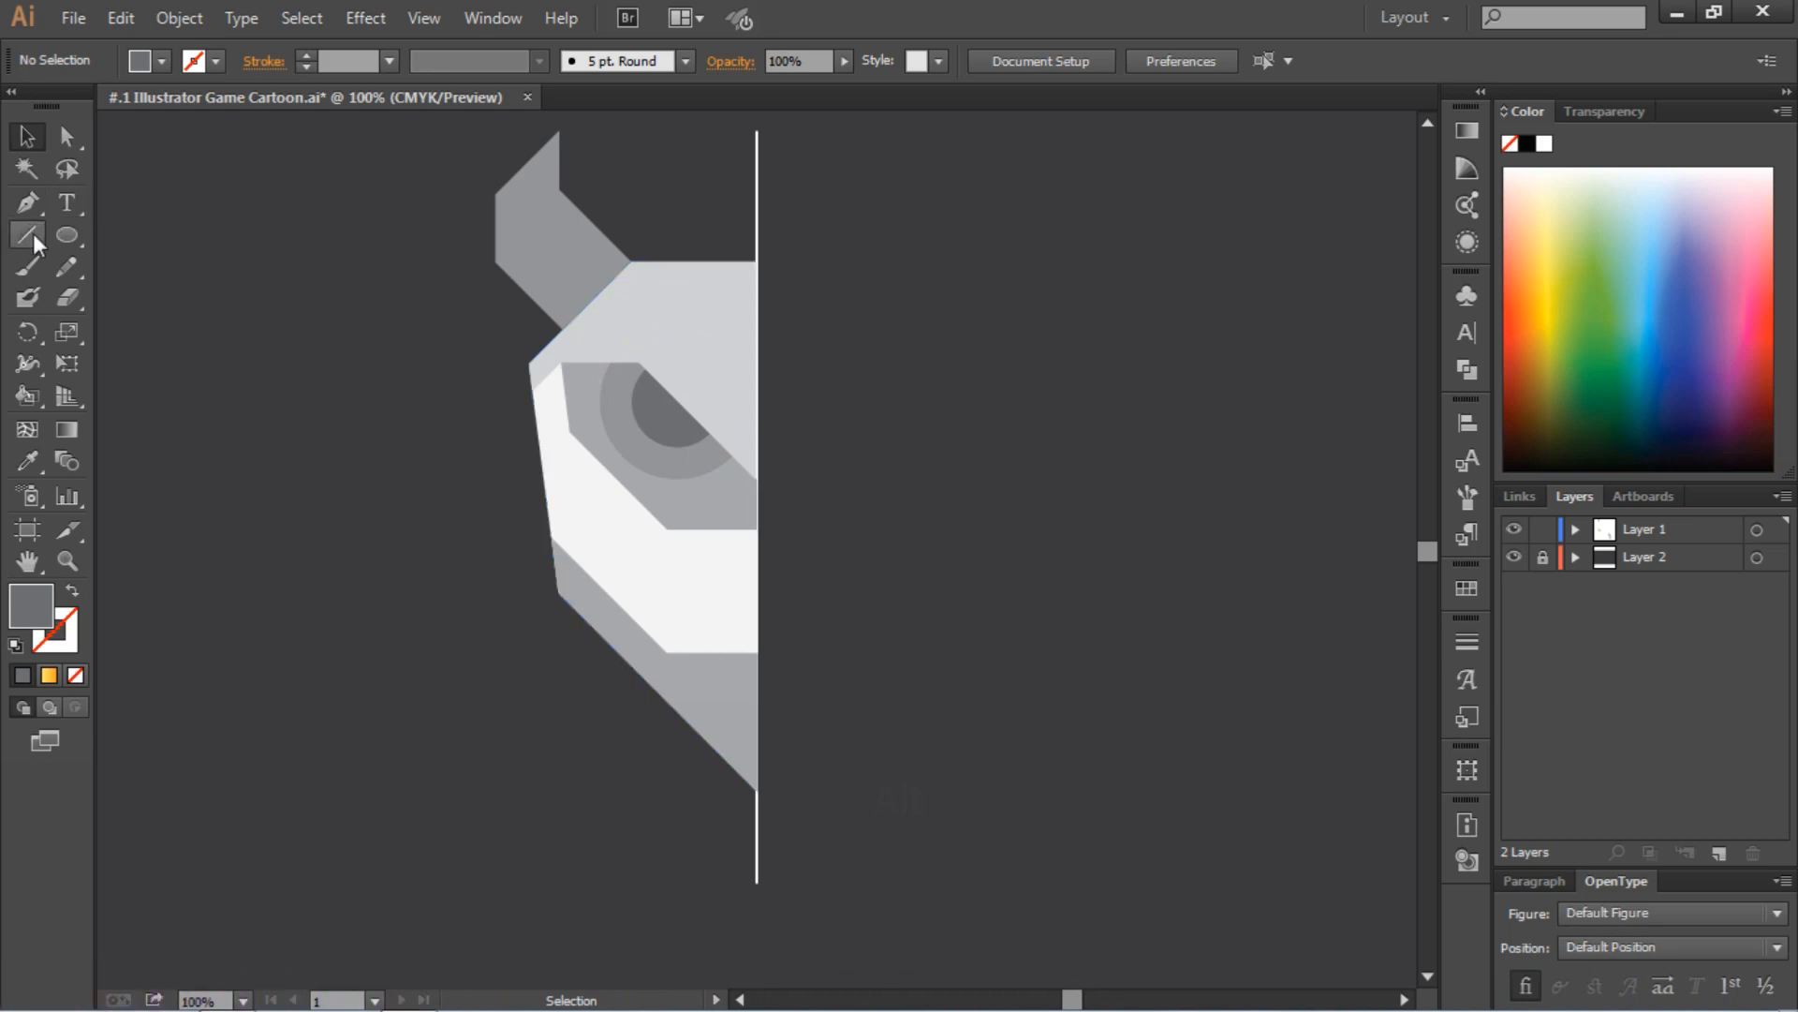
# Draw an open dark gray Pen path from the horn's inner base corner diagonally down the forehead, ending in a horizontal segment about 37 px long at the guide line
pyautogui.click(26, 204)
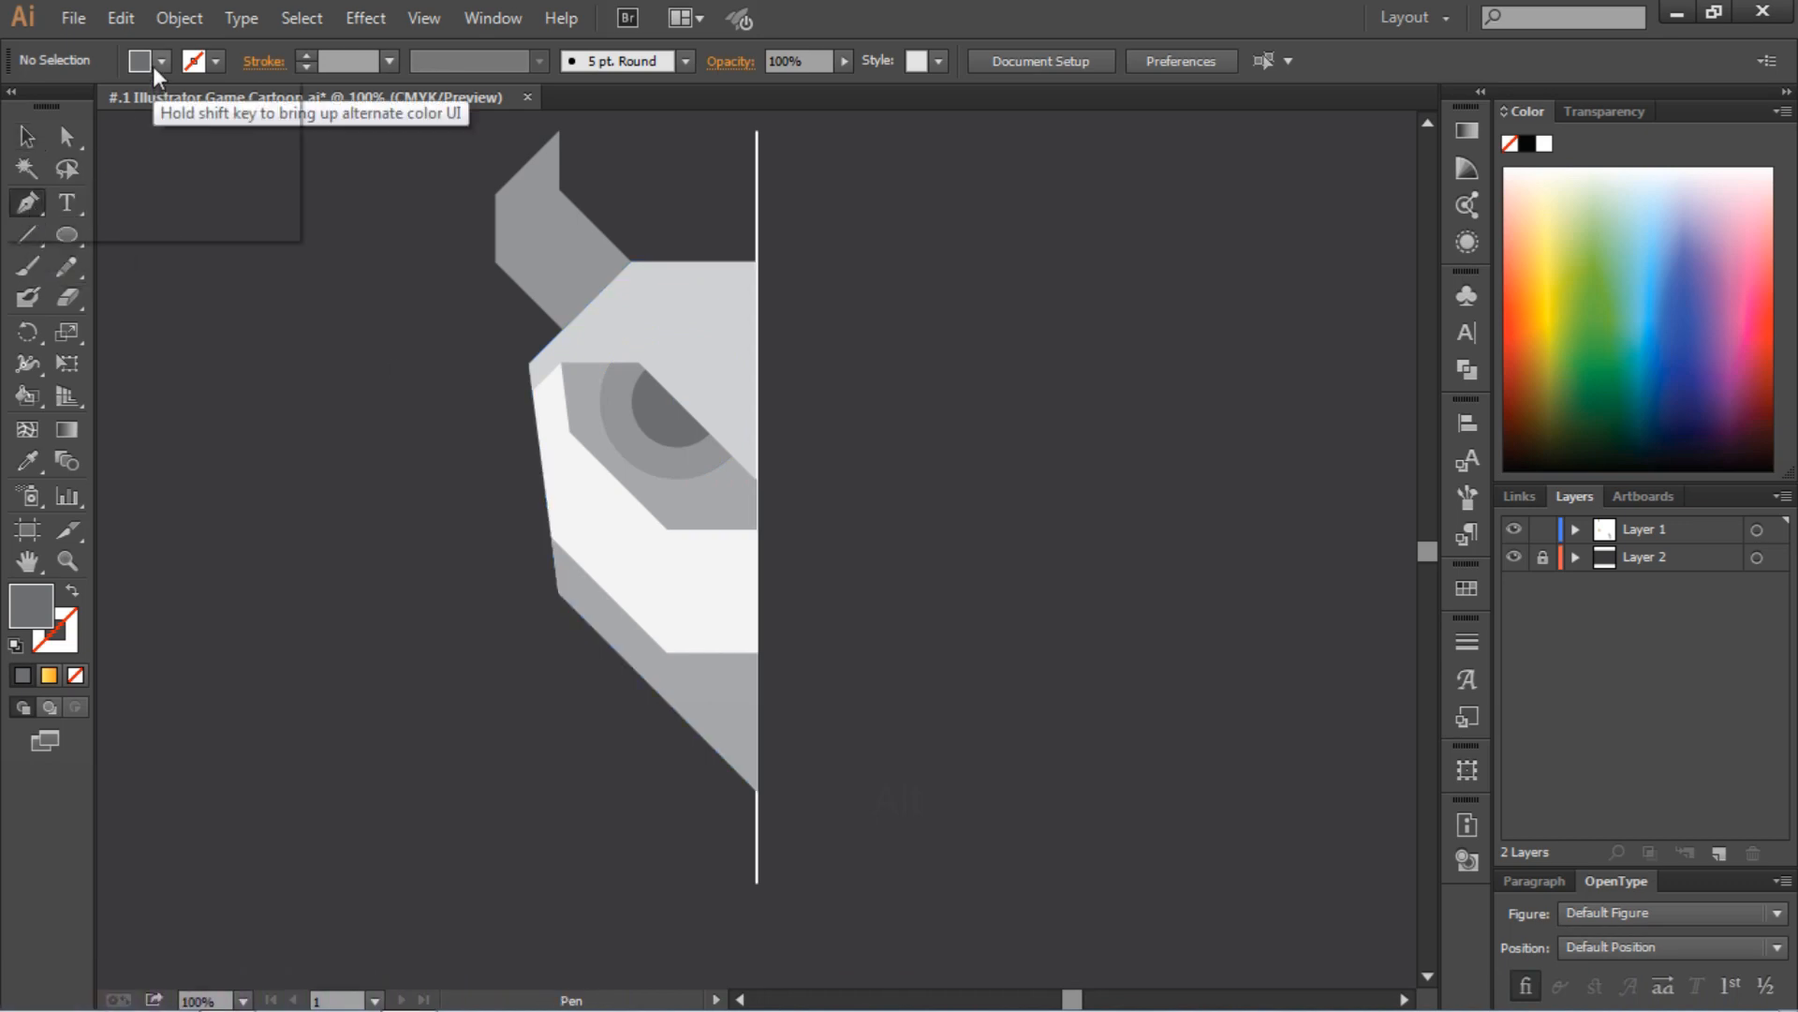
pyautogui.click(154, 65)
pyautogui.click(17, 106)
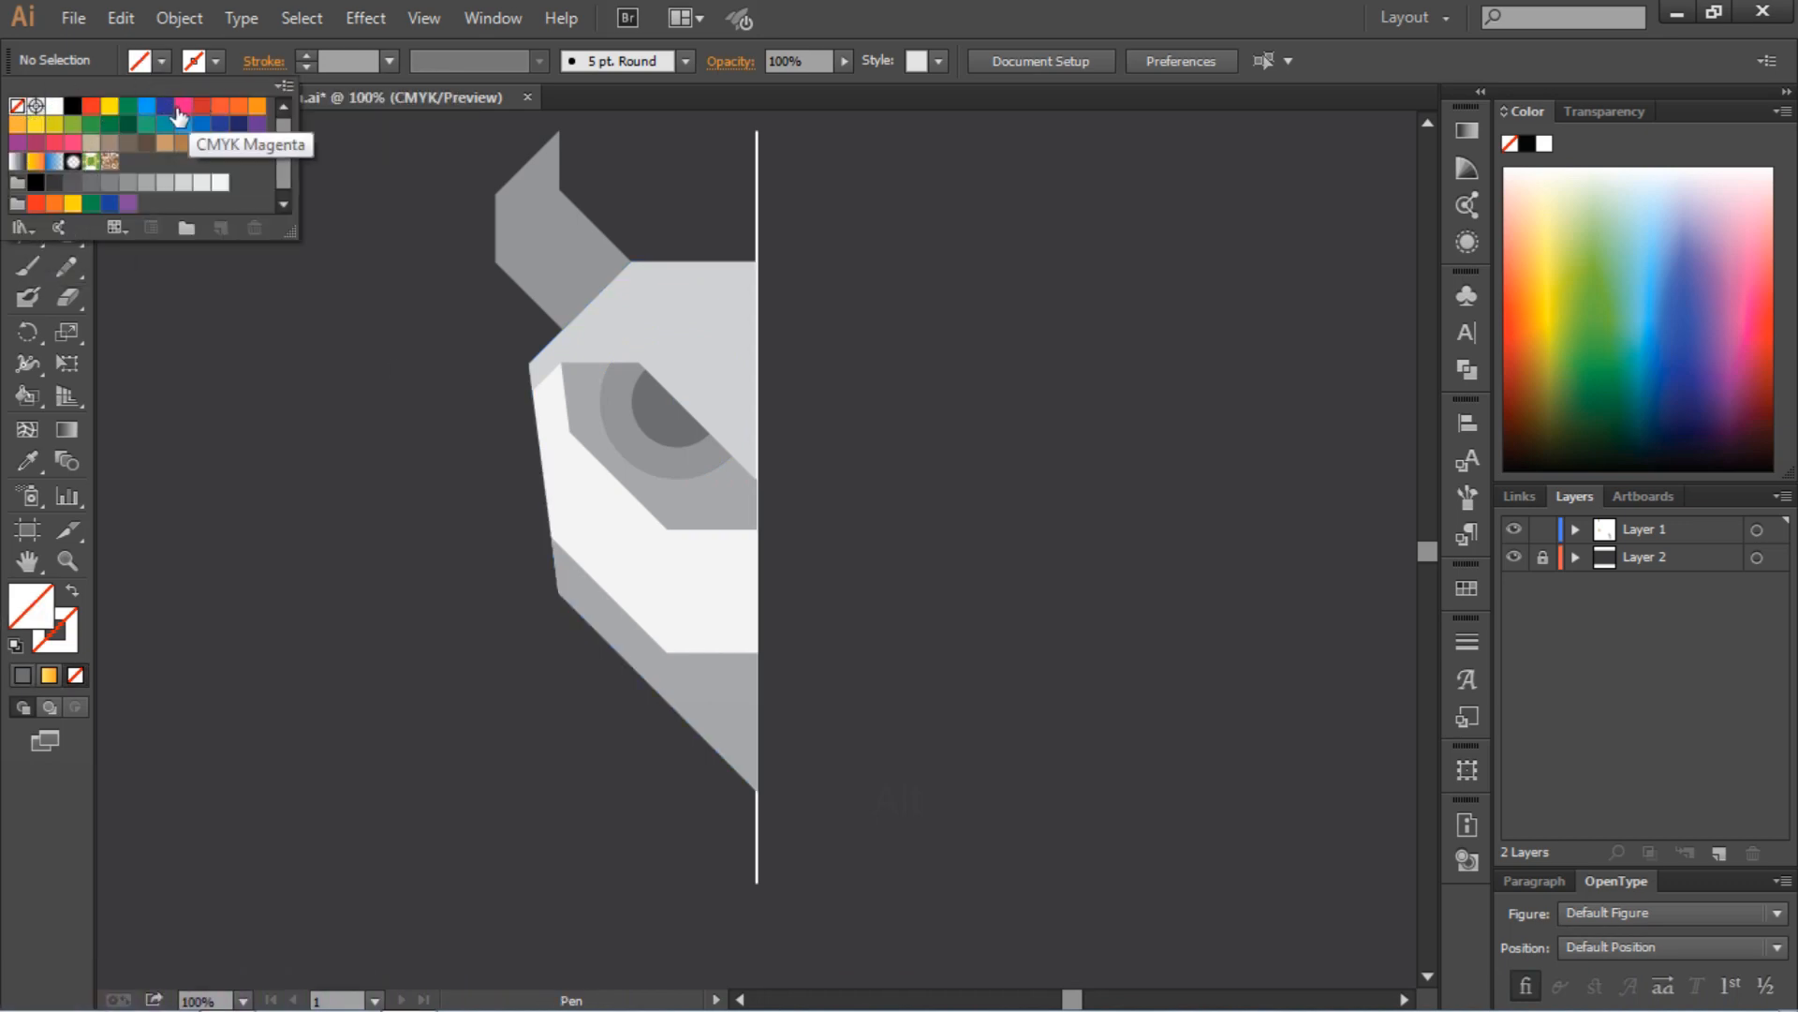
pyautogui.click(73, 194)
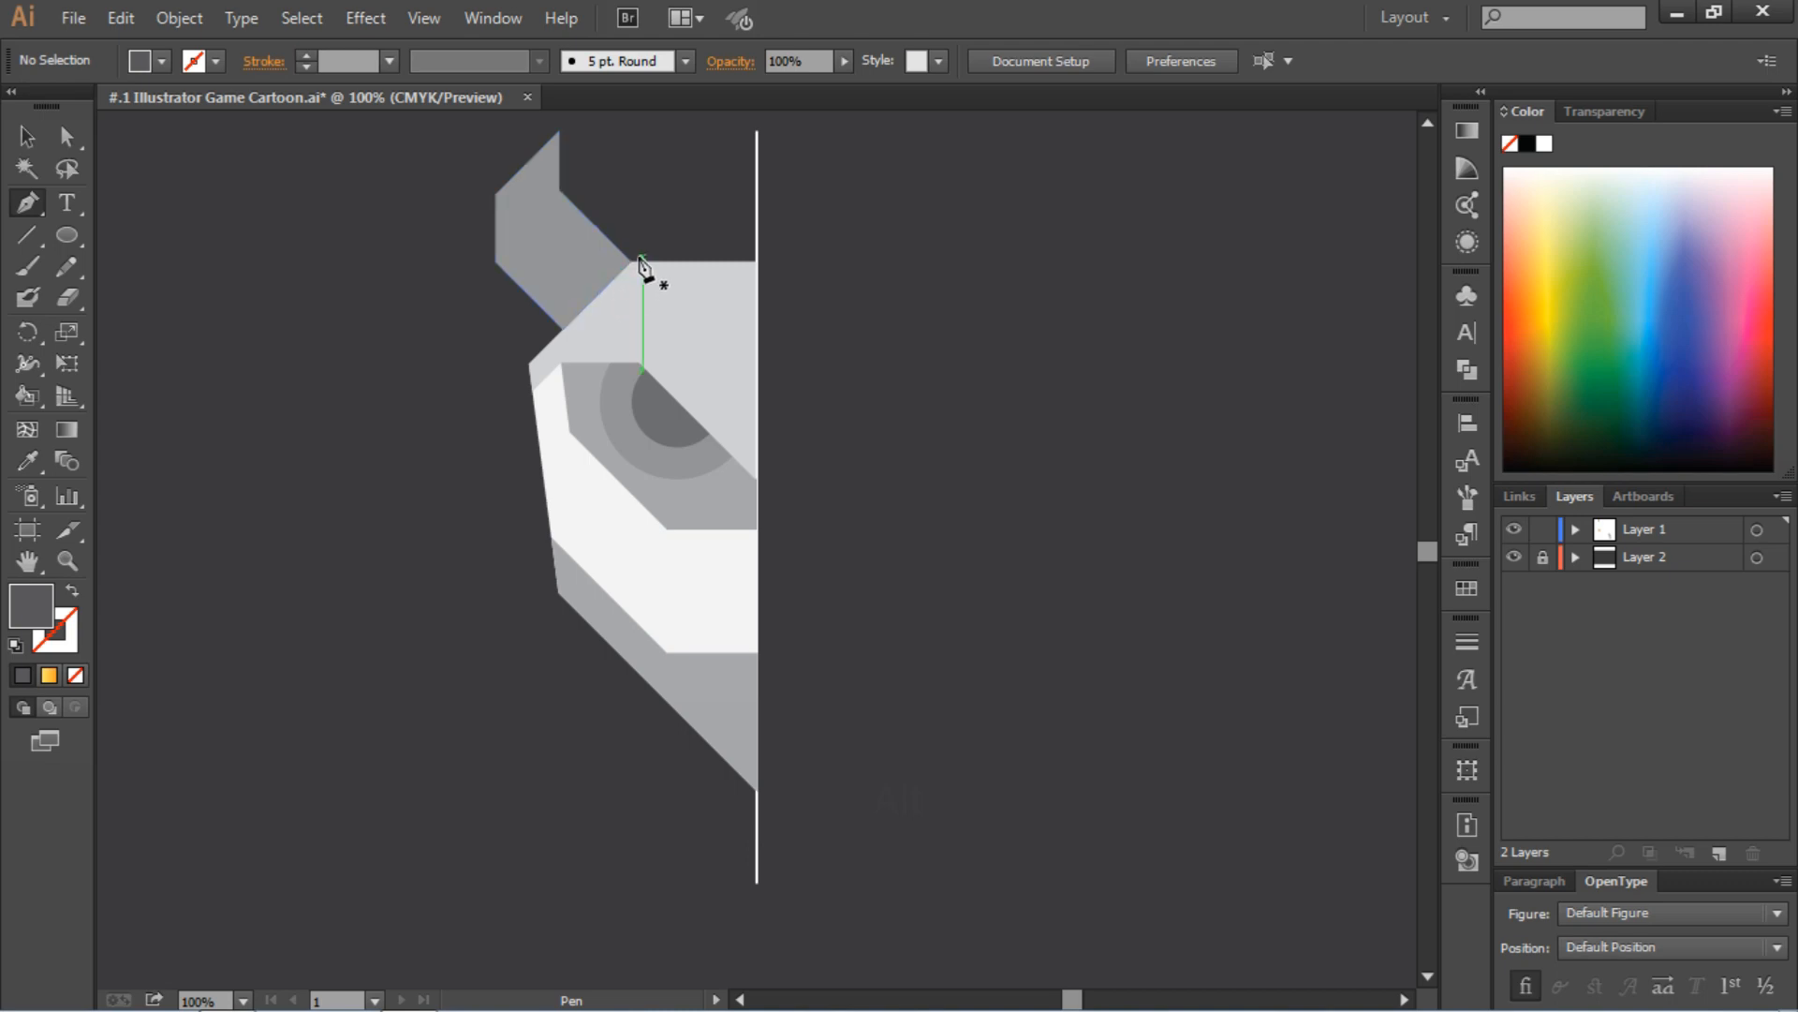
pyautogui.click(631, 262)
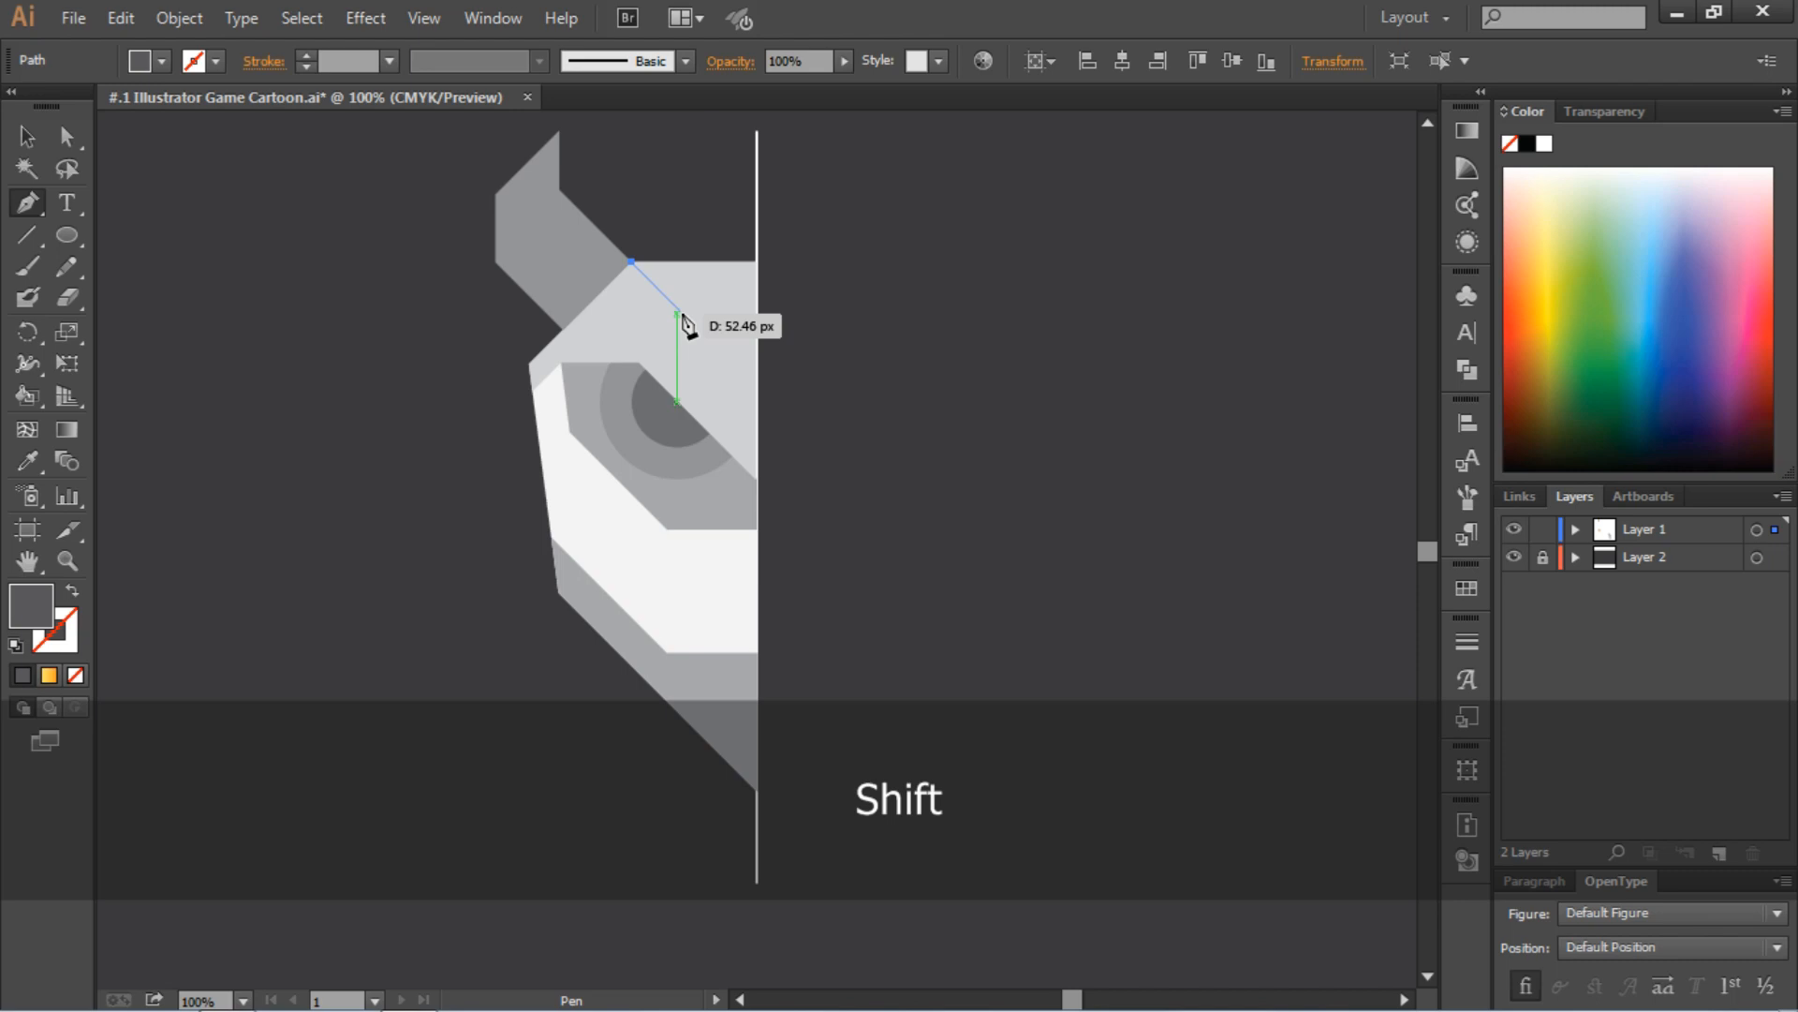
pyautogui.keyDown('shift'); pyautogui.click(706, 335); pyautogui.keyUp('shift')
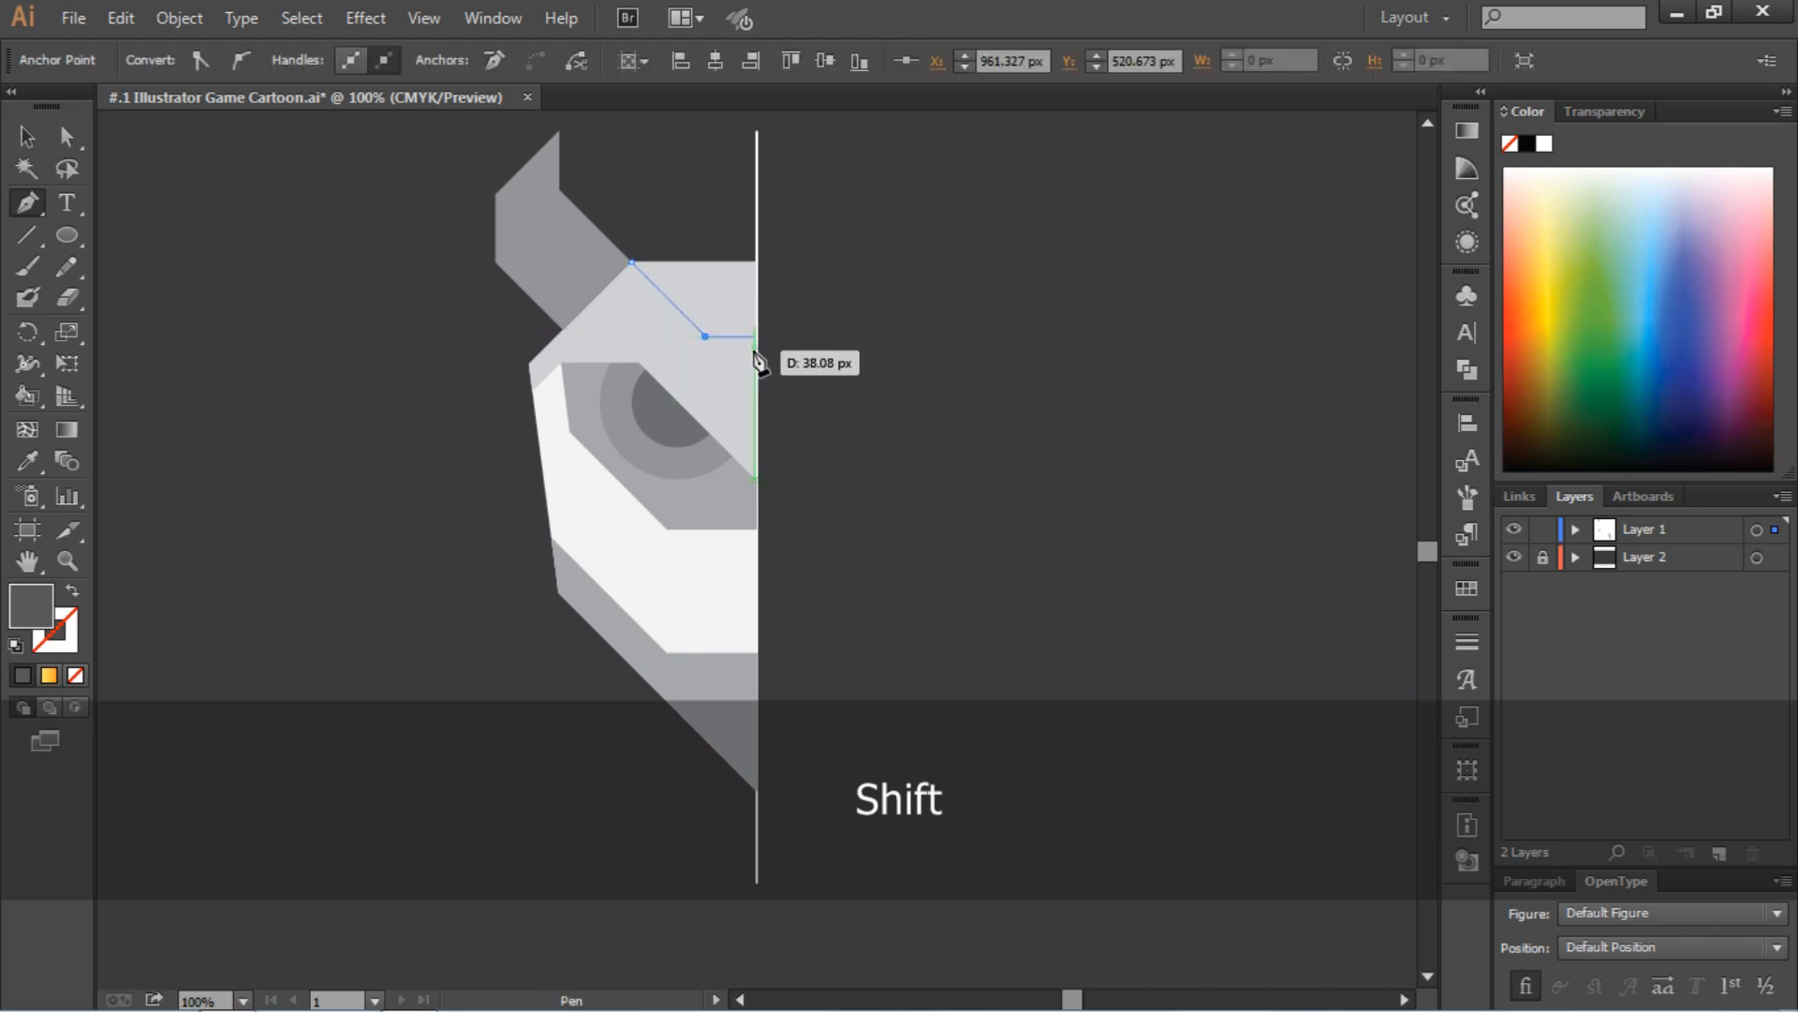
pyautogui.click(754, 336)
pyautogui.press('p')
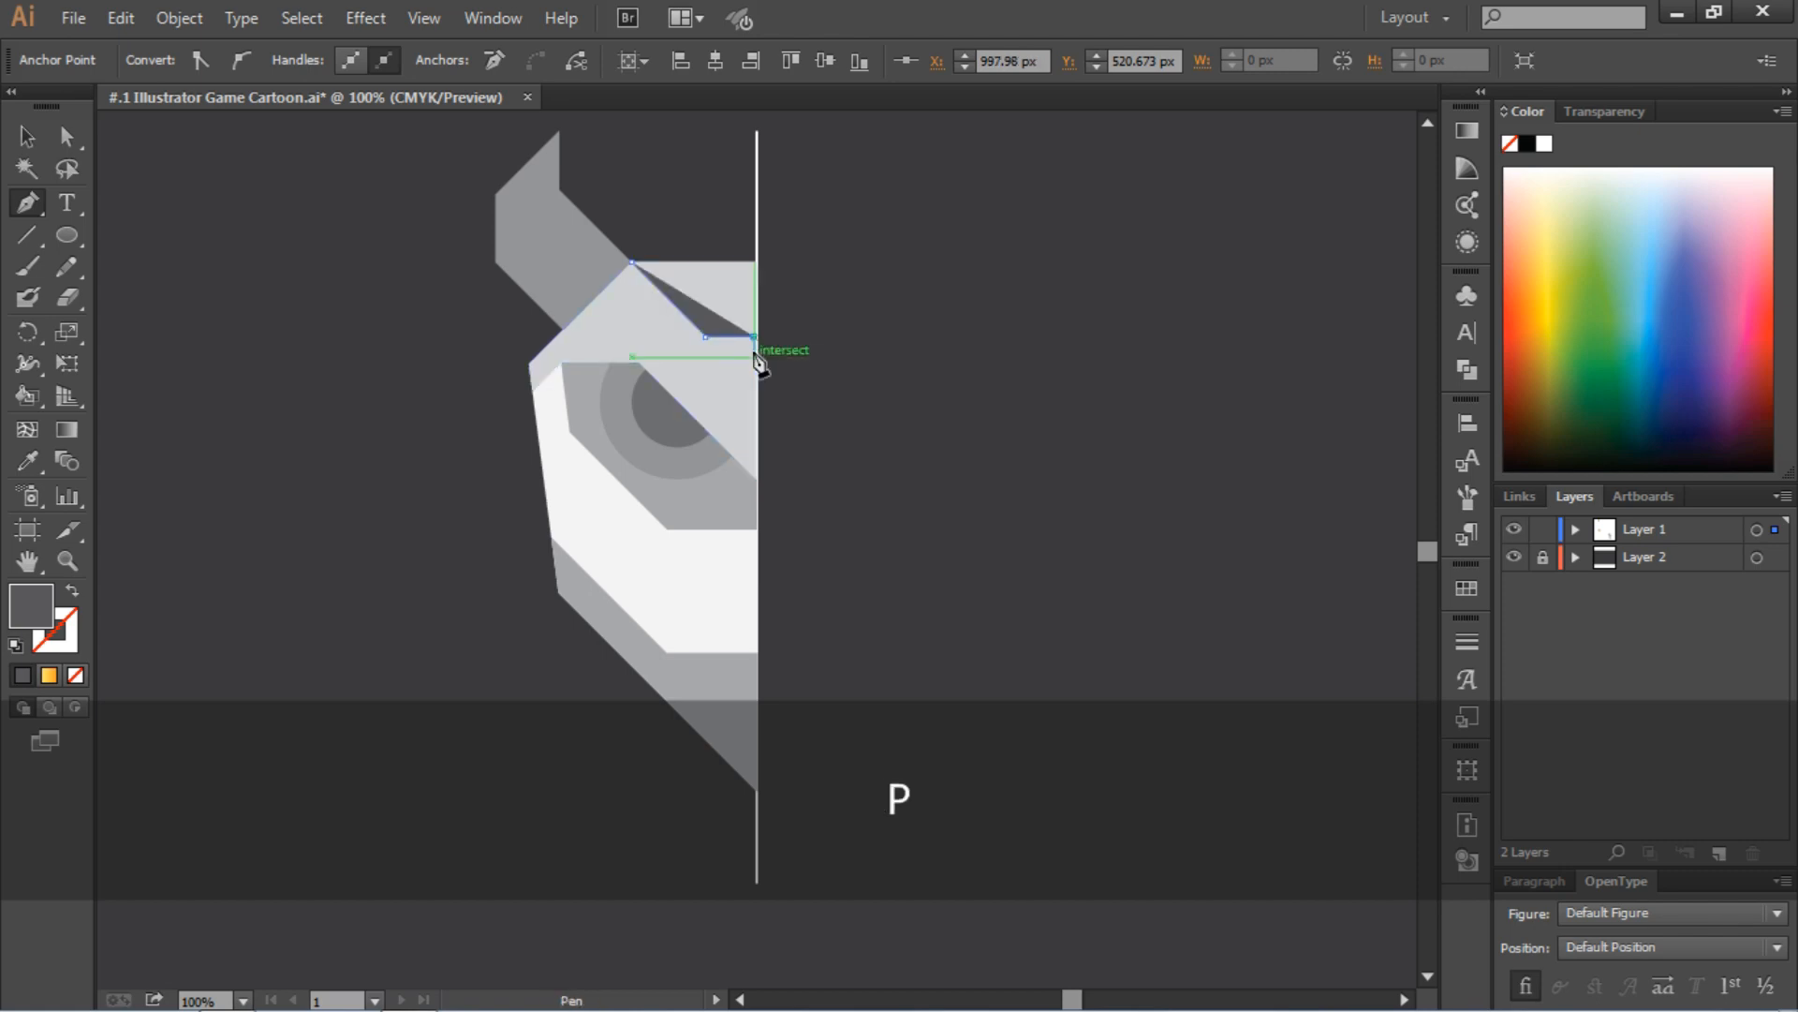
# Remove the forehead path's fill and give it a dark gray 1 pt stroke
pyautogui.click(26, 136)
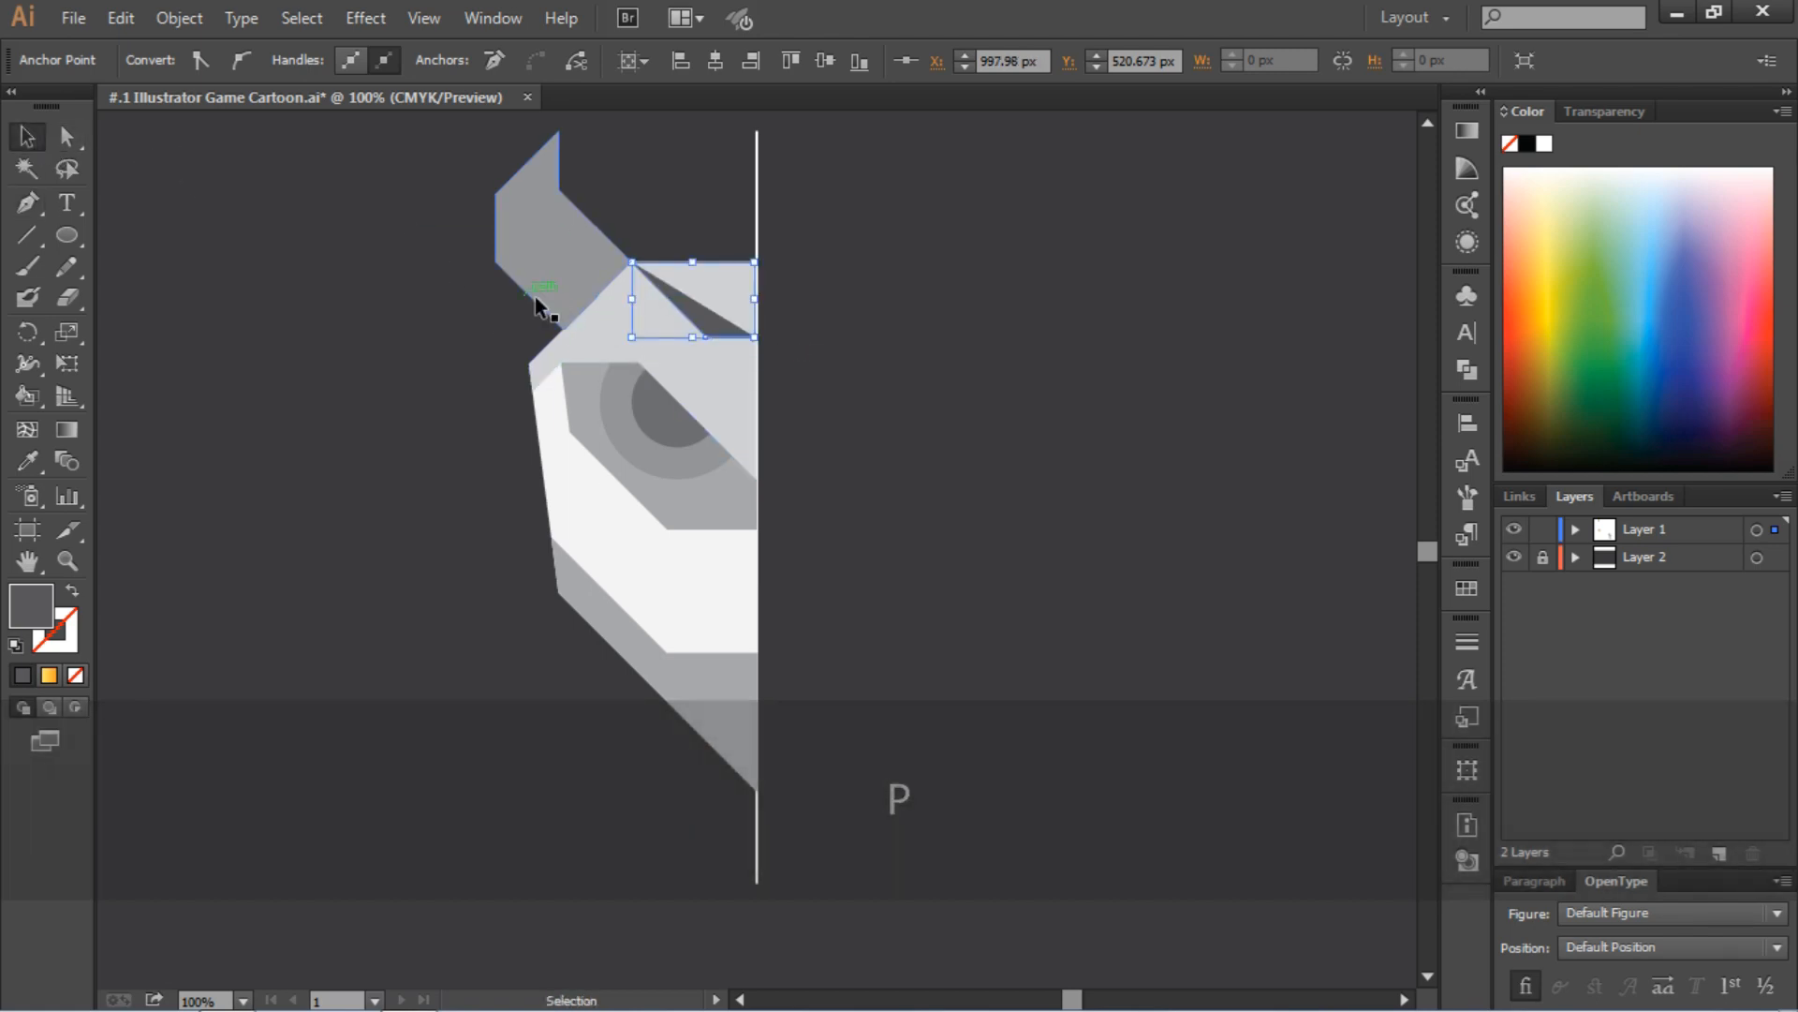
pyautogui.click(690, 315)
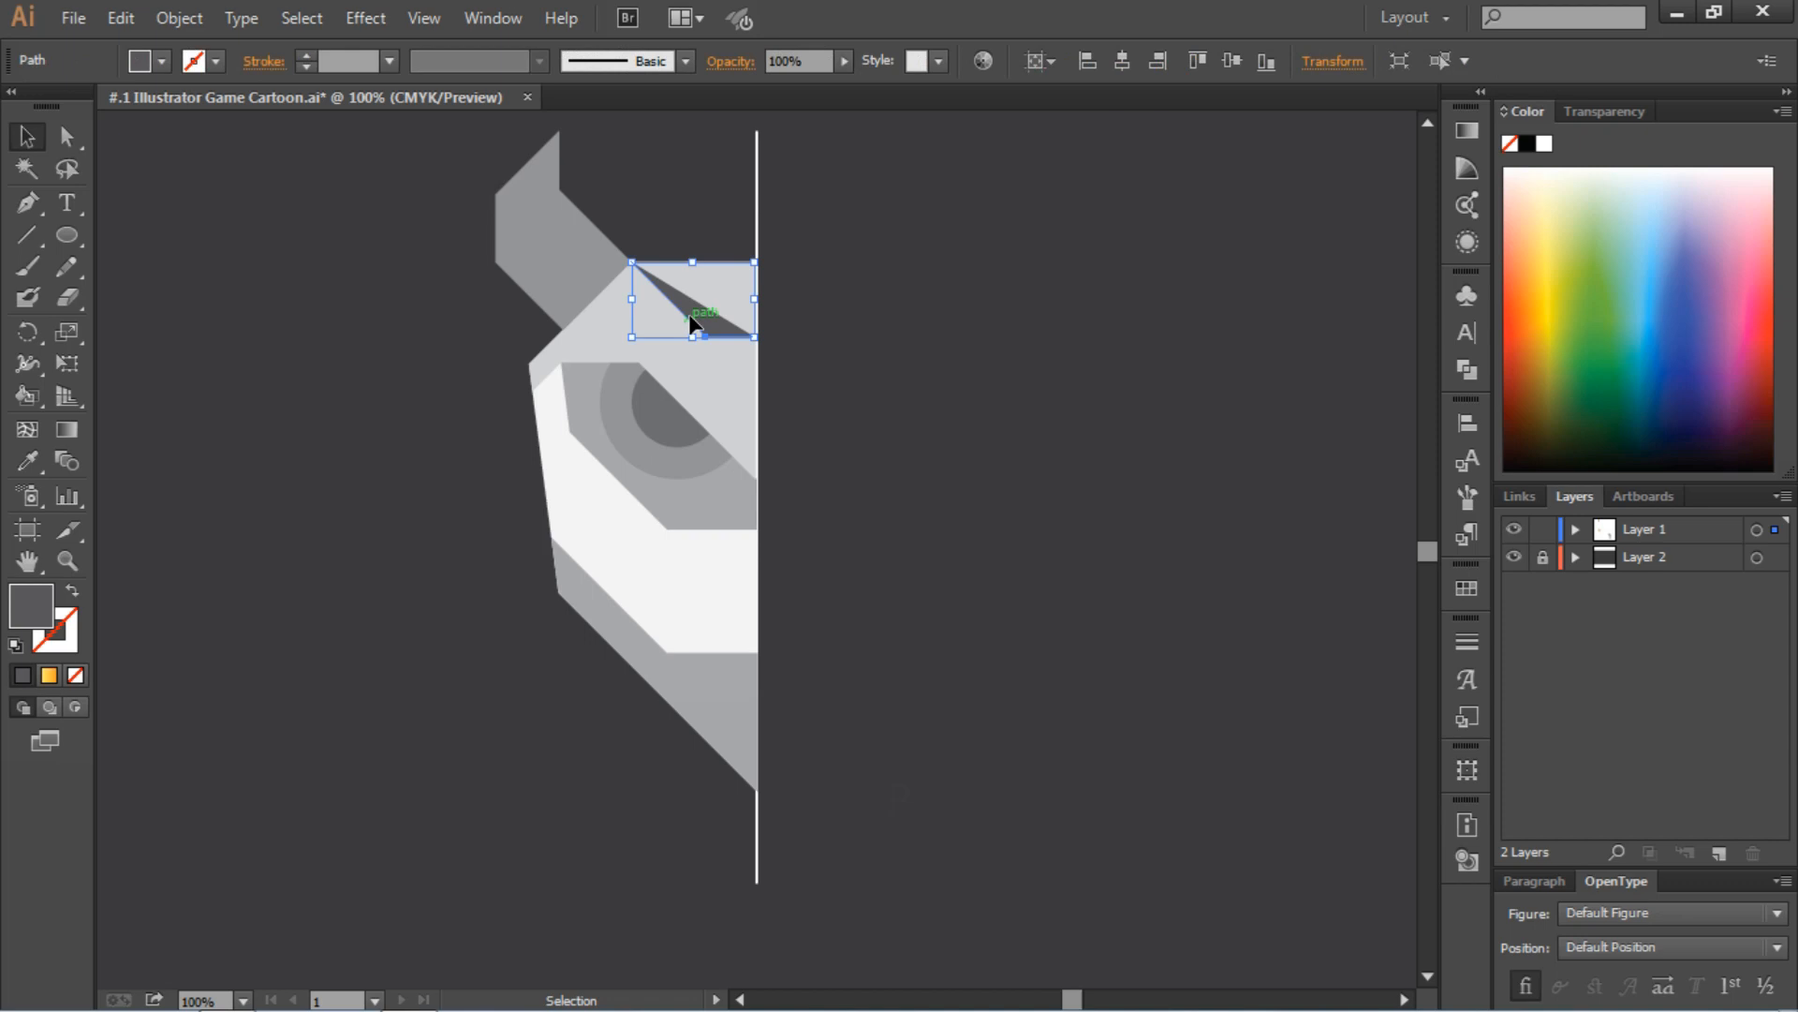
pyautogui.click(161, 61)
pyautogui.click(17, 105)
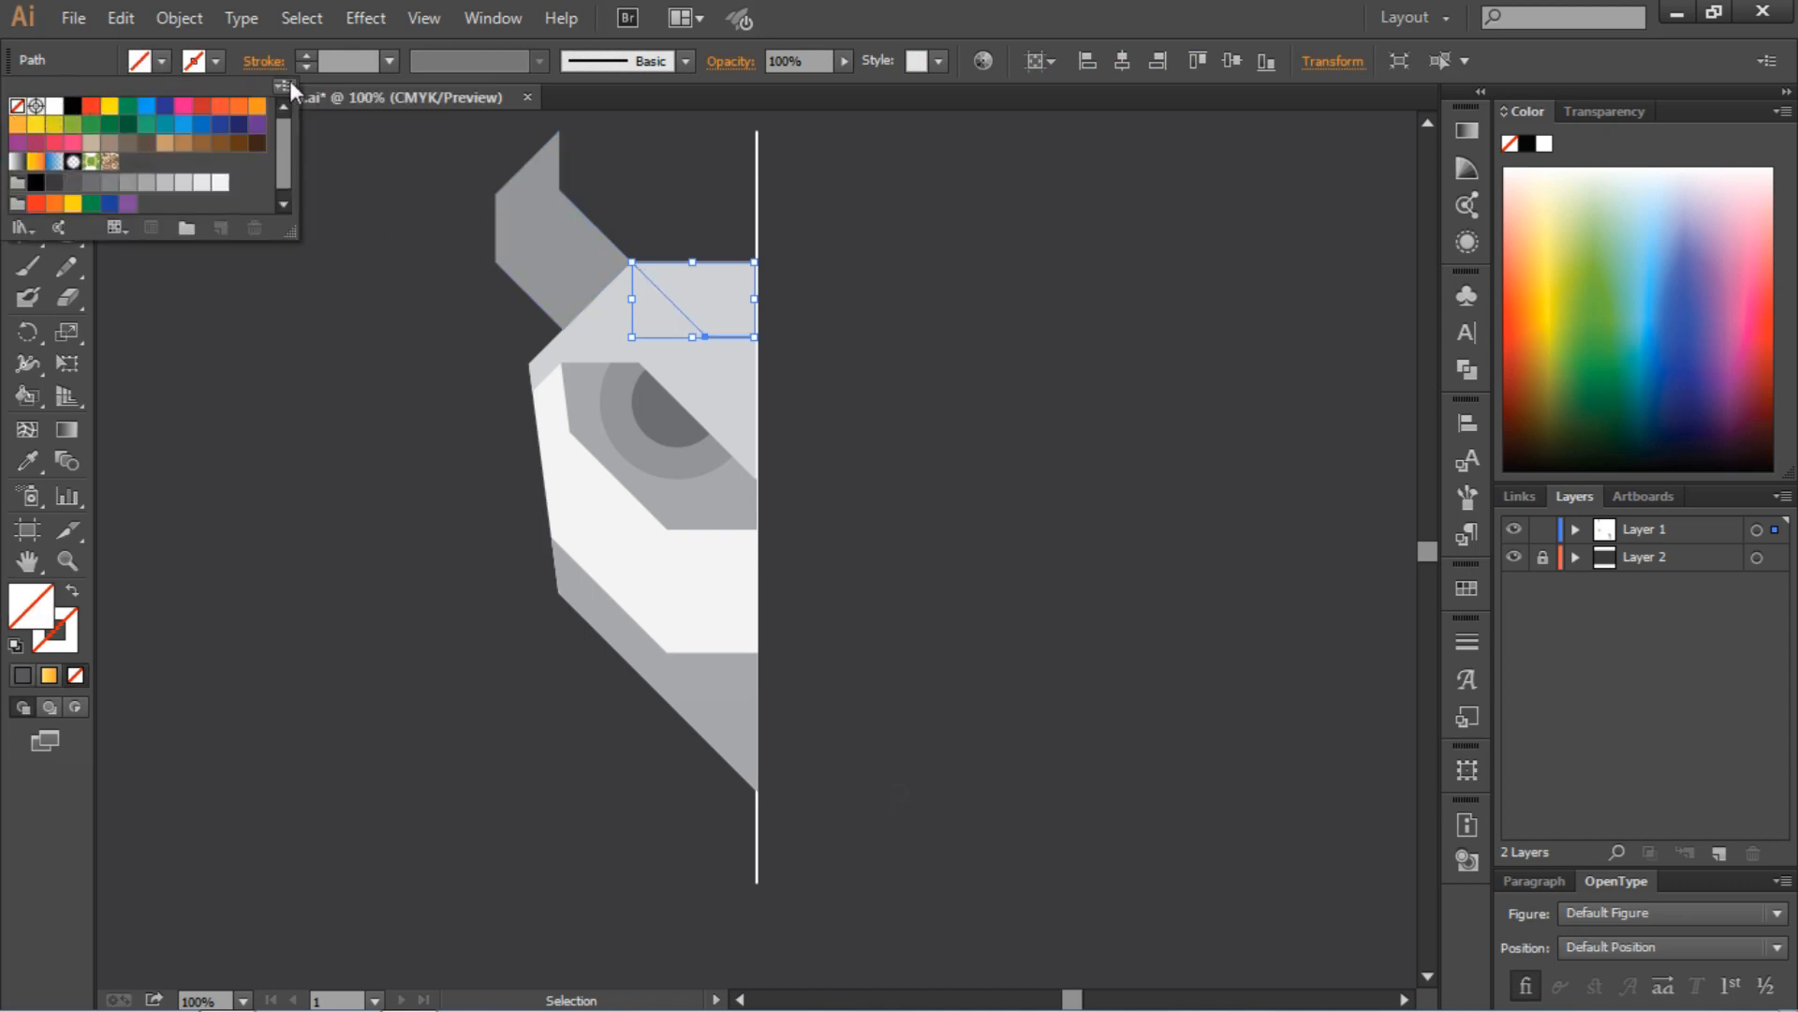
pyautogui.click(346, 60)
pyautogui.scroll(1, 345, 60)
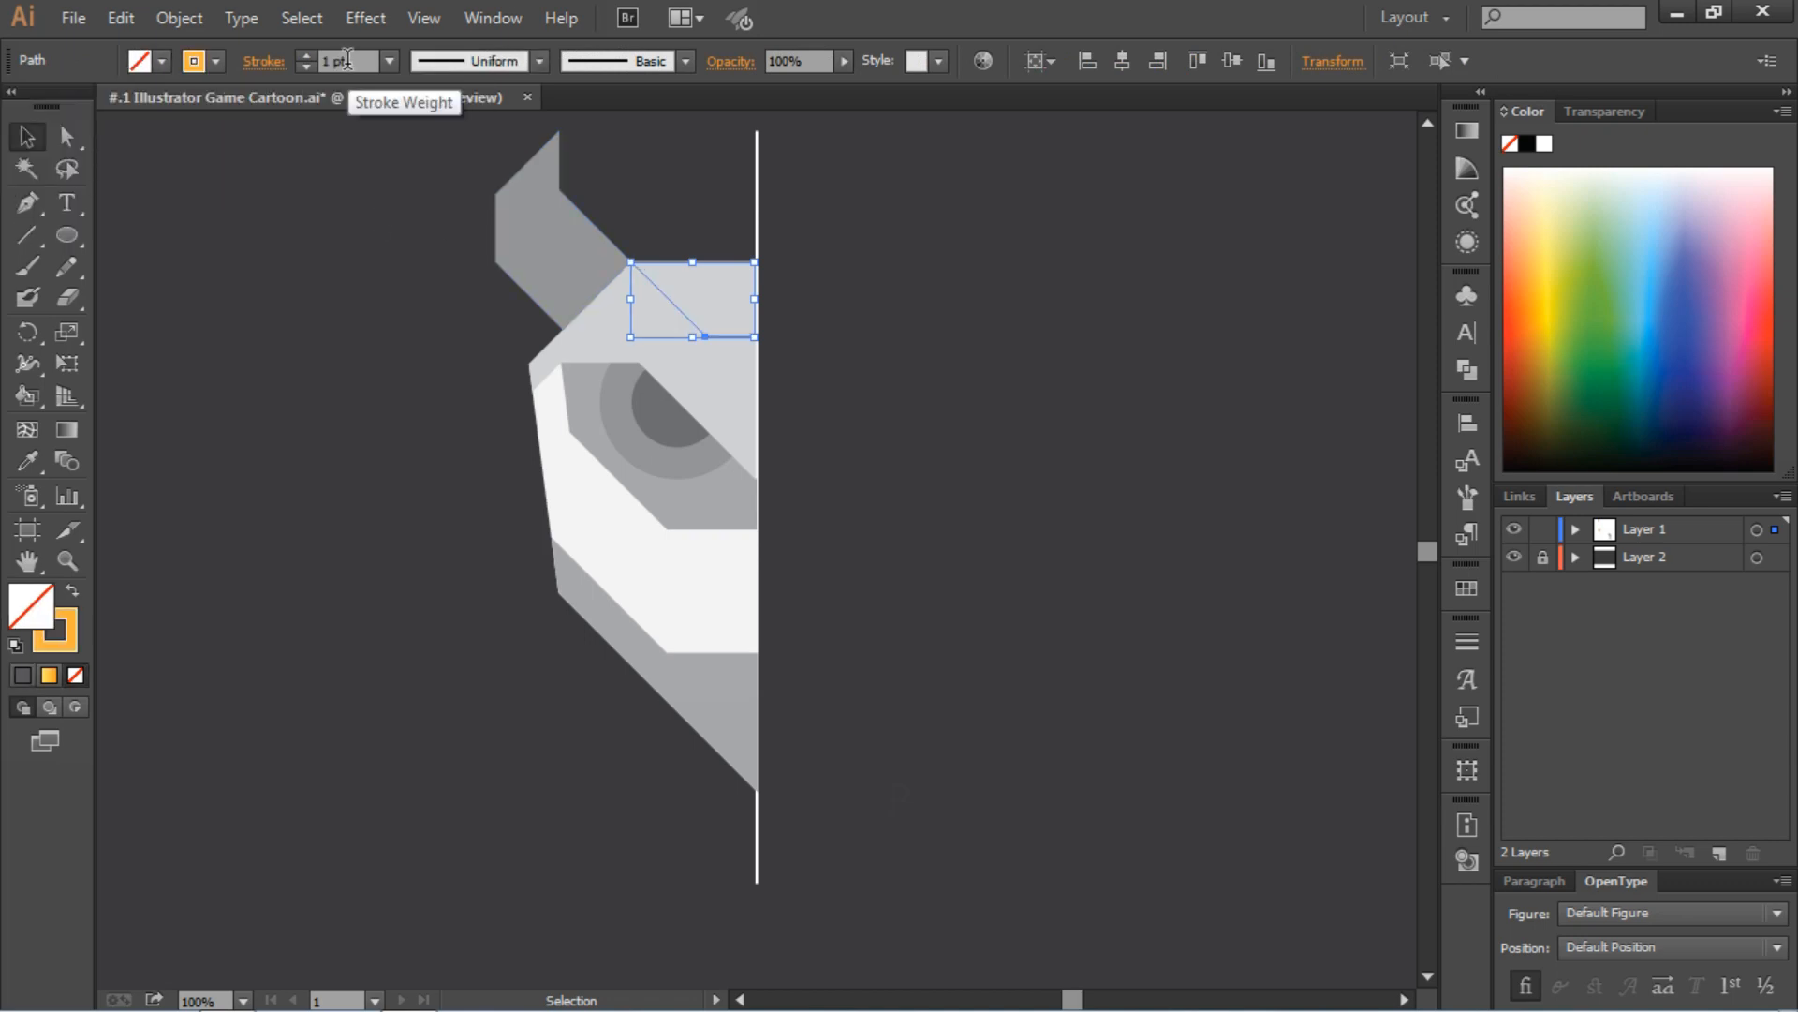
pyautogui.click(219, 61)
pyautogui.click(70, 192)
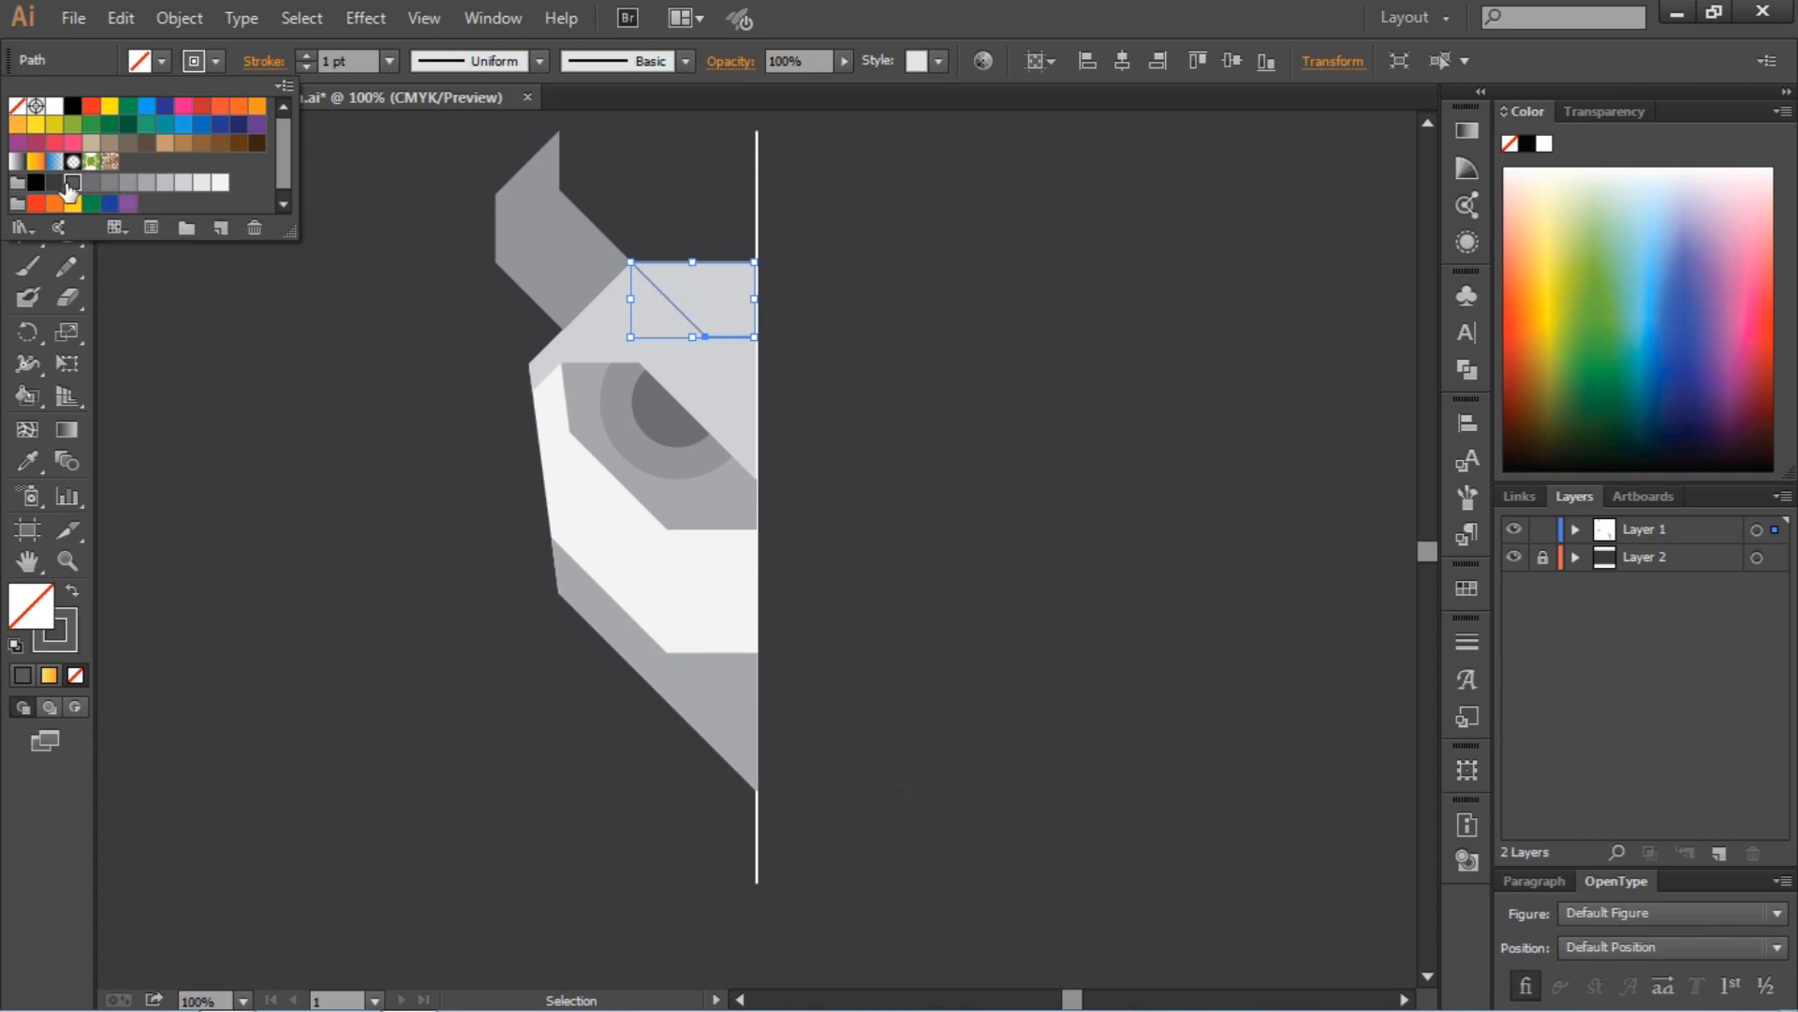
# Deselect the forehead path and set up the Pen tool with no fill and a dark gray (K=80) 1 pt stroke
pyautogui.click(267, 330)
pyautogui.click(272, 330)
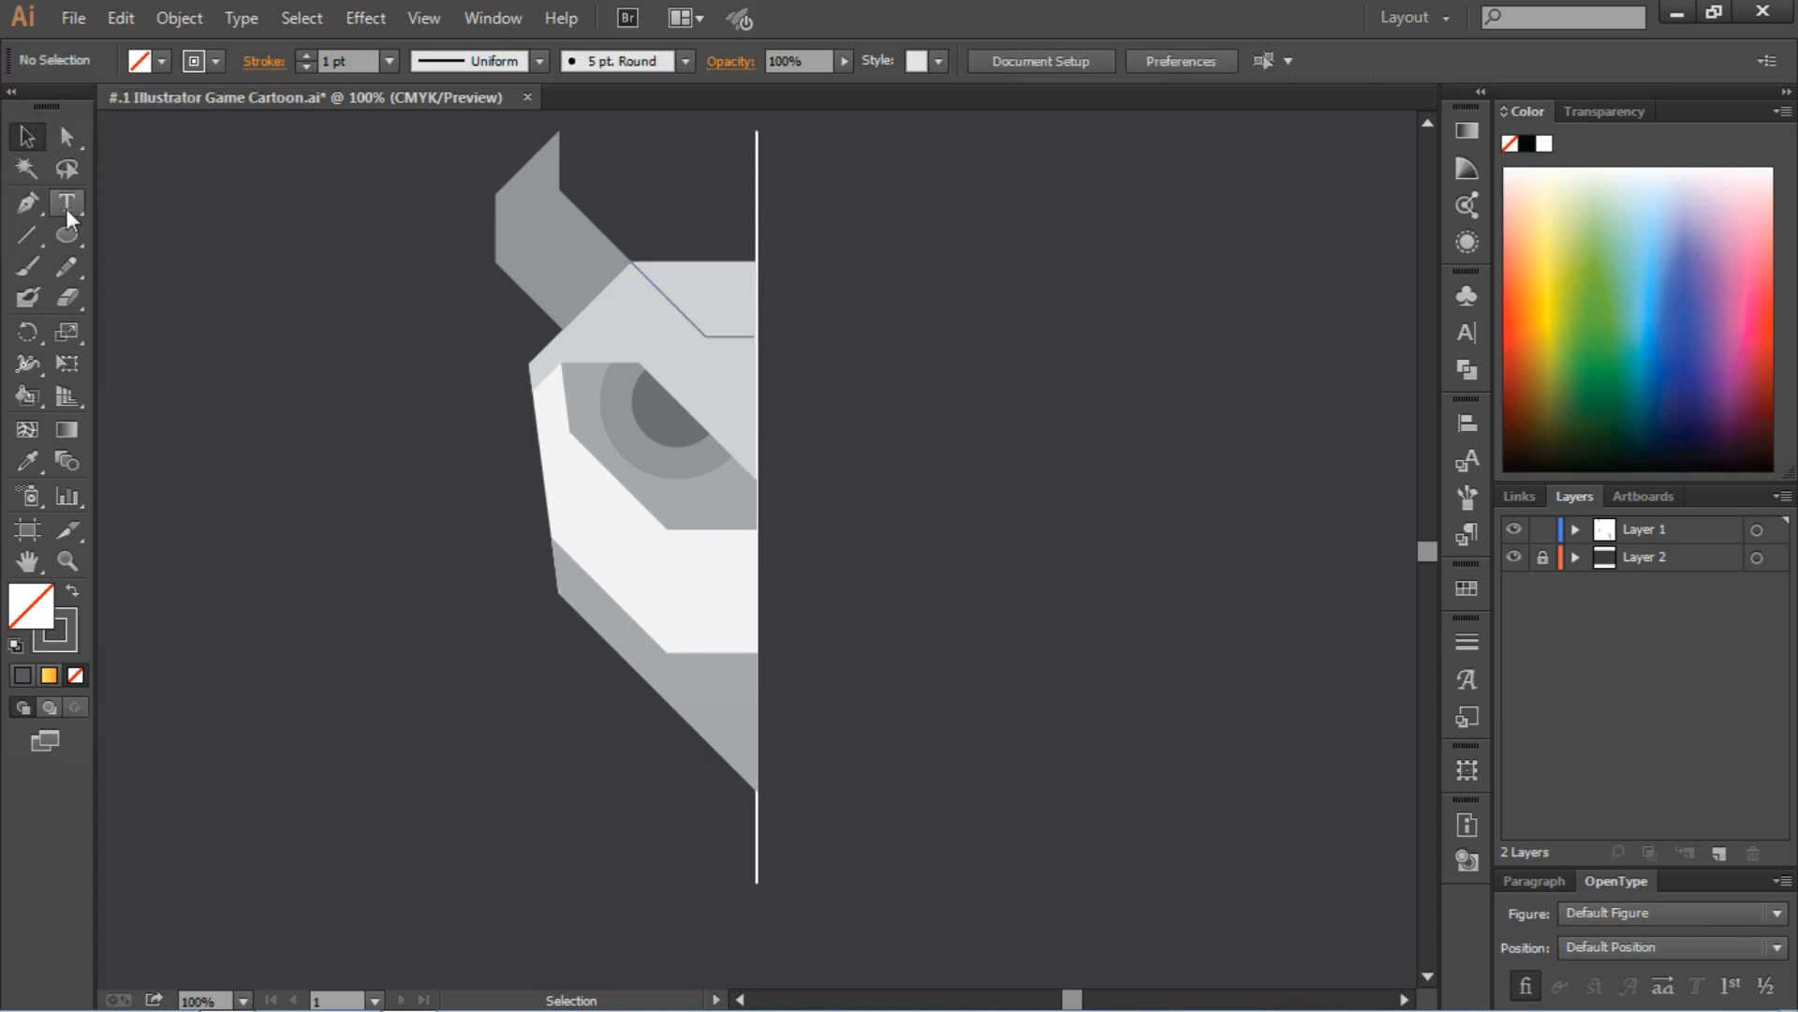
pyautogui.click(717, 335)
pyautogui.hotkey('ctrl', '=')
pyautogui.hotkey('ctrl', '=')
pyautogui.hotkey('ctrl', '=')
pyautogui.hotkey('ctrl', '=')
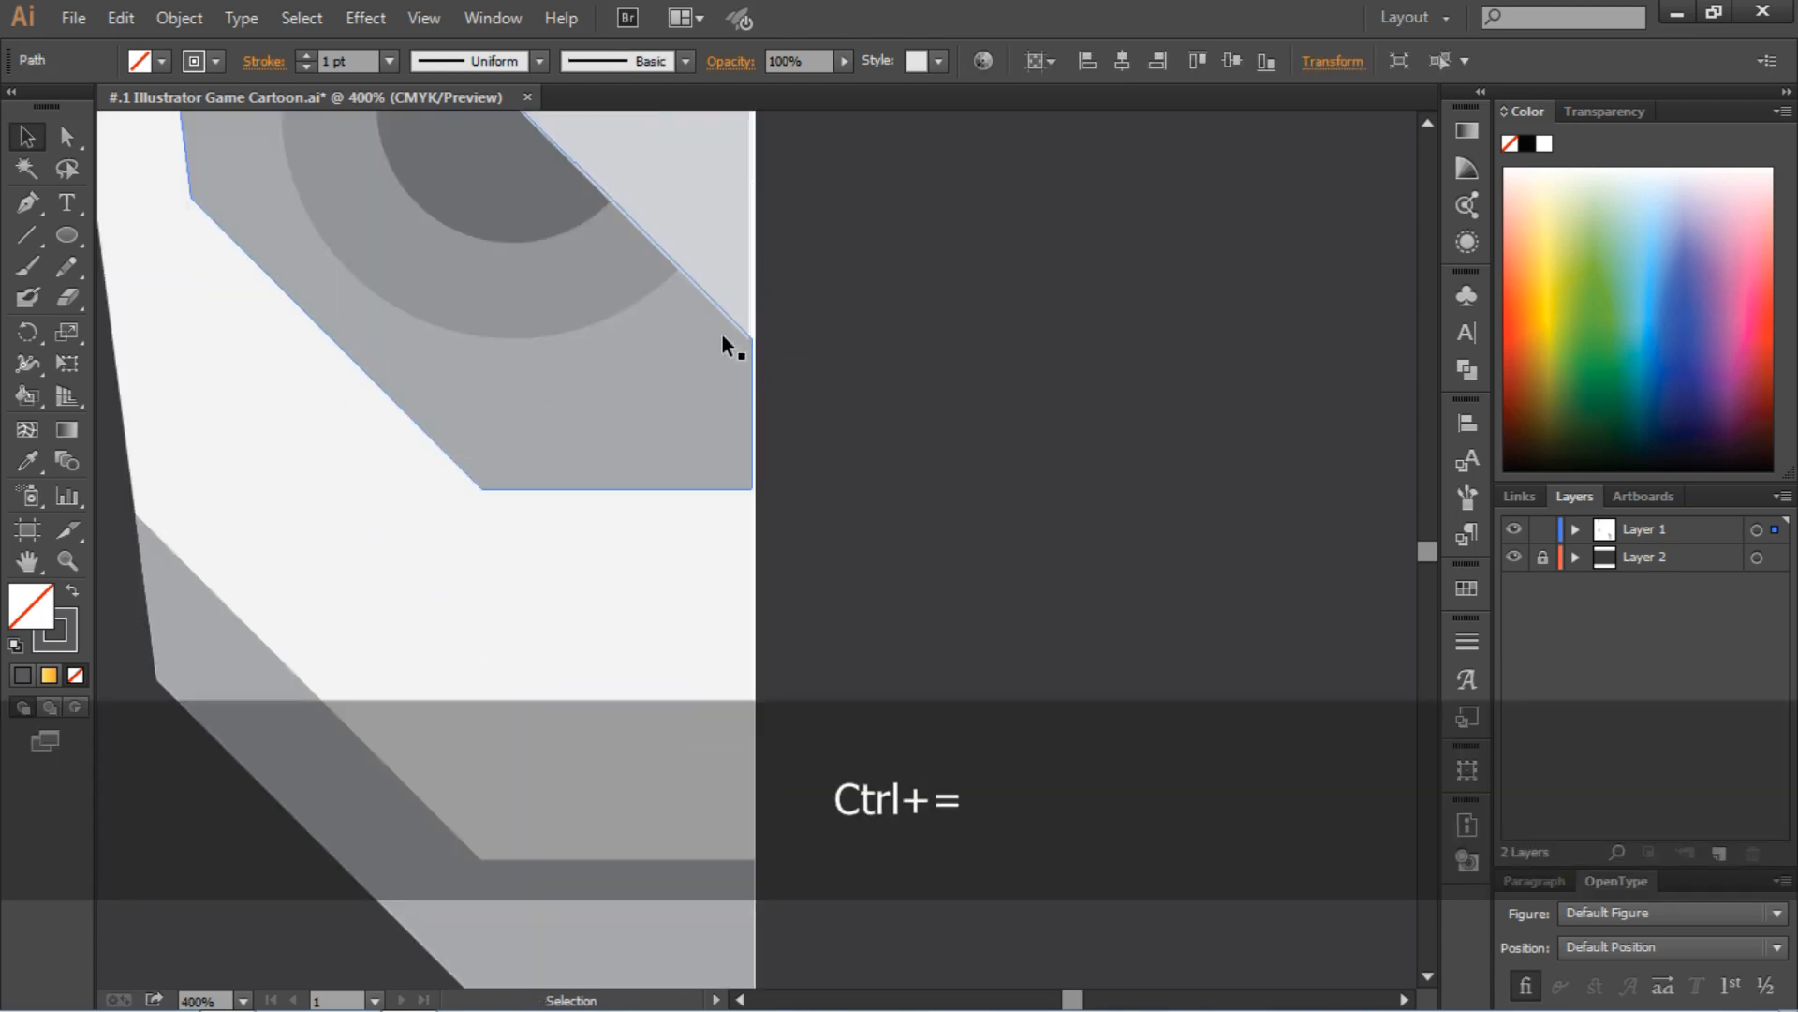
pyautogui.scroll(10, 594, 476)
pyautogui.hotkey('ctrl', 'shift', 'a')
pyautogui.hscroll(-8, 579, 471)
pyautogui.press('p')
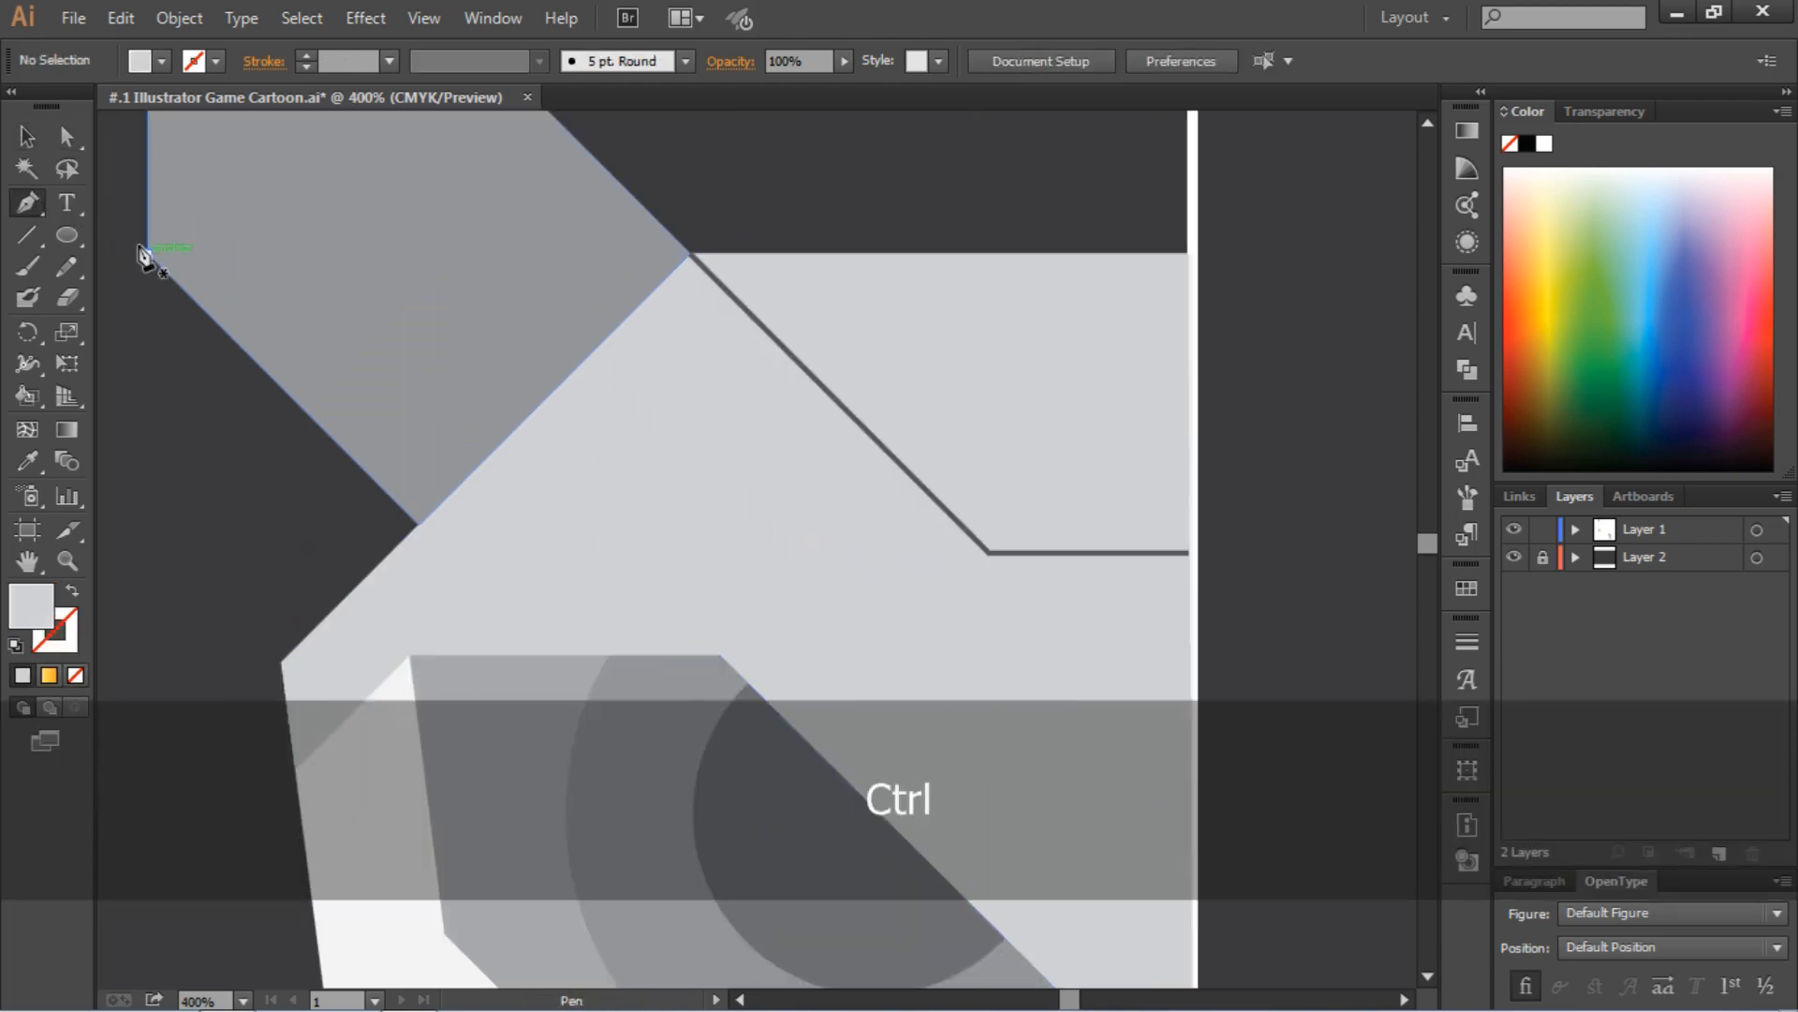
pyautogui.click(139, 61)
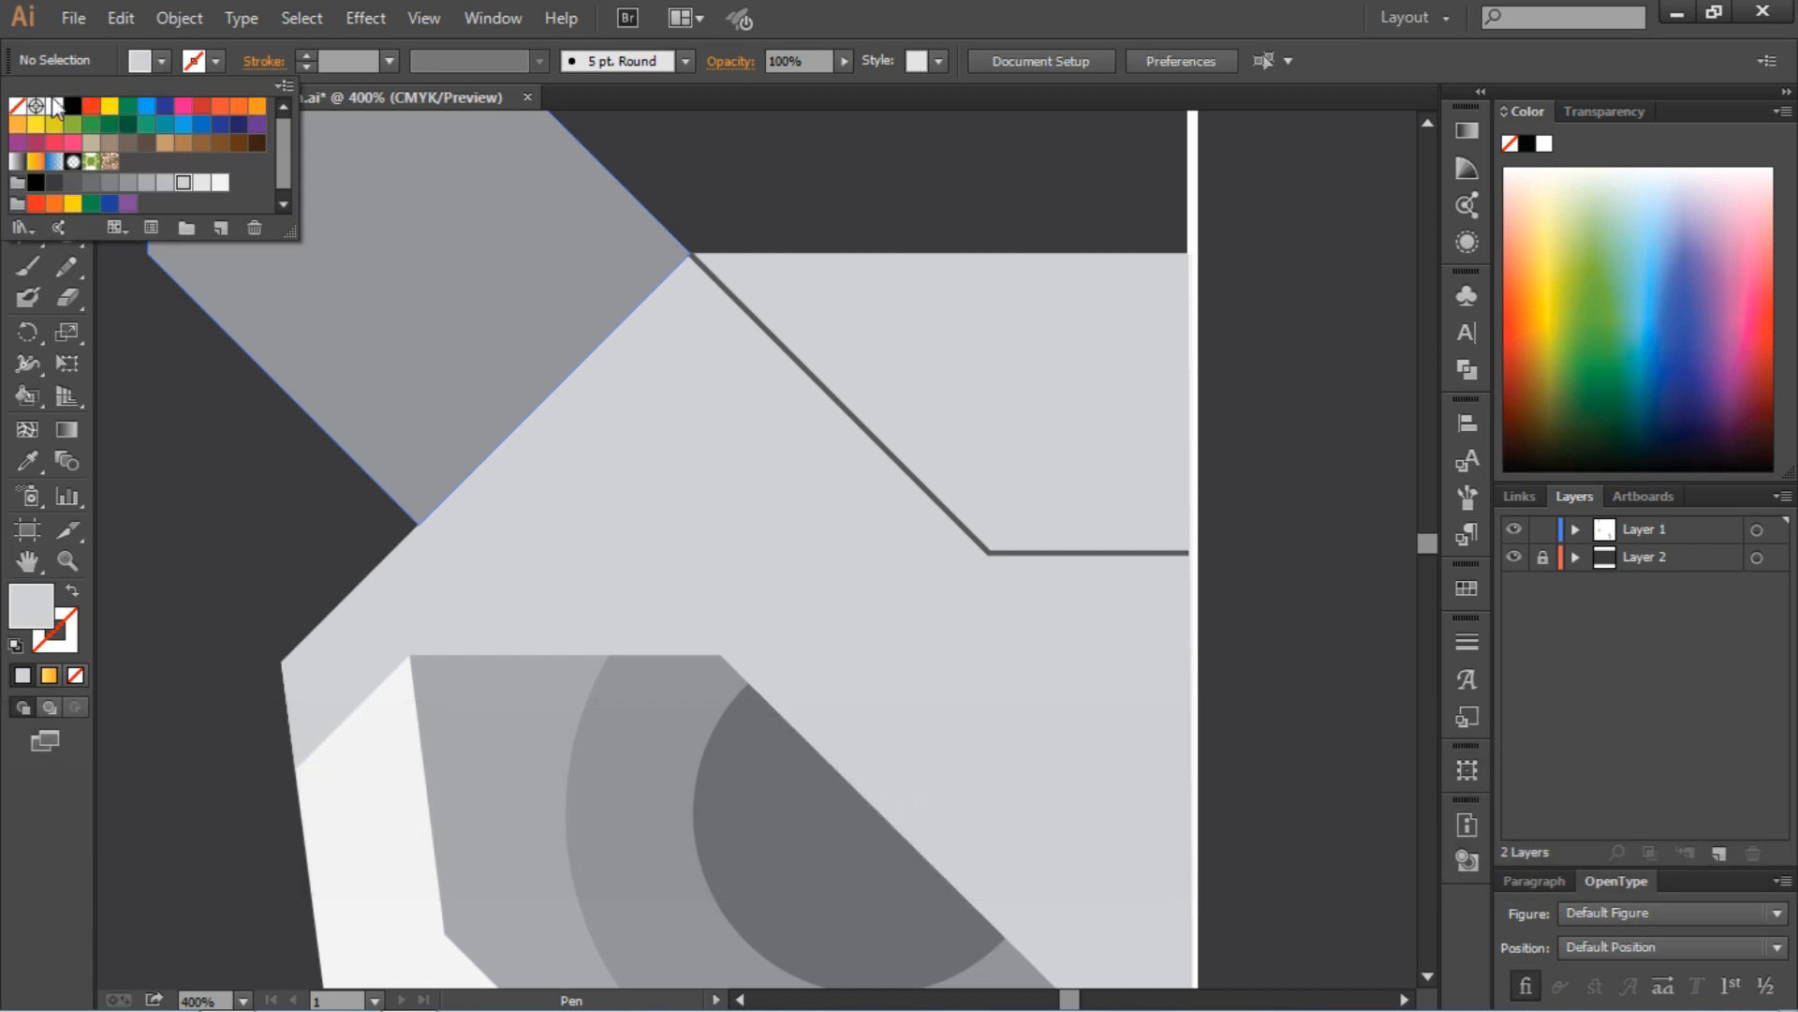
pyautogui.click(17, 105)
pyautogui.click(194, 61)
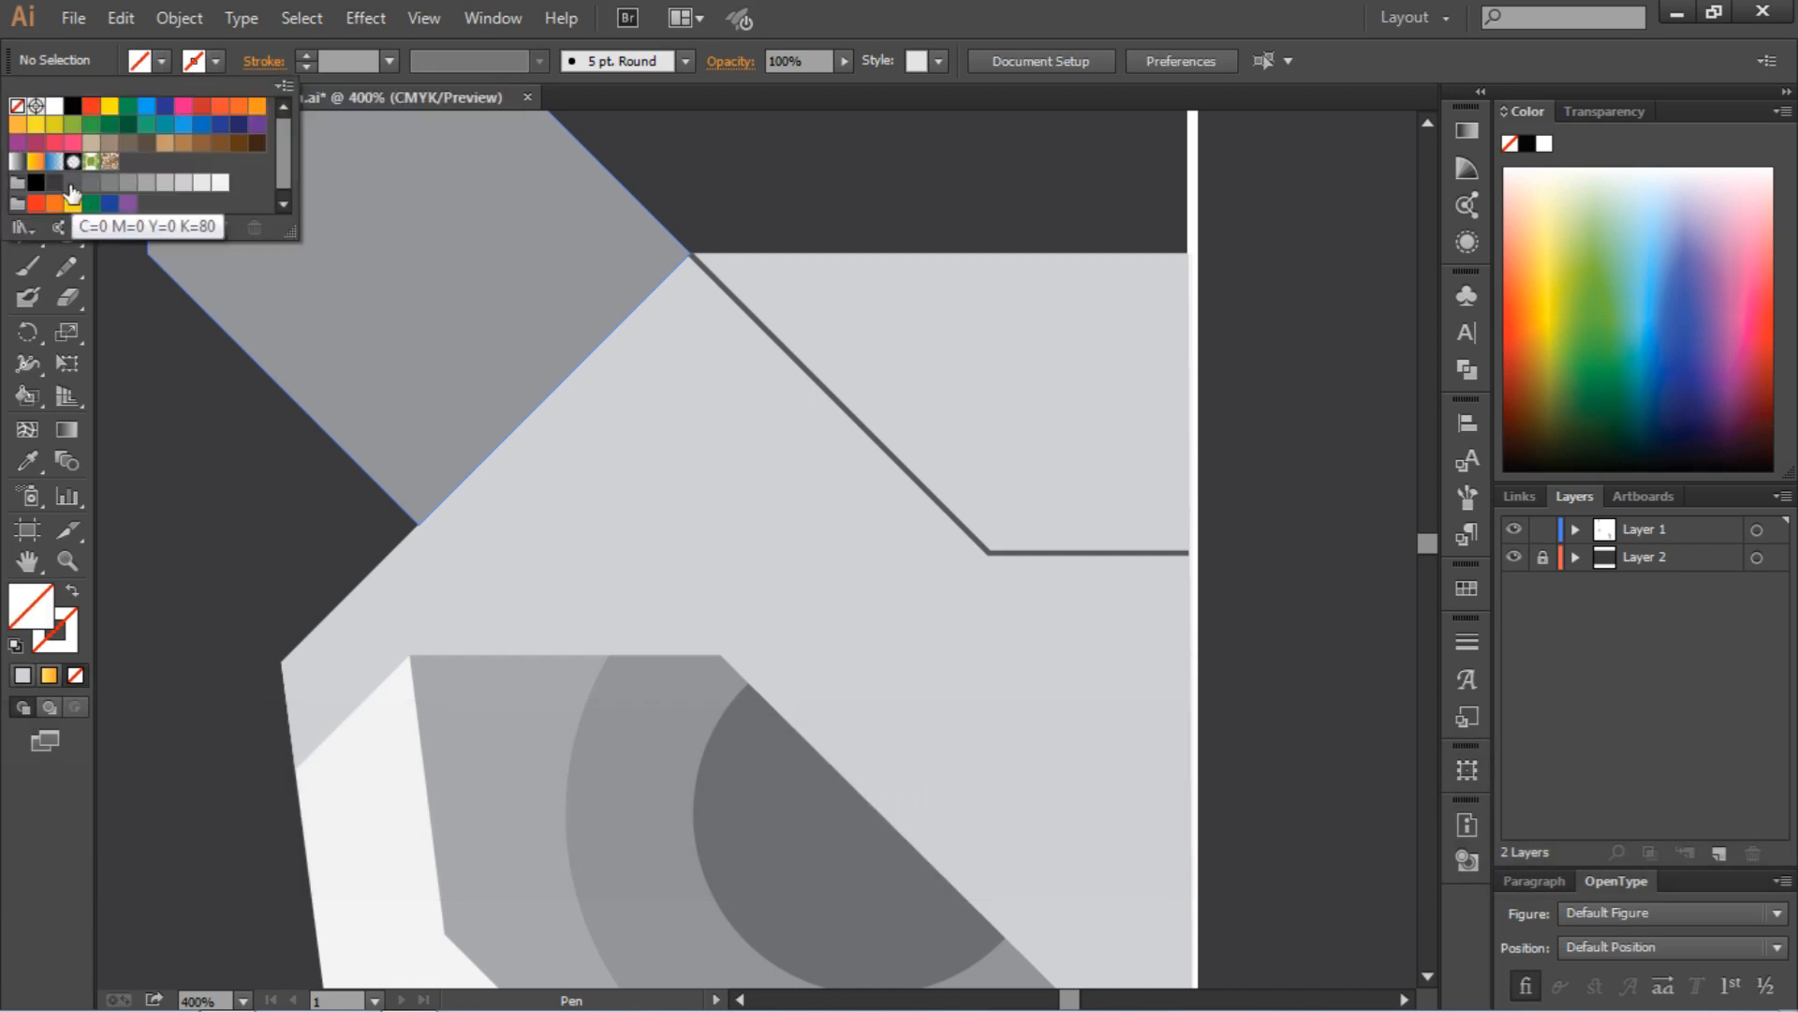
pyautogui.click(72, 182)
pyautogui.click(902, 4)
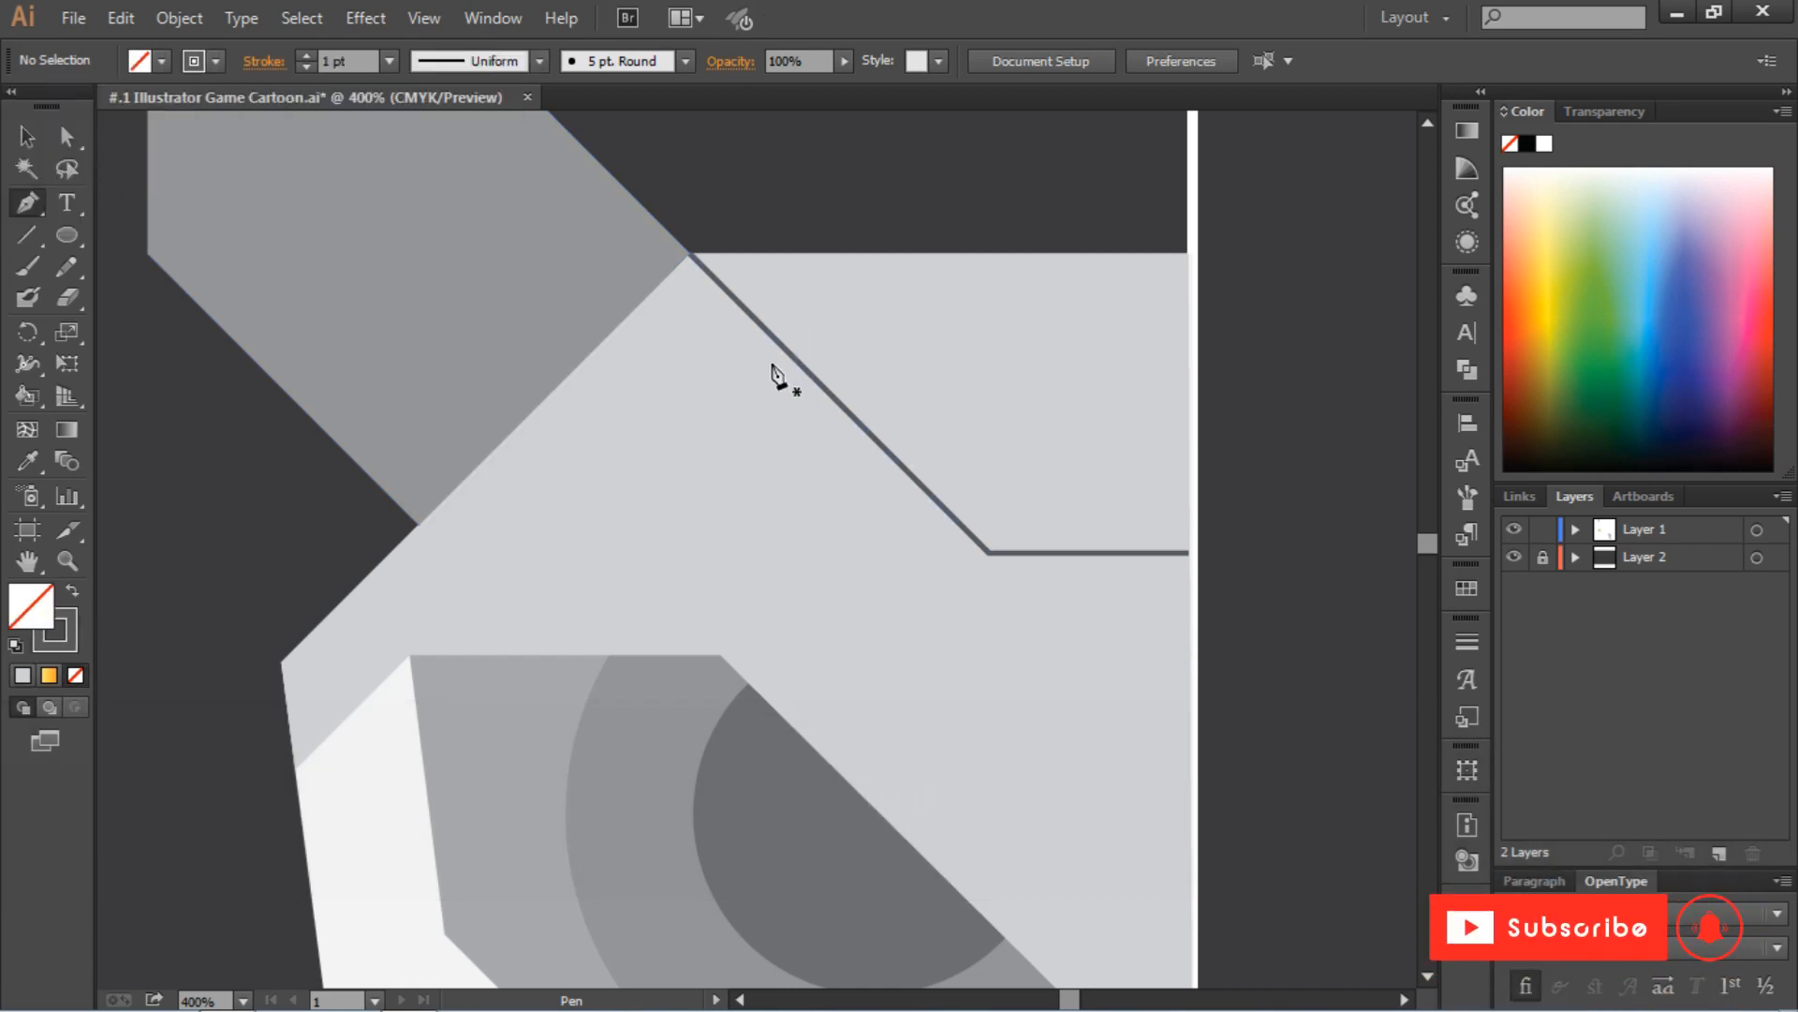
# Draw an open Pen path from the horn's lower base corner horizontally over the brow, diagonally down about 87 px, and horizontally to the guide line
pyautogui.click(418, 525)
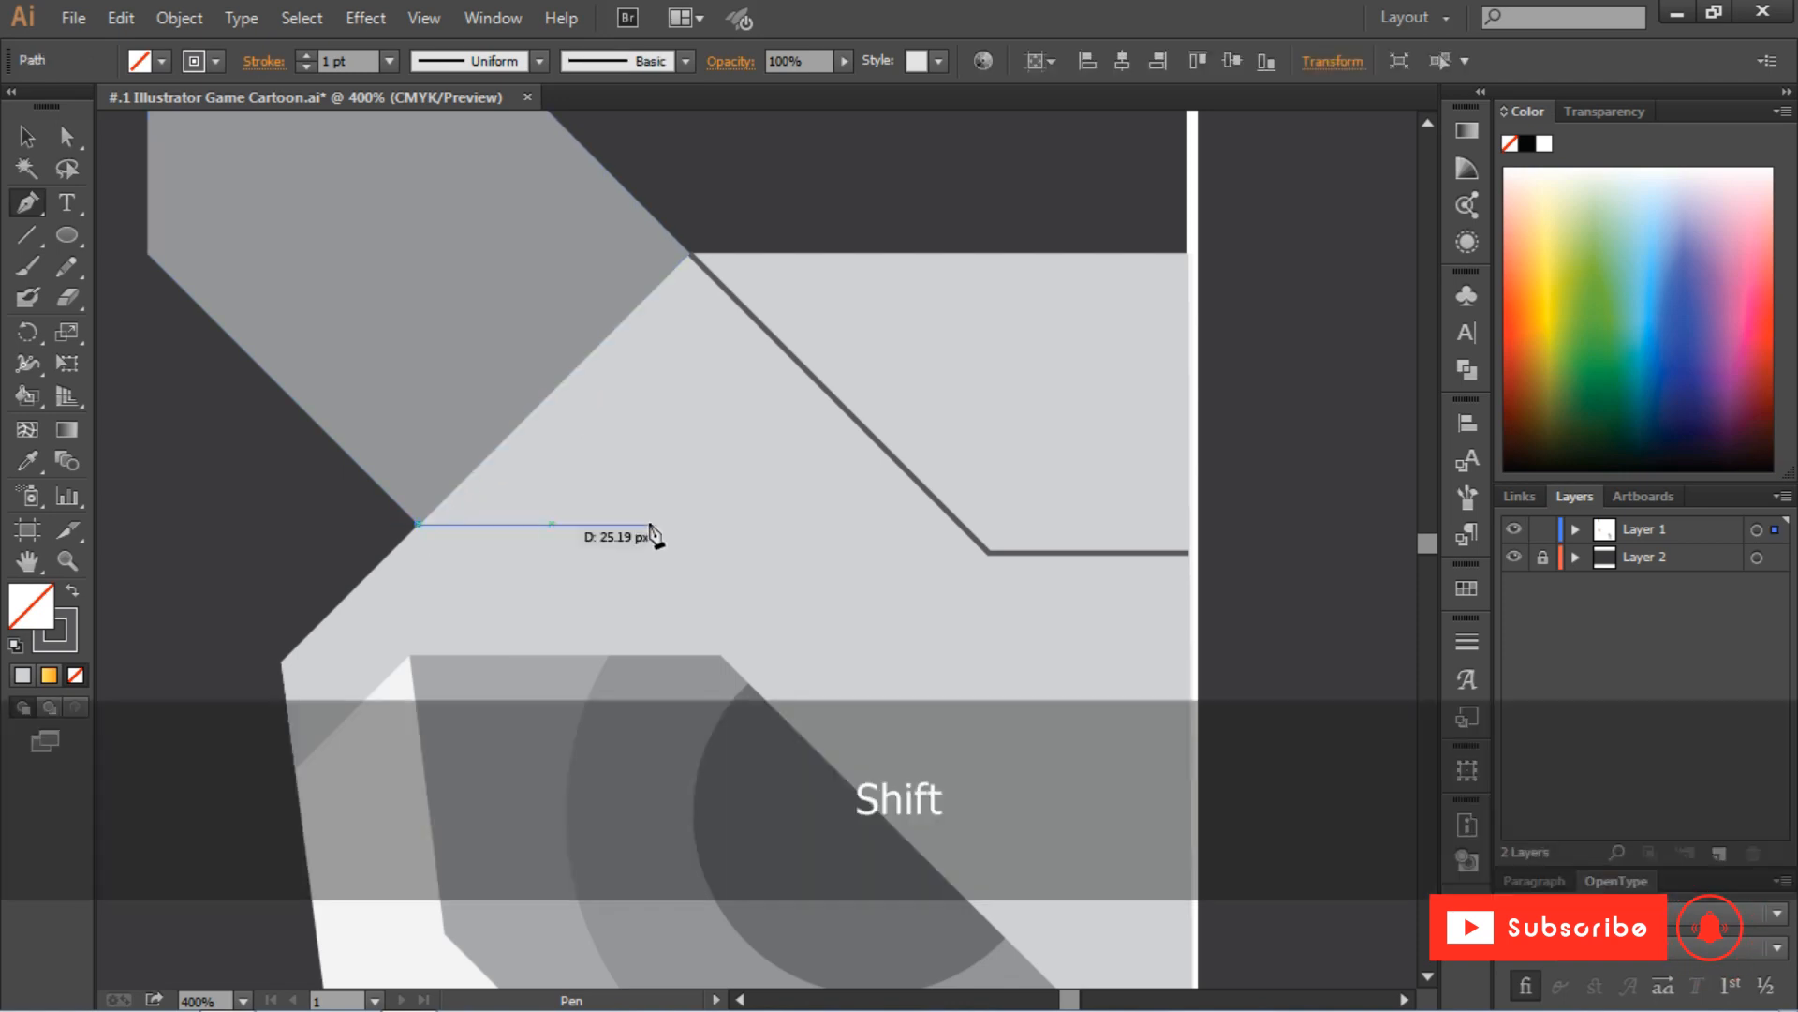
pyautogui.click(776, 525)
pyautogui.scroll(-3, 936, 637)
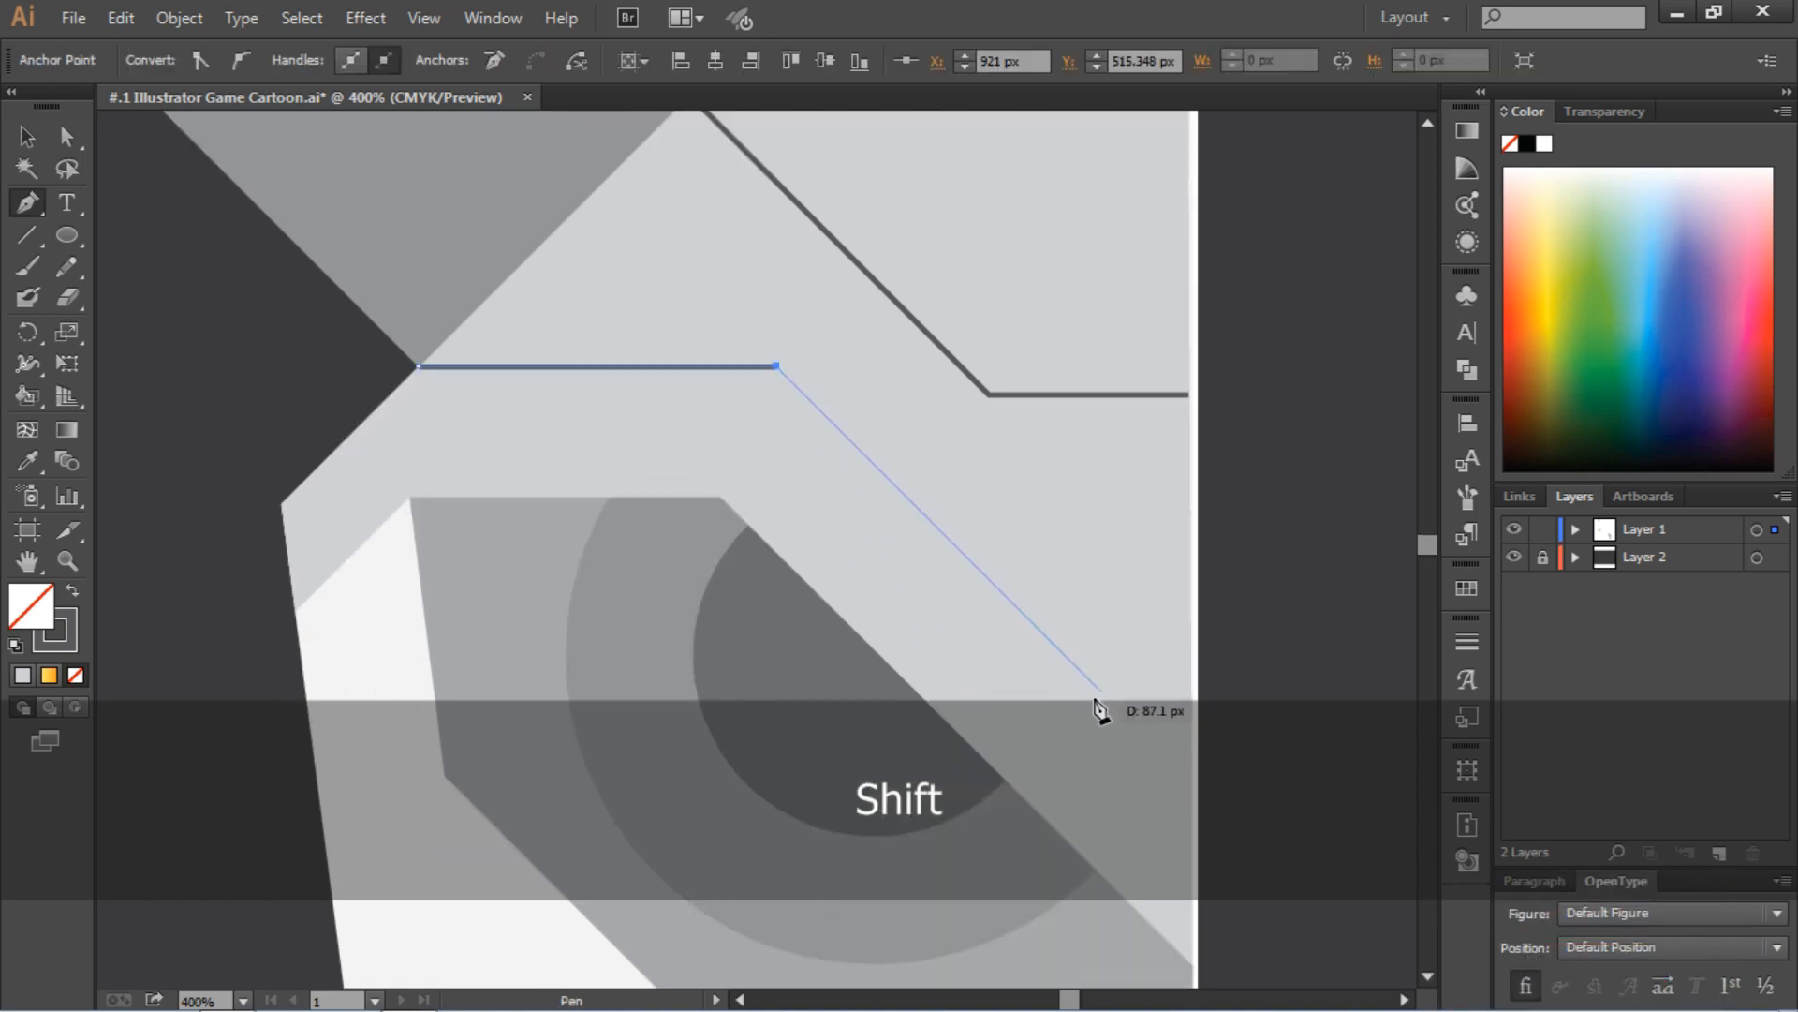
pyautogui.keyDown('shift'); pyautogui.click(1098, 690); pyautogui.keyUp('shift')
pyautogui.keyDown('shift'); pyautogui.click(1194, 690); pyautogui.keyUp('shift')
pyautogui.press('p')
pyautogui.hotkey('ctrl', '-')
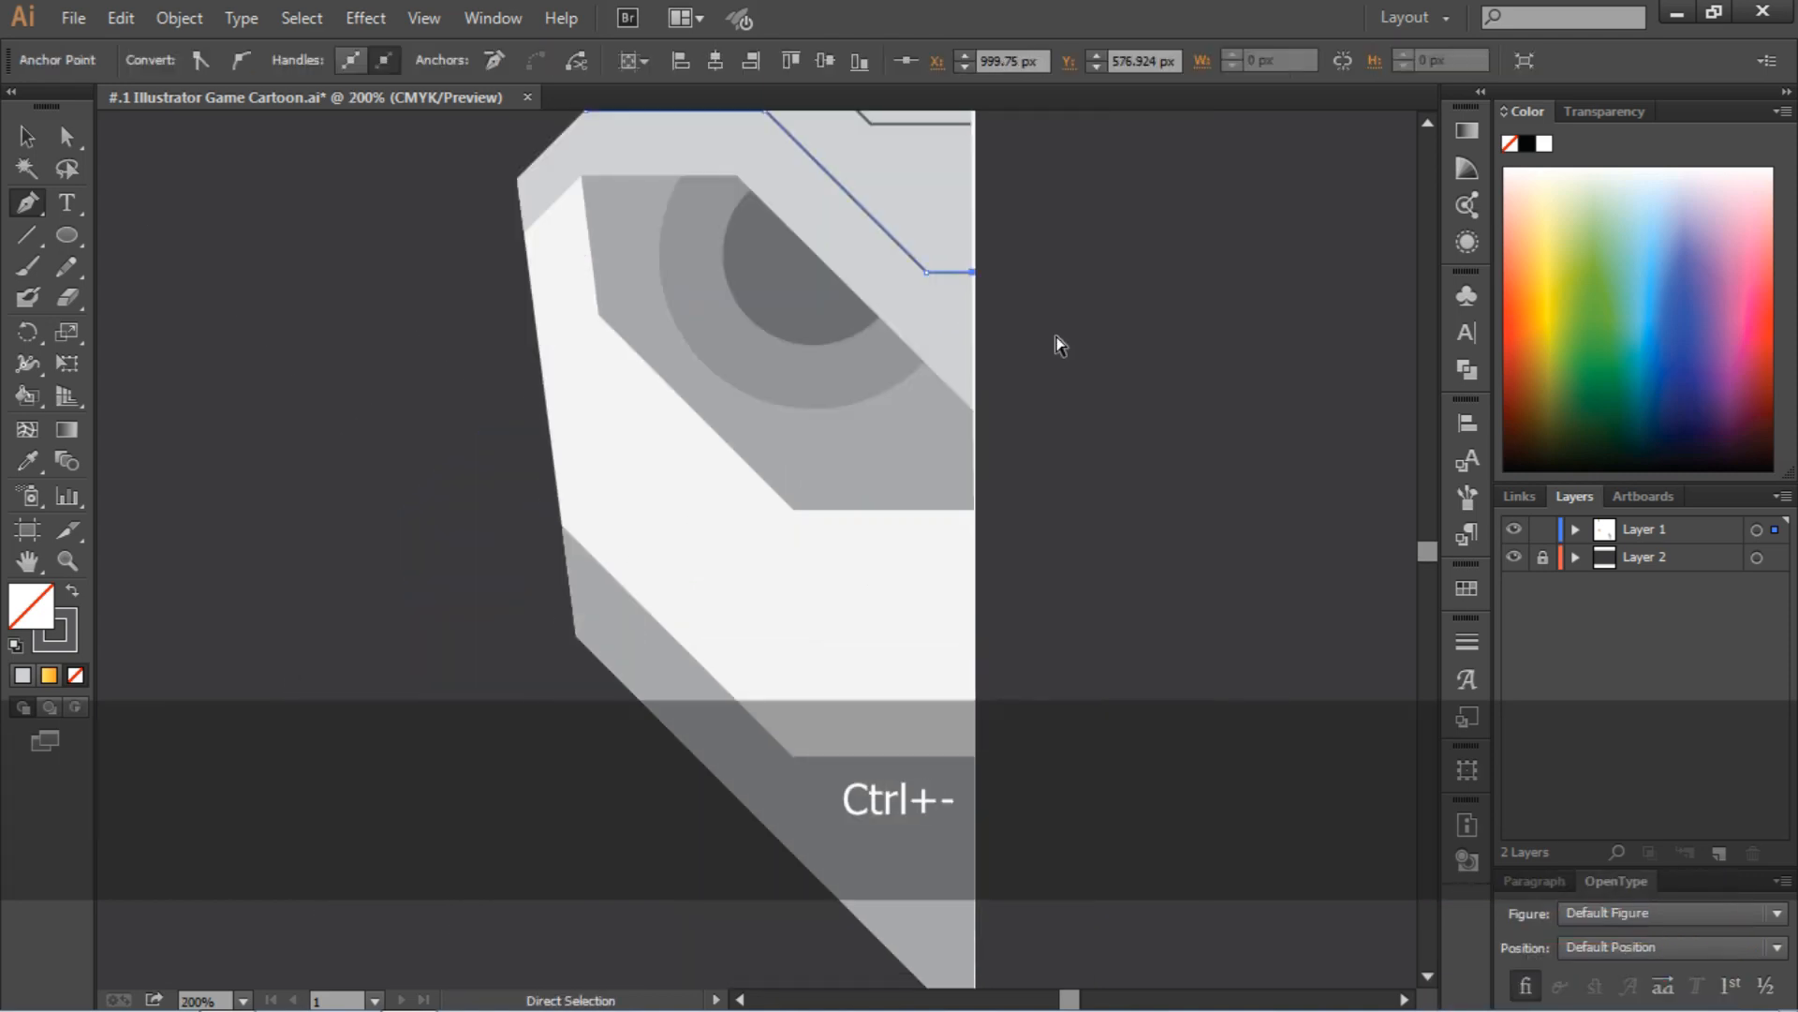
pyautogui.hotkey('ctrl', '-')
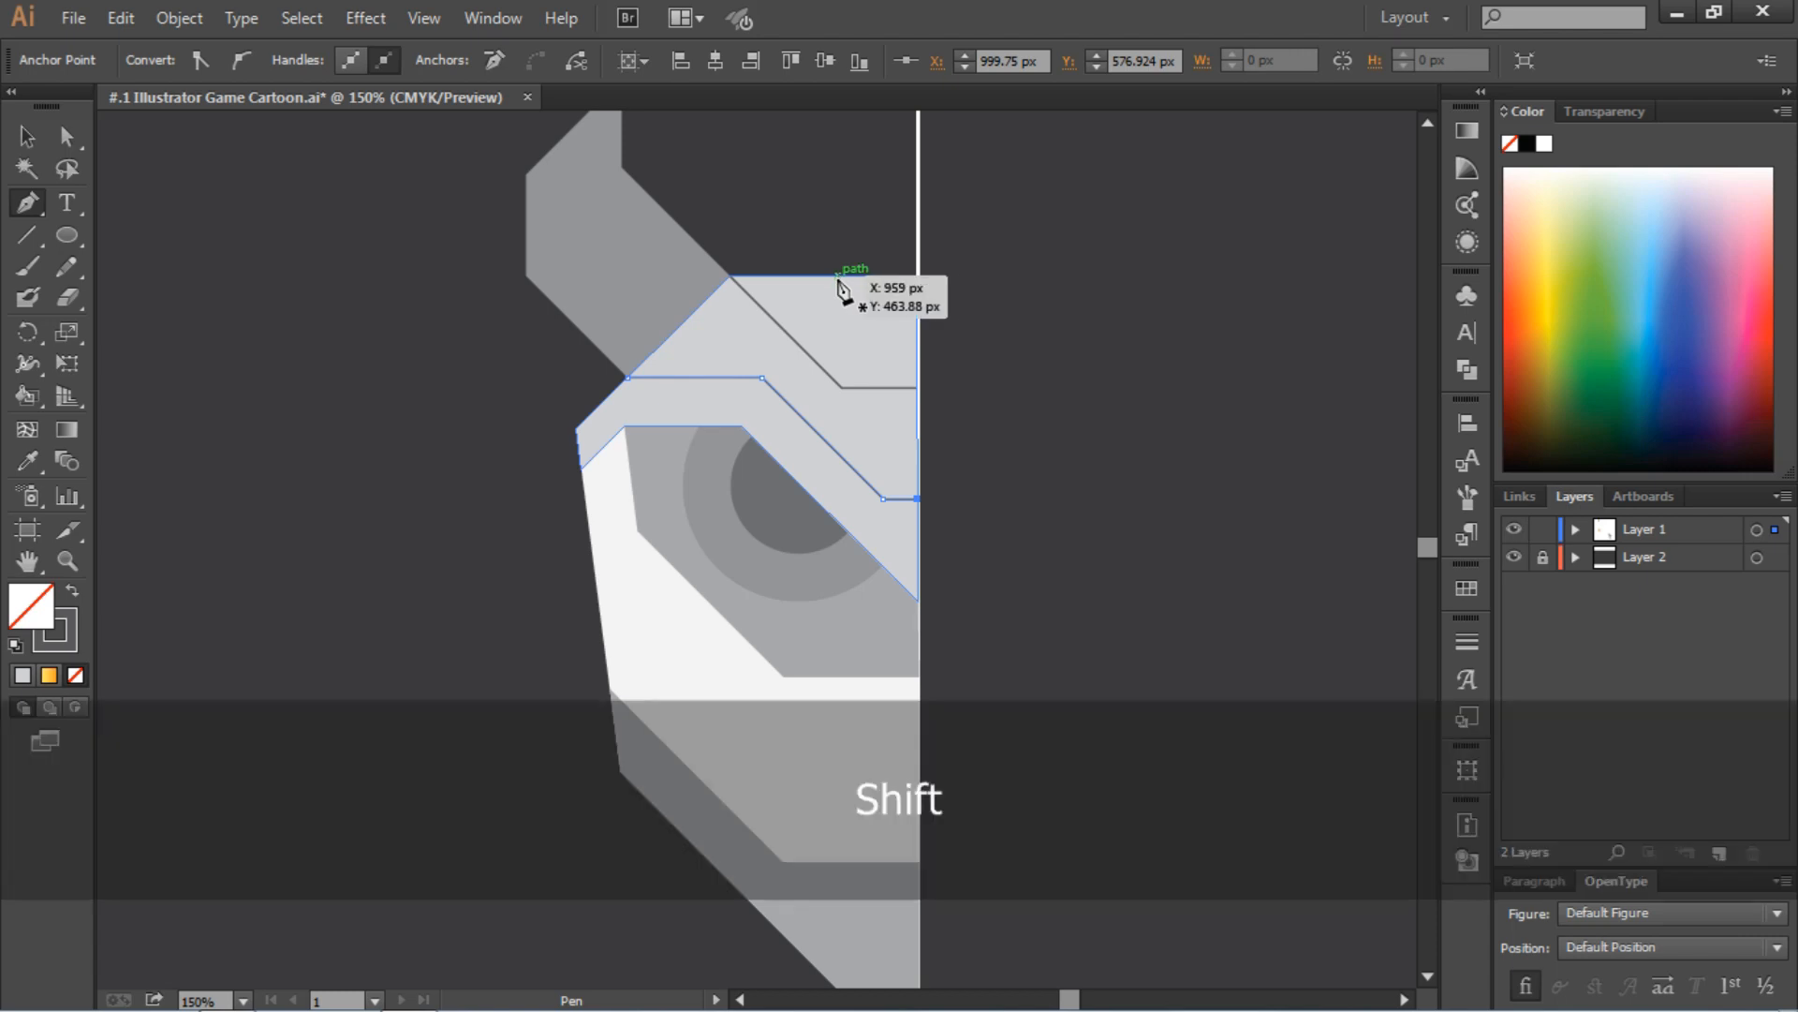
# Draw a diagonal line about 40 px long from the forehead's top edge down to the guide line and end the path
pyautogui.keyDown('shift'); pyautogui.click(837, 275); pyautogui.keyUp('shift')
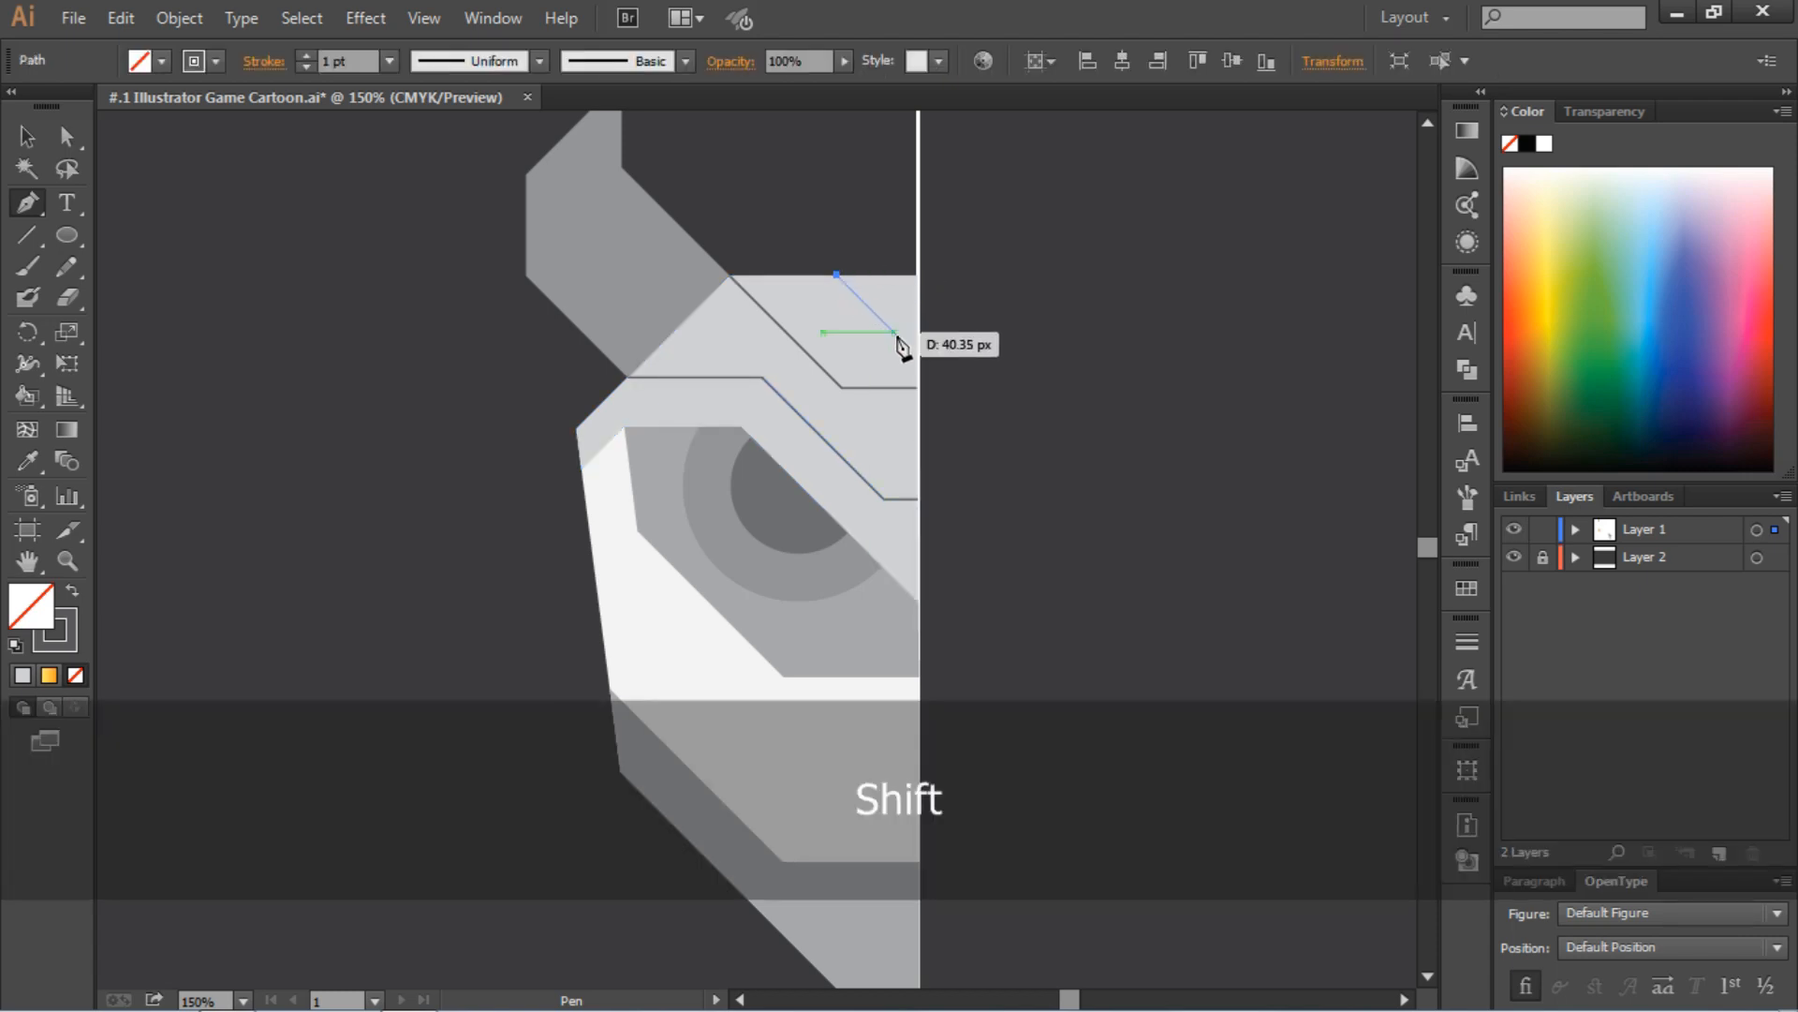
pyautogui.hotkey('ctrl', 'z')
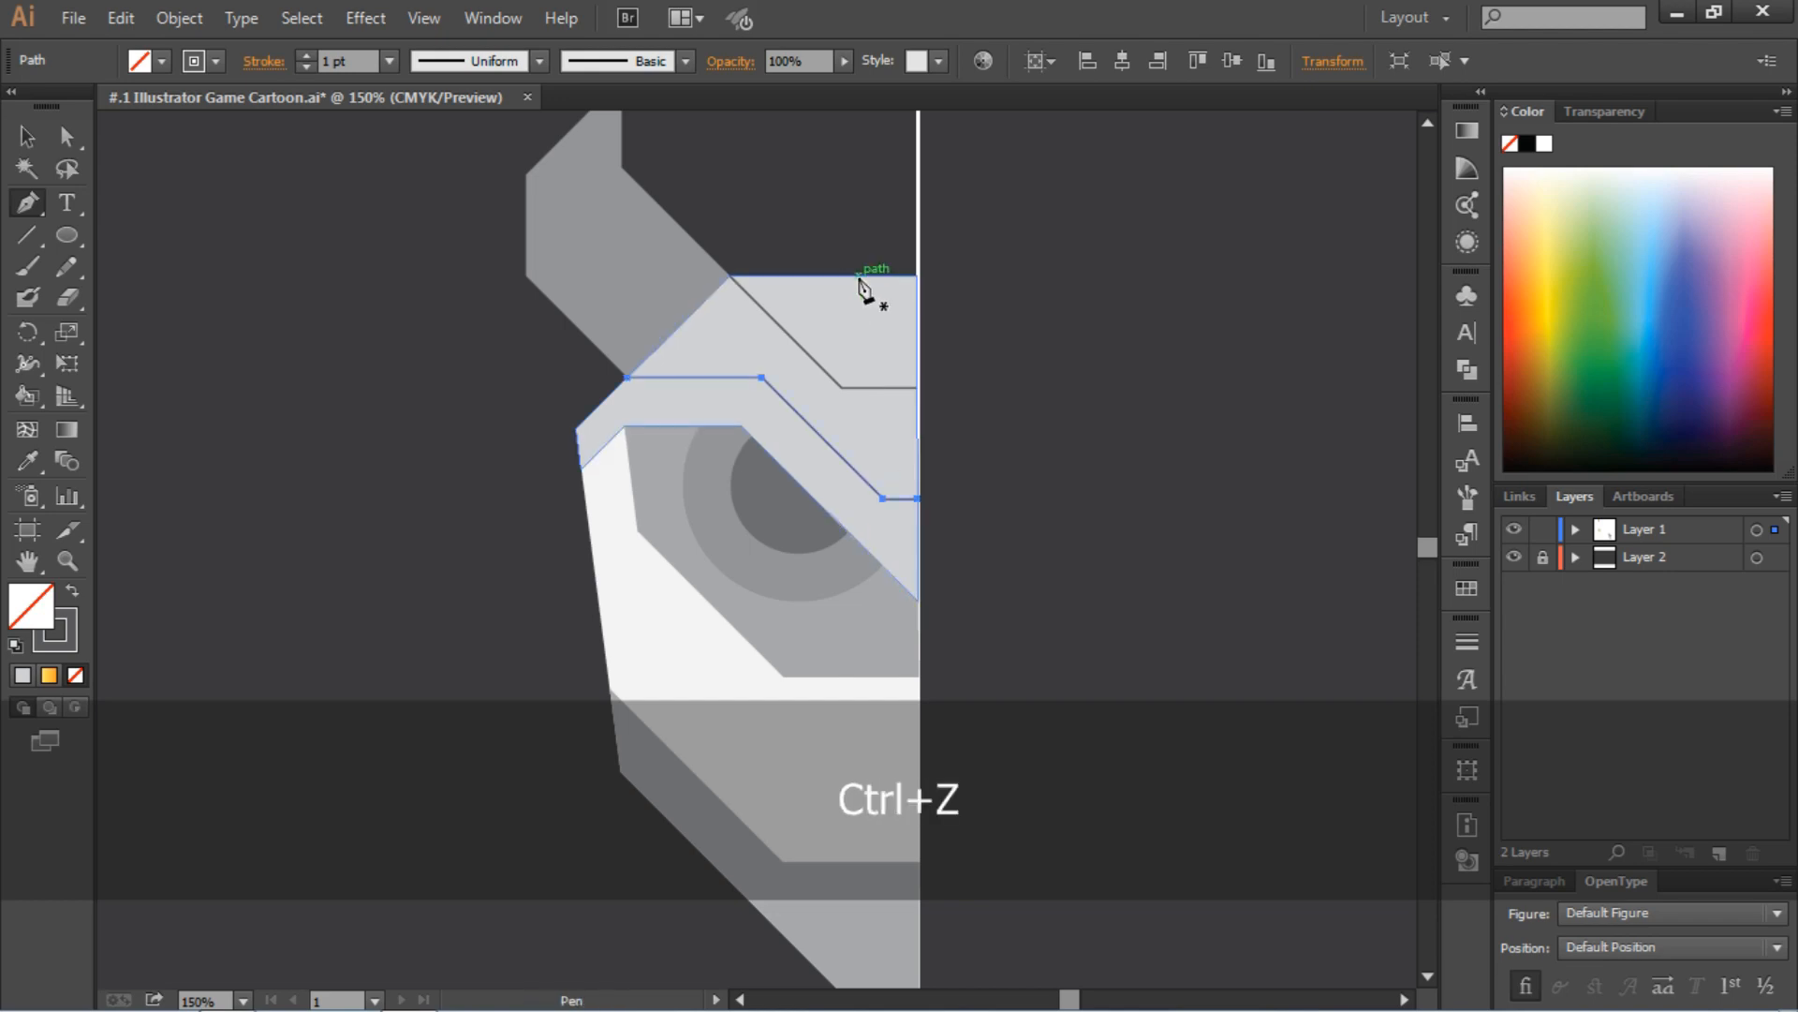
pyautogui.keyDown('shift'); pyautogui.click(860, 275); pyautogui.keyUp('shift')
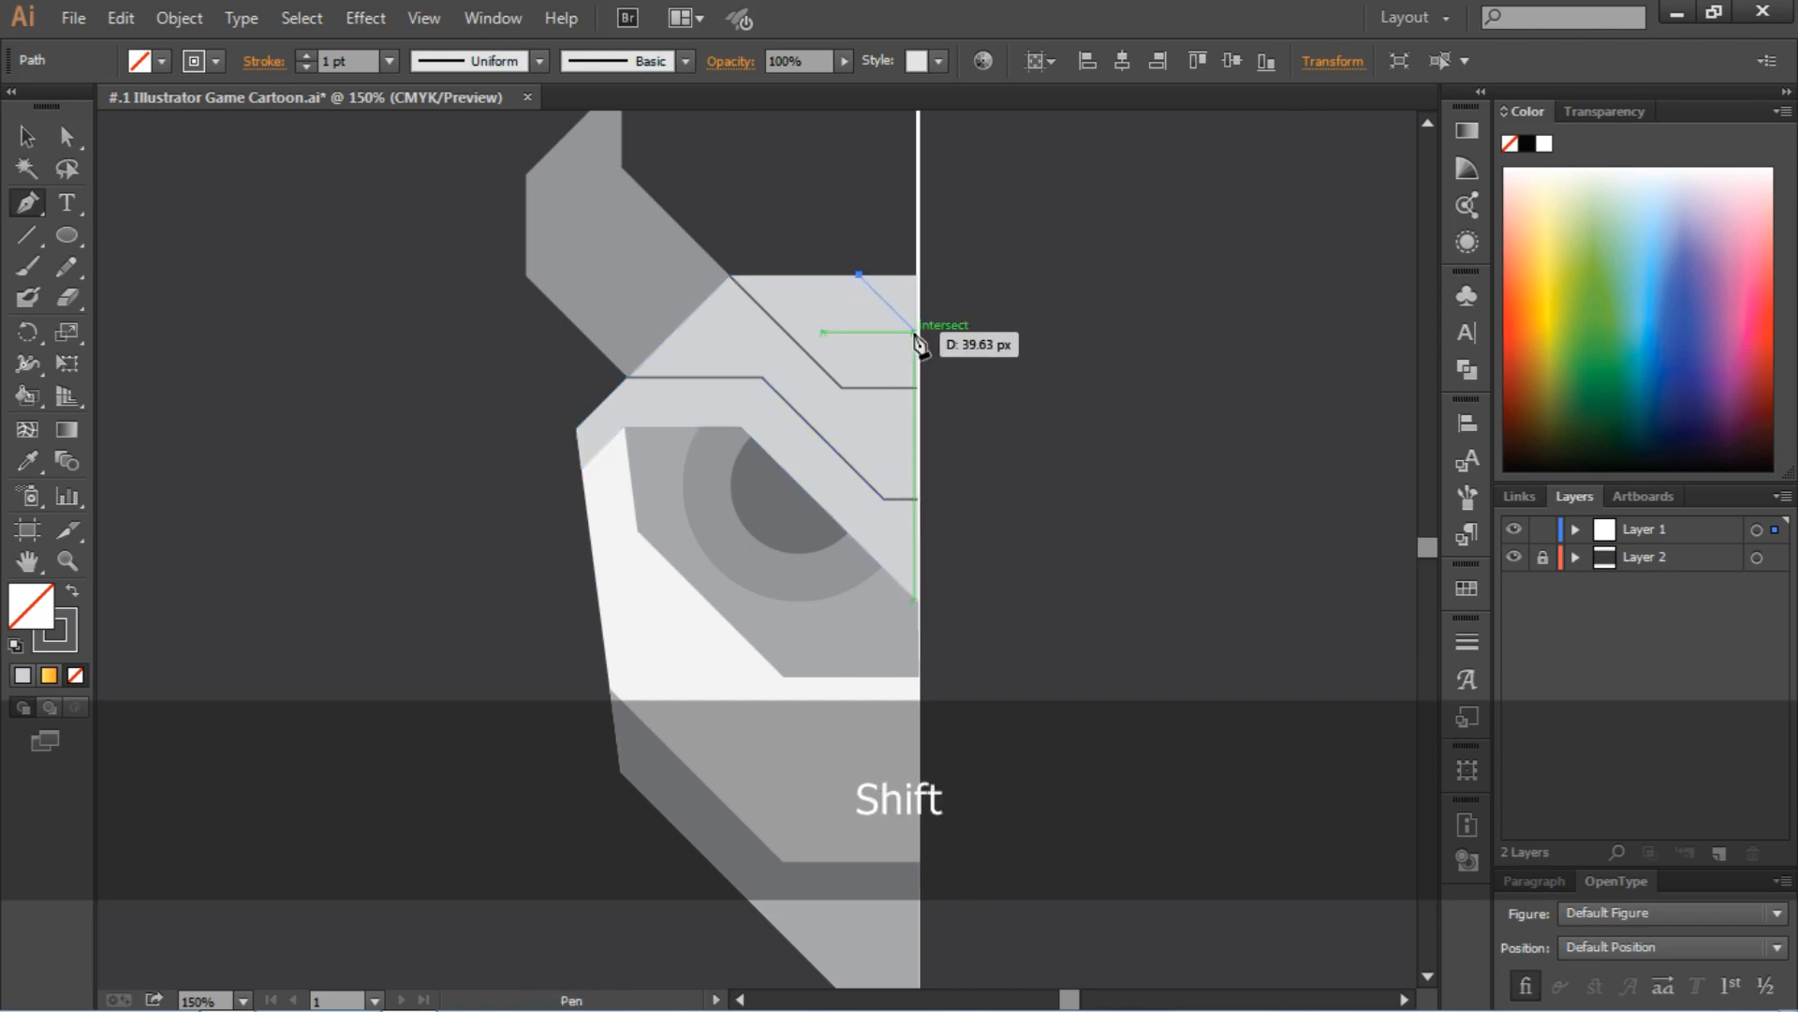
pyautogui.keyDown('shift'); pyautogui.click(915, 330); pyautogui.keyUp('shift')
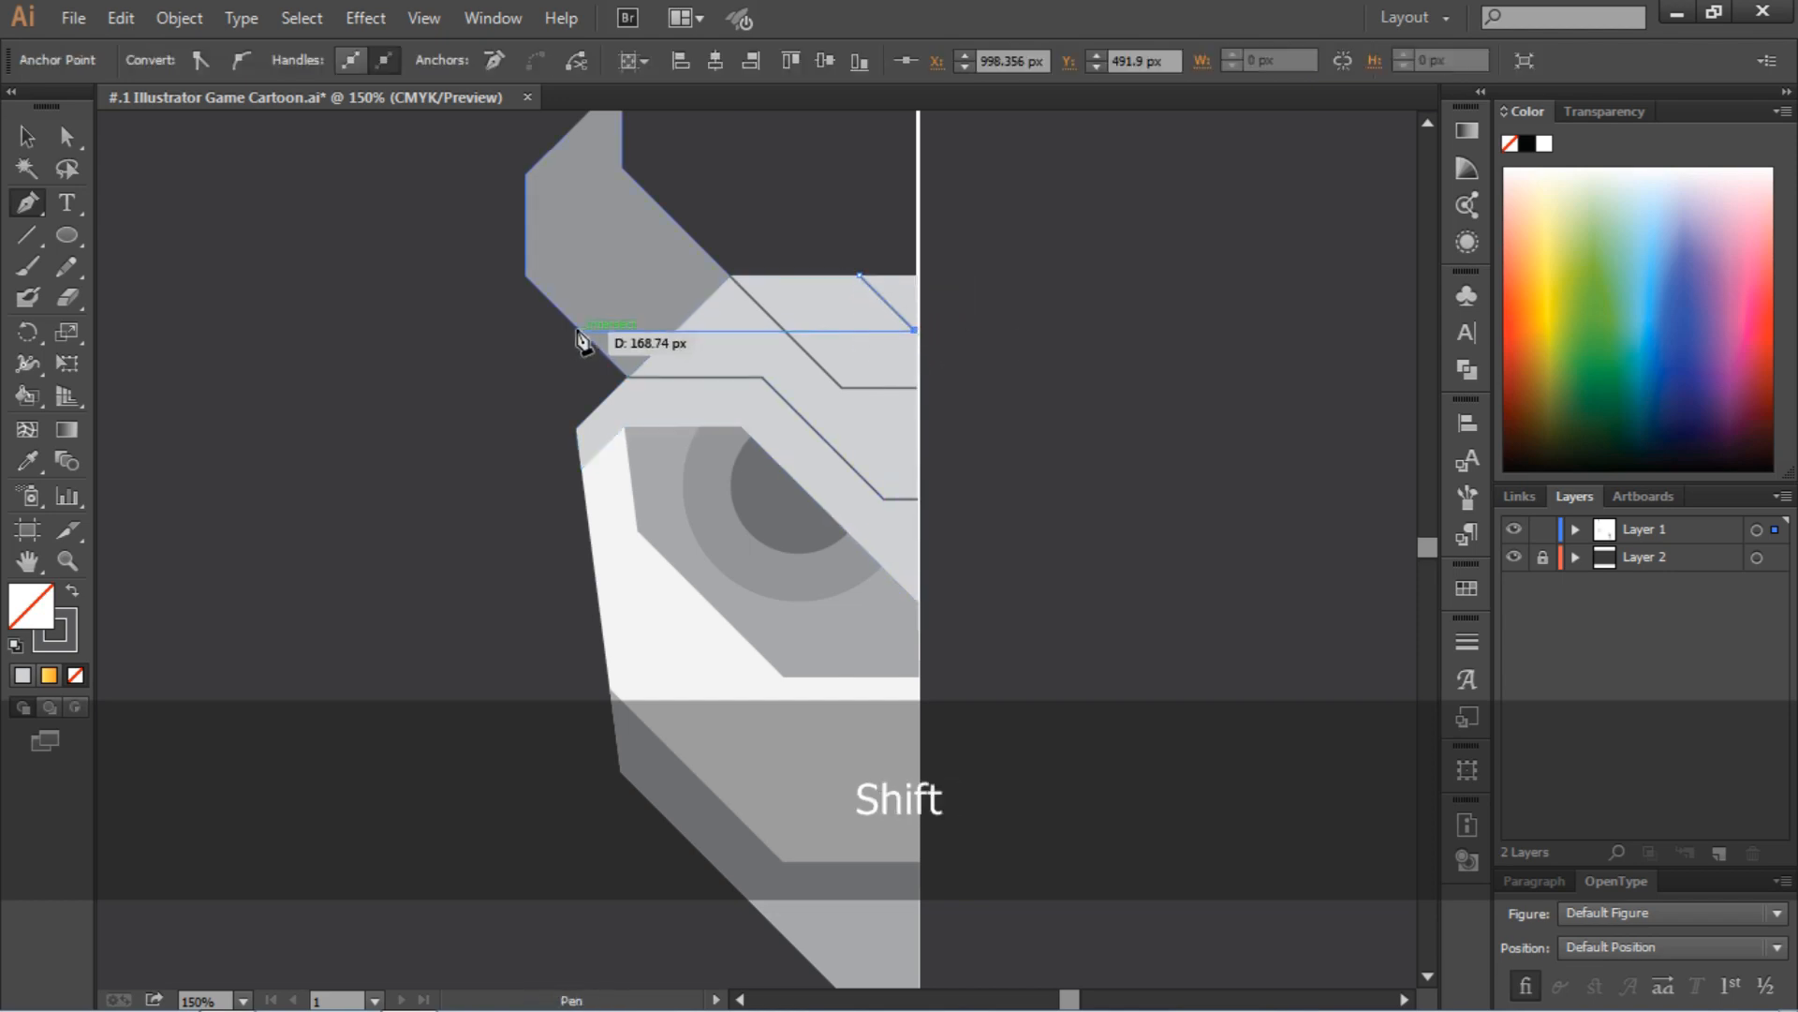
pyautogui.press('p')
# Draw an open cheek path from the face's outer edge diagonally down below the eye, ending in a horizontal segment about 73 px long at the guide line
pyautogui.scroll(-3, 308, 266)
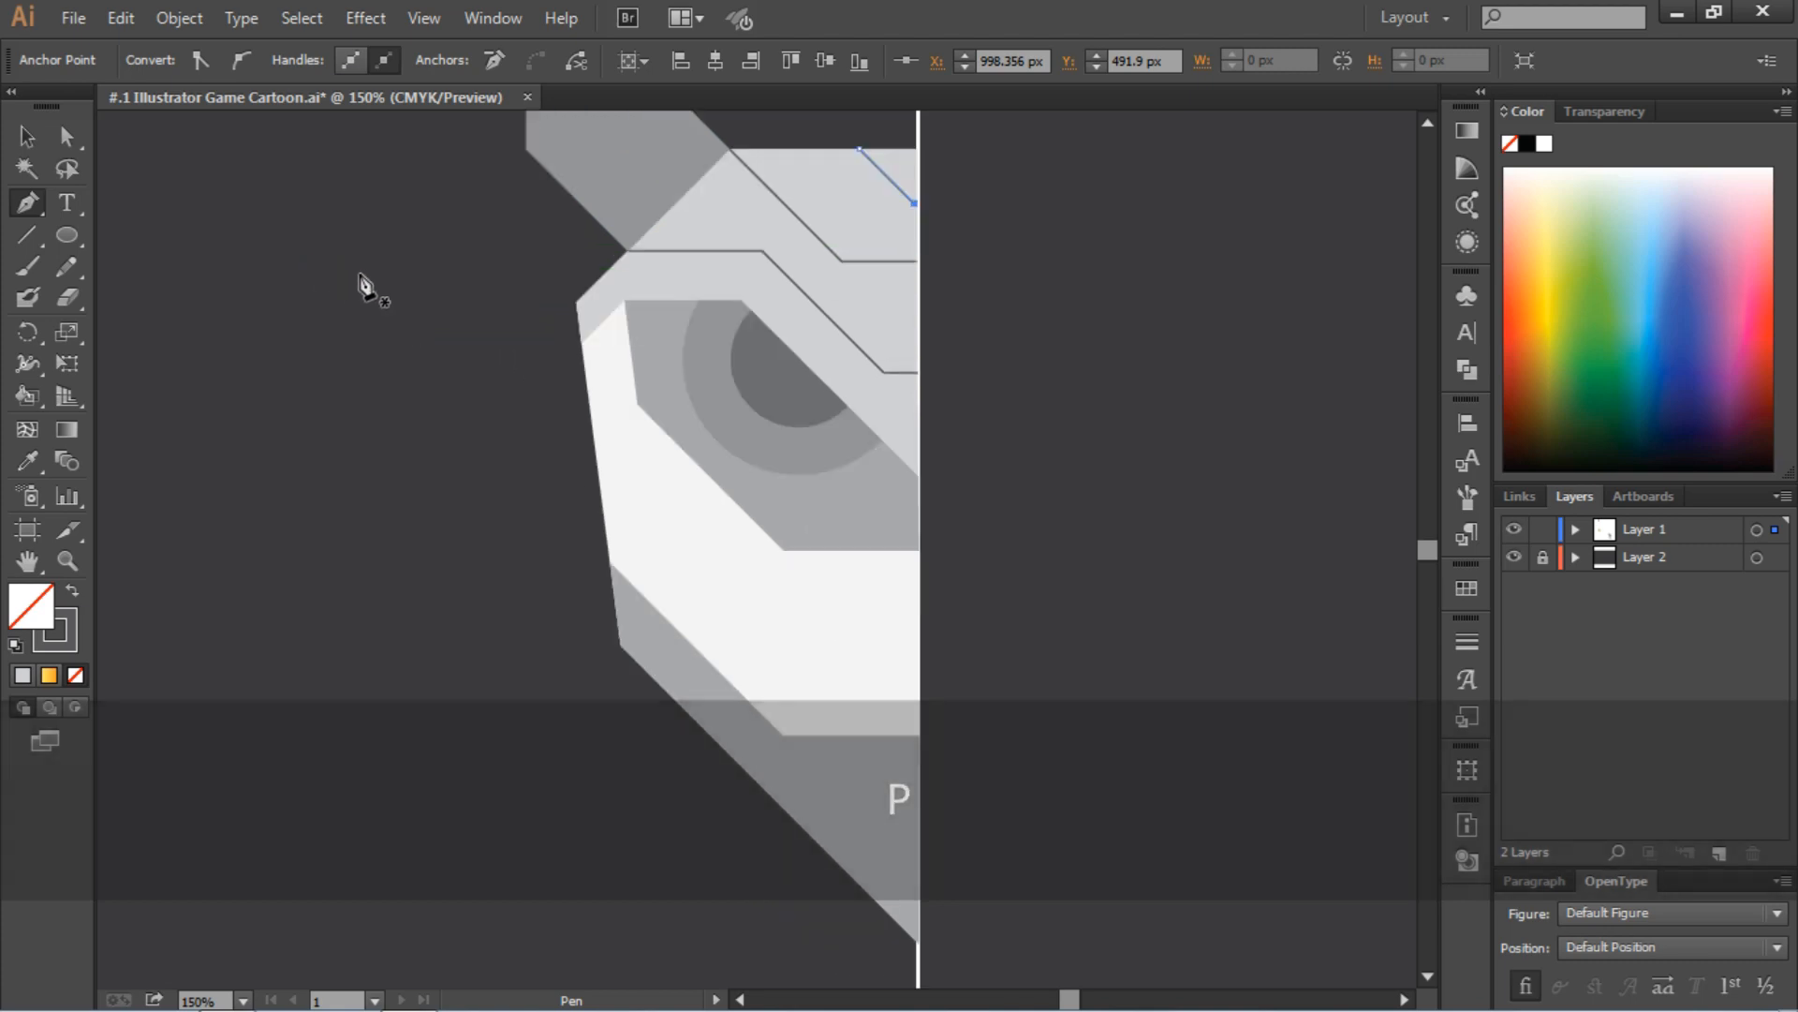
pyautogui.scroll(-3, 614, 514)
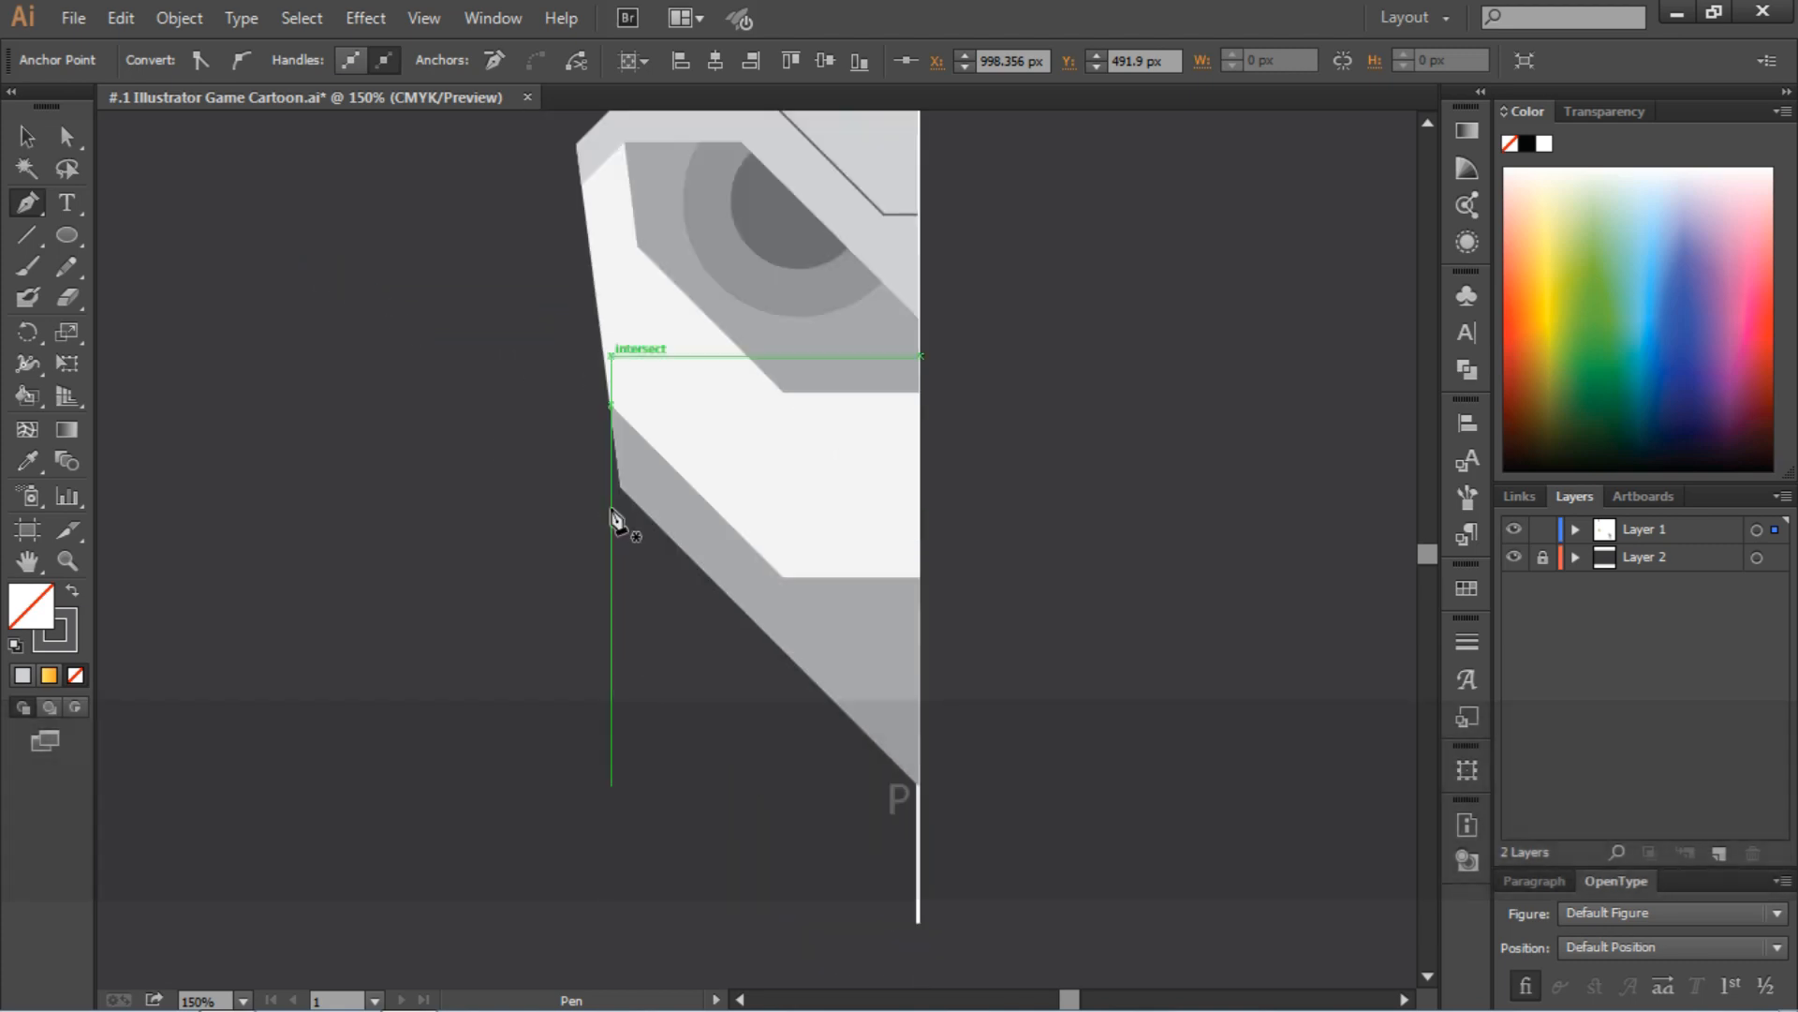
pyautogui.click(589, 251)
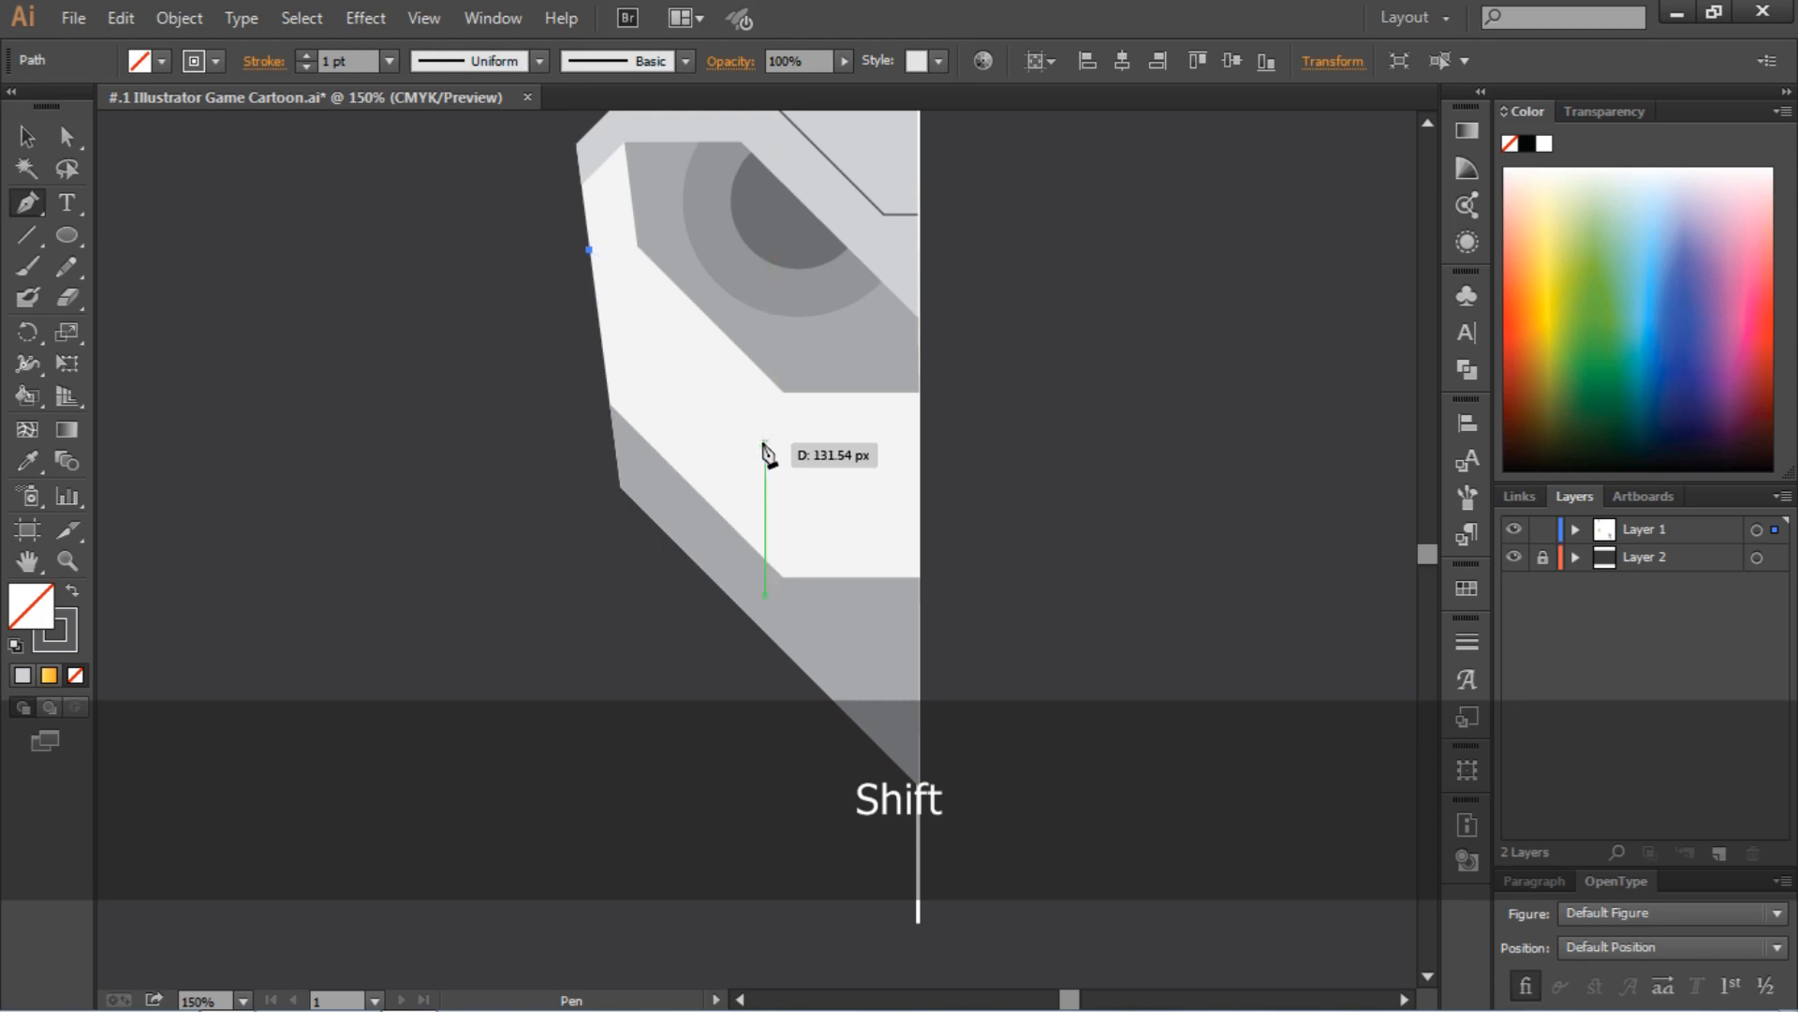
pyautogui.keyDown('shift'); pyautogui.click(774, 434); pyautogui.keyUp('shift')
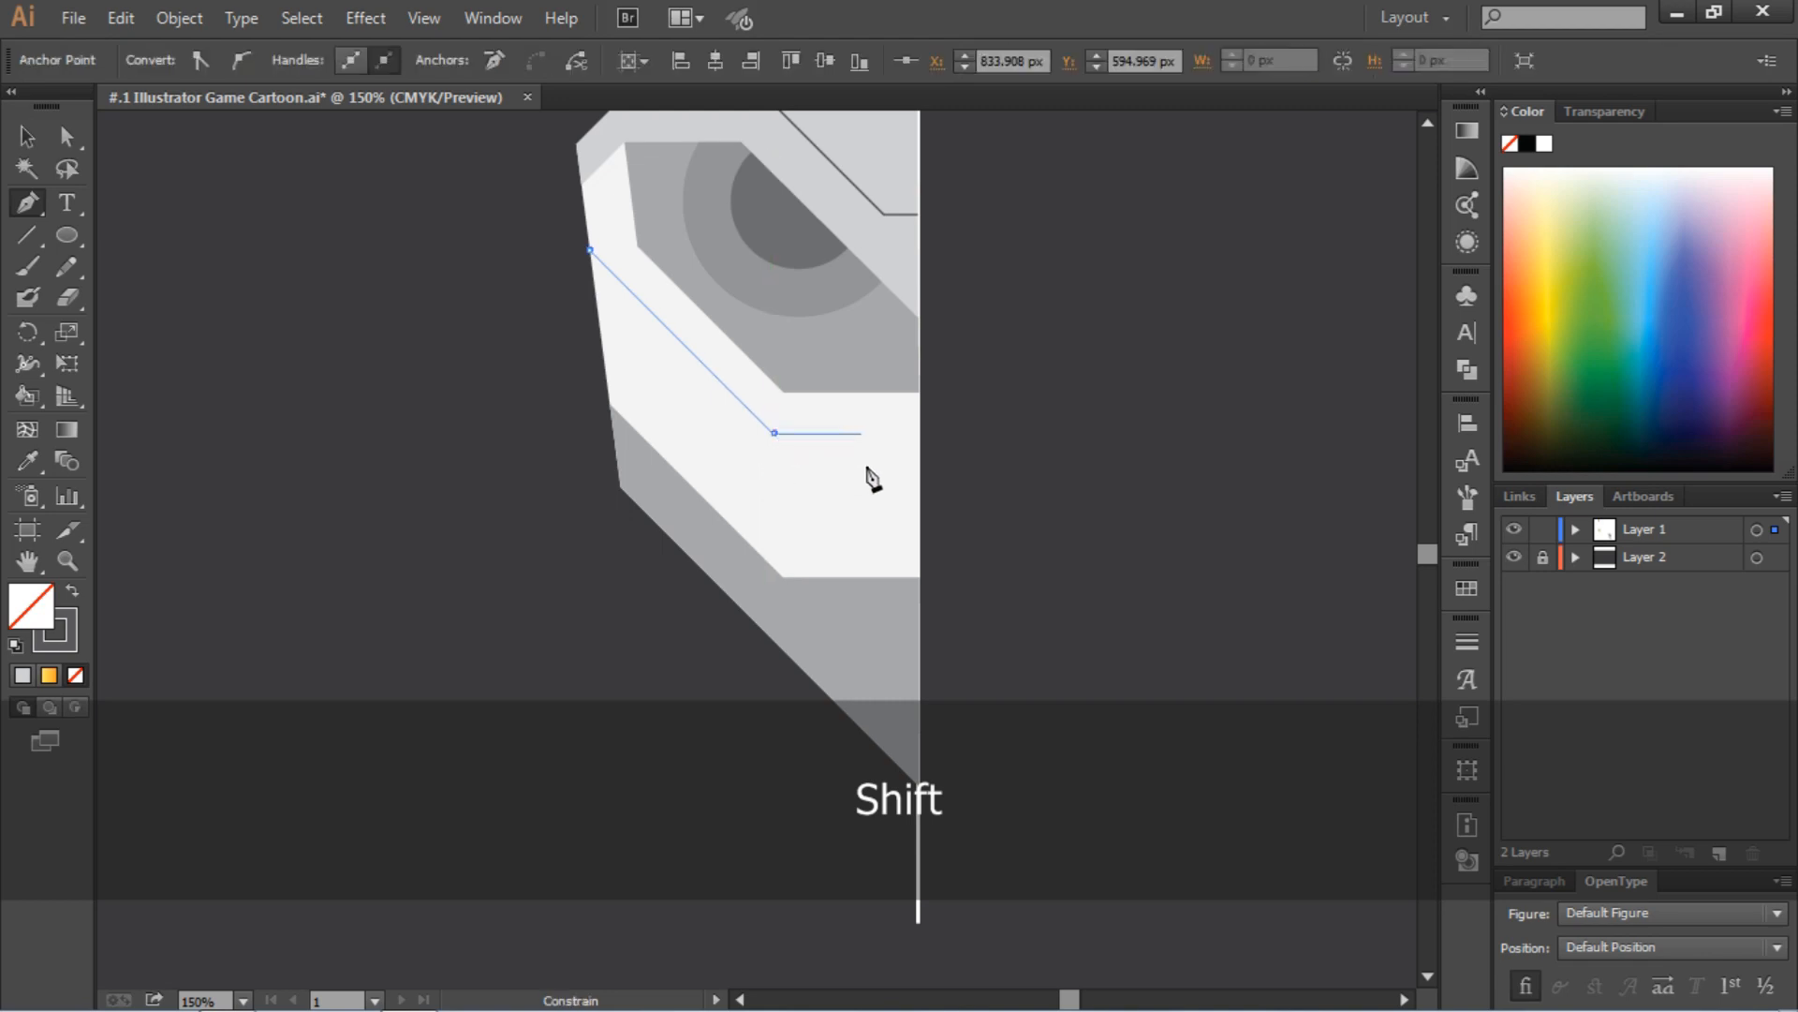
pyautogui.keyDown('shift'); pyautogui.click(915, 460); pyautogui.keyUp('shift')
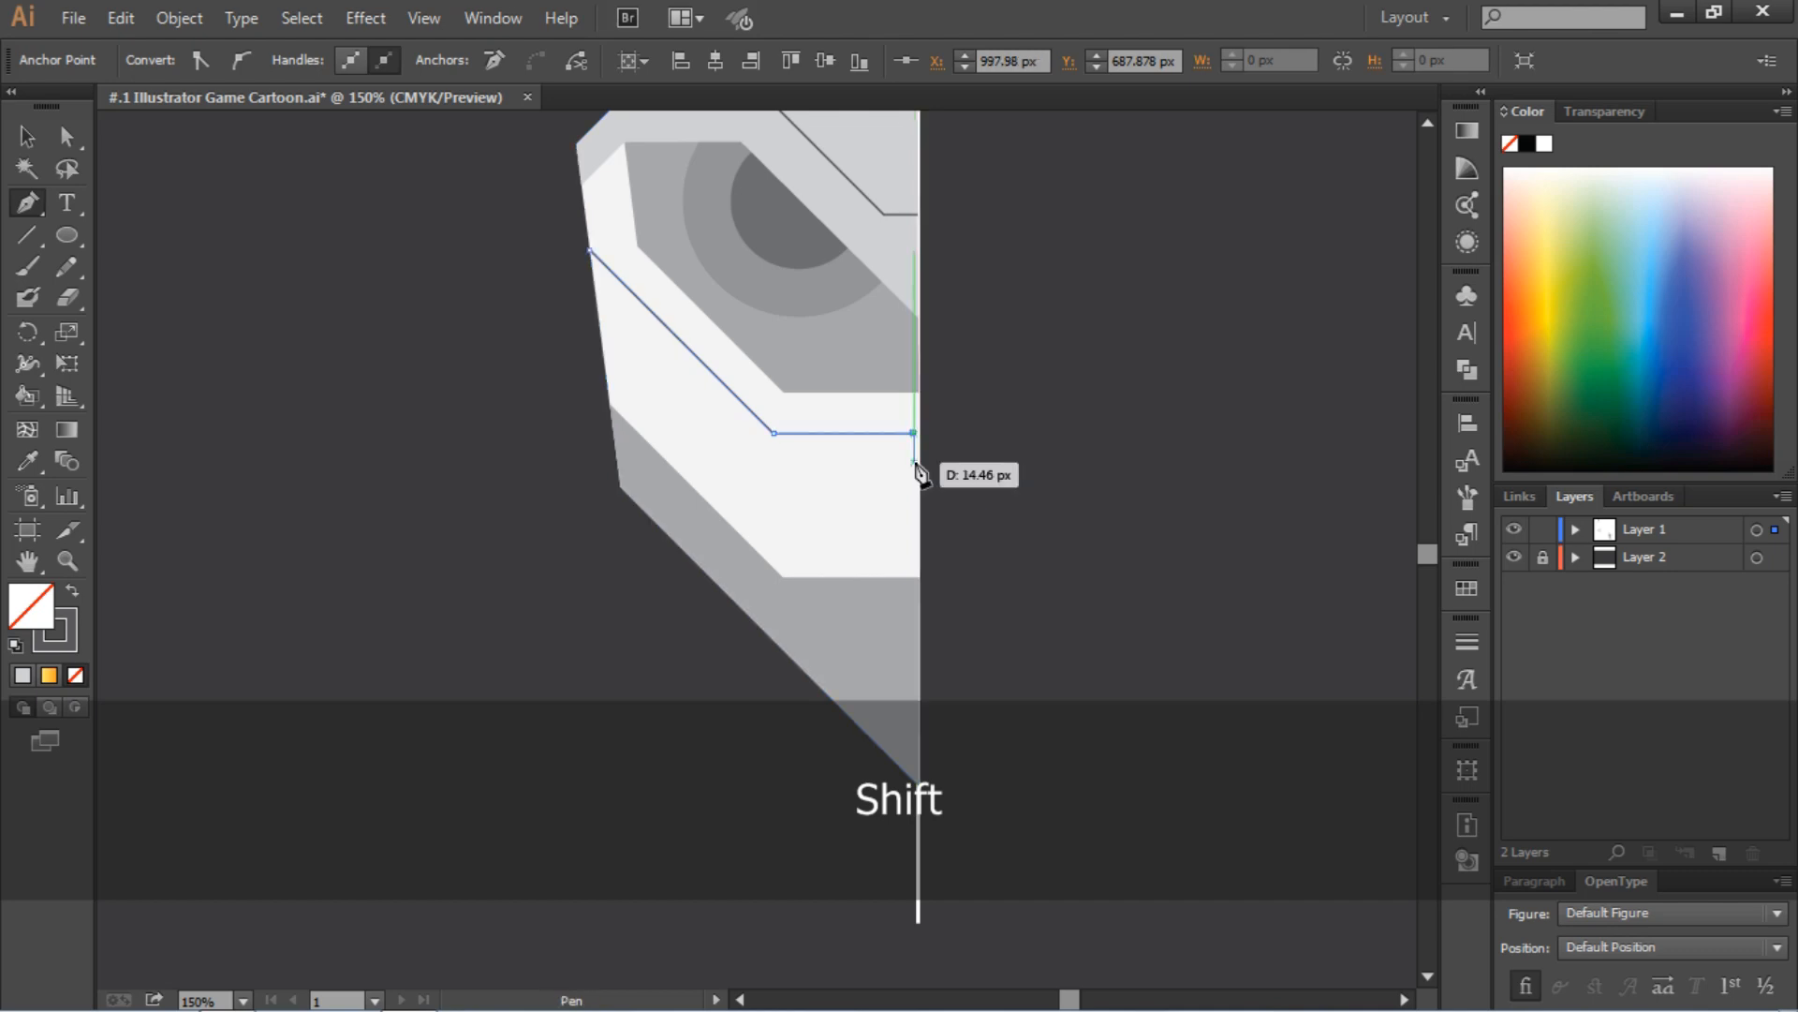
pyautogui.hotkey('ctrl', 'z')
pyautogui.keyDown('shift'); pyautogui.click(918, 442); pyautogui.keyUp('shift')
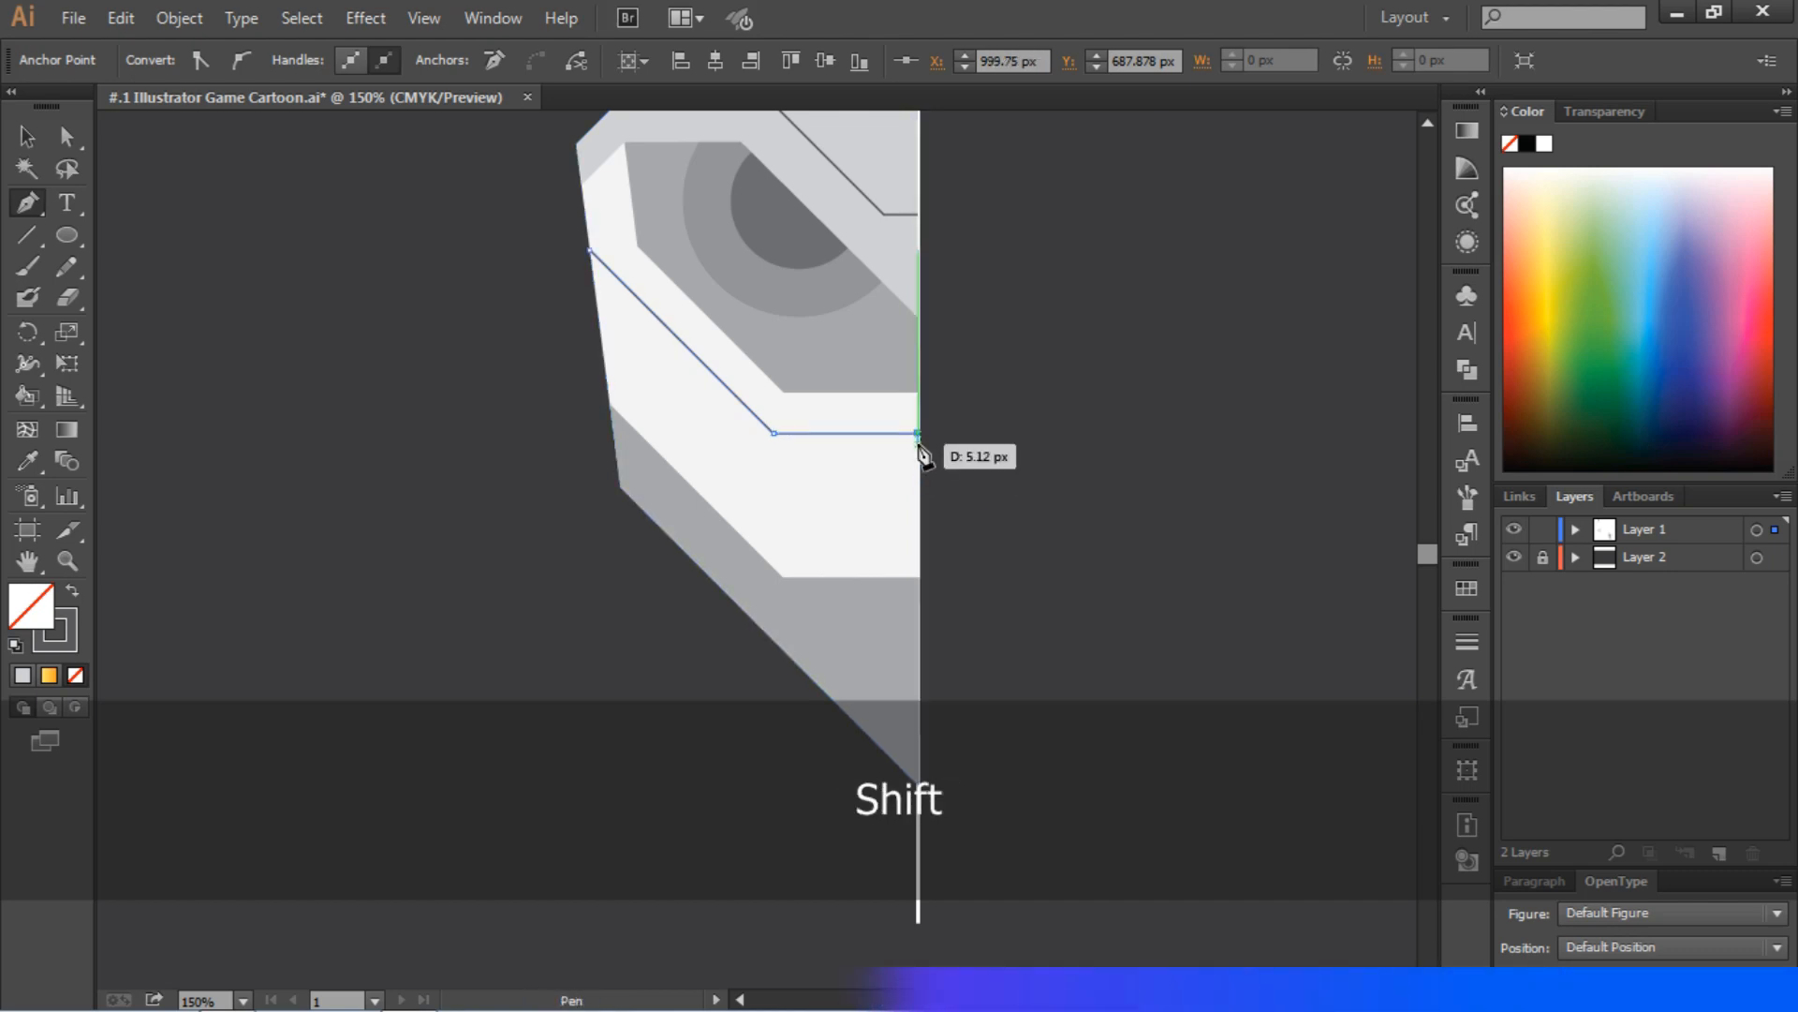
pyautogui.press('p')
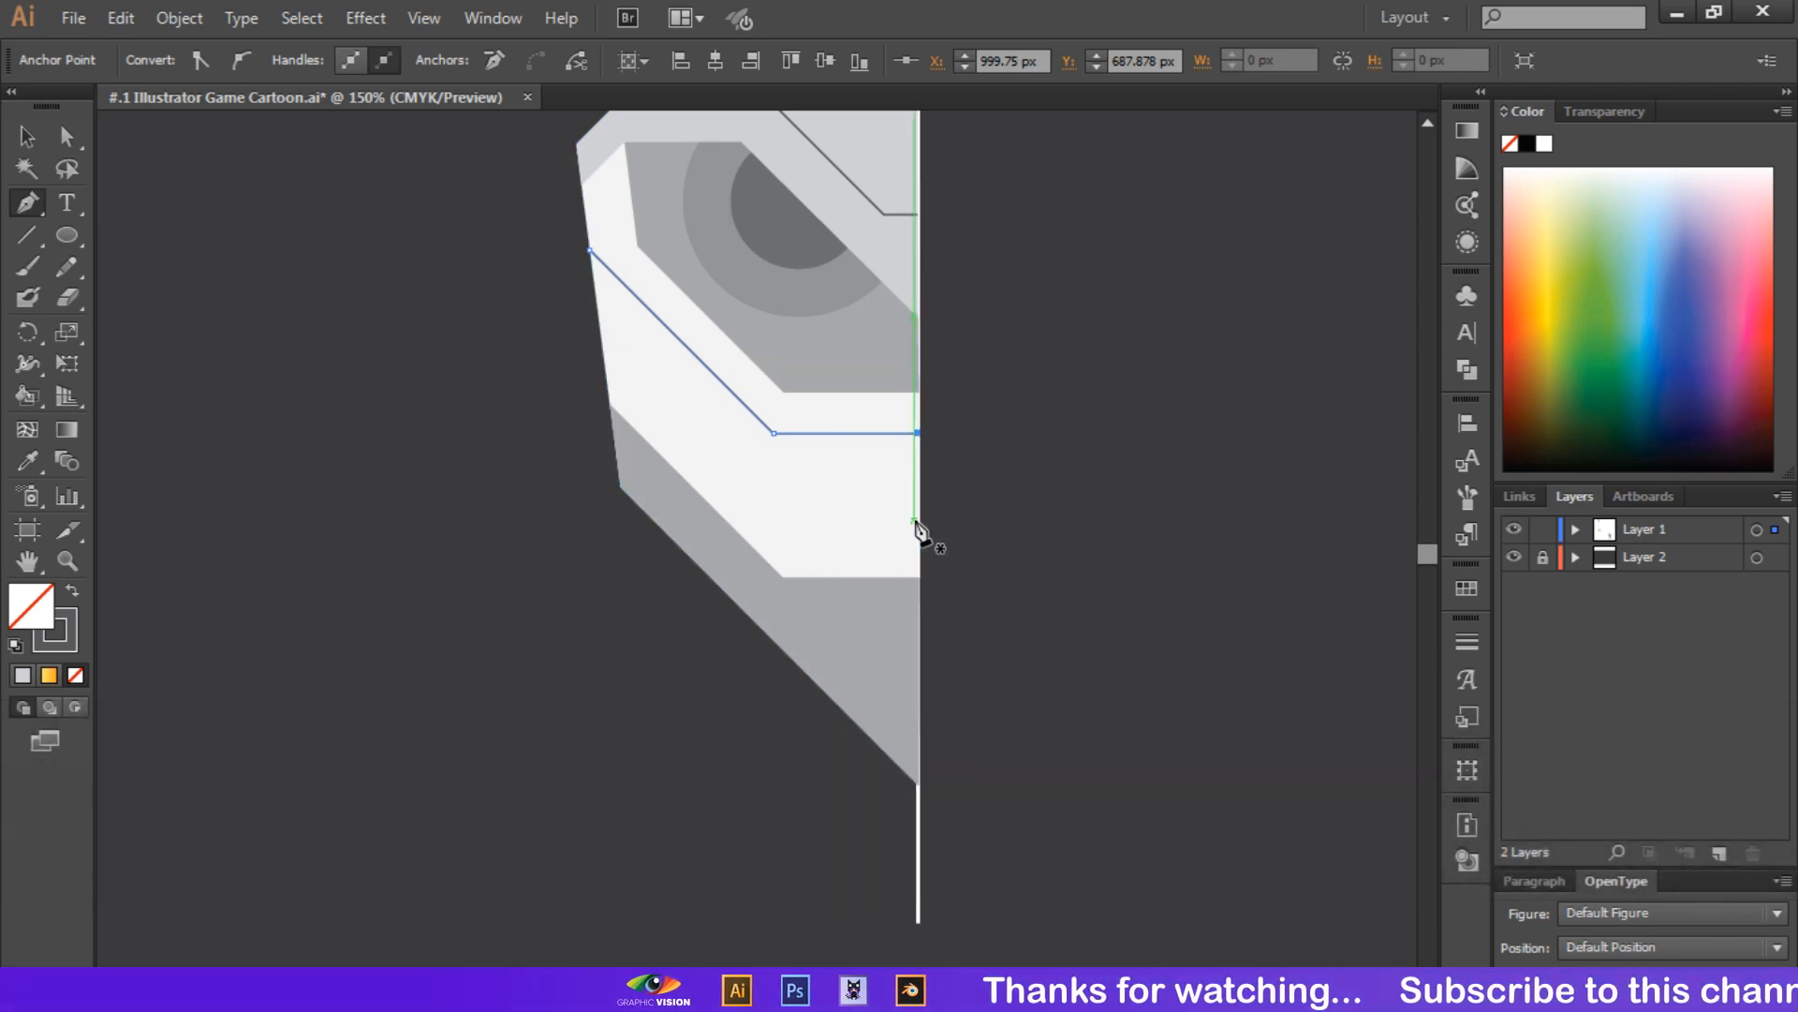
# Draw a closed mouth shape on the jaw's upper edge at the guide line, with a top edge about 52 px long and a slanted outer side
pyautogui.click(919, 521)
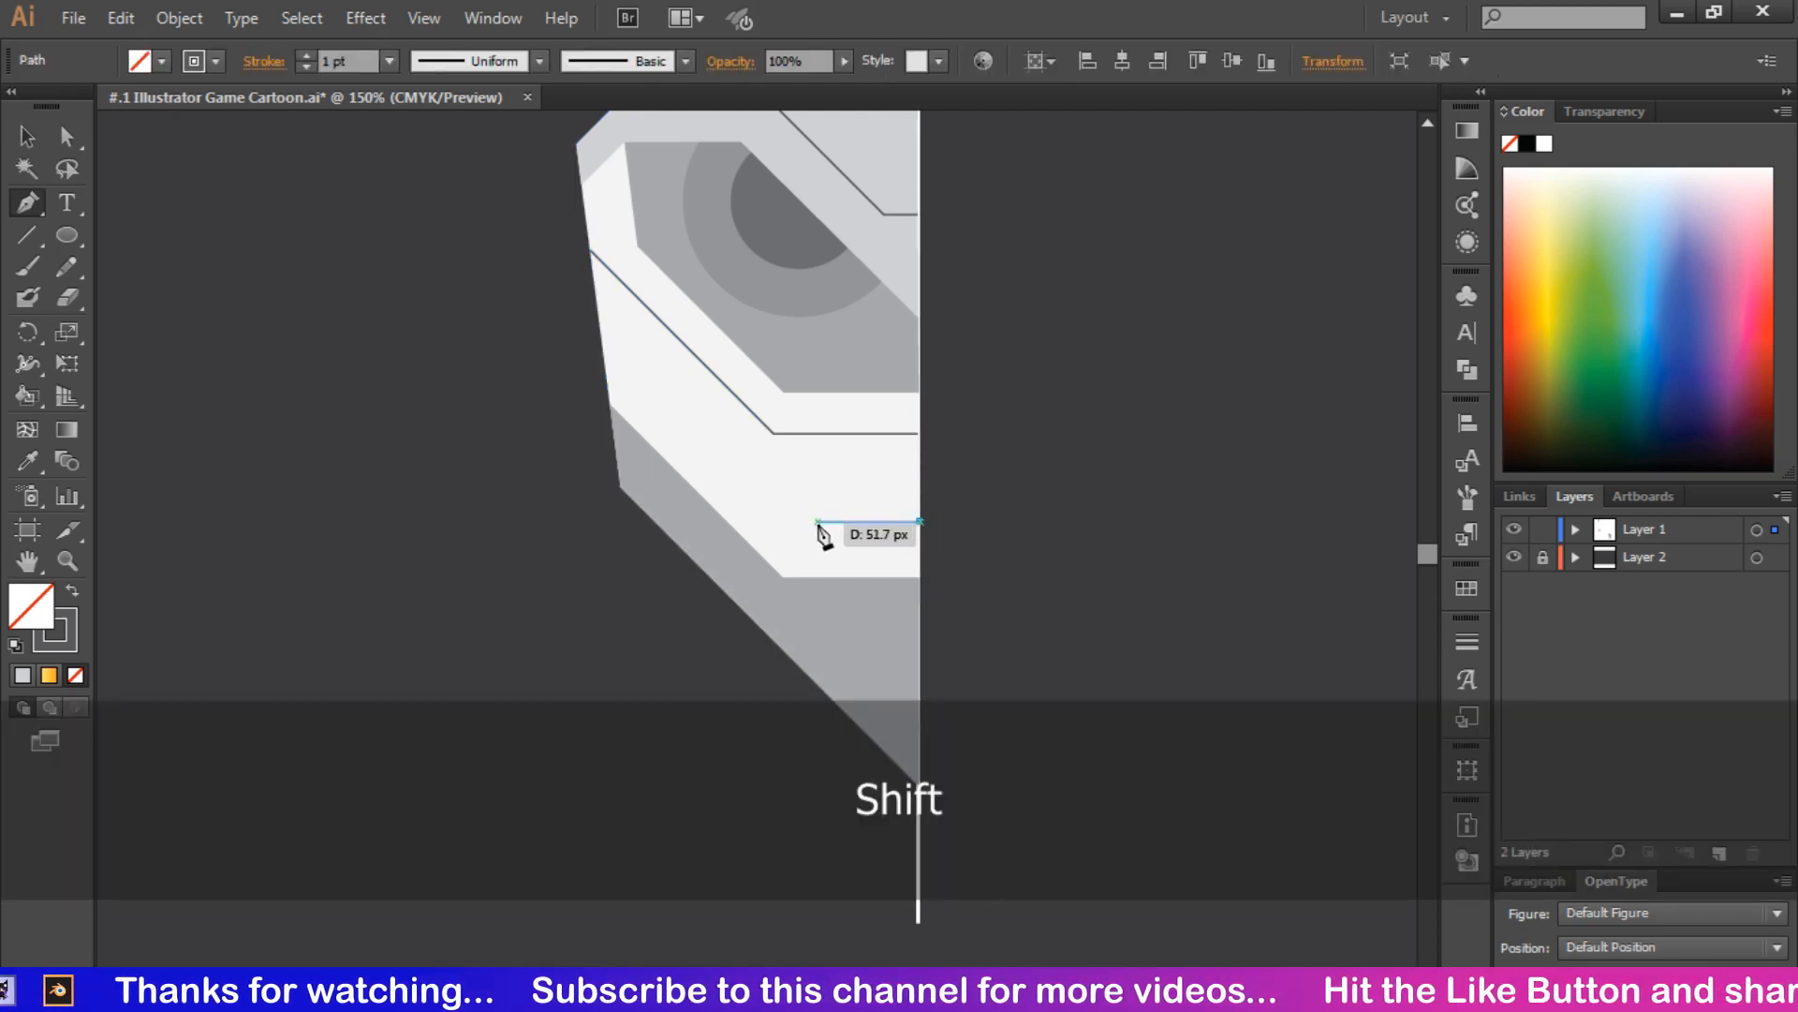
pyautogui.click(817, 521)
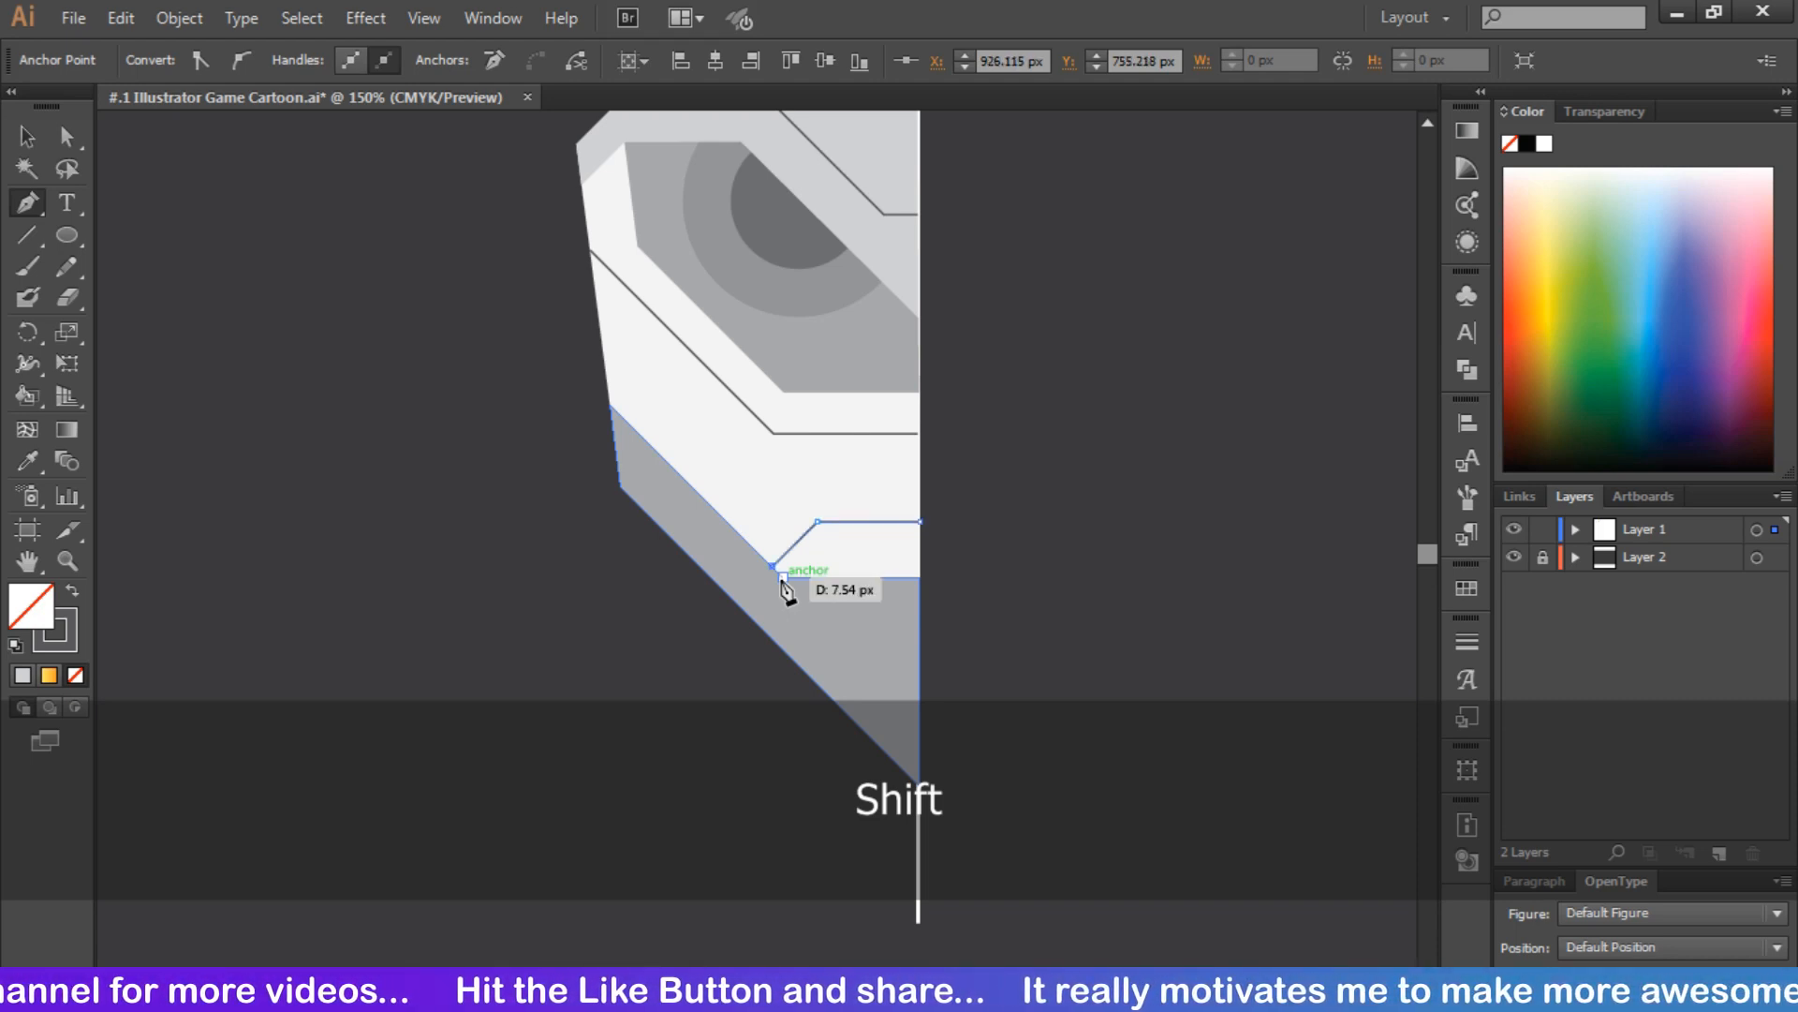
pyautogui.click(783, 576)
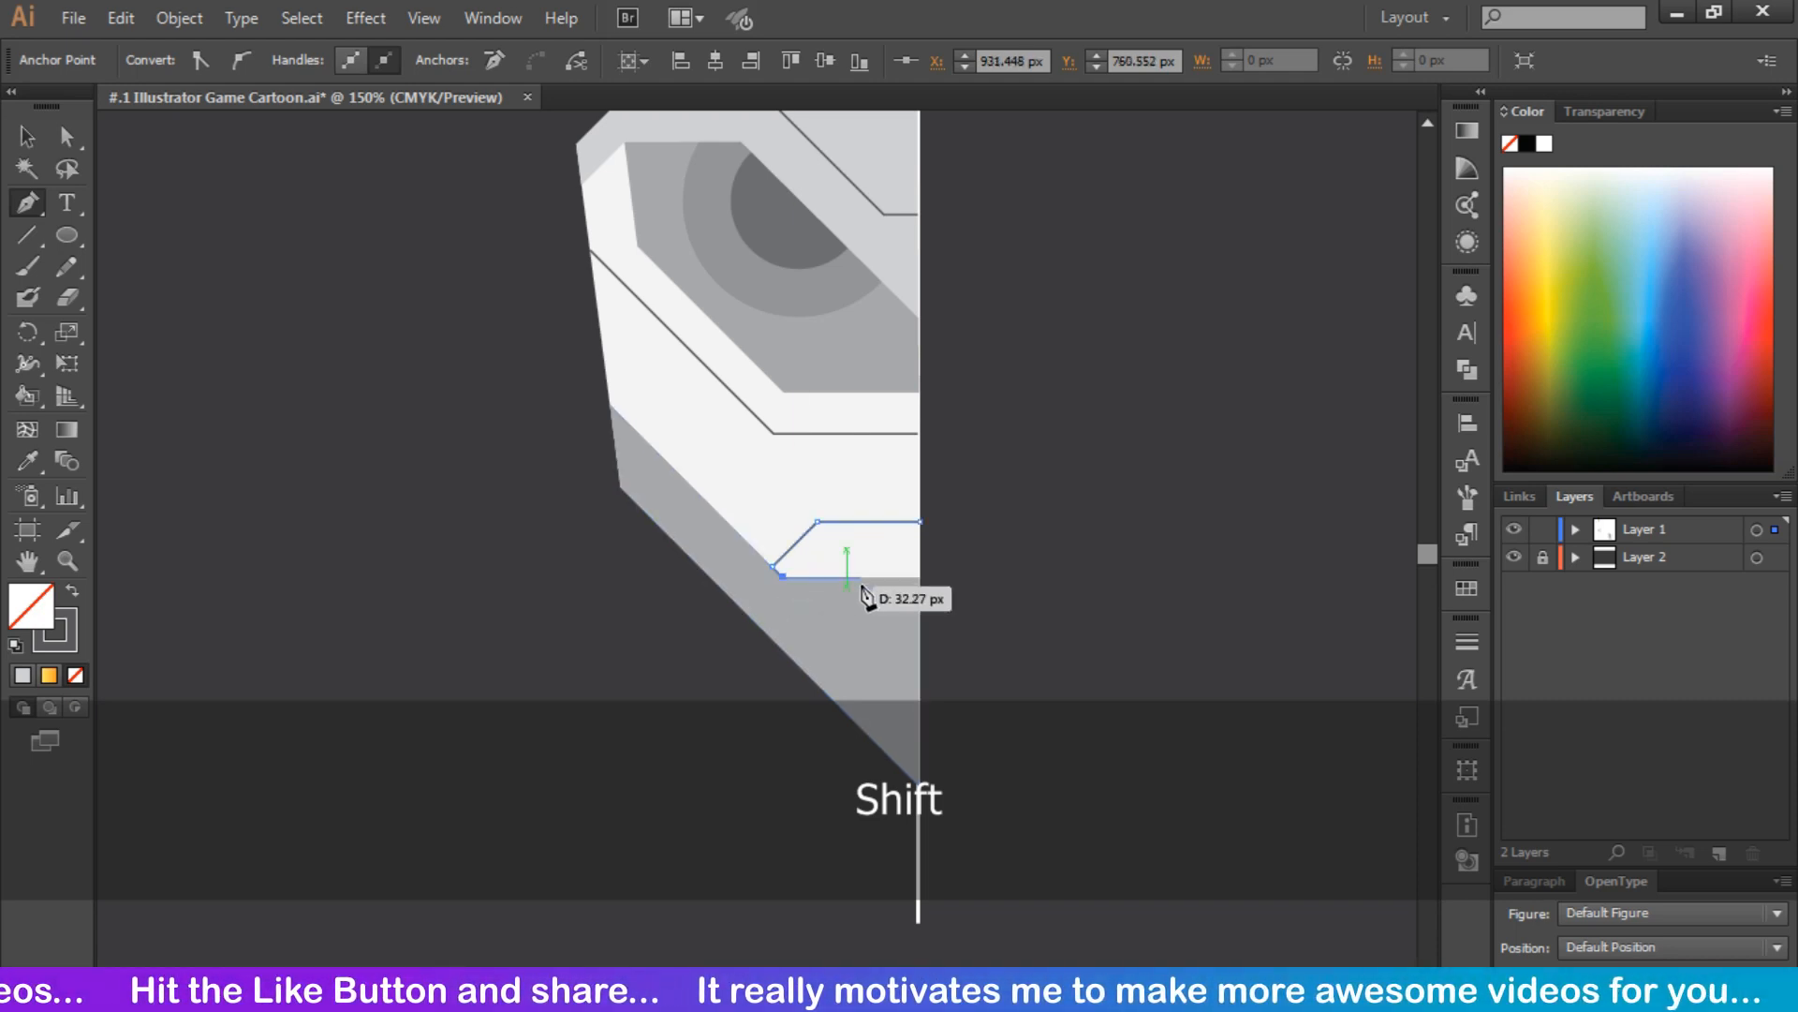
pyautogui.click(918, 577)
pyautogui.click(920, 522)
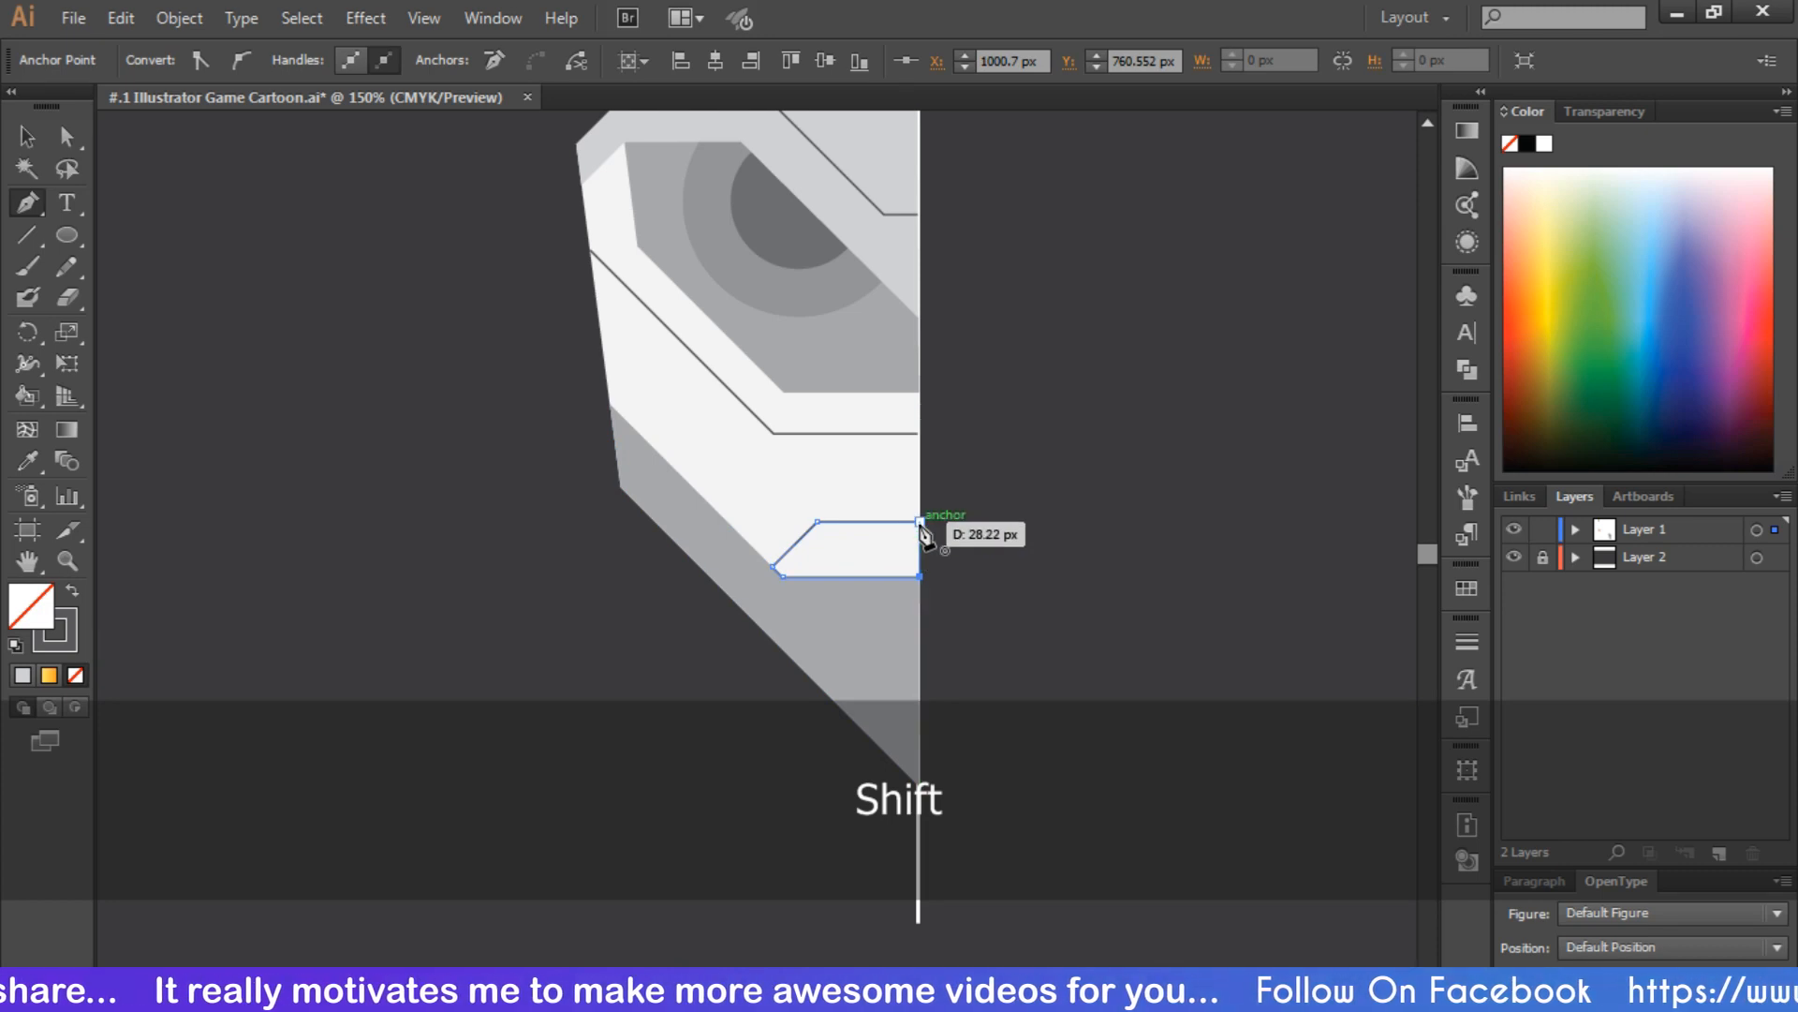
# Fill the mouth shape with the pupil's dark gray using the Eyedropper, leaving no stroke, and deselect it
pyautogui.click(27, 460)
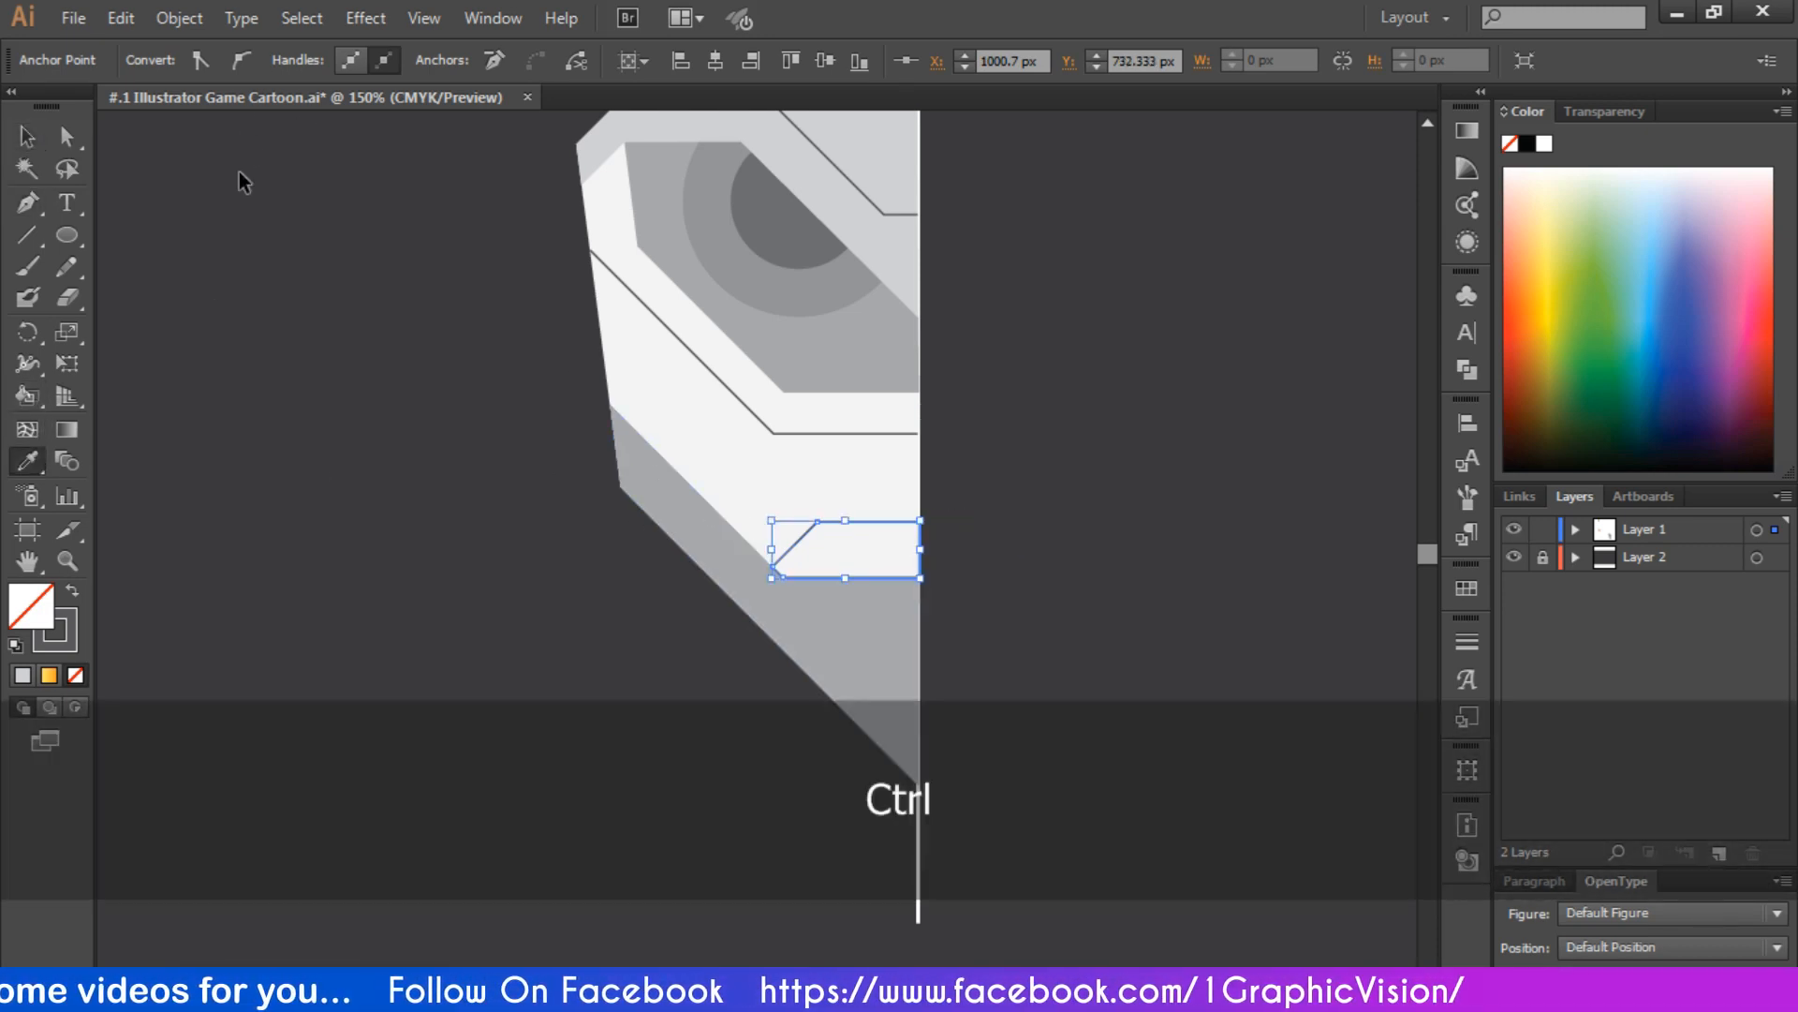
pyautogui.keyDown('ctrl'); pyautogui.click(283, 210); pyautogui.keyUp('ctrl')
pyautogui.keyDown('ctrl'); pyautogui.click(837, 522); pyautogui.keyUp('ctrl')
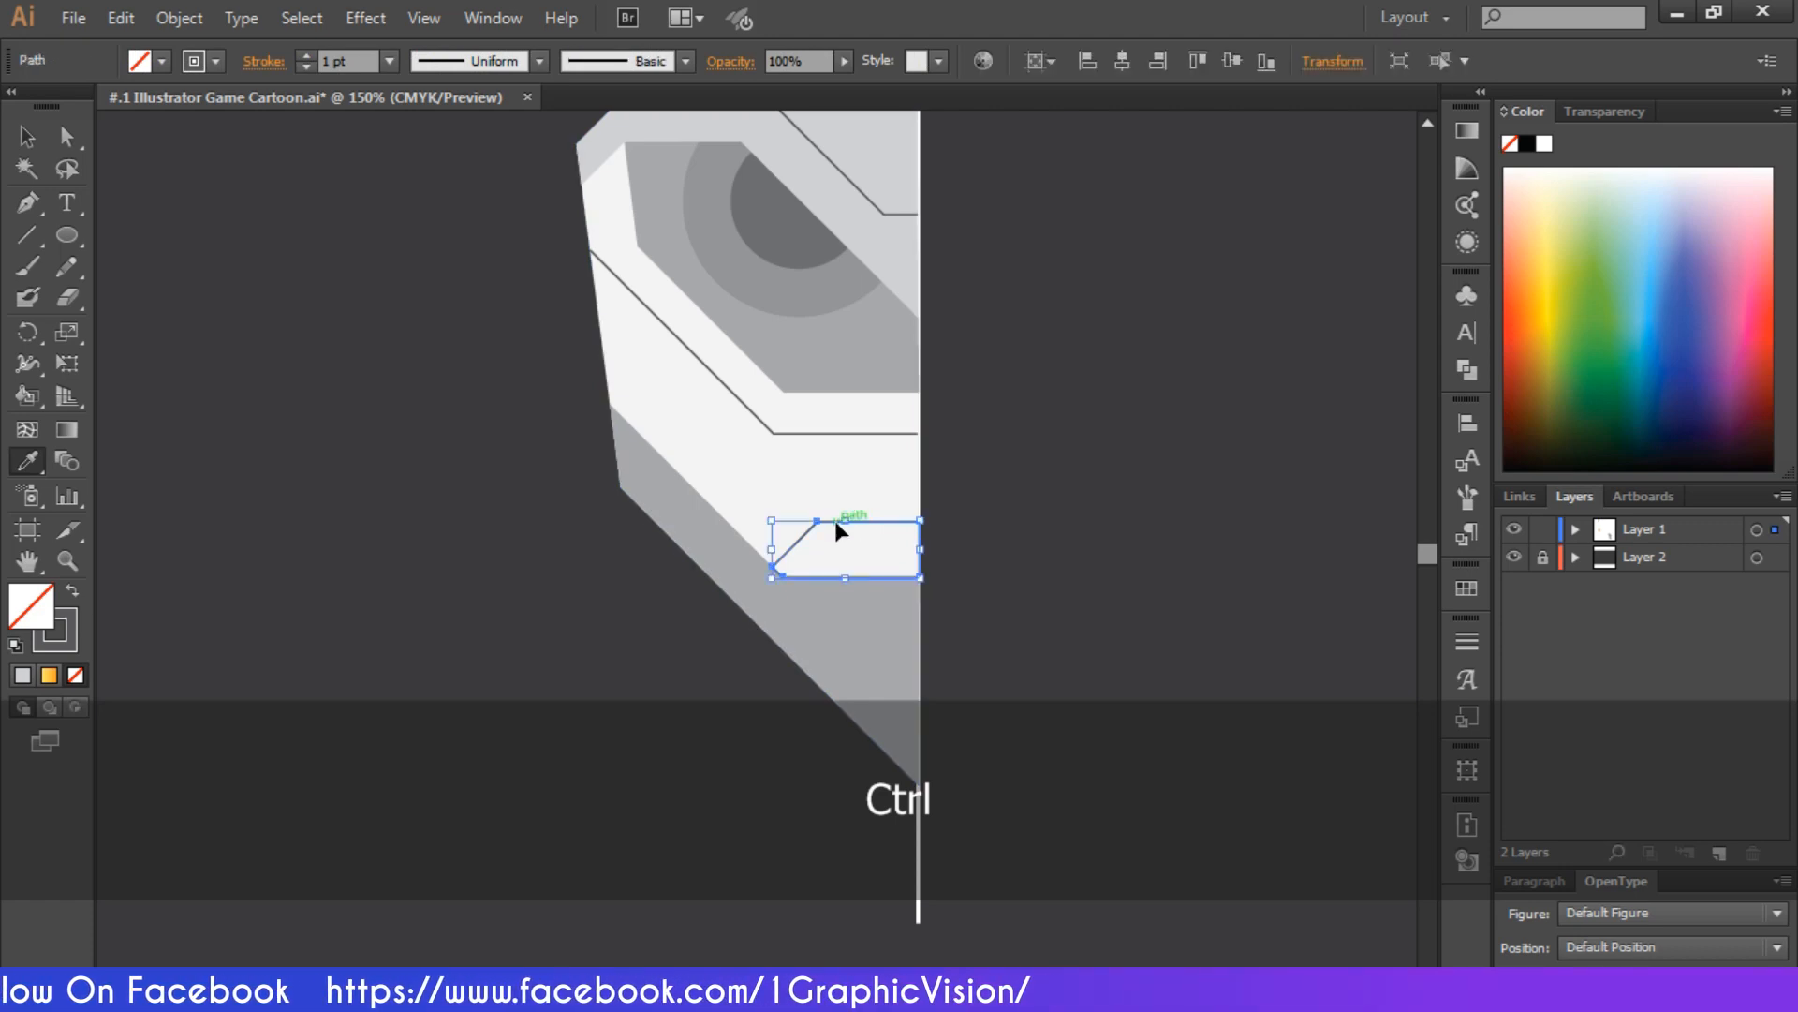
pyautogui.click(802, 281)
pyautogui.click(805, 255)
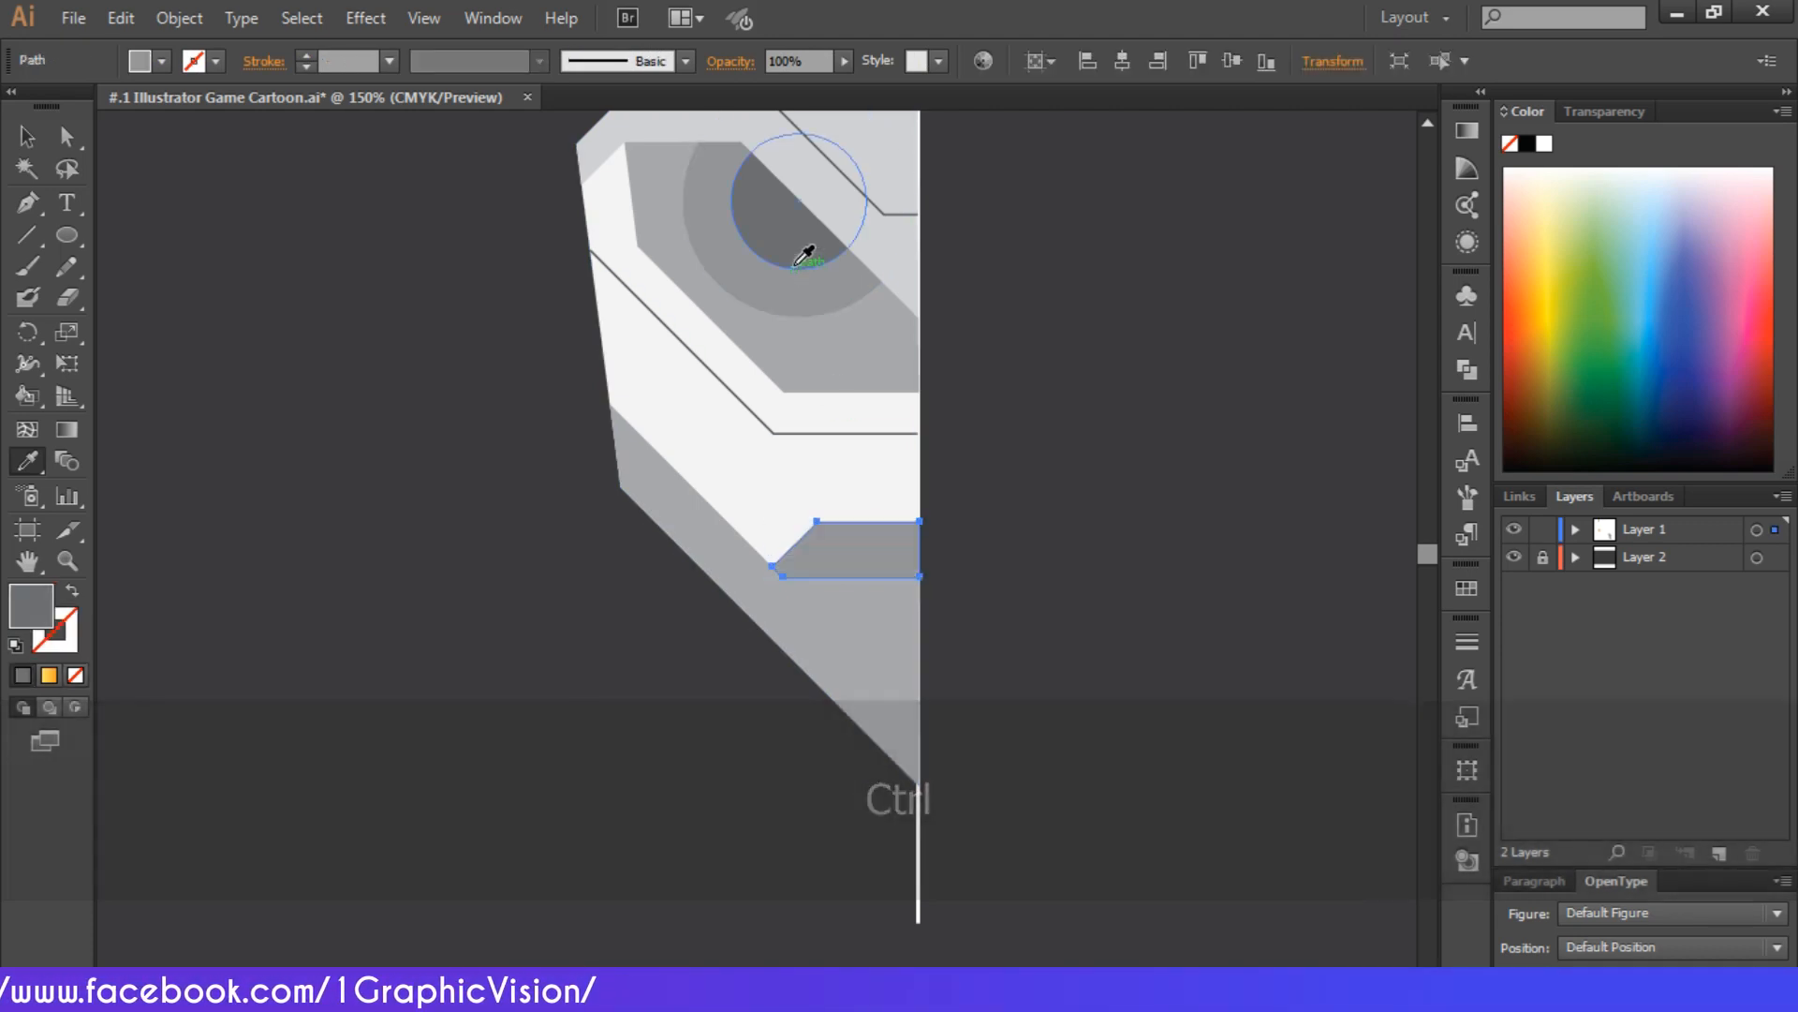
pyautogui.click(28, 136)
pyautogui.click(412, 332)
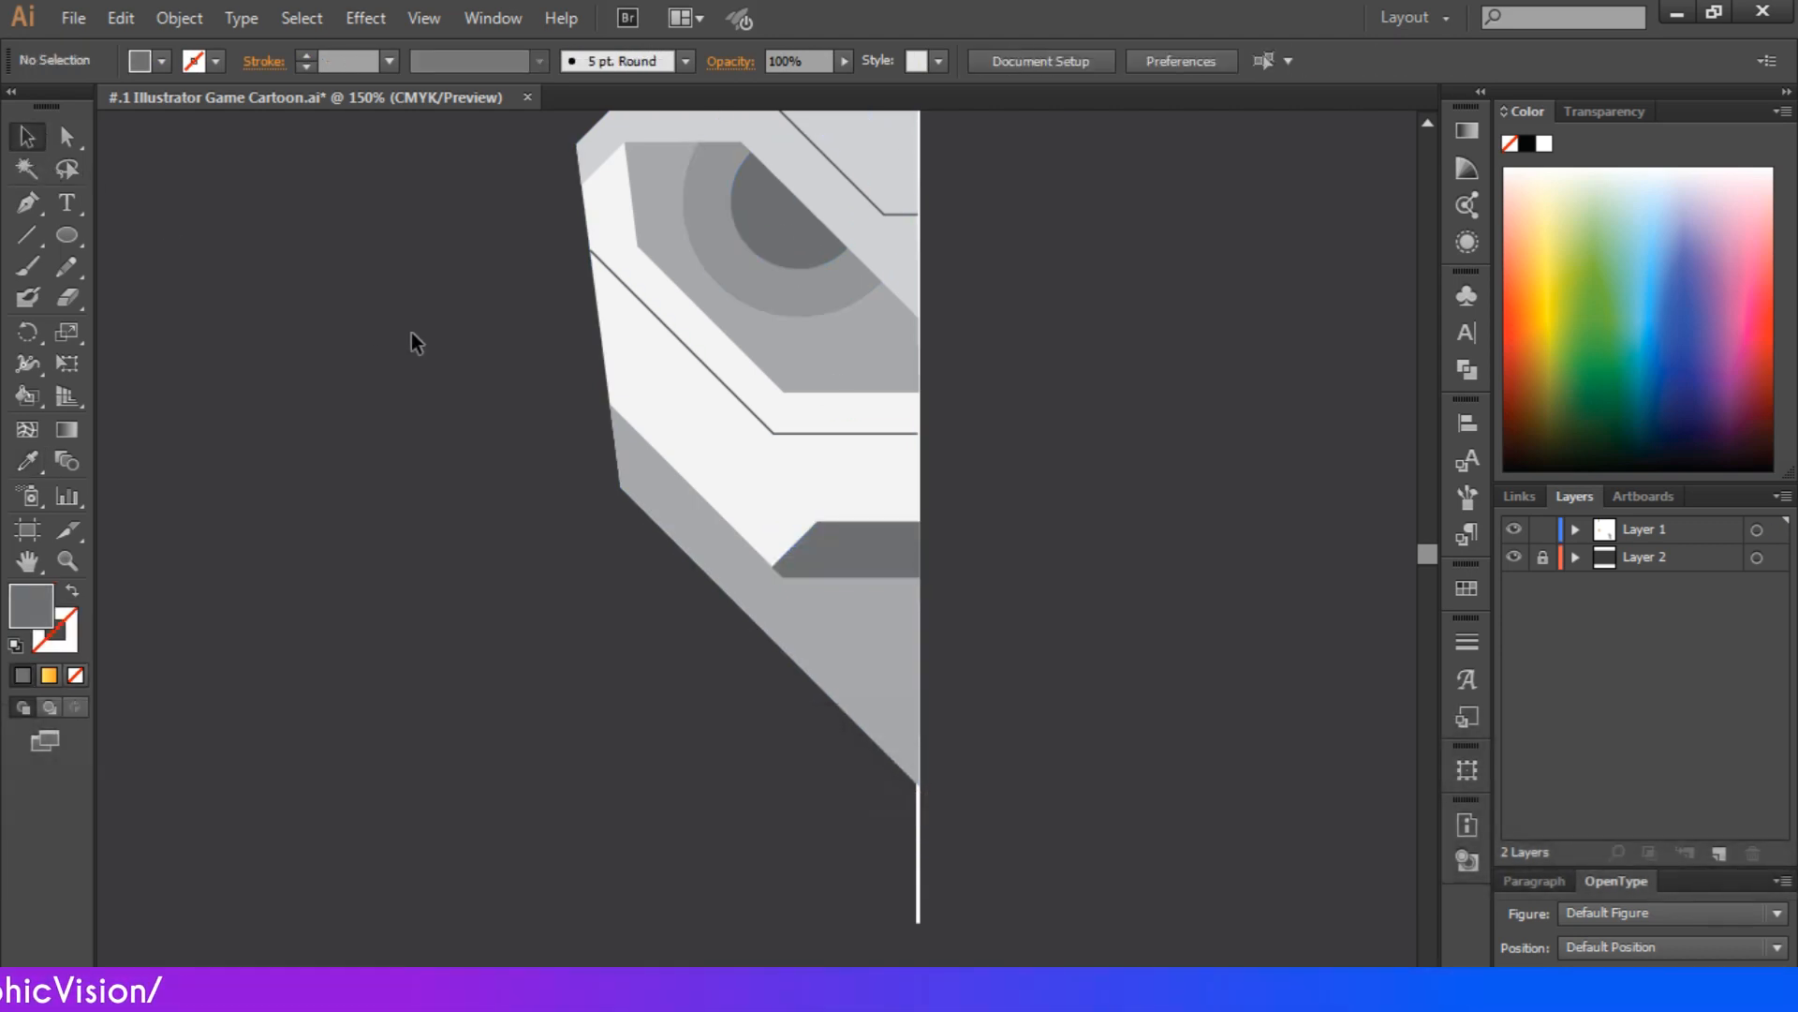
# Draw a closed dark gray shading strip along the horn's inner side from the tip to the forehead, about 21 px wide at its base
pyautogui.scroll(3, 412, 331)
pyautogui.scroll(4, 412, 334)
pyautogui.scroll(-5, 412, 334)
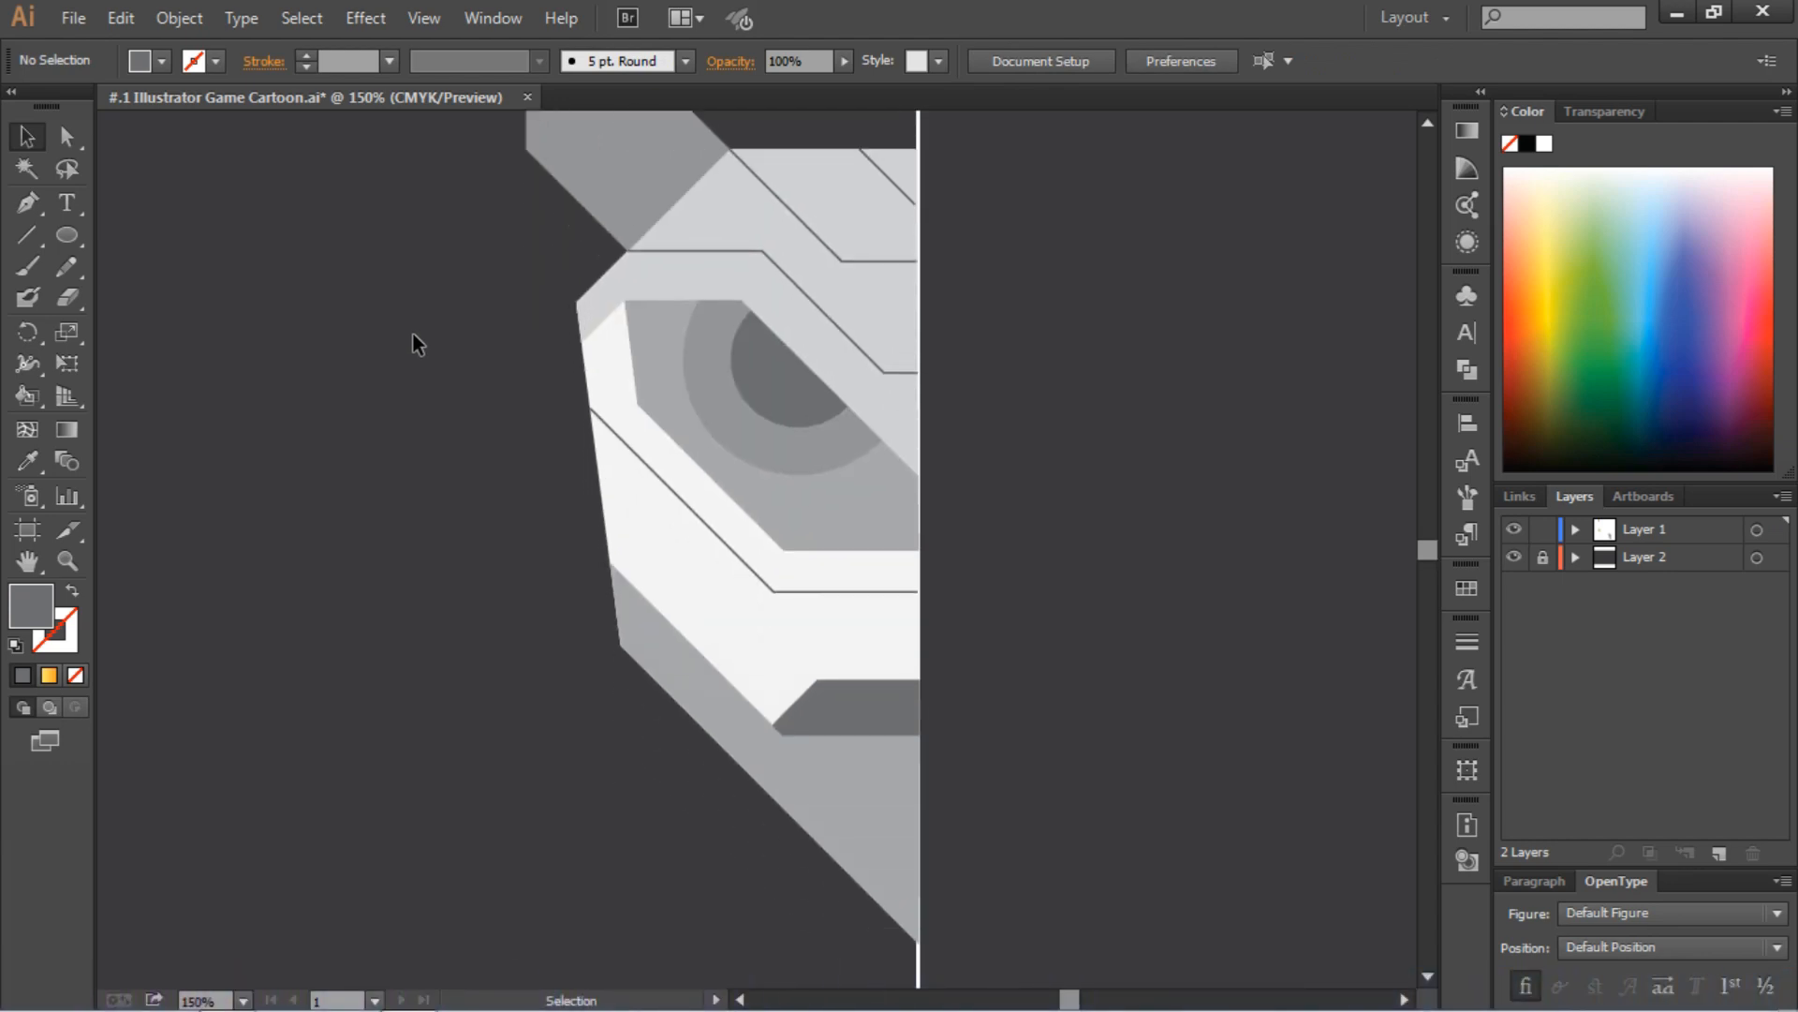
pyautogui.scroll(3, 413, 334)
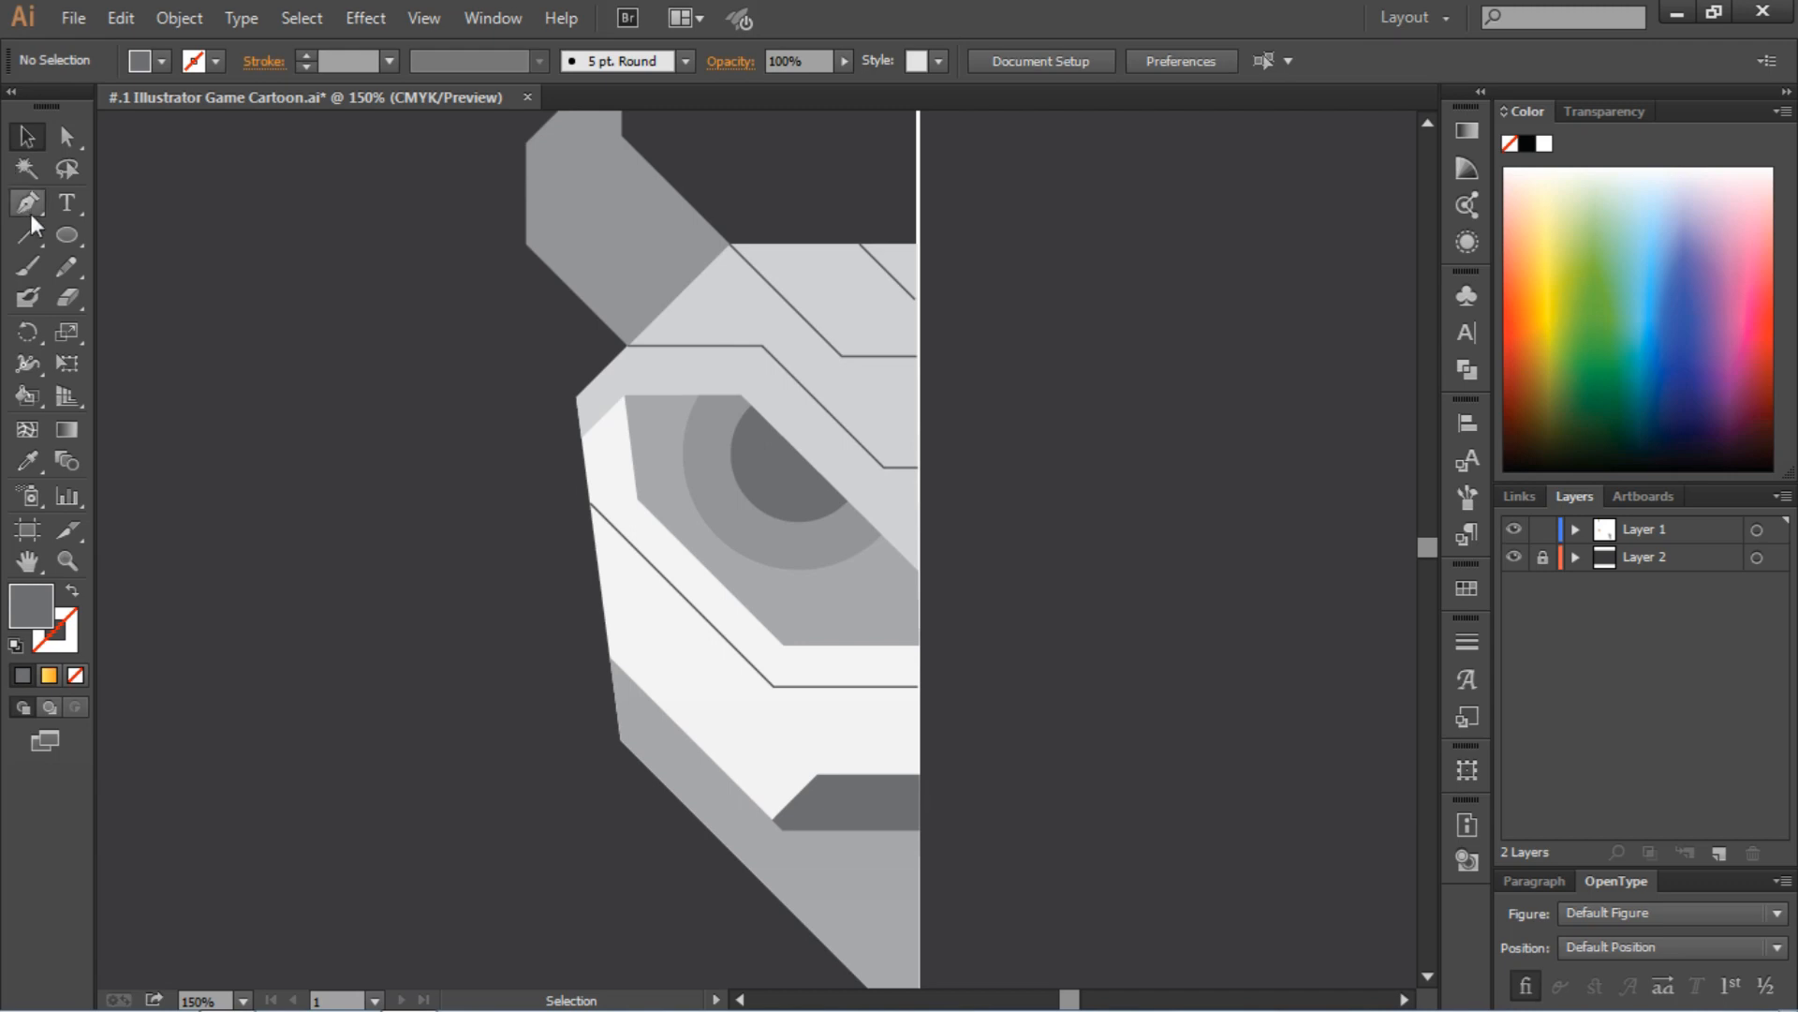
pyautogui.scroll(3, 777, 337)
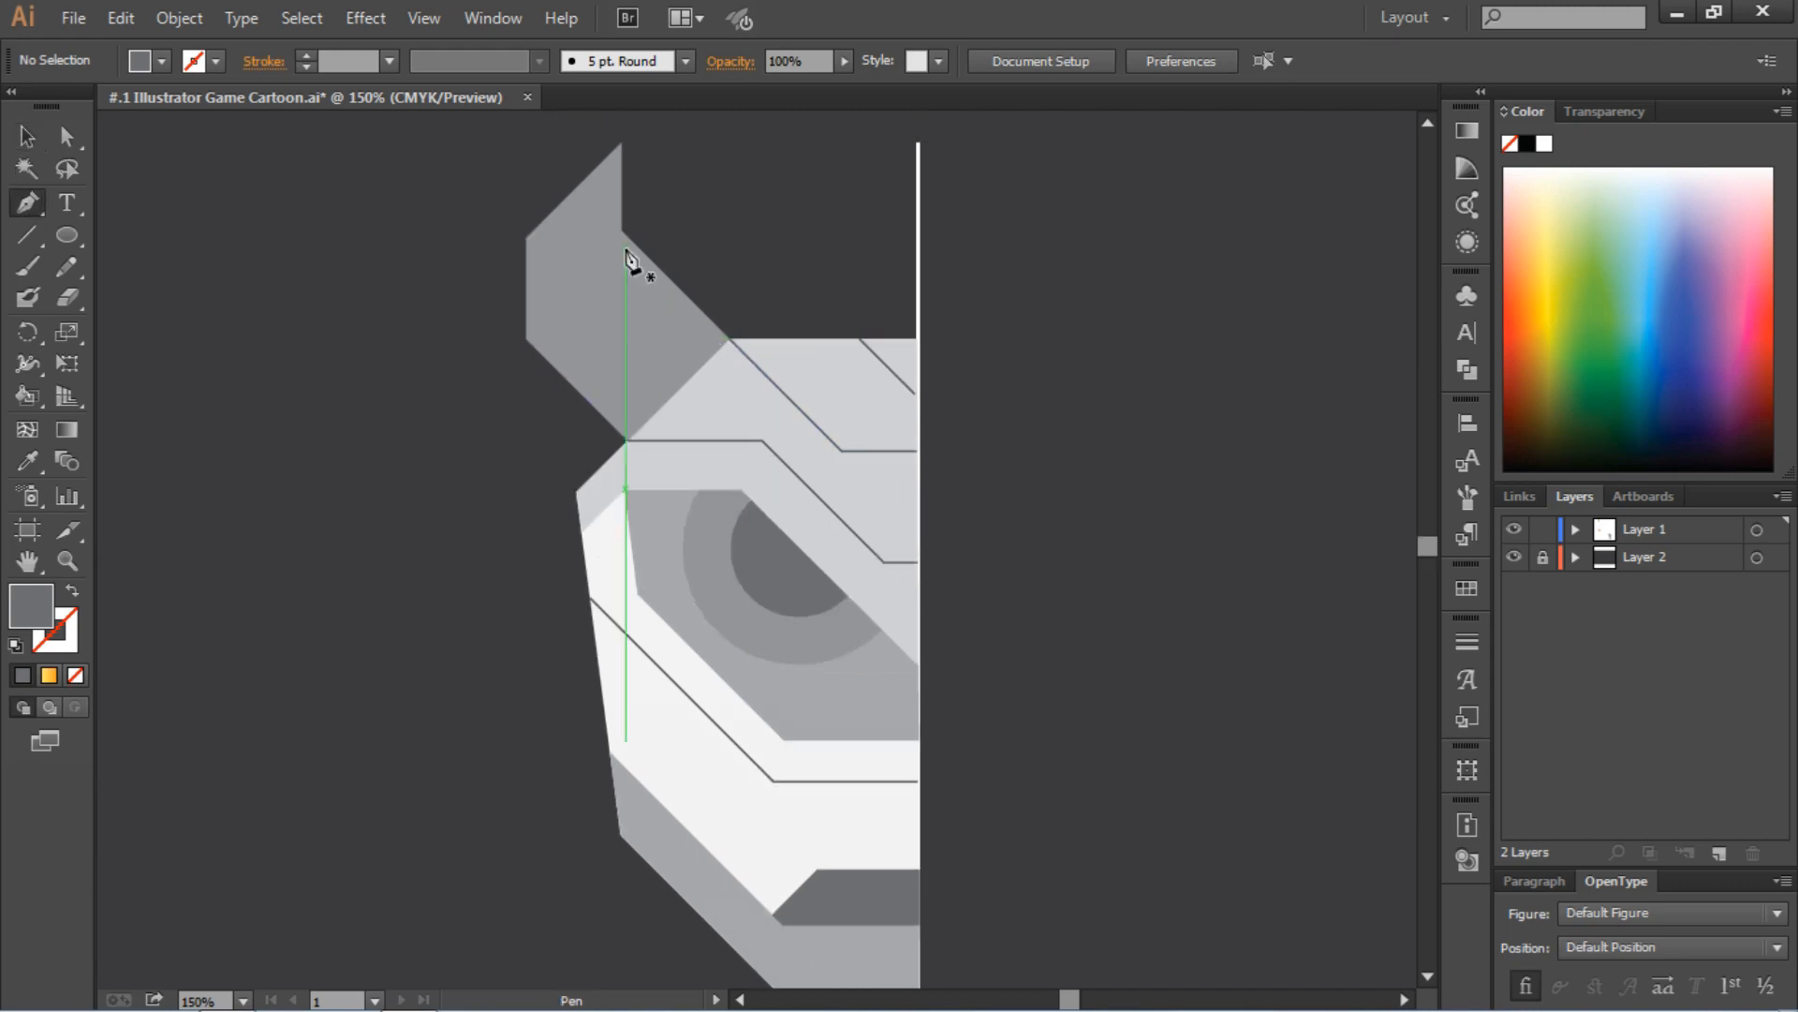
pyautogui.scroll(1, 614, 180)
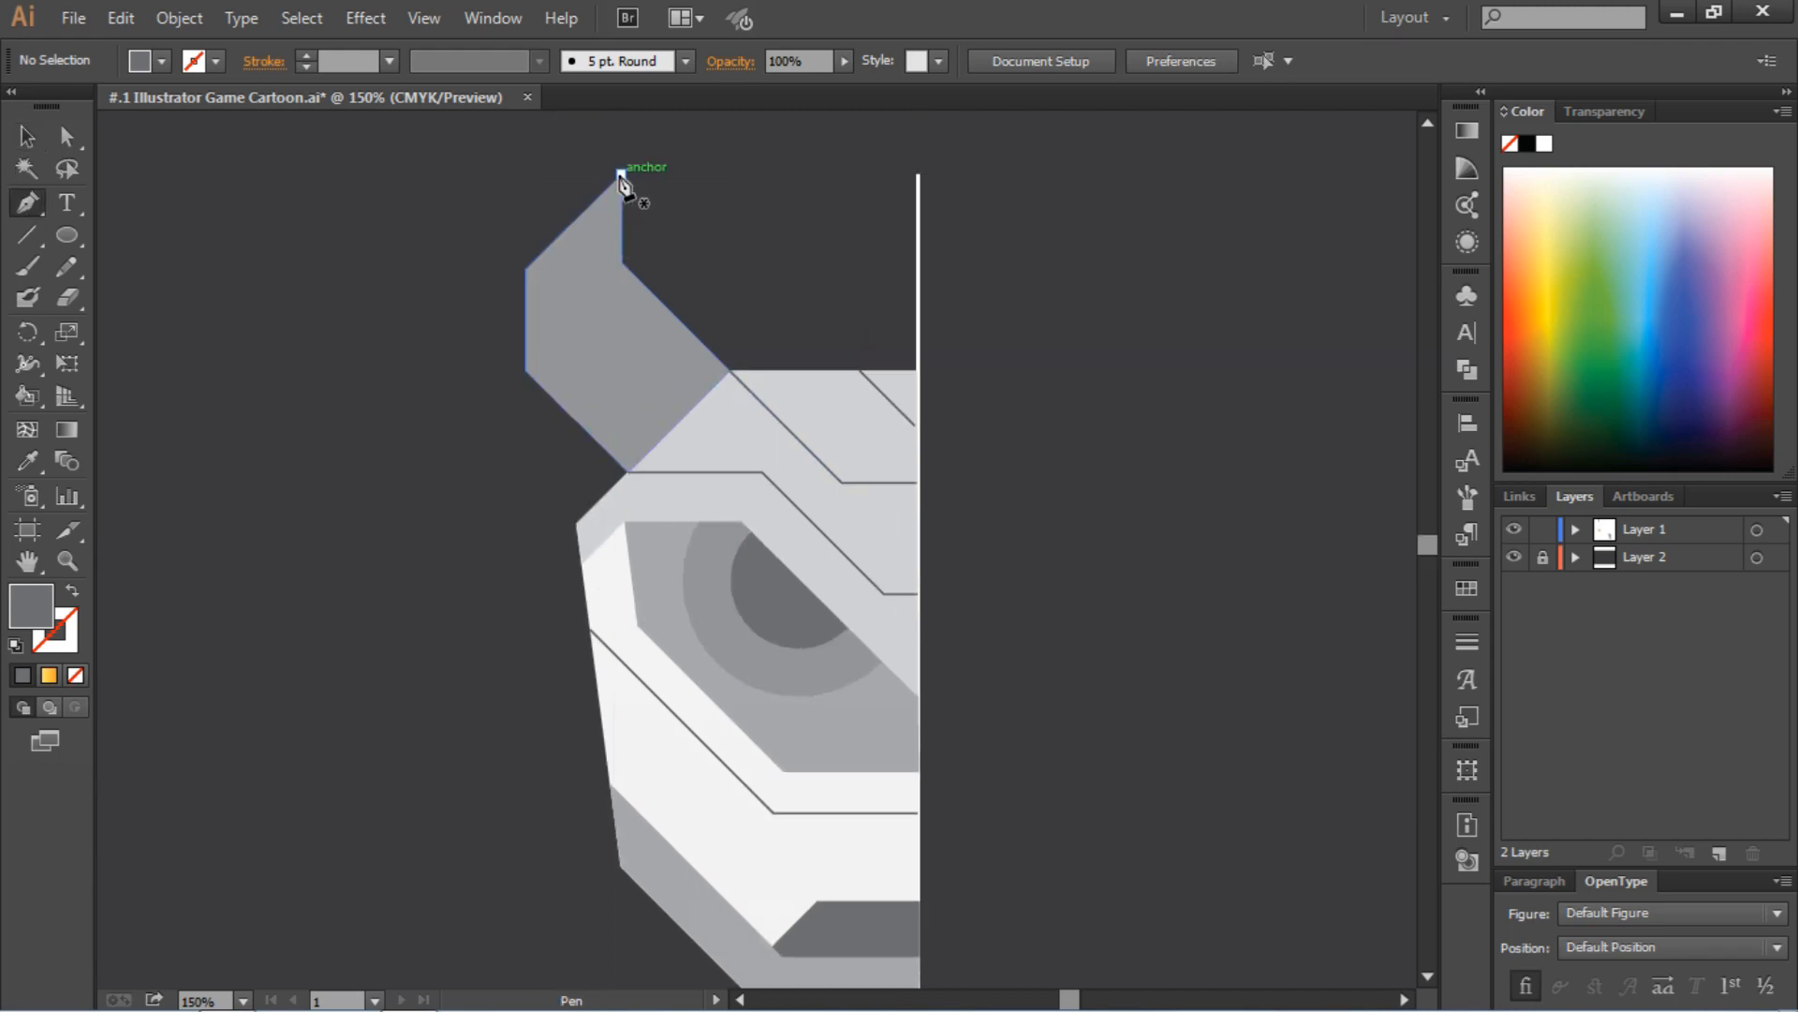
pyautogui.click(619, 178)
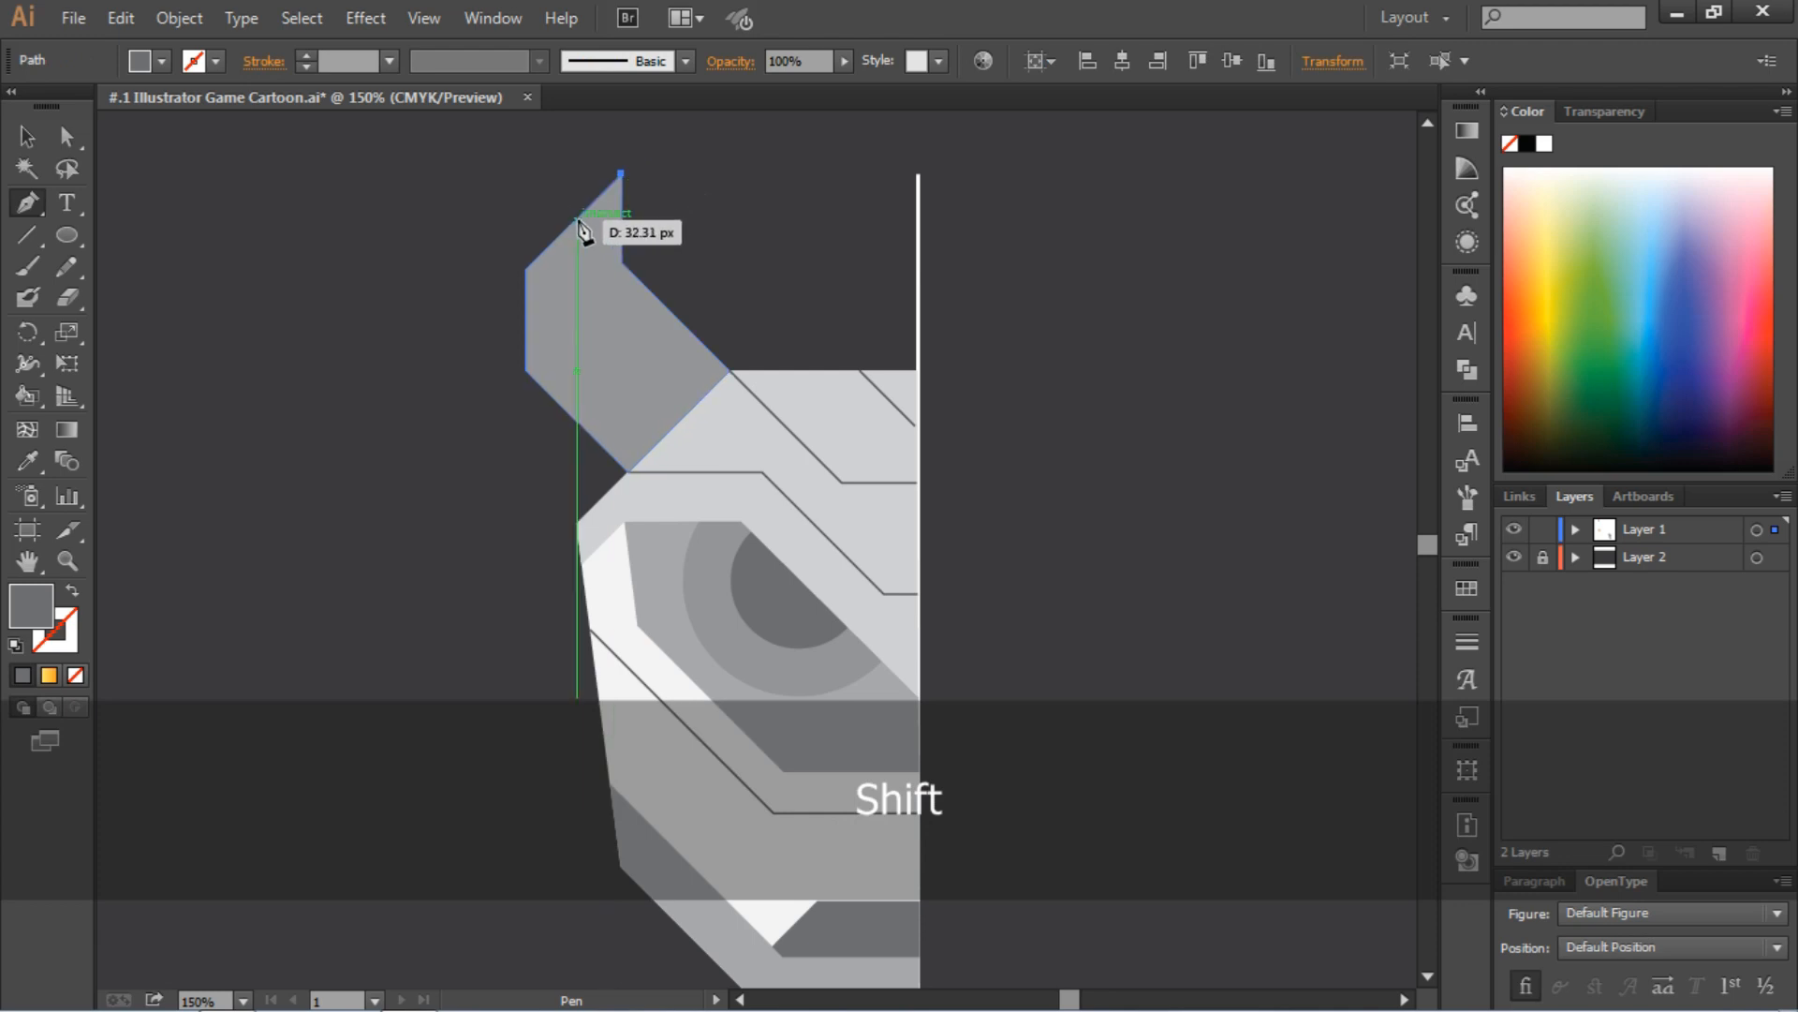
pyautogui.click(576, 221)
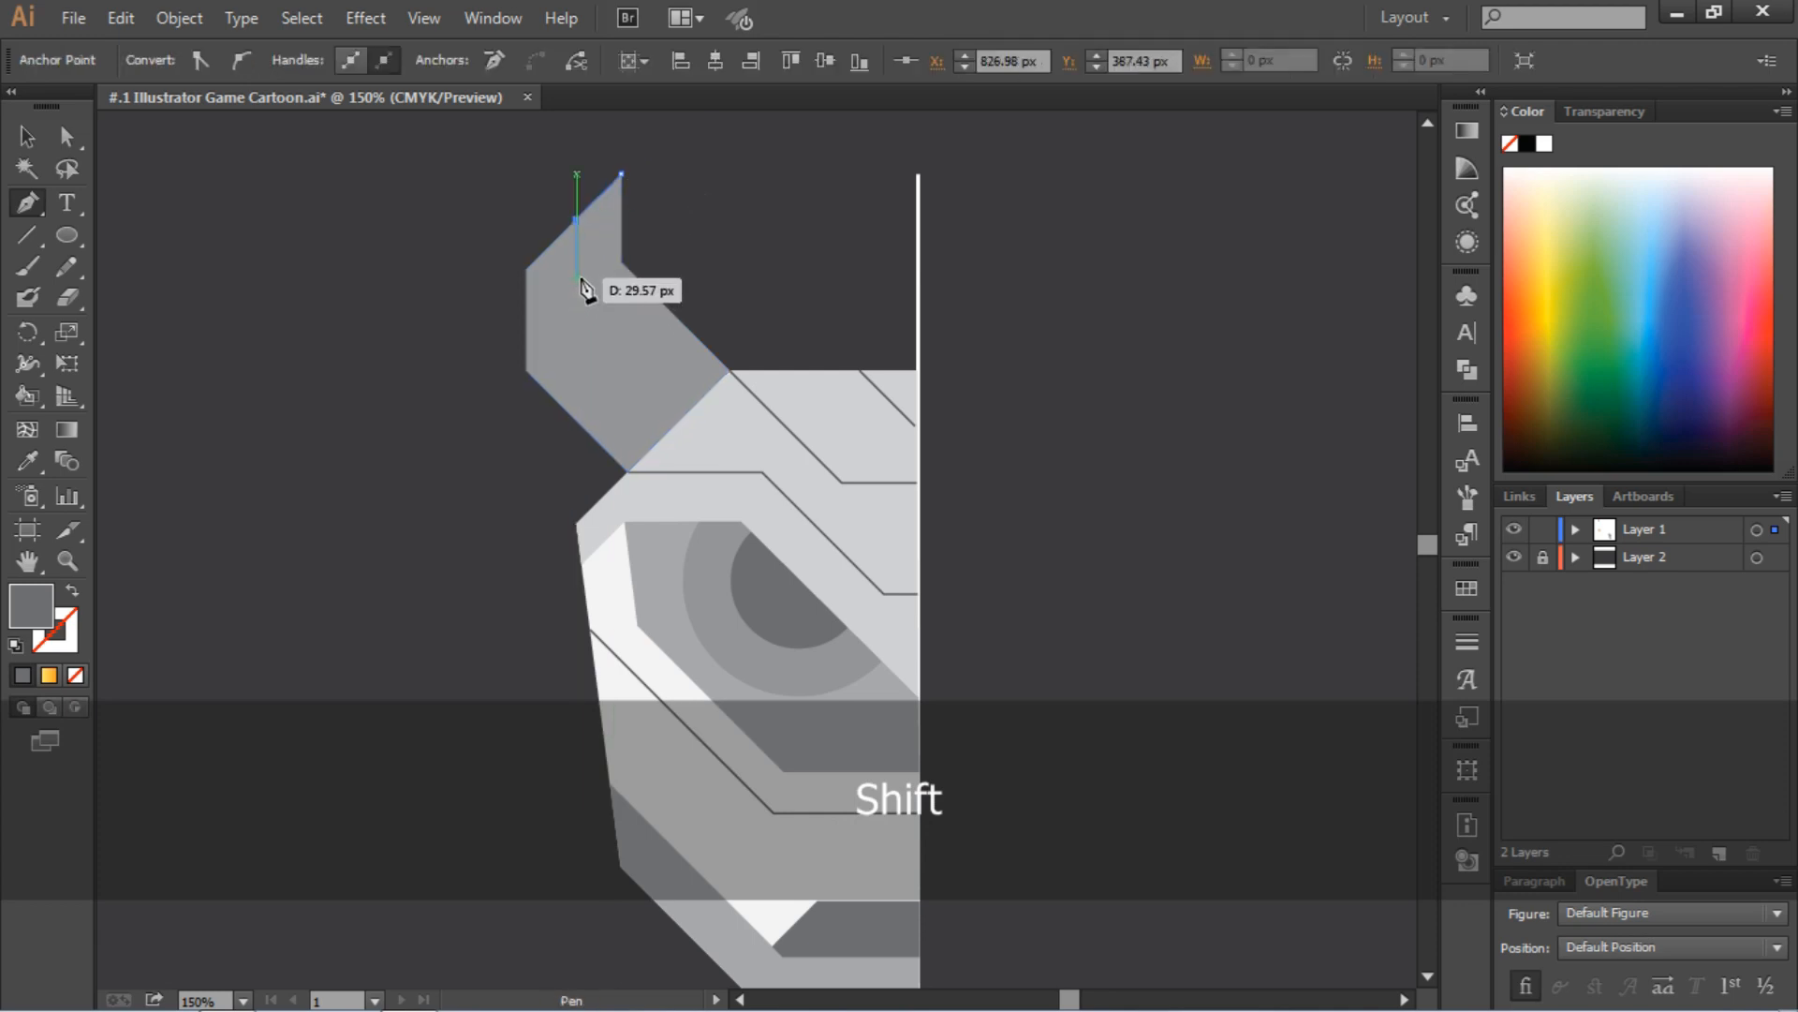
pyautogui.click(578, 277)
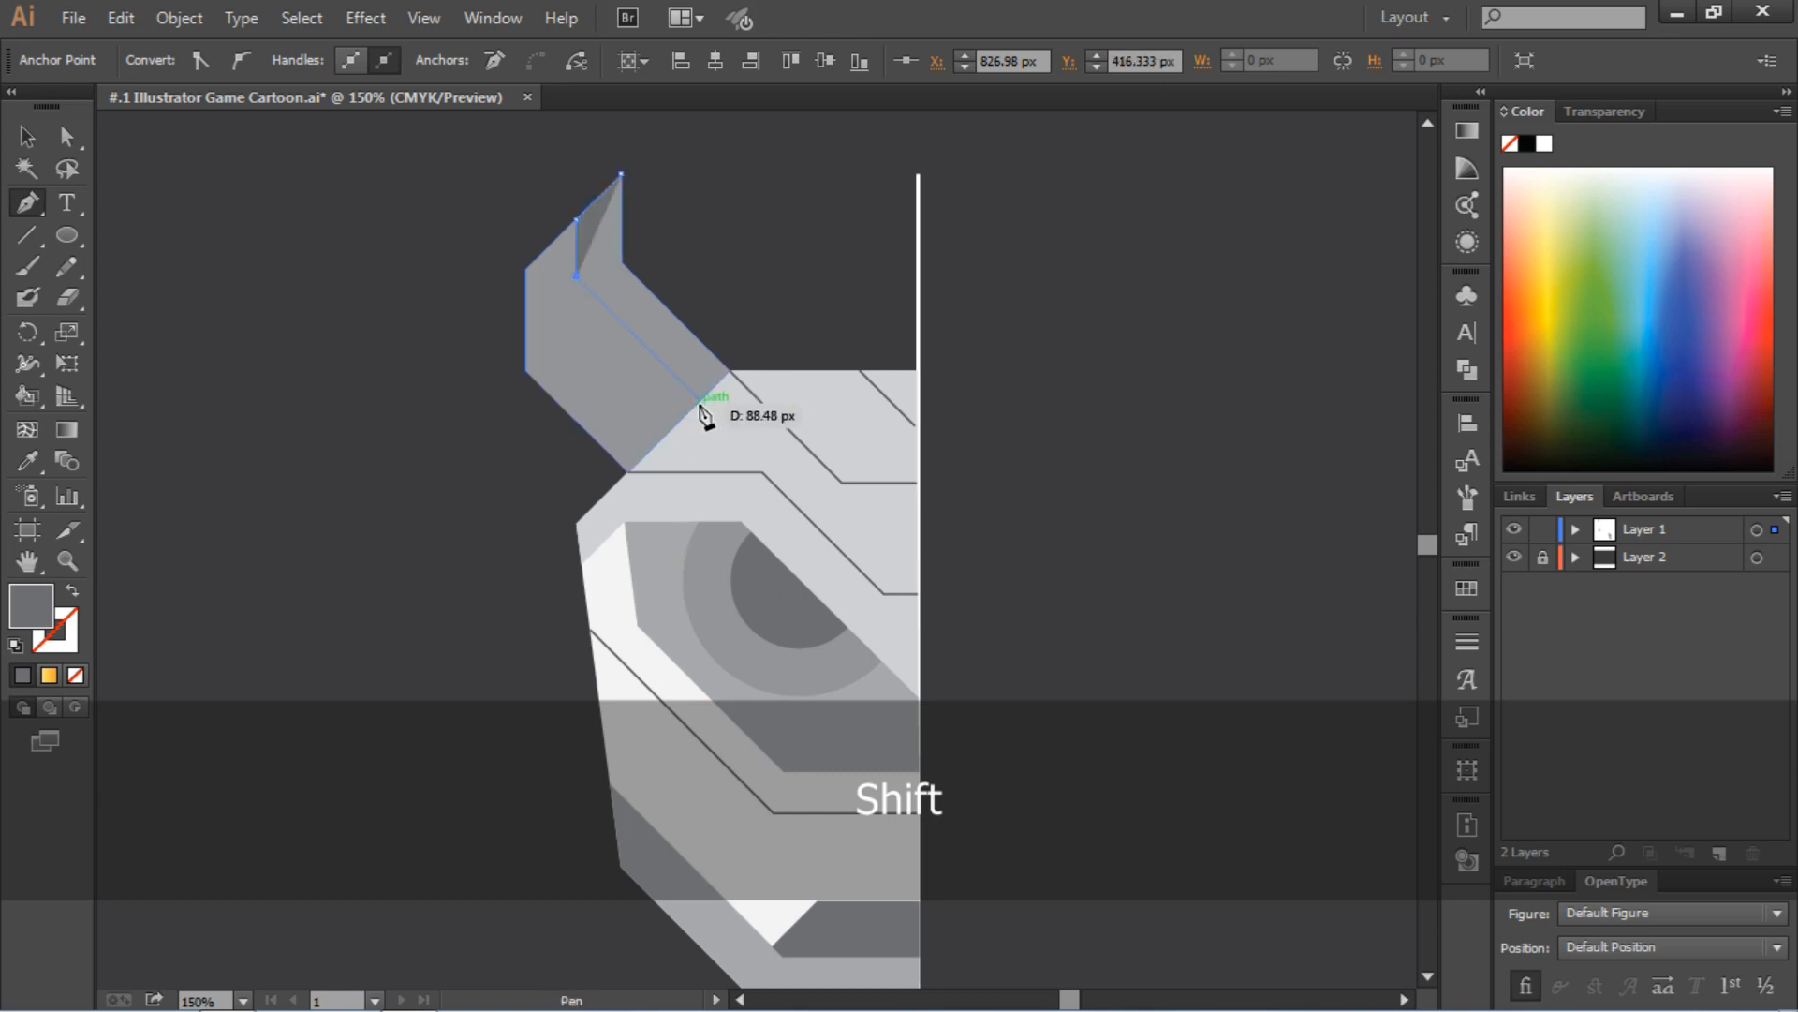
pyautogui.click(701, 399)
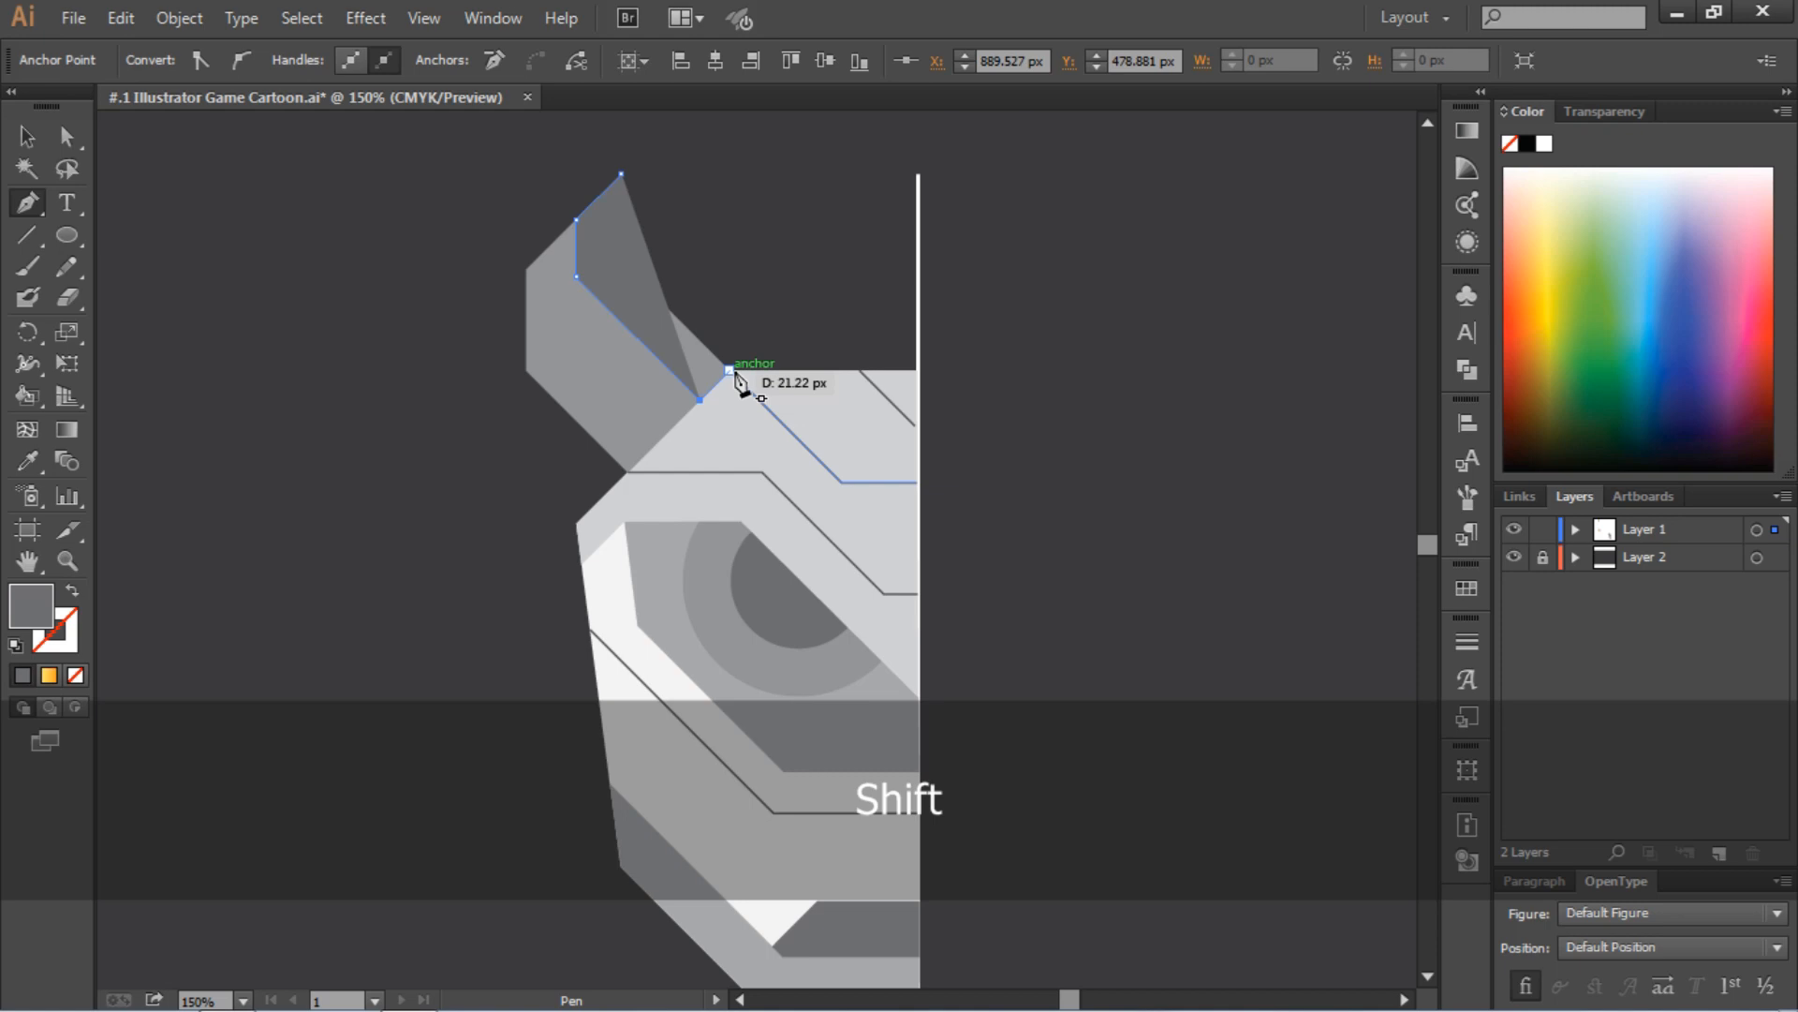
pyautogui.click(728, 370)
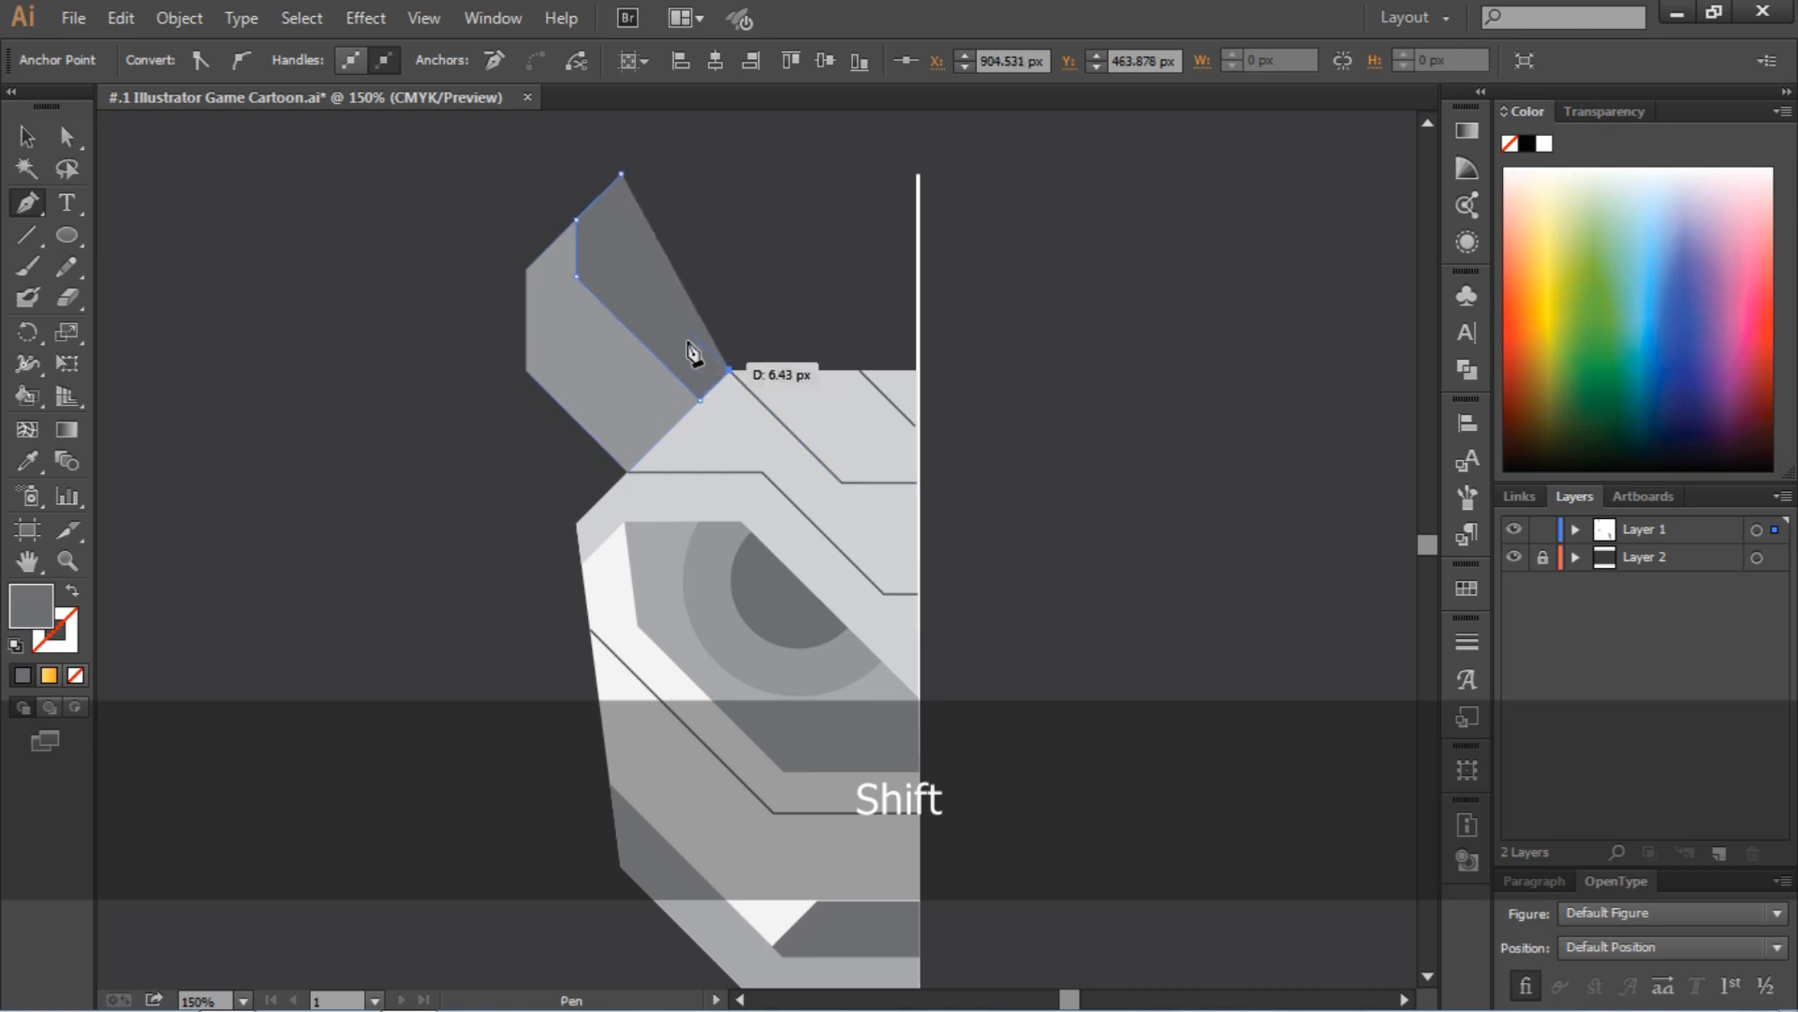
pyautogui.click(621, 263)
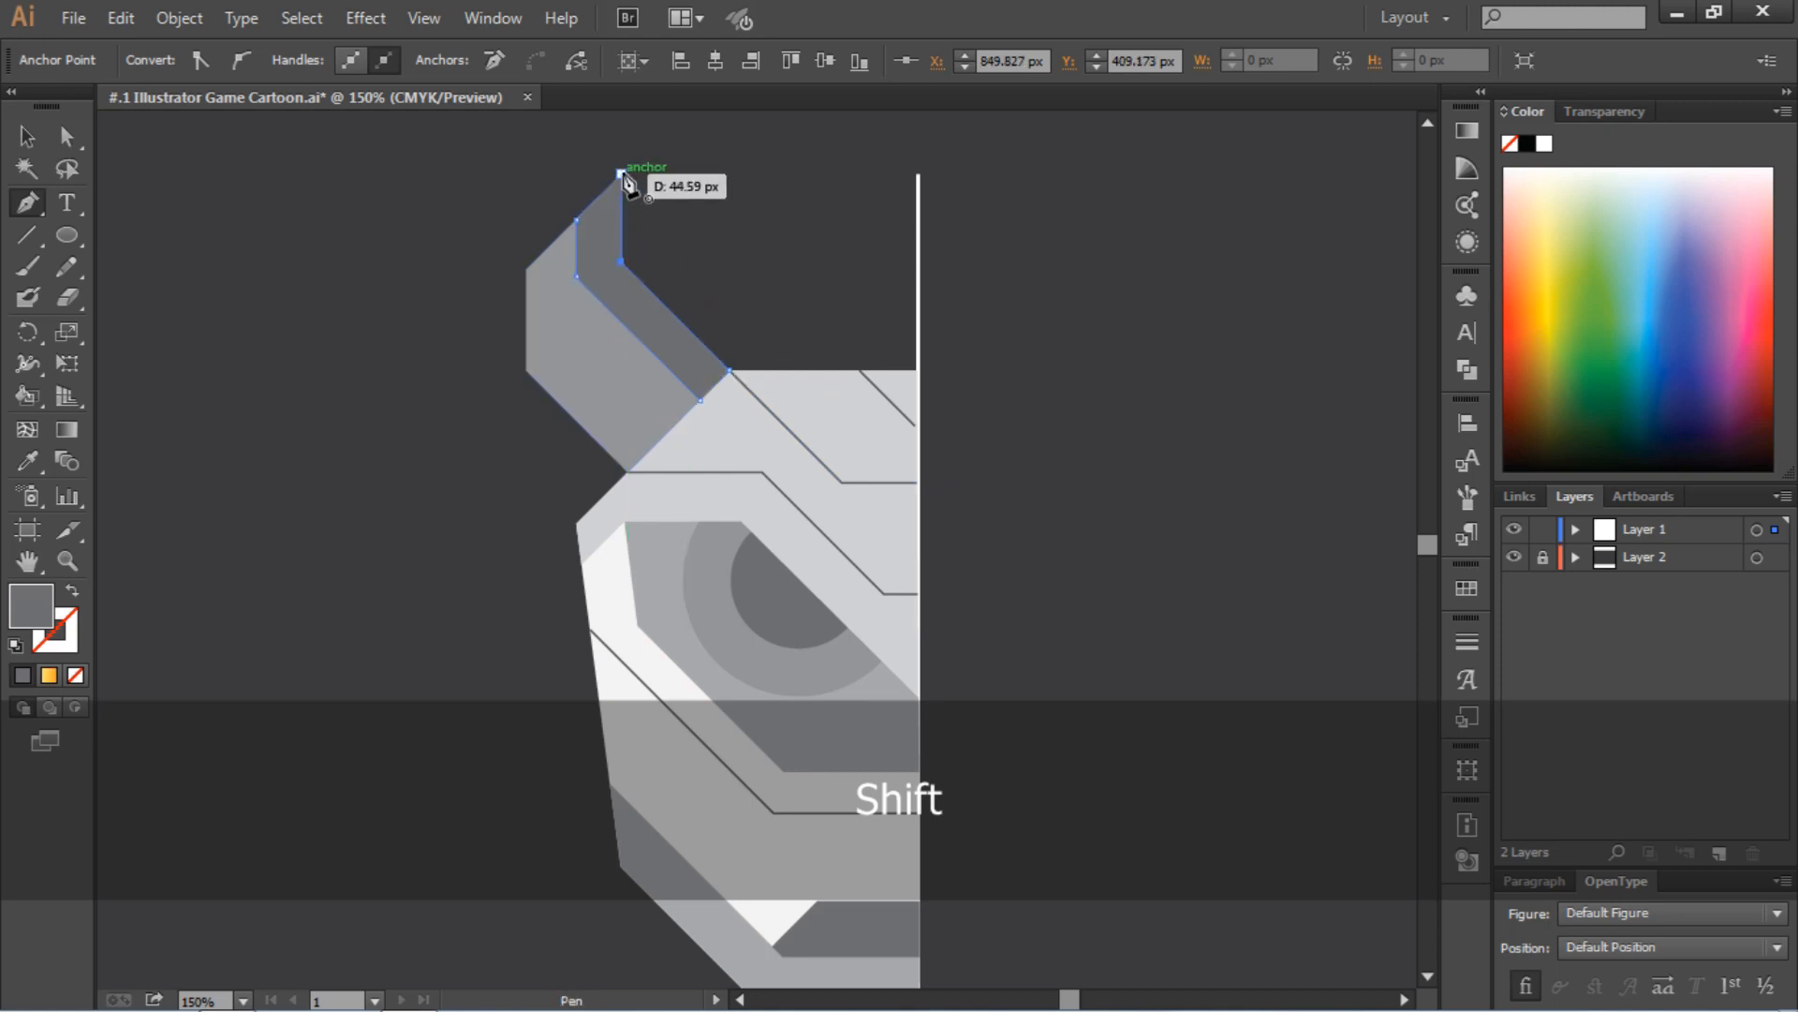
pyautogui.click(621, 174)
pyautogui.click(28, 136)
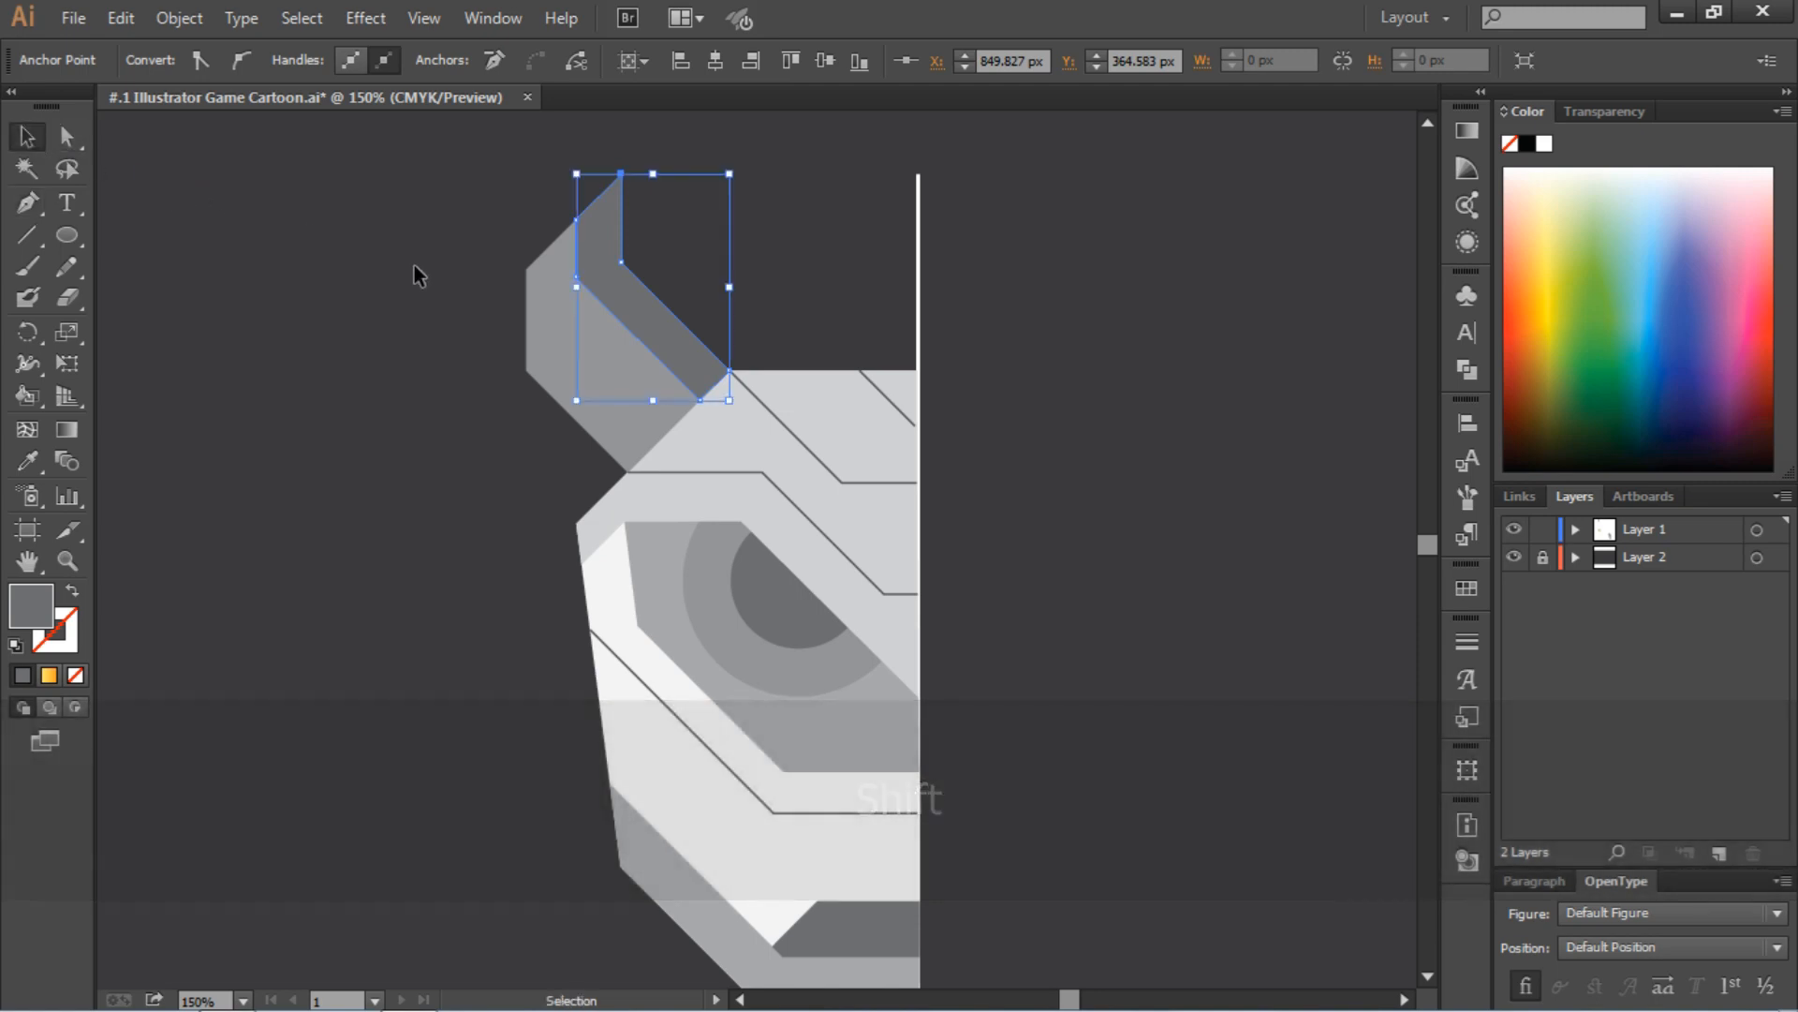
pyautogui.click(459, 298)
# Draw a closed dark gray chin shape at the jaw's tip, with a horizontal top edge and a slanted segment about 32 px long at the guide line
pyautogui.scroll(-2, 459, 298)
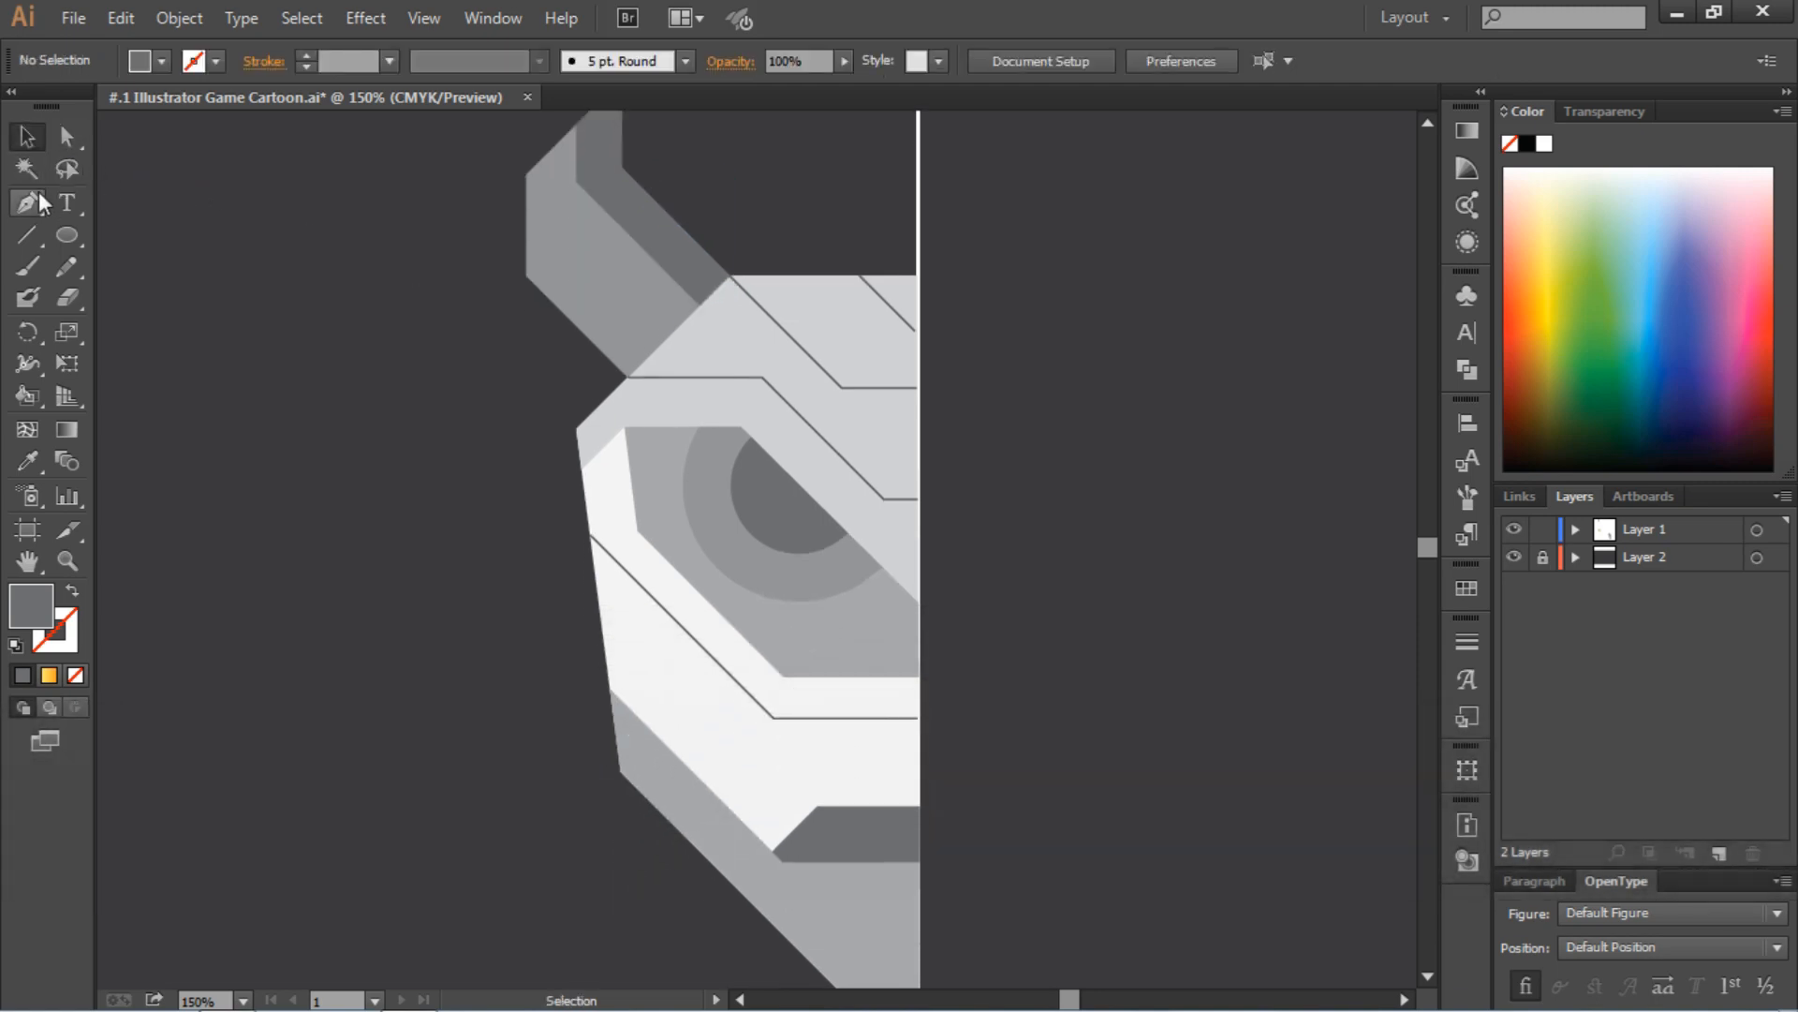
pyautogui.scroll(-6, 497, 272)
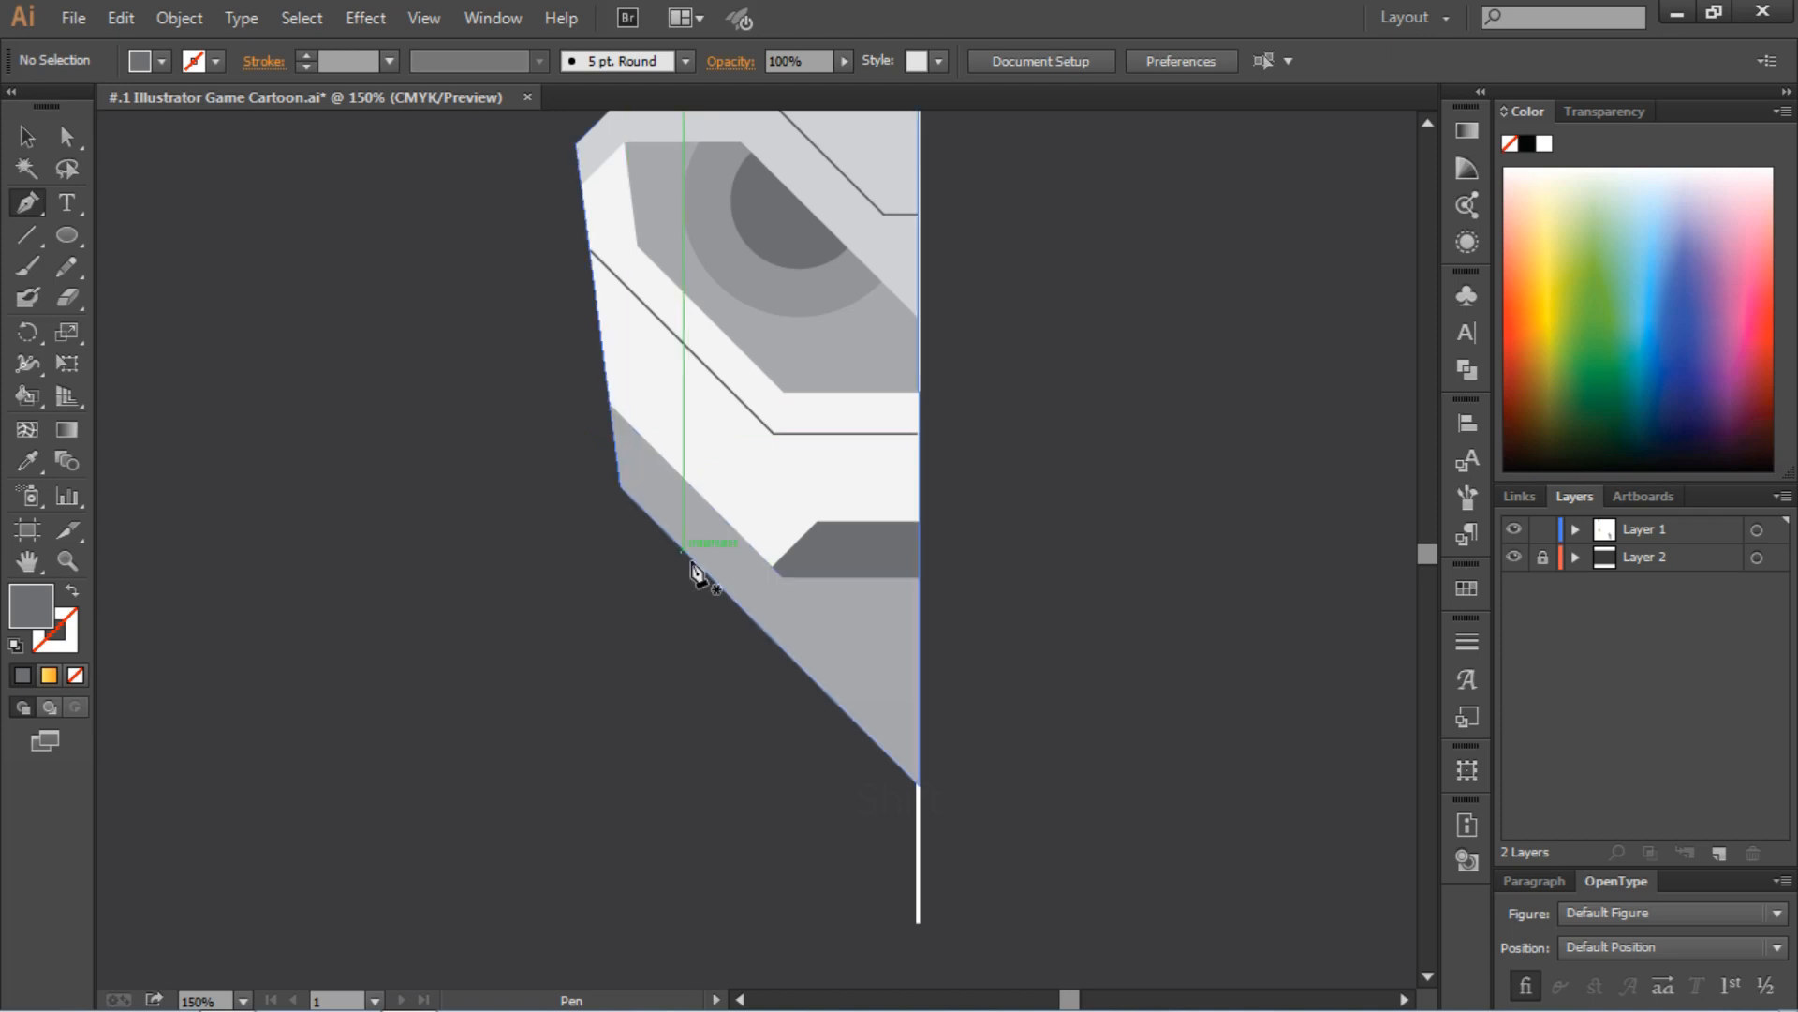
pyautogui.click(755, 620)
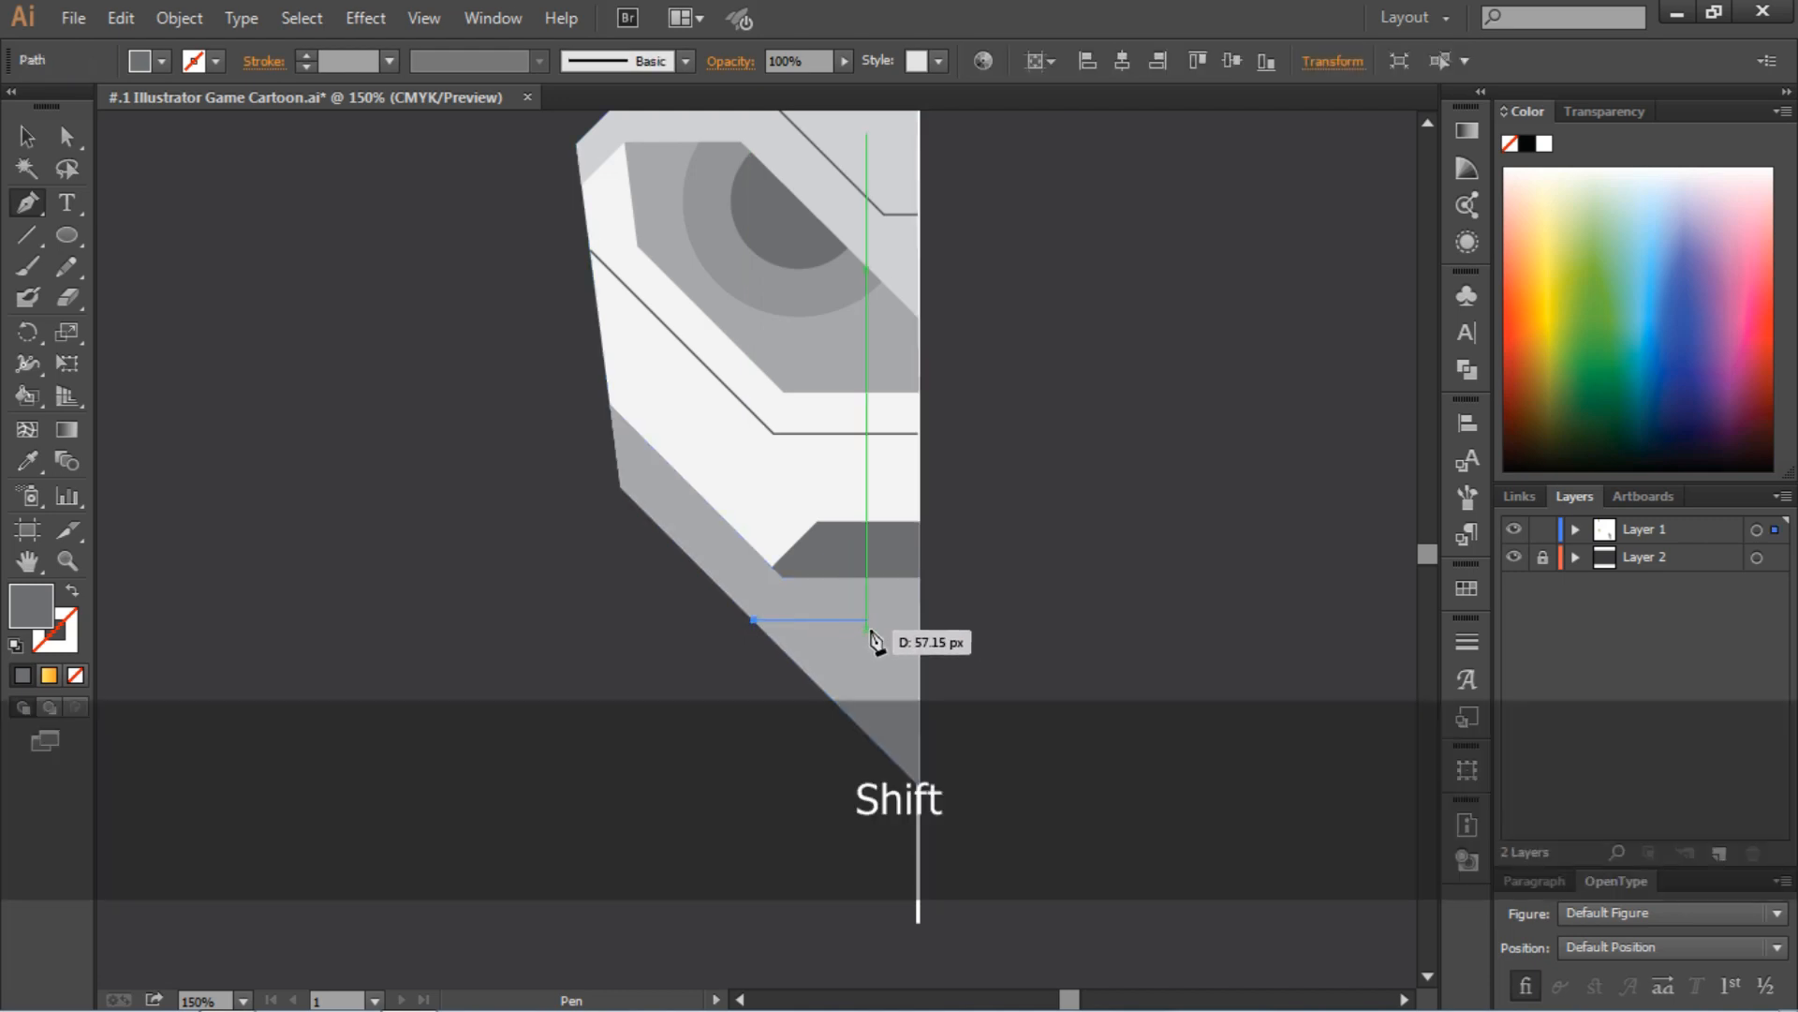
pyautogui.click(875, 626)
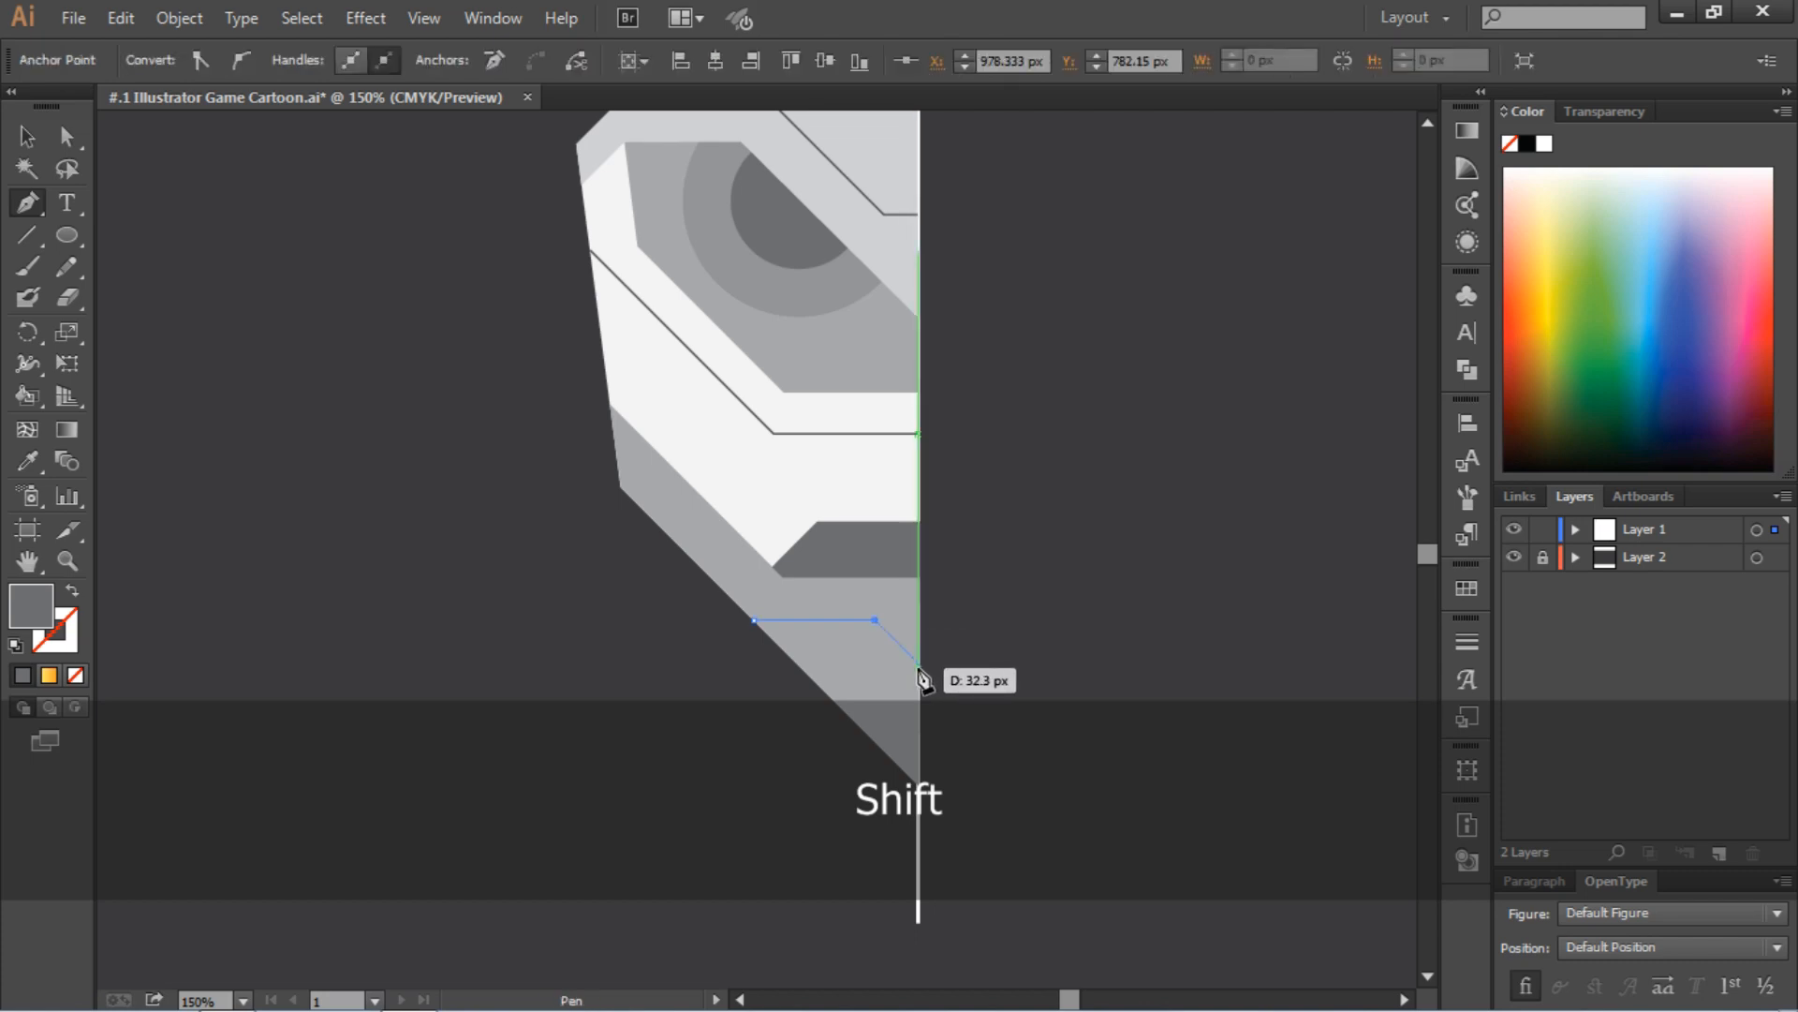
pyautogui.click(919, 665)
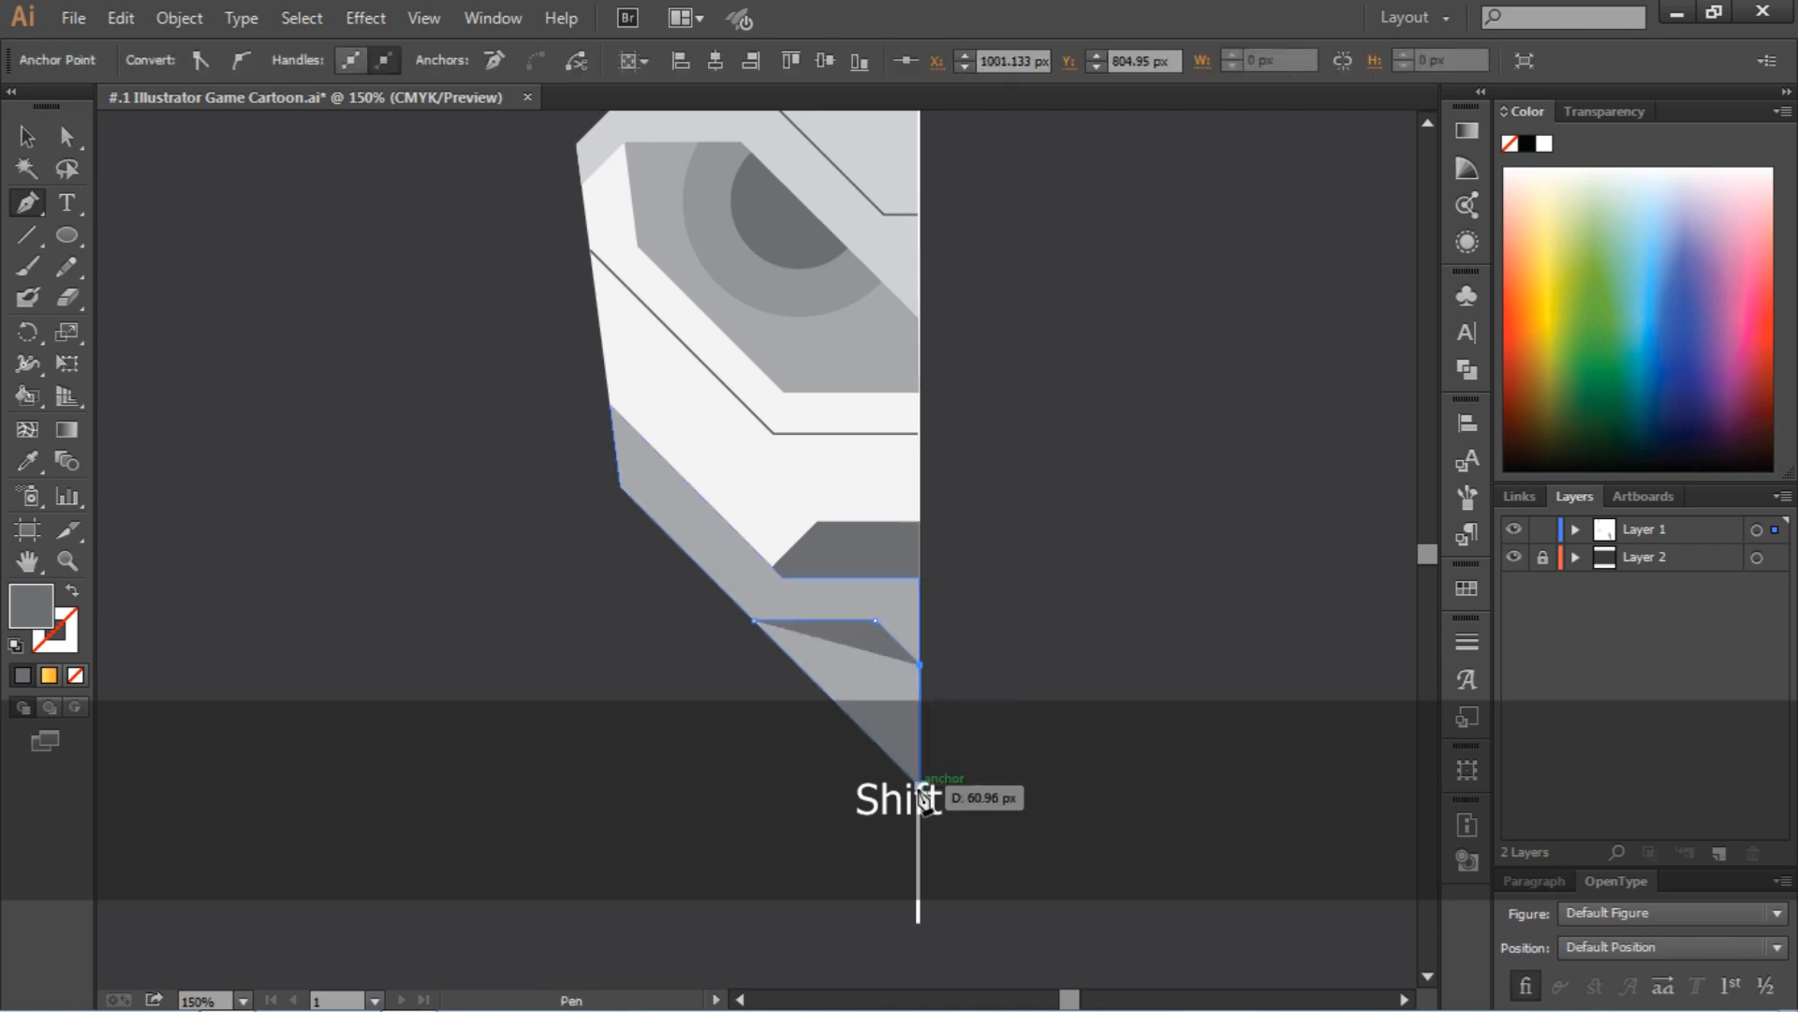
pyautogui.click(920, 780)
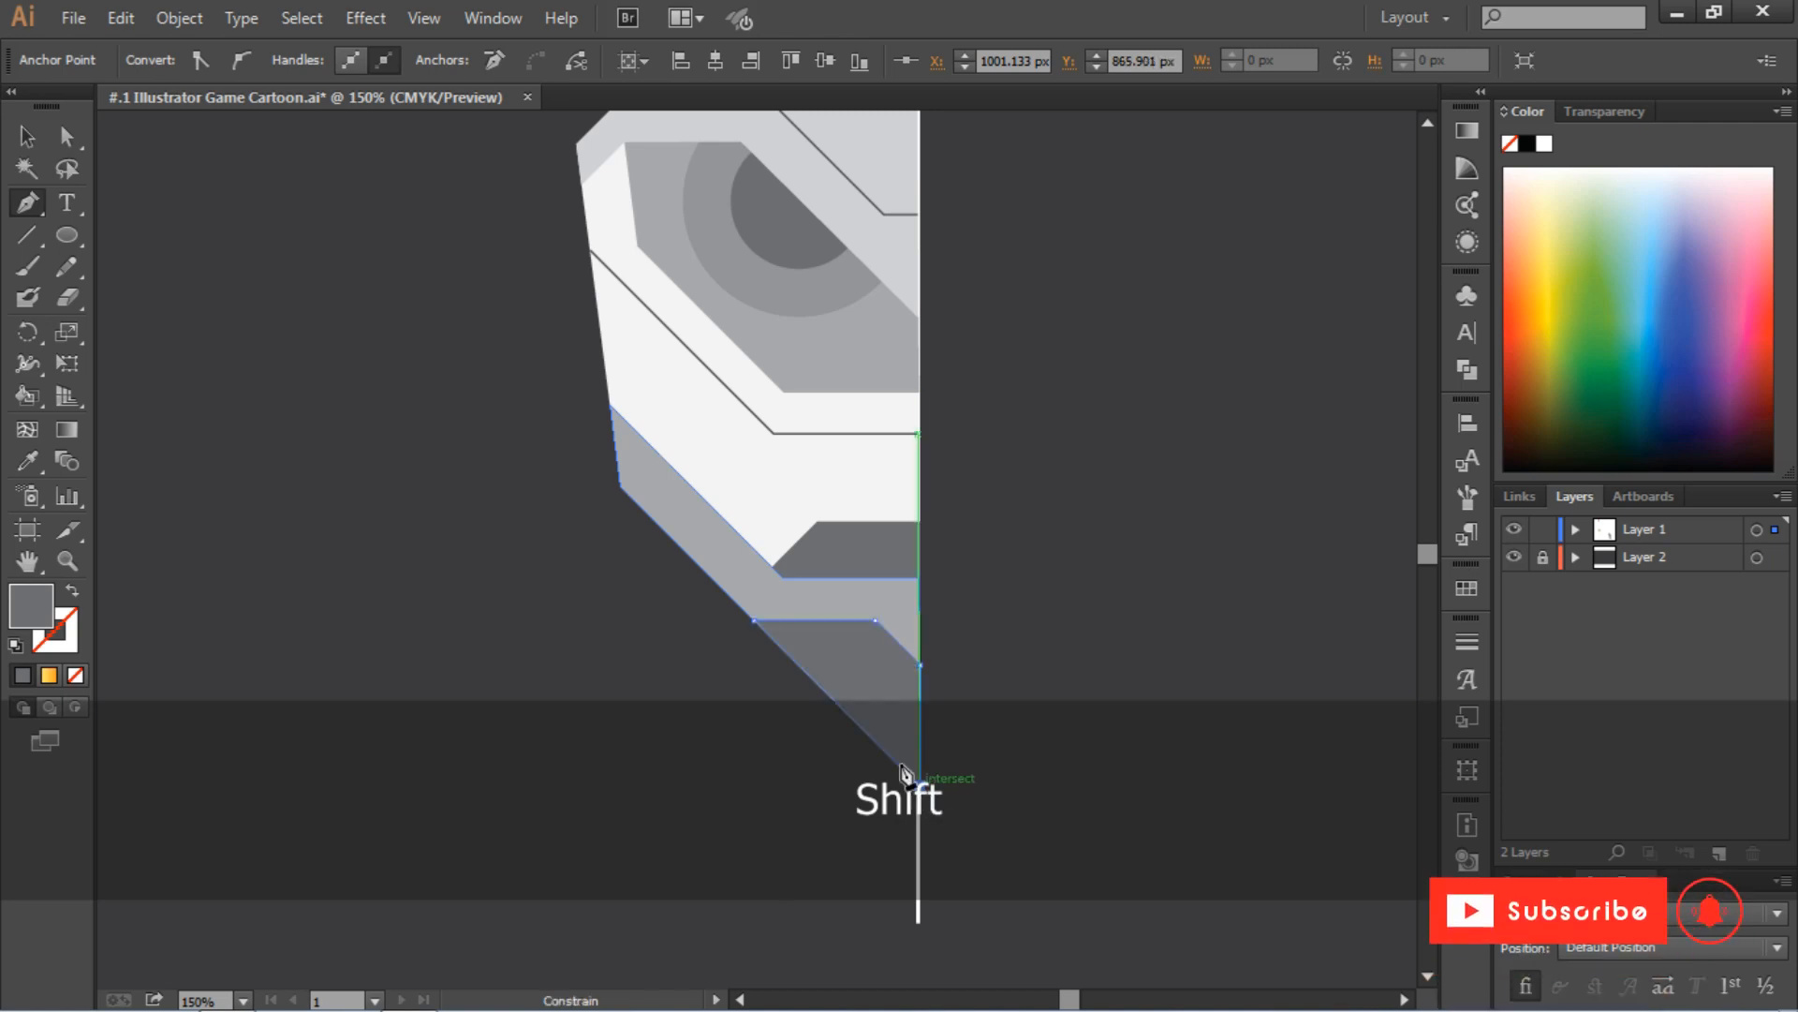
pyautogui.click(754, 621)
# Draw a closed gray diagonal stripe on the forehead, from its top edge down to the guide line, beside the short diagonal line
pyautogui.scroll(-3, 1025, 588)
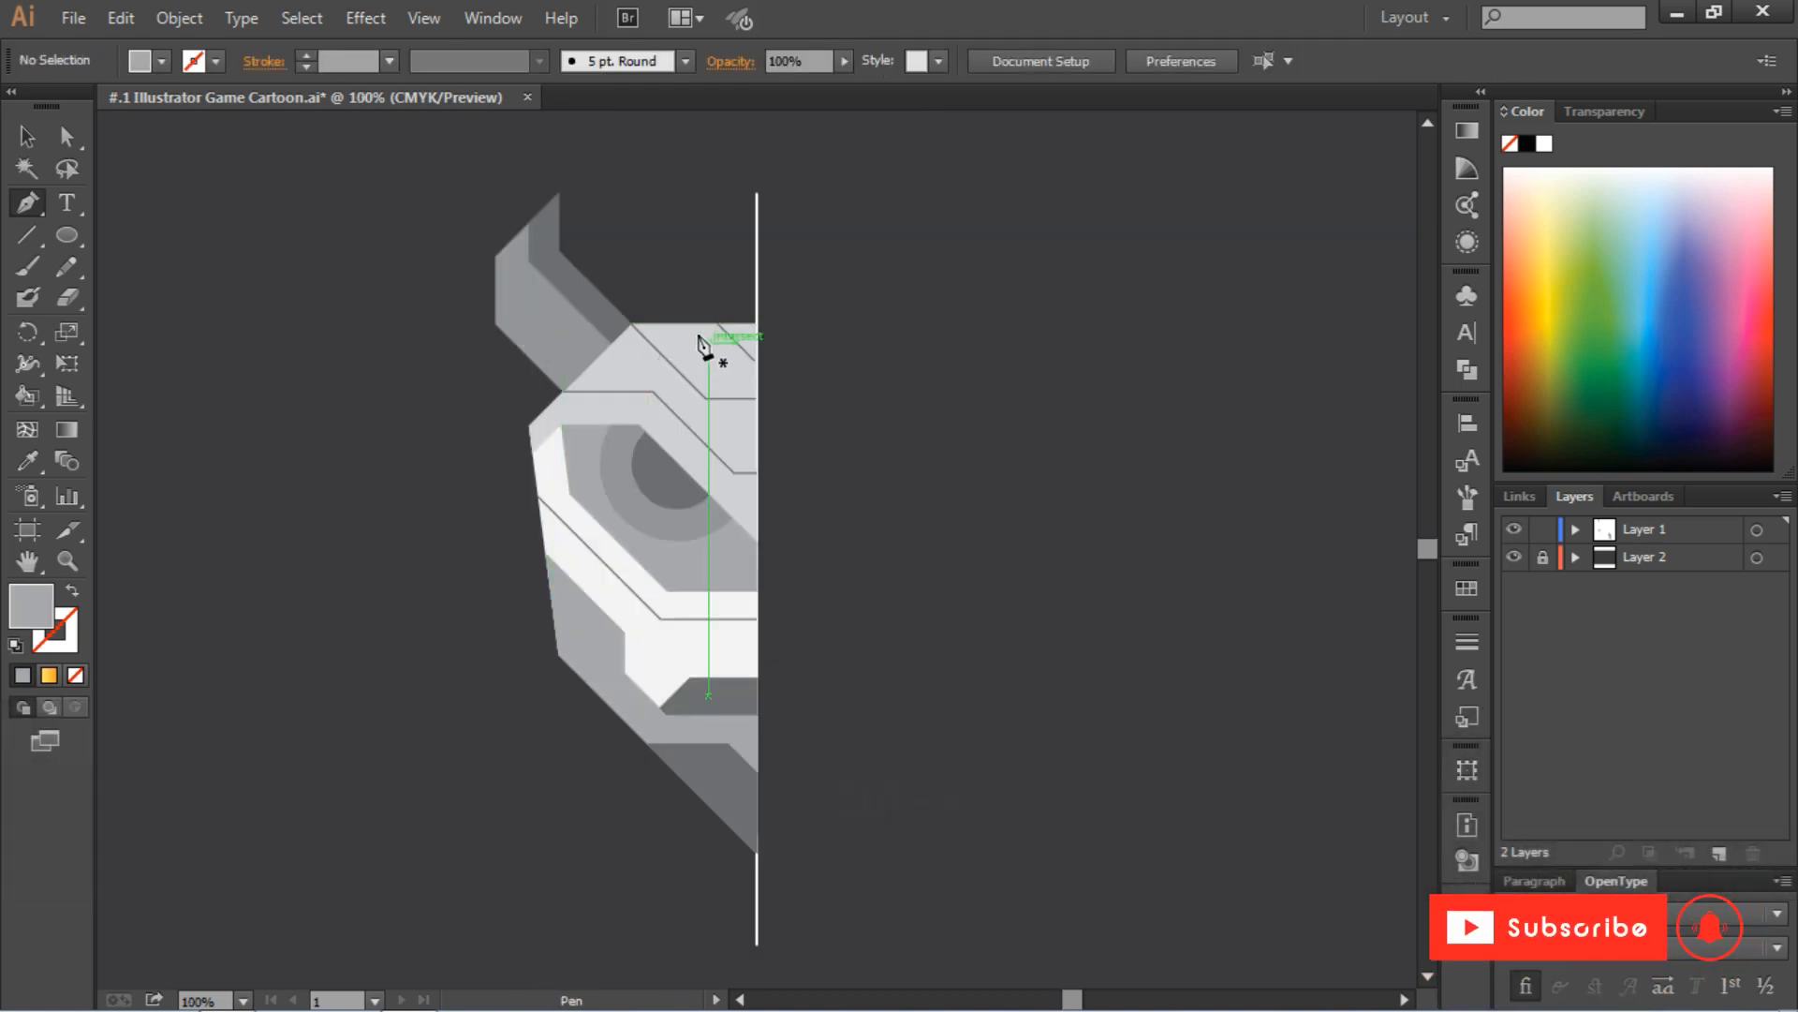
pyautogui.click(677, 324)
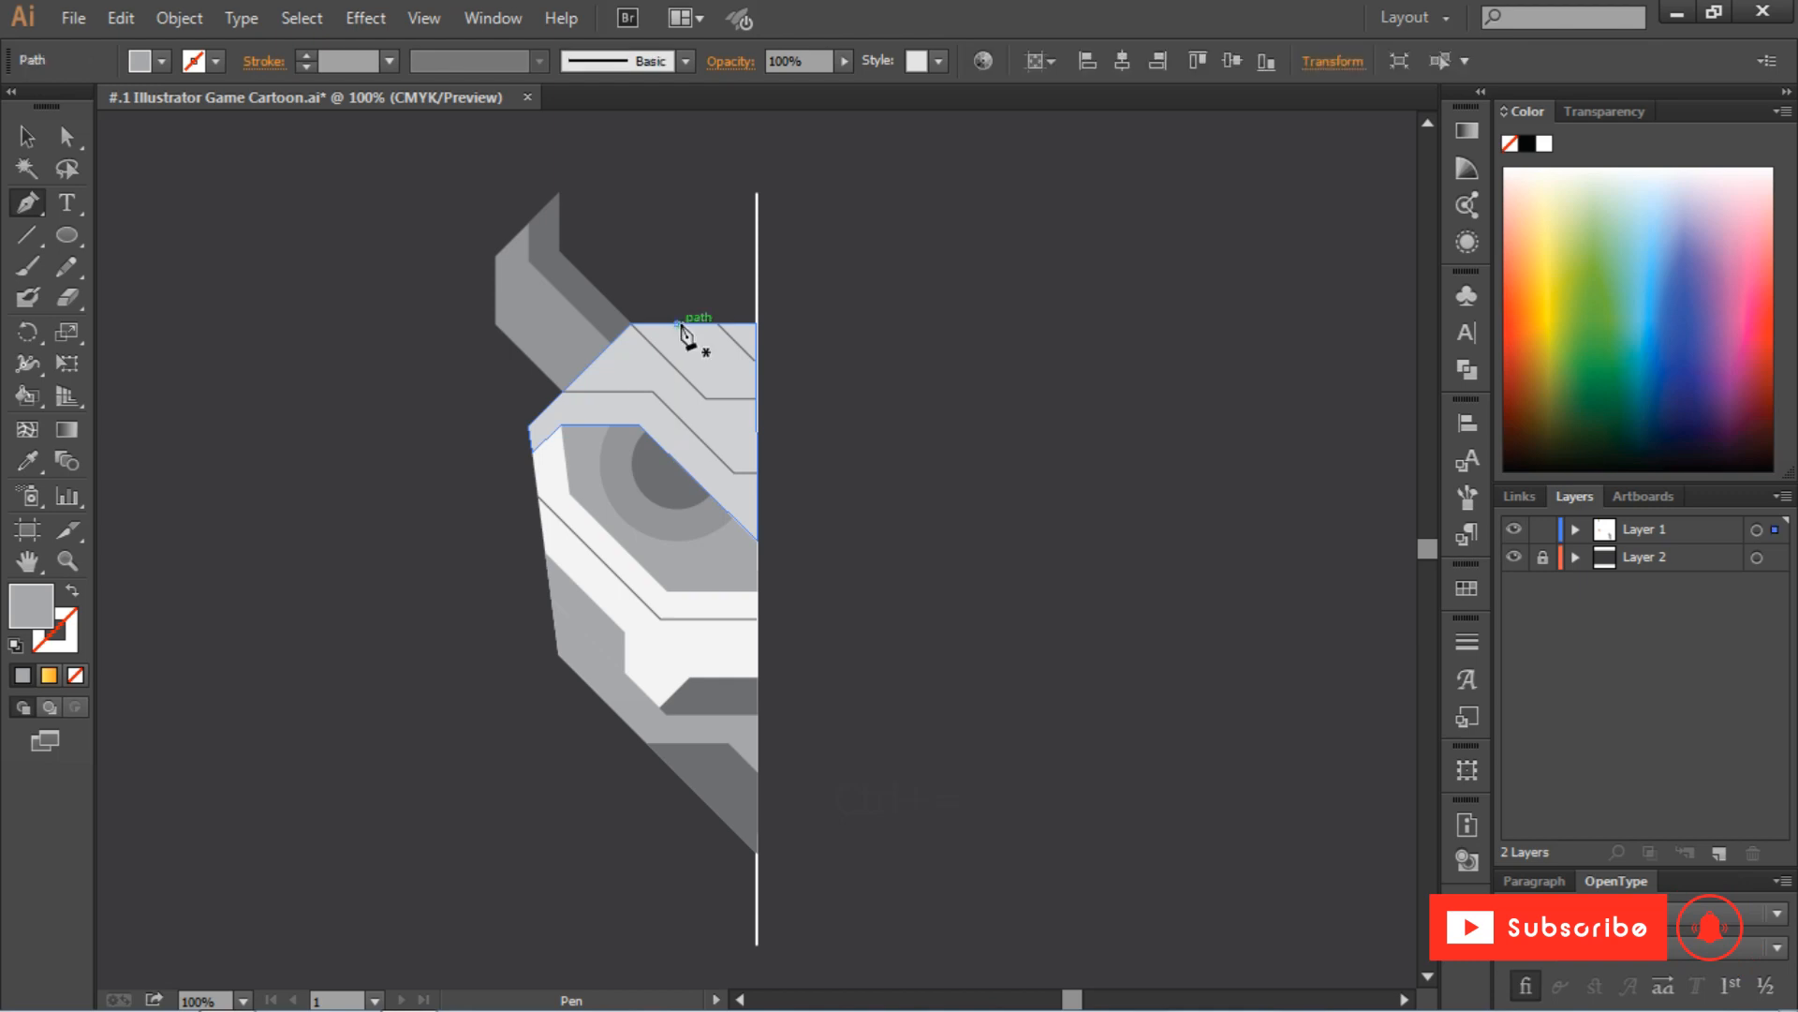
pyautogui.click(751, 399)
pyautogui.hotkey('ctrl', '=')
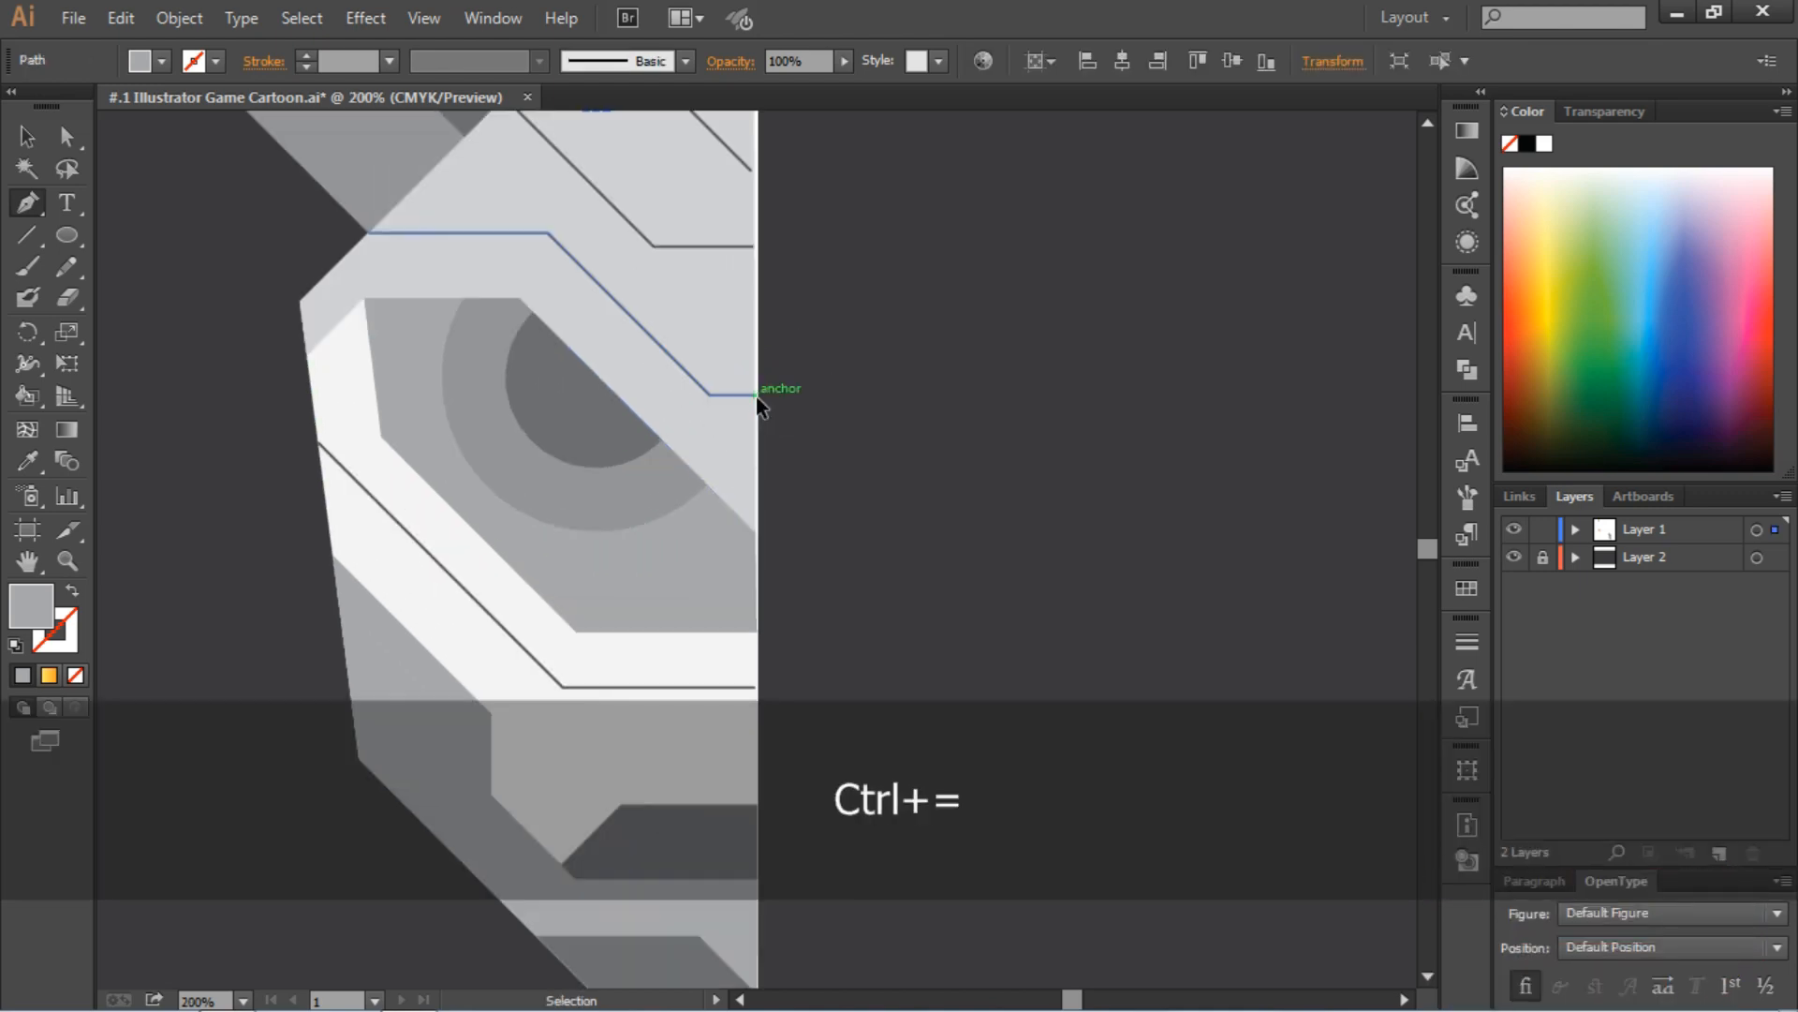
pyautogui.hotkey('ctrl', '=')
pyautogui.scroll(5, 755, 401)
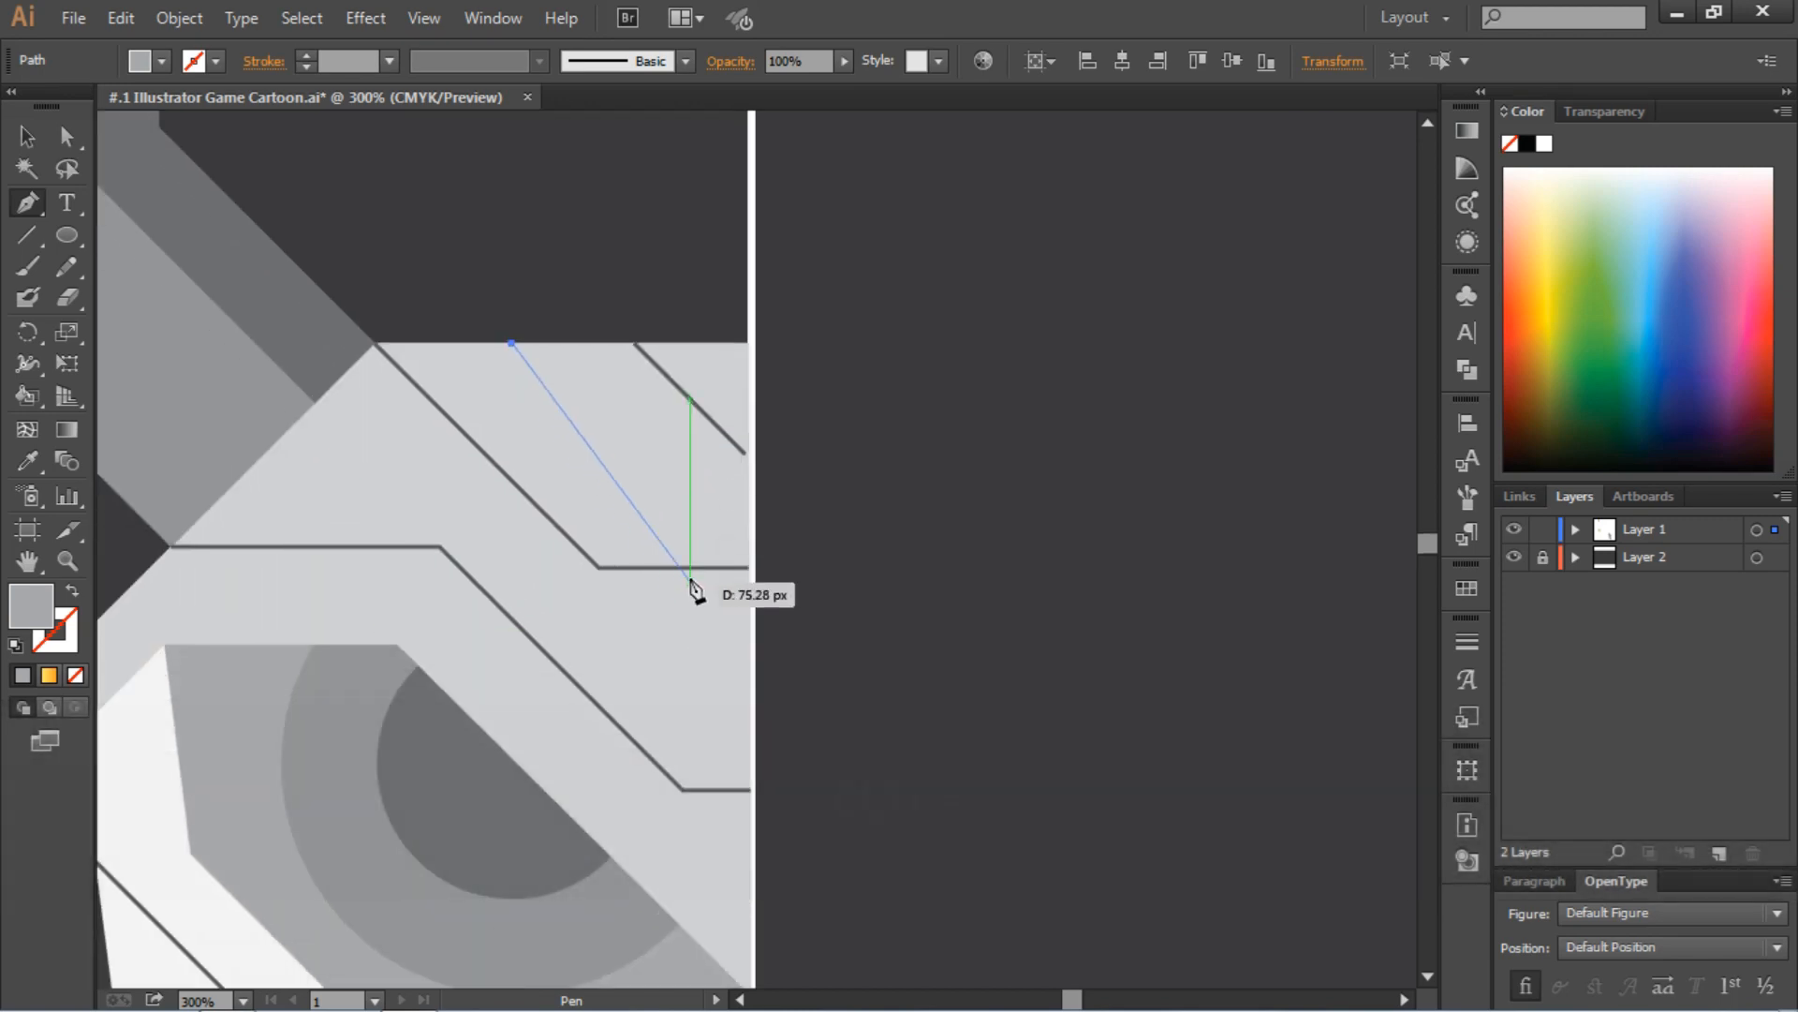
pyautogui.keyDown('shift'); pyautogui.click(739, 568); pyautogui.keyUp('shift')
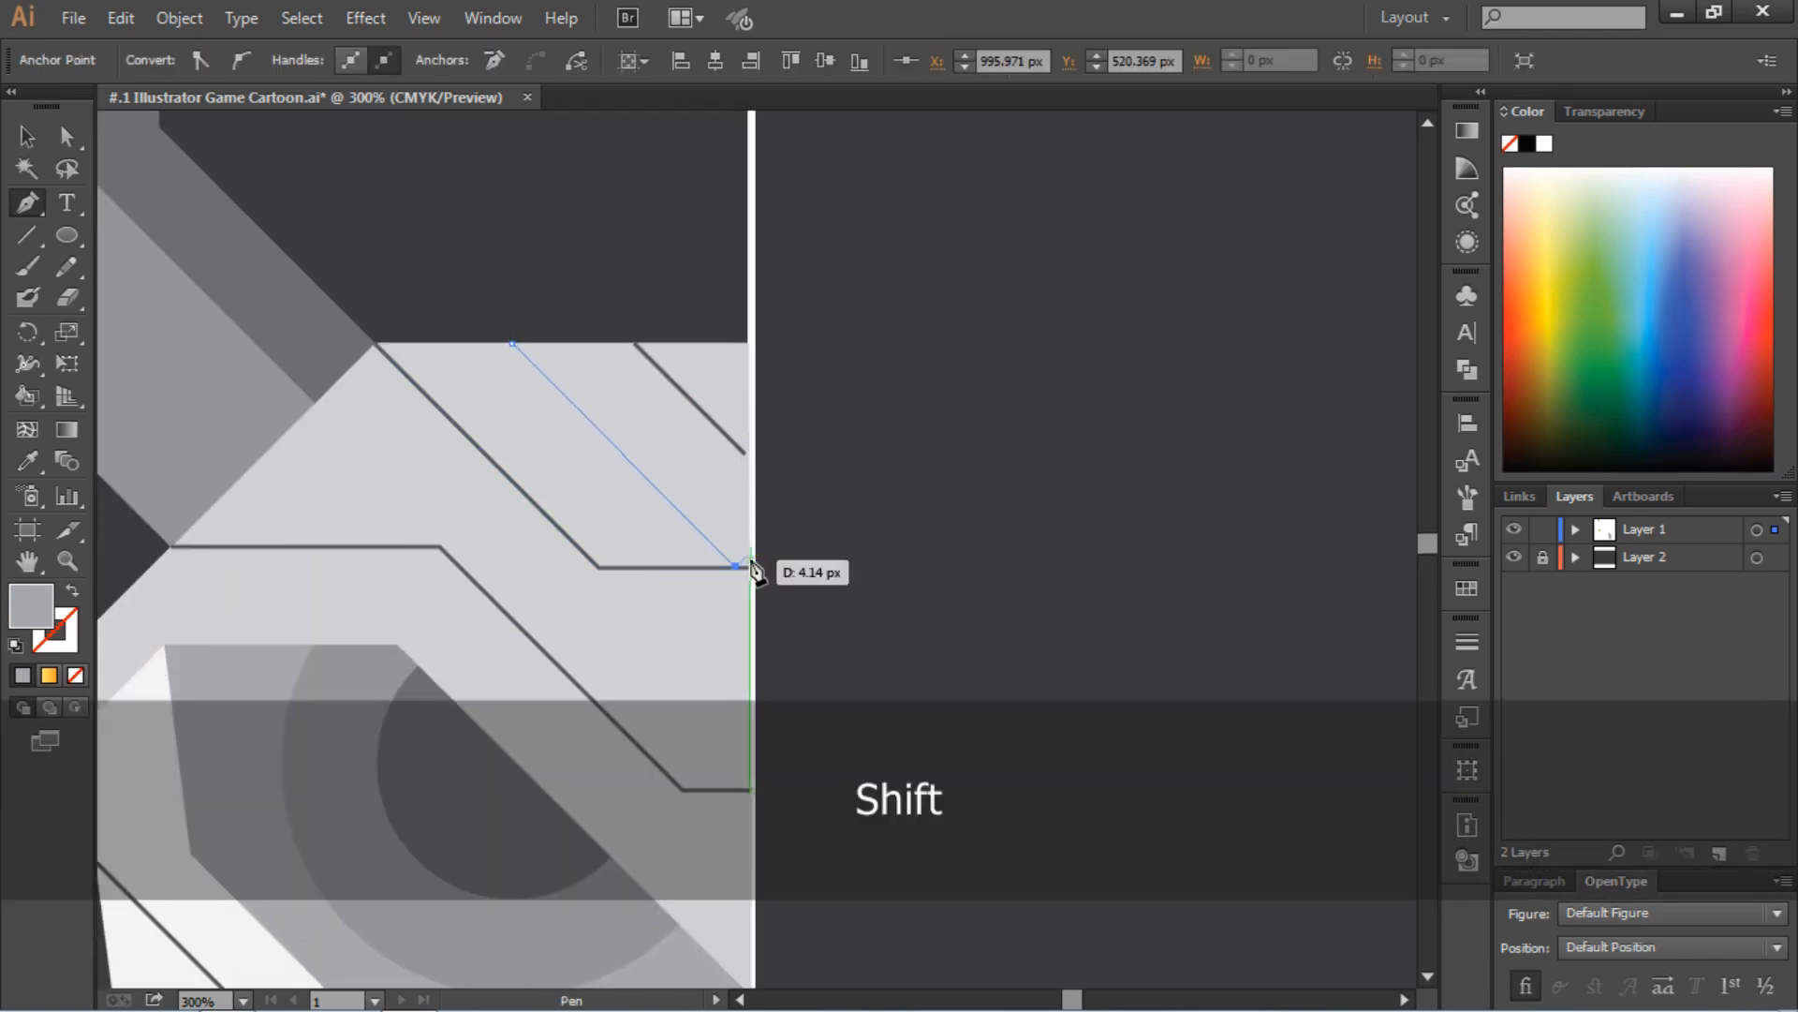
pyautogui.keyDown('shift'); pyautogui.click(748, 458); pyautogui.keyUp('shift')
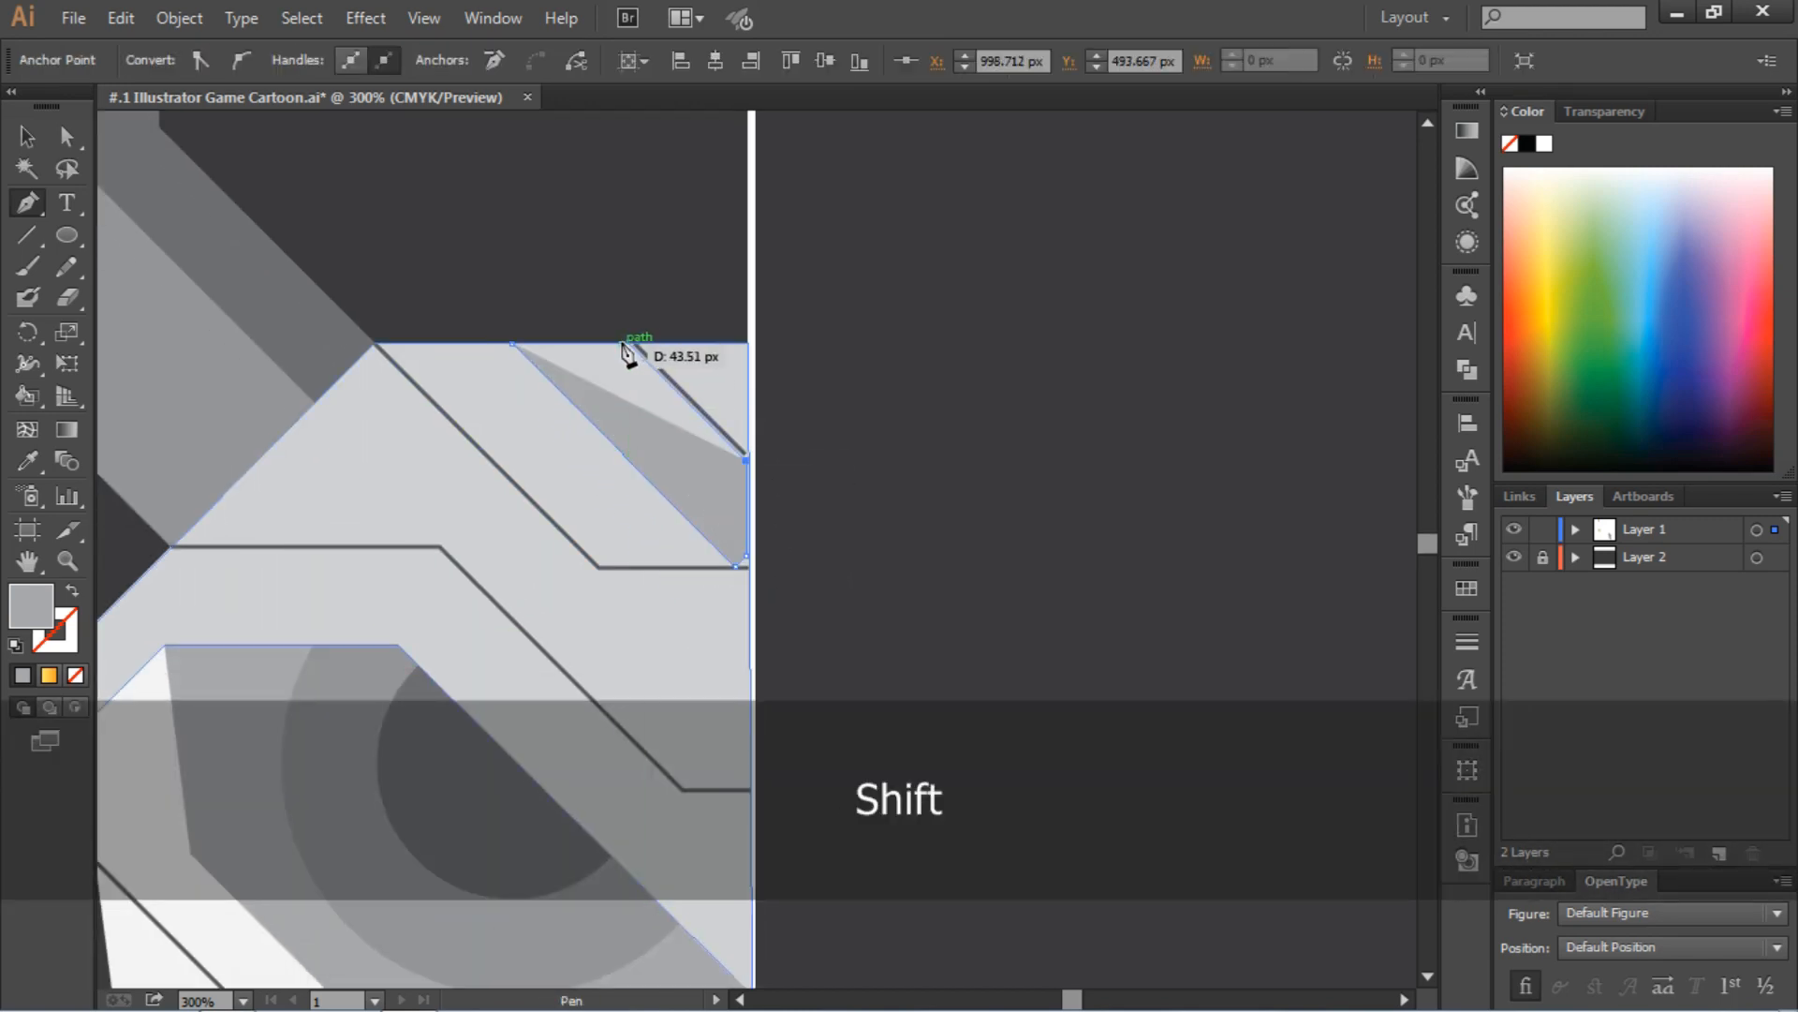
pyautogui.keyDown('shift'); pyautogui.click(624, 342); pyautogui.keyUp('shift')
pyautogui.keyDown('shift'); pyautogui.click(512, 343); pyautogui.keyUp('shift')
pyautogui.click(67, 137)
pyautogui.press('Delete')
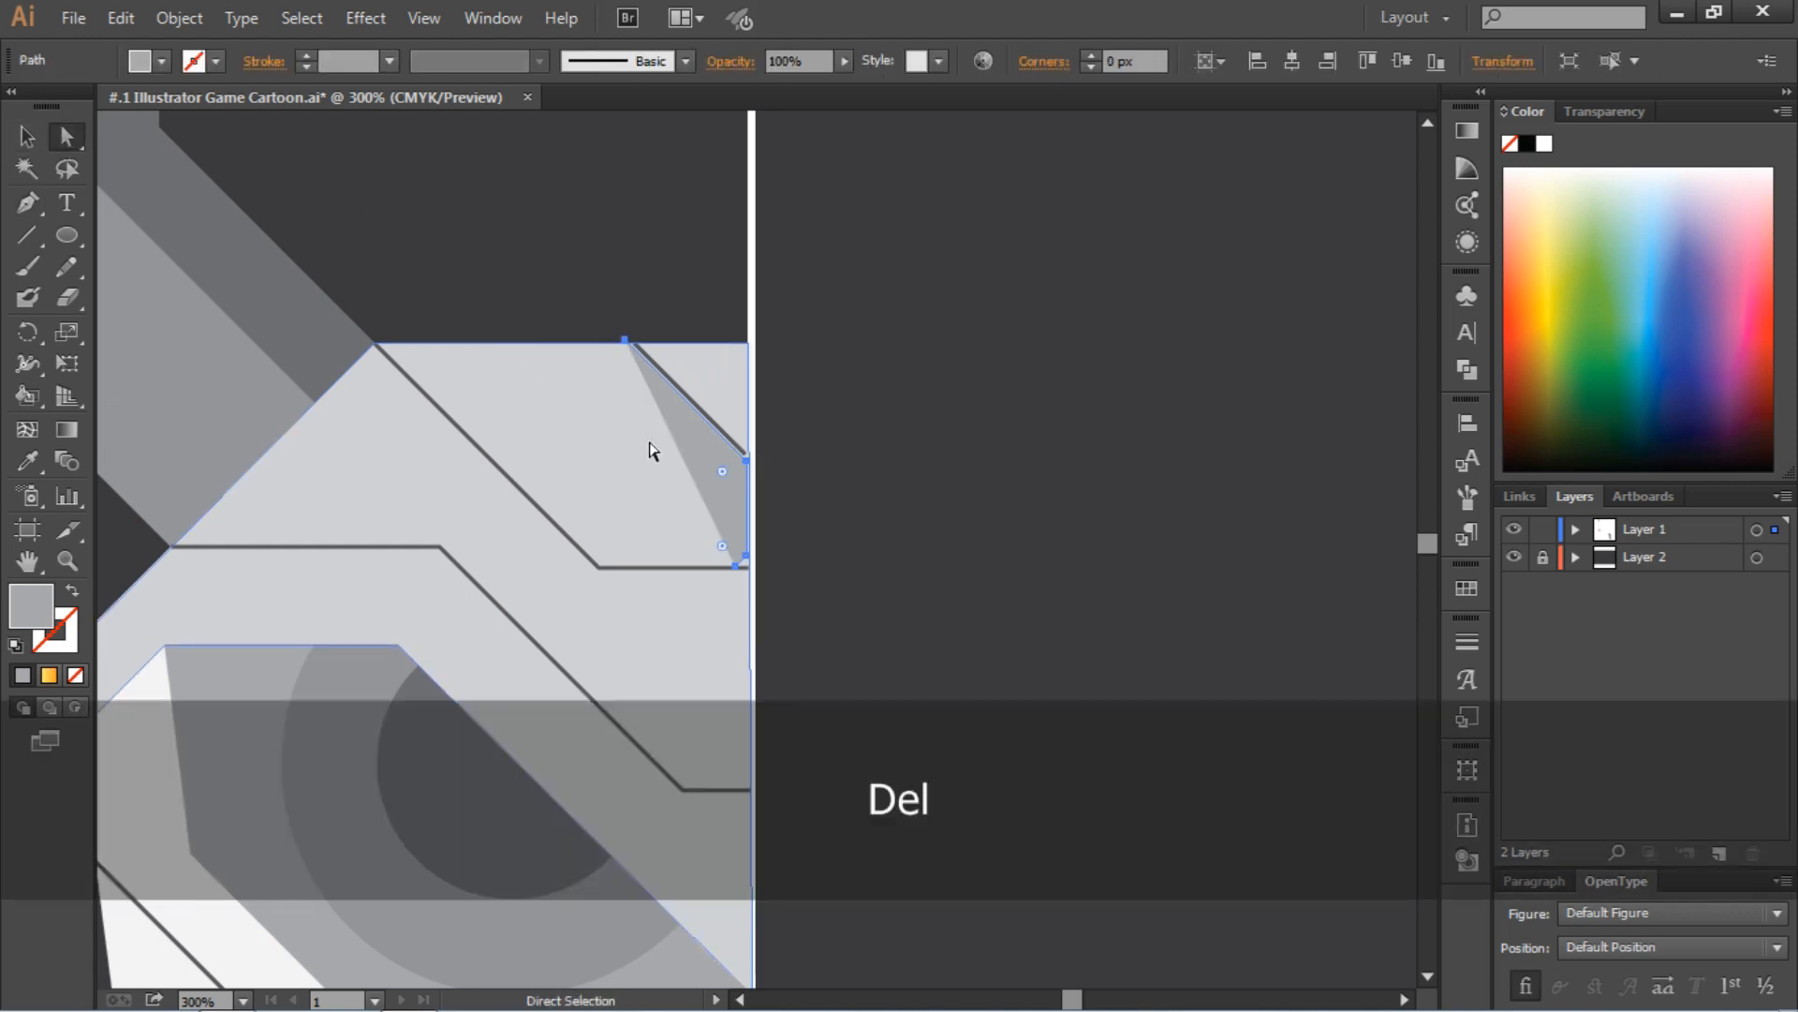
pyautogui.hotkey('ctrl', 'z')
pyautogui.hotkey('ctrl', 'z')
# Align the forehead stripe's corner points with the guide line and the forehead's top edge
pyautogui.hotkey('ctrl', '=')
pyautogui.hotkey('ctrl', '=')
pyautogui.hotkey('ctrl', '=')
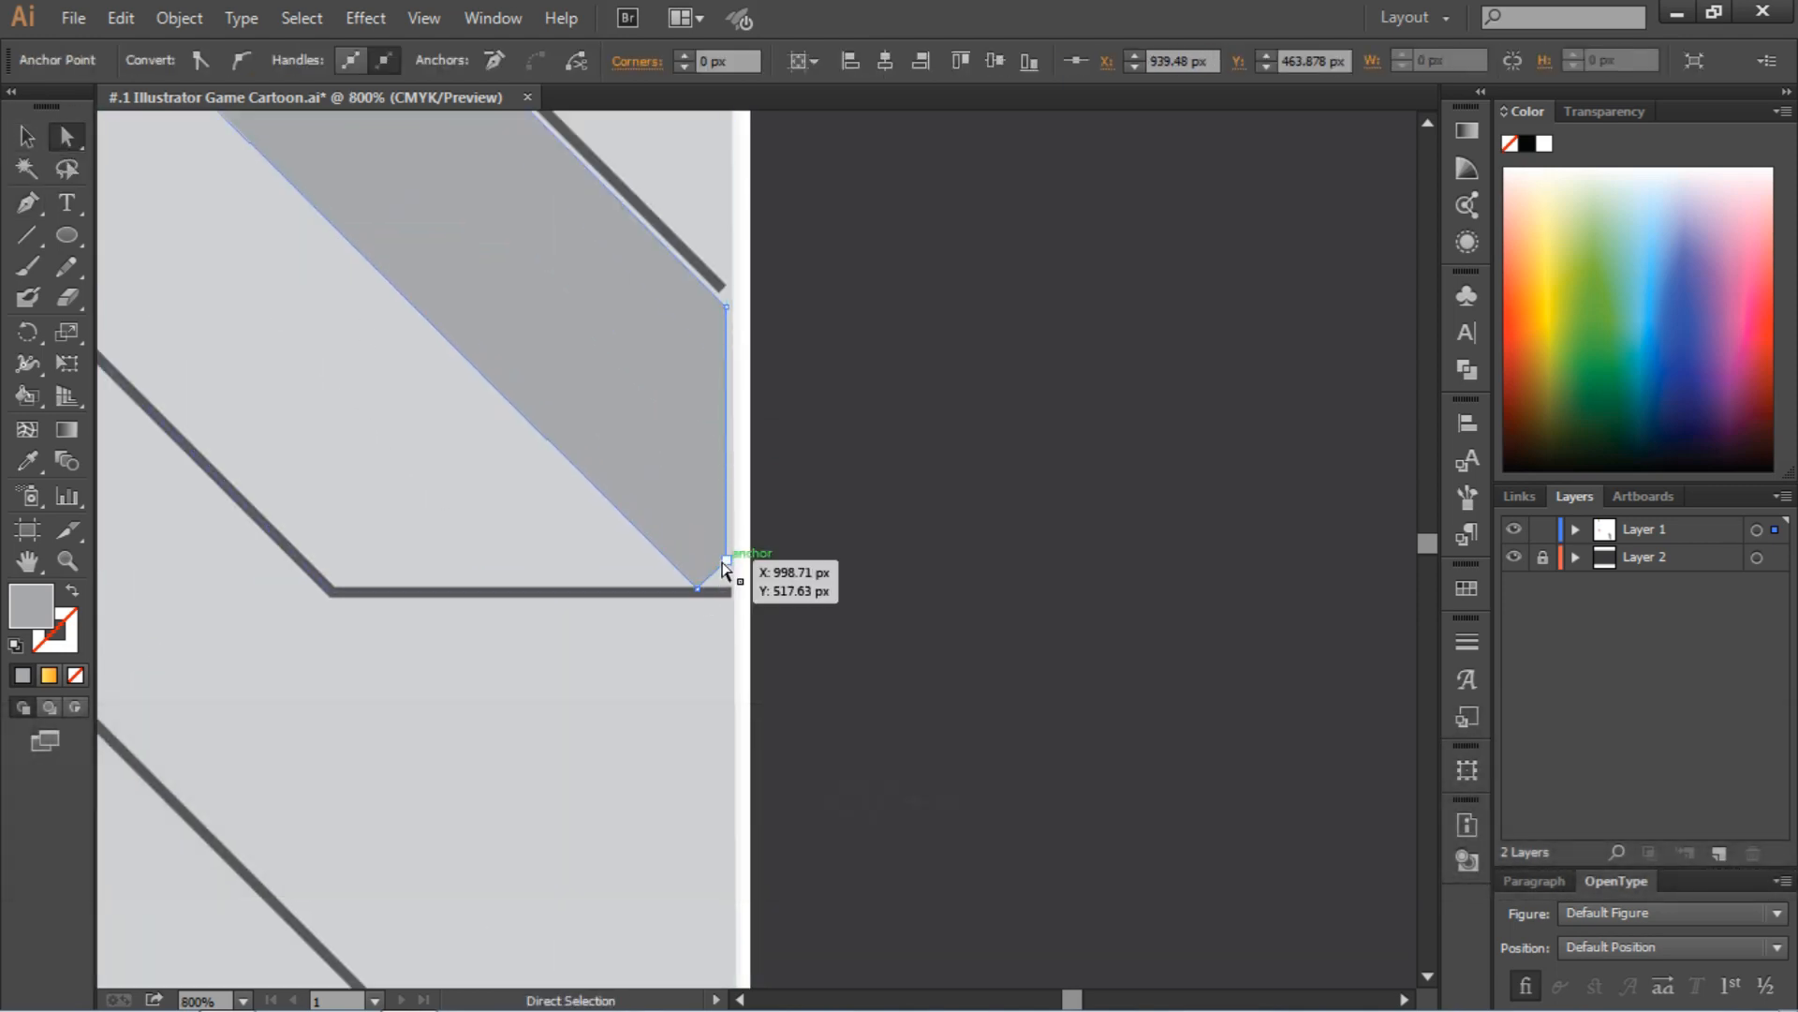
pyautogui.moveTo(723, 563); pyautogui.dragTo(733, 590)
pyautogui.moveTo(728, 307)
pyautogui.mouseDown()
pyautogui.moveTo(743, 317)
pyautogui.moveTo(736, 301)
pyautogui.mouseUp()
pyautogui.scroll(3, 802, 562)
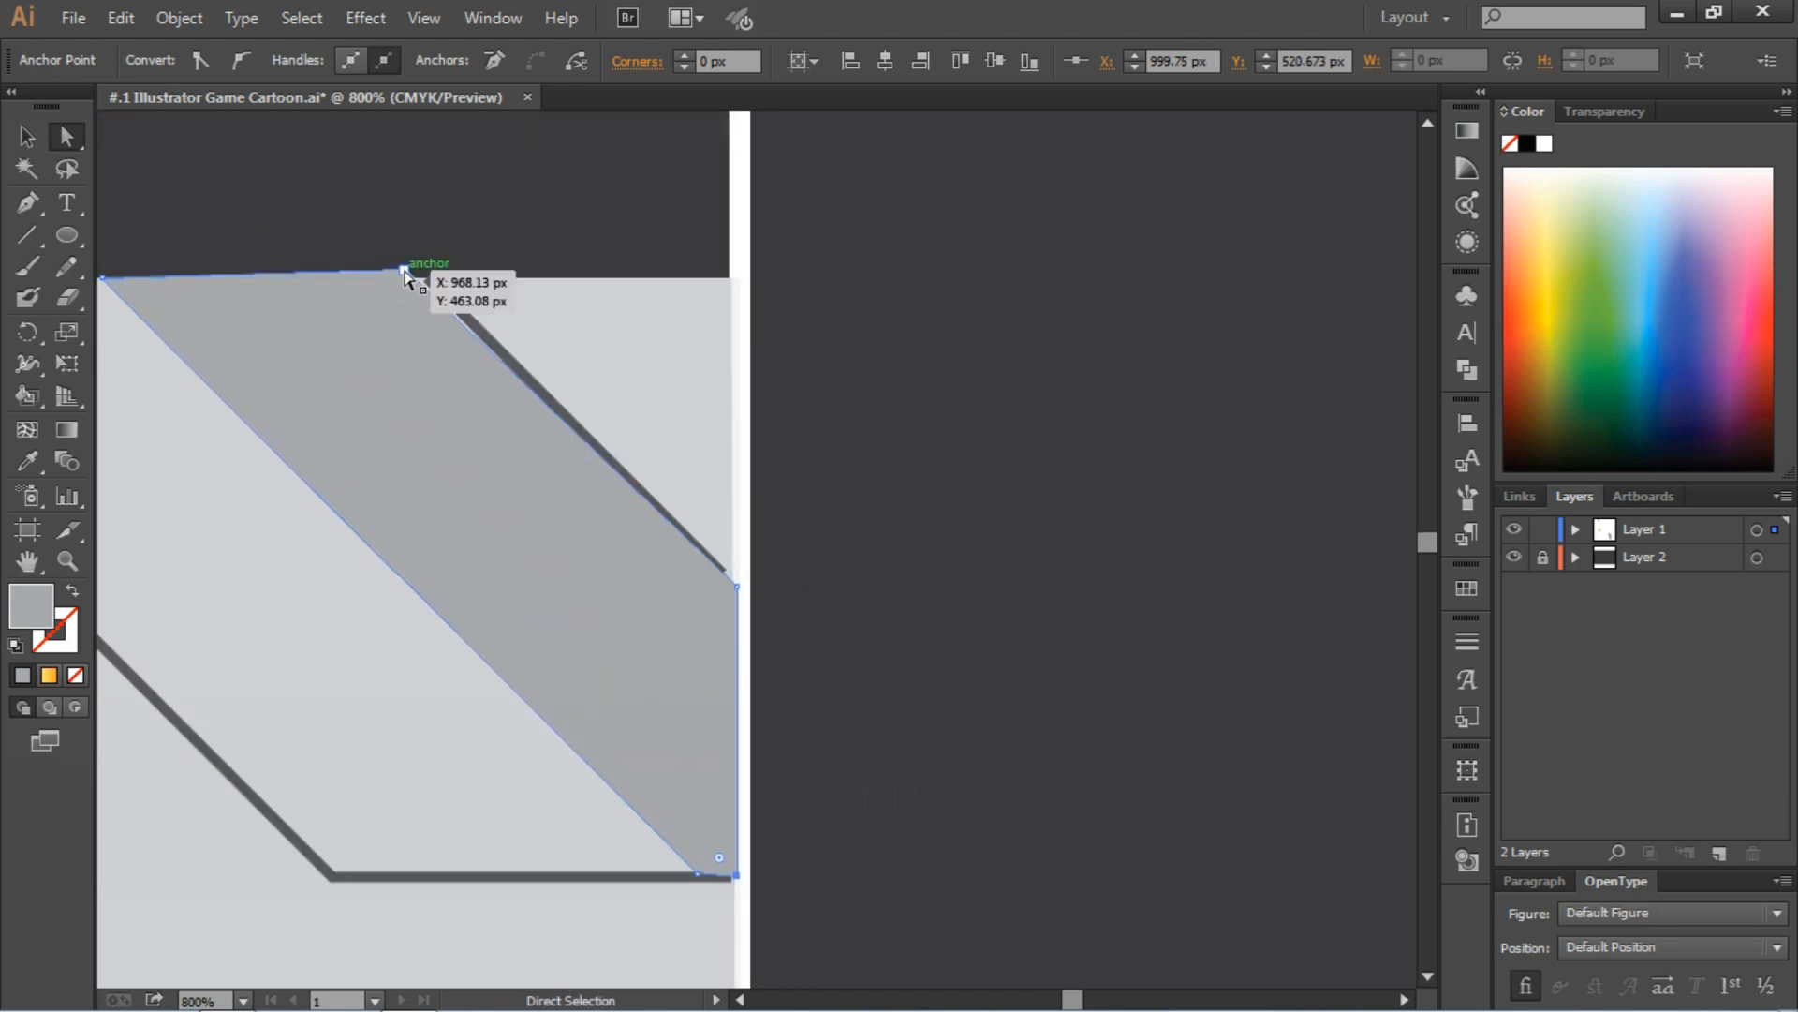
pyautogui.moveTo(405, 271)
pyautogui.mouseDown()
pyautogui.moveTo(428, 279)
pyautogui.moveTo(410, 278)
pyautogui.mouseUp()
pyautogui.click(479, 245)
# Shift the stripe's upper diagonal edge away from the short forehead line to leave a thin gap, and extend that line to the guide line
pyautogui.moveTo(738, 587); pyautogui.dragTo(737, 618)
pyautogui.click(789, 582)
pyautogui.moveTo(410, 279); pyautogui.dragTo(406, 279)
pyautogui.click(880, 618)
pyautogui.click(733, 583)
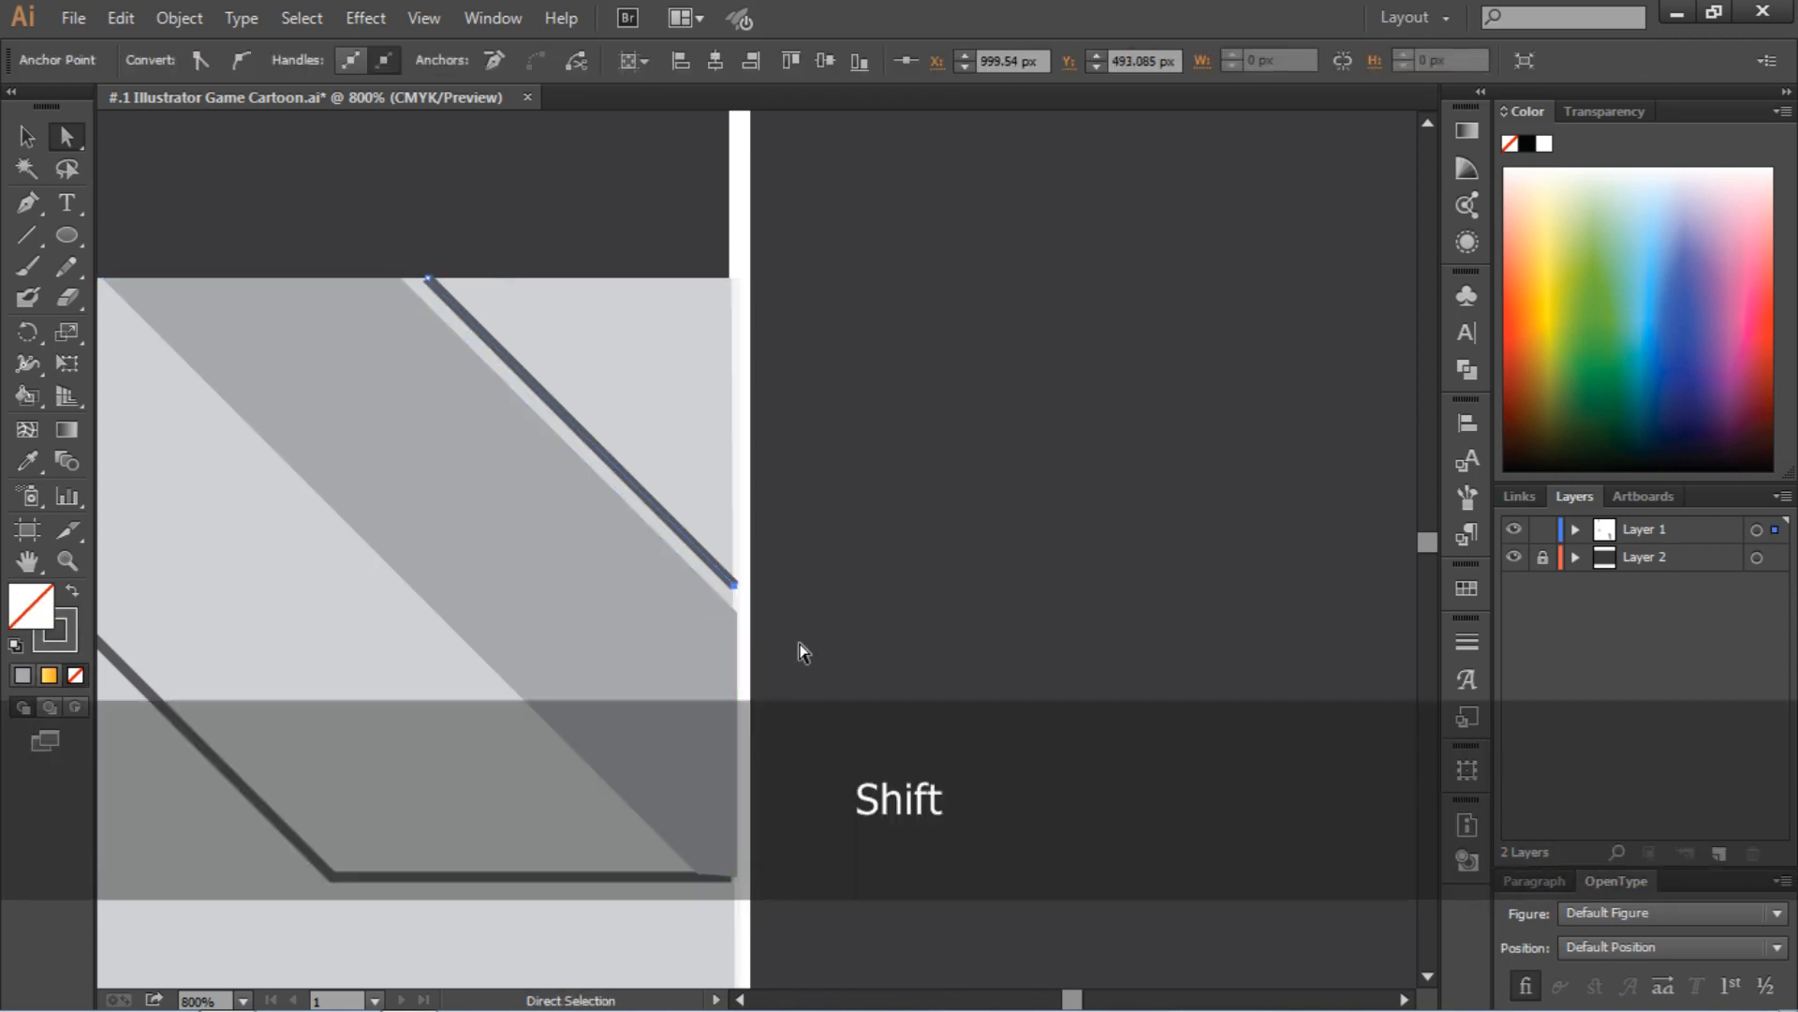
# Raise the stripe's bottom edge above the horizontal forehead line, keeping its long side diagonal, and deselect it
pyautogui.scroll(-1, 800, 646)
pyautogui.click(722, 707)
pyautogui.moveTo(697, 746); pyautogui.dragTo(656, 706)
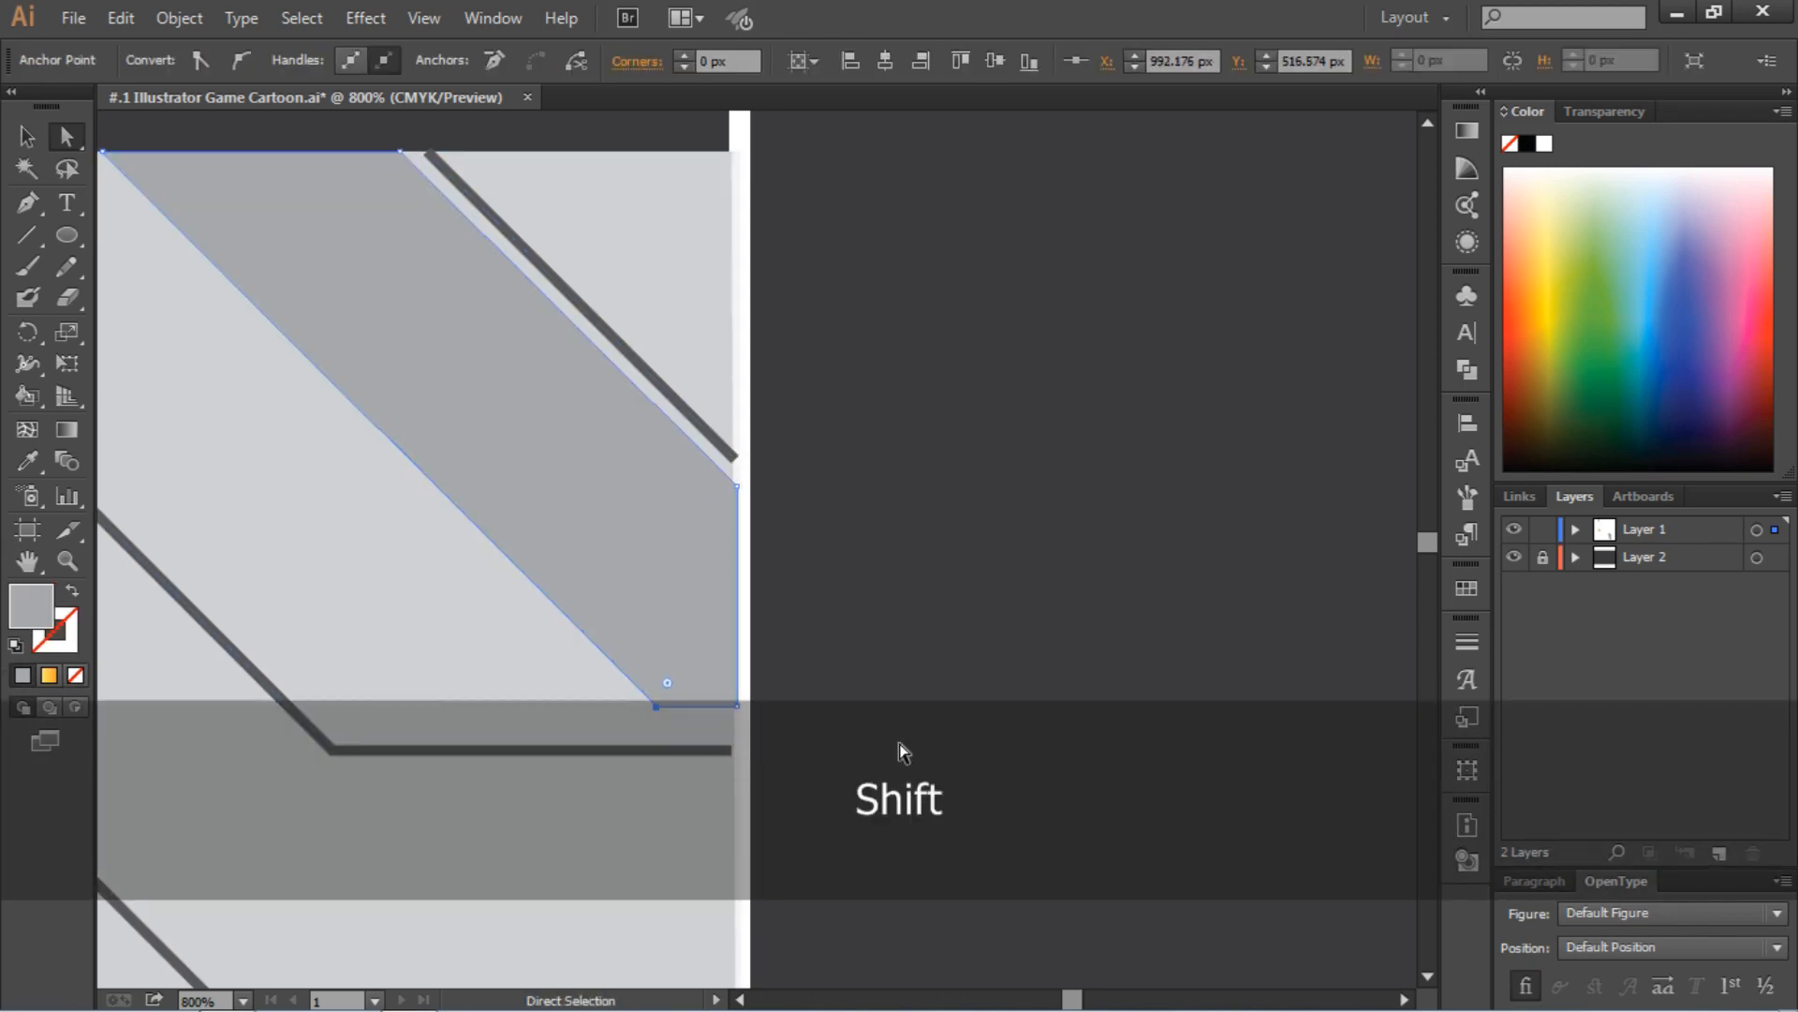
pyautogui.click(903, 751)
# Fill the horn's shading strip with the light yellow-orange gradient from the lowest color swatch circle using the Eyedropper
pyautogui.hotkey('ctrl', '0')
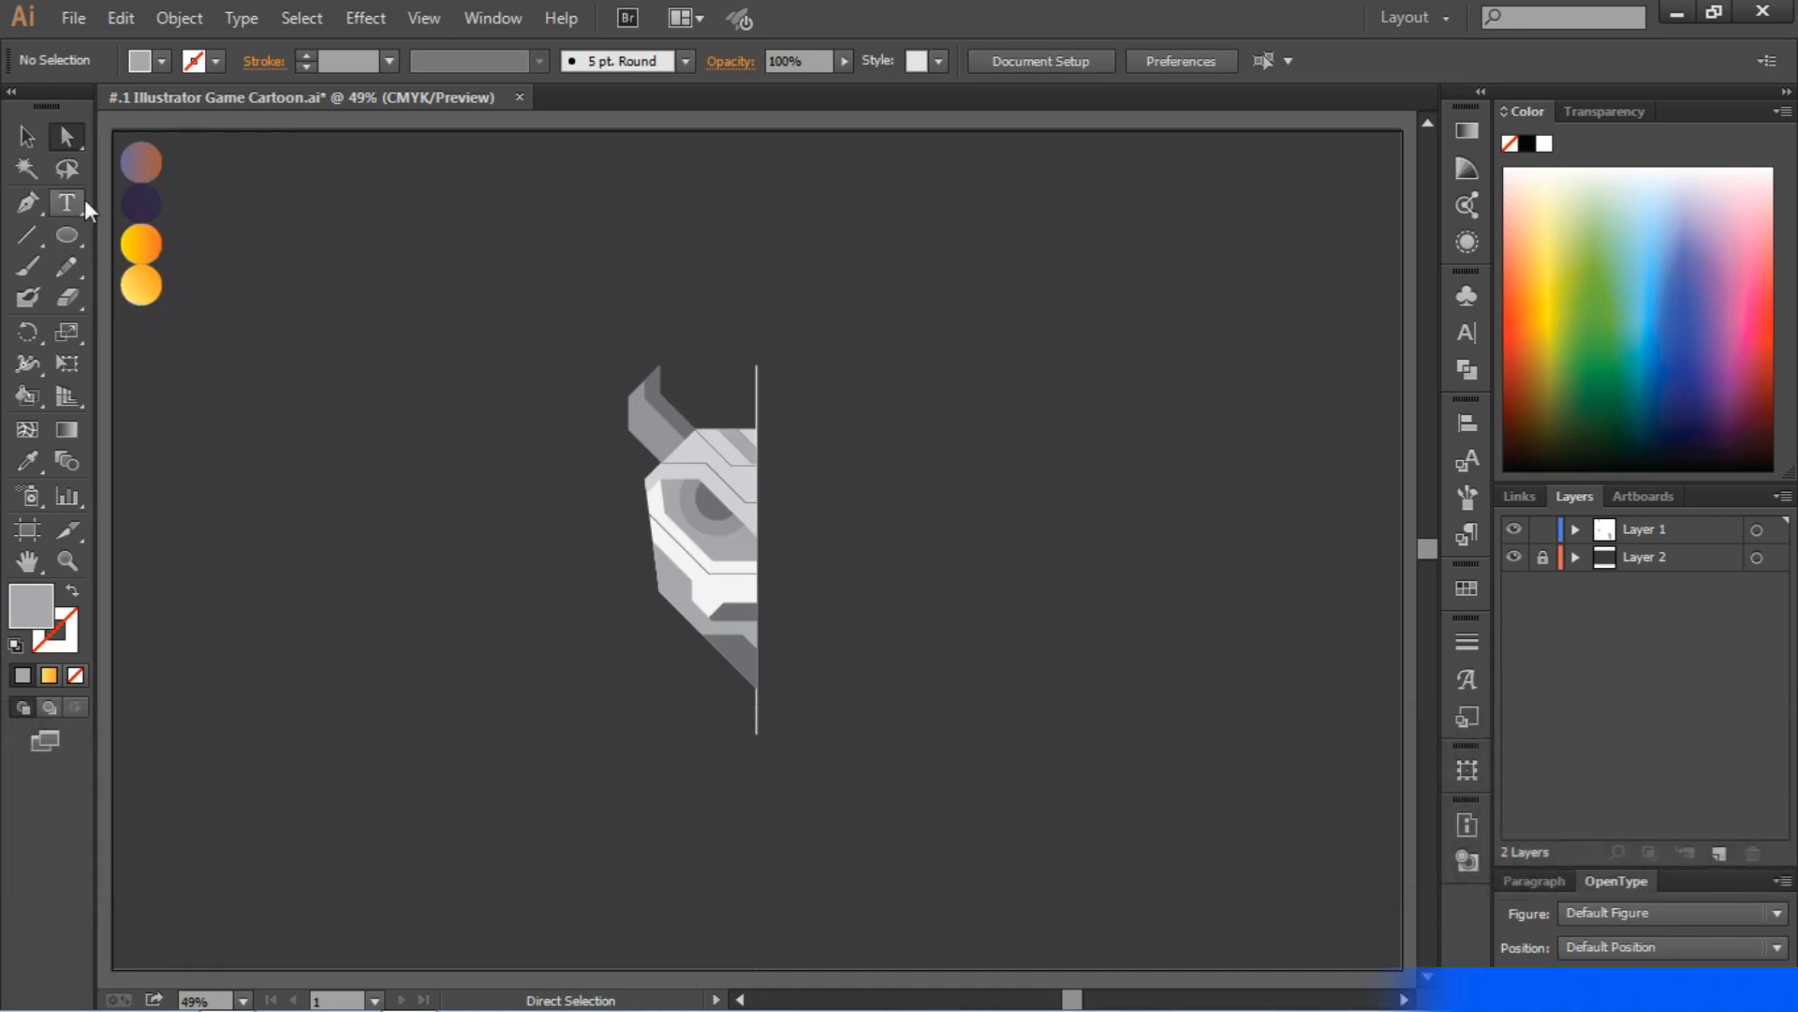
pyautogui.click(28, 459)
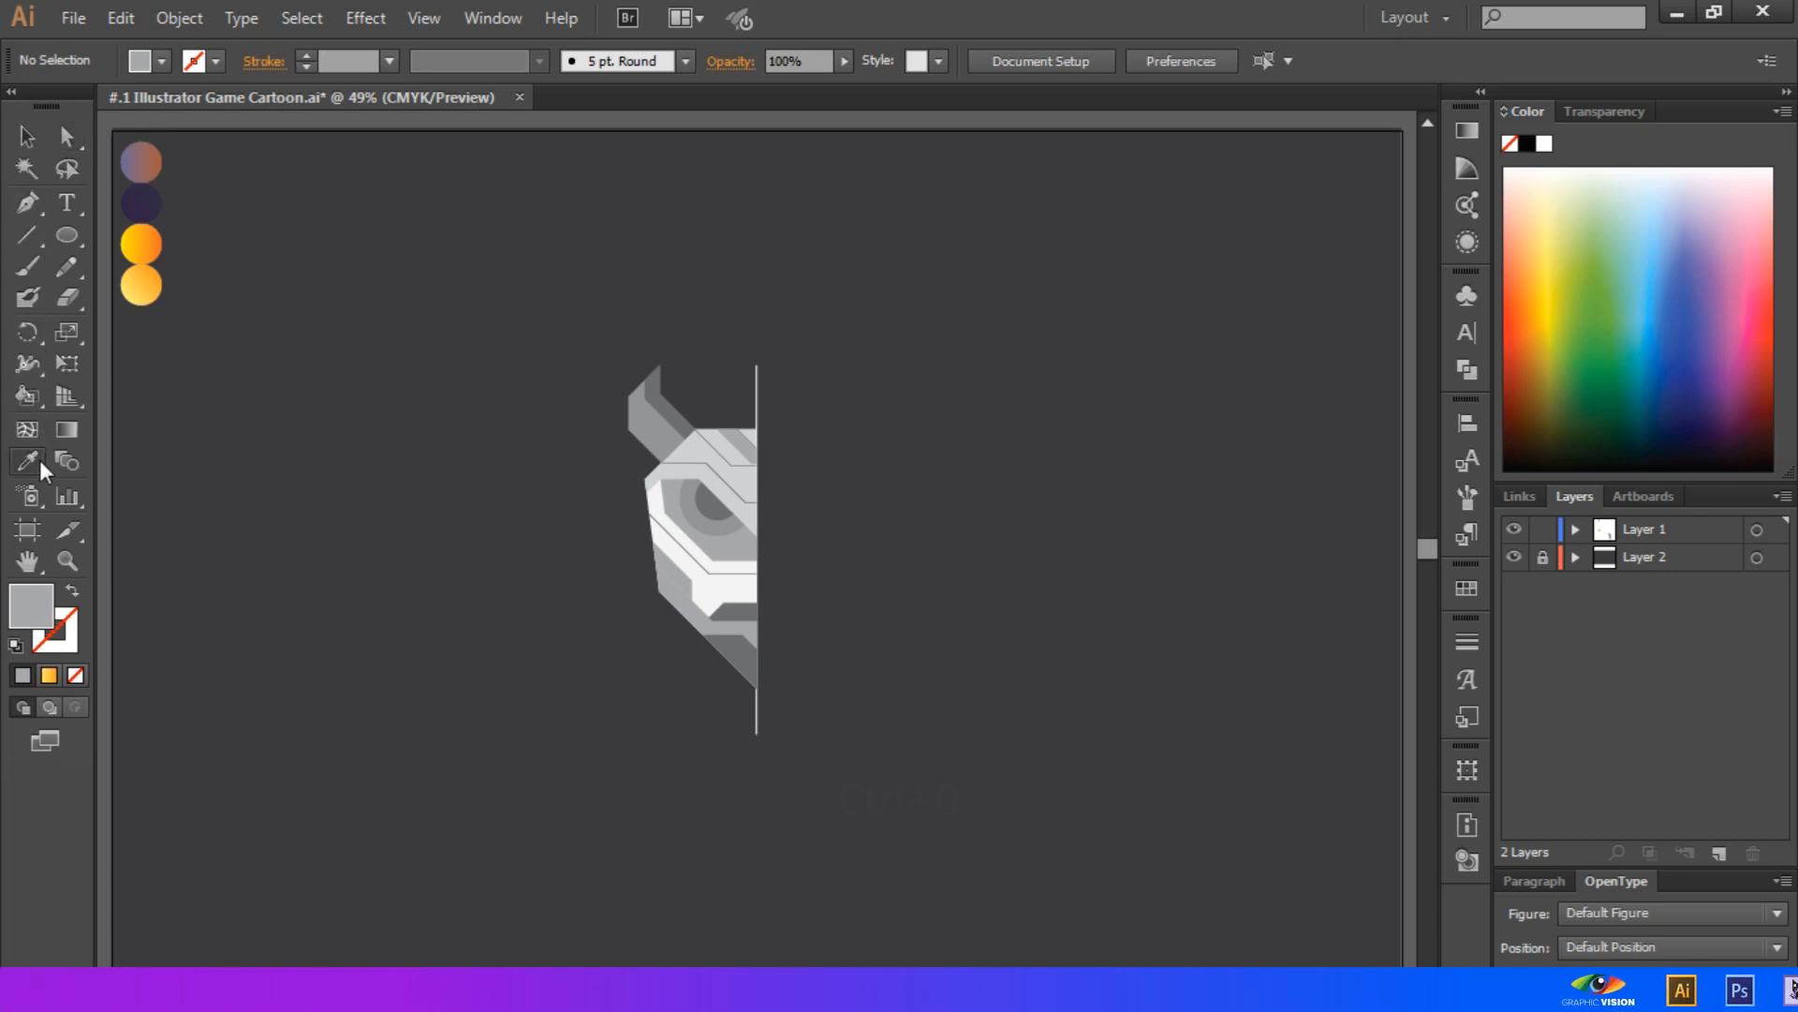
pyautogui.press('ctrl')
pyautogui.keyDown('ctrl'); pyautogui.click(681, 419); pyautogui.keyUp('ctrl')
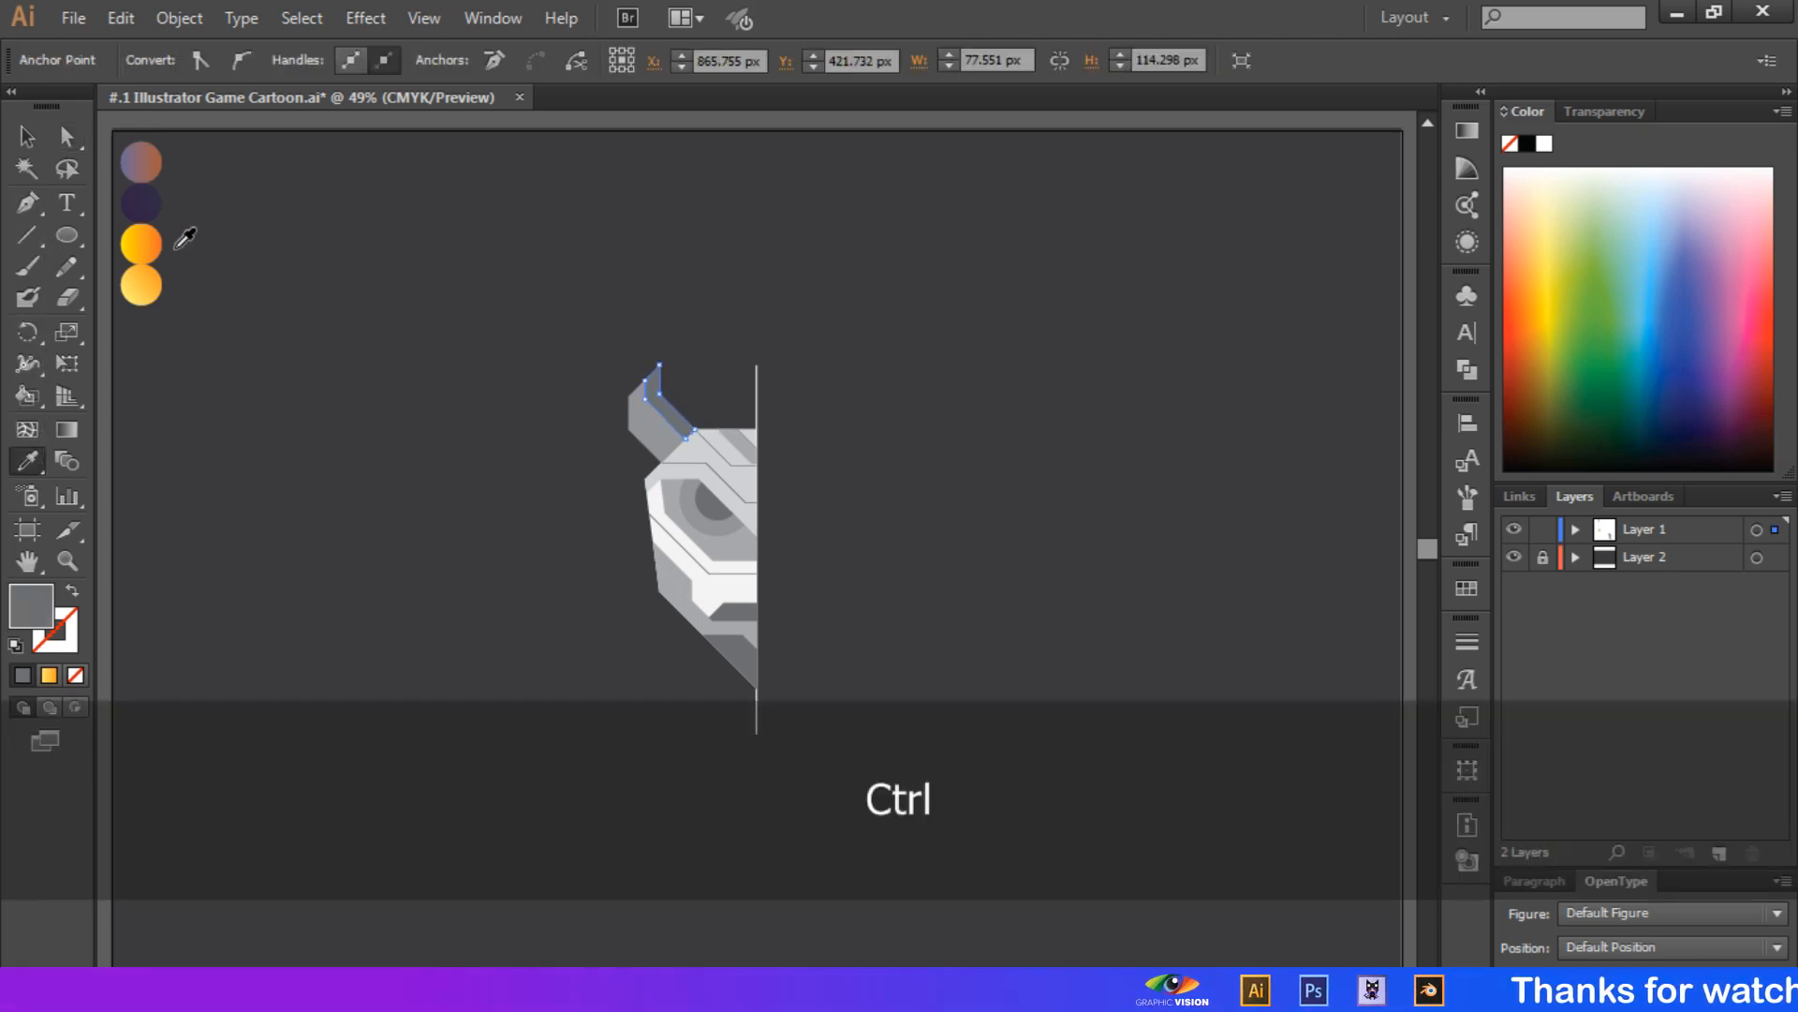
pyautogui.click(144, 283)
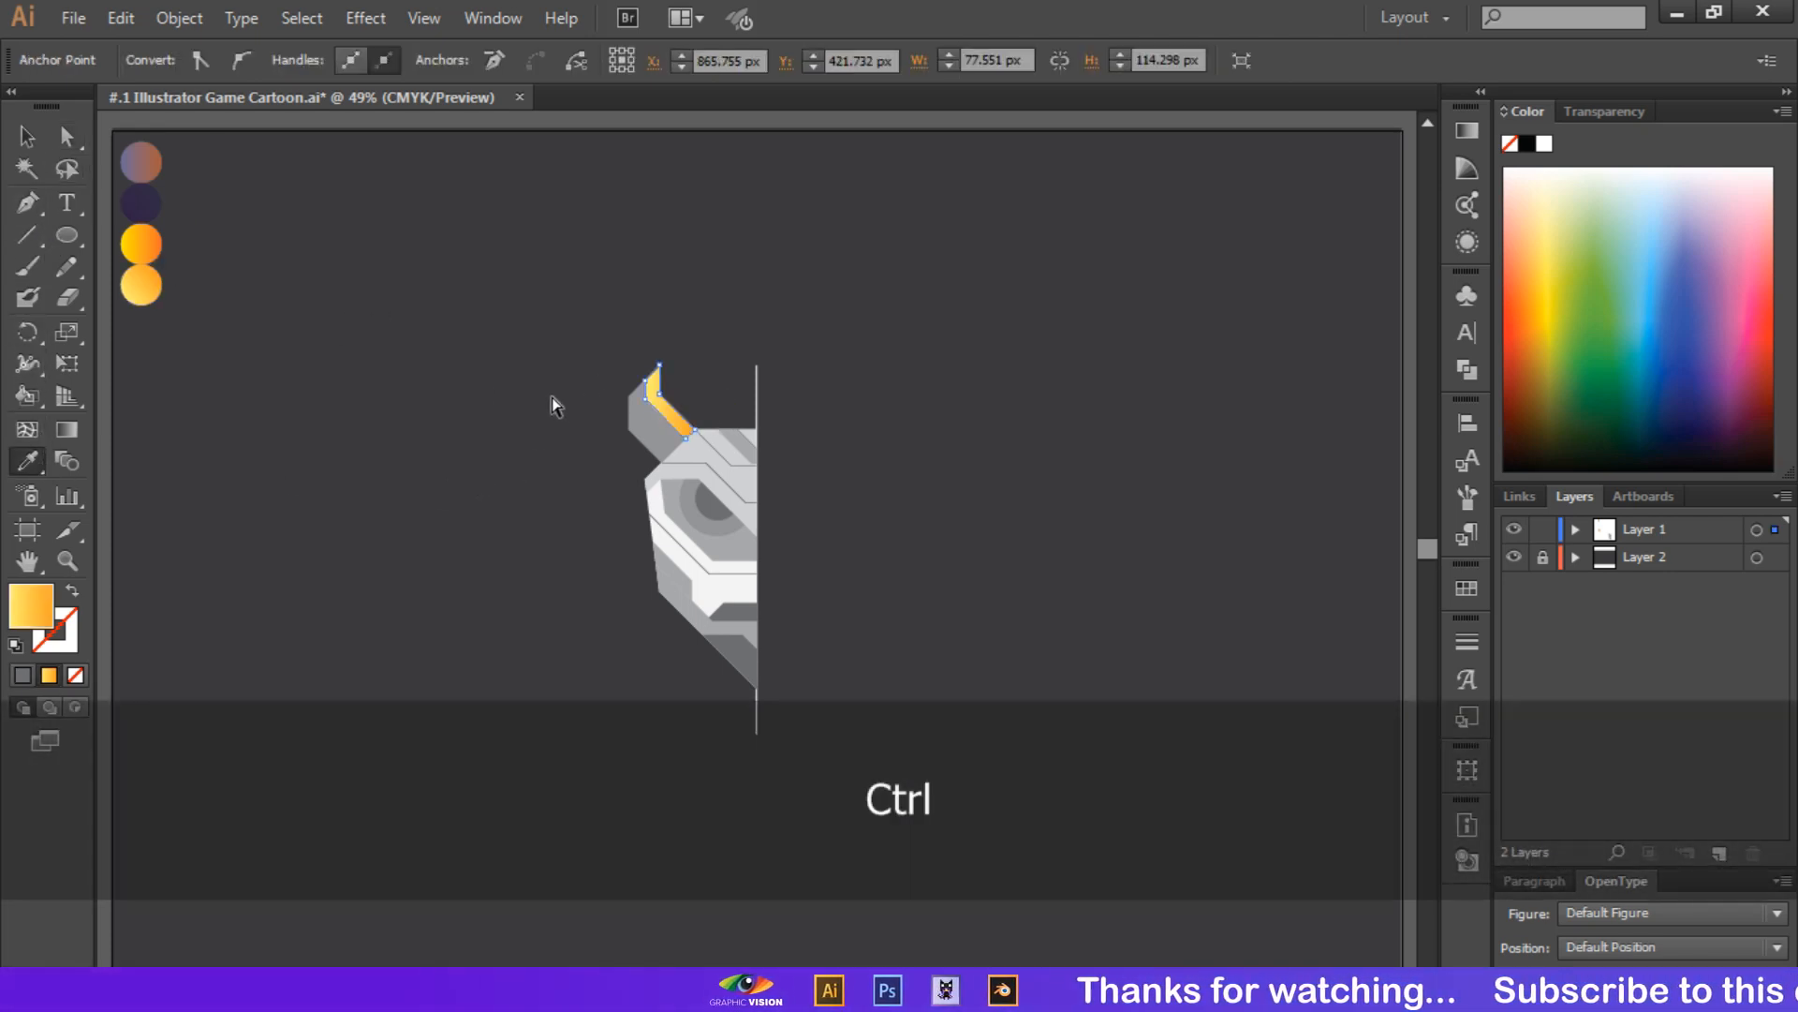
# Fill the horn's main shape and the forehead shape with the yellow-to-orange gradient sampled from the third swatch circle
pyautogui.keyDown('ctrl'); pyautogui.click(656, 402); pyautogui.keyUp('ctrl')
pyautogui.click(142, 241)
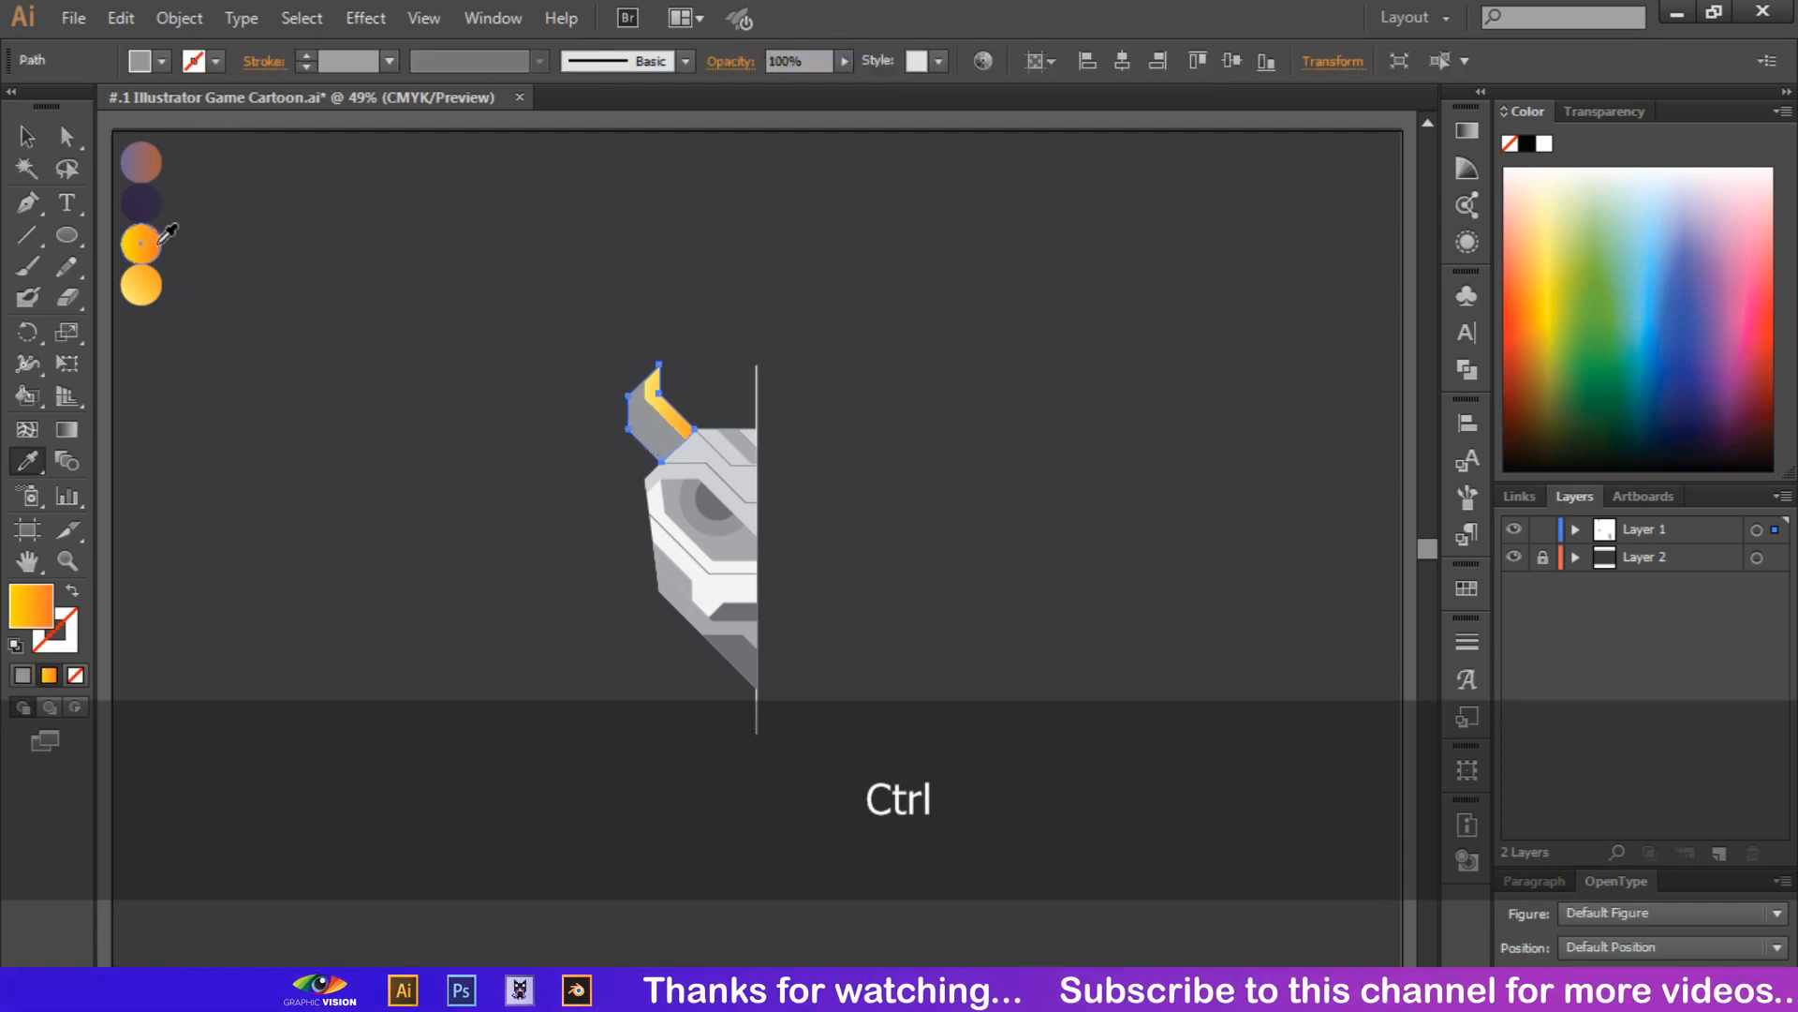
pyautogui.keyDown('ctrl'); pyautogui.click(697, 447); pyautogui.keyUp('ctrl')
pyautogui.click(154, 243)
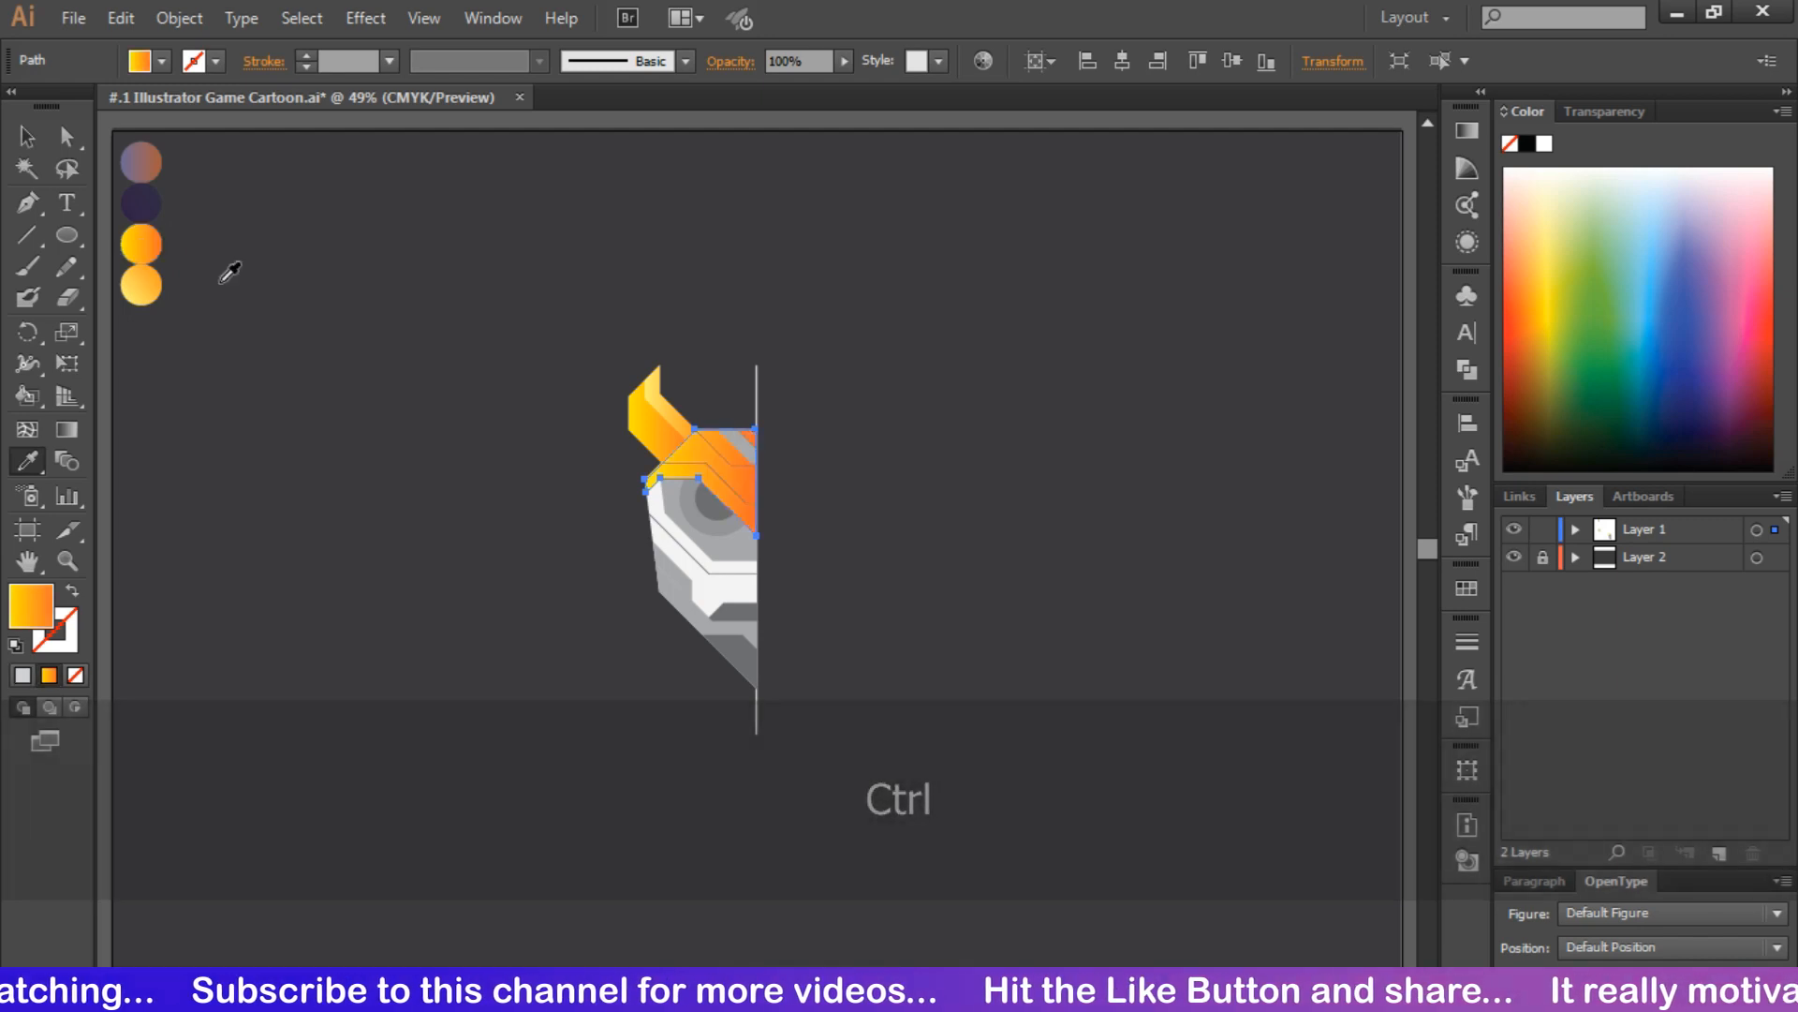
pyautogui.hotkey('ctrl', '=')
pyautogui.hotkey('ctrl', '=')
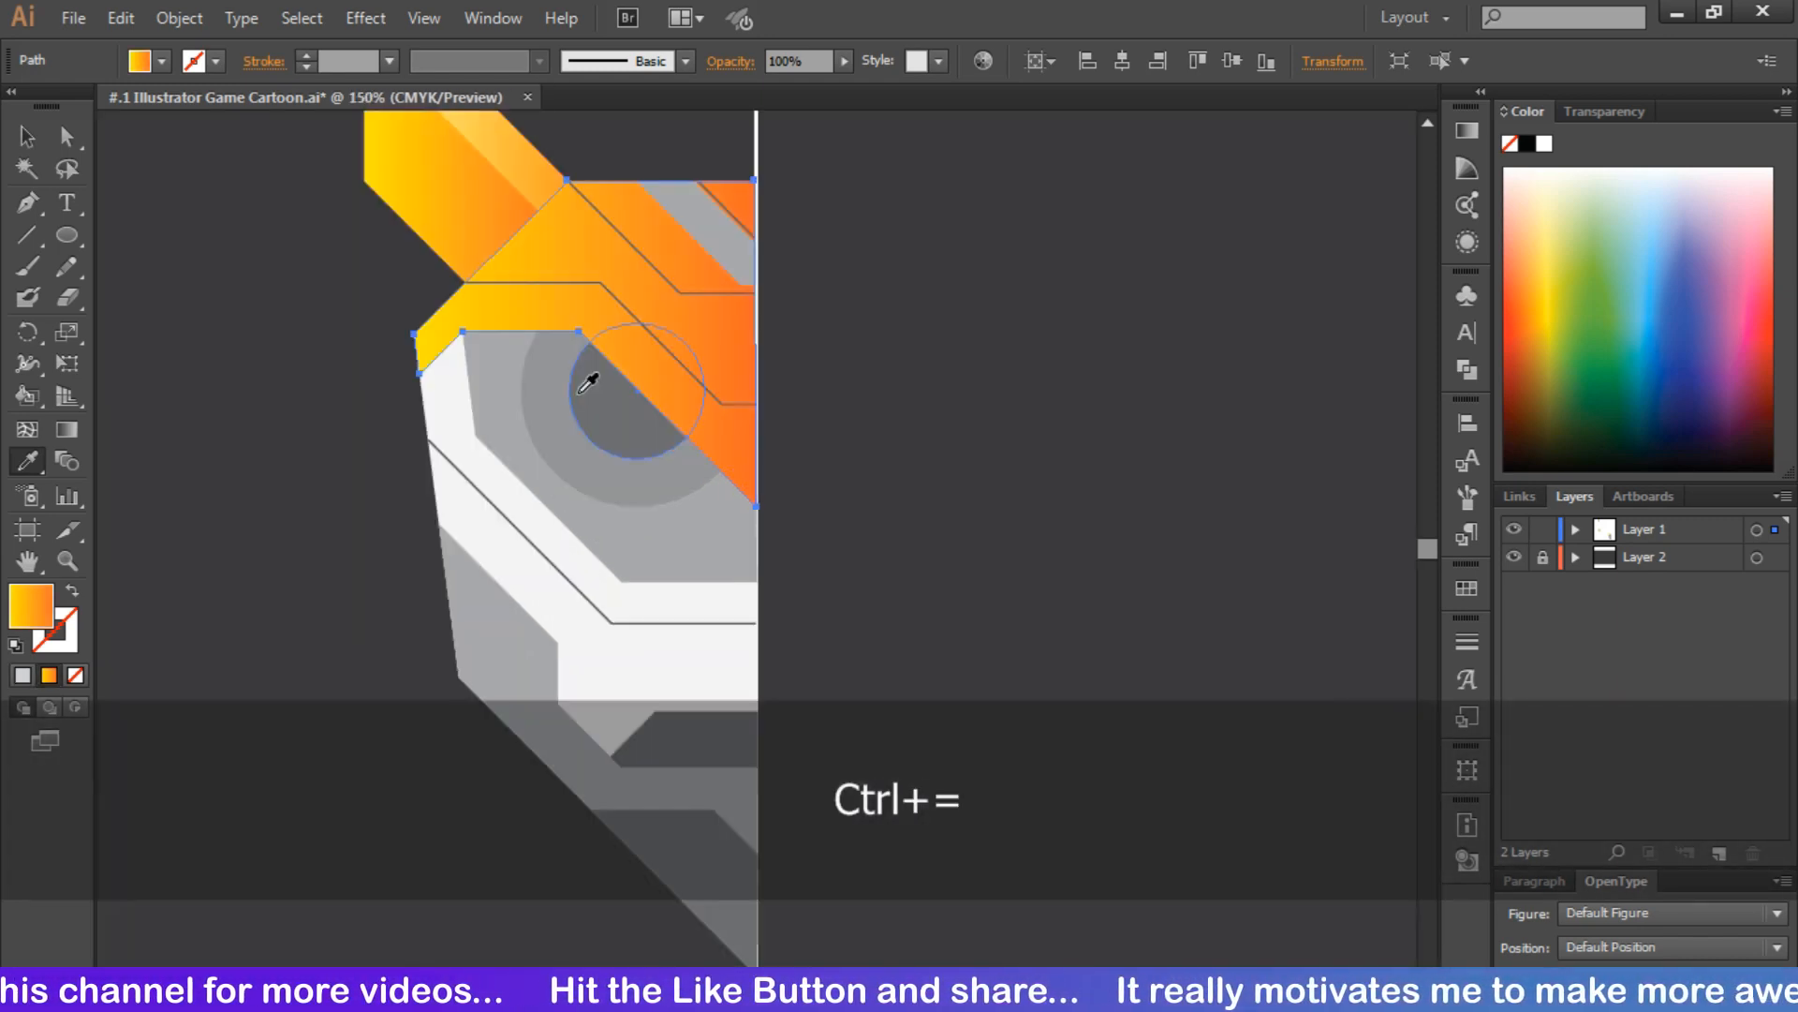
# Color the strokes of the lower and upper bent forehead lines with the light orange swatch
pyautogui.keyDown('ctrl'); pyautogui.click(555, 283); pyautogui.keyUp('ctrl')
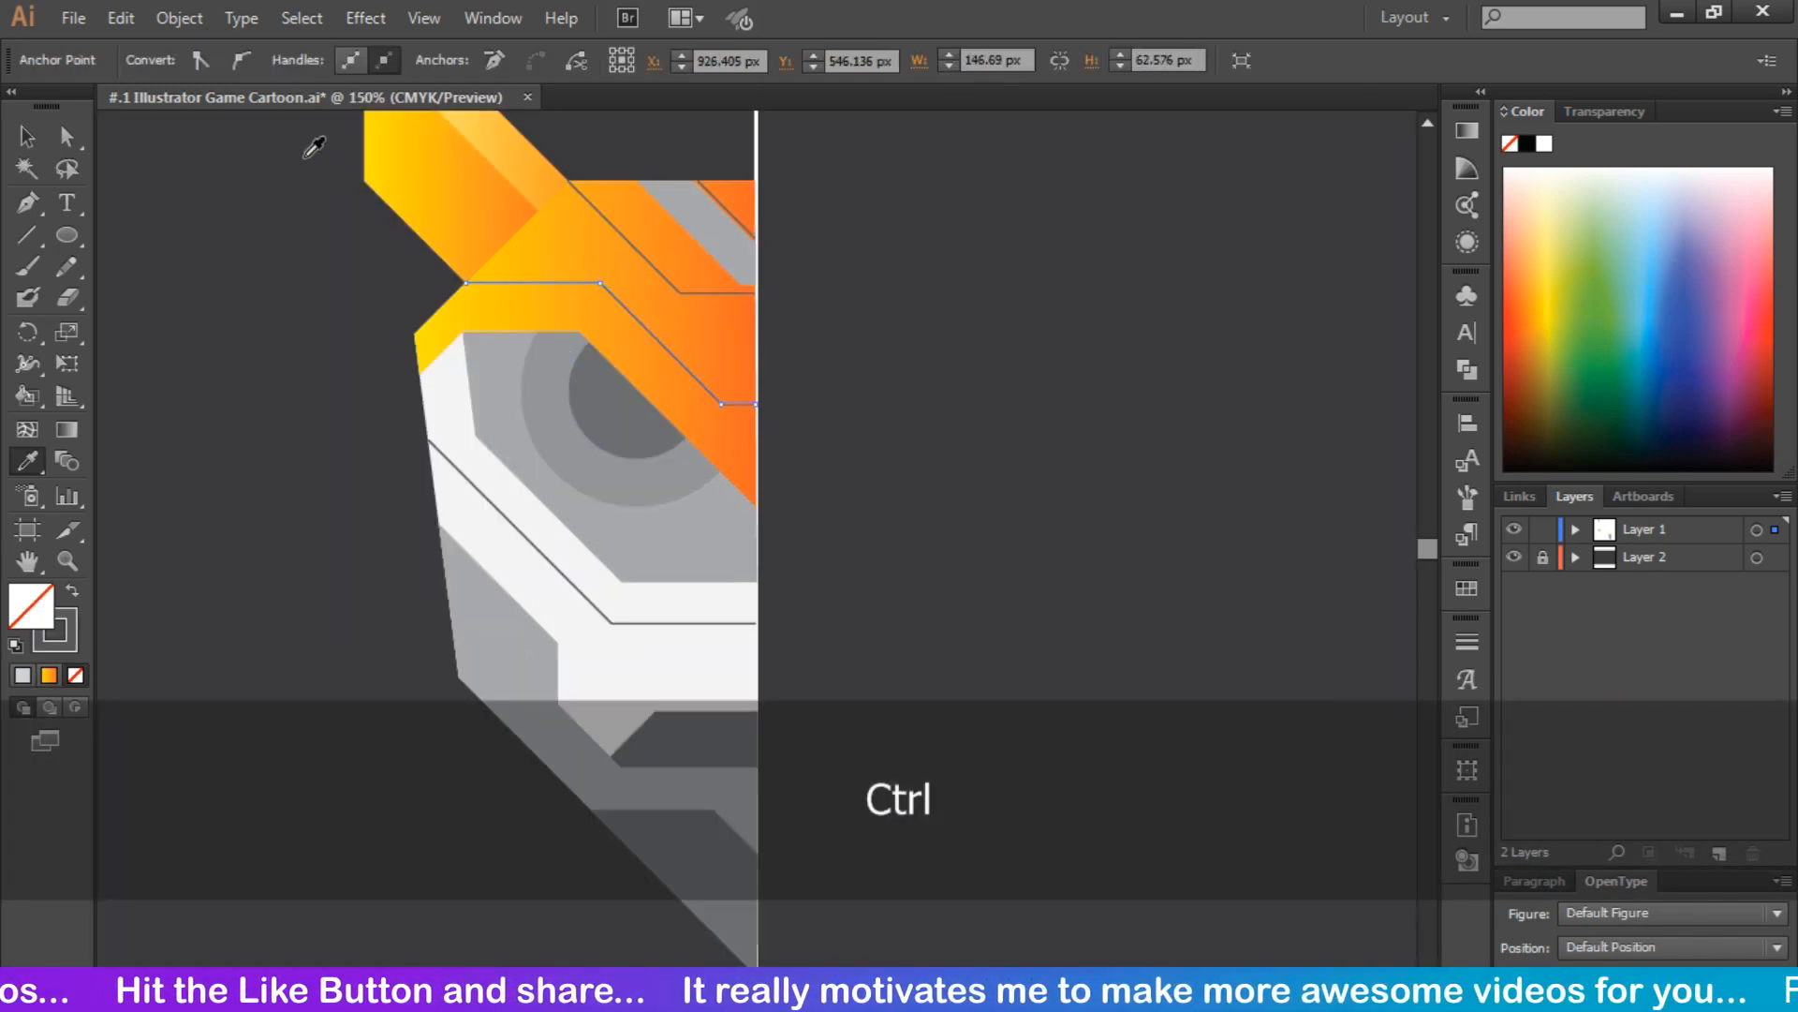
pyautogui.click(29, 138)
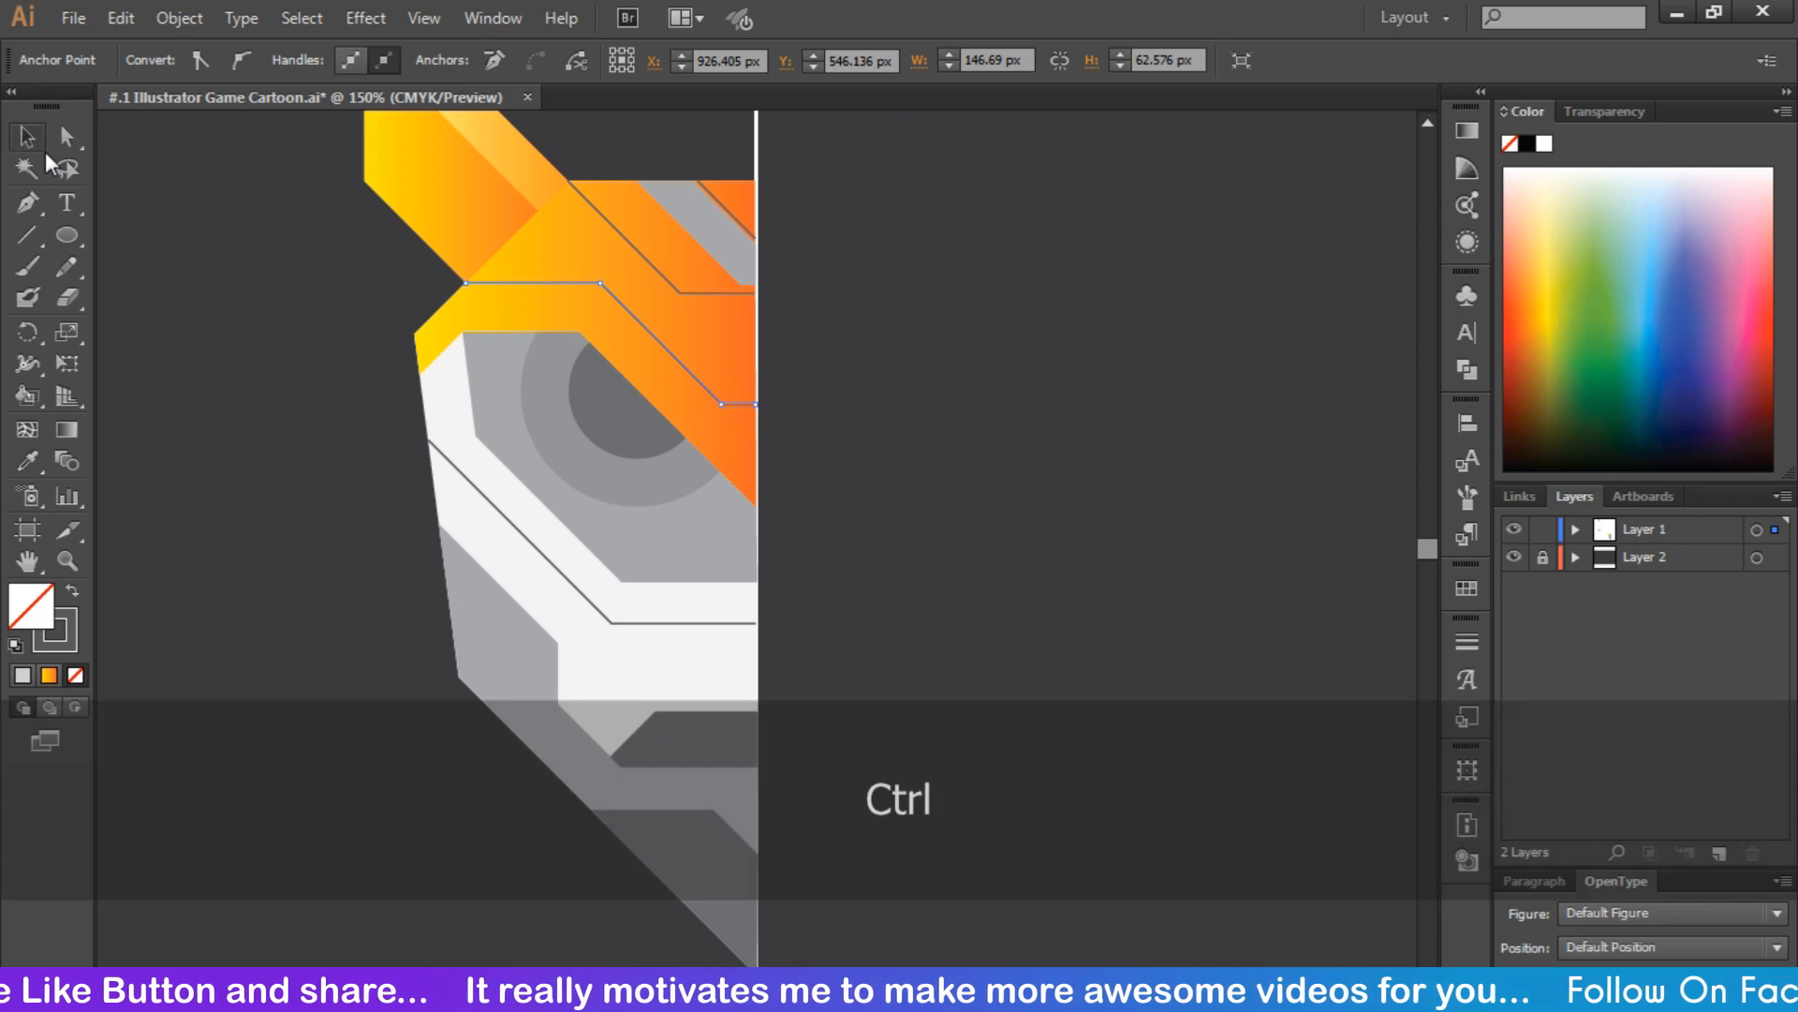
pyautogui.click(600, 281)
pyautogui.click(141, 61)
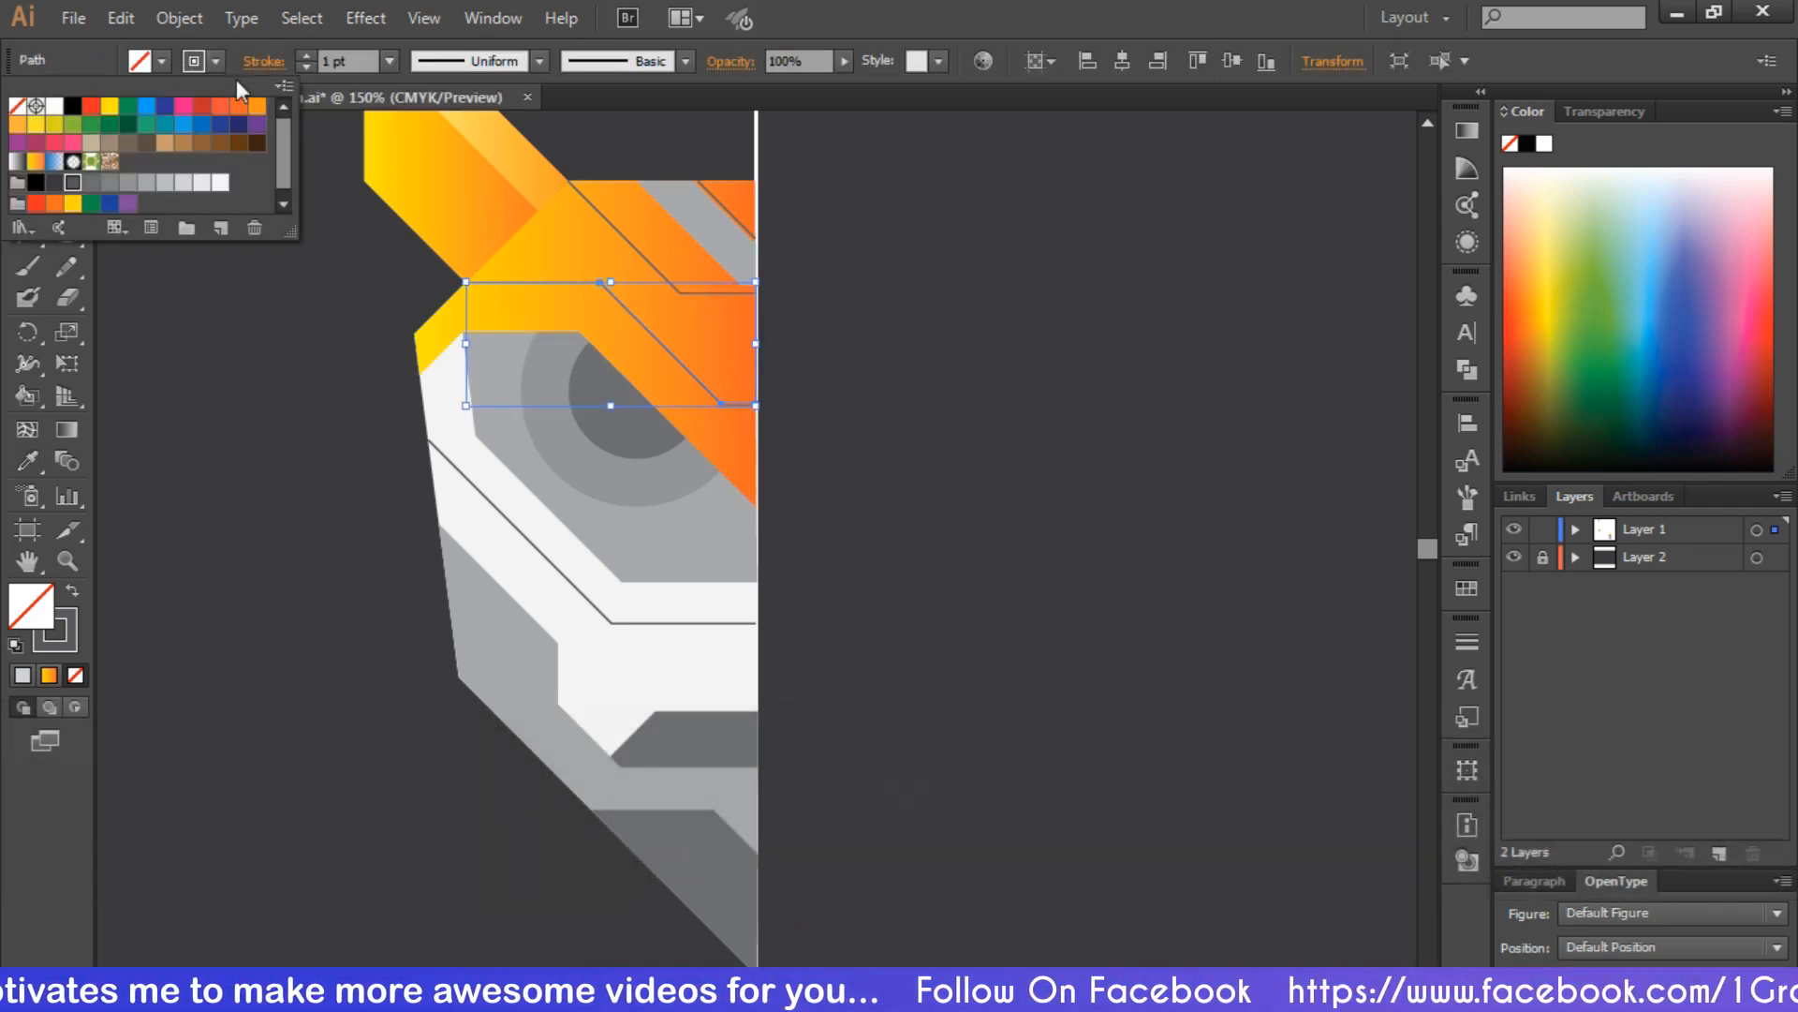
pyautogui.click(46, 128)
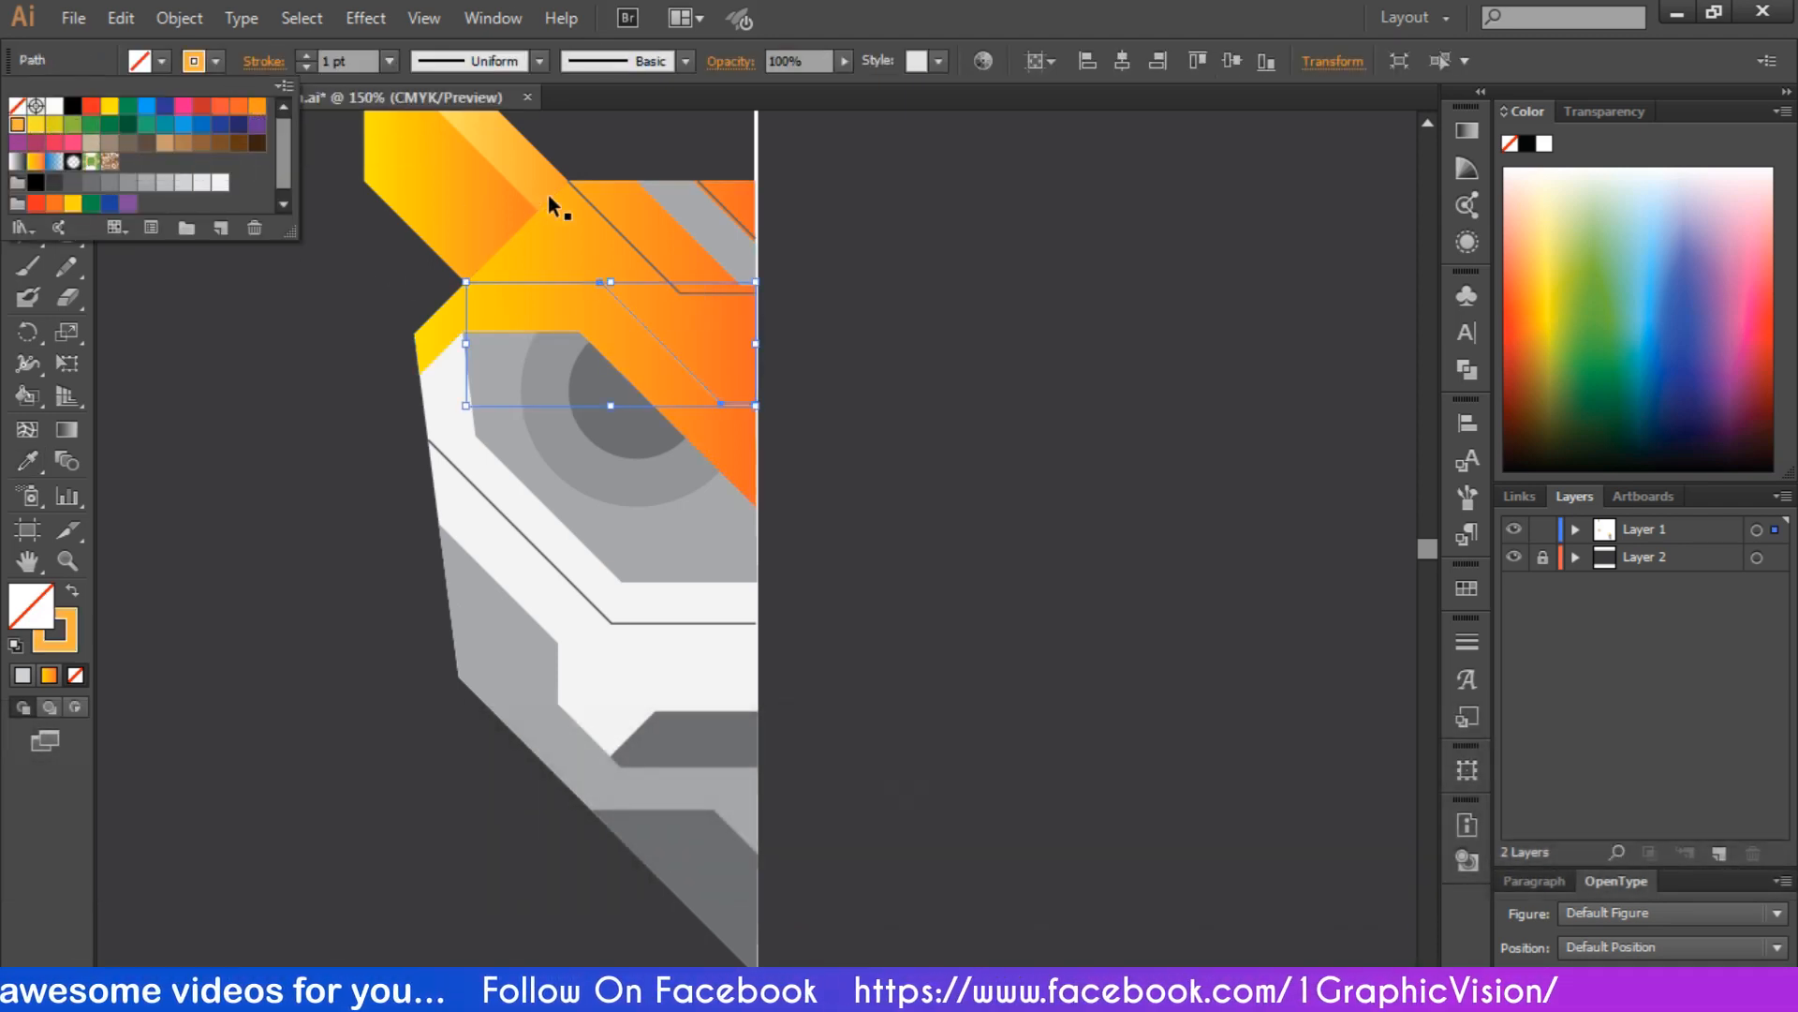
pyautogui.click(609, 223)
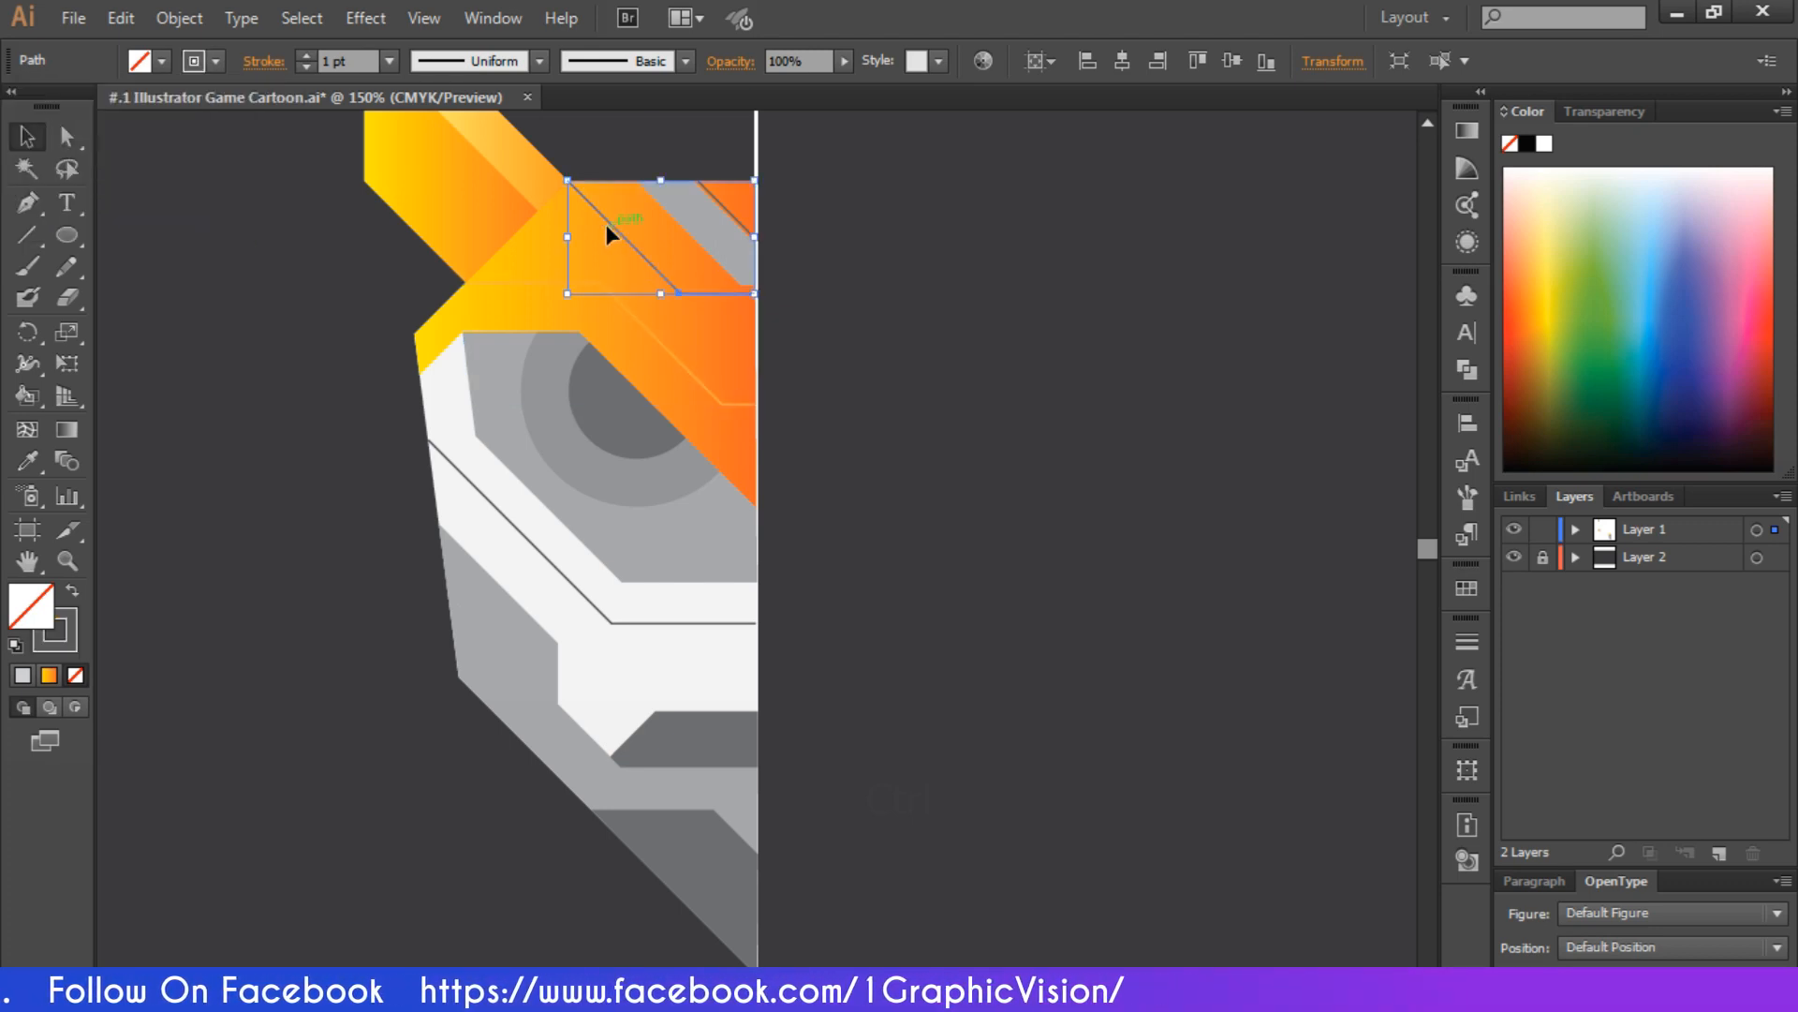
pyautogui.click(211, 59)
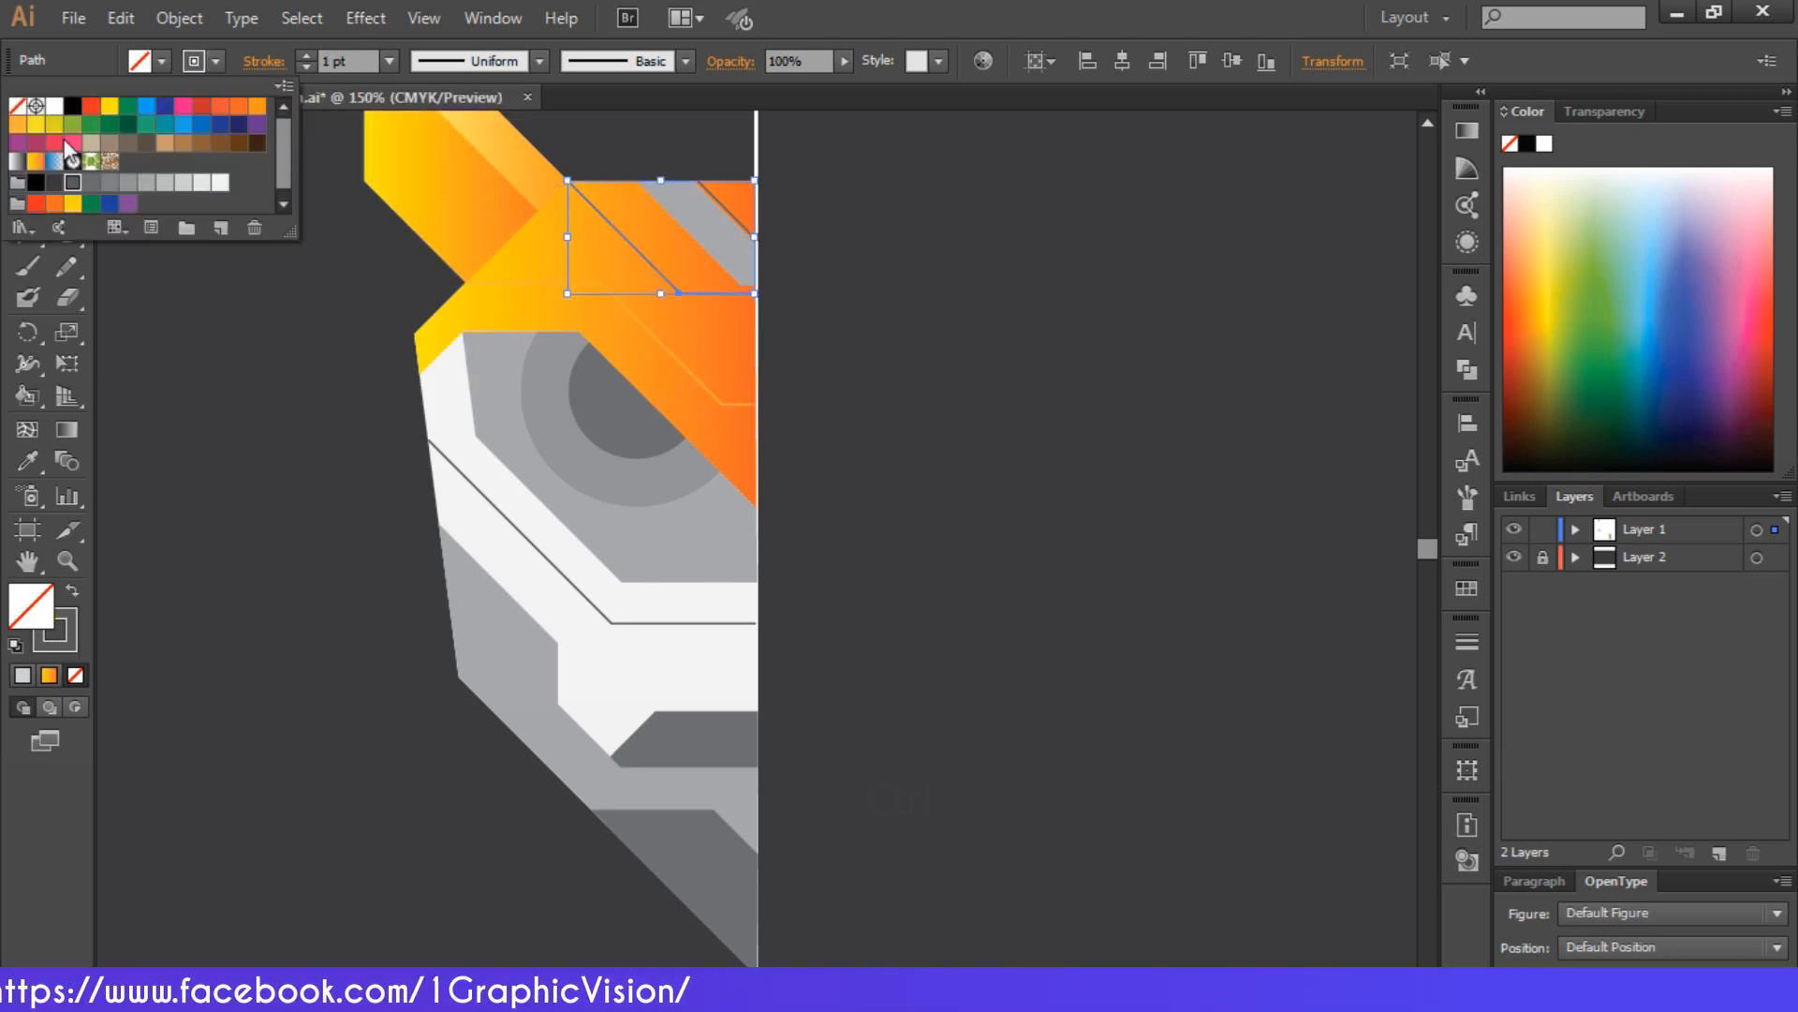
pyautogui.click(27, 129)
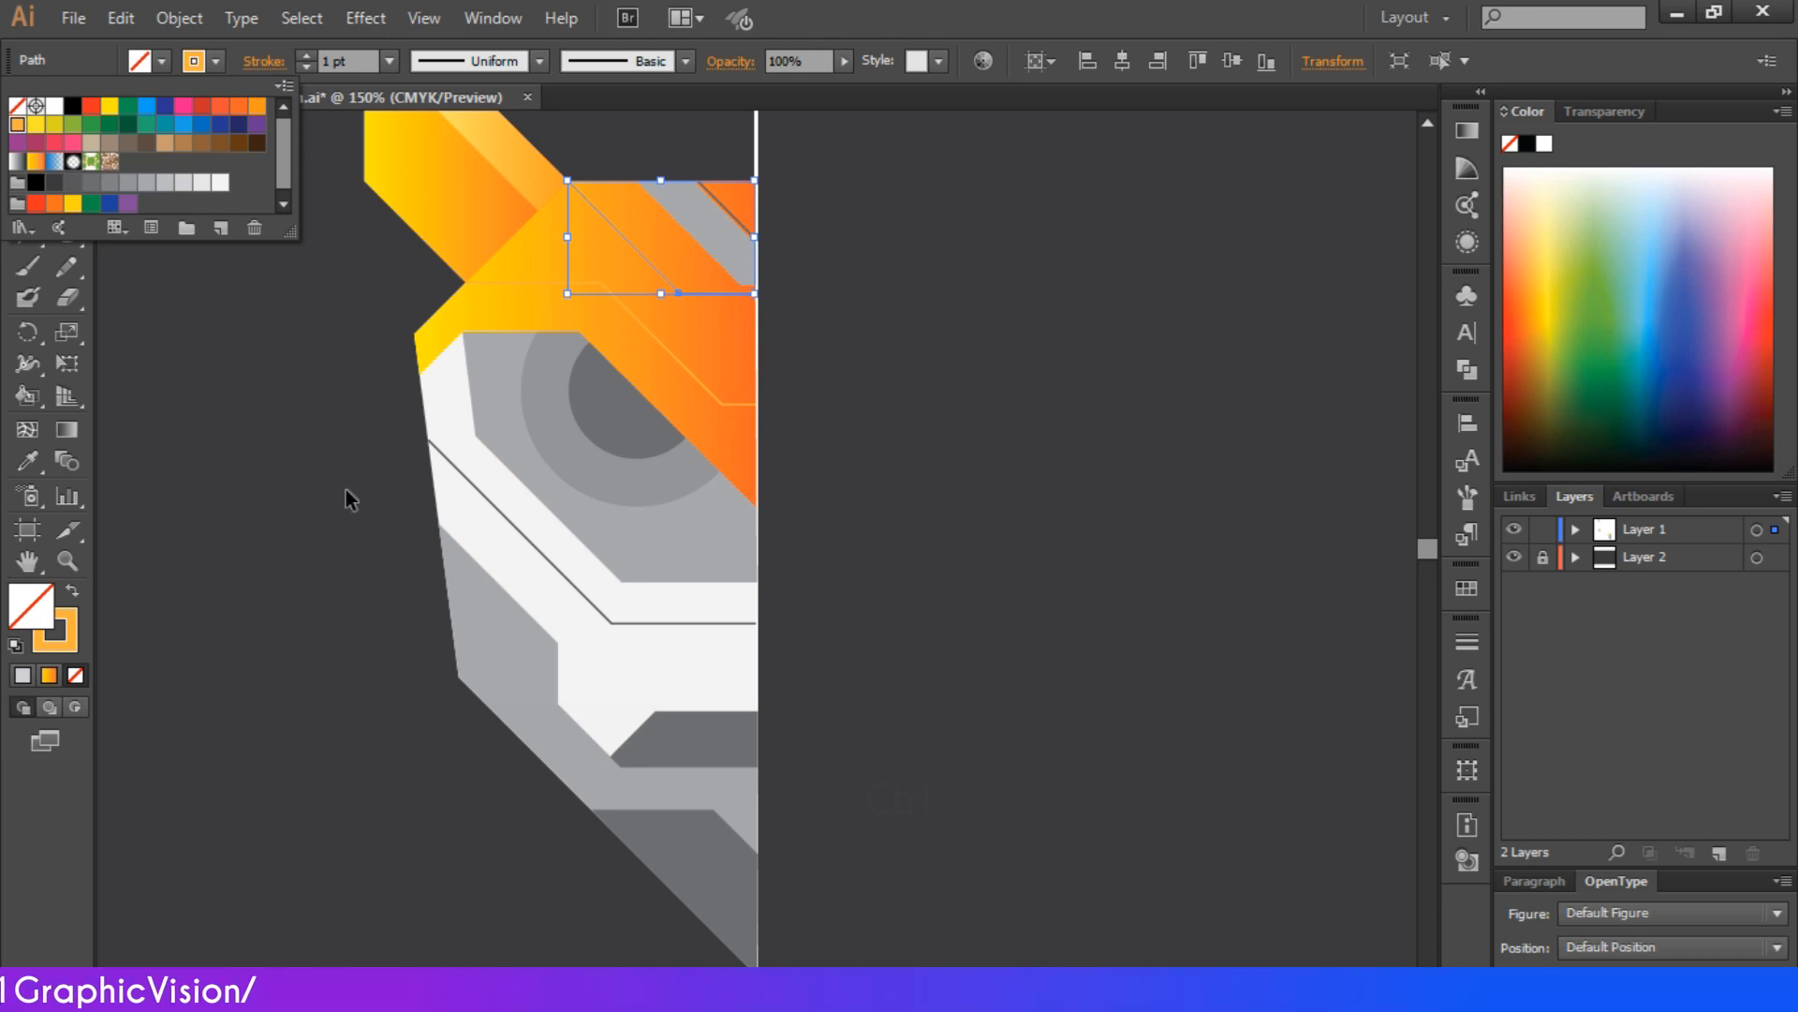
# Apply the yellow-to-orange linear gradient to the upper bent forehead line's stroke and deselect it
pyautogui.click(1466, 130)
pyautogui.click(1467, 130)
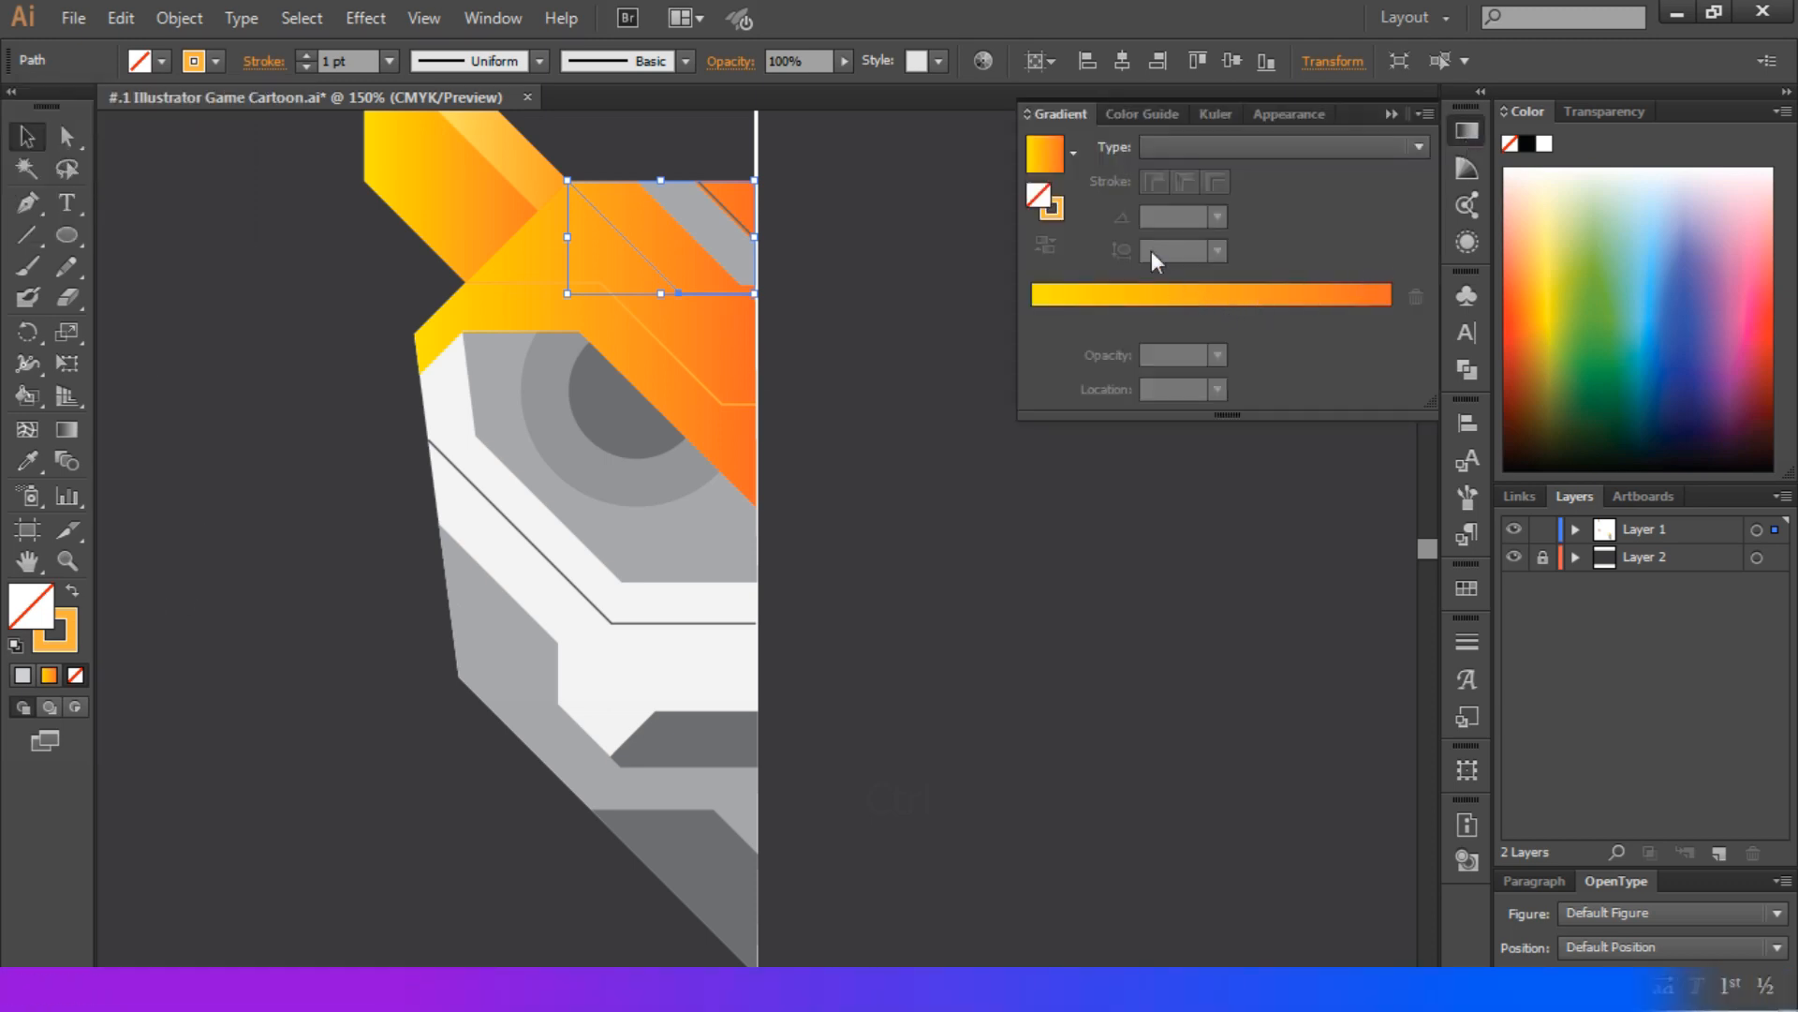
pyautogui.click(1053, 212)
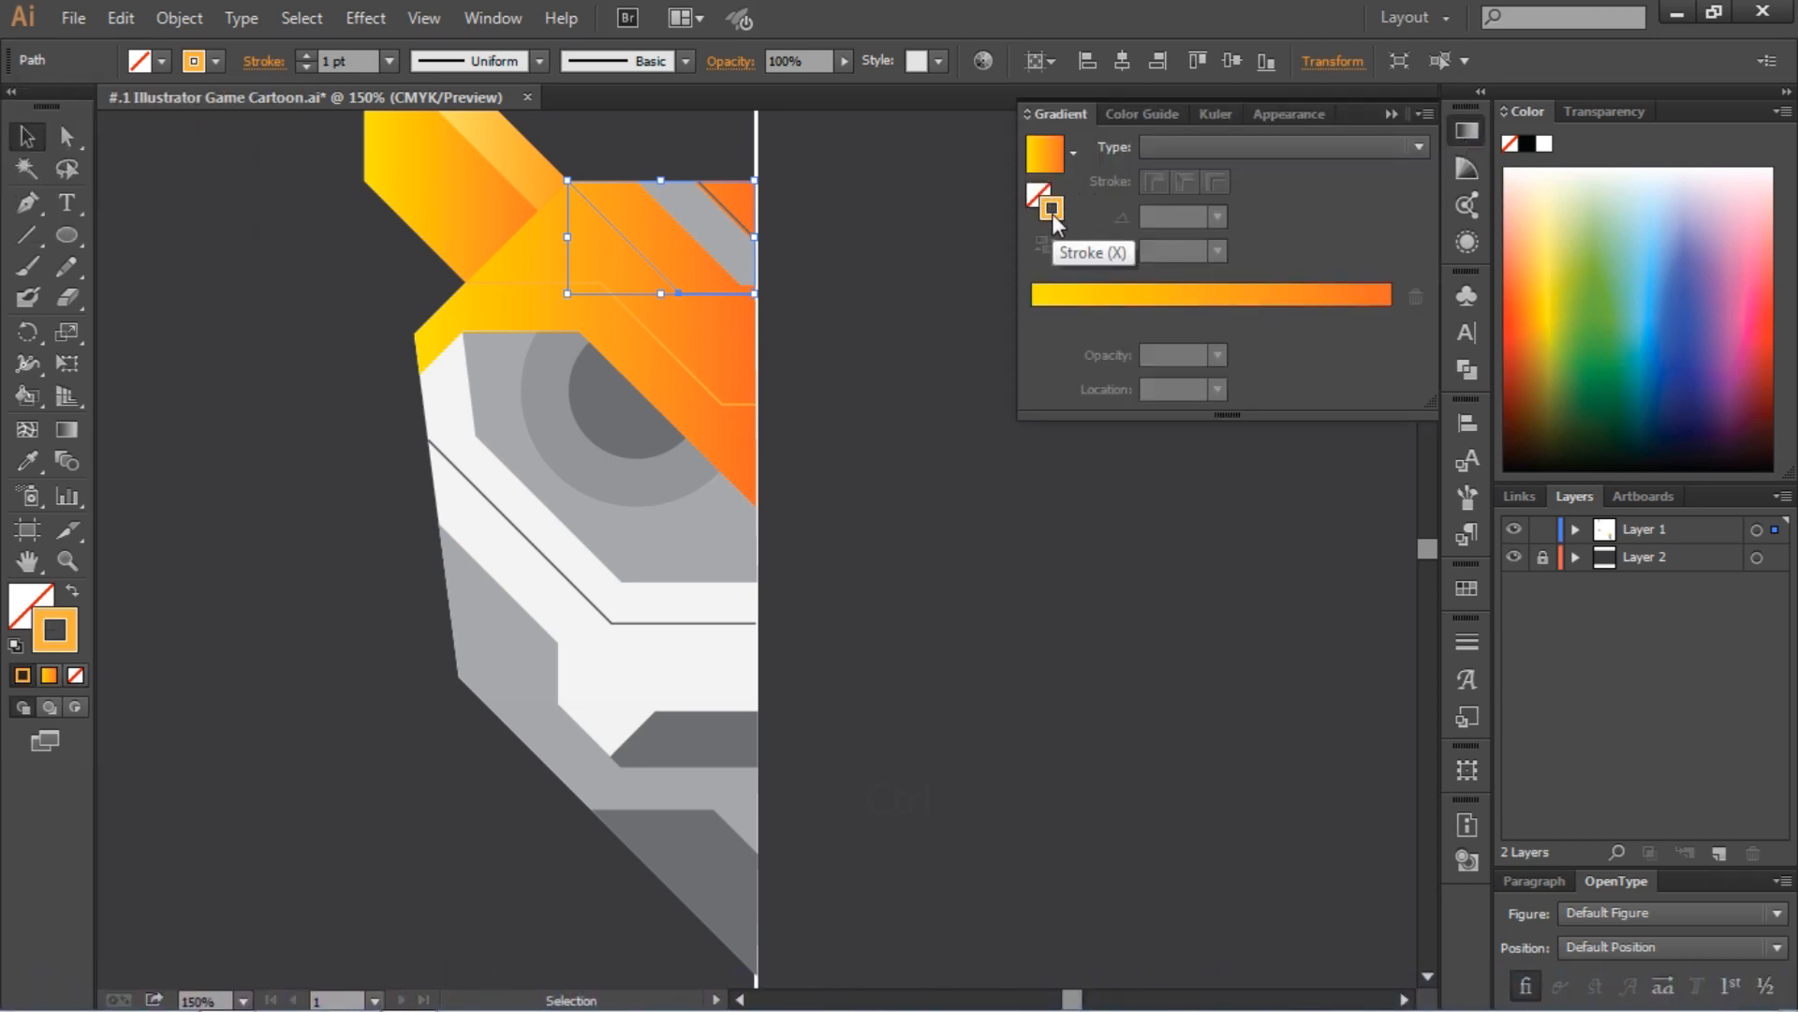
pyautogui.click(1057, 159)
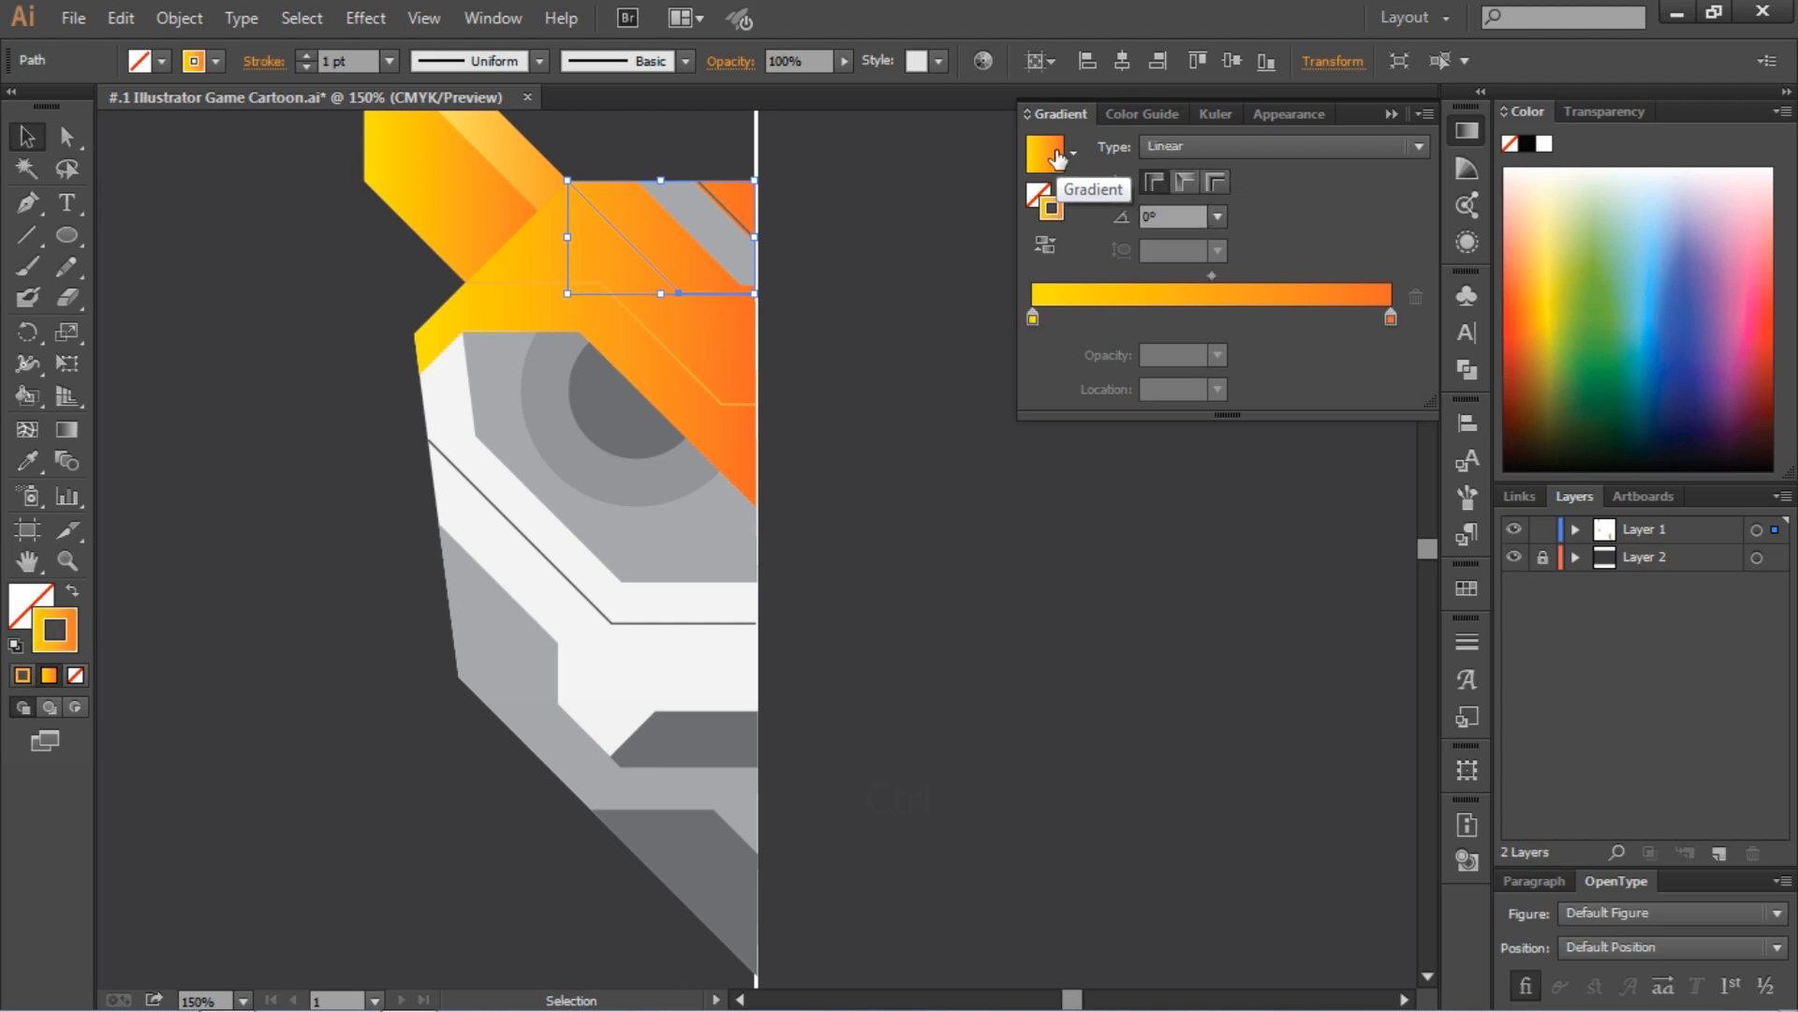
pyautogui.click(884, 230)
# Copy the upper forehead line's gradient stroke to the lower bent forehead line using the Eyedropper
pyautogui.click(700, 380)
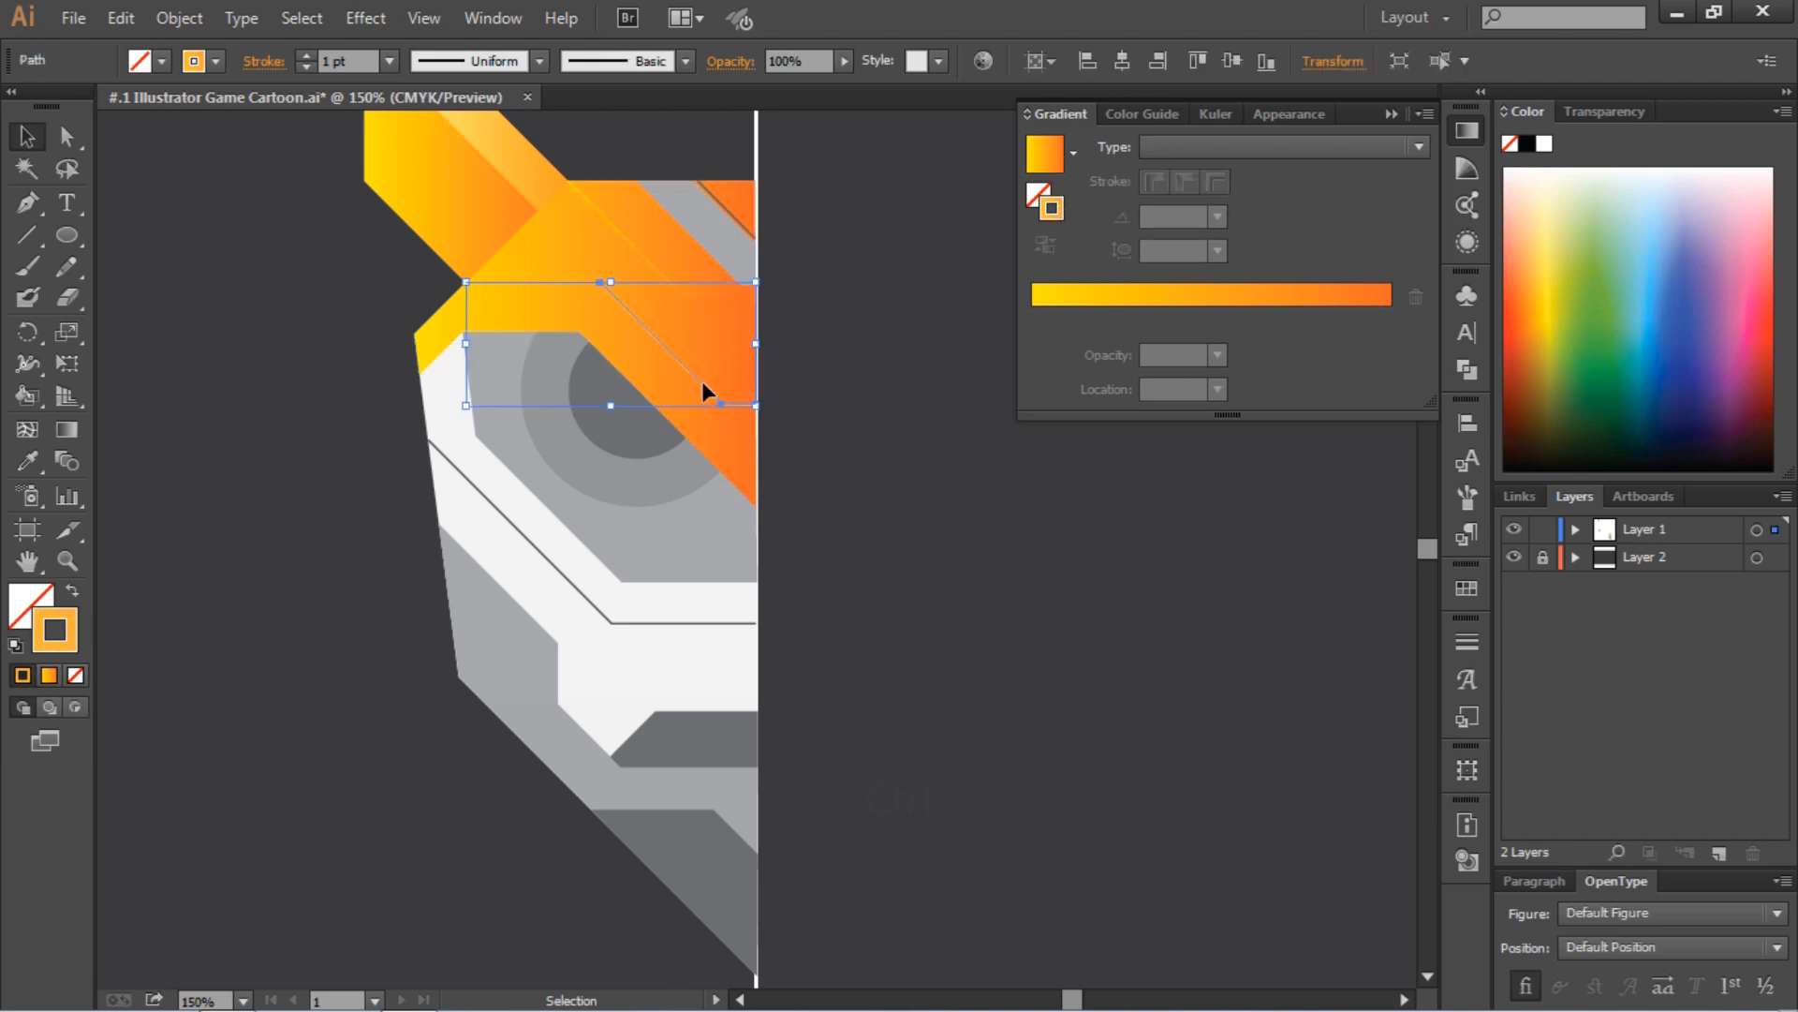
pyautogui.click(28, 461)
pyautogui.click(650, 249)
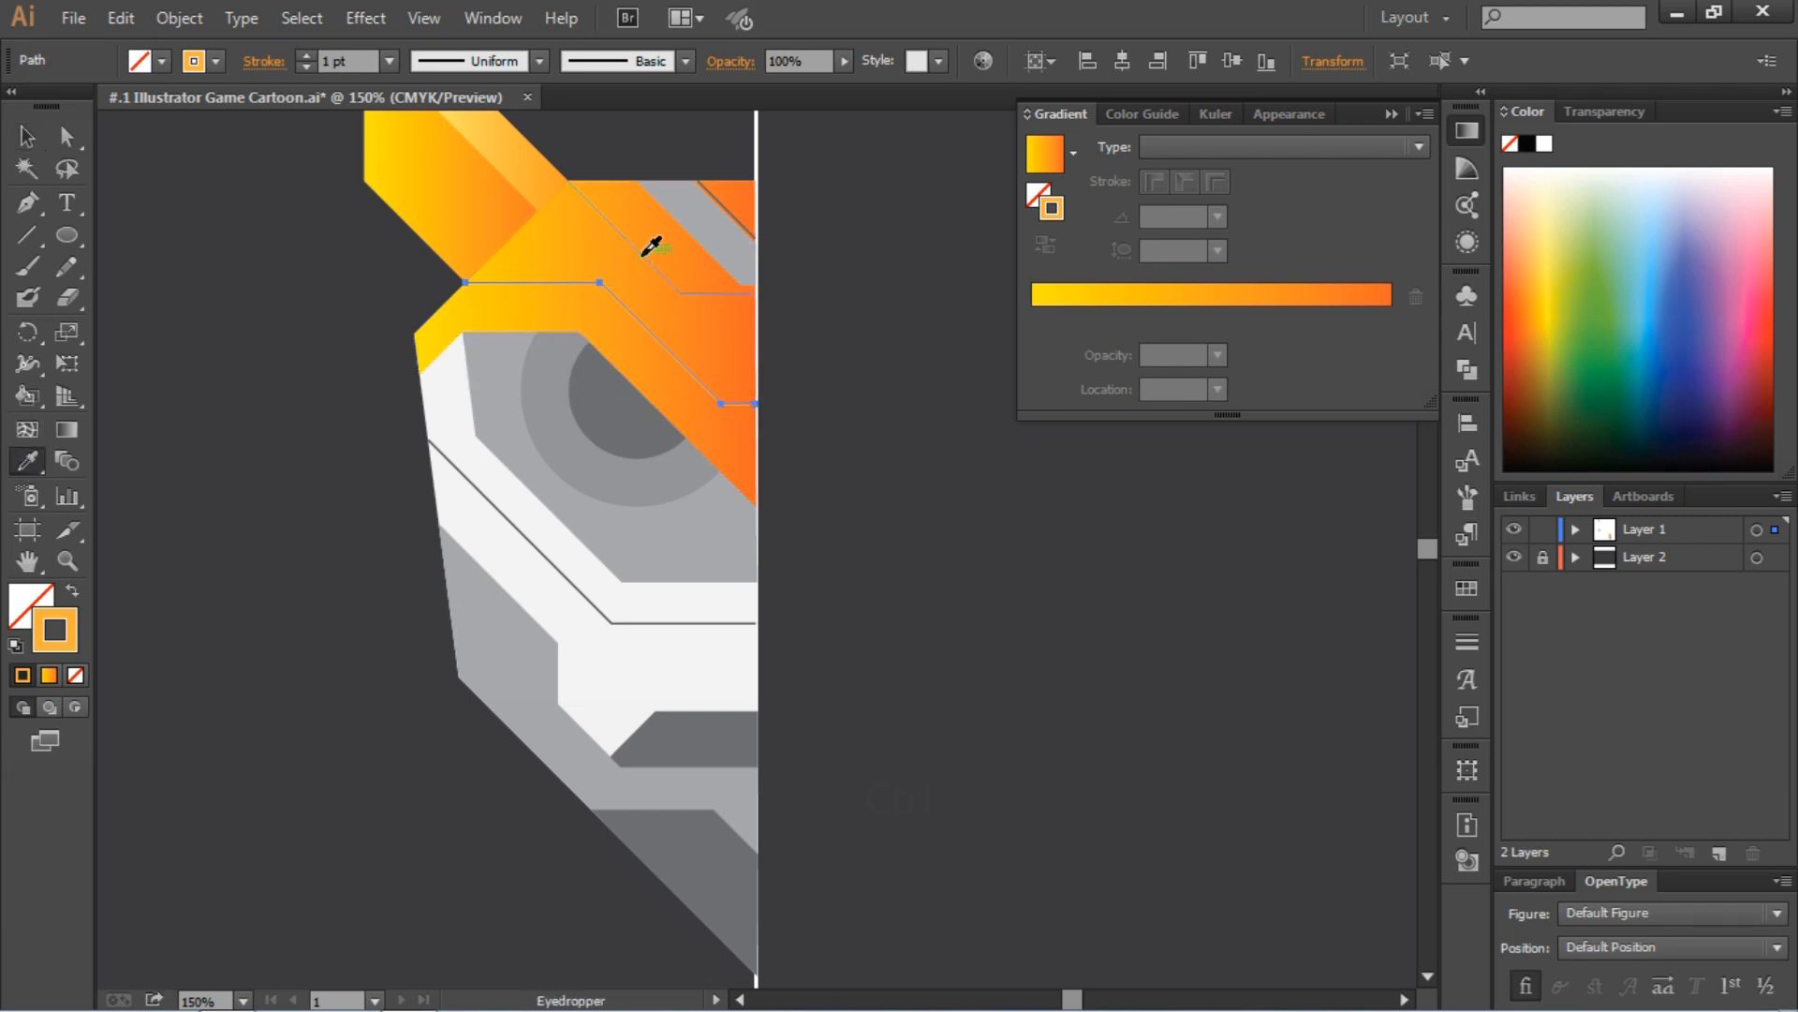
pyautogui.press('ctrl')
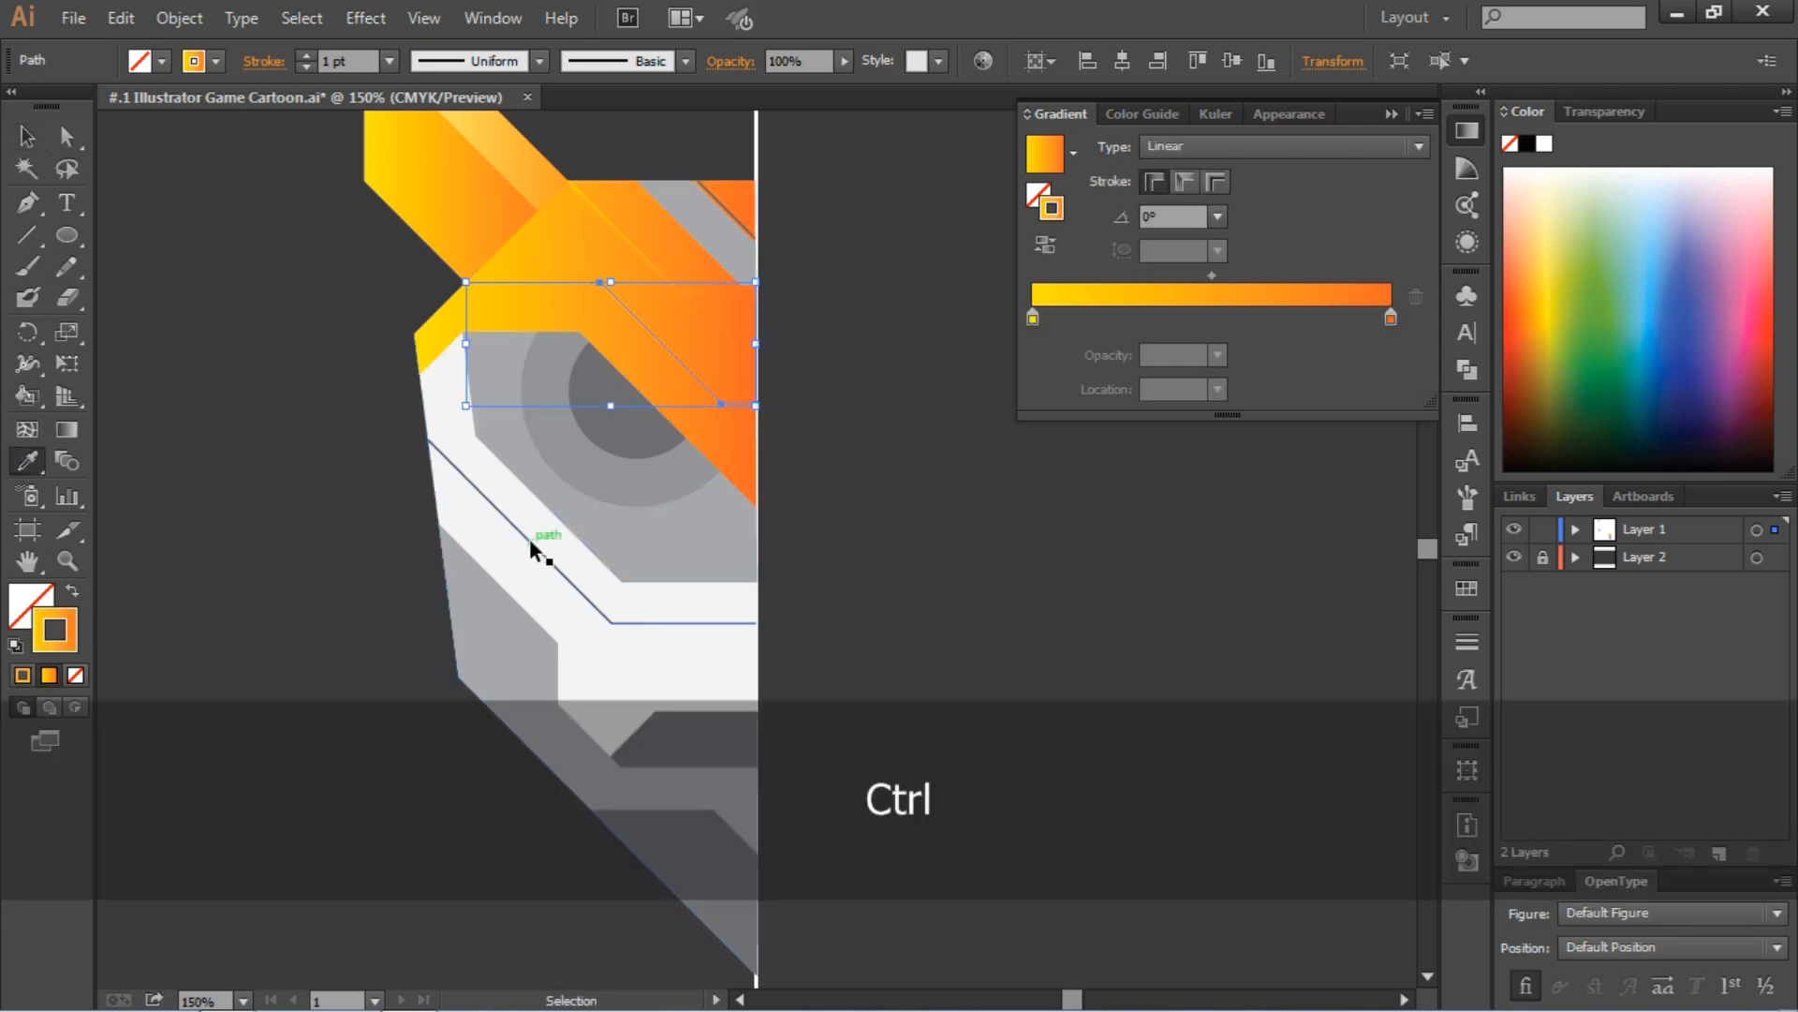
# Fill the gray forehead stripe with the light yellow-orange gradient sampled from the horn's shading strip
pyautogui.keyDown('ctrl'); pyautogui.click(727, 205); pyautogui.keyUp('ctrl')
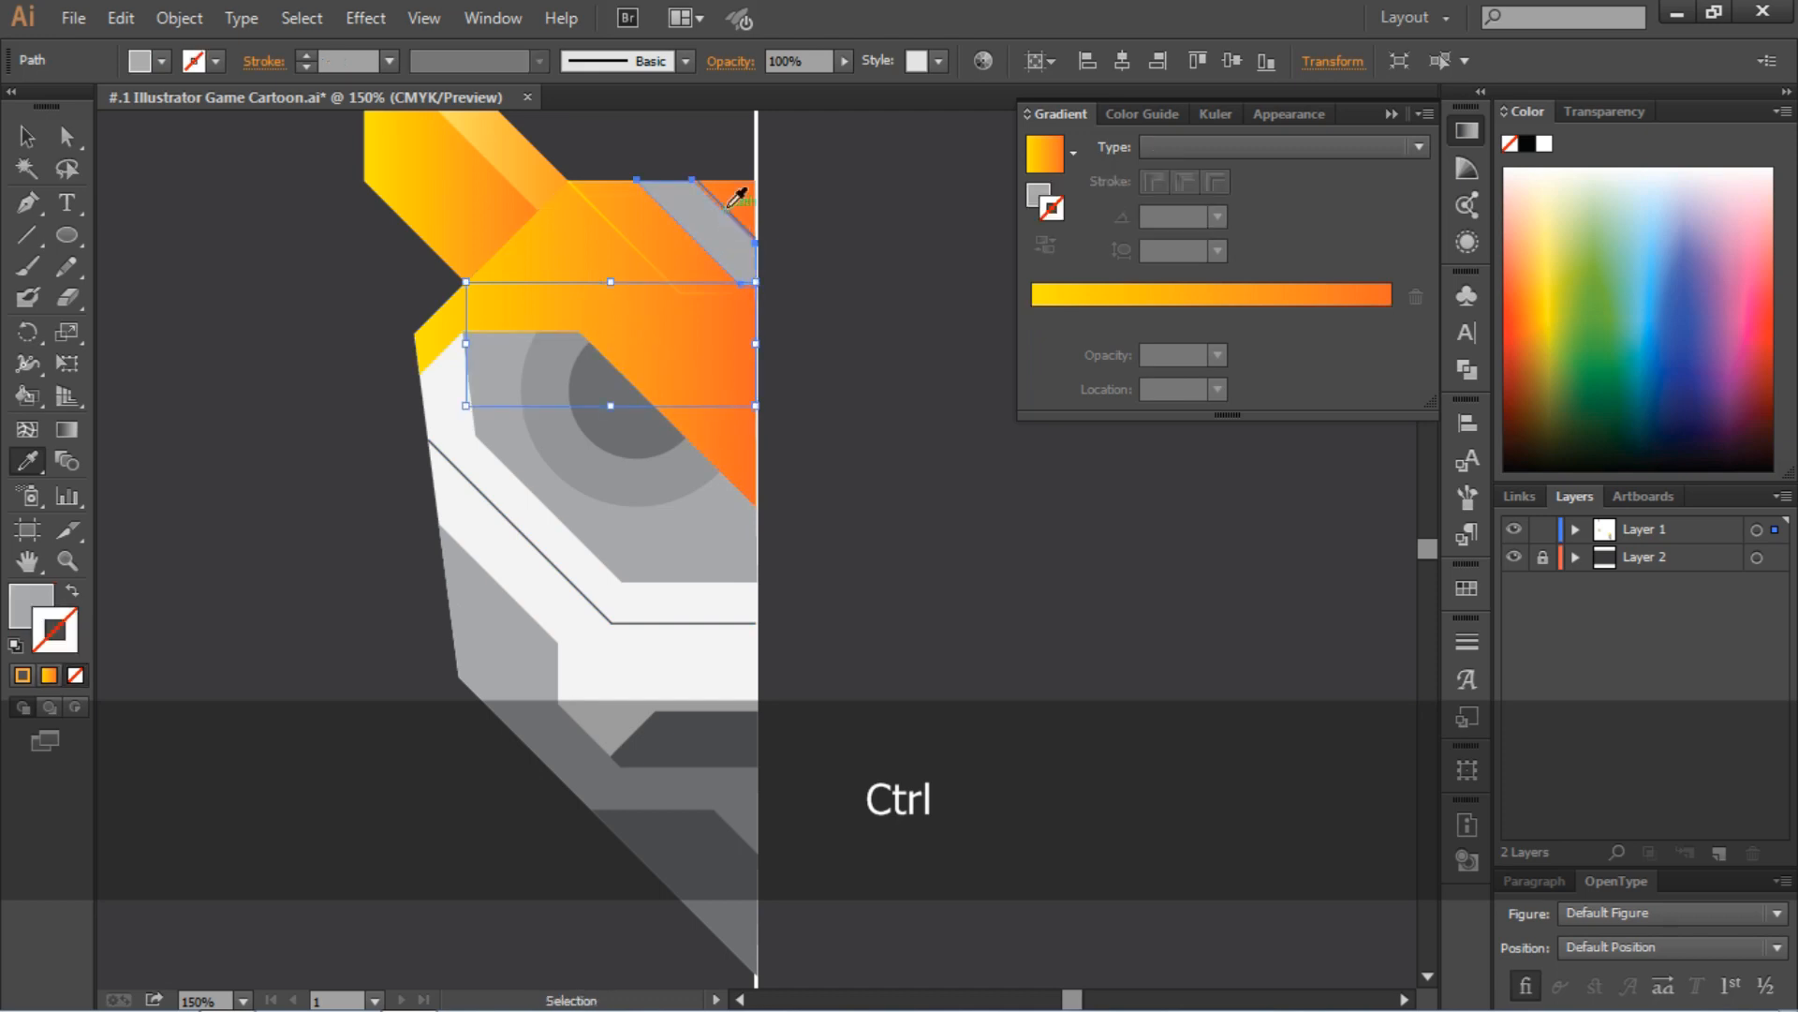
pyautogui.click(653, 252)
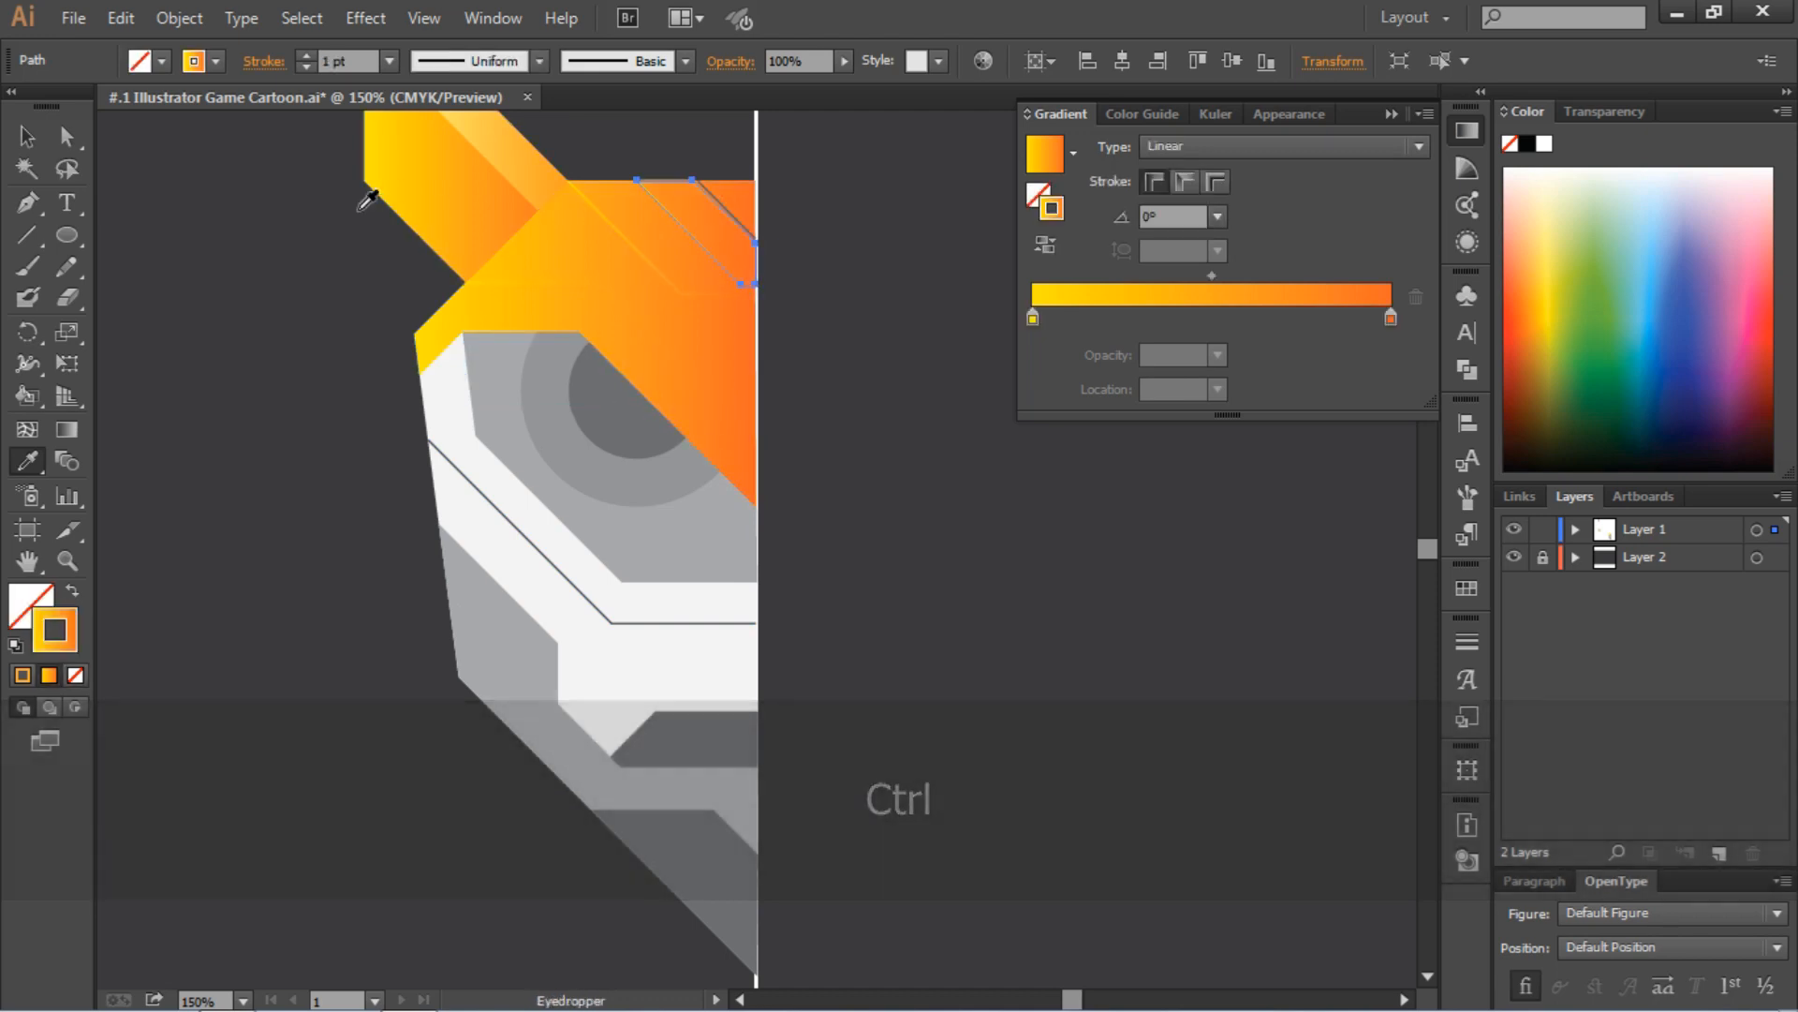
pyautogui.hotkey('ctrl', 'z')
pyautogui.click(499, 153)
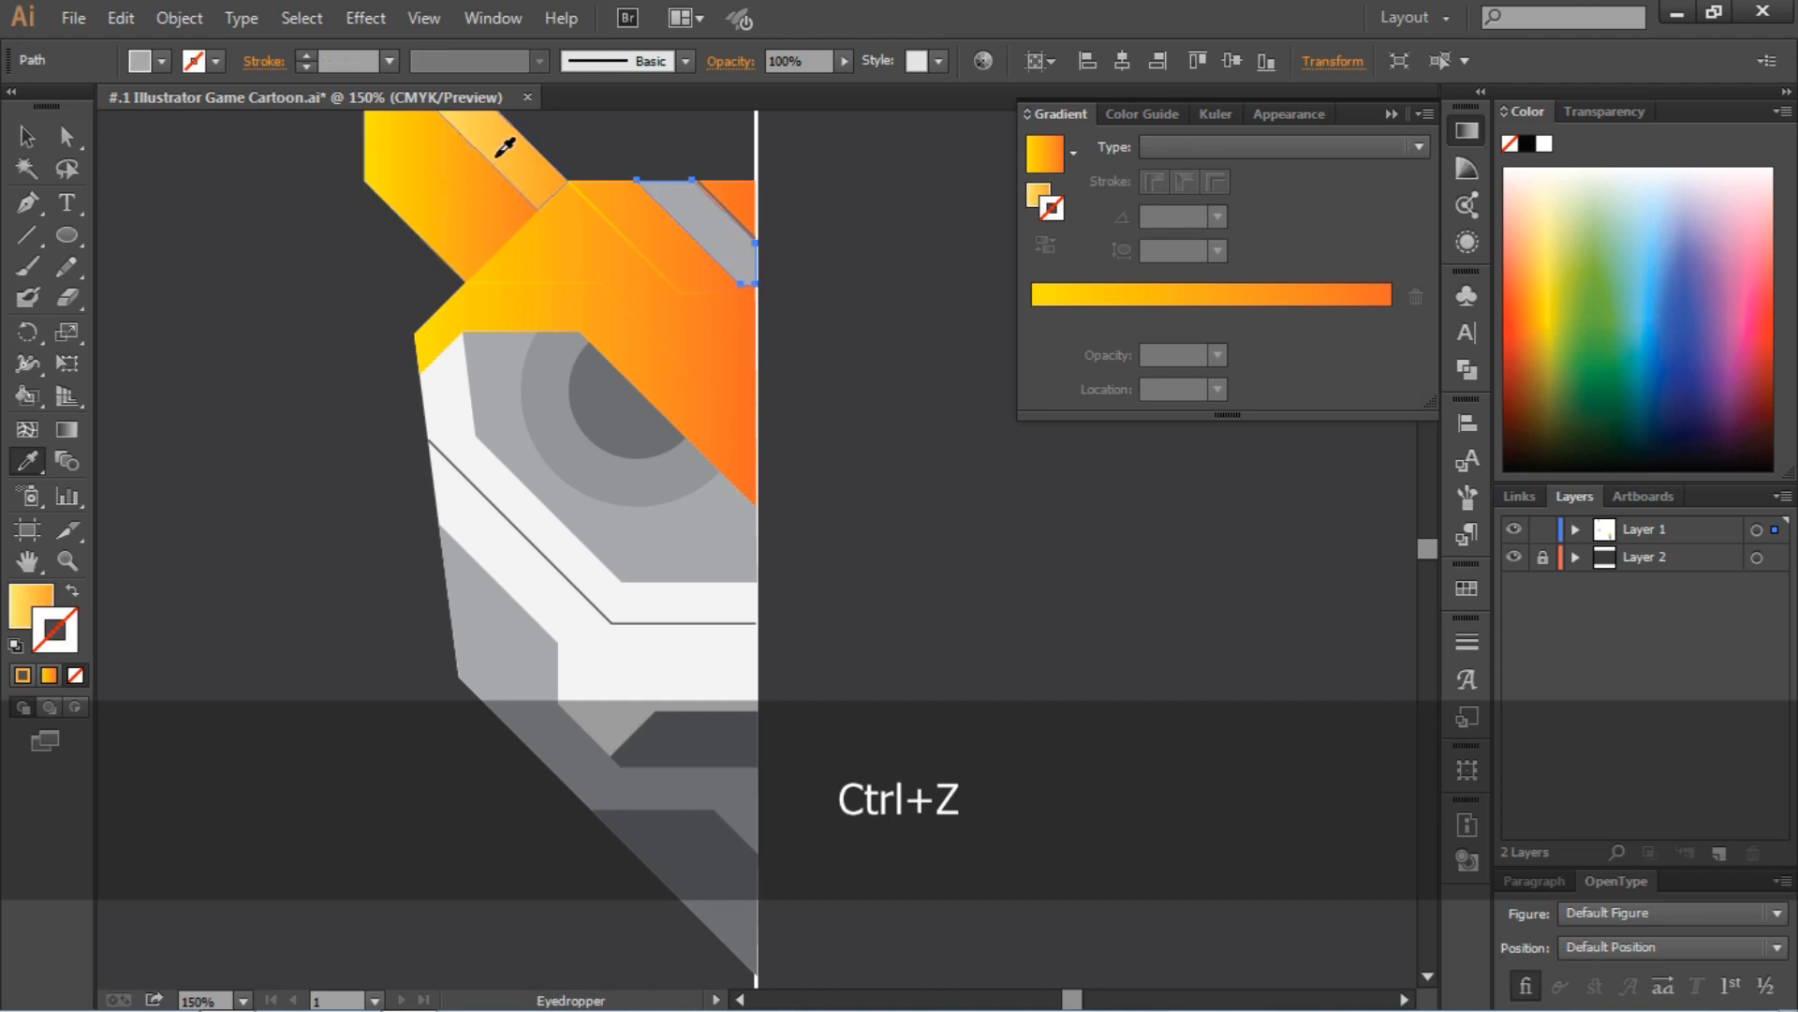
# Give the short diagonal forehead line the gradient stroke sampled from the upper bent line and deselect it
pyautogui.keyDown('ctrl'); pyautogui.click(717, 195); pyautogui.keyUp('ctrl')
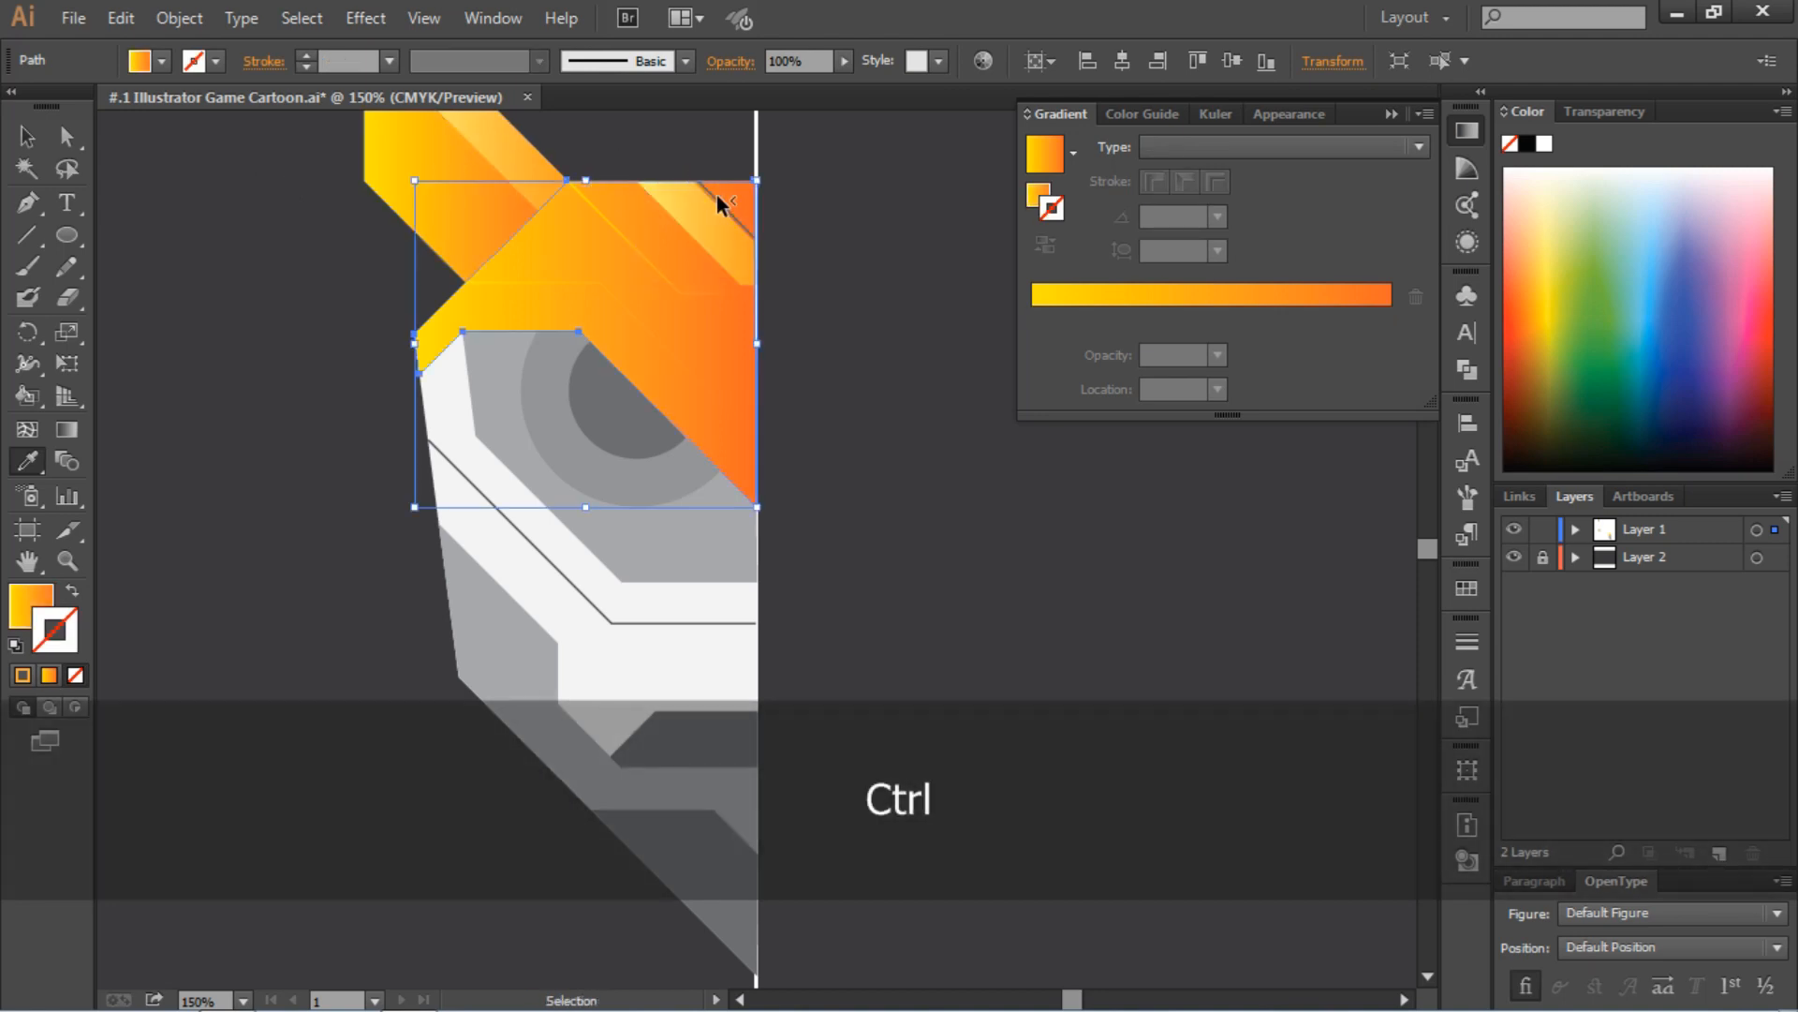
pyautogui.hotkey('ctrl', '=')
pyautogui.hotkey('ctrl', '=')
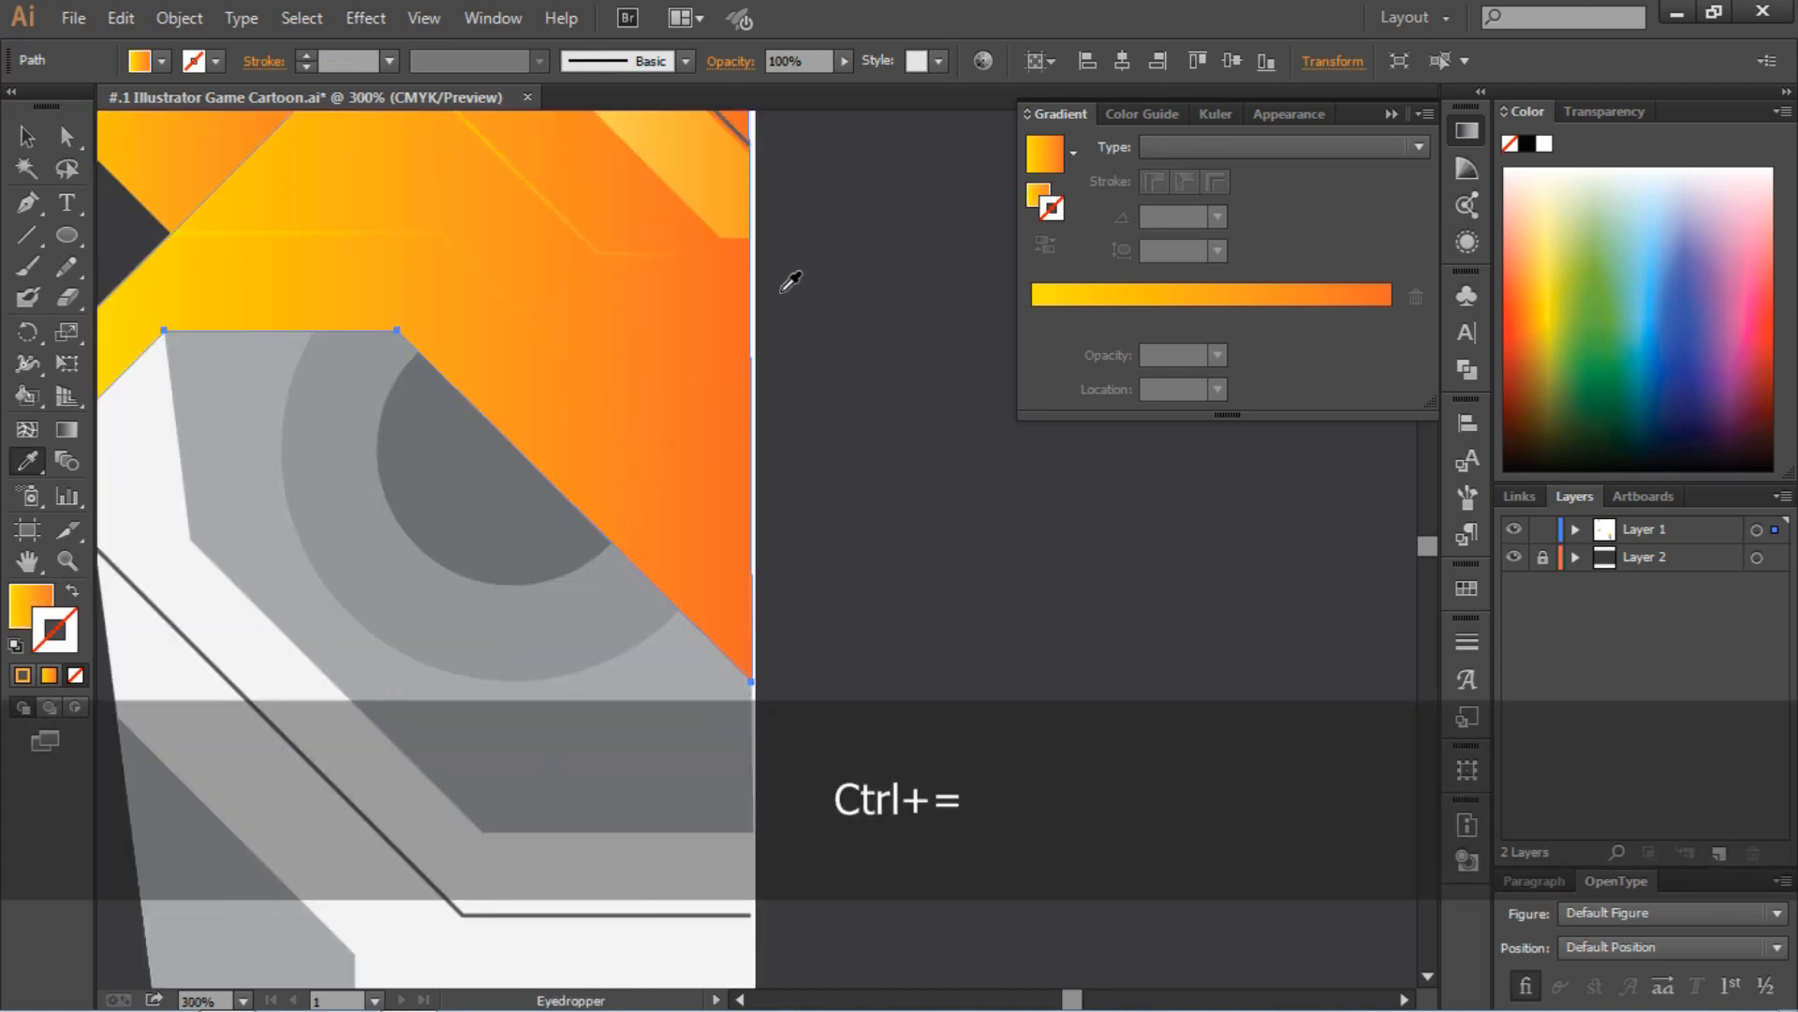
pyautogui.keyDown('ctrl'); pyautogui.click(673, 442); pyautogui.keyUp('ctrl')
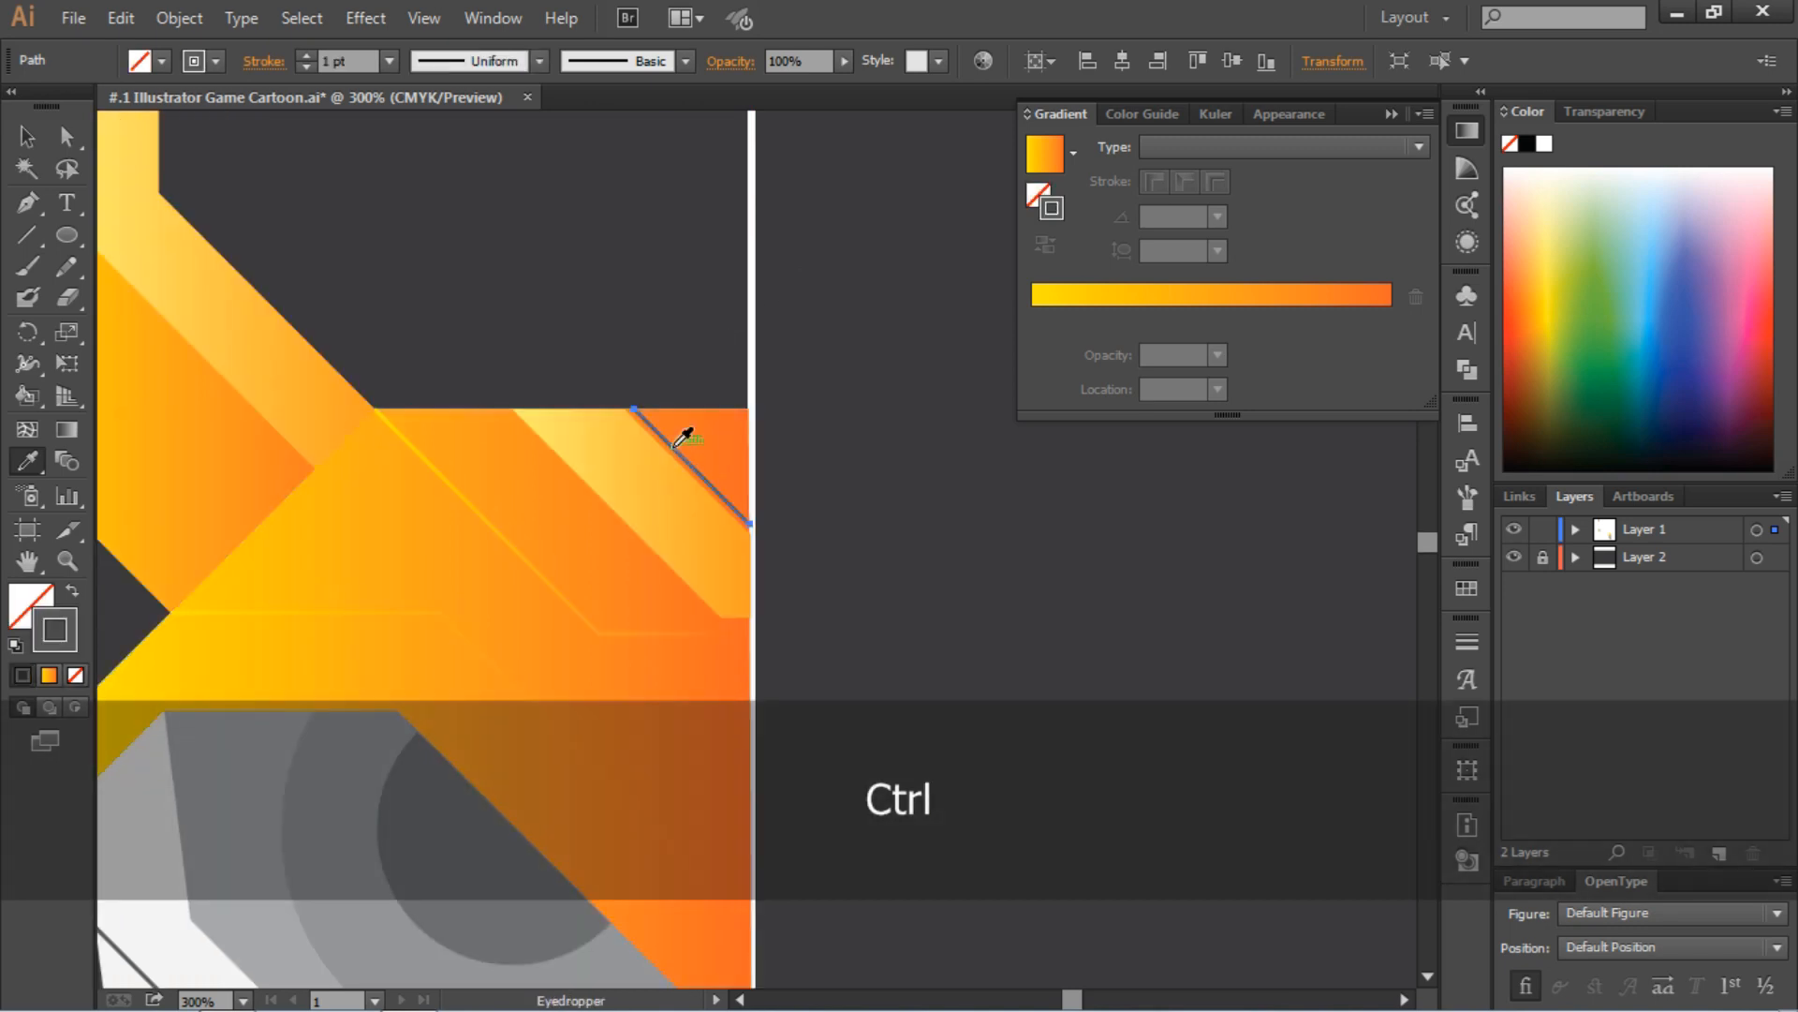
pyautogui.click(446, 462)
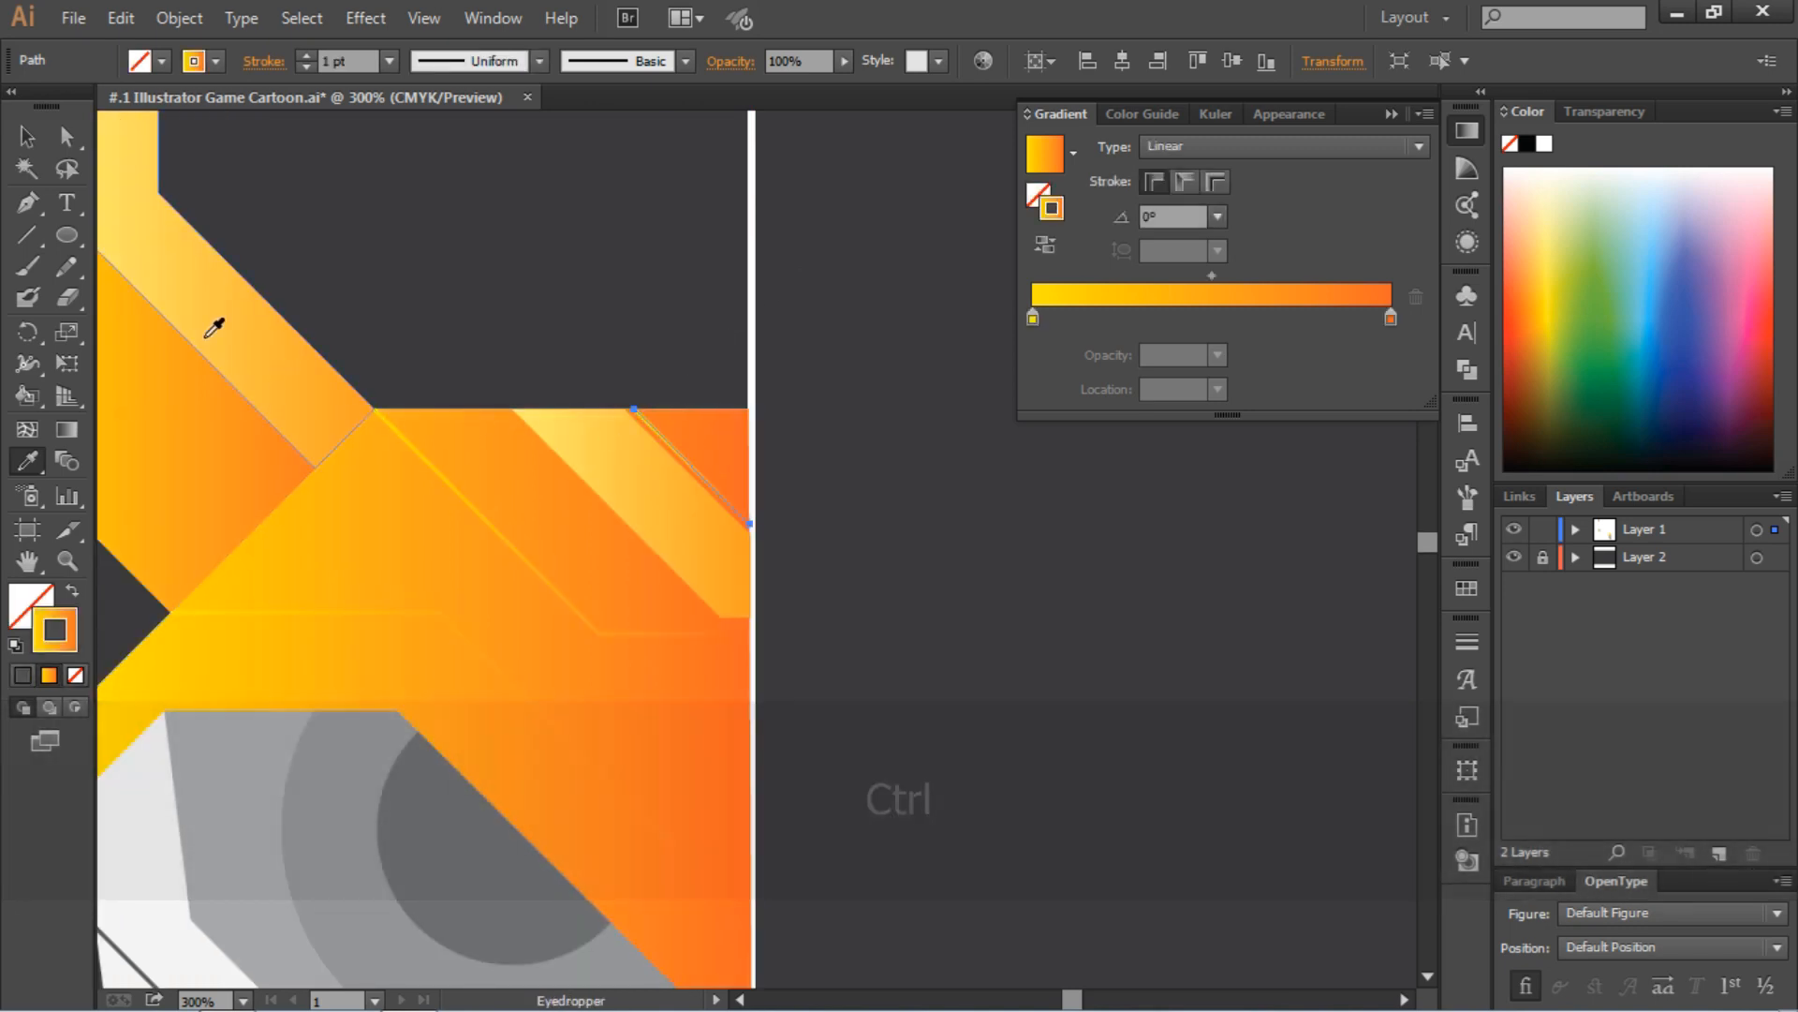
pyautogui.click(26, 136)
pyautogui.click(401, 185)
# Try stroke gradient angles of 90° and 150° on the lower bent forehead line
pyautogui.scroll(-2, 401, 186)
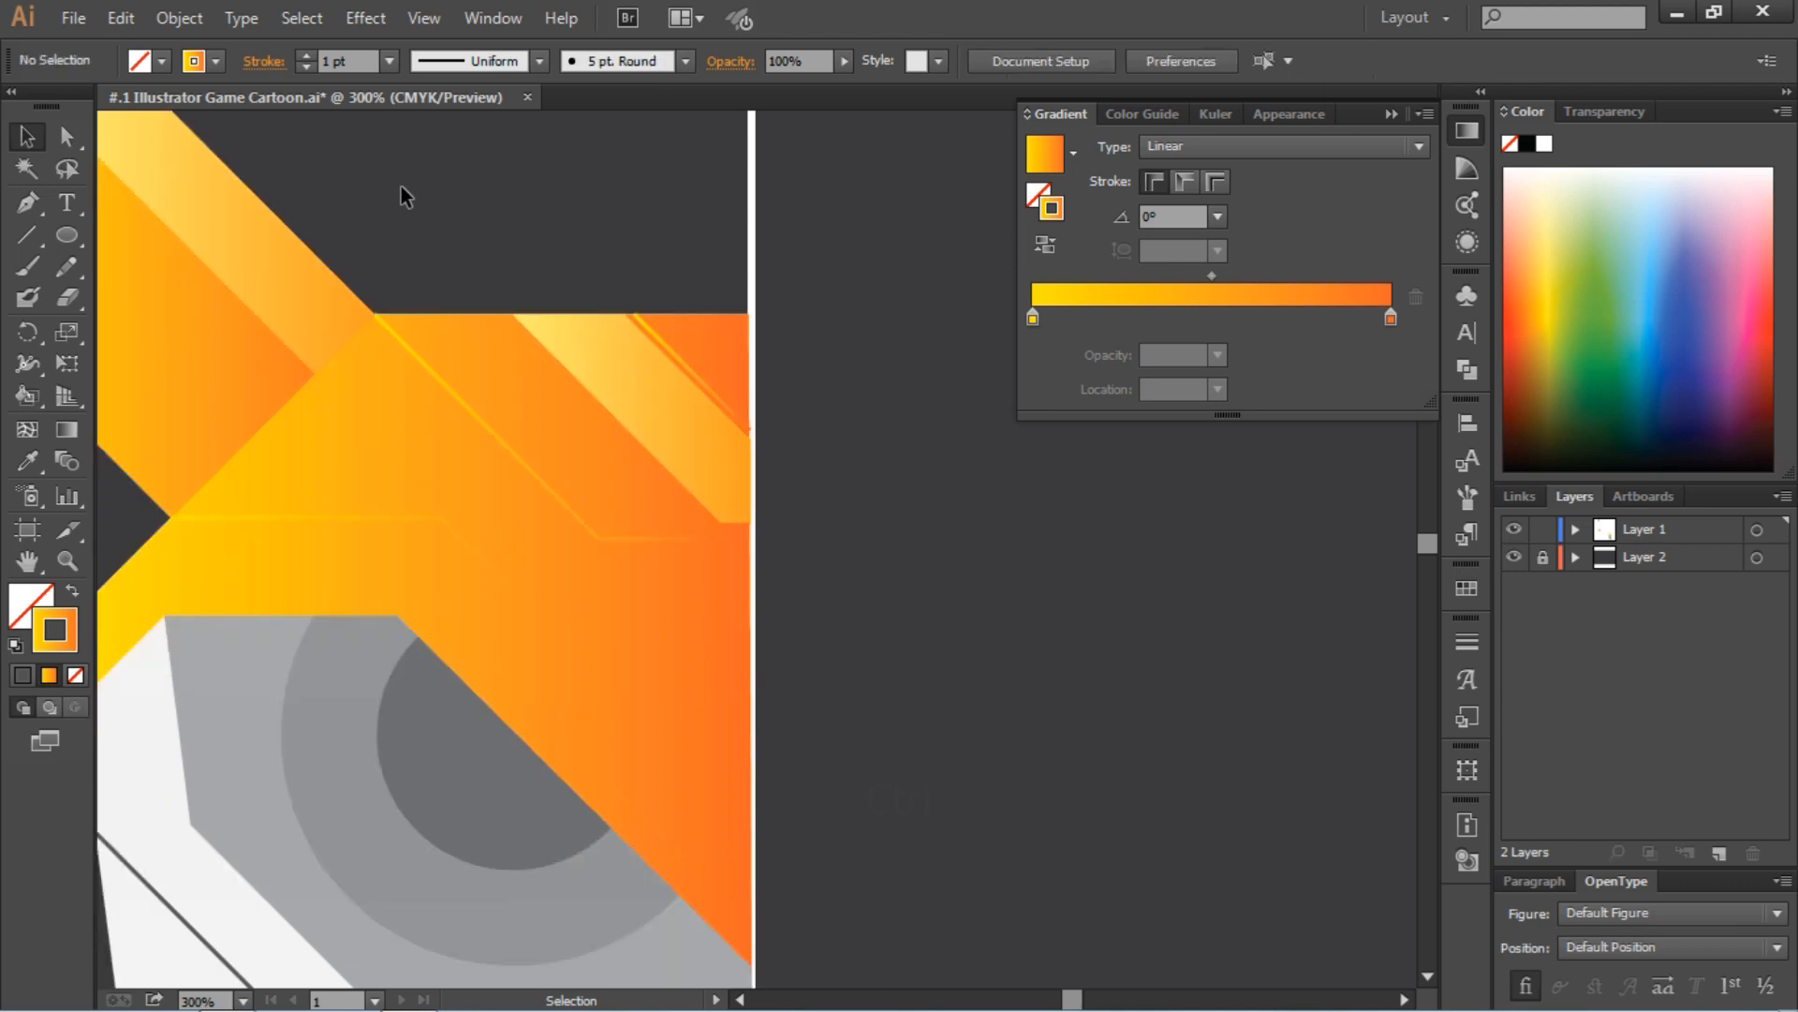
pyautogui.click(408, 513)
pyautogui.click(1217, 214)
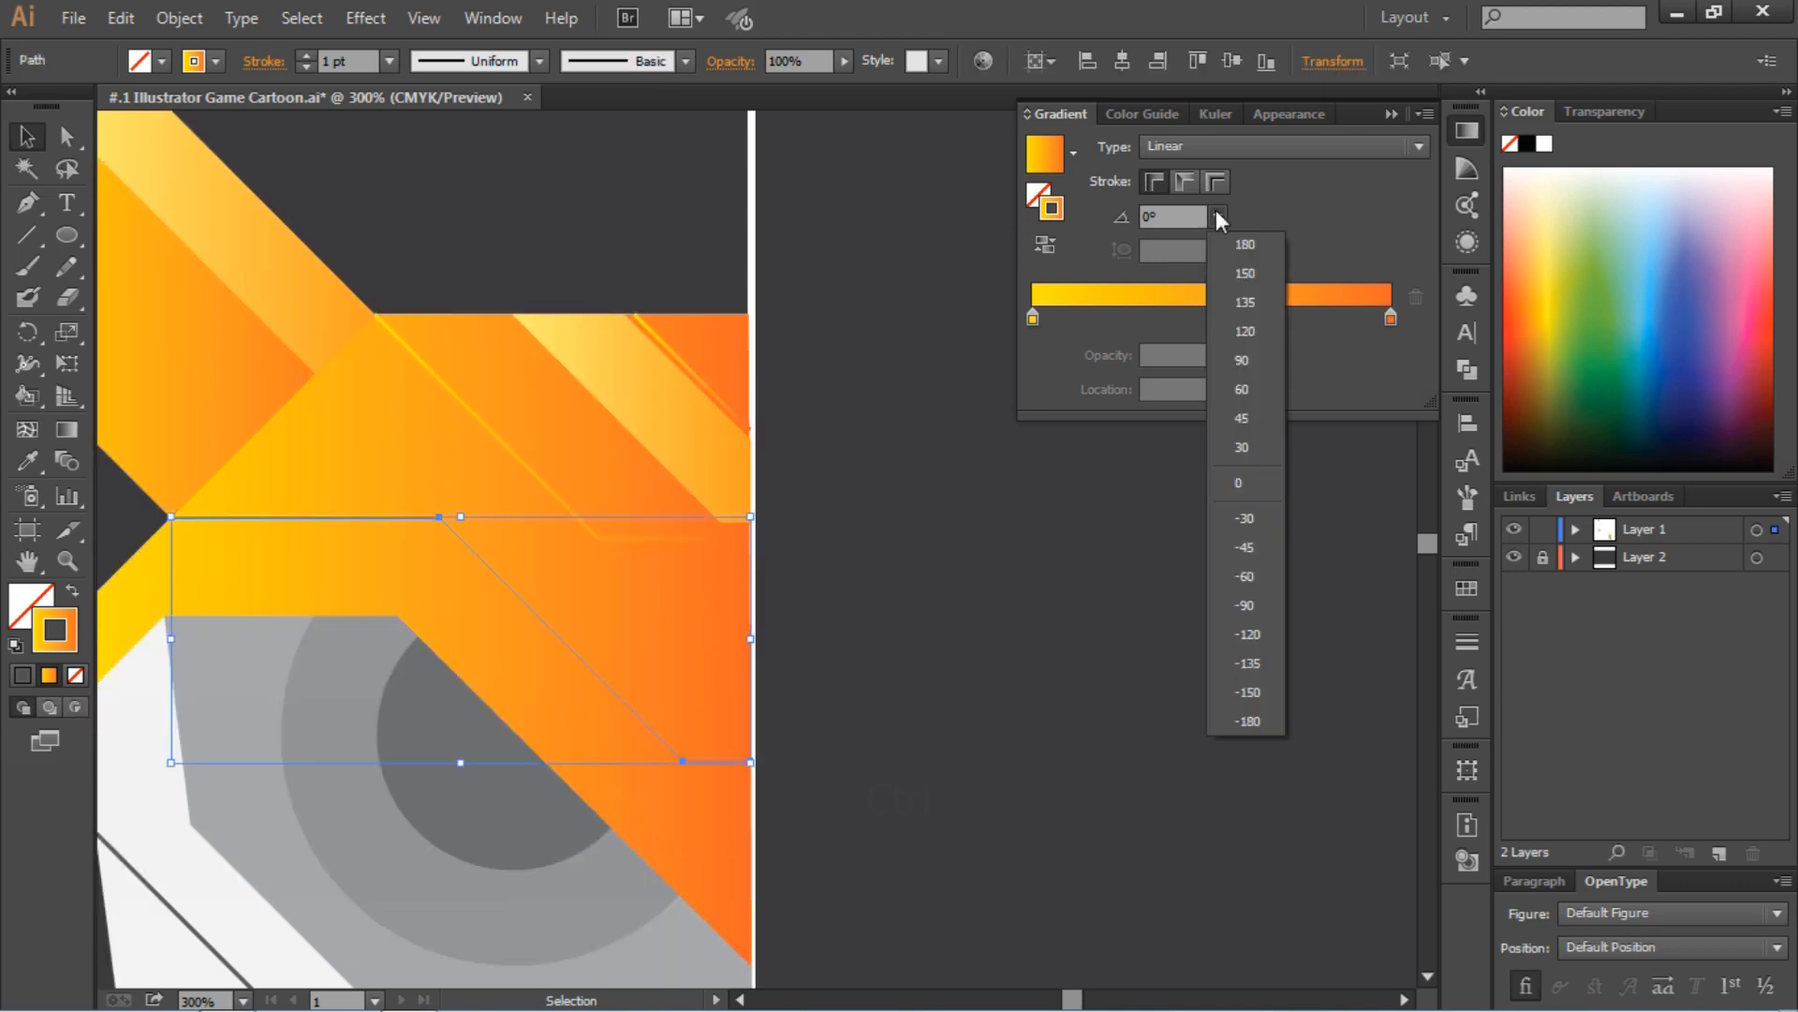
pyautogui.click(1243, 363)
pyautogui.click(1009, 441)
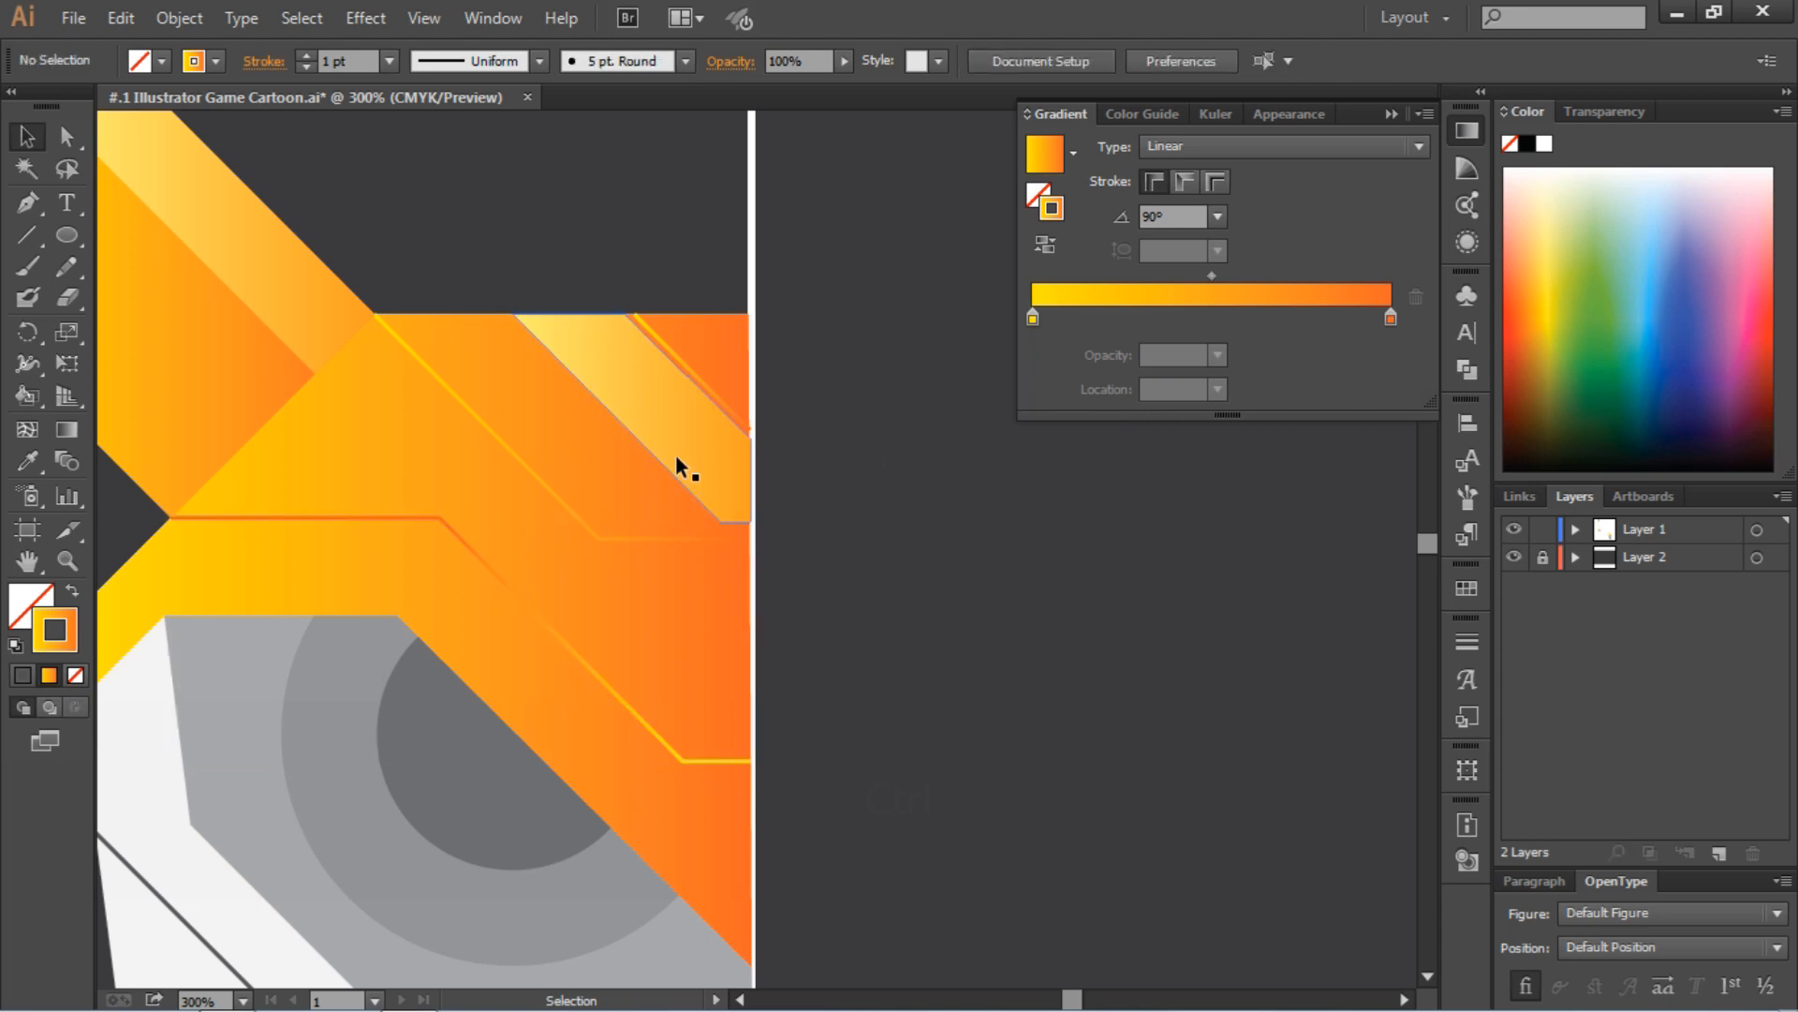
pyautogui.click(515, 588)
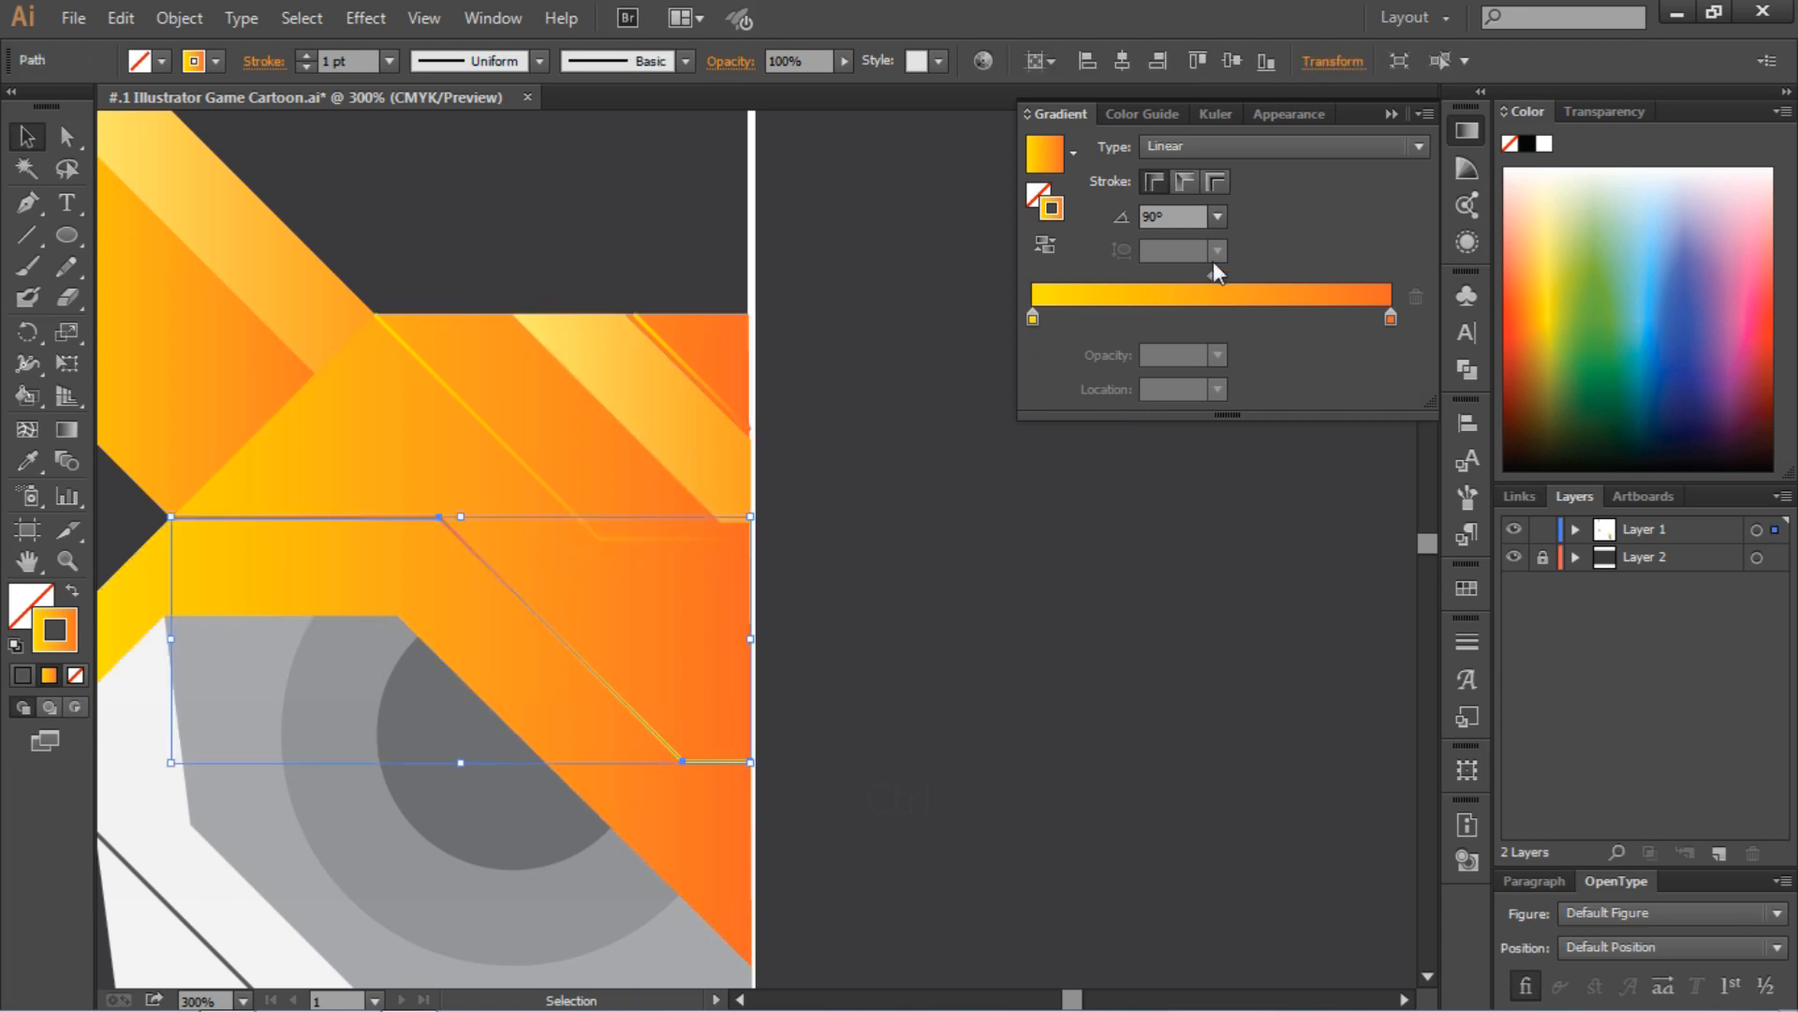
pyautogui.click(1217, 216)
pyautogui.click(1234, 279)
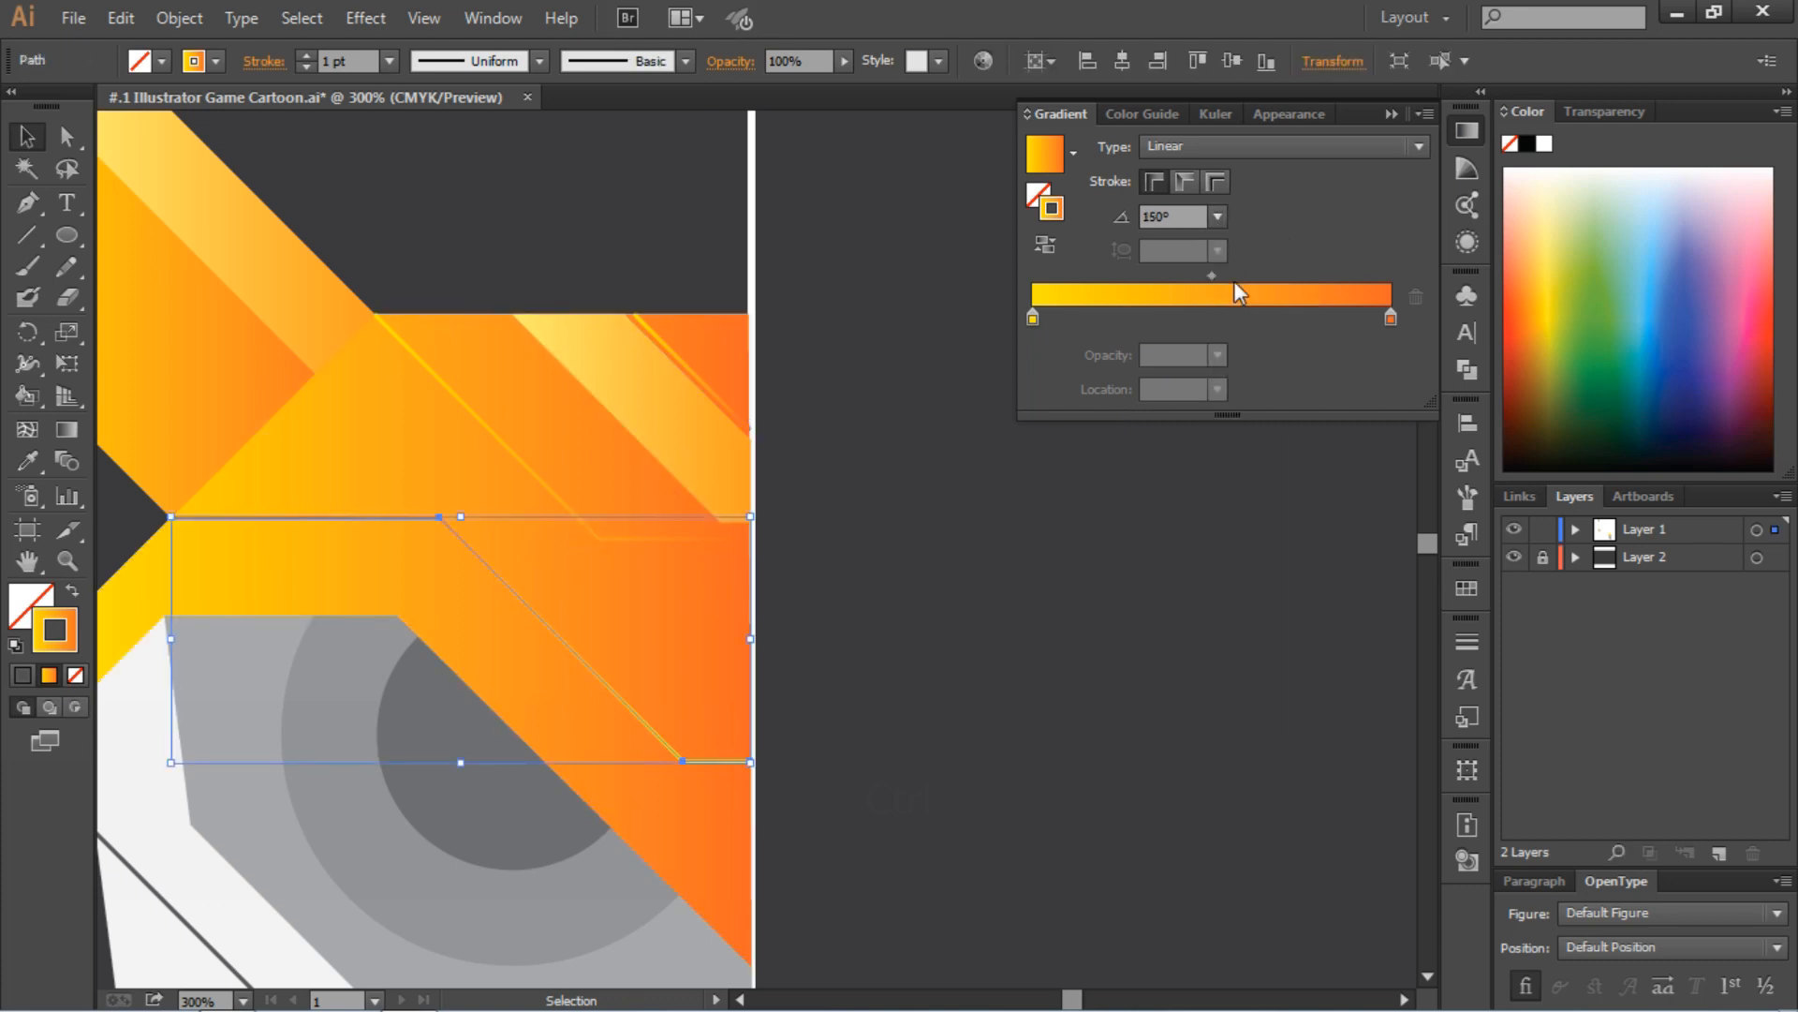
pyautogui.click(1004, 528)
# Try stroke gradient angles of -45° and -135° on the lower bent forehead line
pyautogui.click(521, 594)
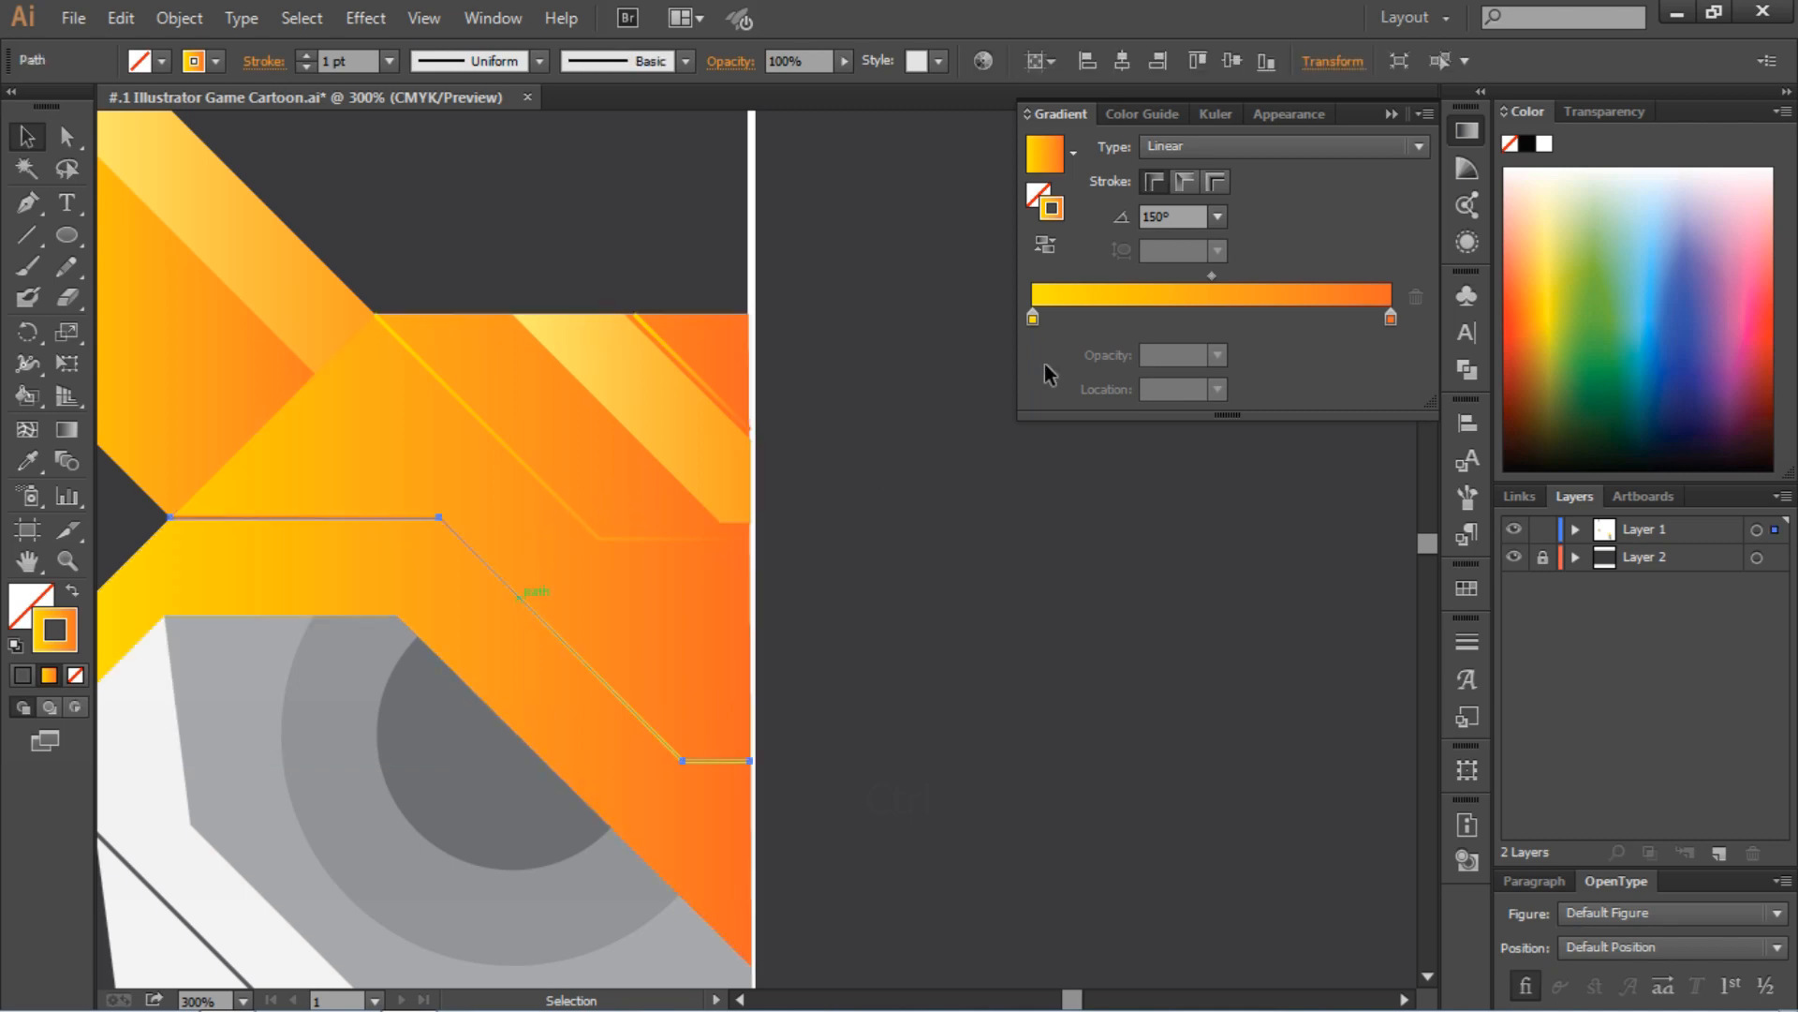
pyautogui.click(1218, 217)
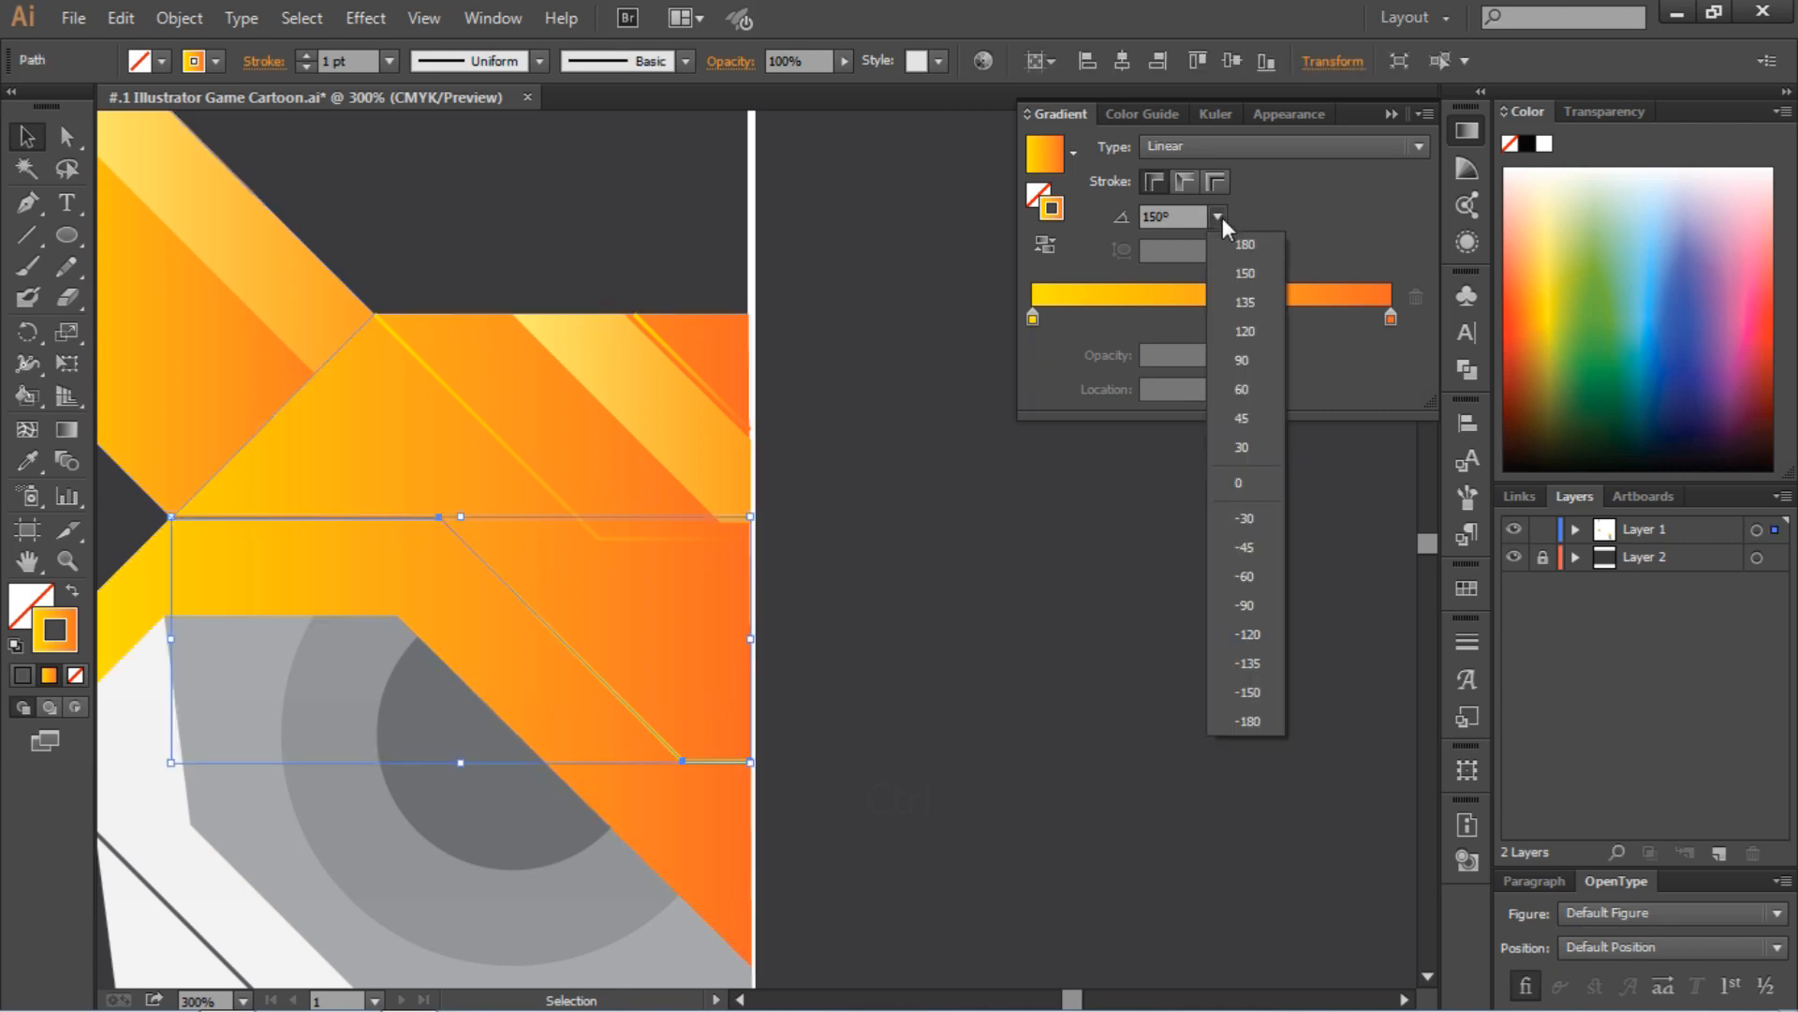
pyautogui.click(1246, 547)
pyautogui.click(1049, 583)
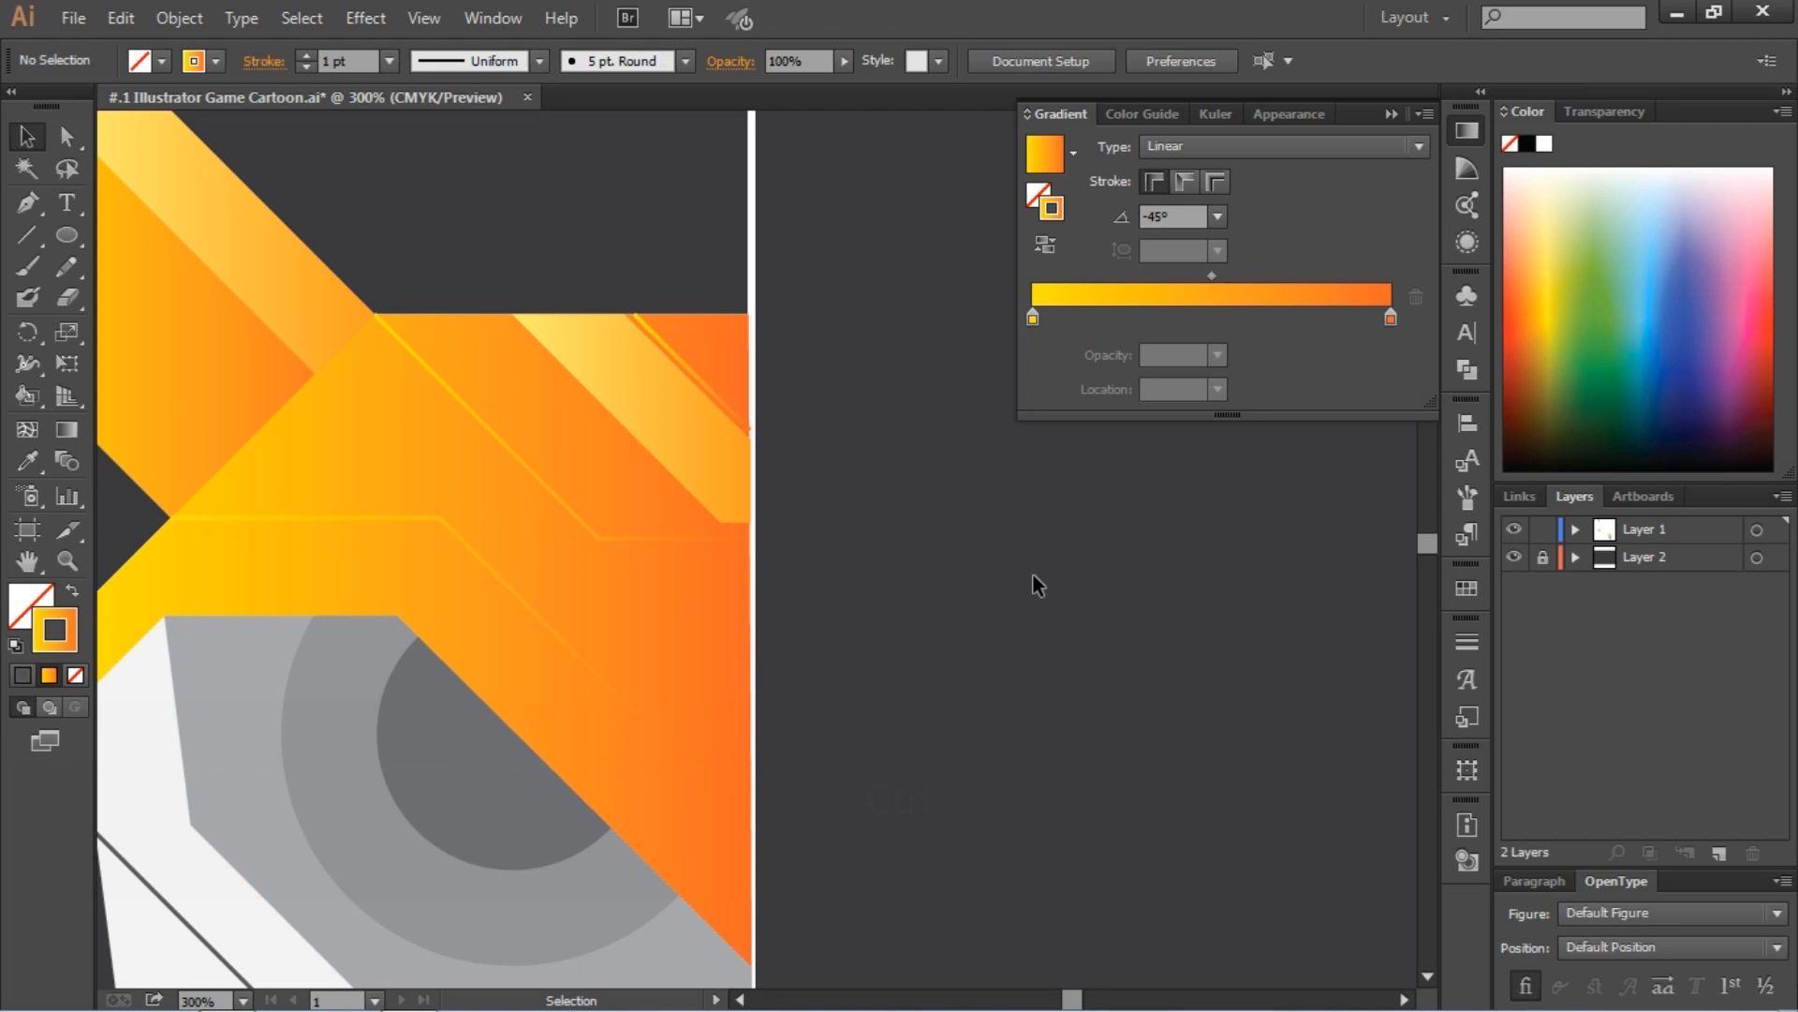
pyautogui.click(574, 654)
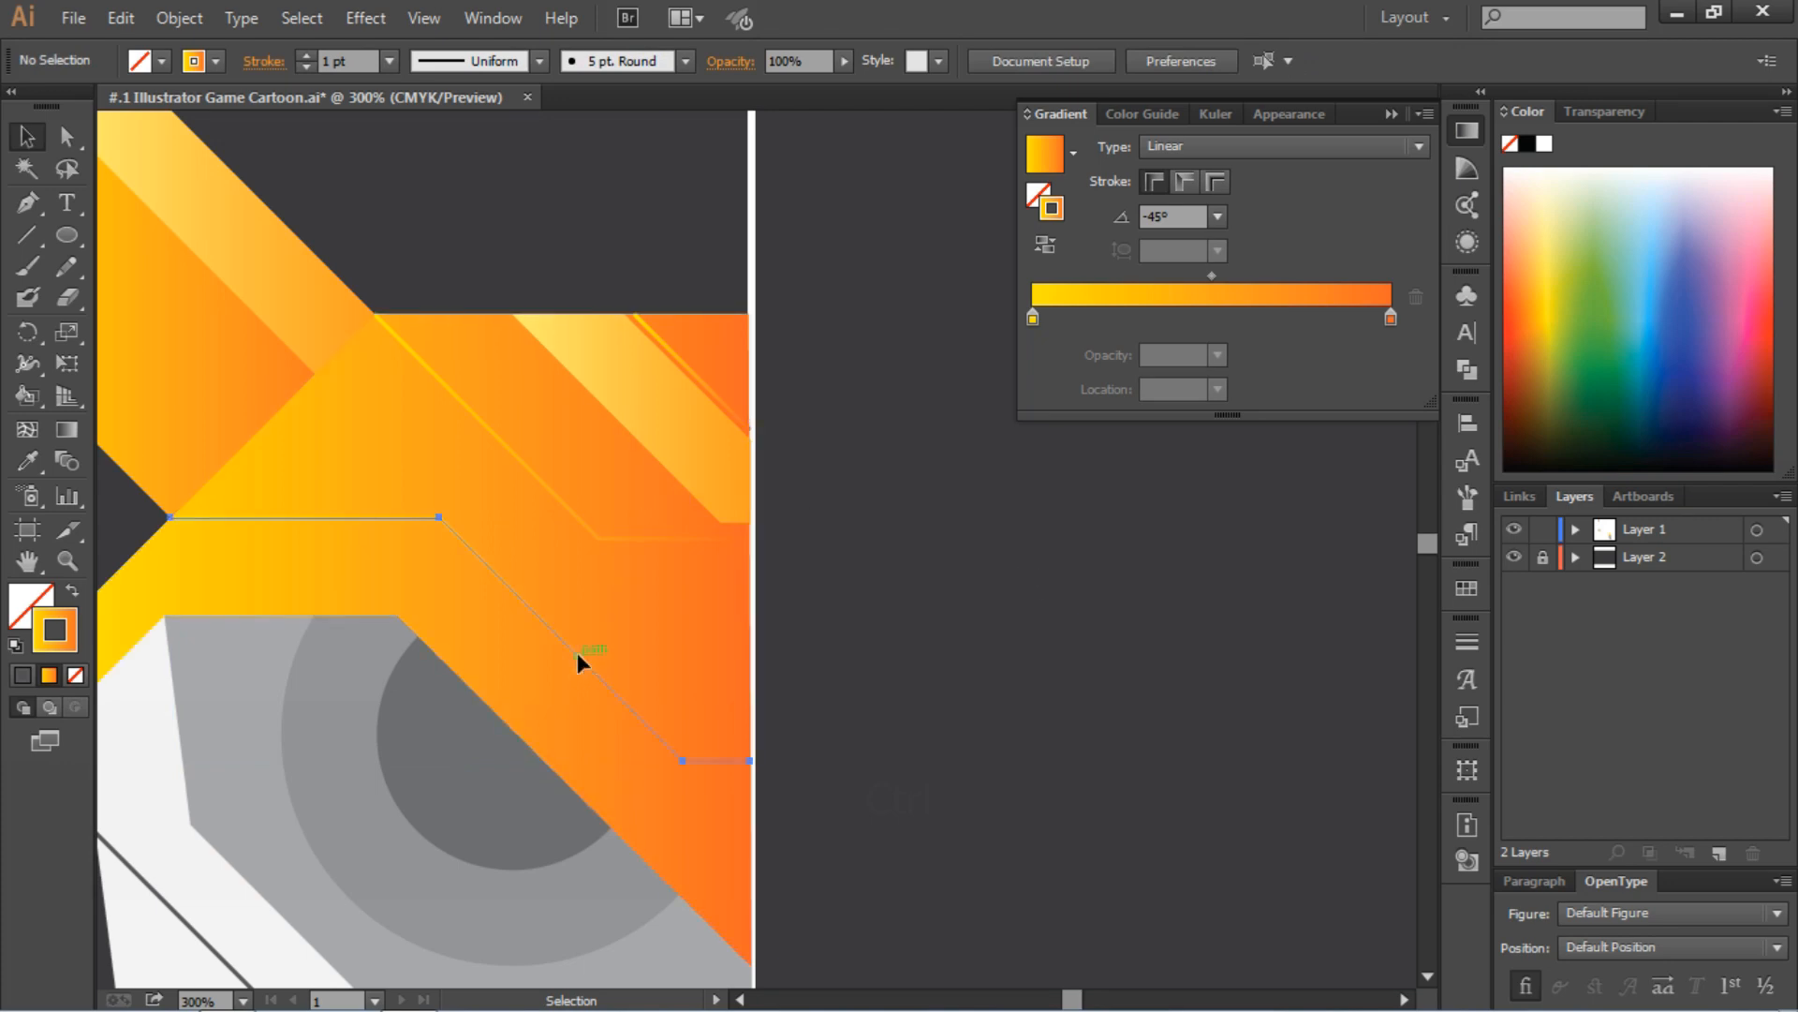
pyautogui.click(1218, 217)
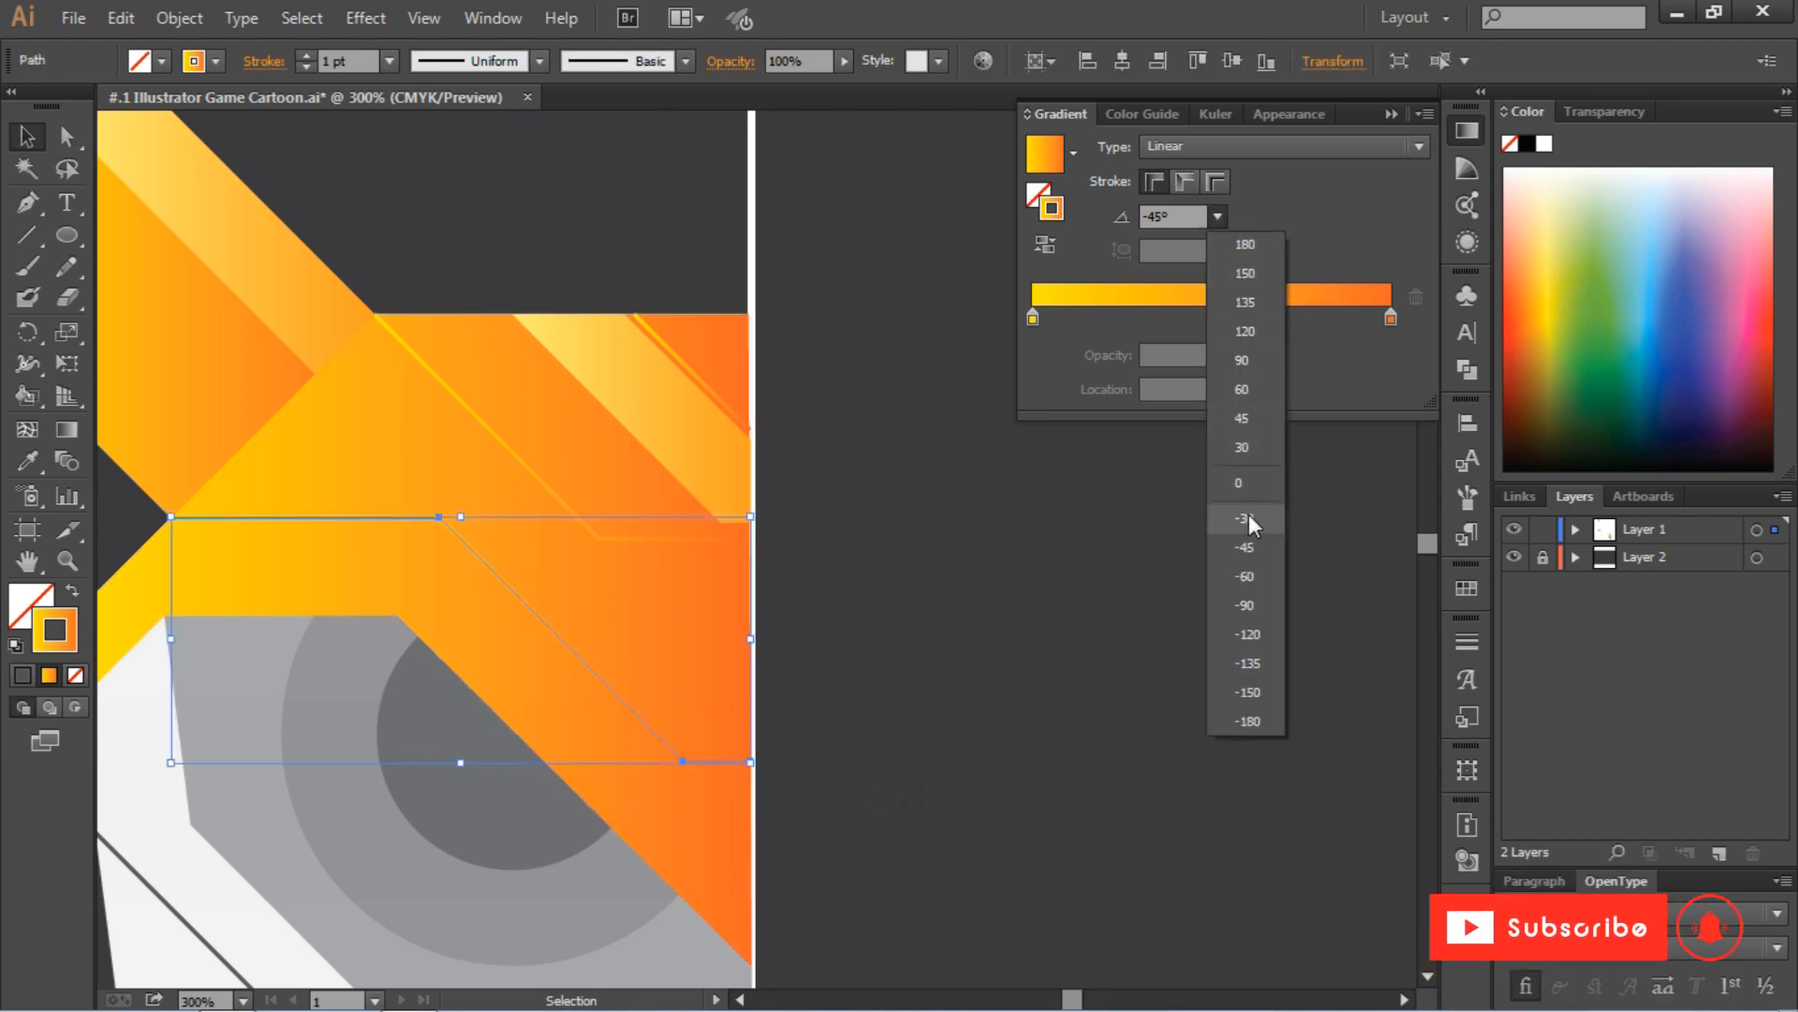
pyautogui.click(1261, 659)
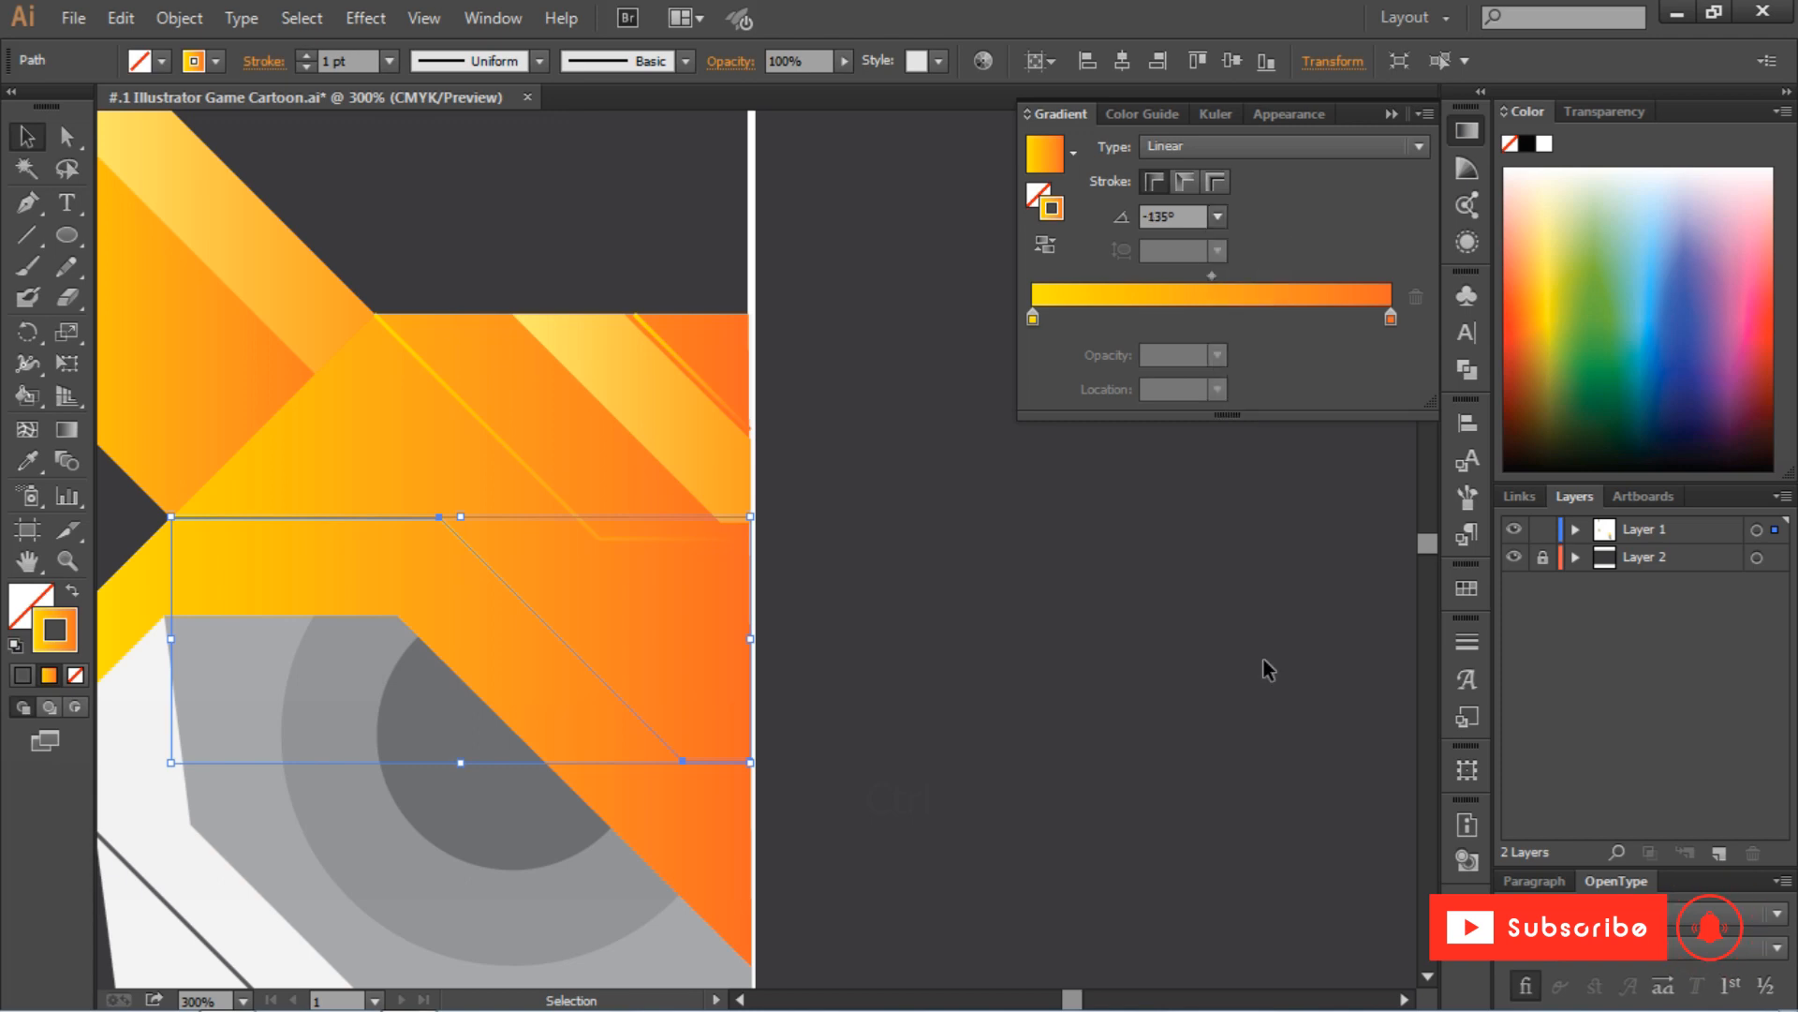
# Set the lower bent forehead line's stroke gradient angle to -17° and deselect the line
pyautogui.click(1216, 218)
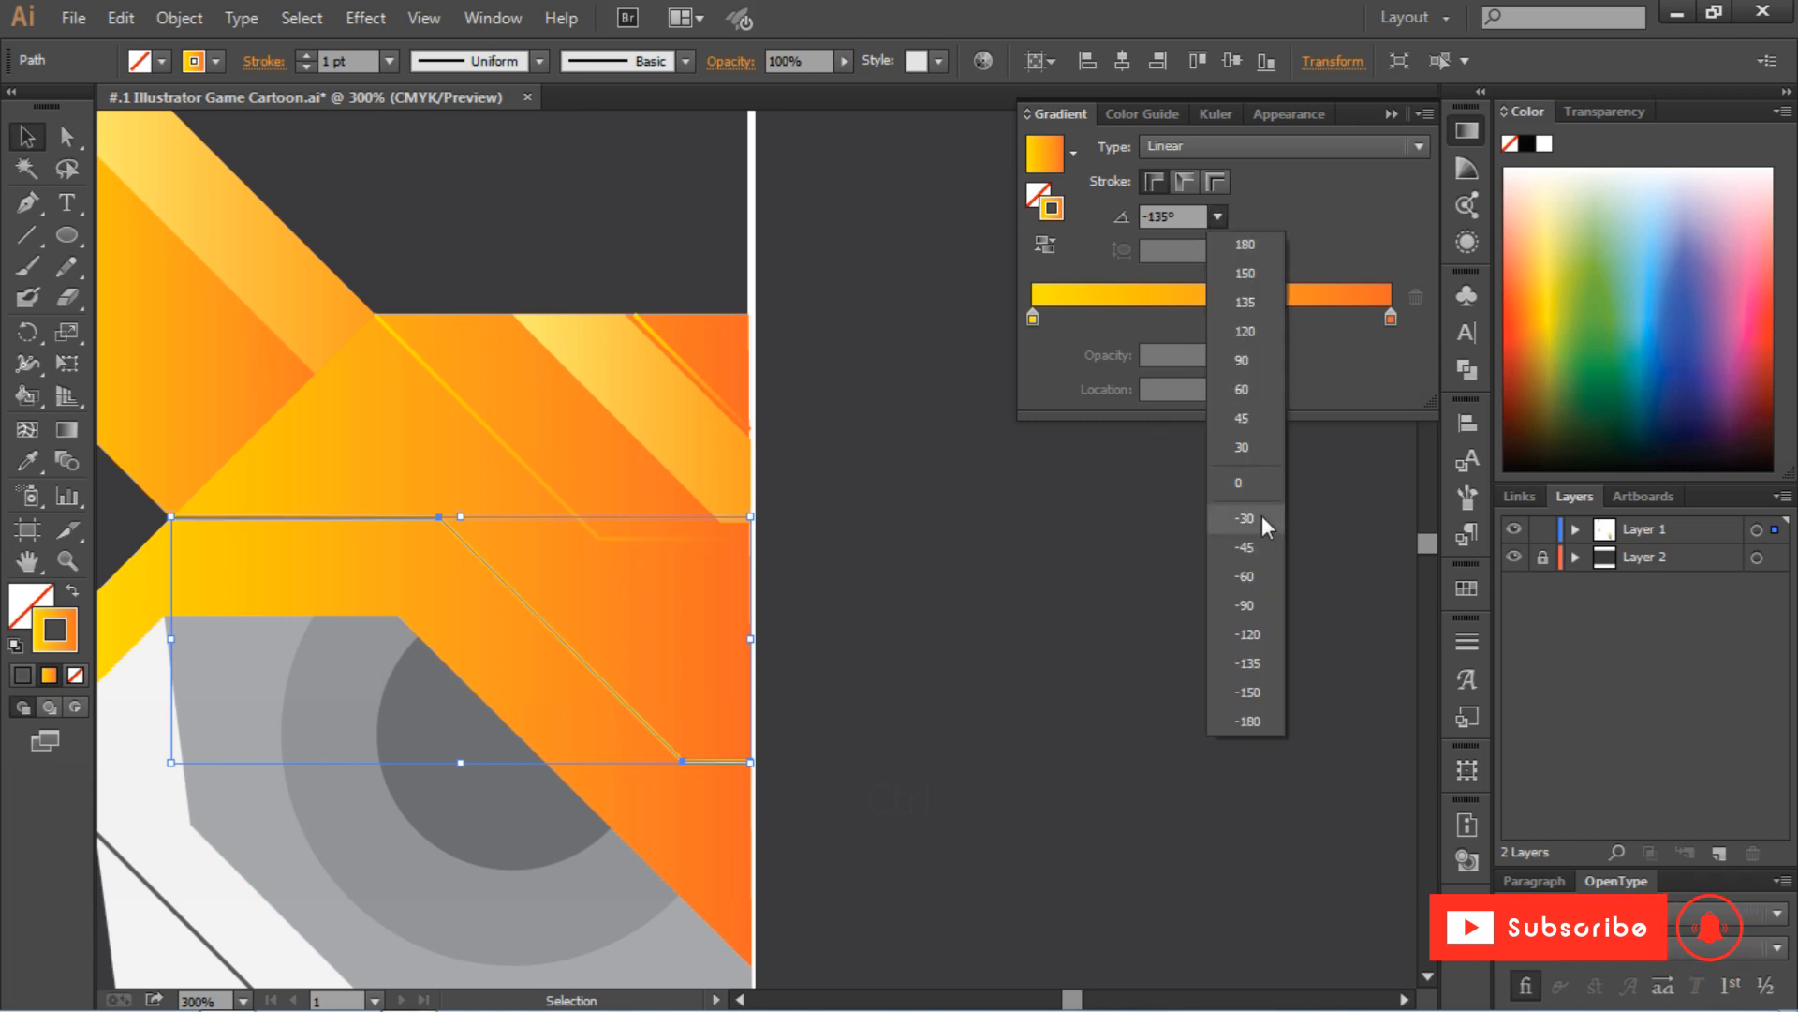
pyautogui.click(1262, 517)
pyautogui.scroll(6, 1176, 214)
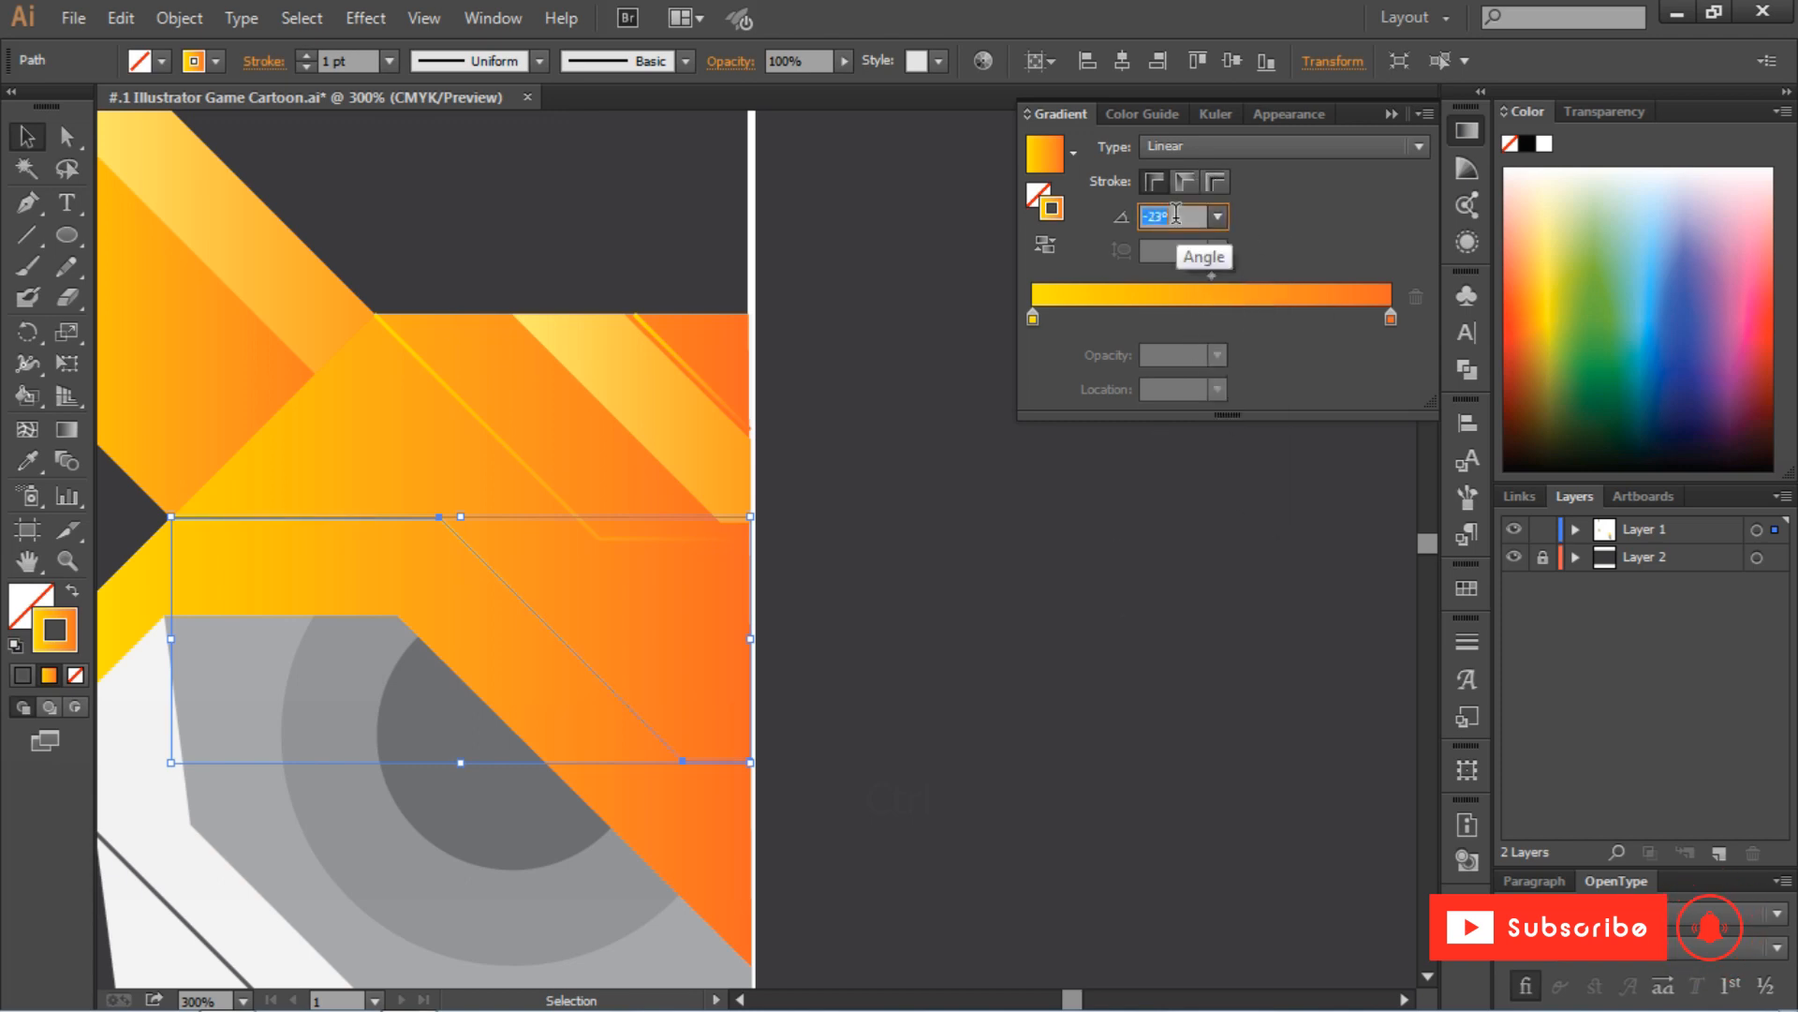
pyautogui.click(854, 352)
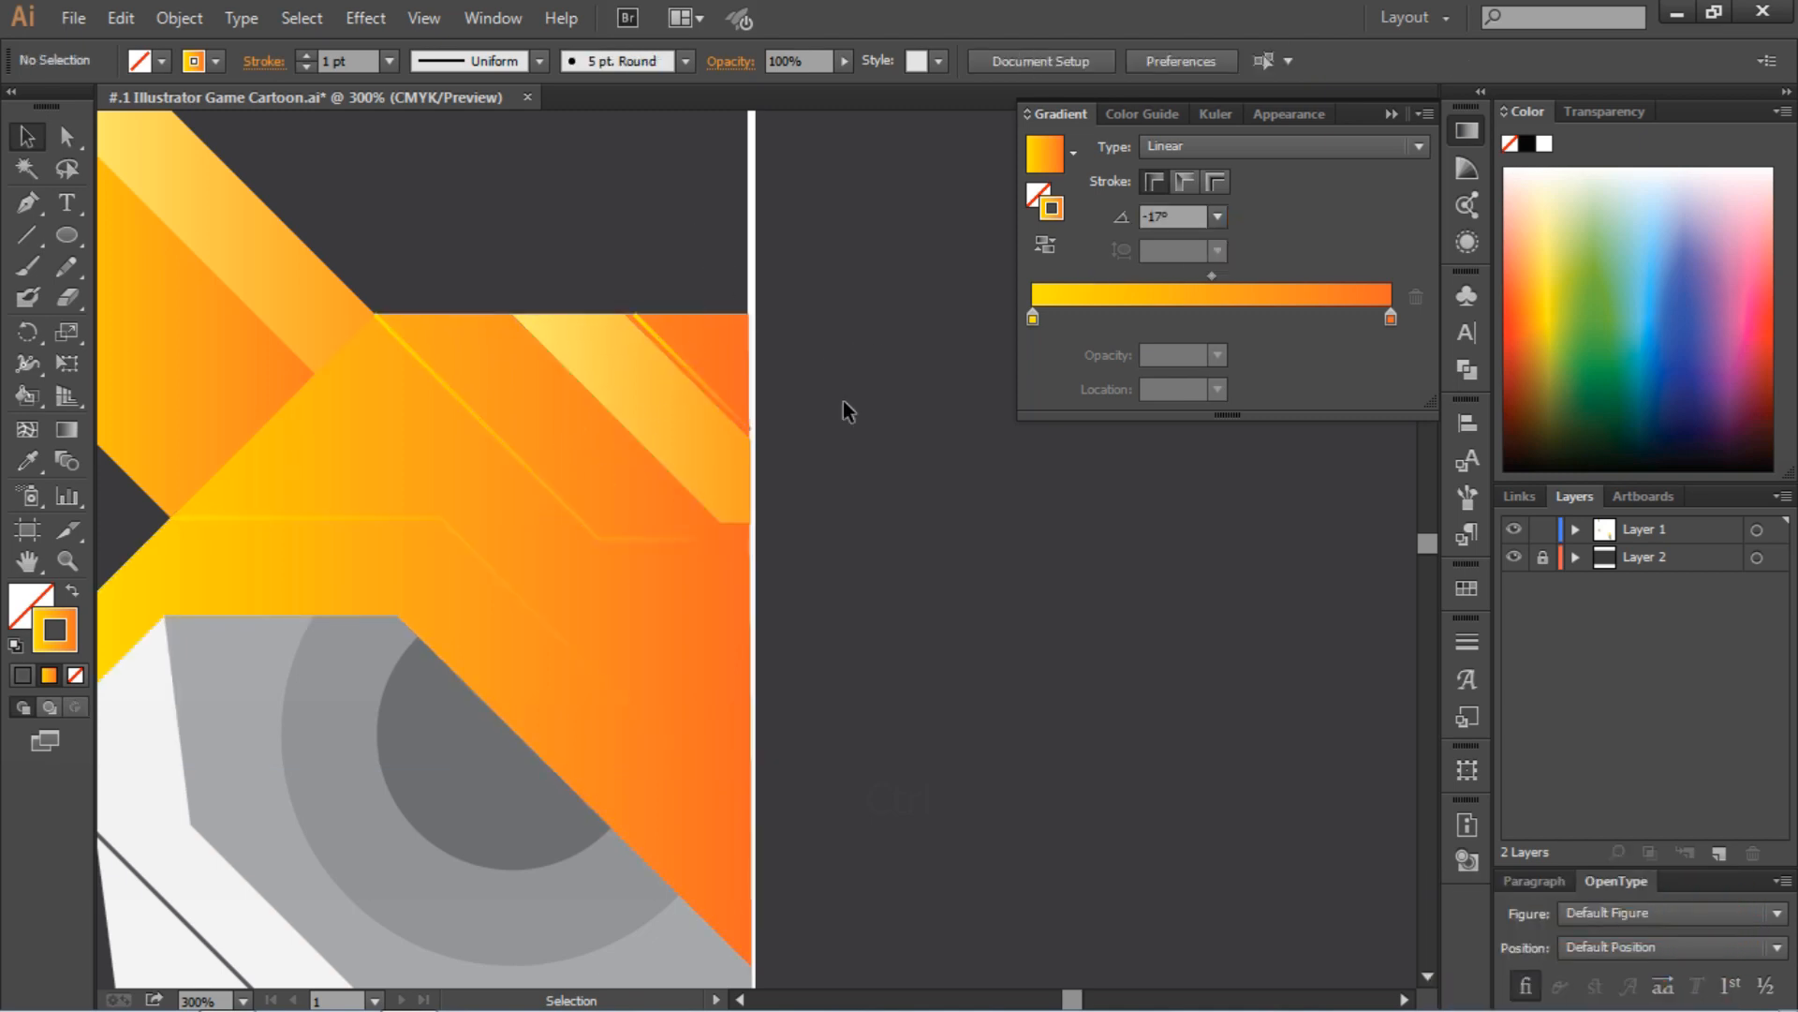
# Fill the larger eye circle with the dark gray swatch
pyautogui.scroll(-5, 824, 405)
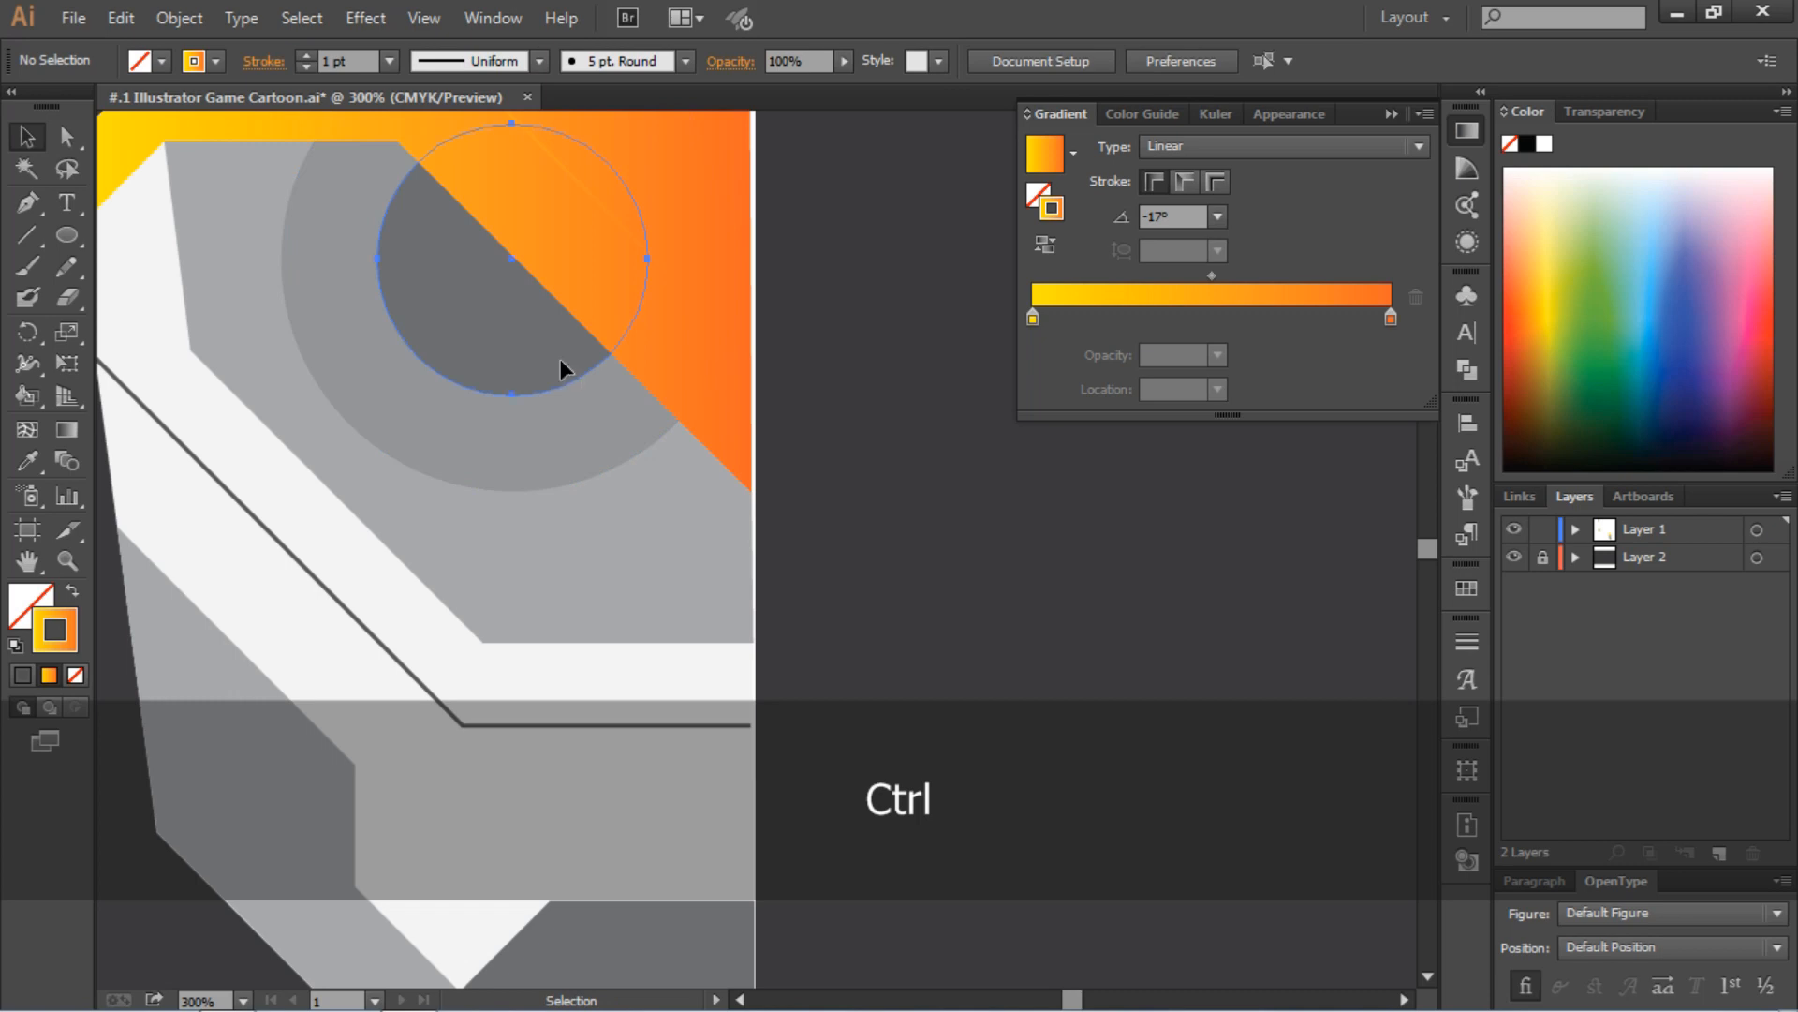
pyautogui.keyDown('ctrl'); pyautogui.click(590, 459); pyautogui.keyUp('ctrl')
pyautogui.hotkey('ctrl', '-')
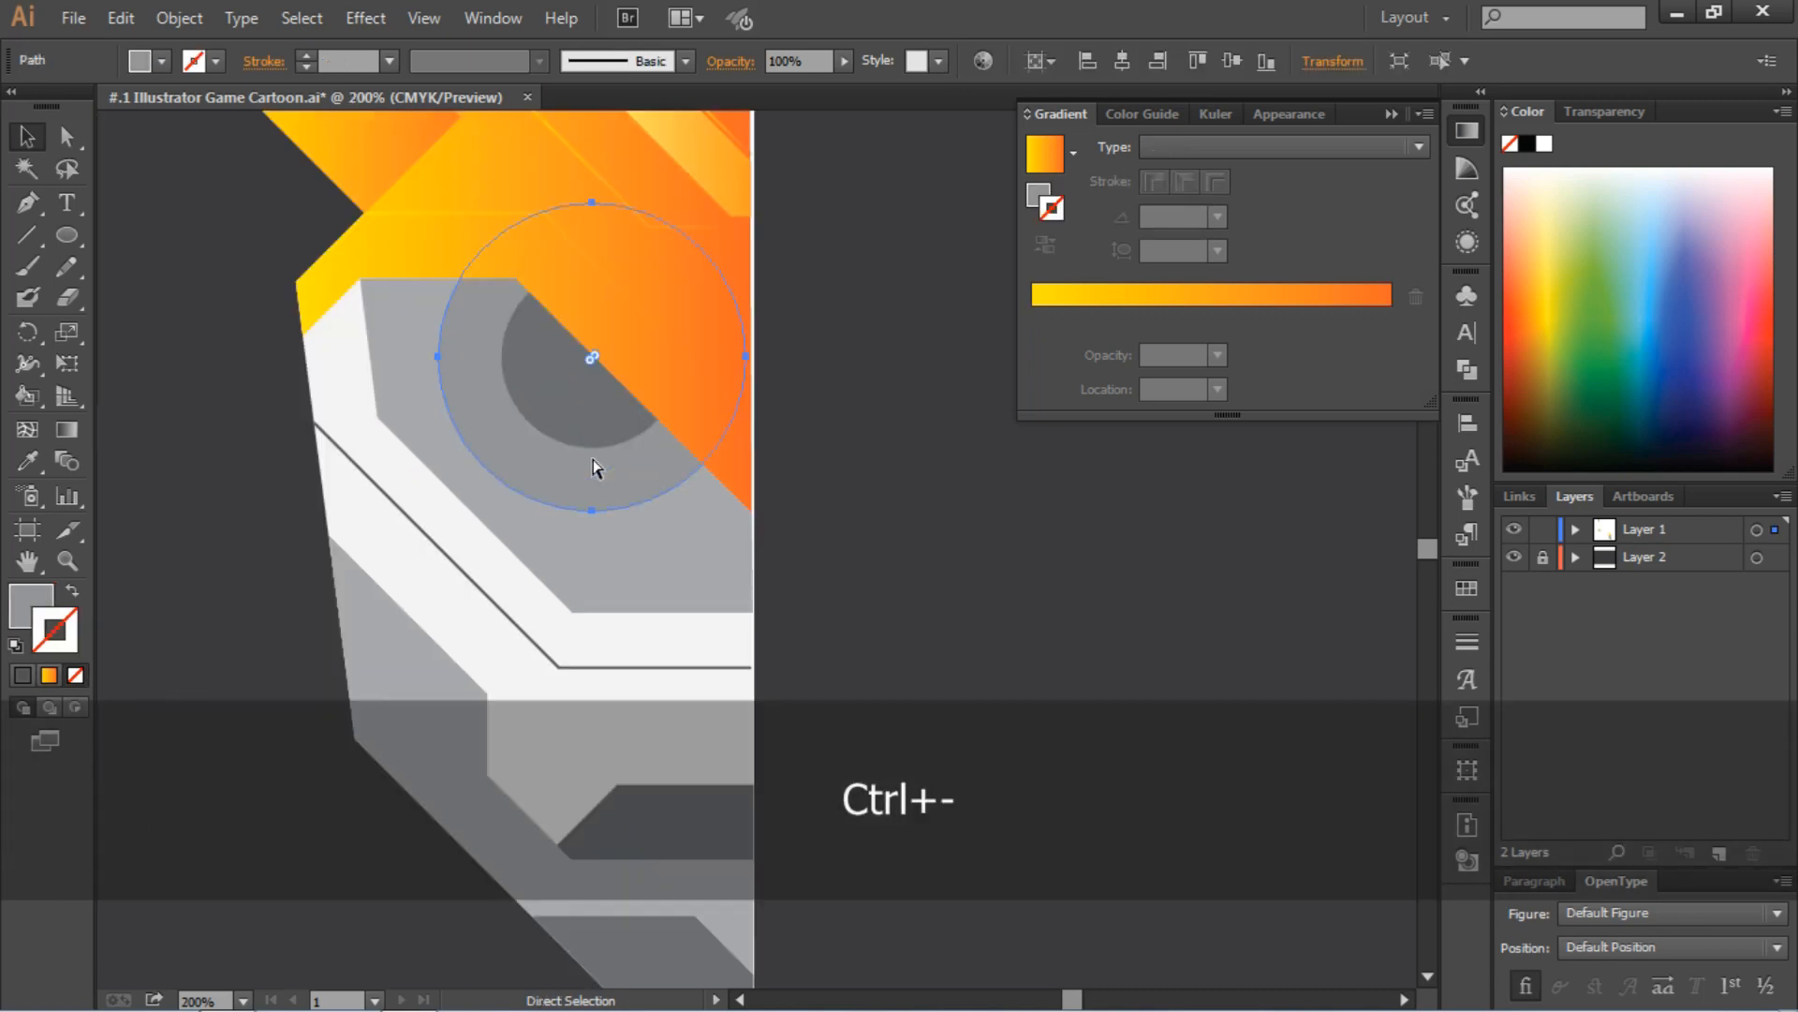
pyautogui.click(161, 61)
pyautogui.click(54, 182)
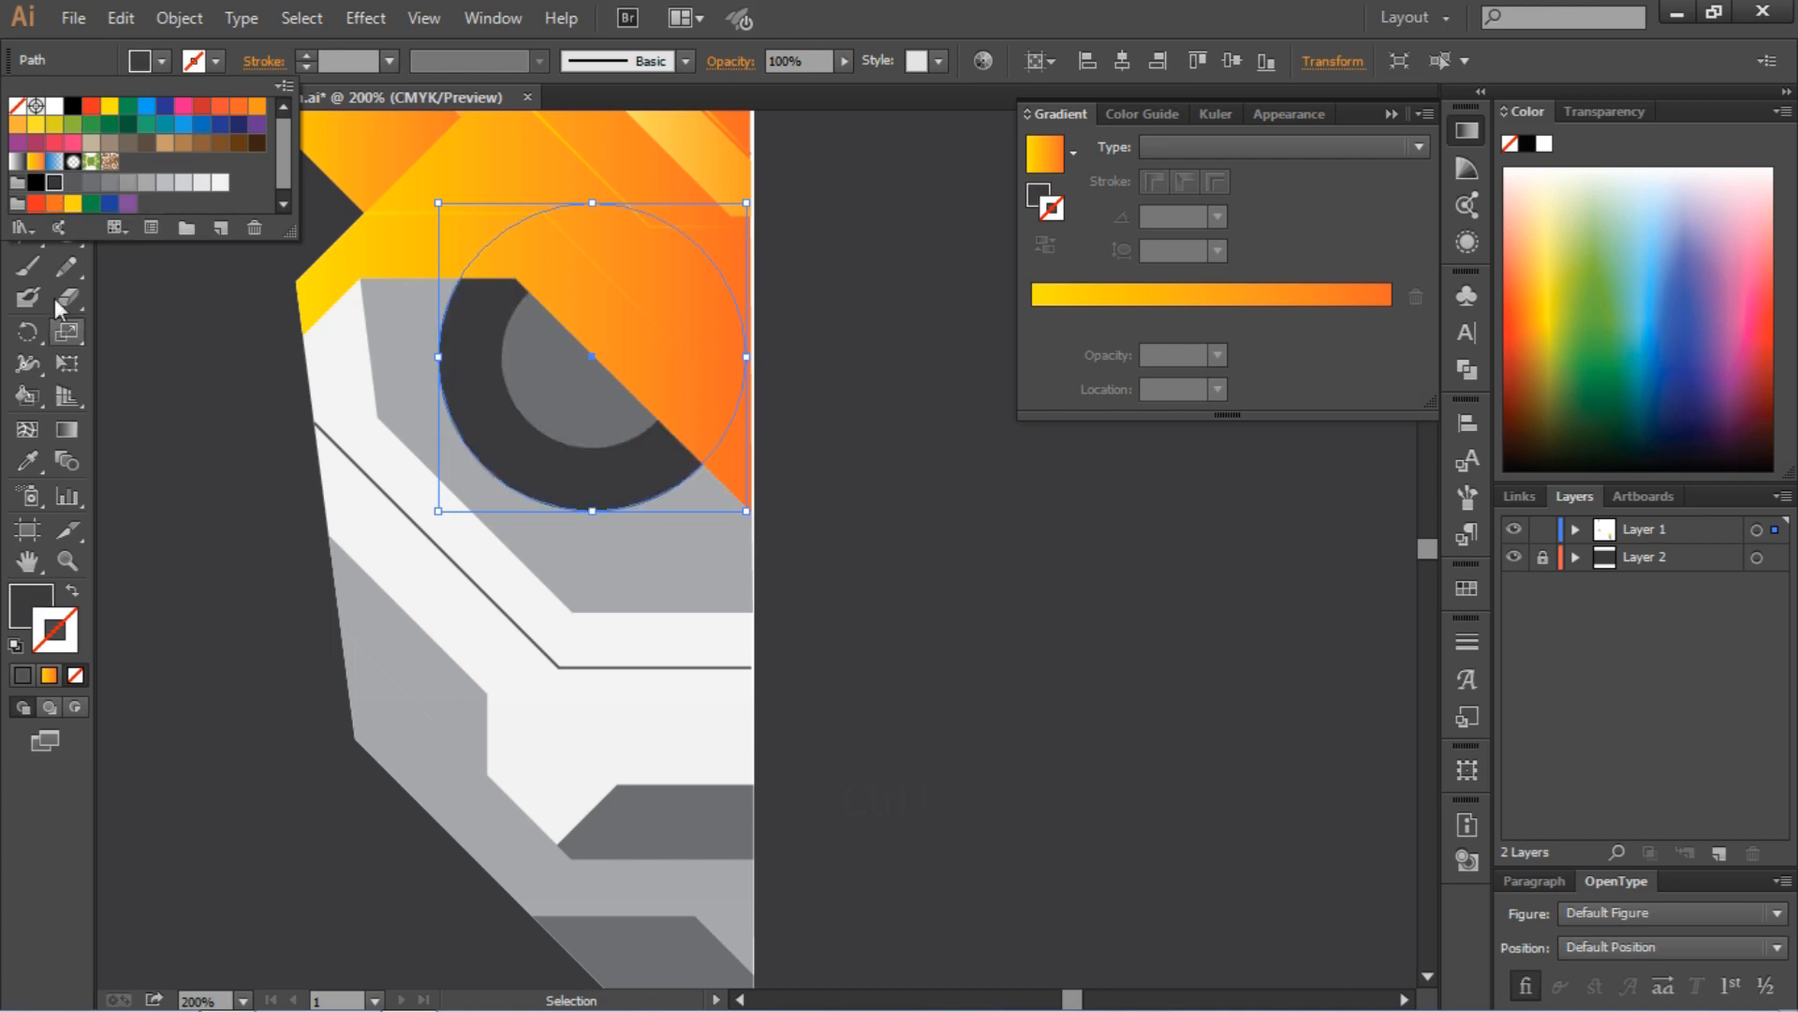
# Fill the light gray eye socket shape with the dark purple sampled from the palette circle using the Eyedropper
pyautogui.hotkey('ctrl', '-')
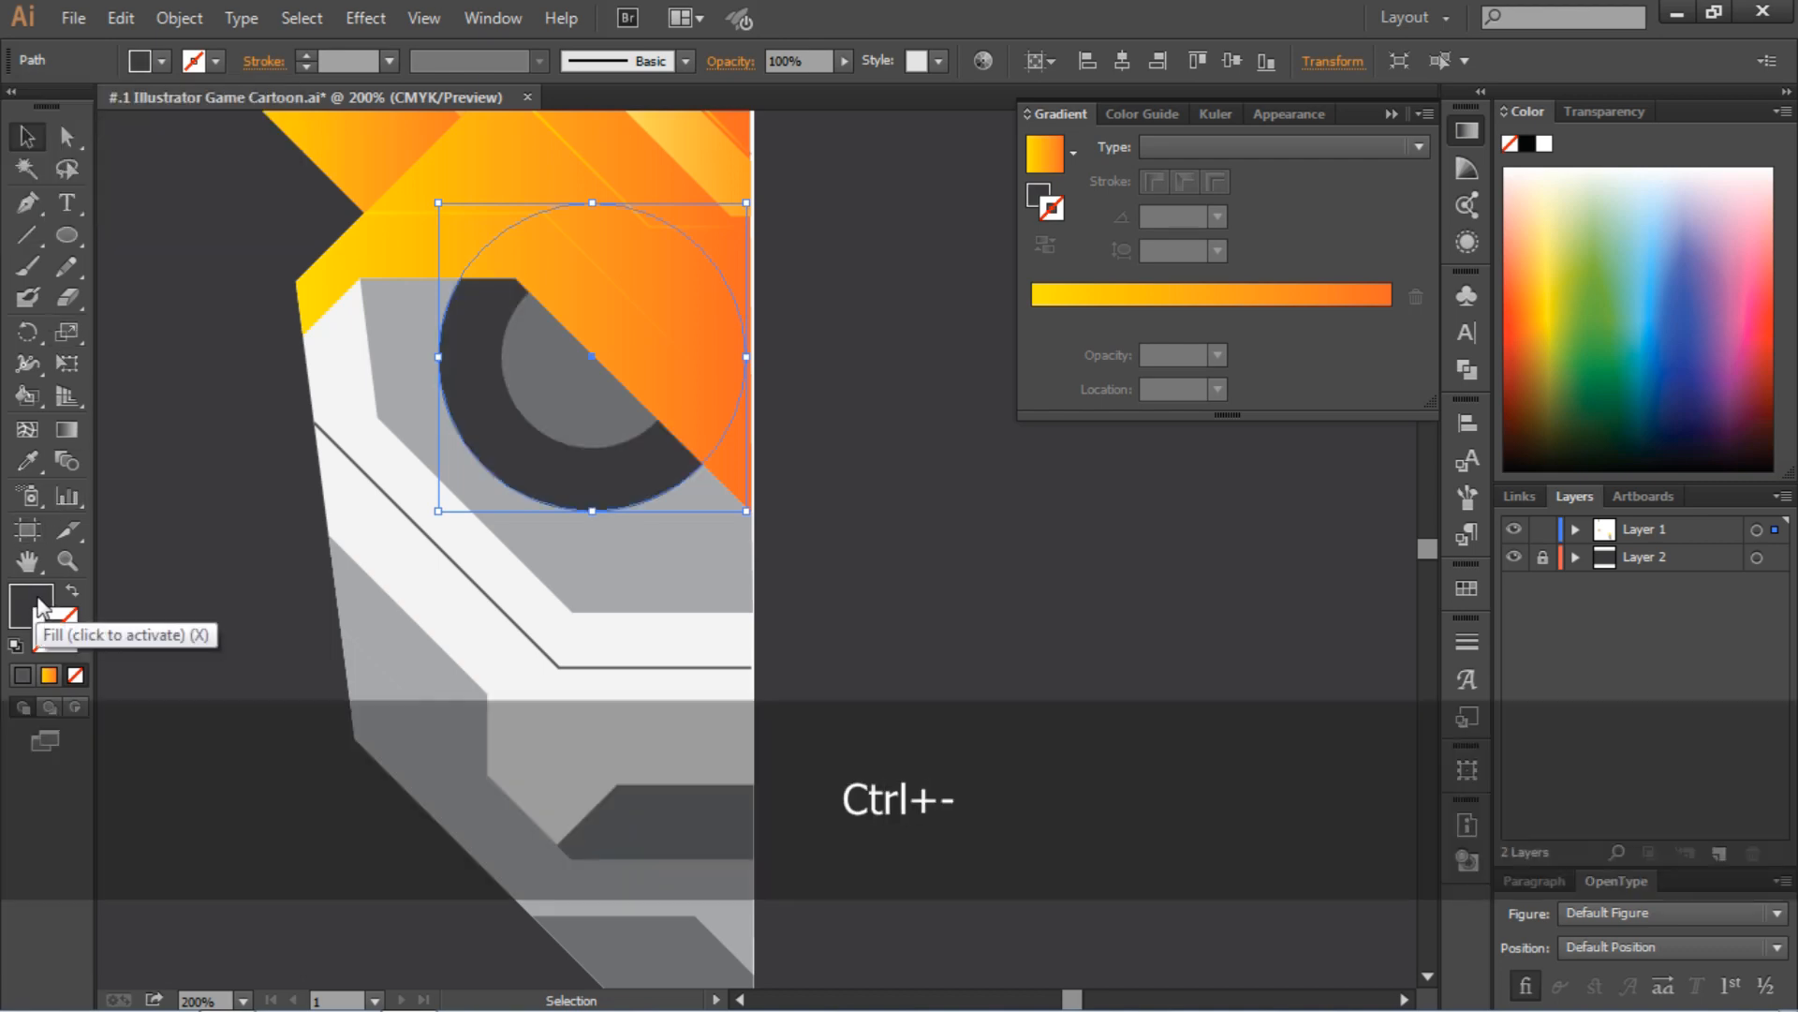
pyautogui.hotkey('ctrl', '-')
pyautogui.hotkey('ctrl', '-')
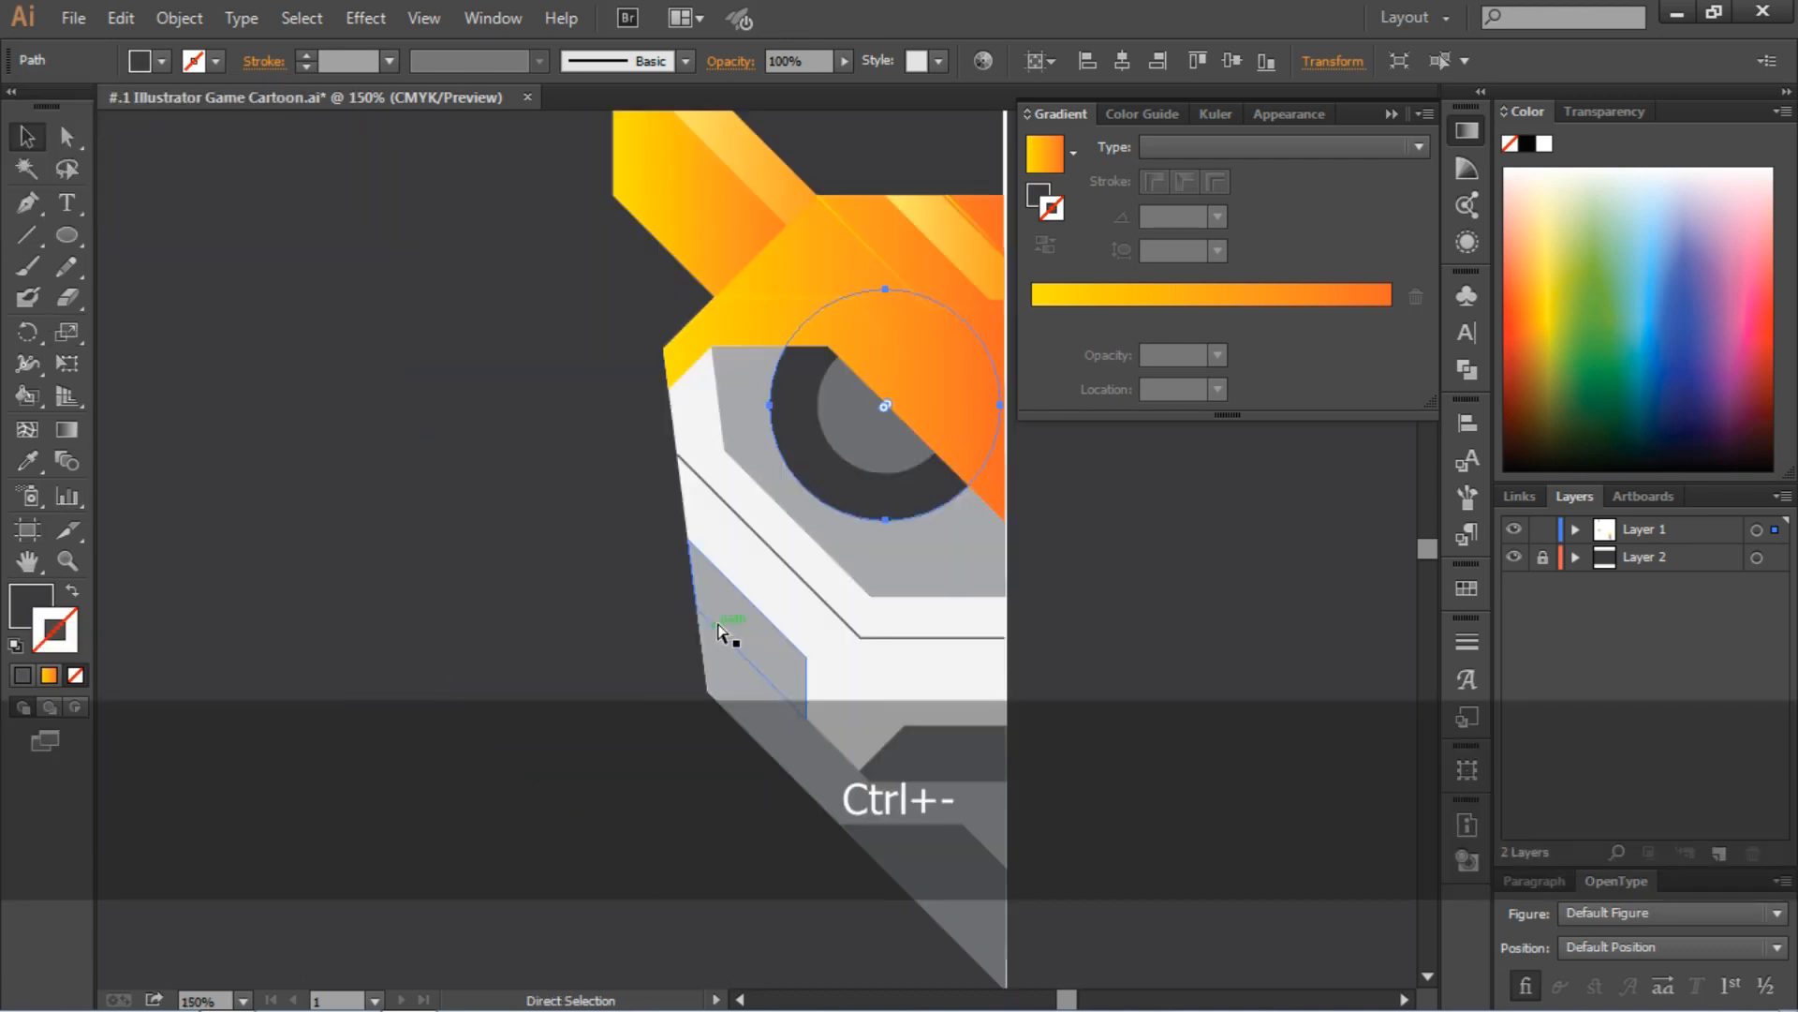
pyautogui.hscroll(-3, 637, 514)
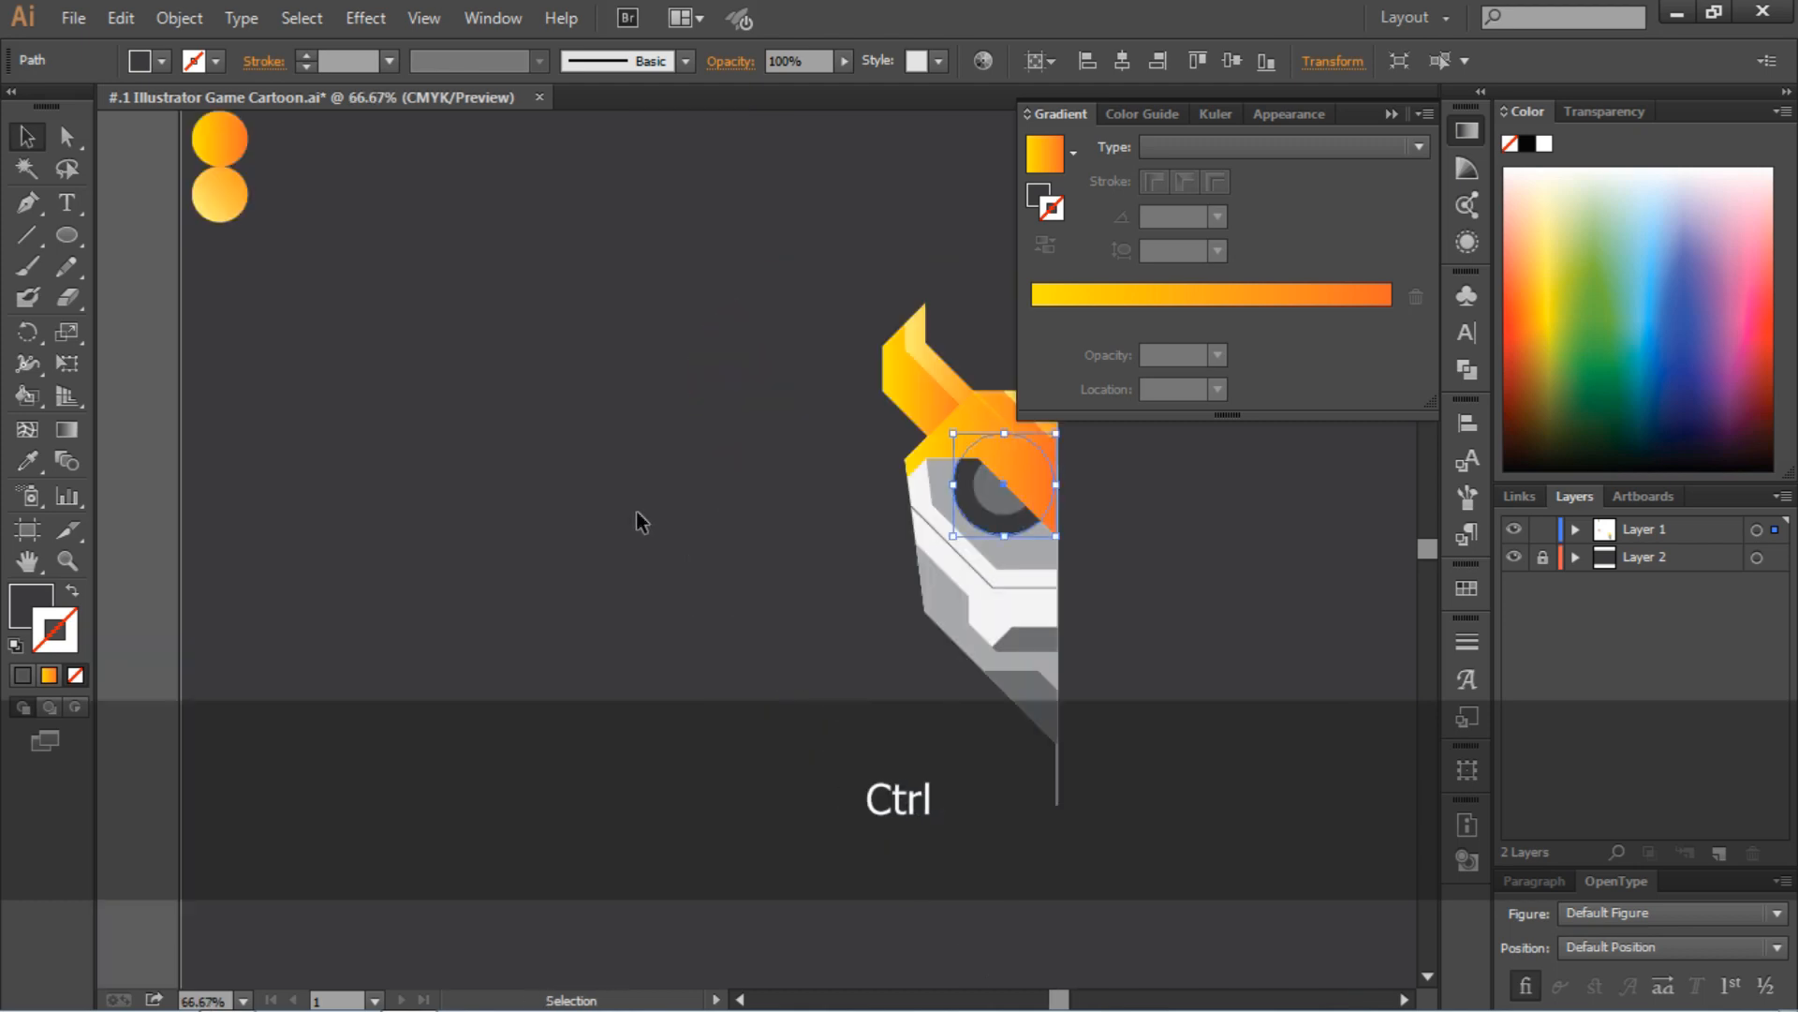
pyautogui.scroll(2, 676, 451)
pyautogui.hotkey('ctrl', '-')
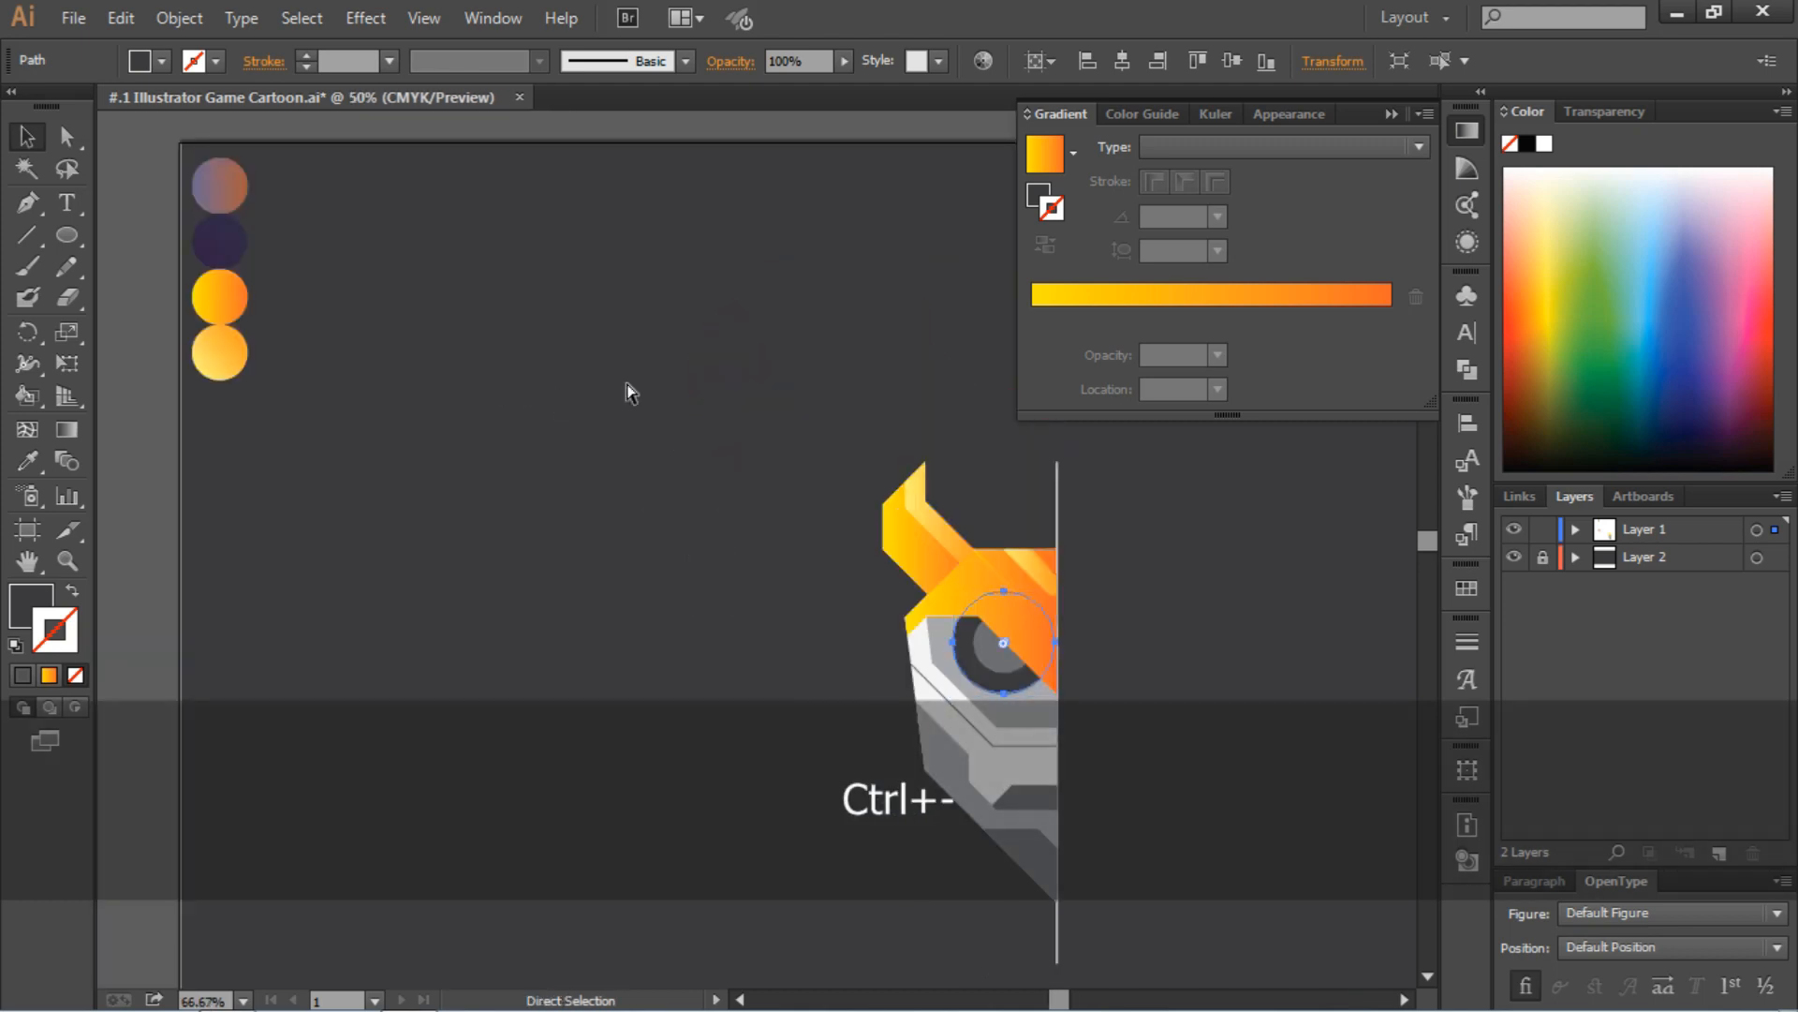
pyautogui.hscroll(3, 609, 370)
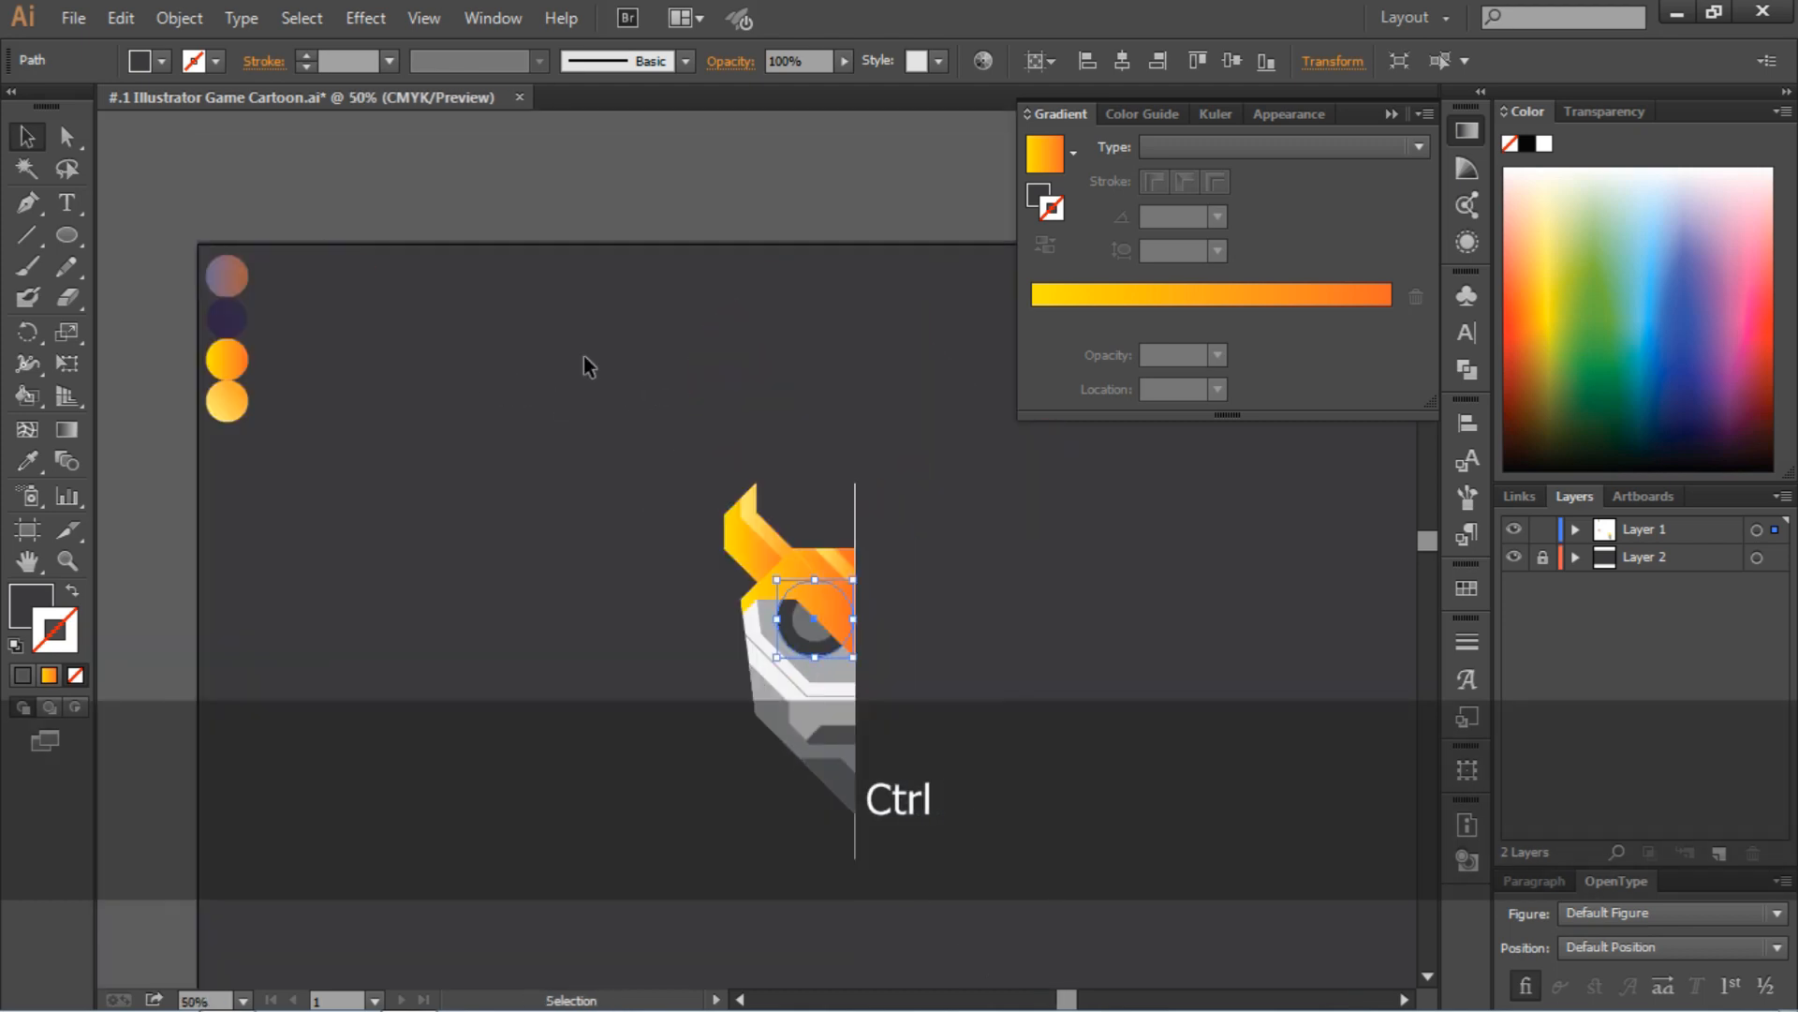
pyautogui.click(1391, 114)
pyautogui.click(24, 466)
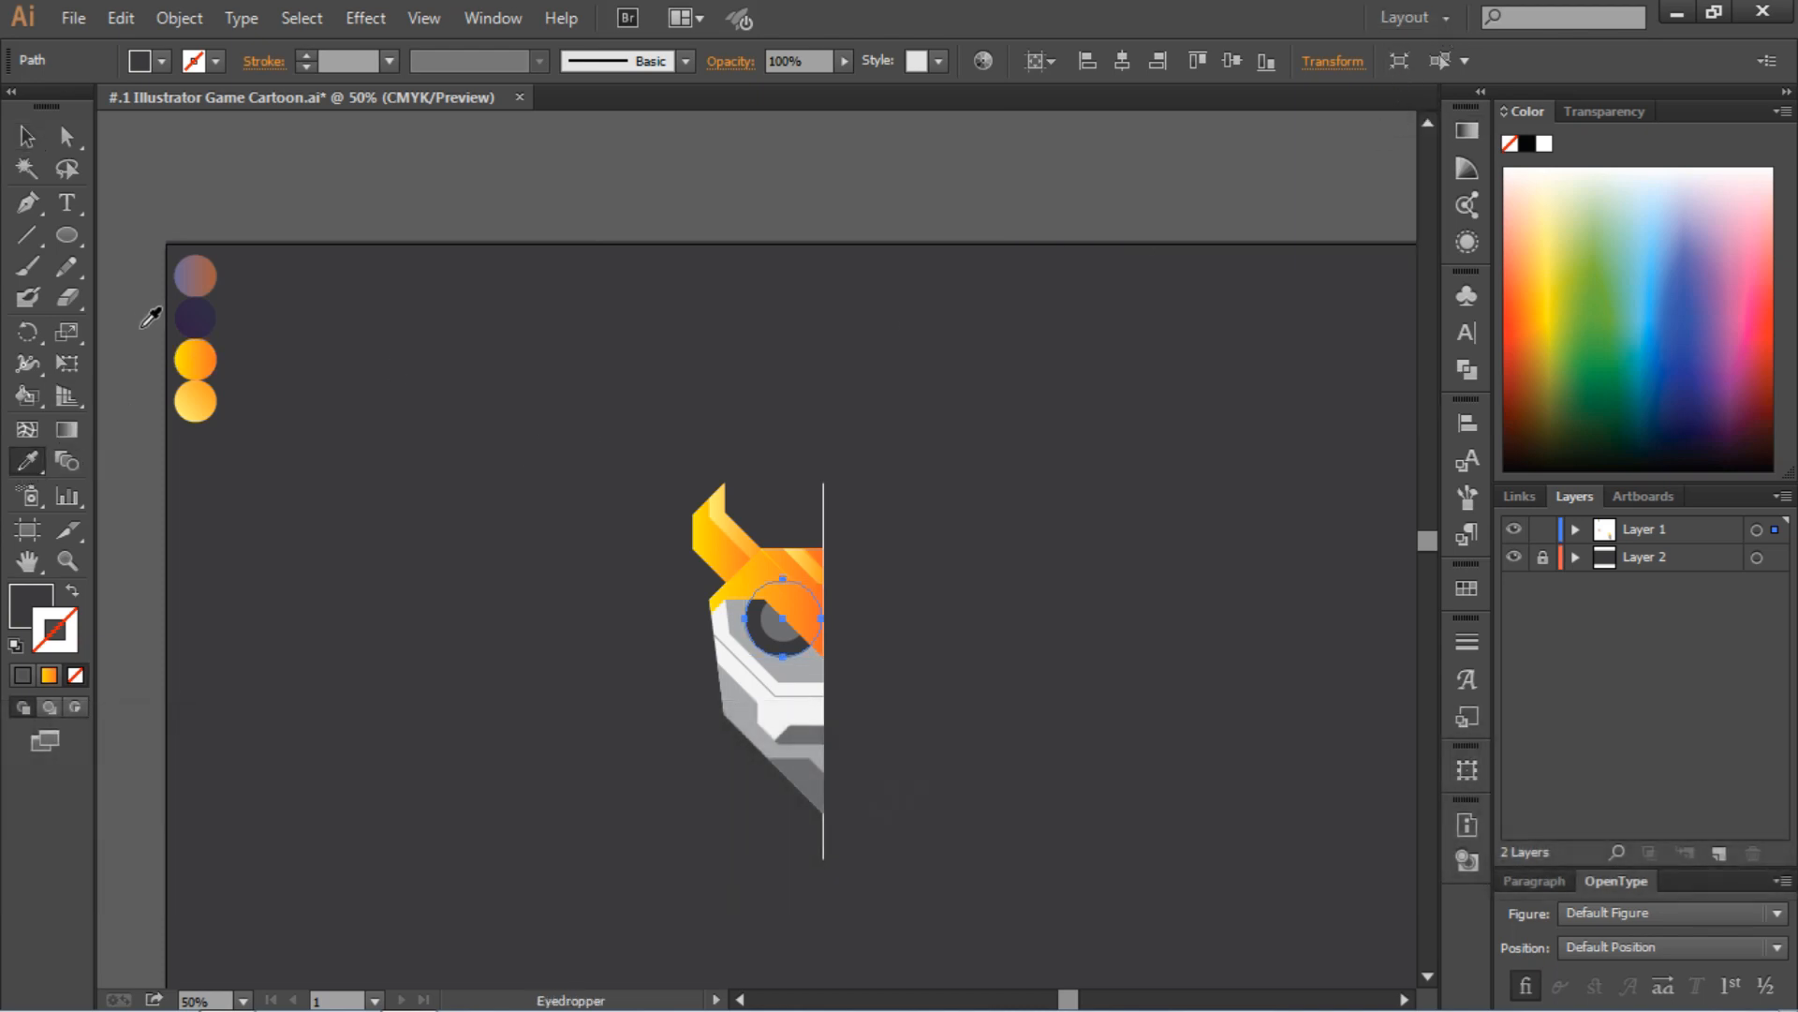
pyautogui.keyDown('ctrl'); pyautogui.click(807, 675); pyautogui.keyUp('ctrl')
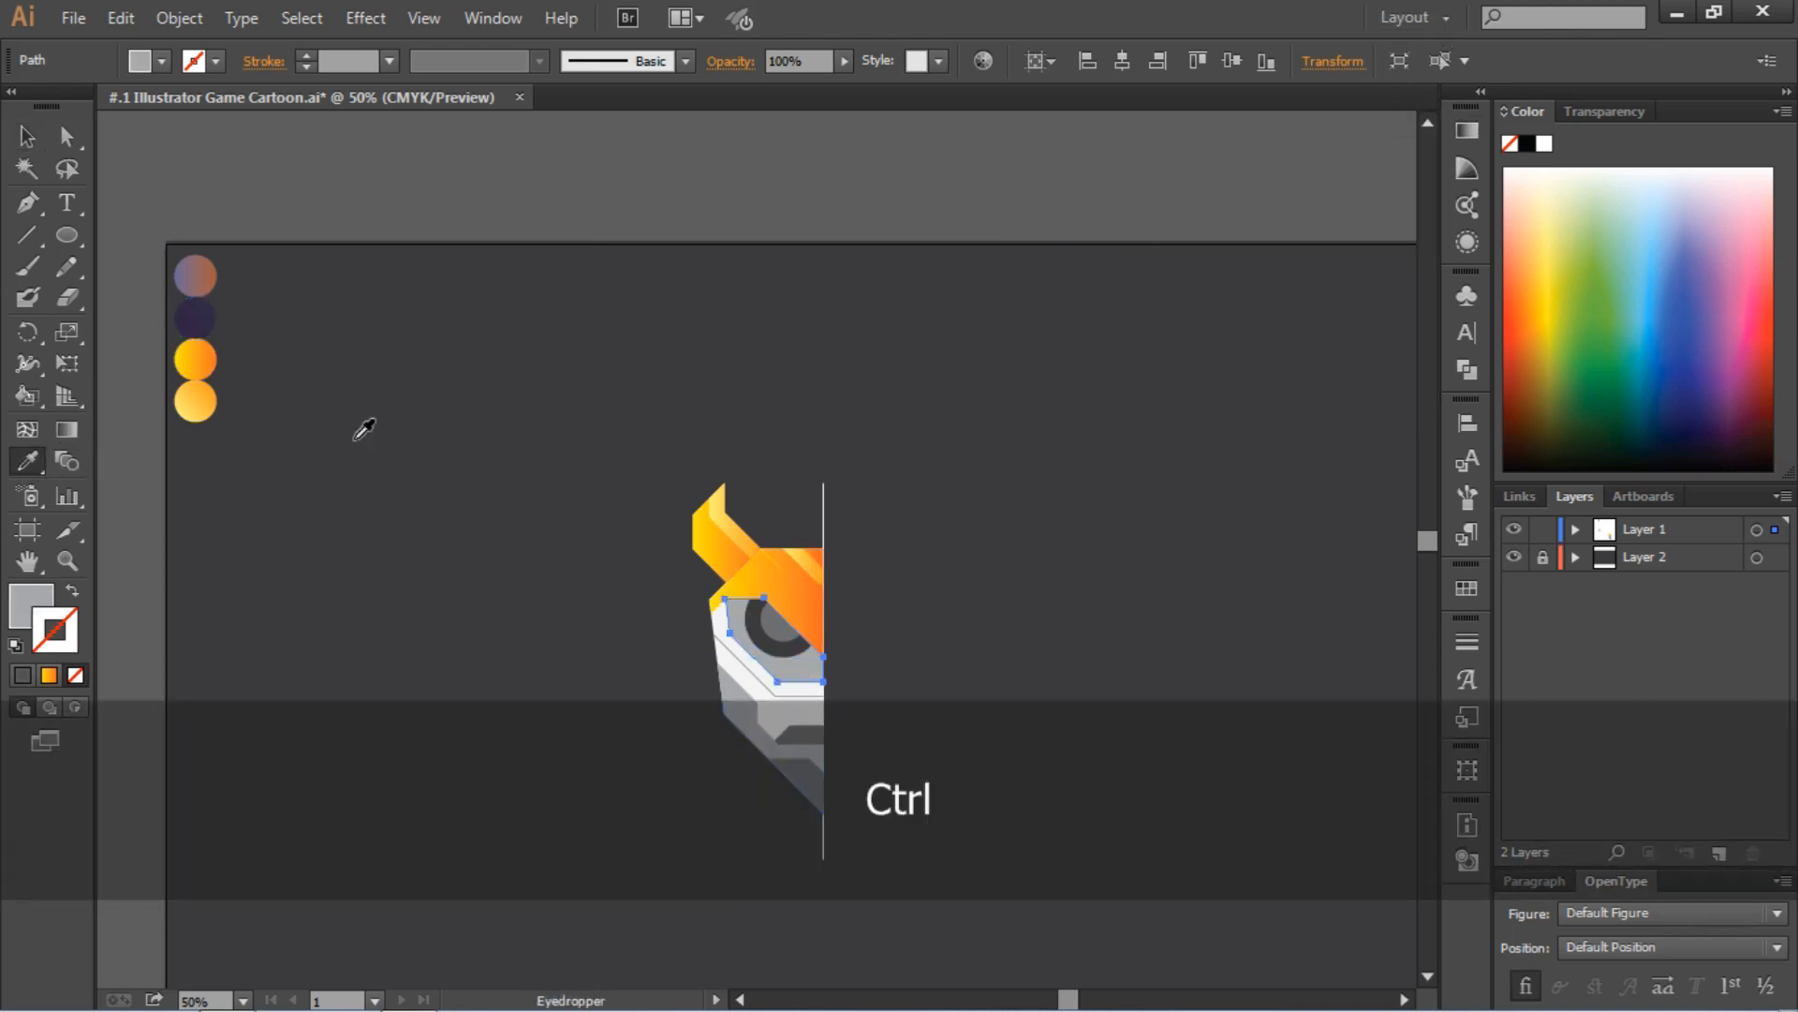
pyautogui.click(205, 302)
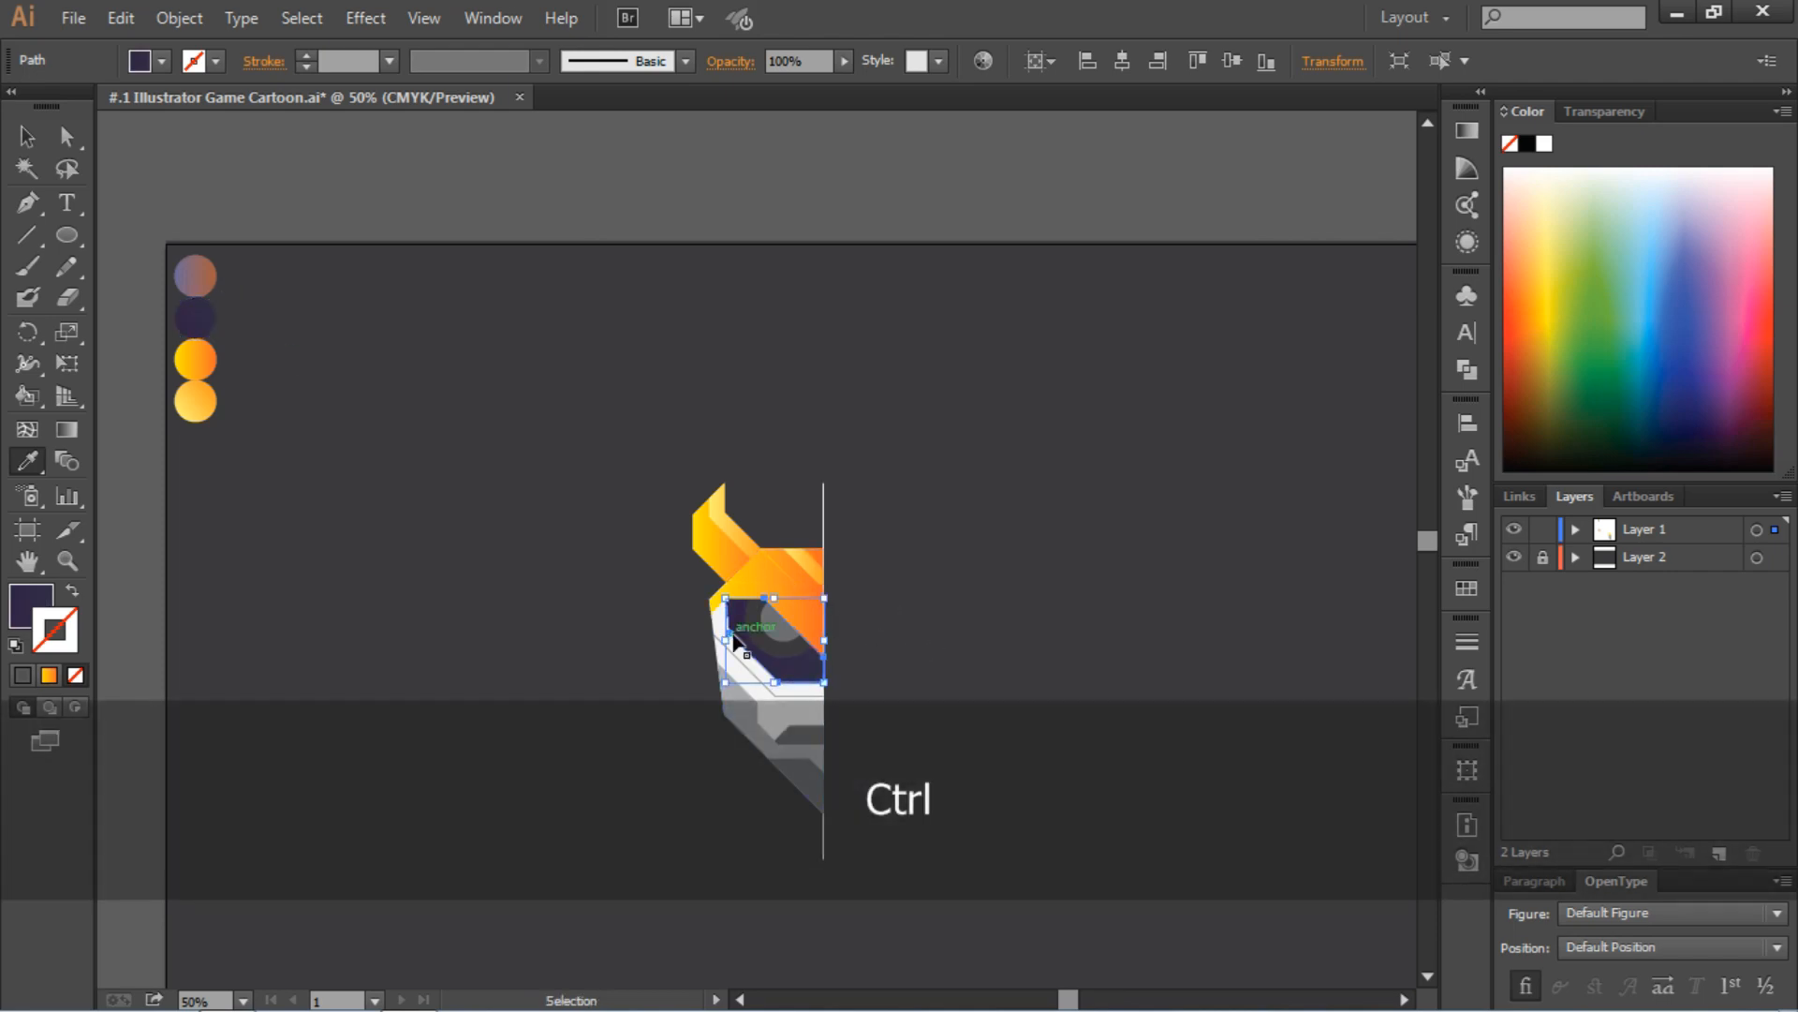
# Fill the larger eye circle with the black swatch
pyautogui.keyDown('ctrl'); pyautogui.click(778, 656); pyautogui.keyUp('ctrl')
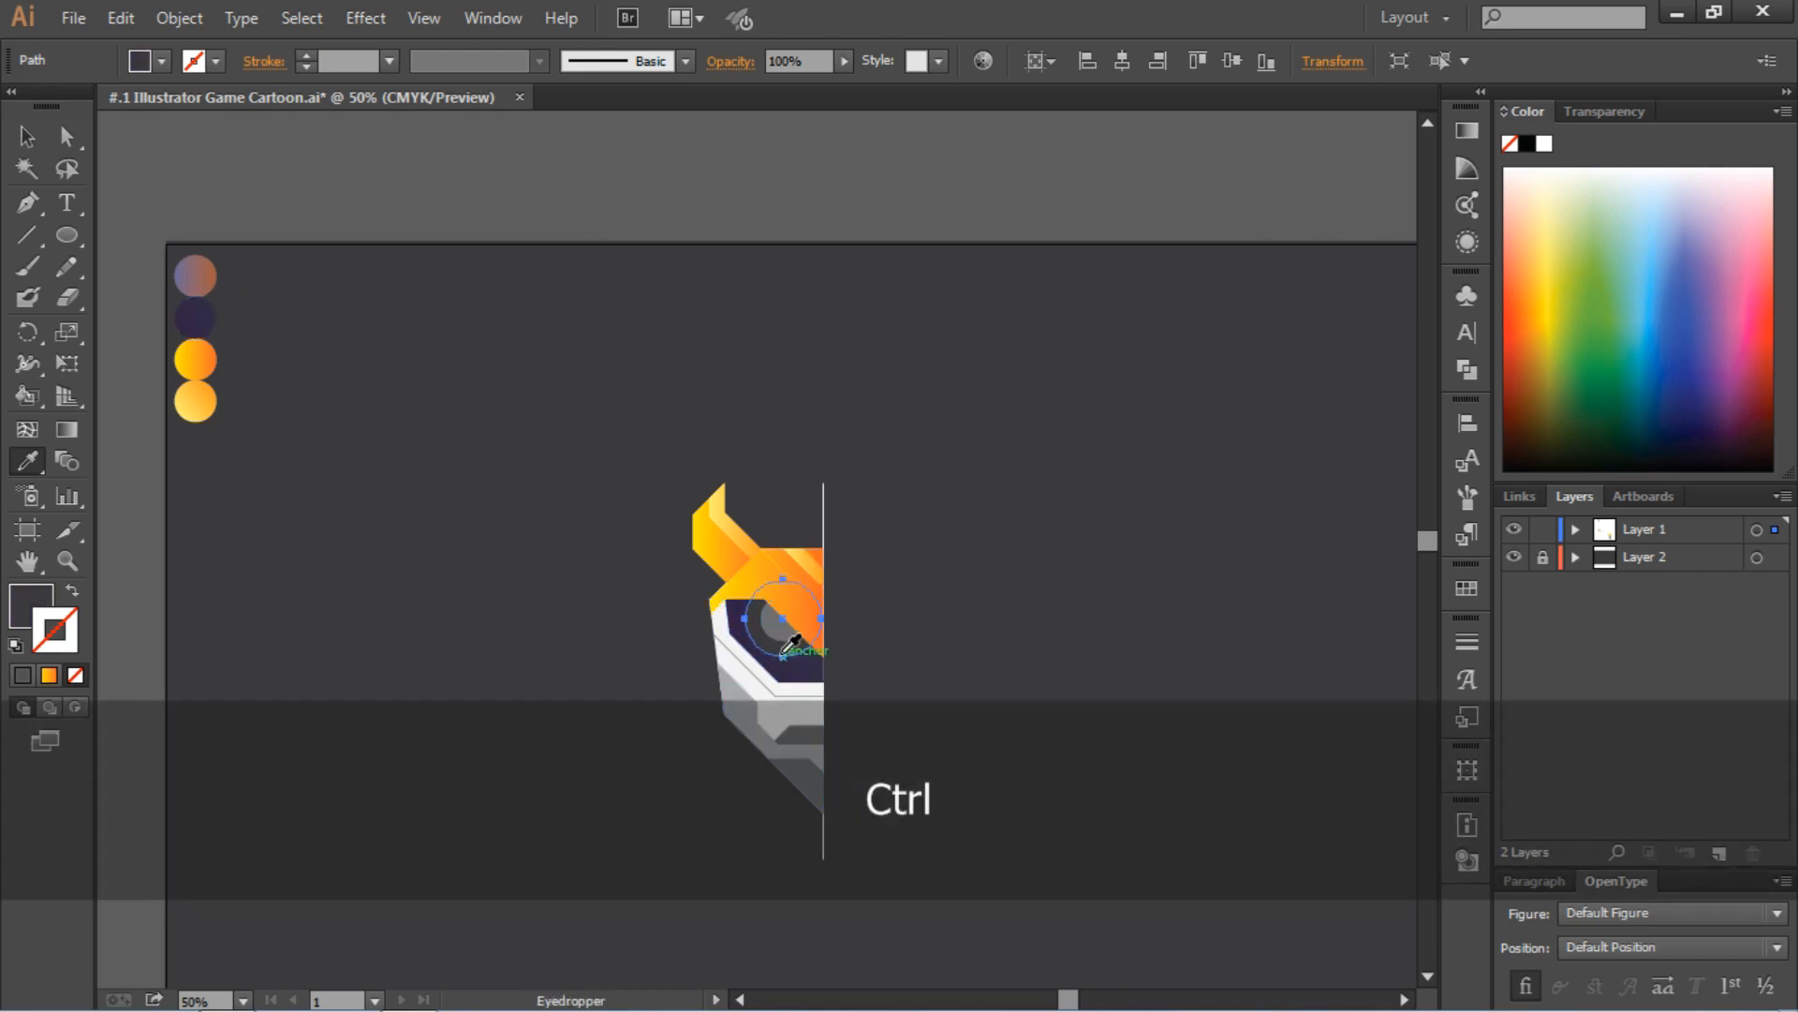
pyautogui.click(161, 61)
pyautogui.click(44, 183)
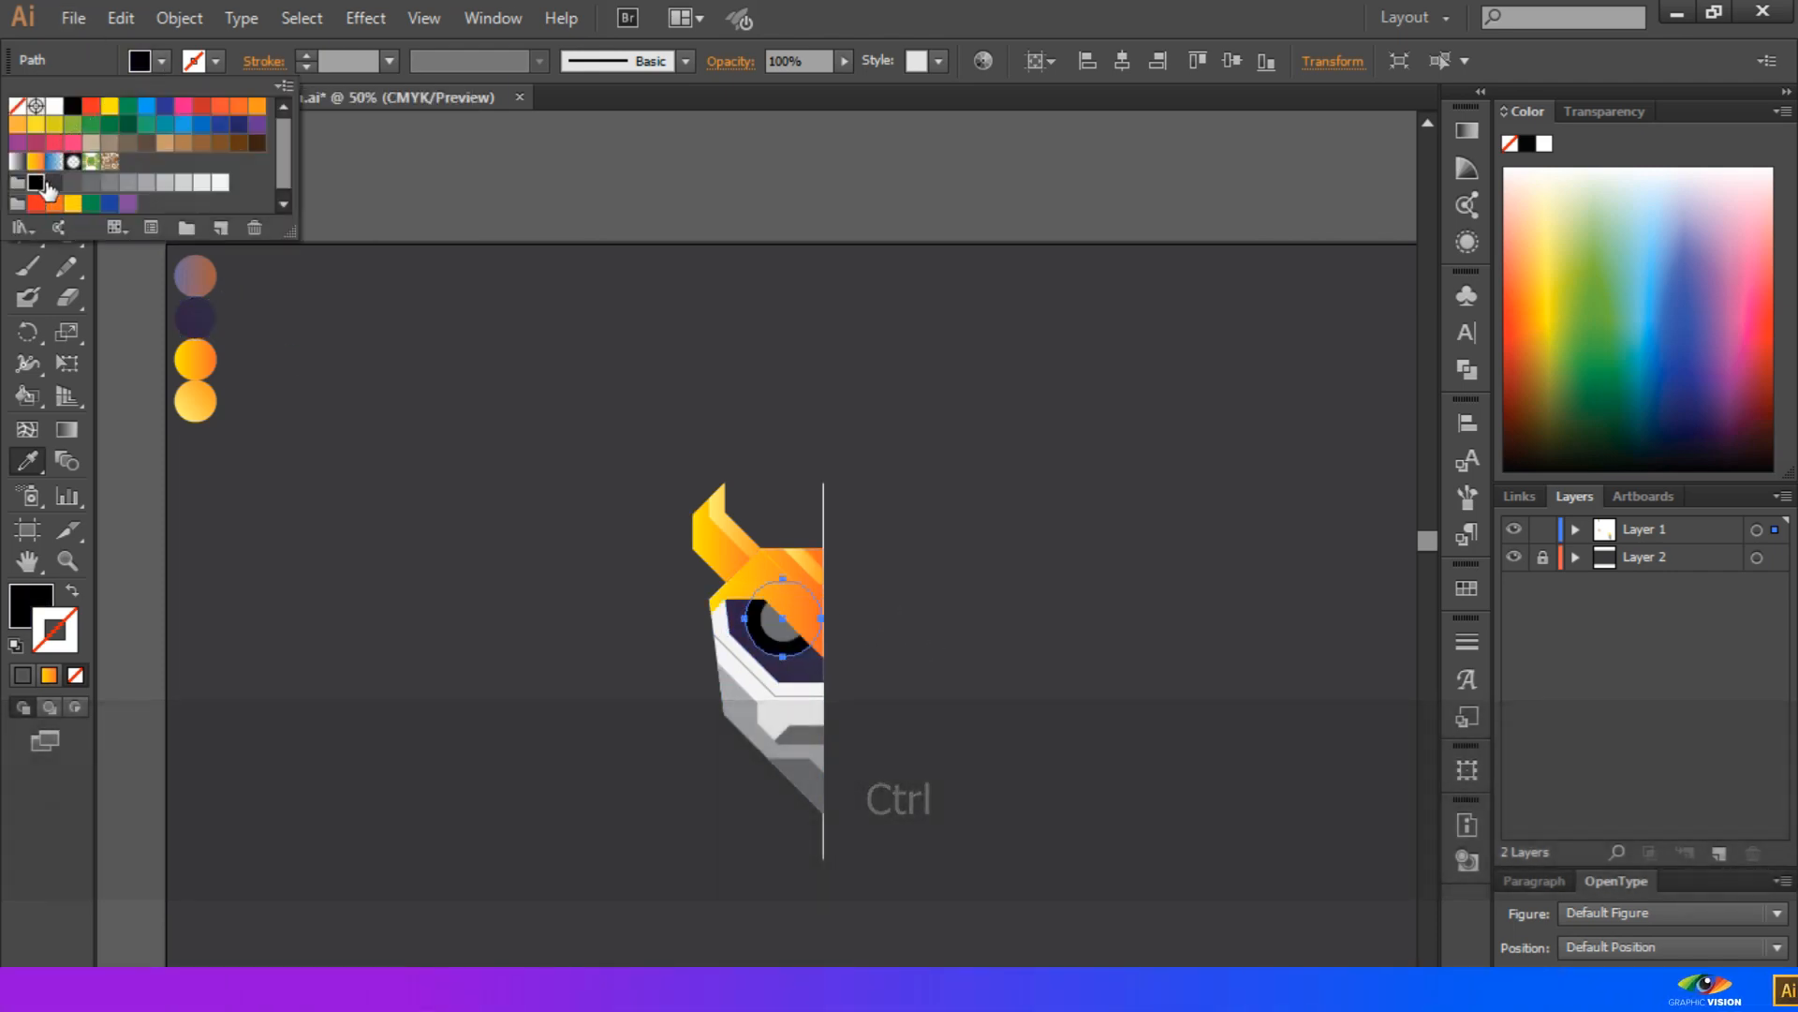
# Fill the smaller eye circle with the sampled light yellow-orange gradient and give it a 10 pt yellow-to-orange gradient stroke
pyautogui.keyDown('ctrl'); pyautogui.click(778, 641); pyautogui.keyUp('ctrl')
pyautogui.keyDown('ctrl'); pyautogui.click(777, 642); pyautogui.keyUp('ctrl')
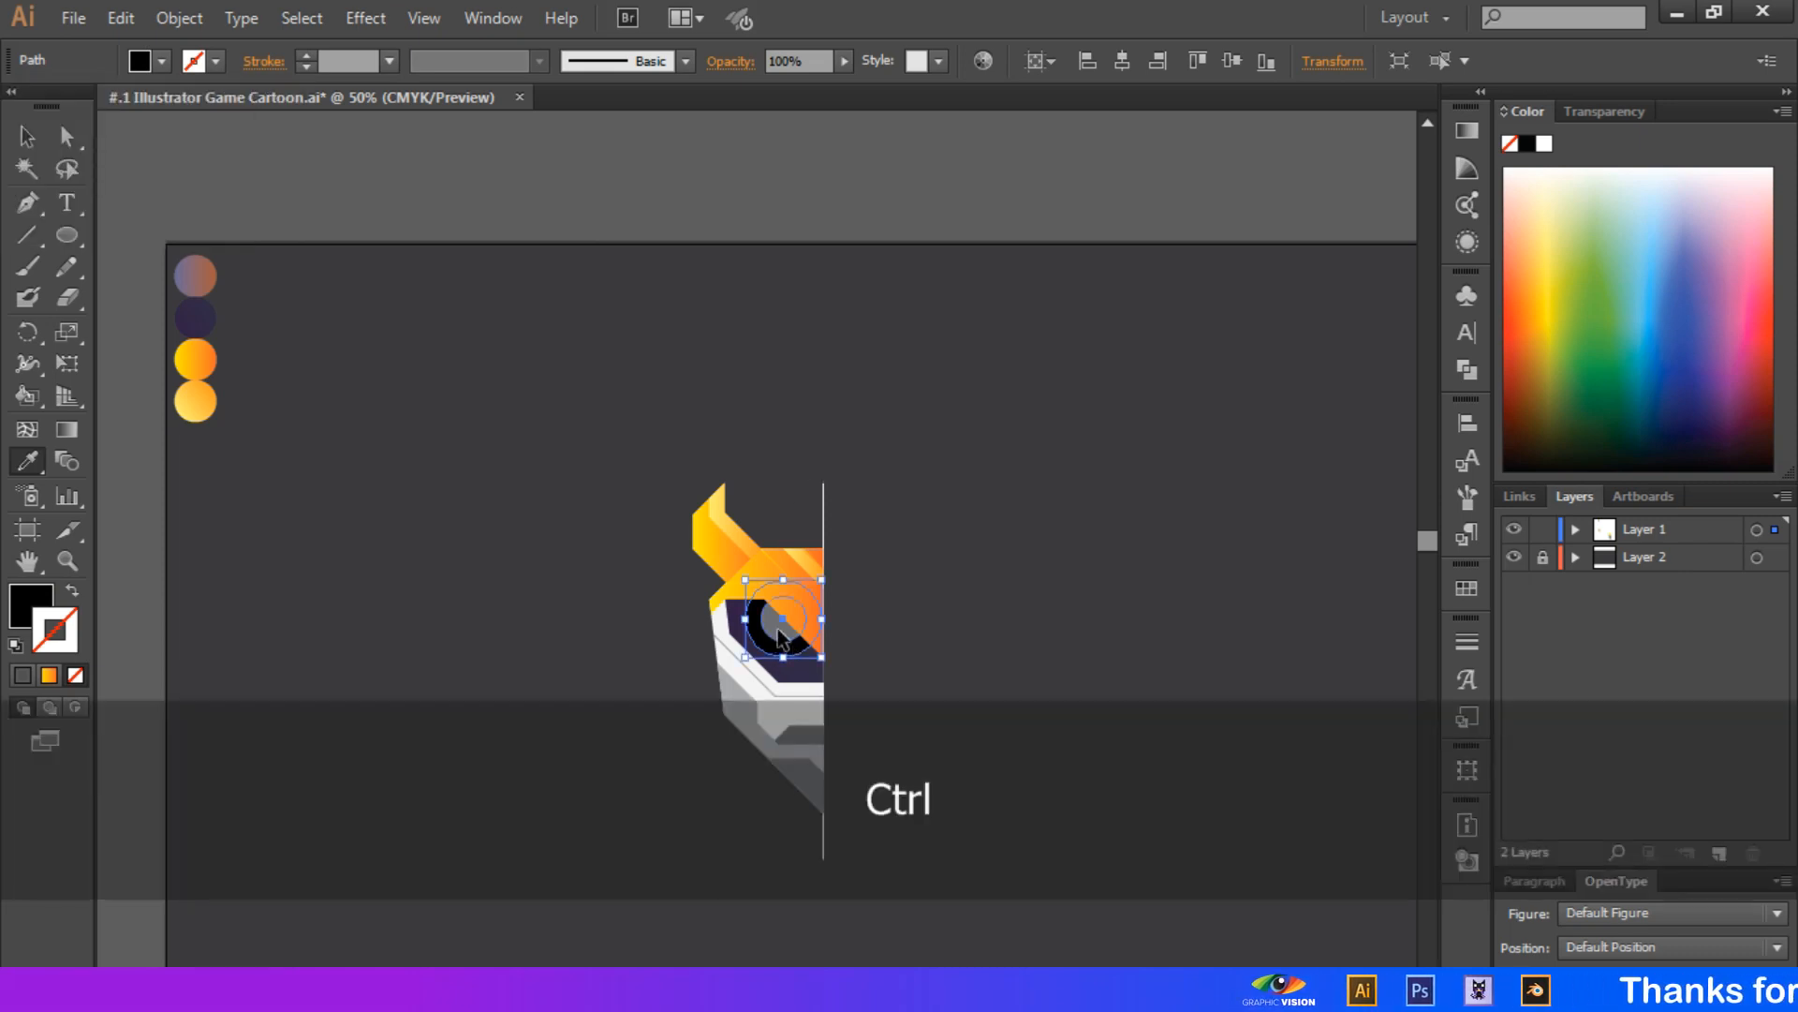
pyautogui.click(220, 399)
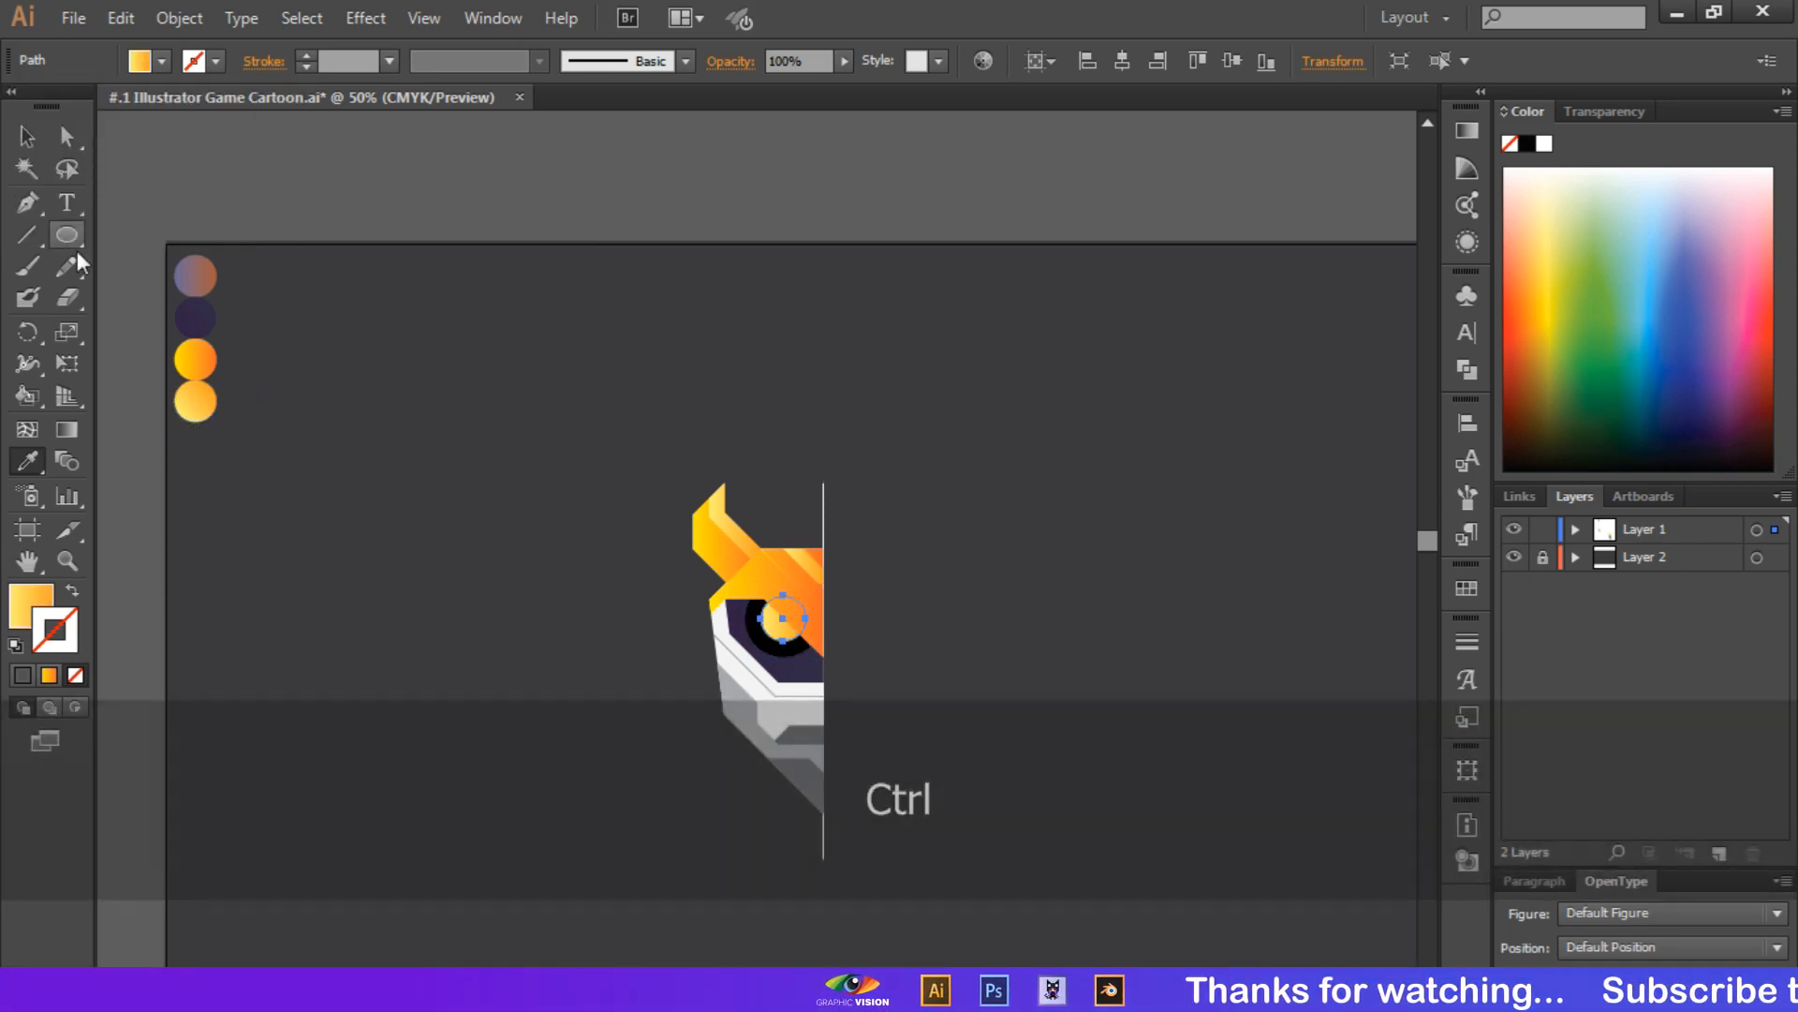
pyautogui.click(26, 136)
pyautogui.click(335, 60)
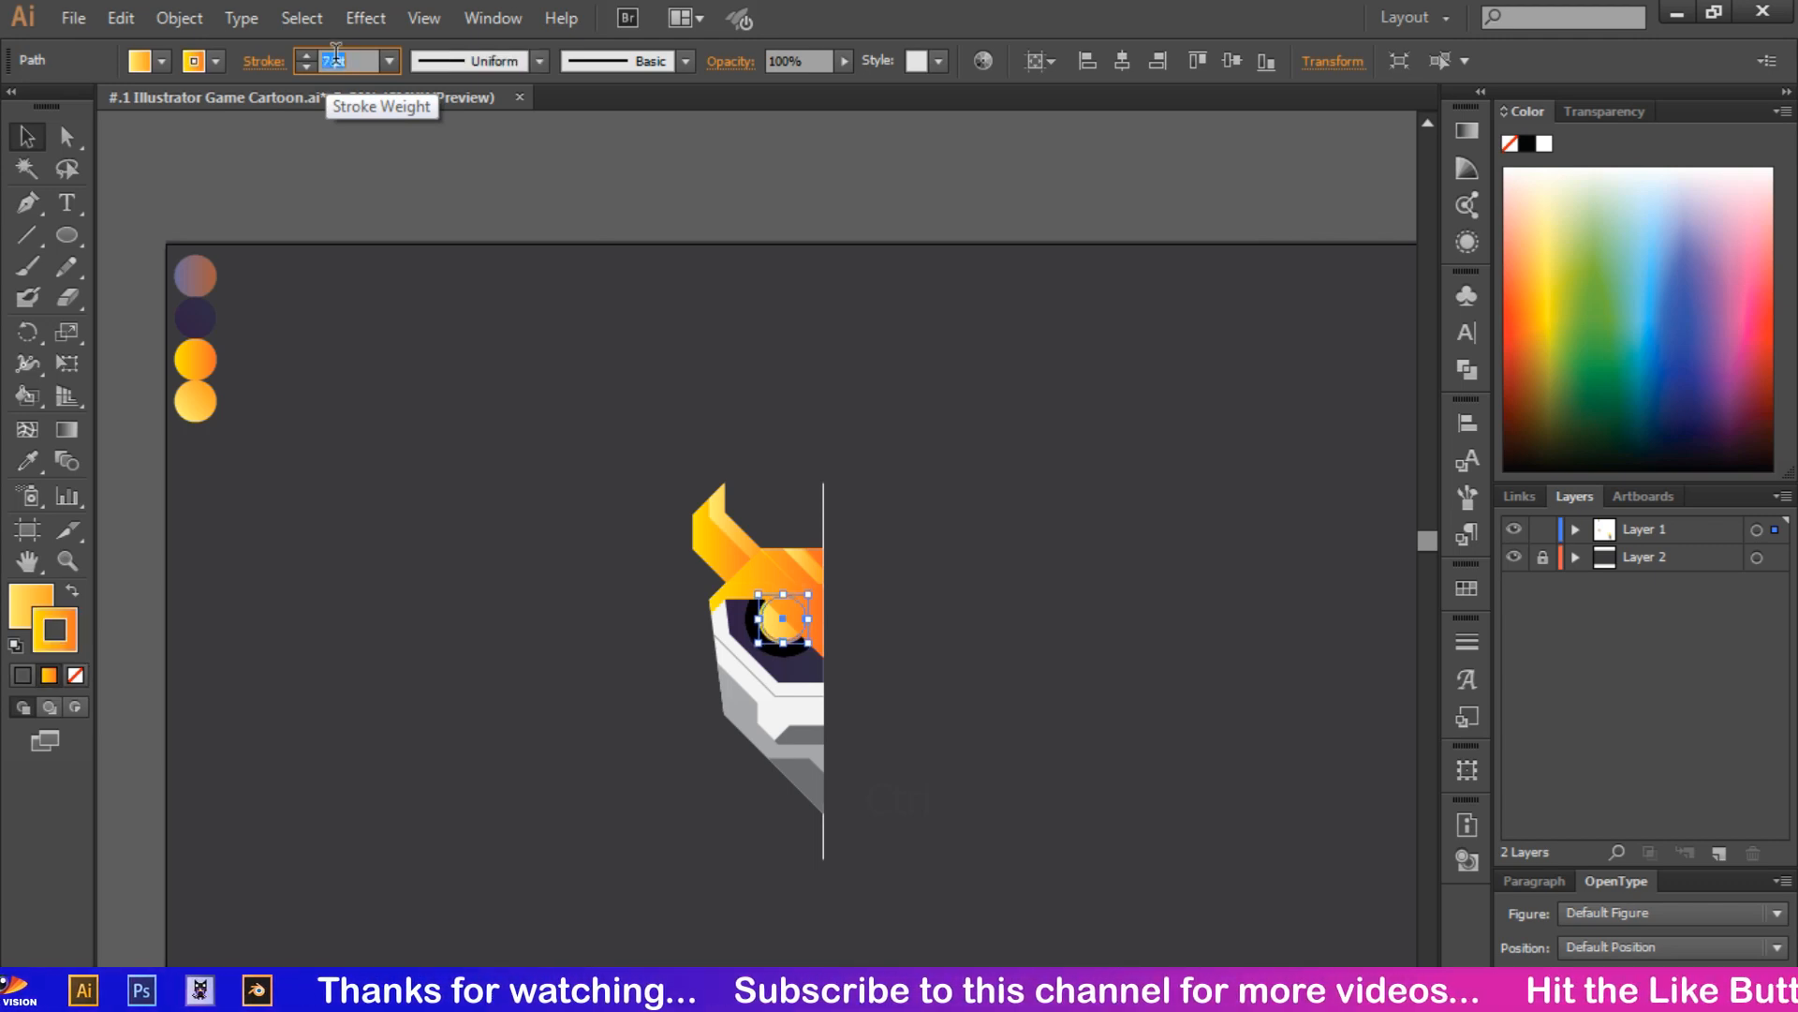
pyautogui.keyDown('ctrl'); pyautogui.click(575, 455); pyautogui.keyUp('ctrl')
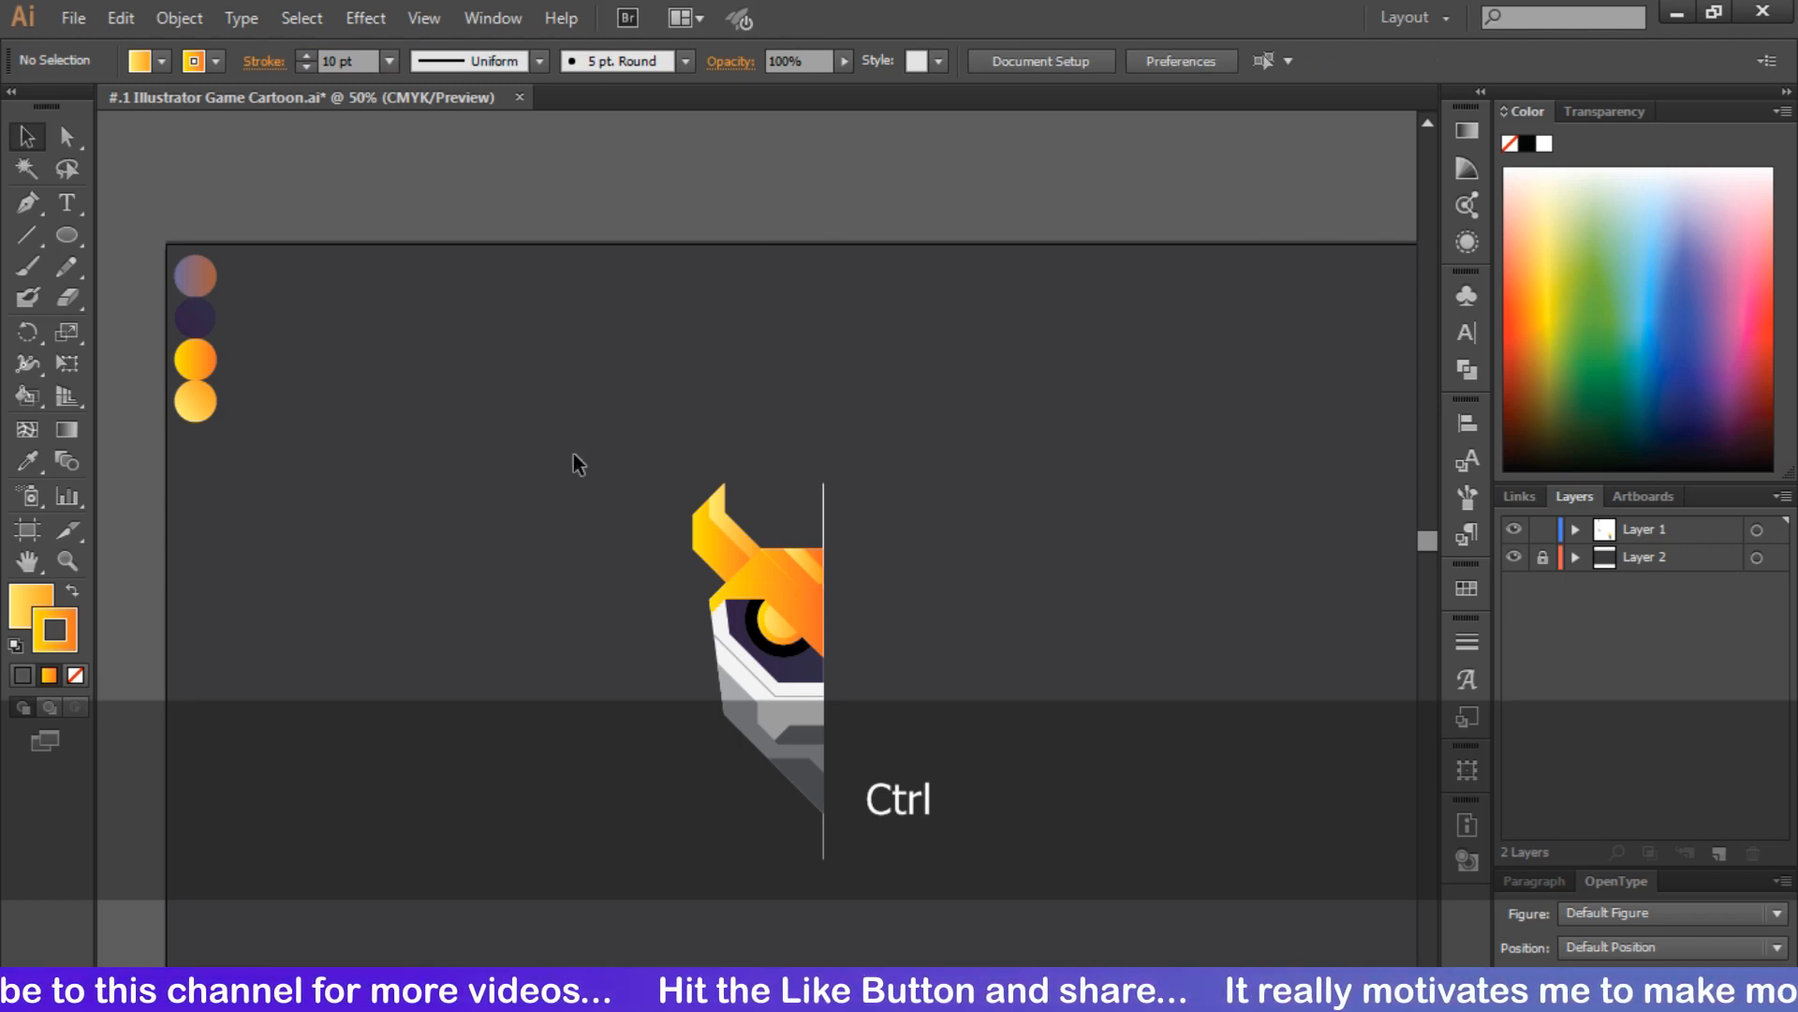
# Fill the white face base shape with the purple-to-orange gradient sampled from the palette circle
pyautogui.keyDown('ctrl'); pyautogui.click(751, 683); pyautogui.keyUp('ctrl')
pyautogui.click(37, 465)
pyautogui.click(197, 279)
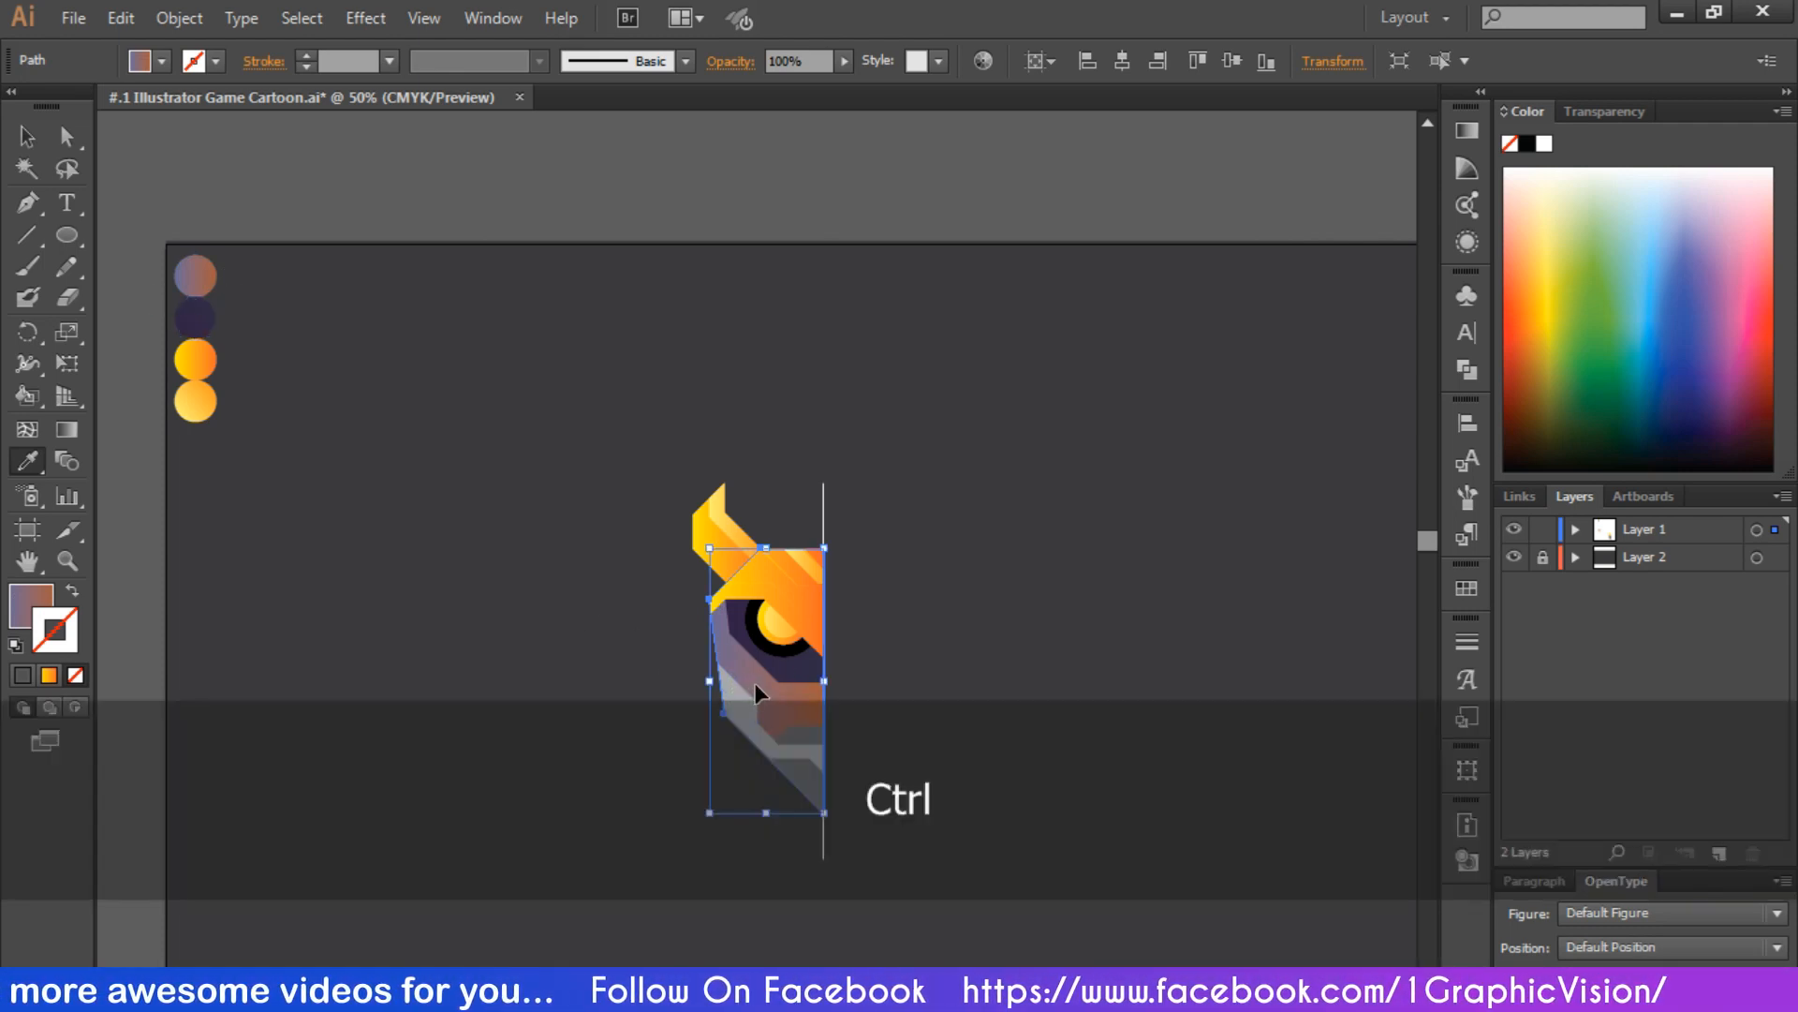
# Color the stroke of the thin bent line below the eye socket with the purple swatch and deselect it
pyautogui.keyDown('ctrl'); pyautogui.click(760, 682); pyautogui.keyUp('ctrl')
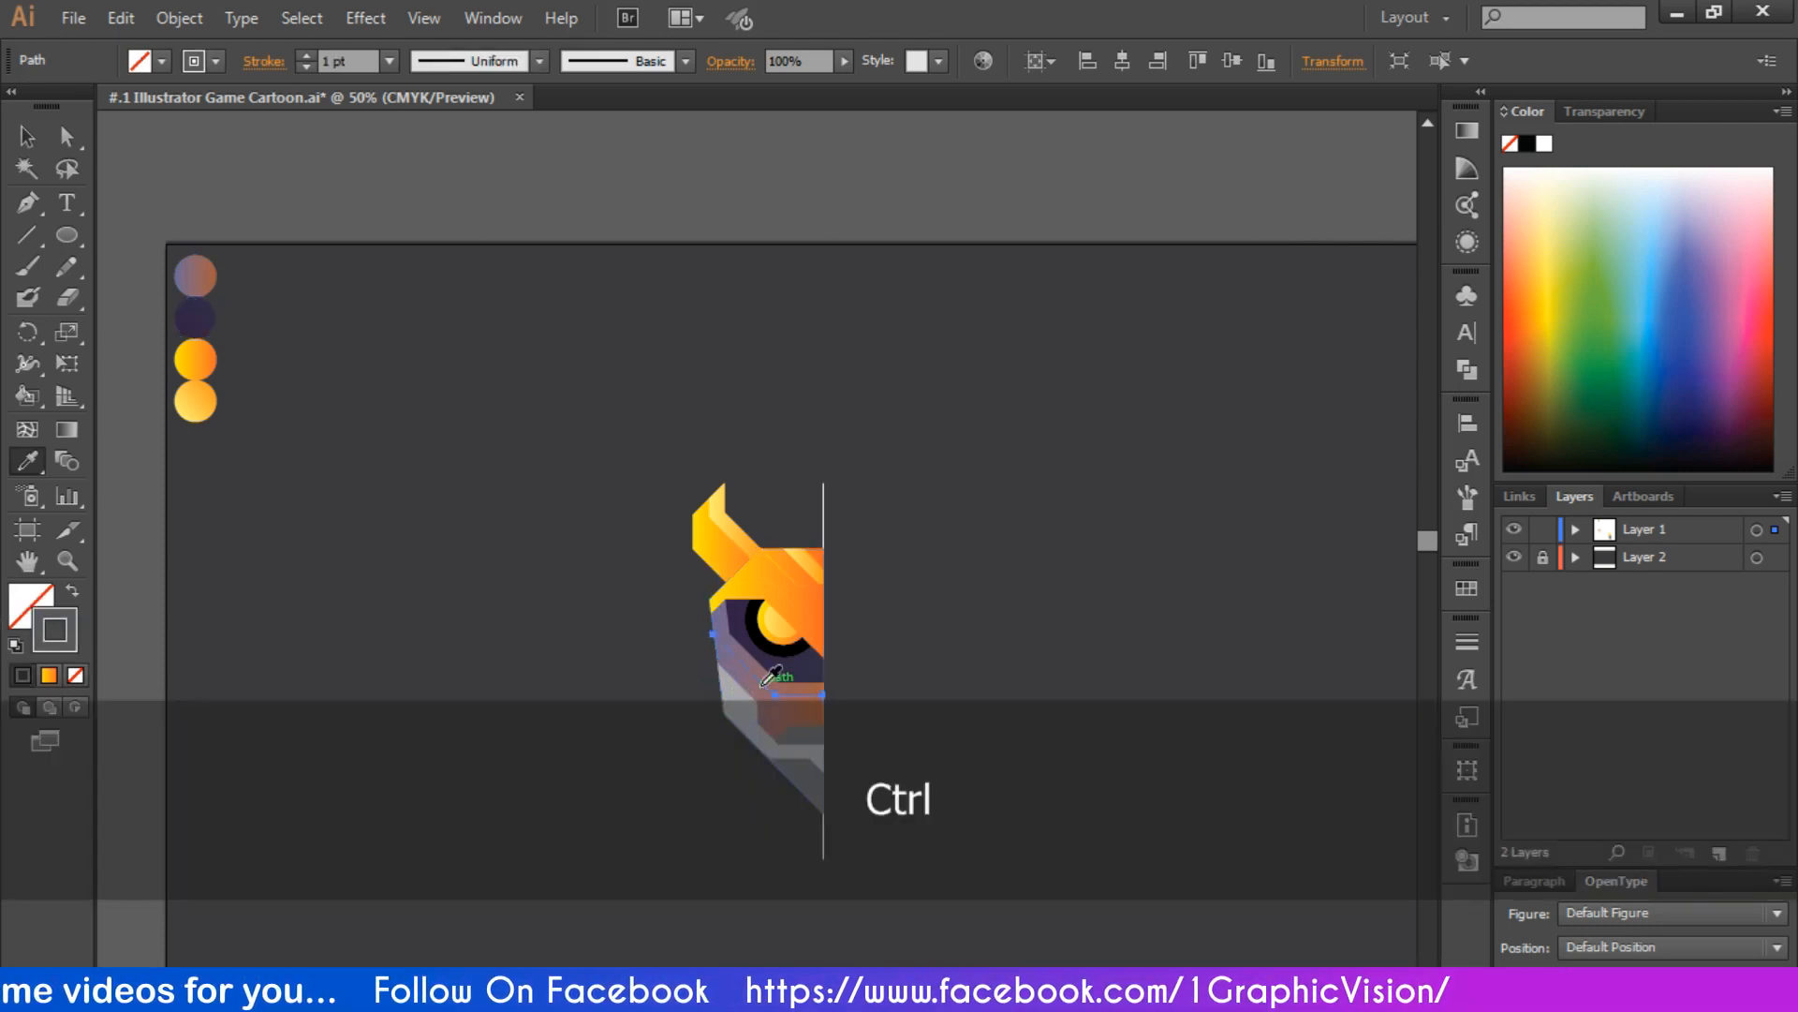
pyautogui.click(216, 62)
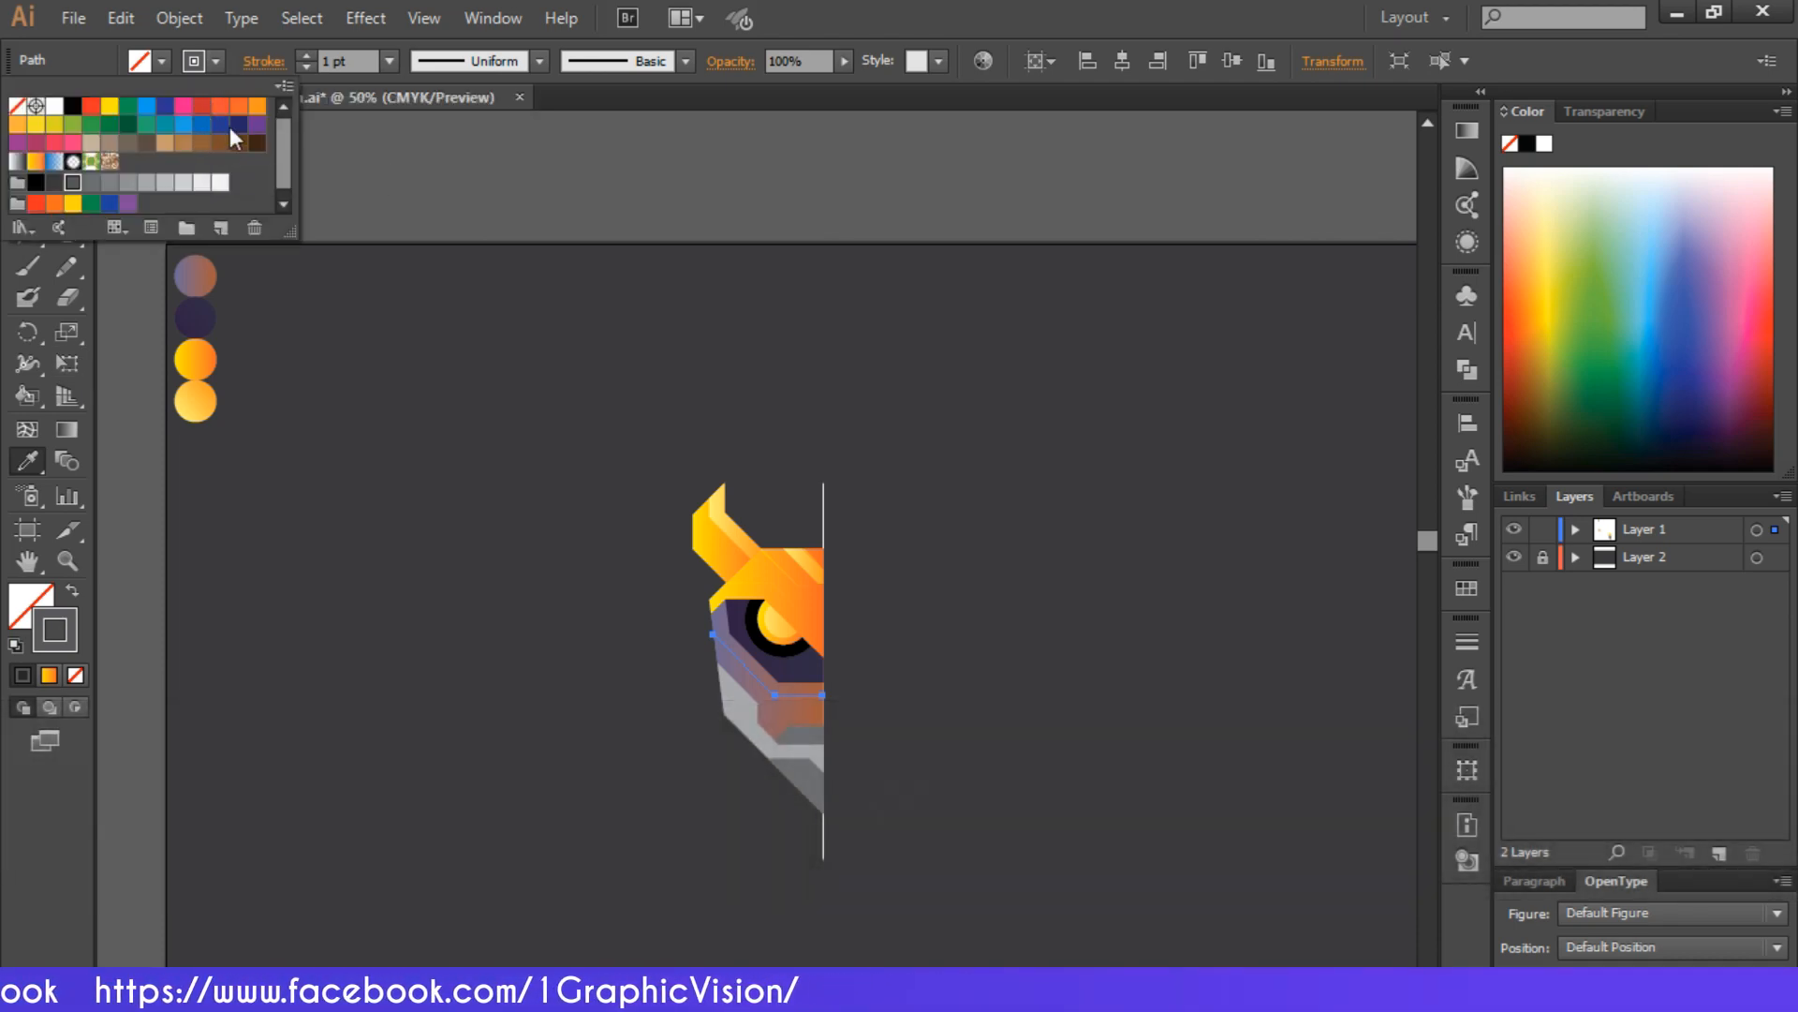
pyautogui.click(257, 124)
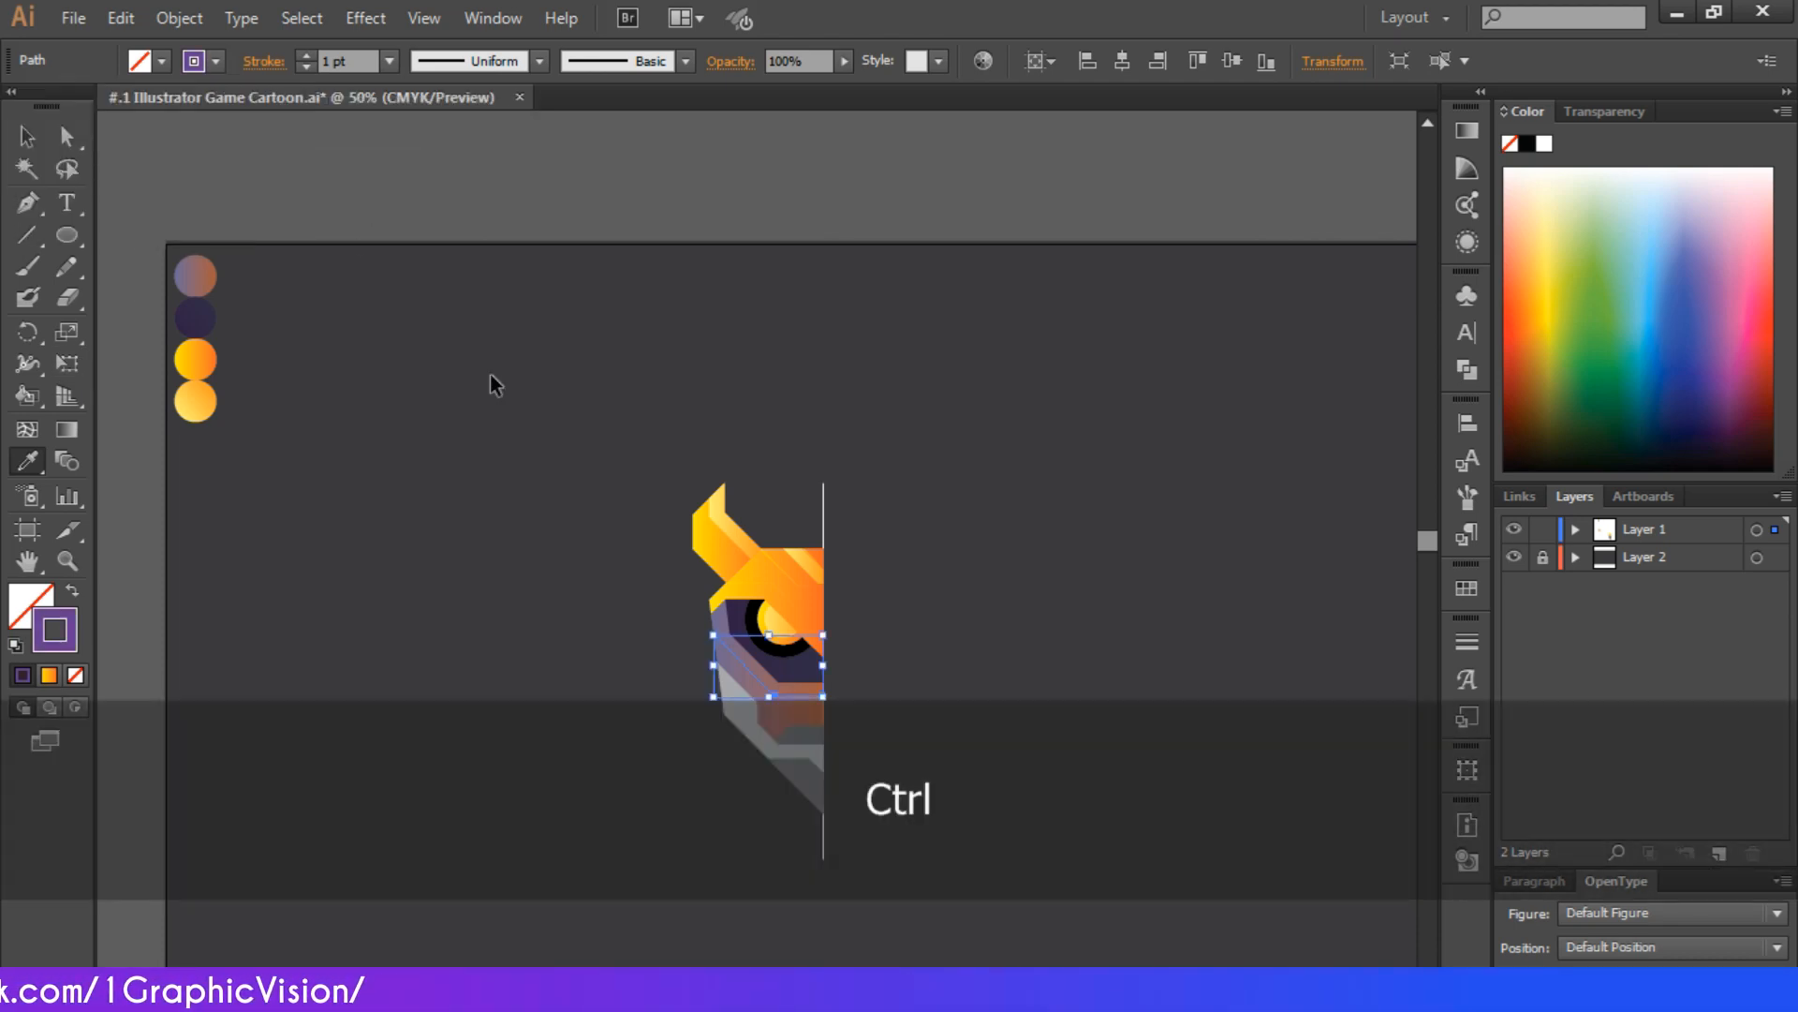
pyautogui.keyDown('ctrl'); pyautogui.click(491, 376); pyautogui.keyUp('ctrl')
# Try the eye socket's dark purple as the fill of the light gray cheek panel
pyautogui.hotkey('ctrl', '=')
pyautogui.hotkey('ctrl', '=')
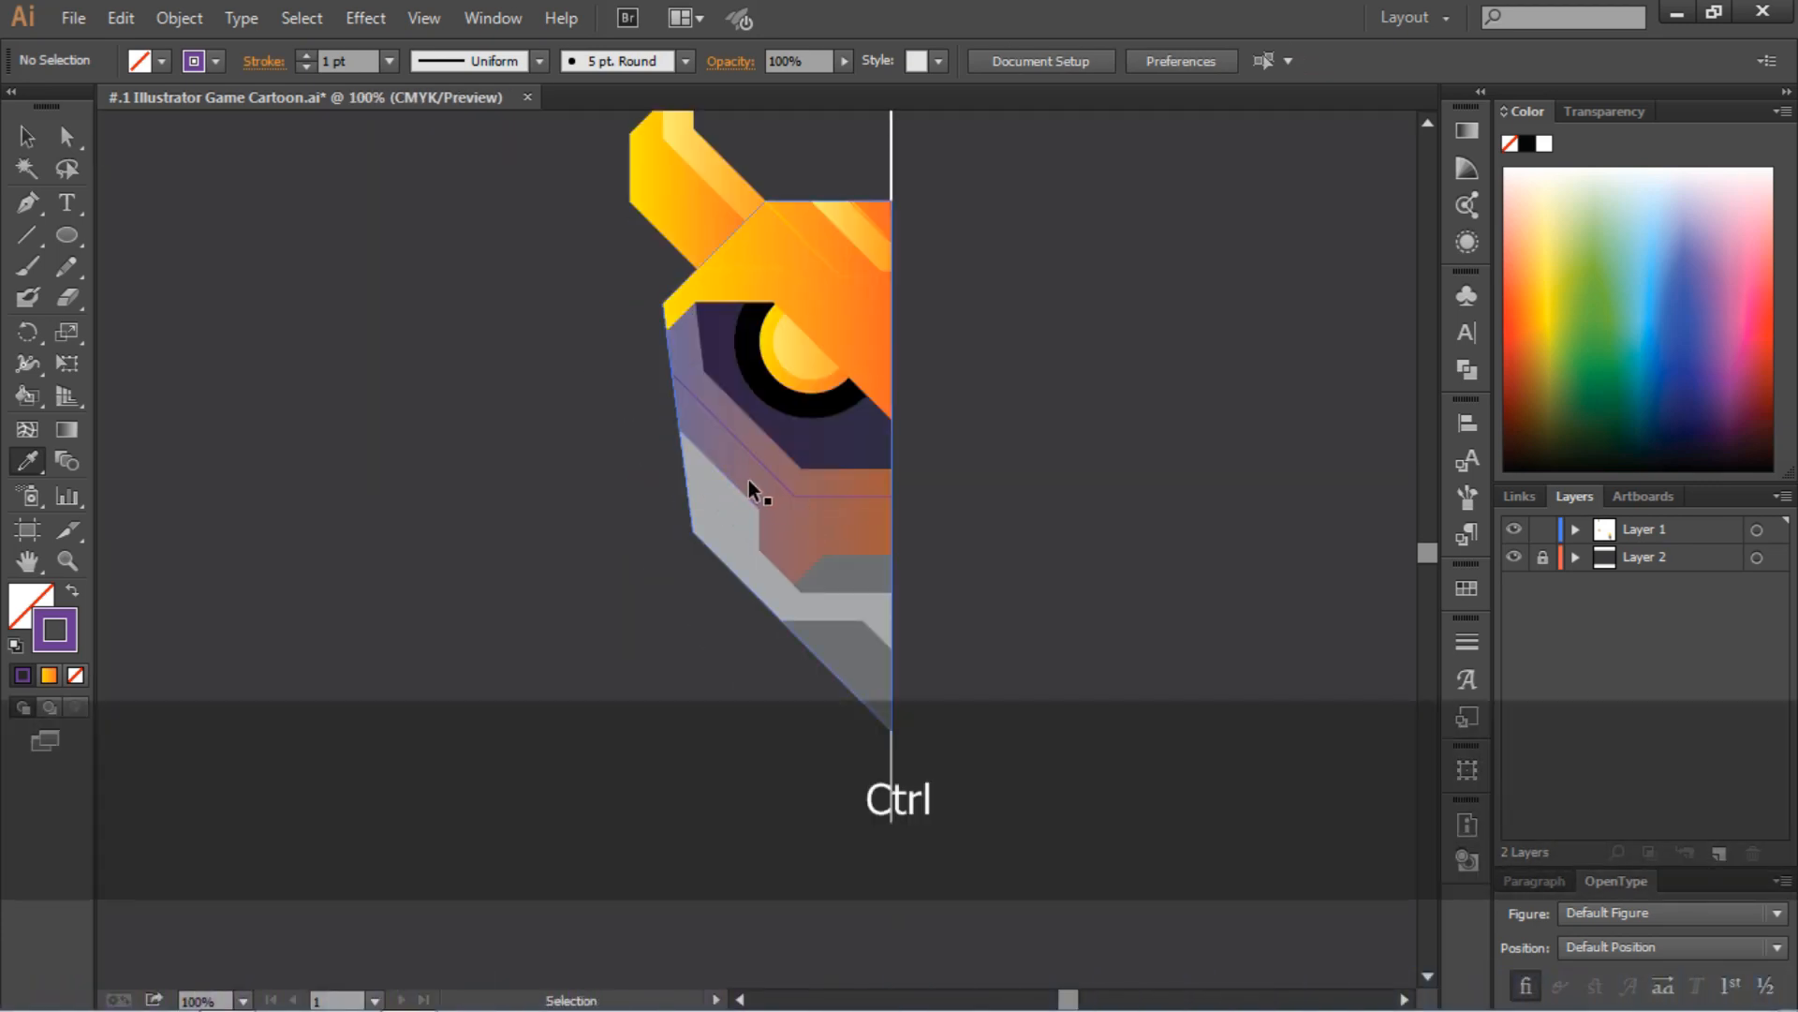
pyautogui.keyDown('ctrl'); pyautogui.click(735, 492); pyautogui.keyUp('ctrl')
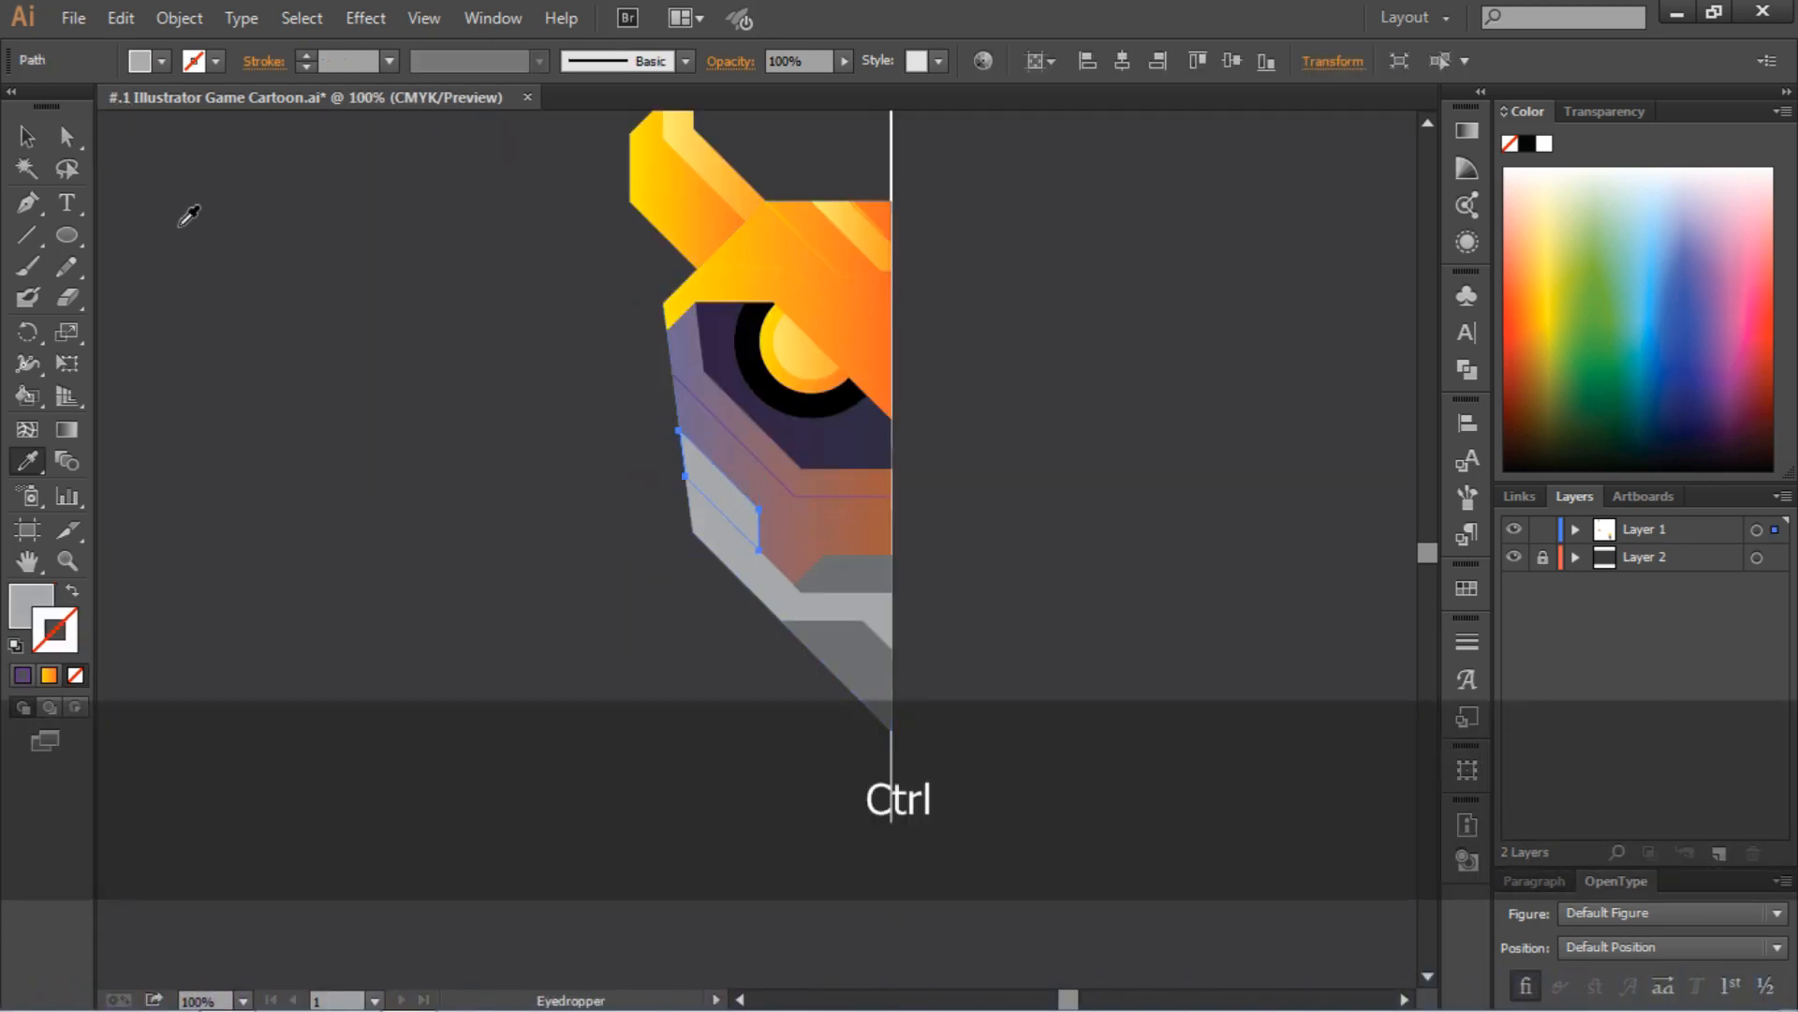
pyautogui.click(798, 433)
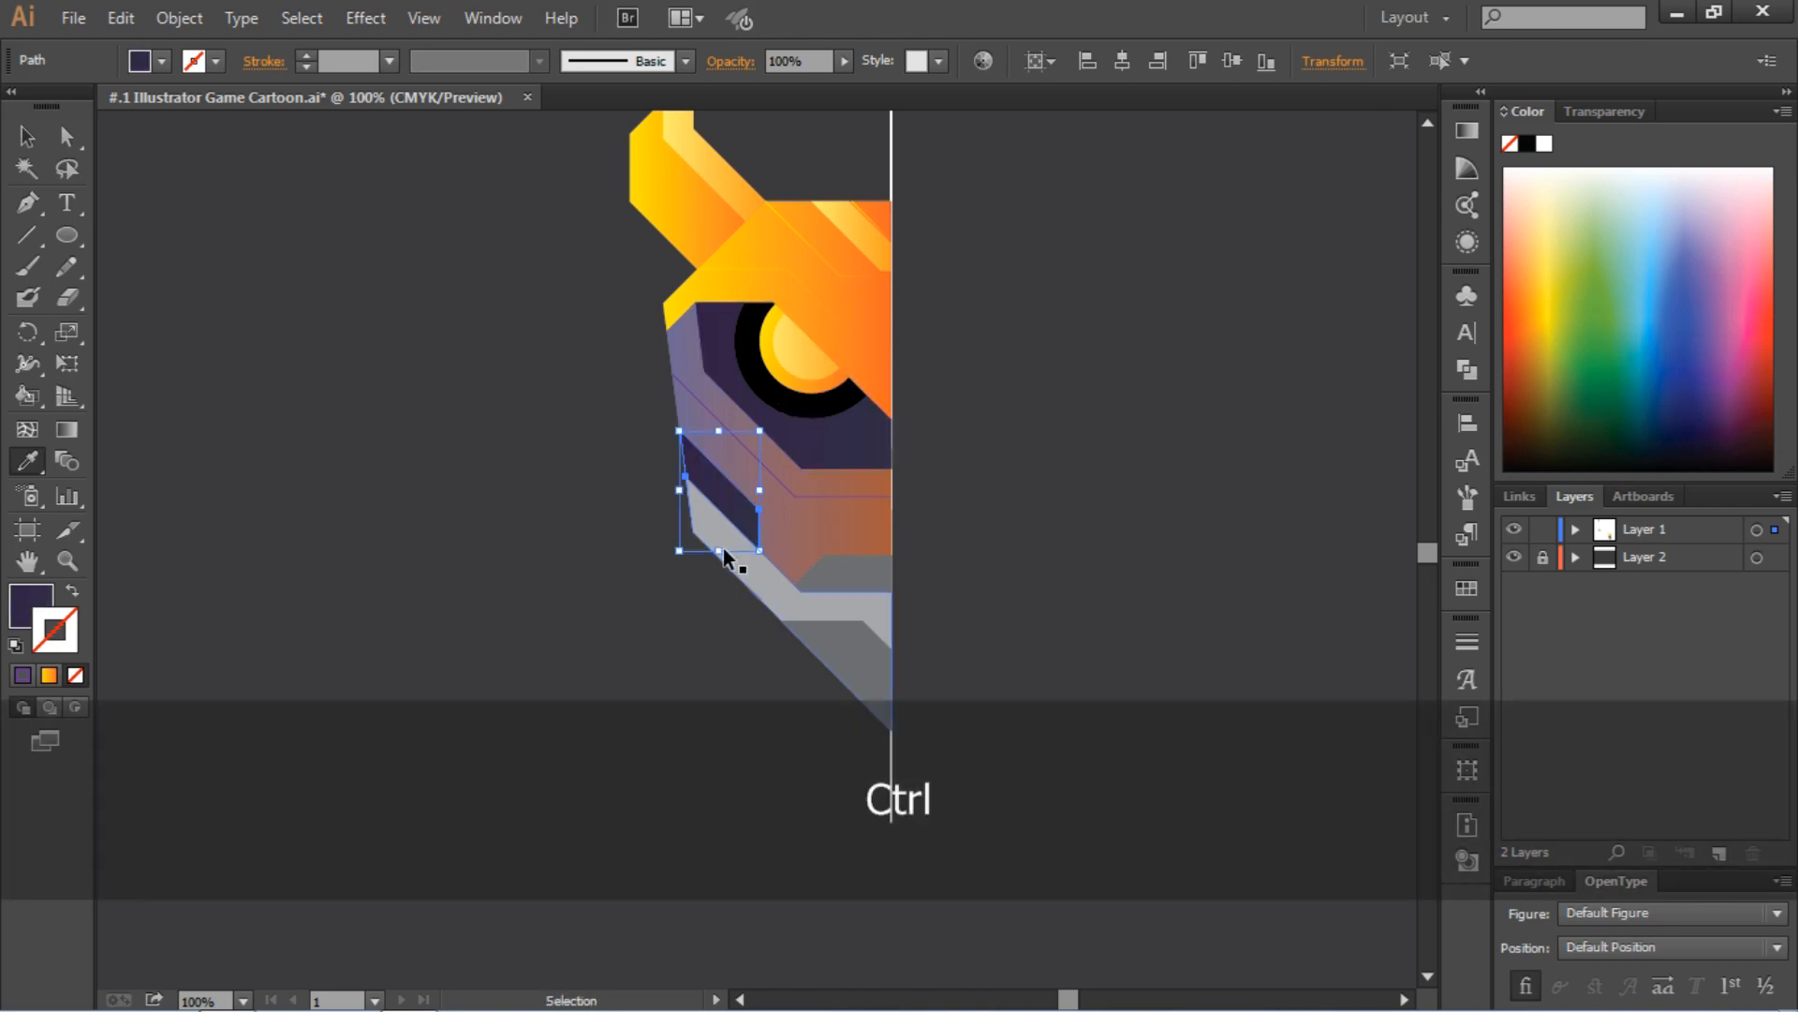
# Fill the jaw strip with the forehead's yellow-to-orange gradient and the chin shape with the forehead stripe's light gradient
pyautogui.keyDown('ctrl'); pyautogui.click(762, 577); pyautogui.keyUp('ctrl')
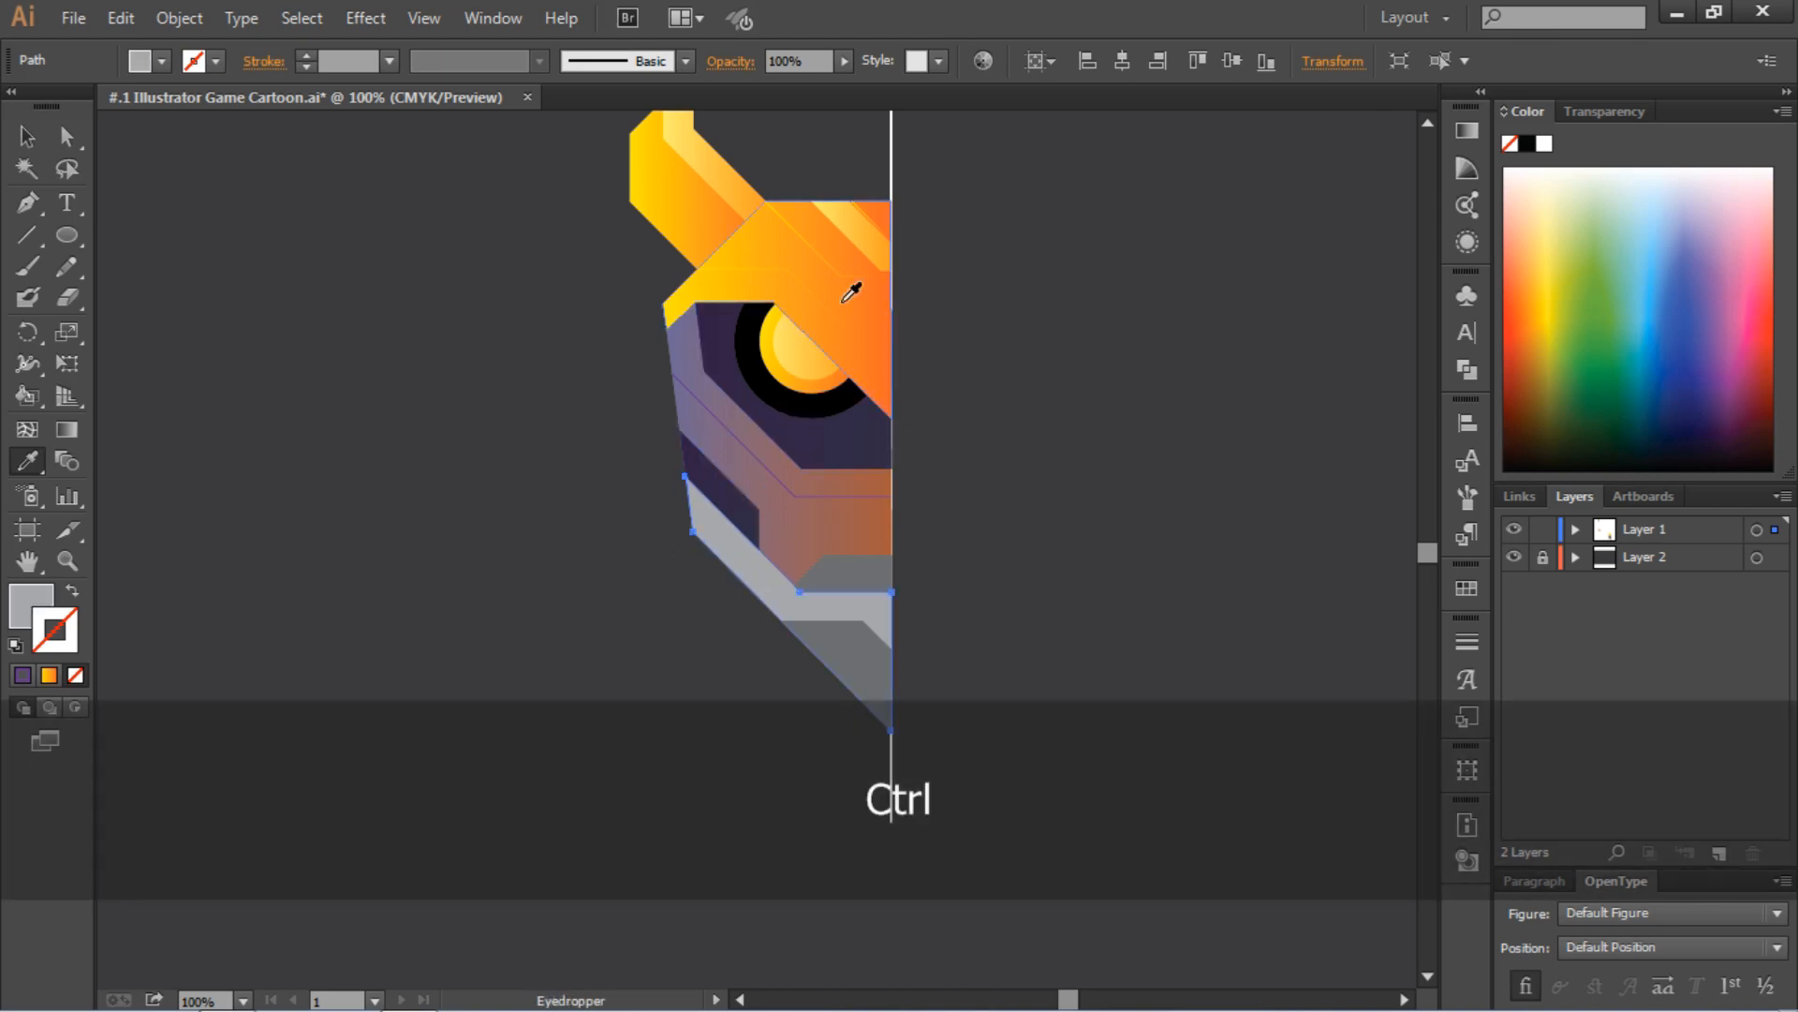
pyautogui.keyDown('ctrl'); pyautogui.click(850, 650); pyautogui.keyUp('ctrl')
pyautogui.click(862, 245)
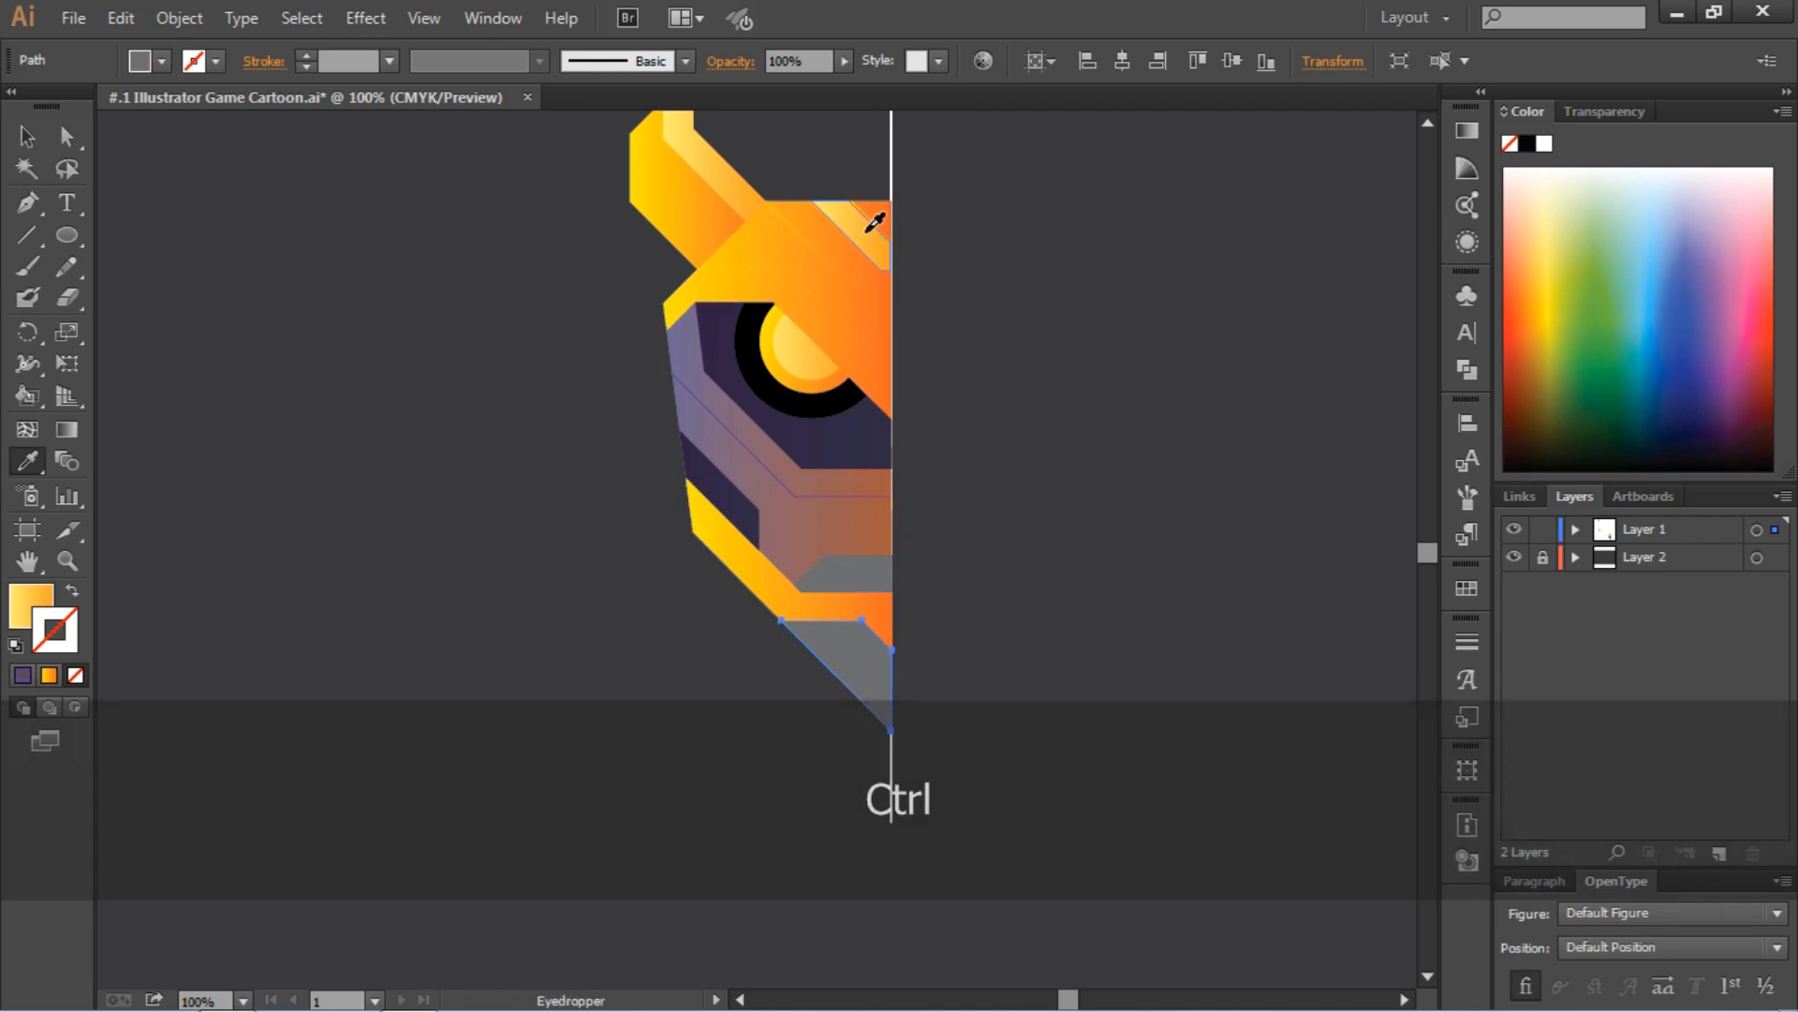
# Fill the cheek panel with the light yellow-orange gradient sampled from the chin shape and deselect it
pyautogui.keyDown('ctrl'); pyautogui.click(722, 498); pyautogui.keyUp('ctrl')
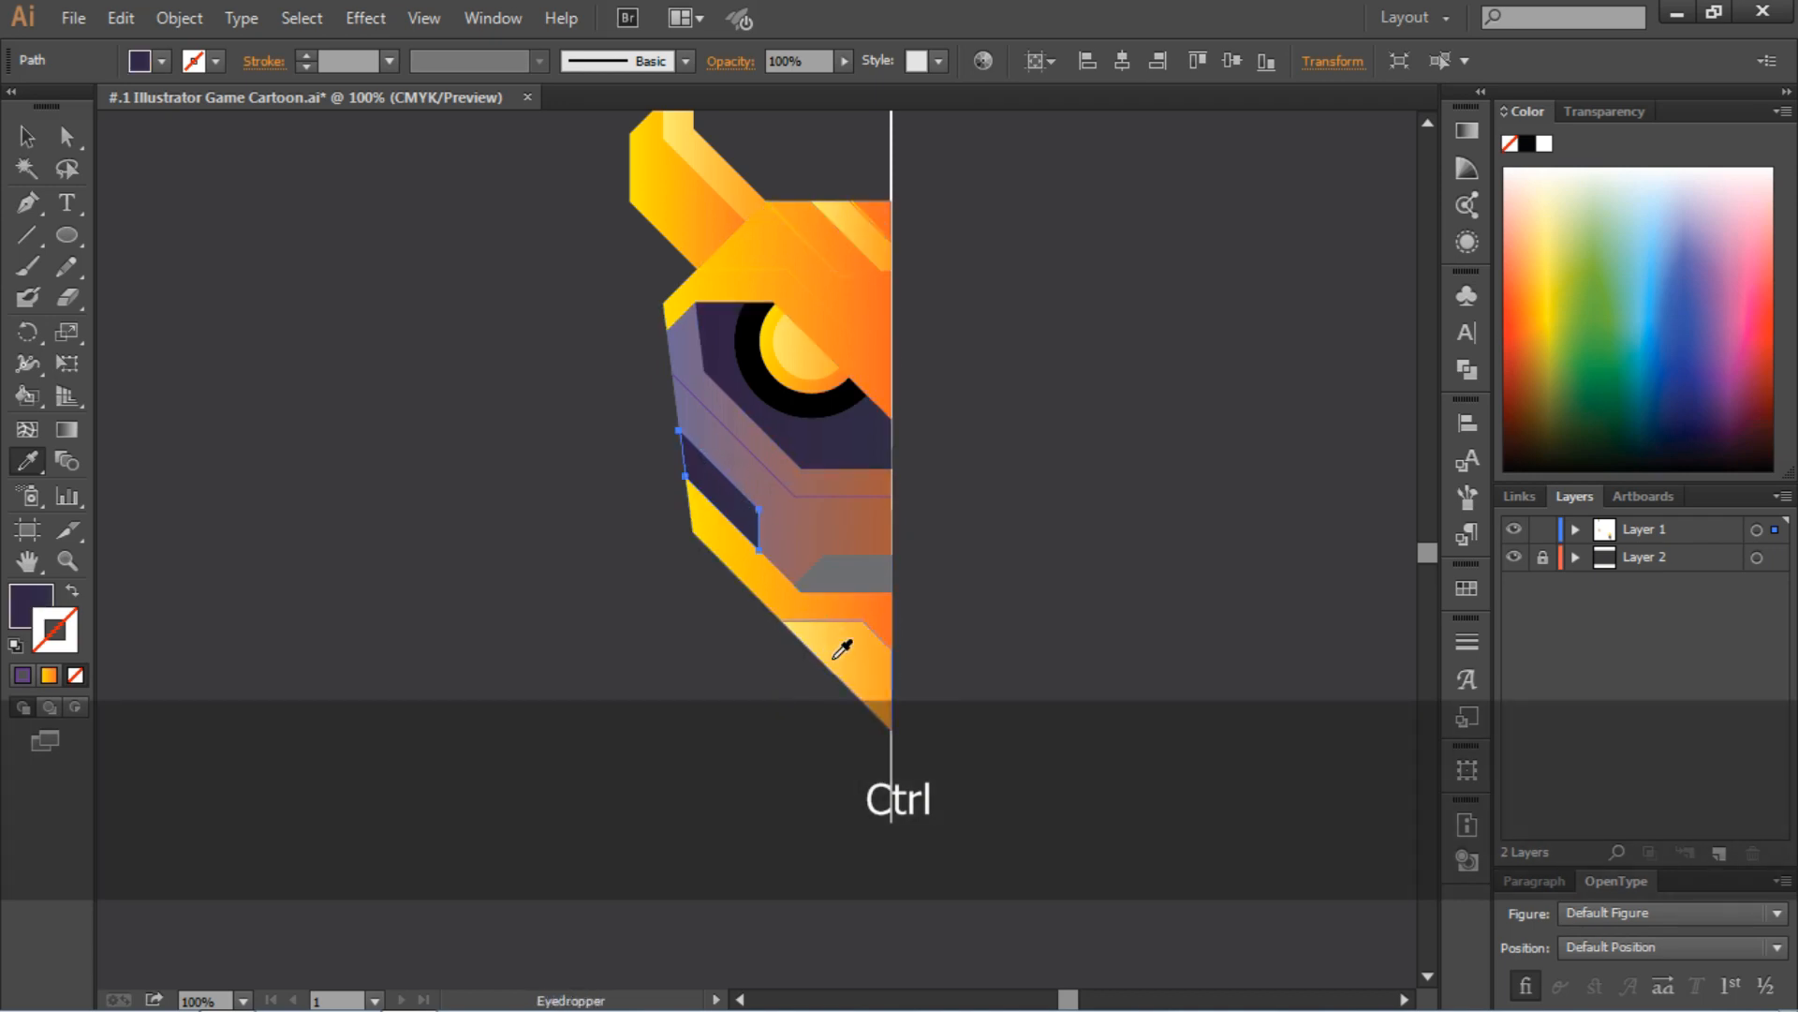
pyautogui.click(843, 643)
pyautogui.click(27, 136)
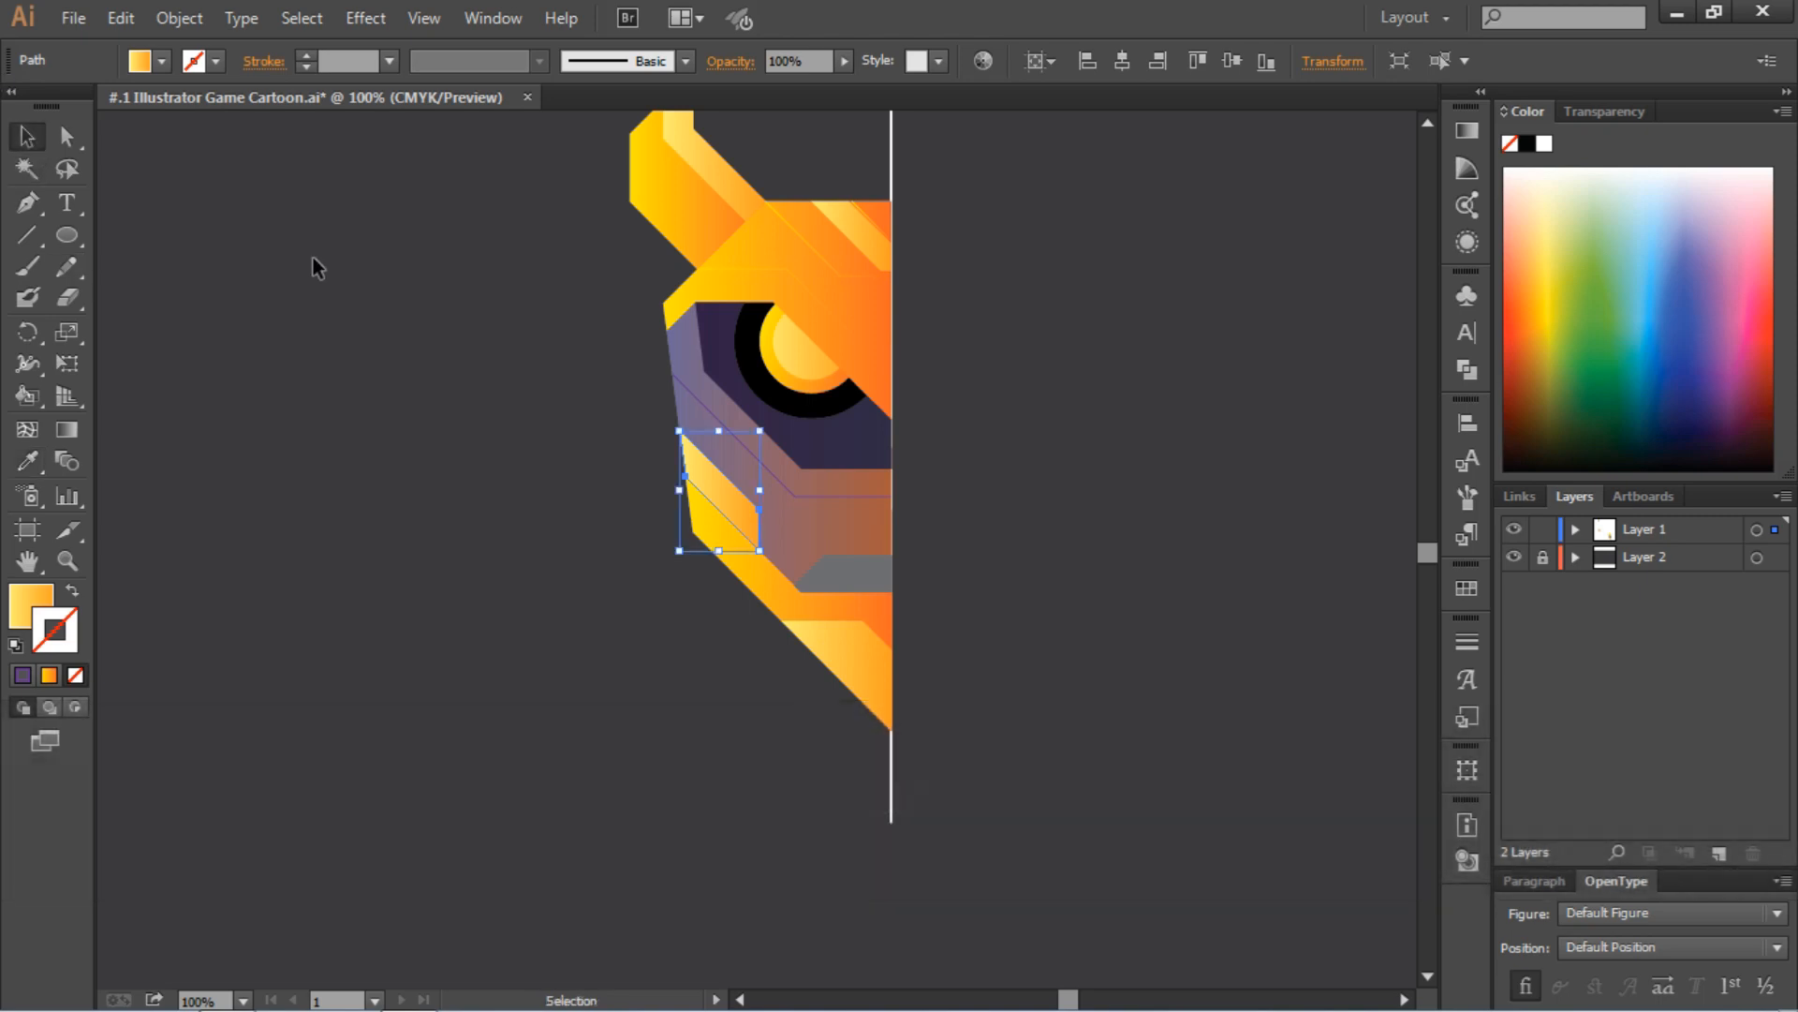
pyautogui.click(347, 290)
# Fill the gray mouth shape with the dark purple sampled from the eye socket and deselect it
pyautogui.scroll(-1, 364, 309)
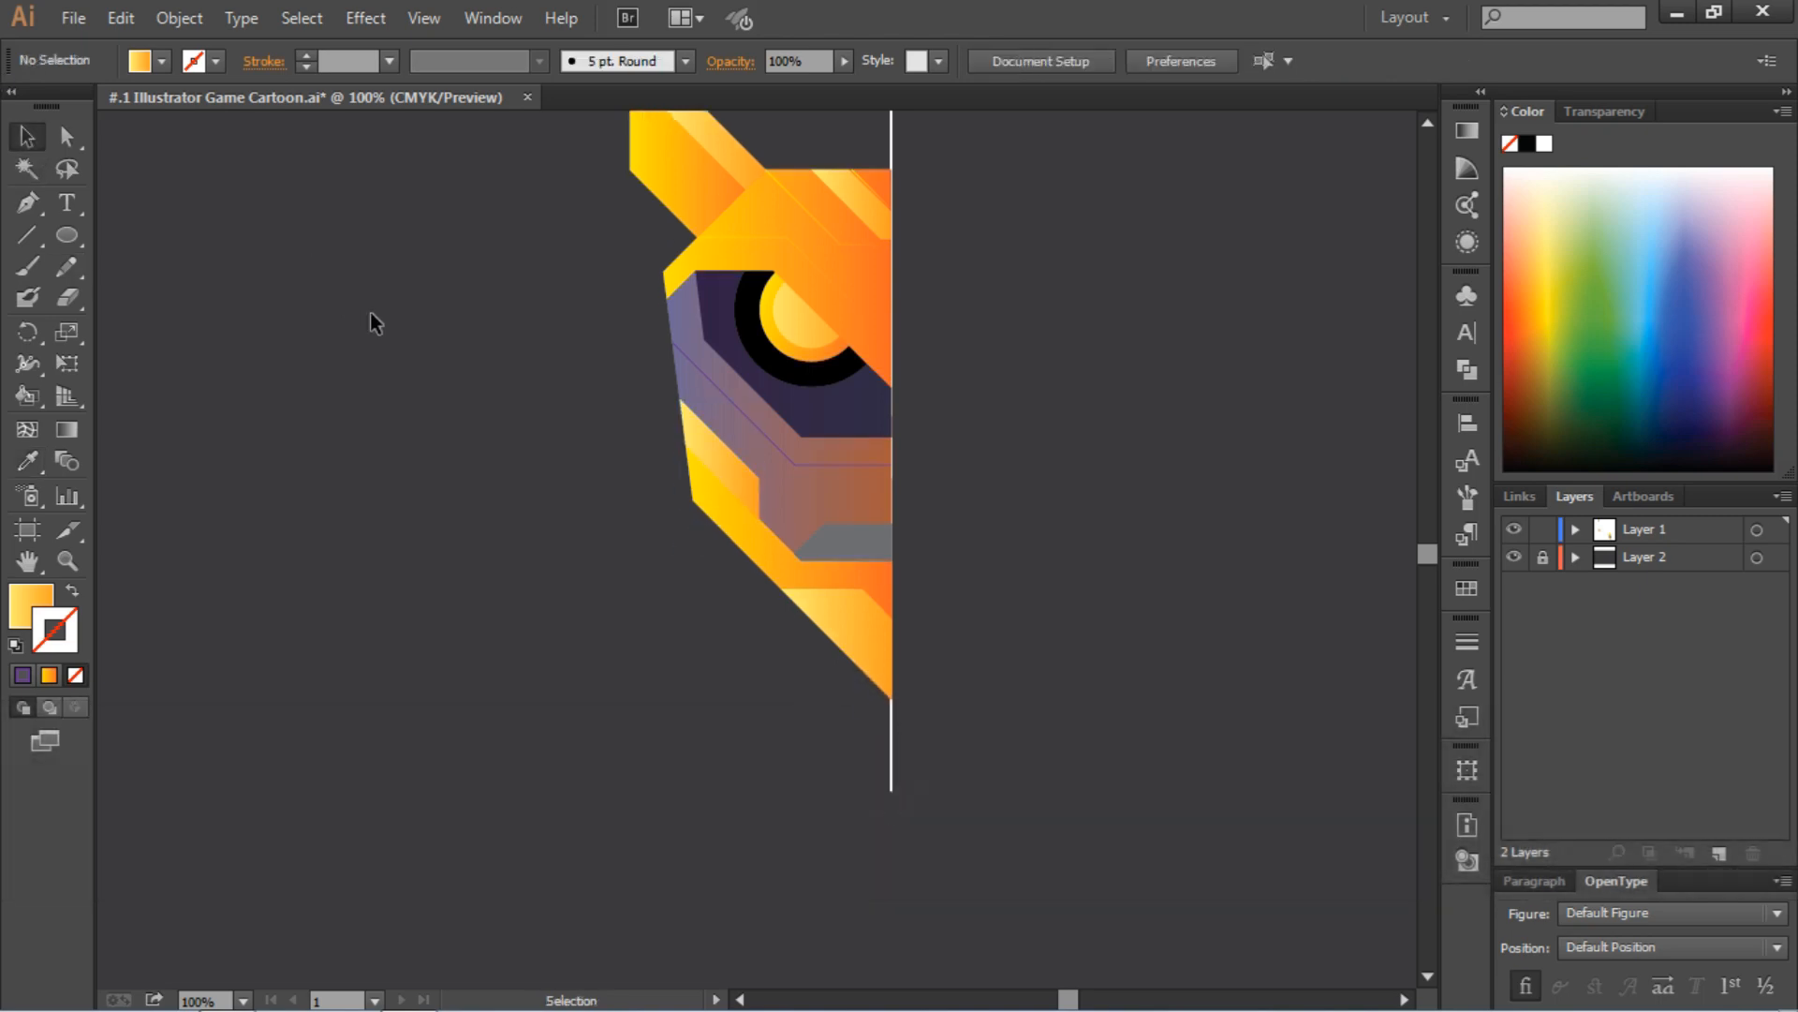
pyautogui.click(879, 552)
pyautogui.click(28, 460)
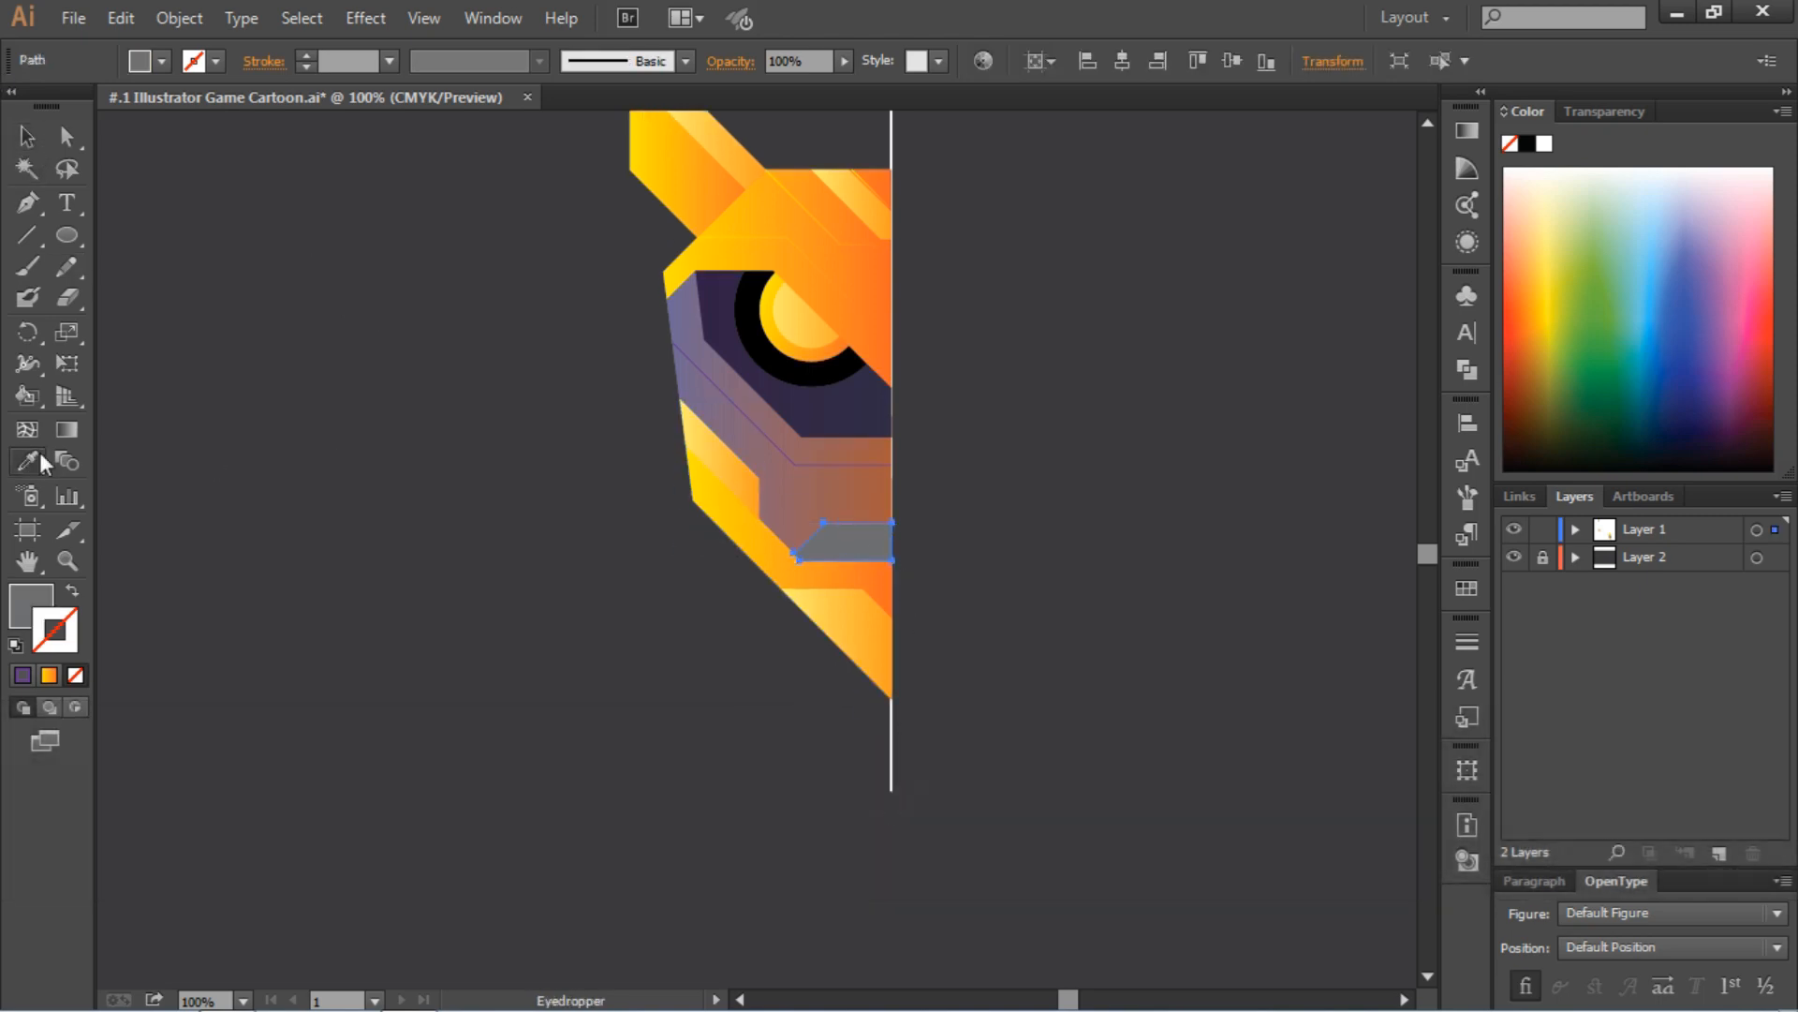
pyautogui.click(847, 397)
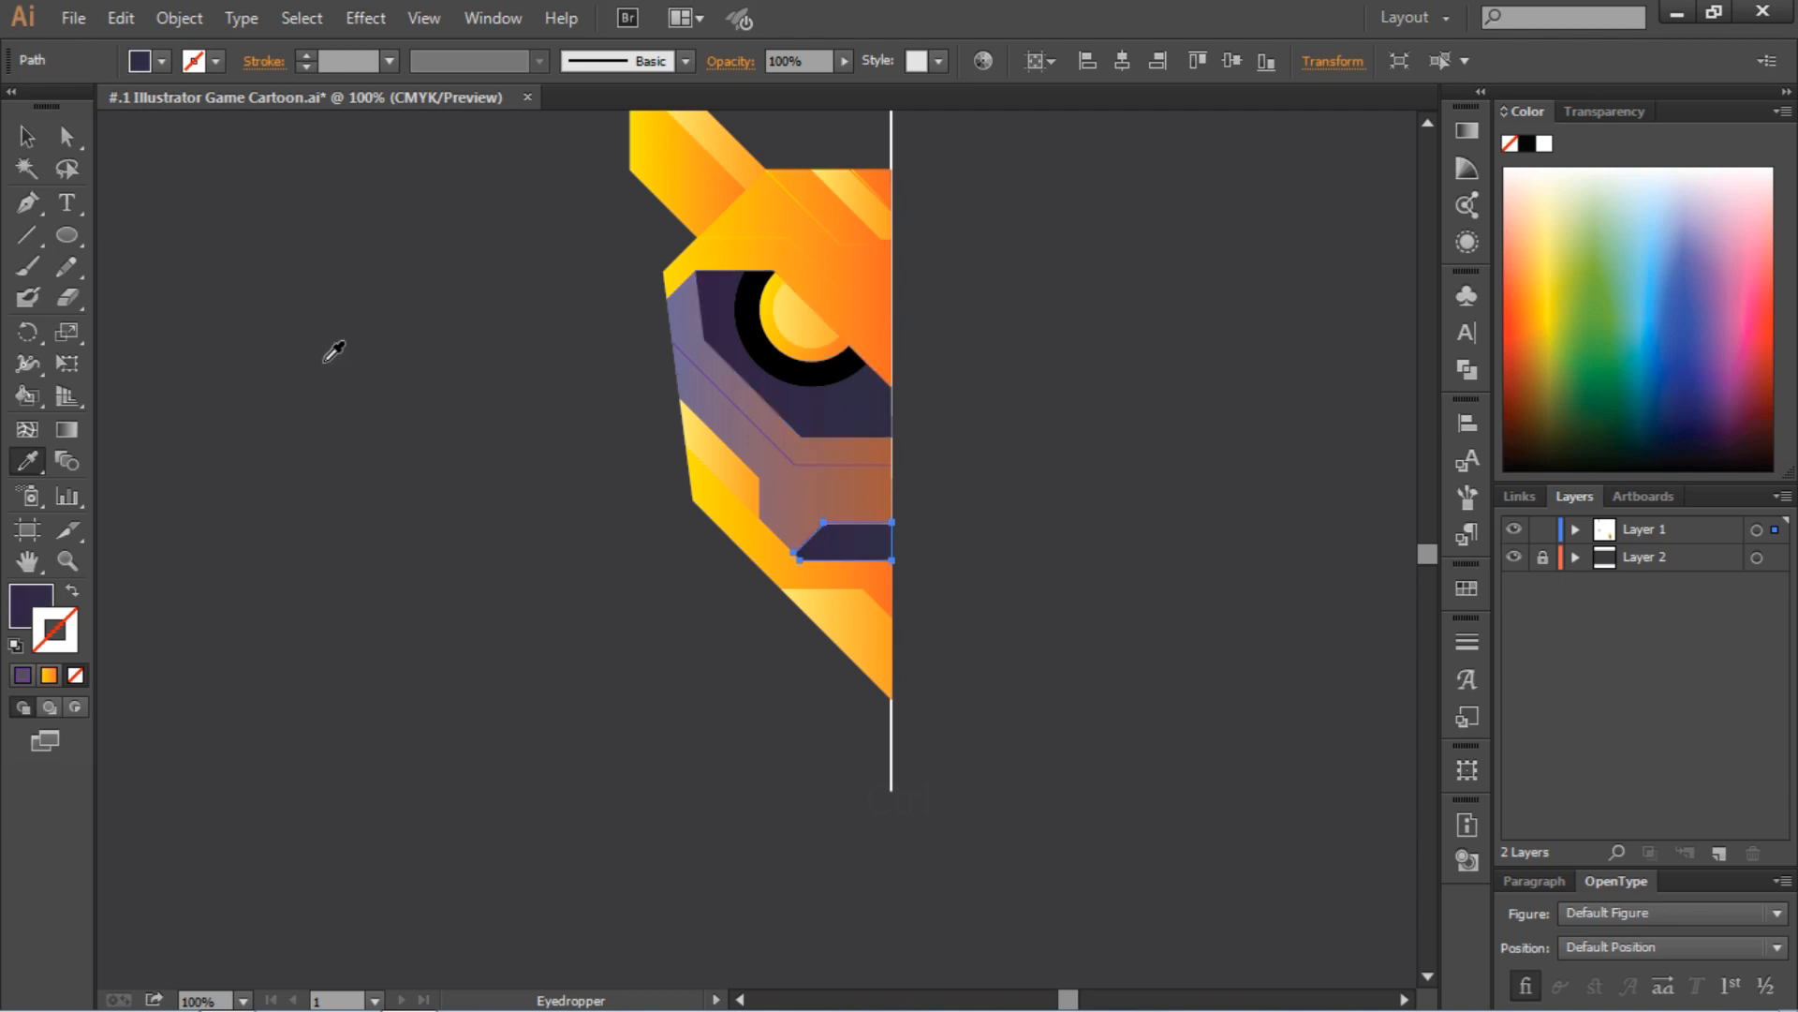
pyautogui.click(26, 136)
pyautogui.click(482, 408)
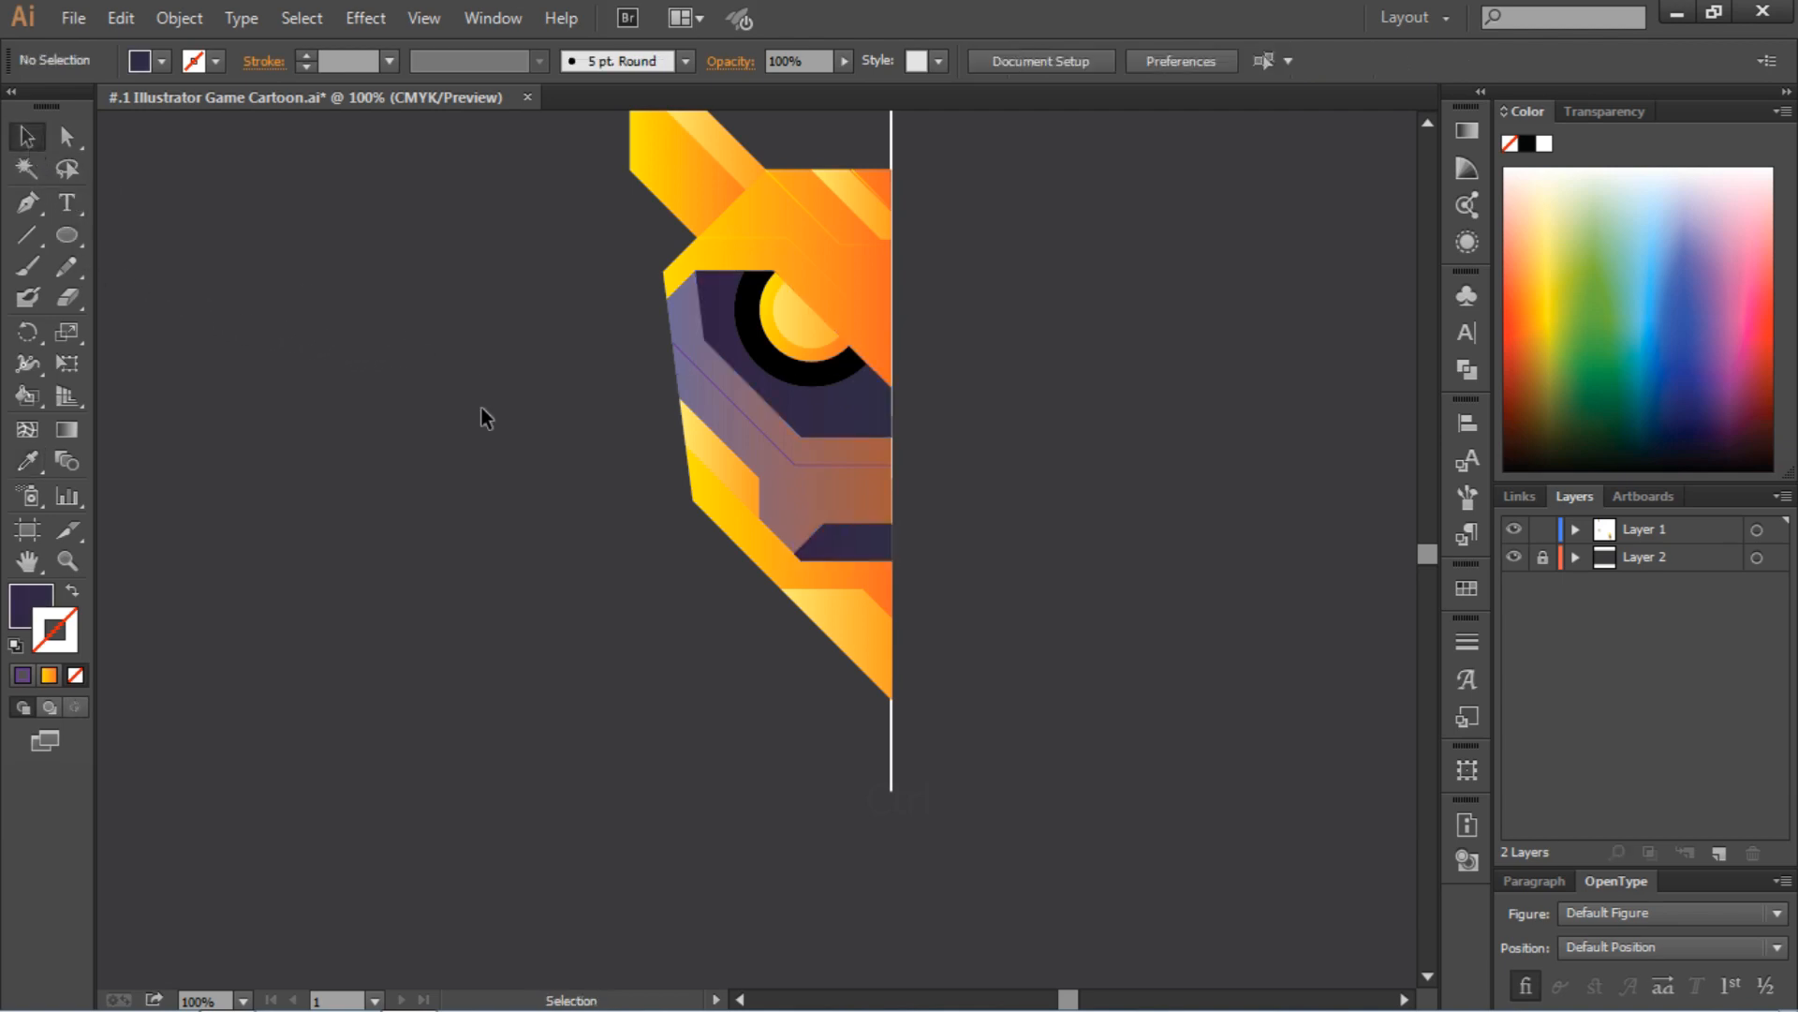
# Delete the thin gradient line along the light forehead stripe, close to the vertical center line
pyautogui.scroll(6, 514, 425)
pyautogui.press('ctrl')
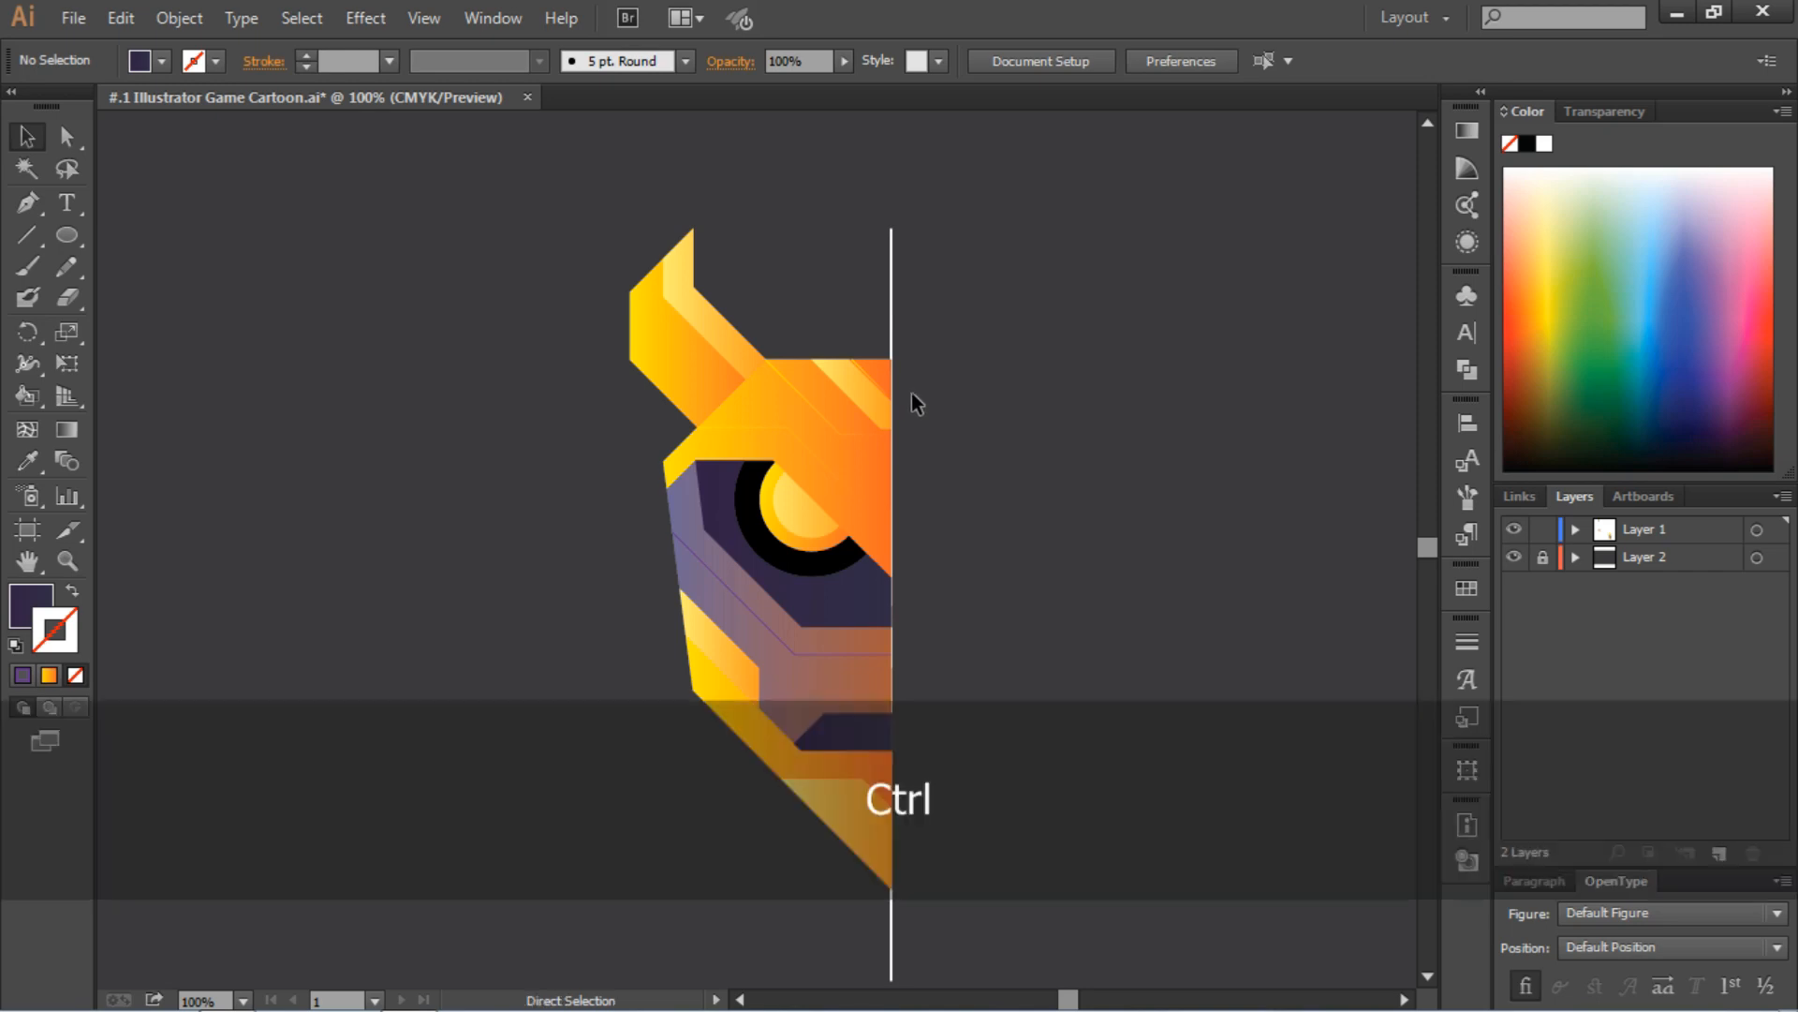
pyautogui.hotkey('ctrl', '=')
pyautogui.hotkey('ctrl', '=')
pyautogui.hotkey('ctrl', '=')
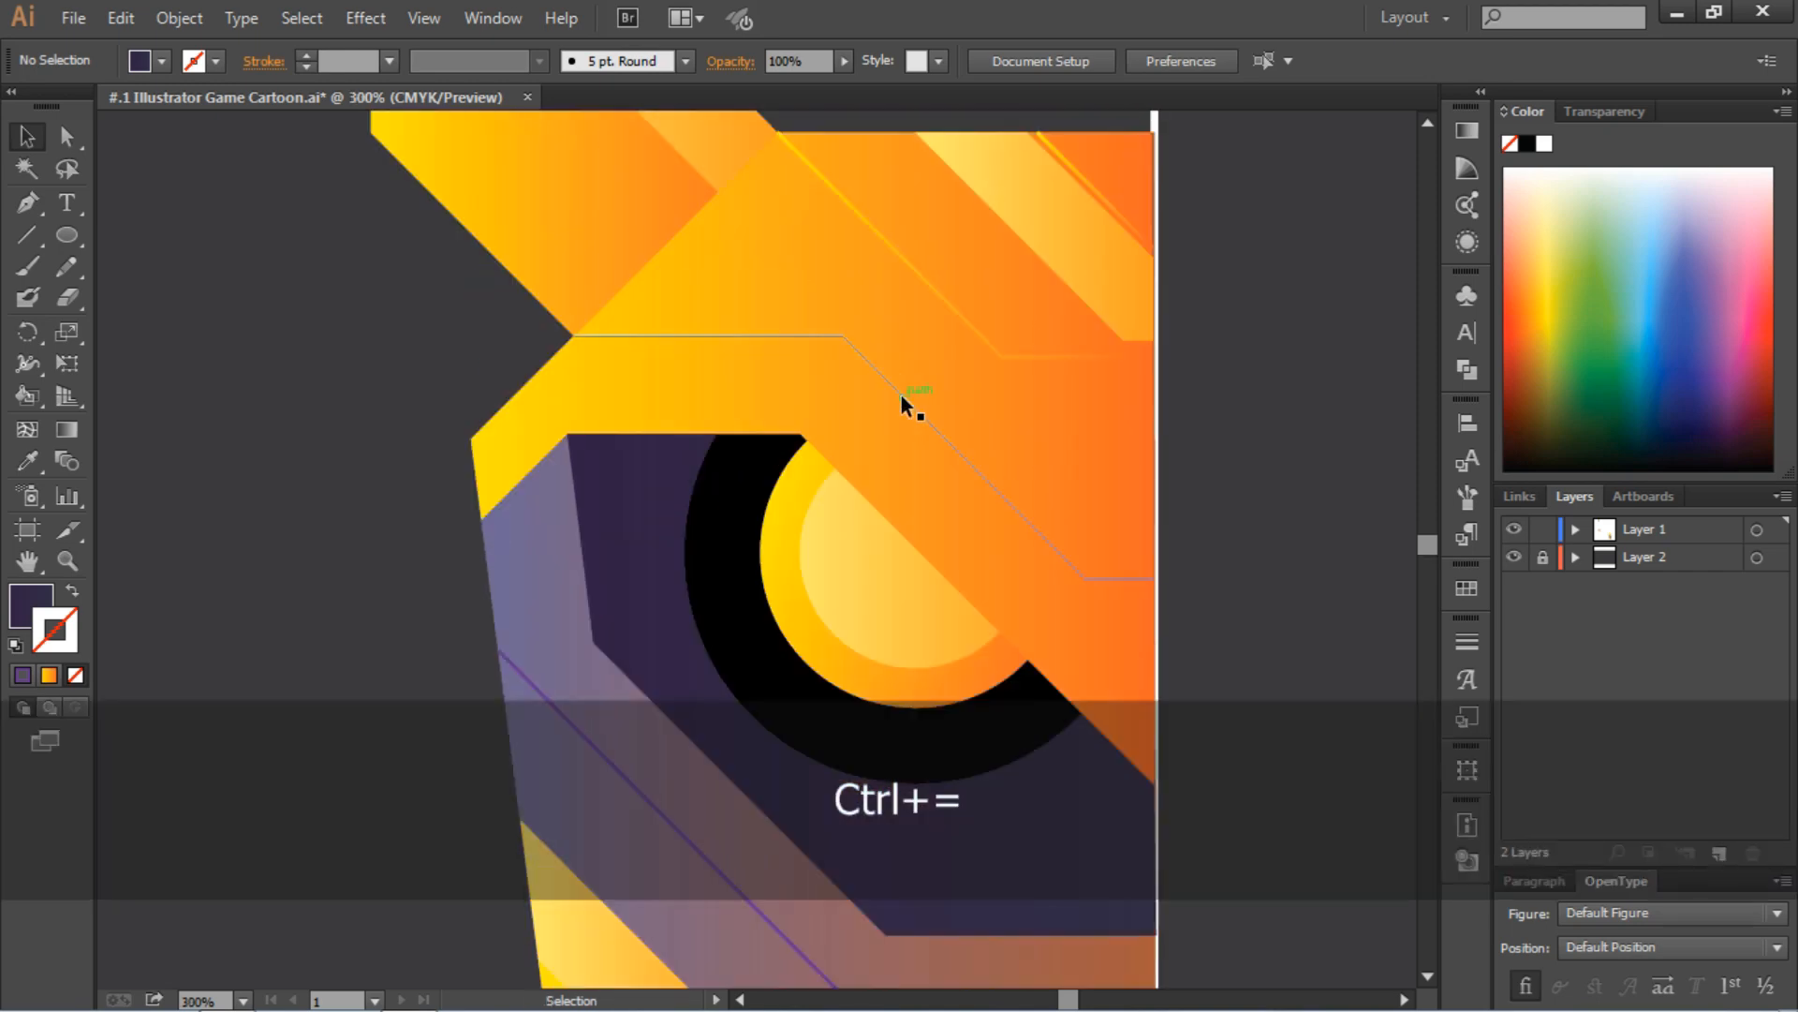
pyautogui.hscroll(3, 1011, 421)
pyautogui.click(950, 390)
pyautogui.press('Delete')
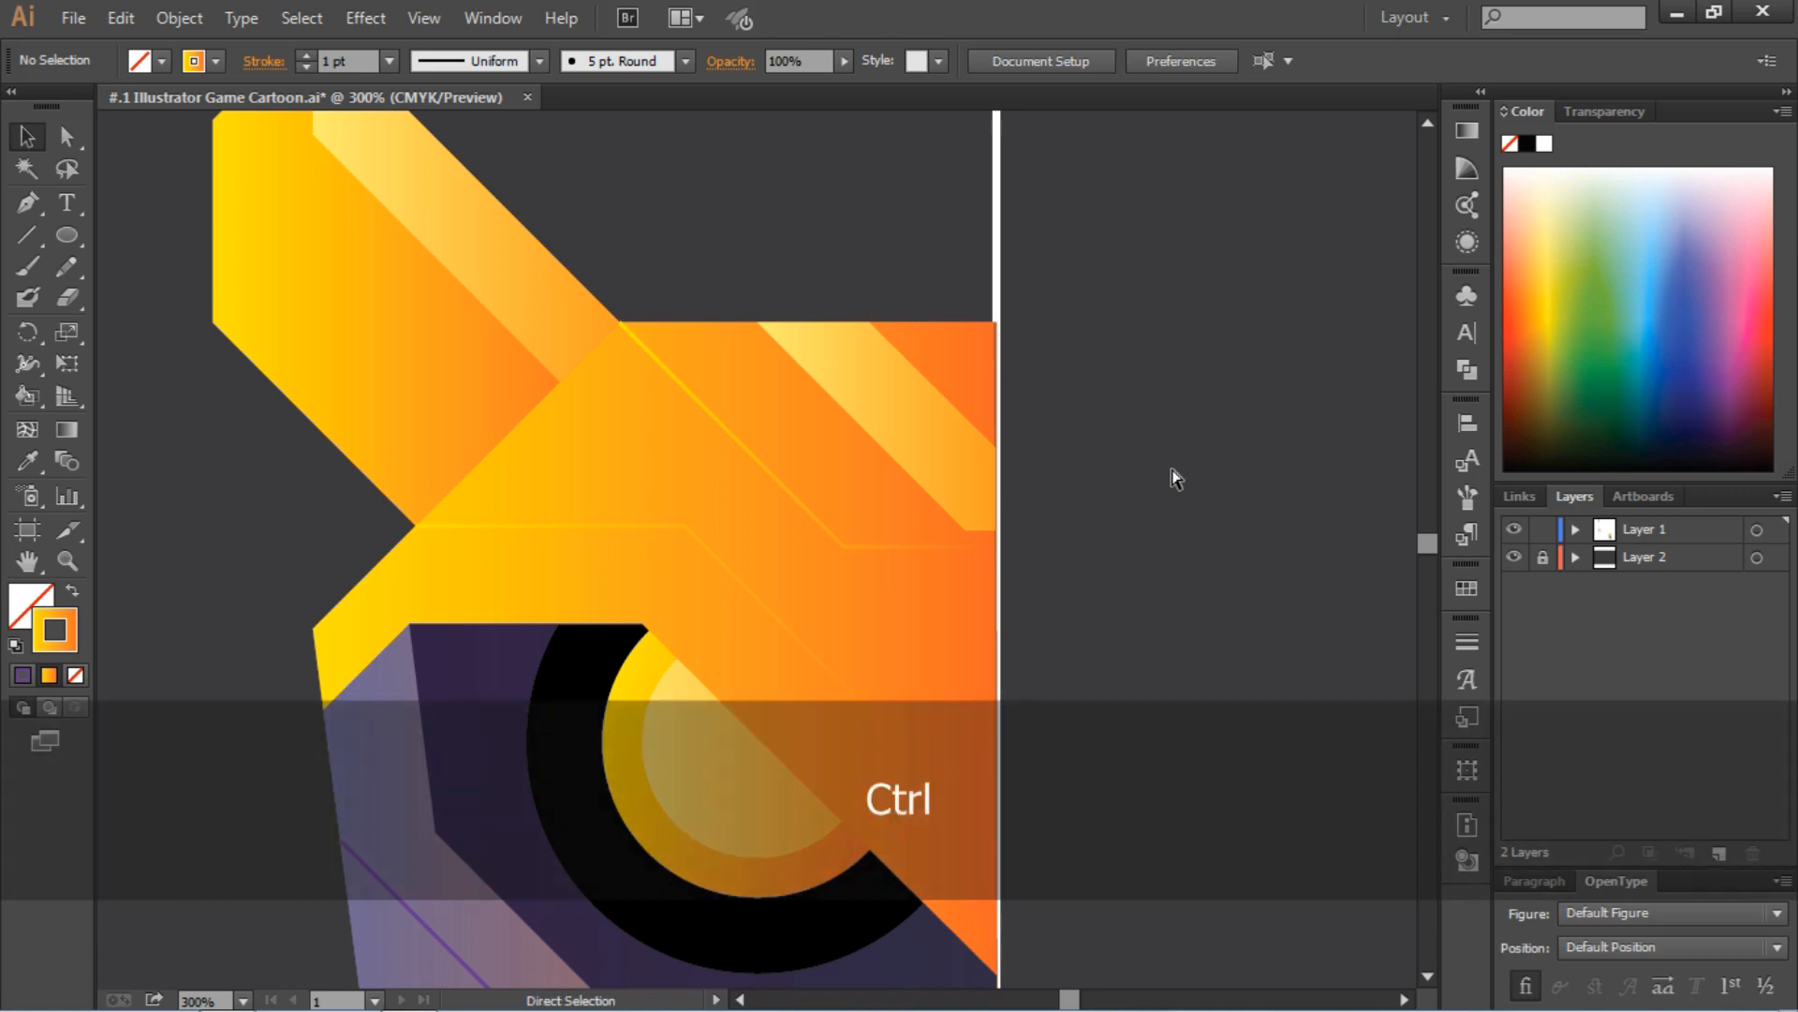
# Select all the half-head shapes without the white vertical center line and group them
pyautogui.hotkey('ctrl', '-')
pyautogui.hotkey('ctrl', '0')
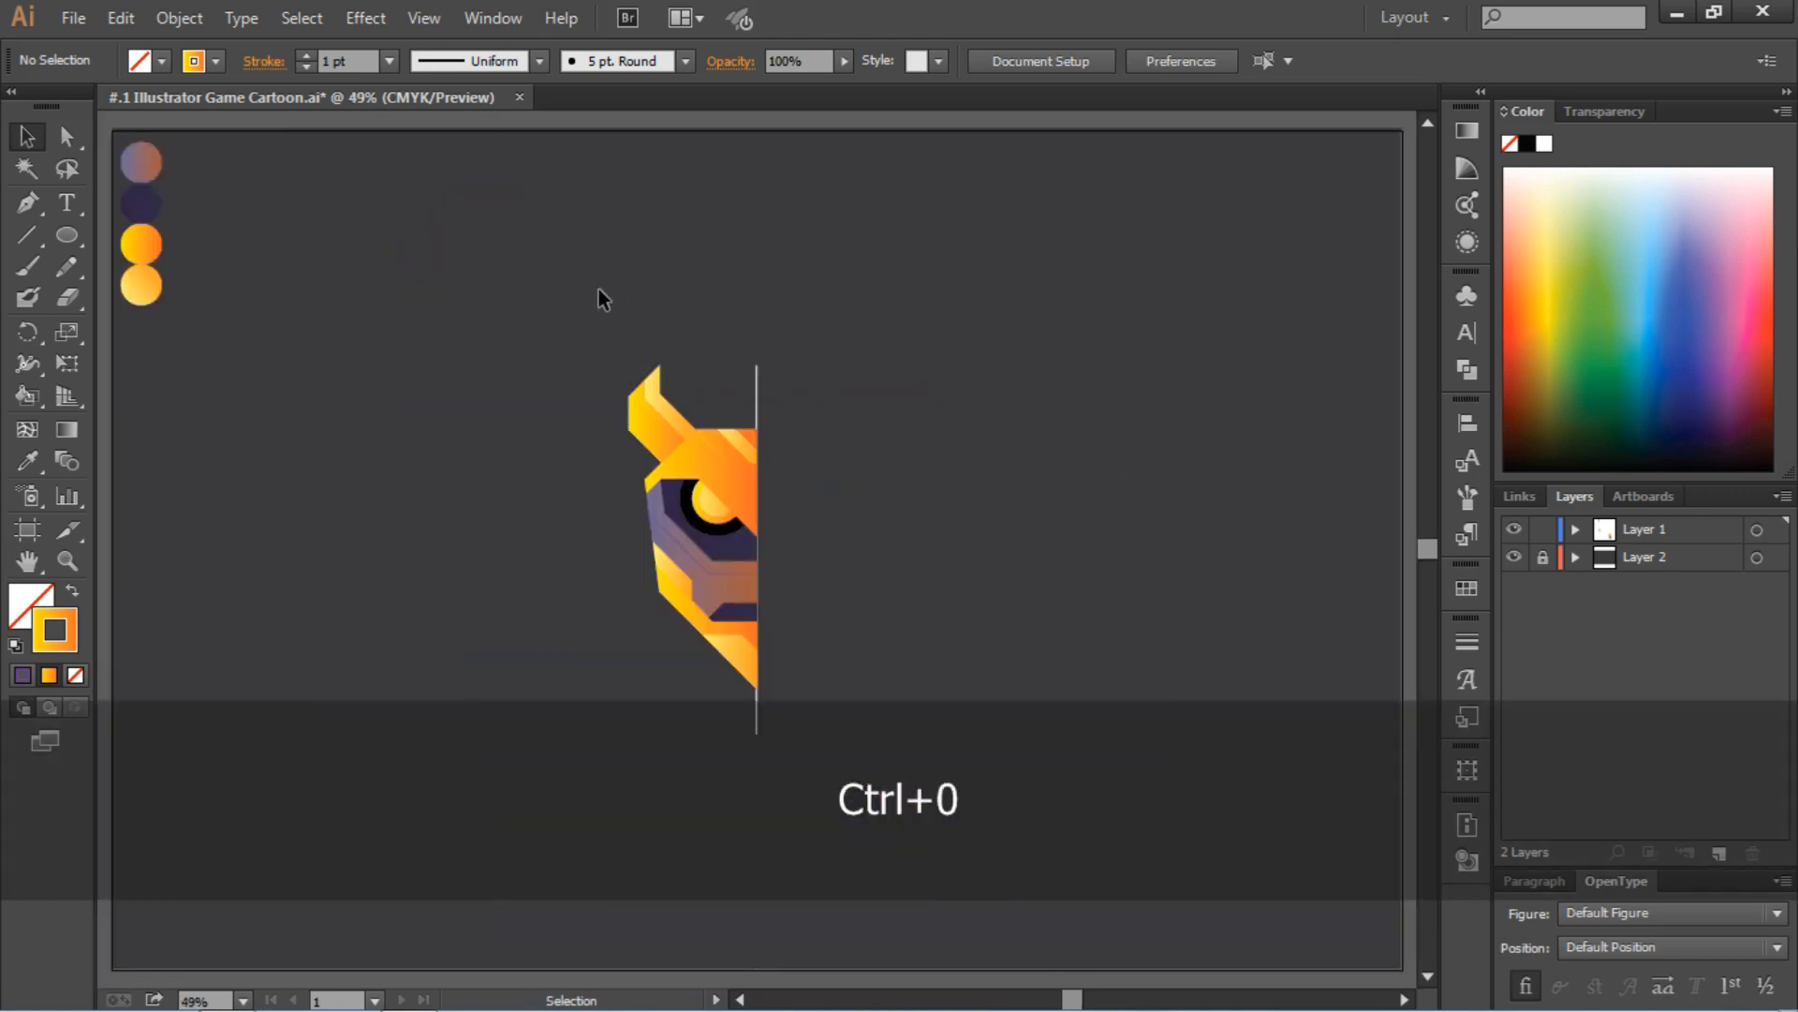
pyautogui.moveTo(558, 300); pyautogui.dragTo(834, 734)
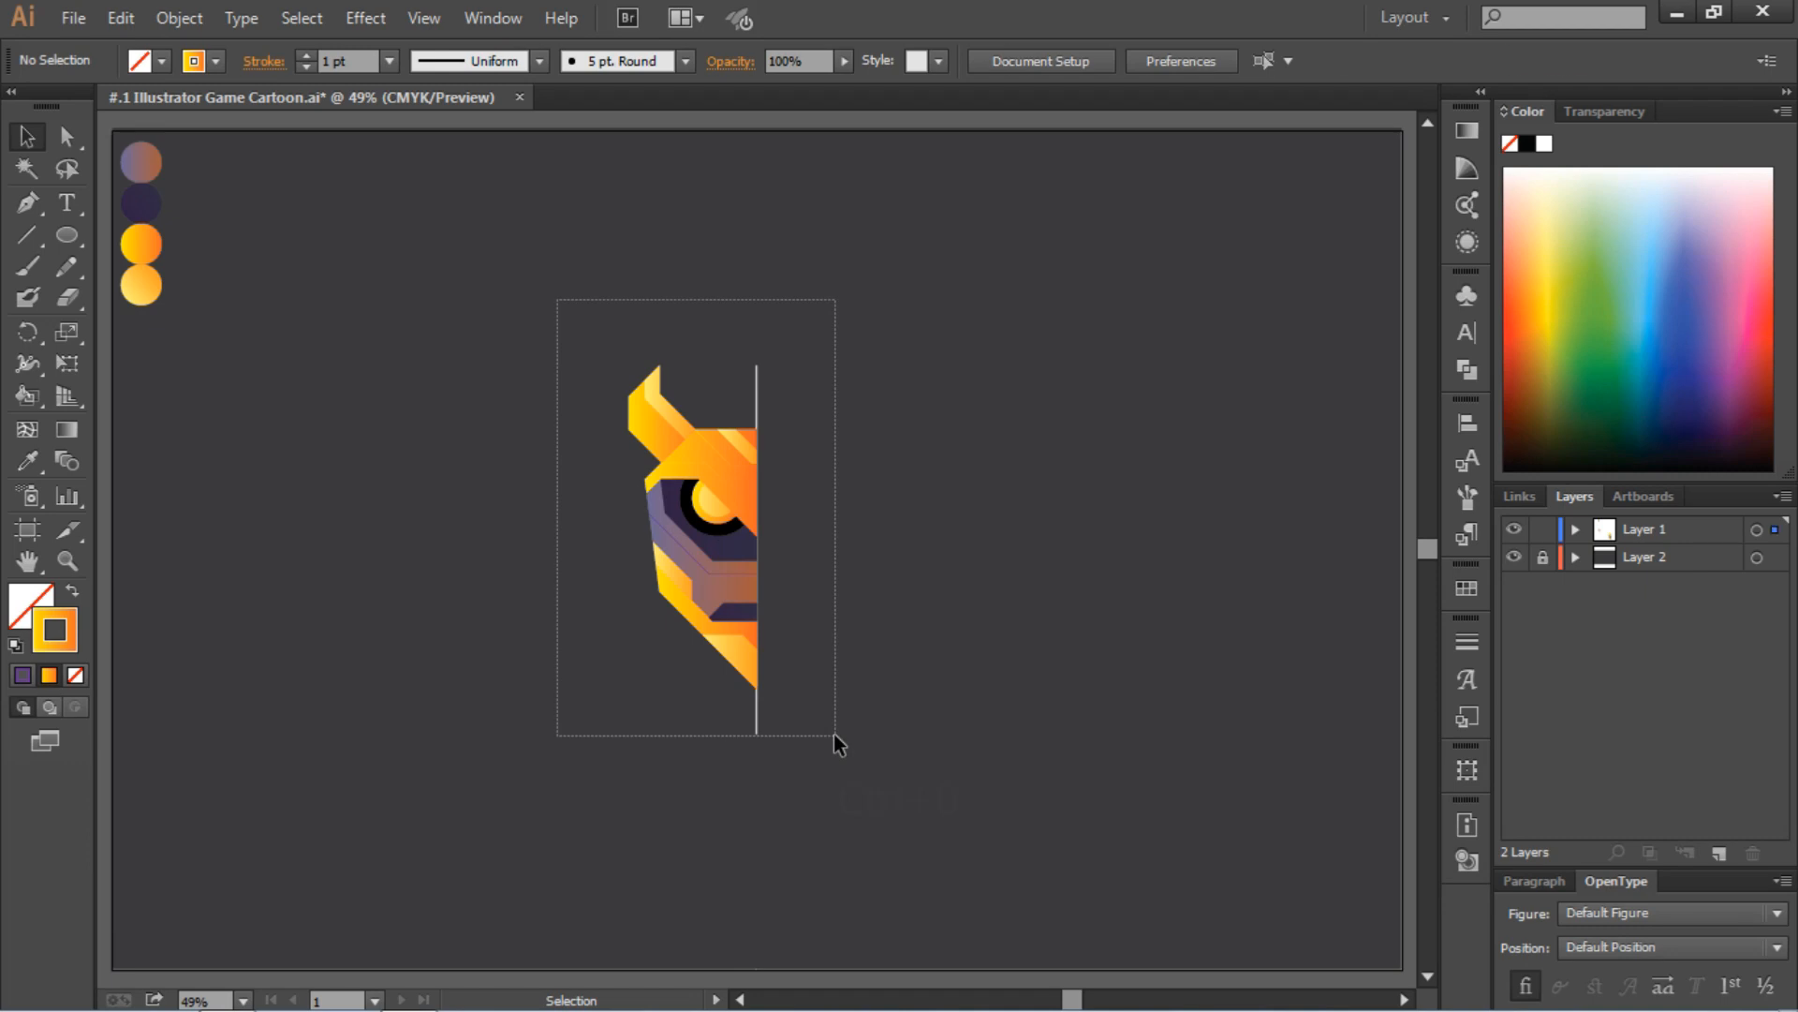
pyautogui.moveTo(833, 733); pyautogui.dragTo(834, 734)
pyautogui.rightClick(714, 582)
pyautogui.click(782, 709)
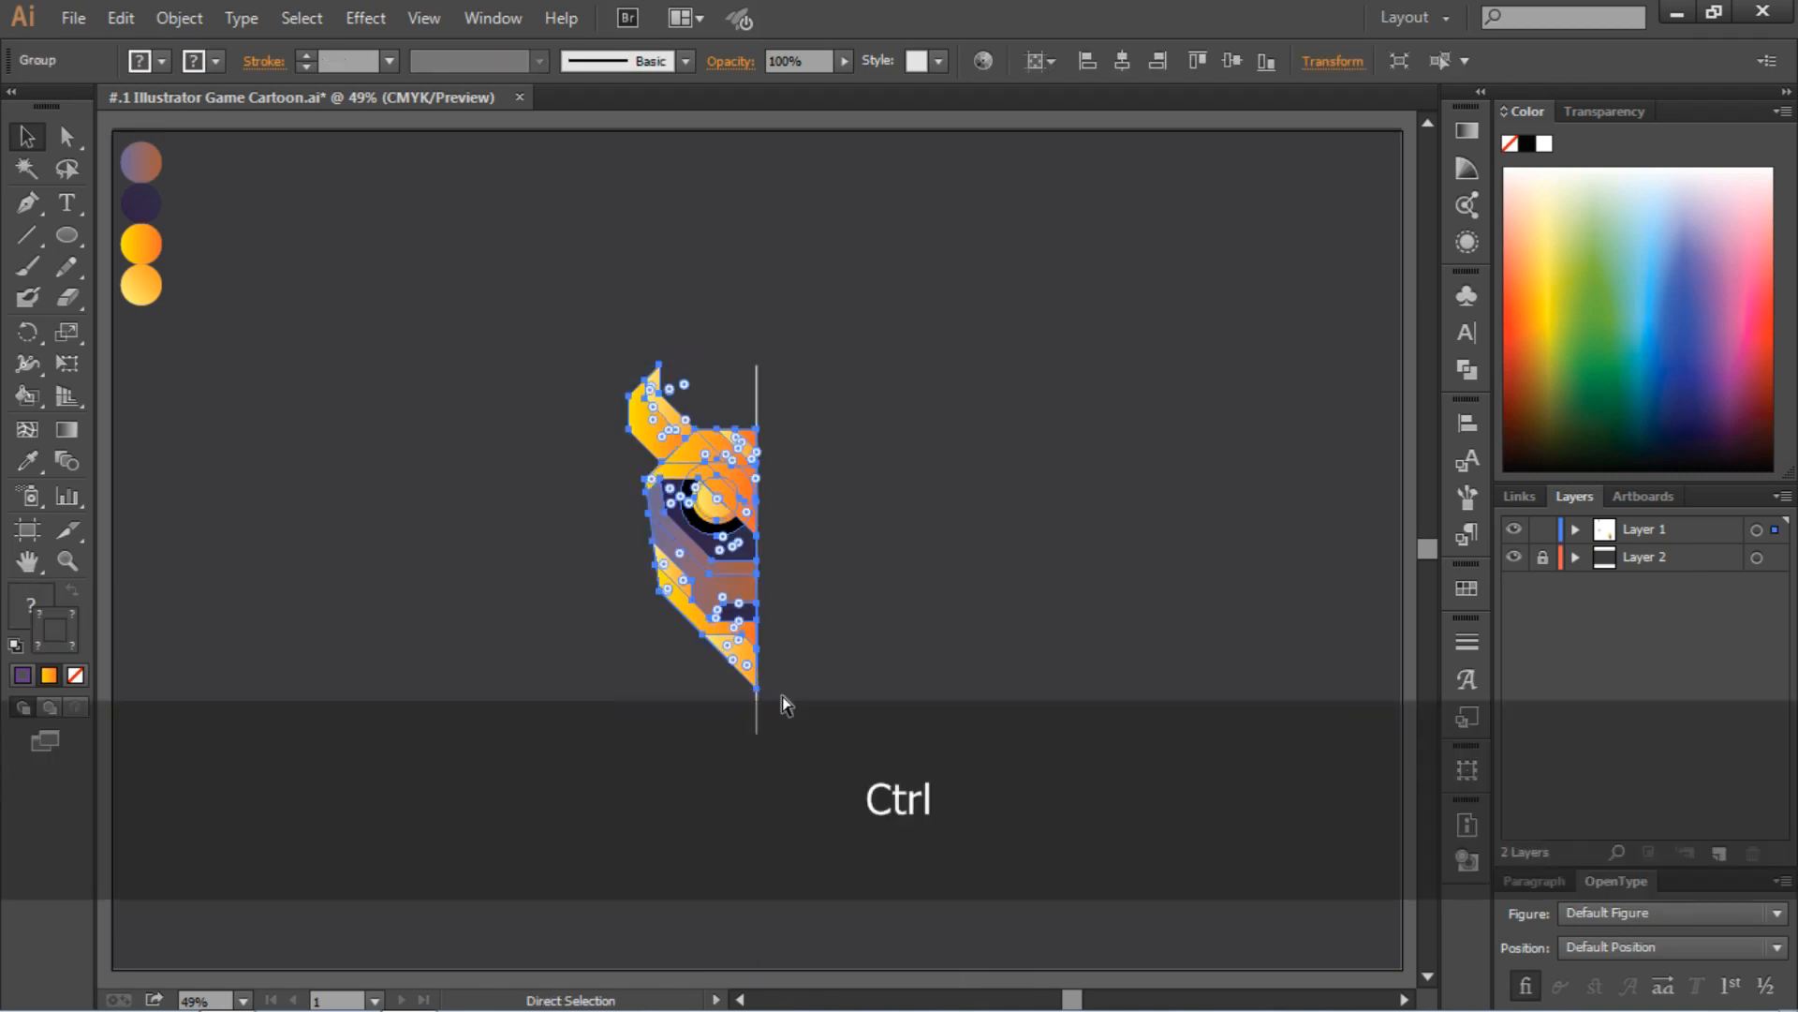
# Paste a copy of the grouped half-head, reflect it across the vertical axis, and move it to the right of the center line
pyautogui.hotkey('ctrl', 'v')
pyautogui.rightClick(773, 558)
pyautogui.moveTo(850, 749)
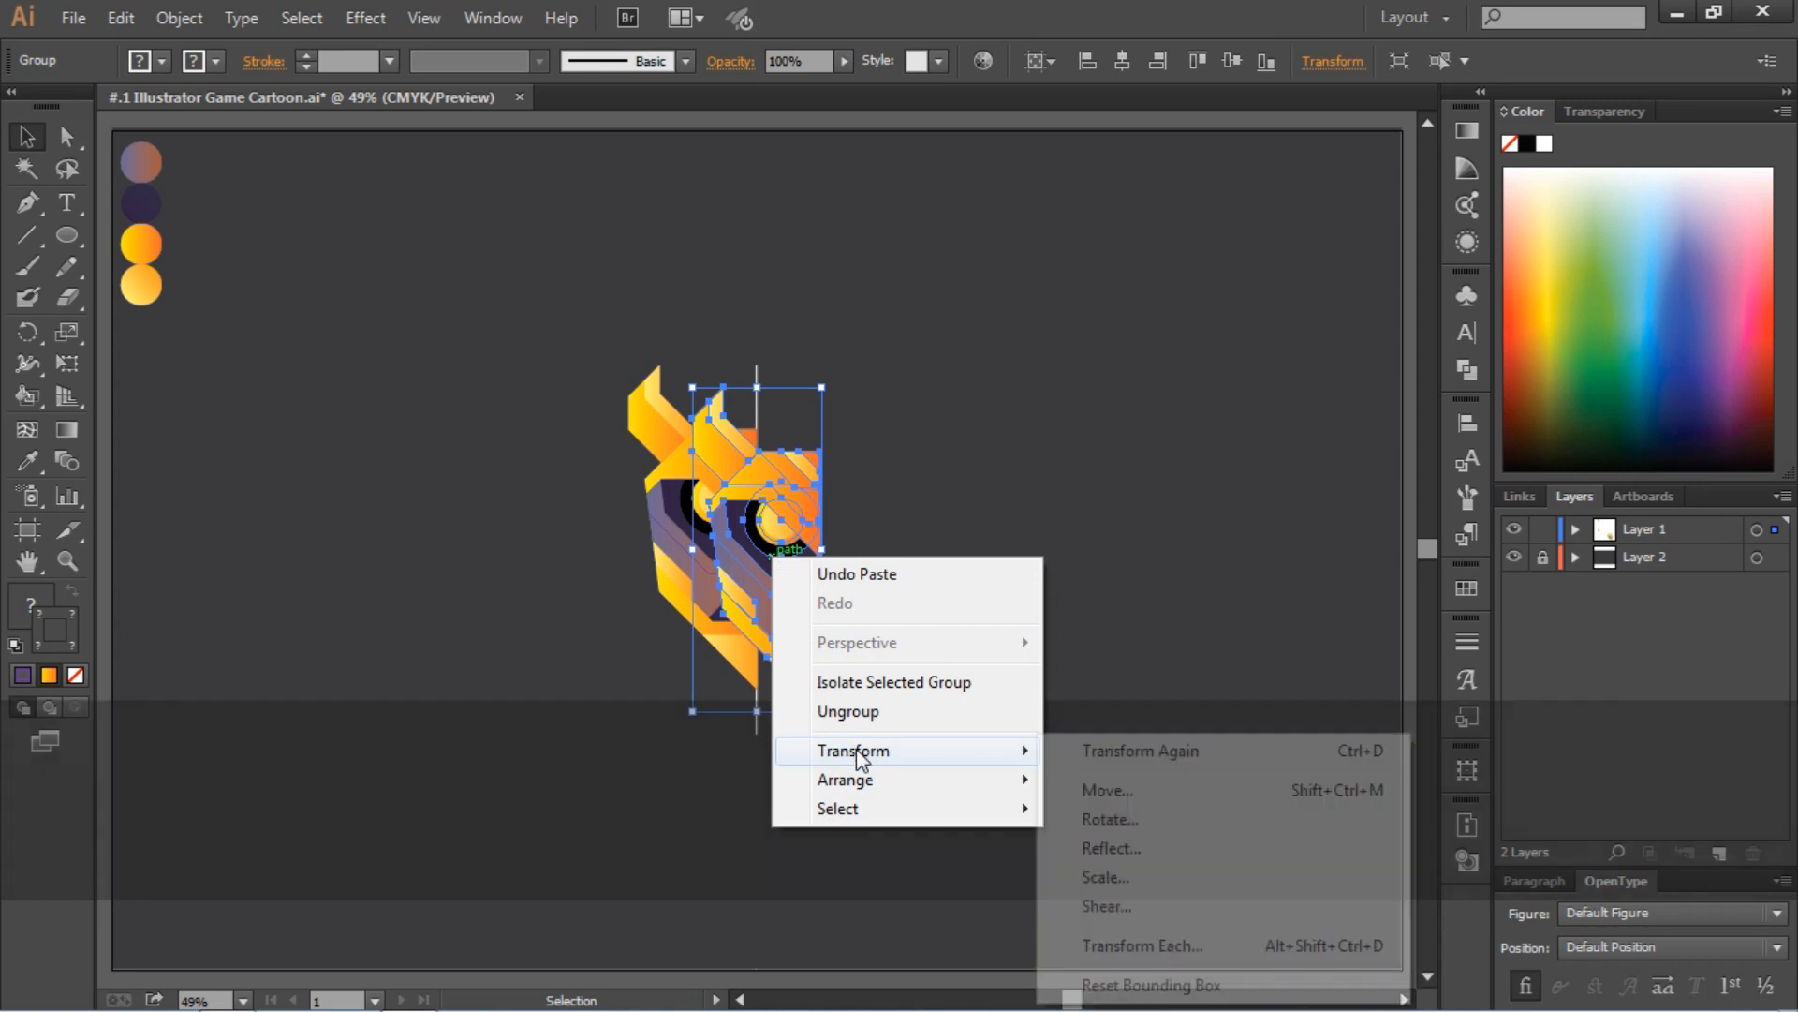
pyautogui.click(1124, 848)
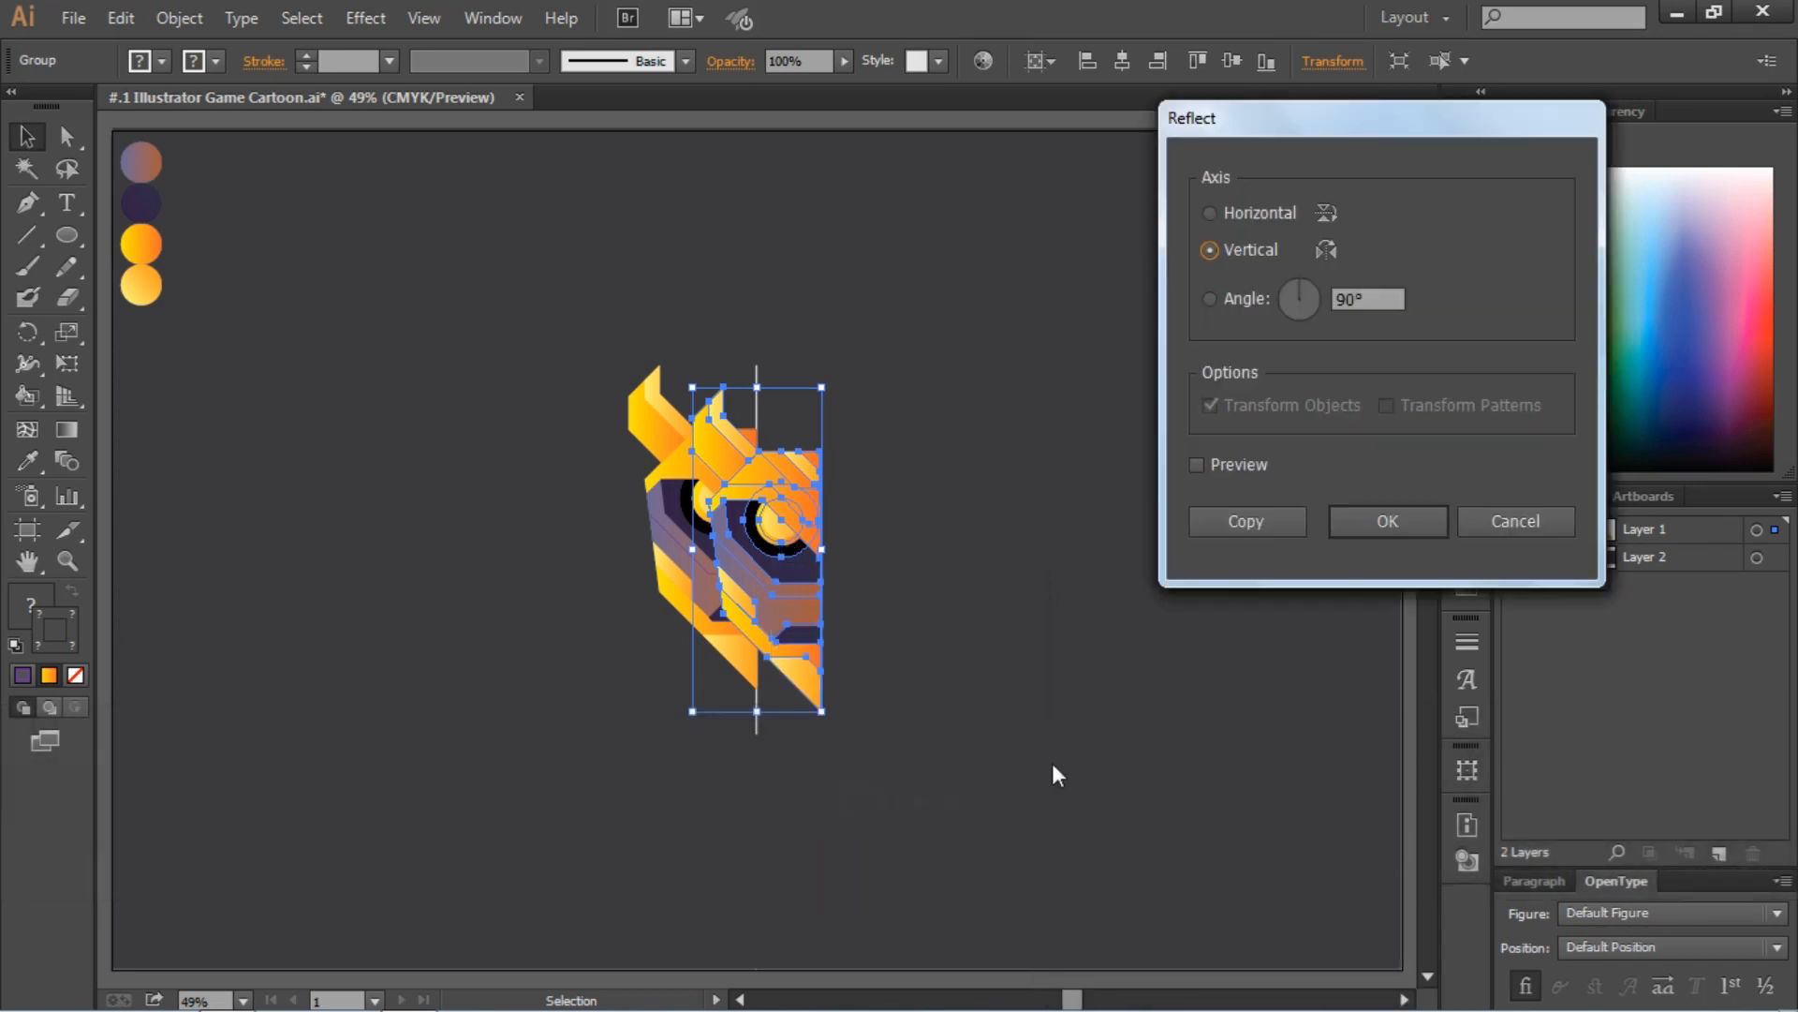
pyautogui.click(1387, 521)
pyautogui.click(1057, 585)
pyautogui.moveTo(770, 576); pyautogui.dragTo(832, 556)
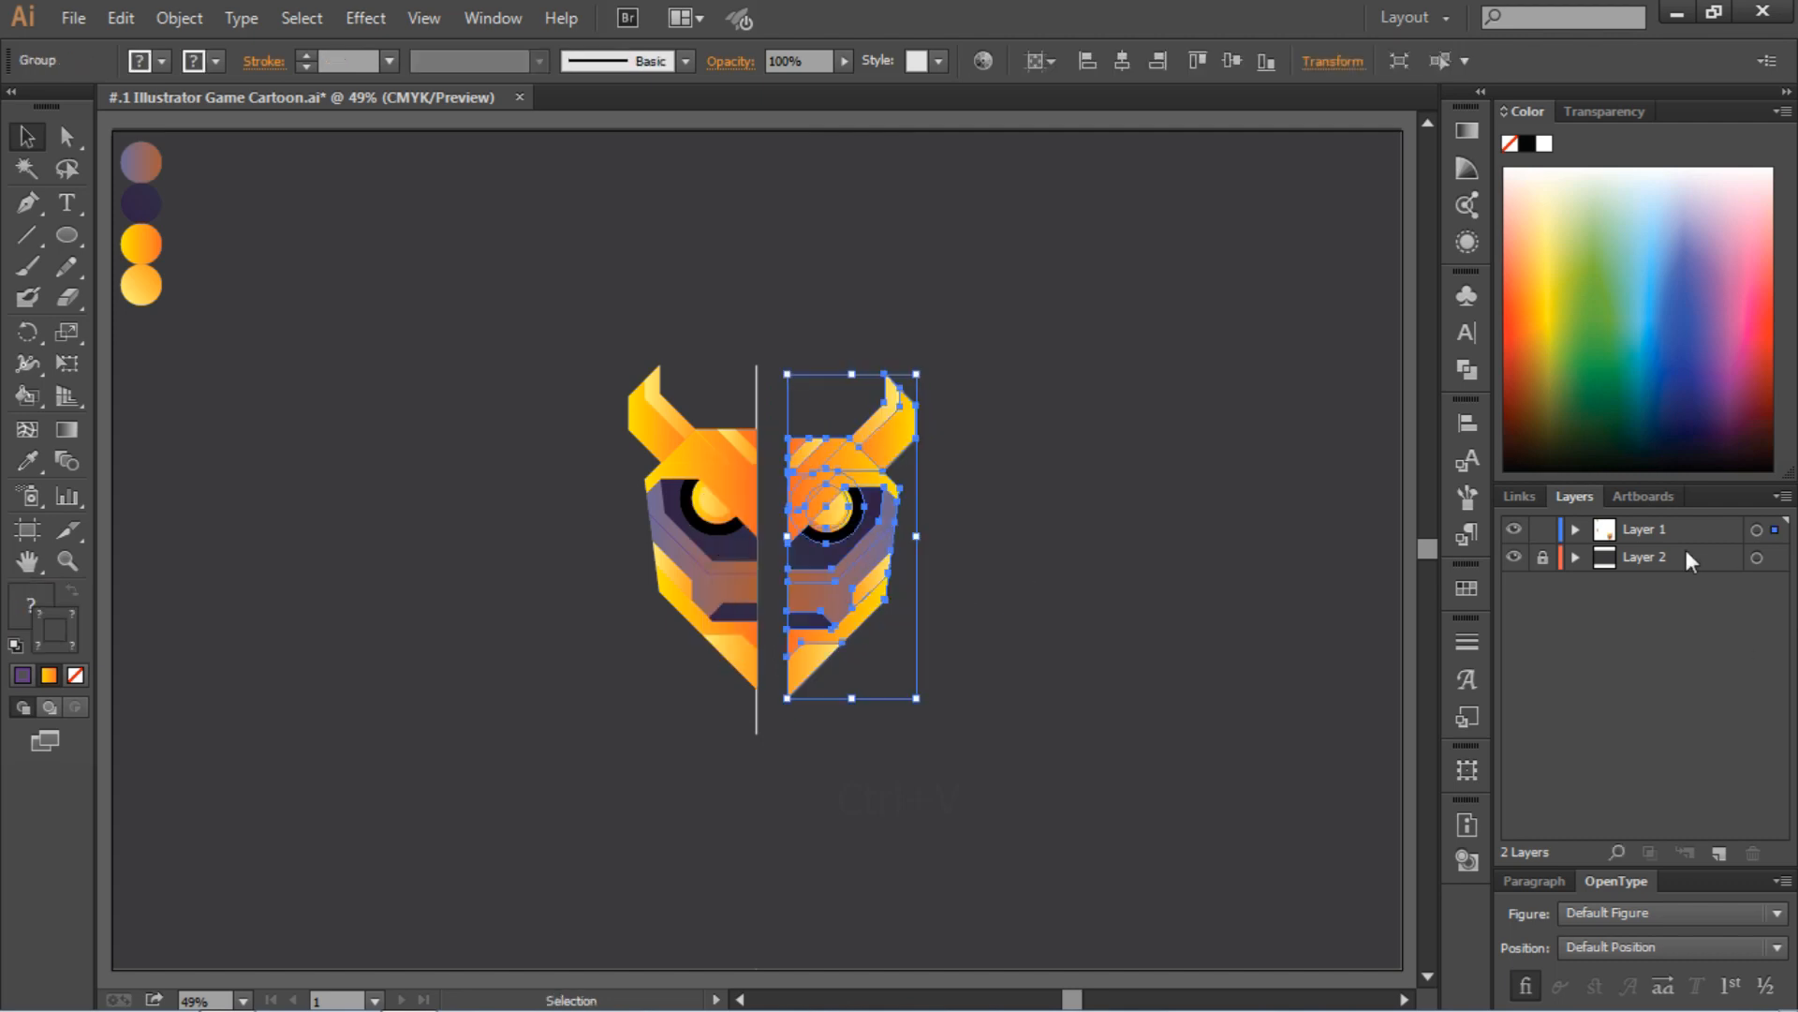
# Hide the white vertical center line path in Layer 1 and deselect the mirrored half
pyautogui.click(1576, 530)
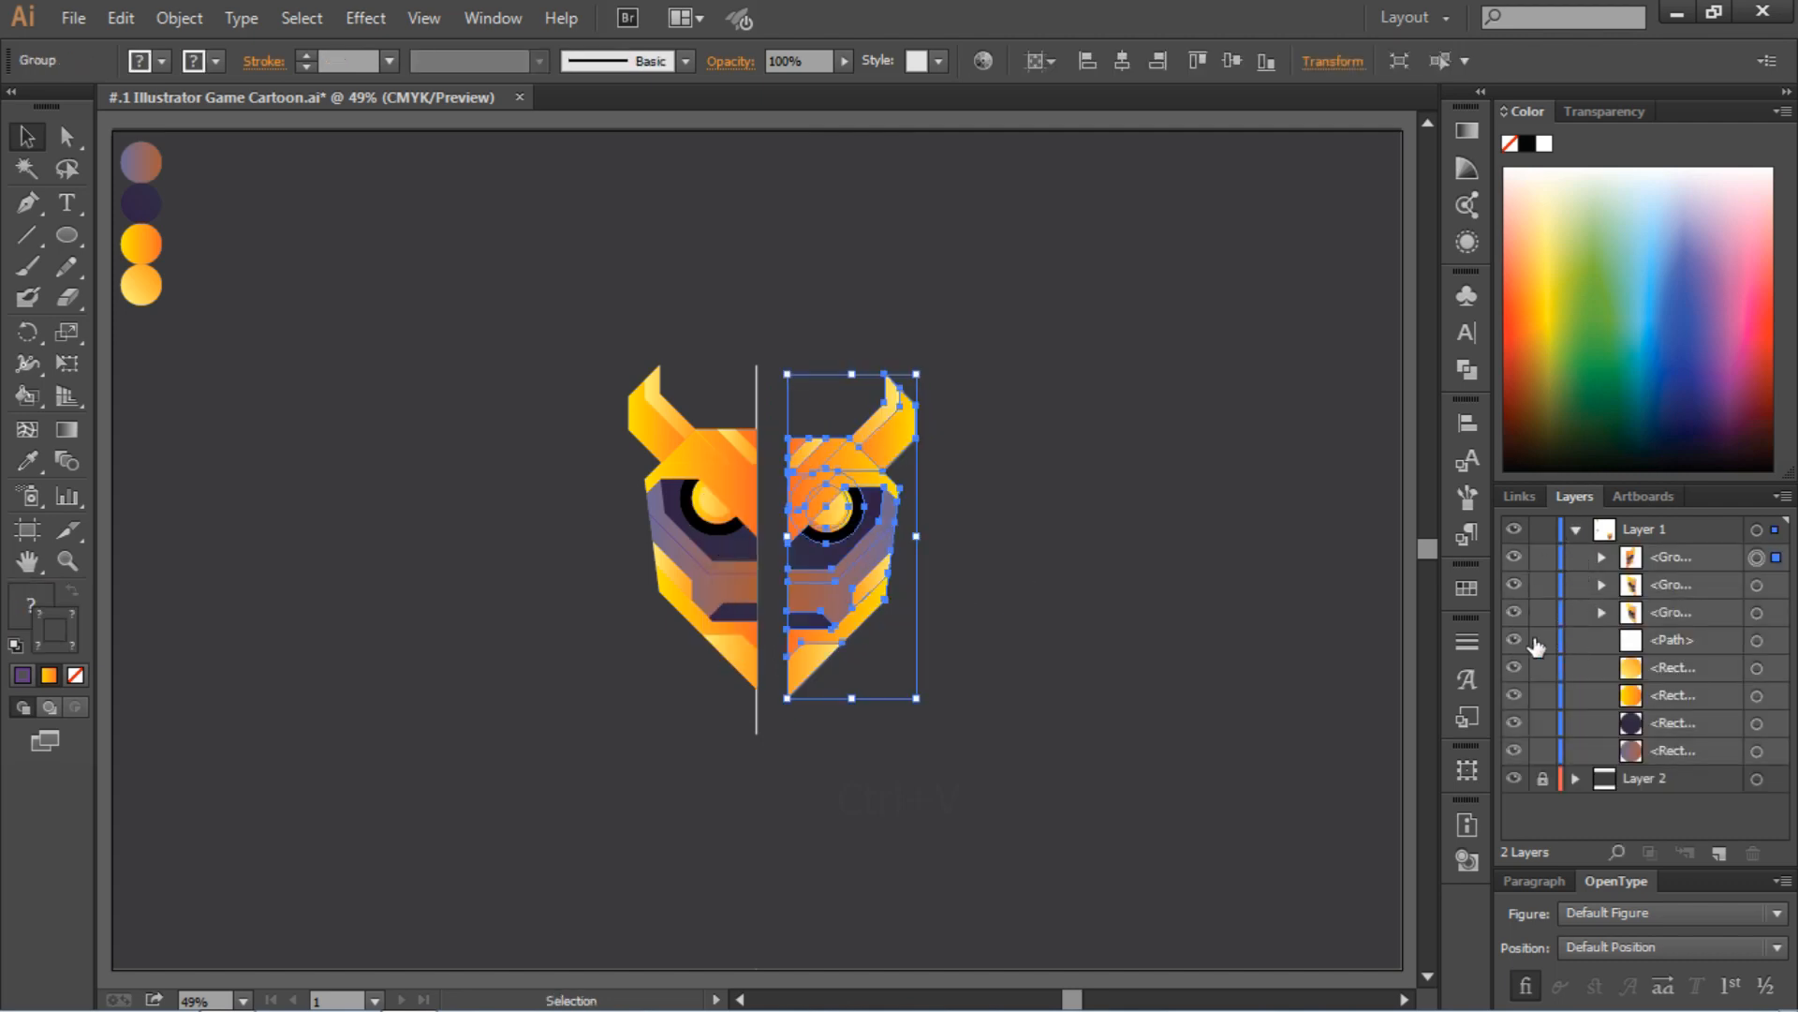
pyautogui.click(1575, 530)
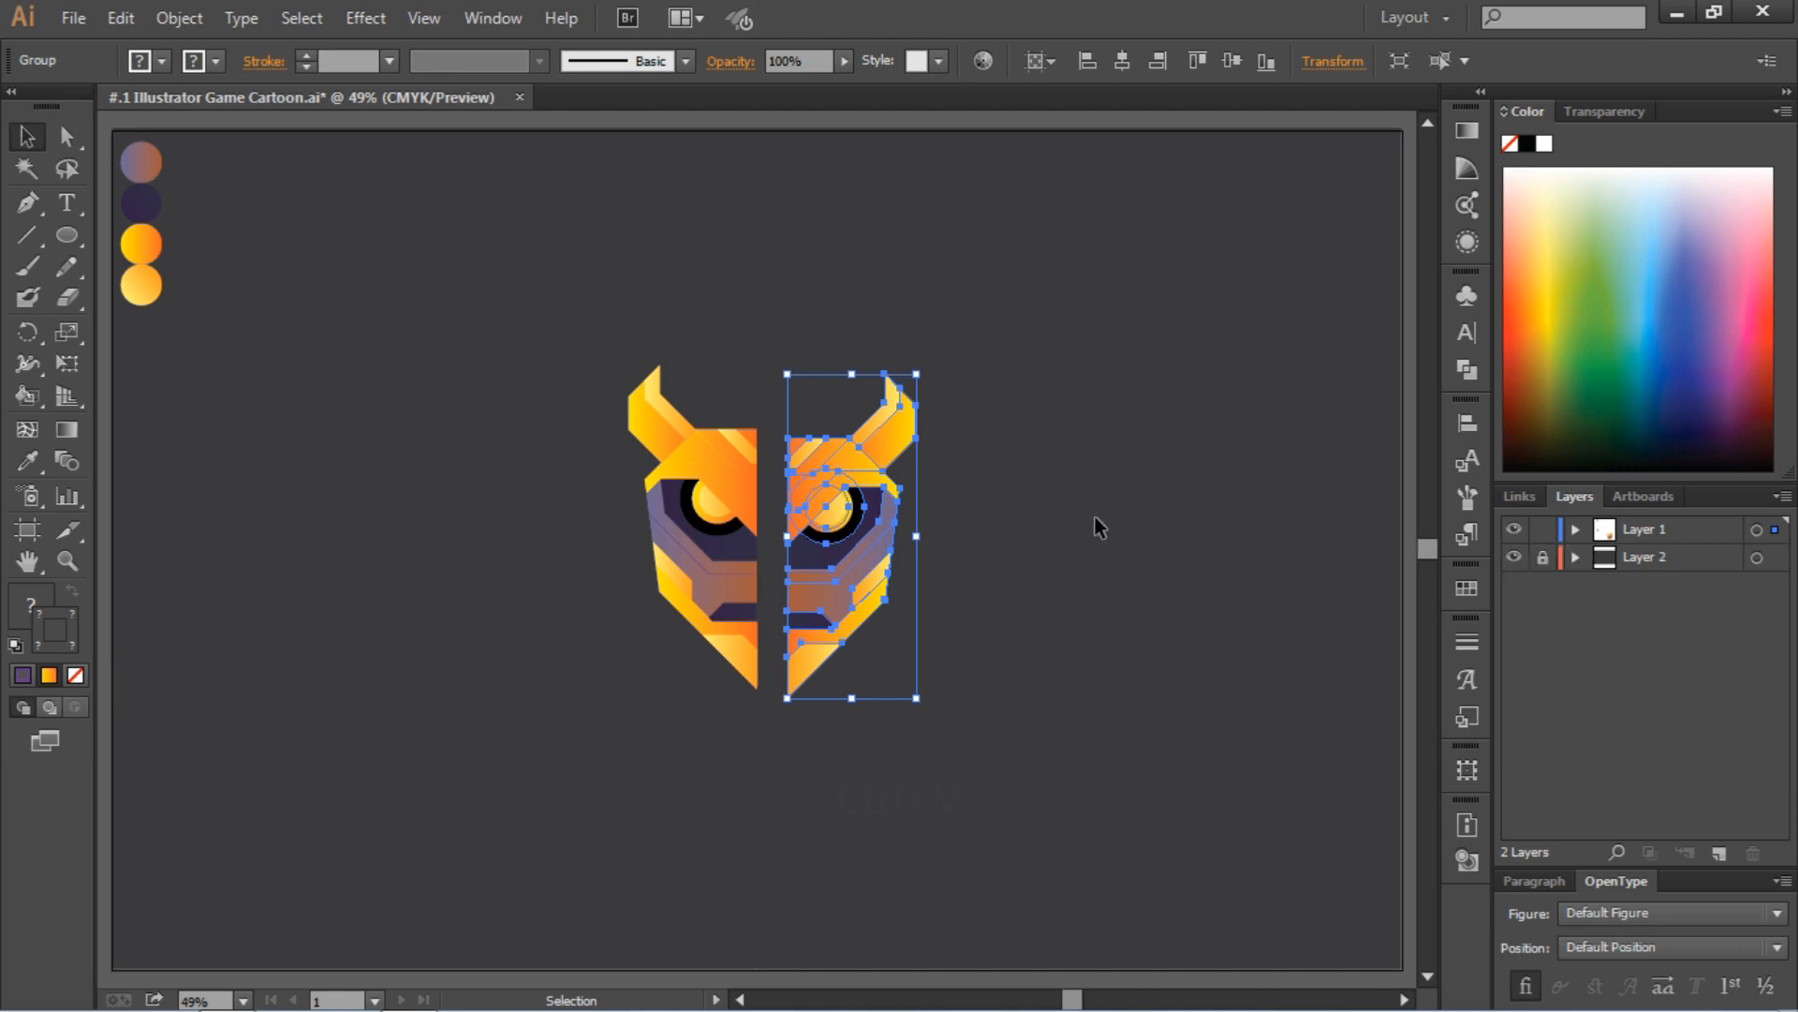
pyautogui.click(1023, 507)
# Move the mirrored half against the left half's center edge and align both halves by their vertical centers
pyautogui.moveTo(801, 474); pyautogui.dragTo(781, 470)
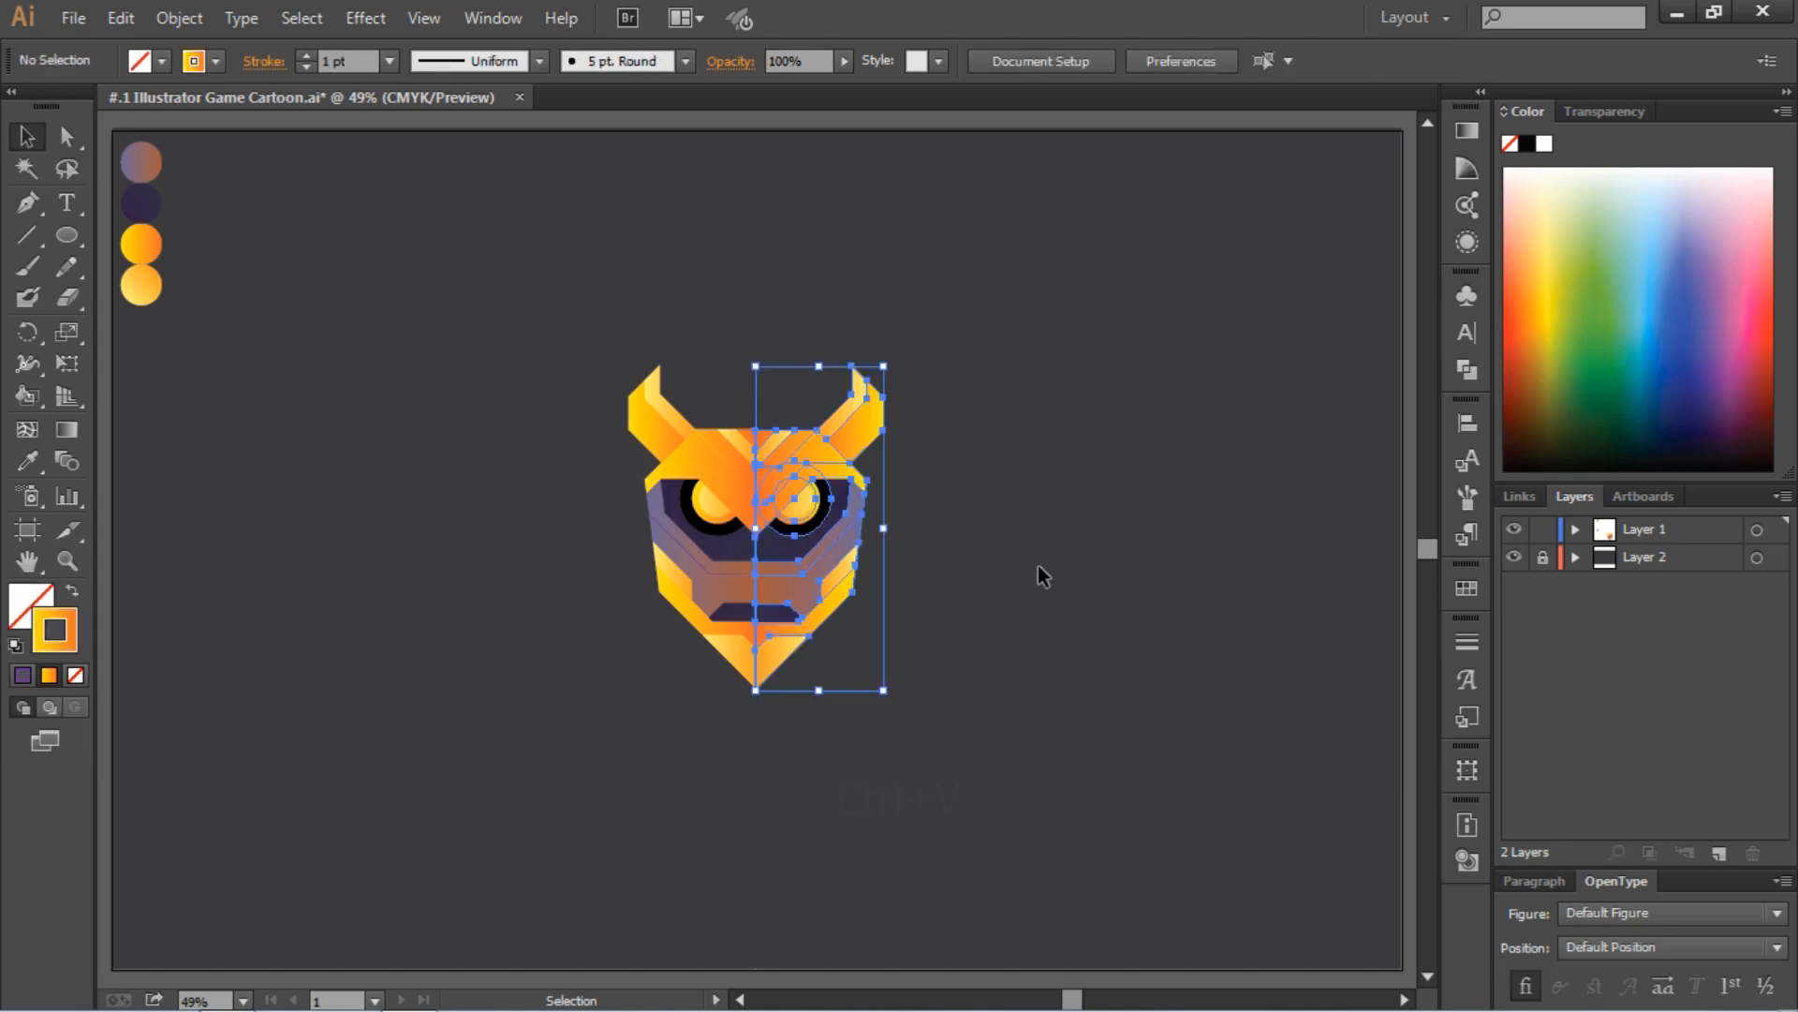
pyautogui.click(1038, 565)
pyautogui.hotkey('ctrl', '=')
pyautogui.hotkey('ctrl', '=')
pyautogui.hotkey('ctrl', '=')
pyautogui.hotkey('ctrl', '=')
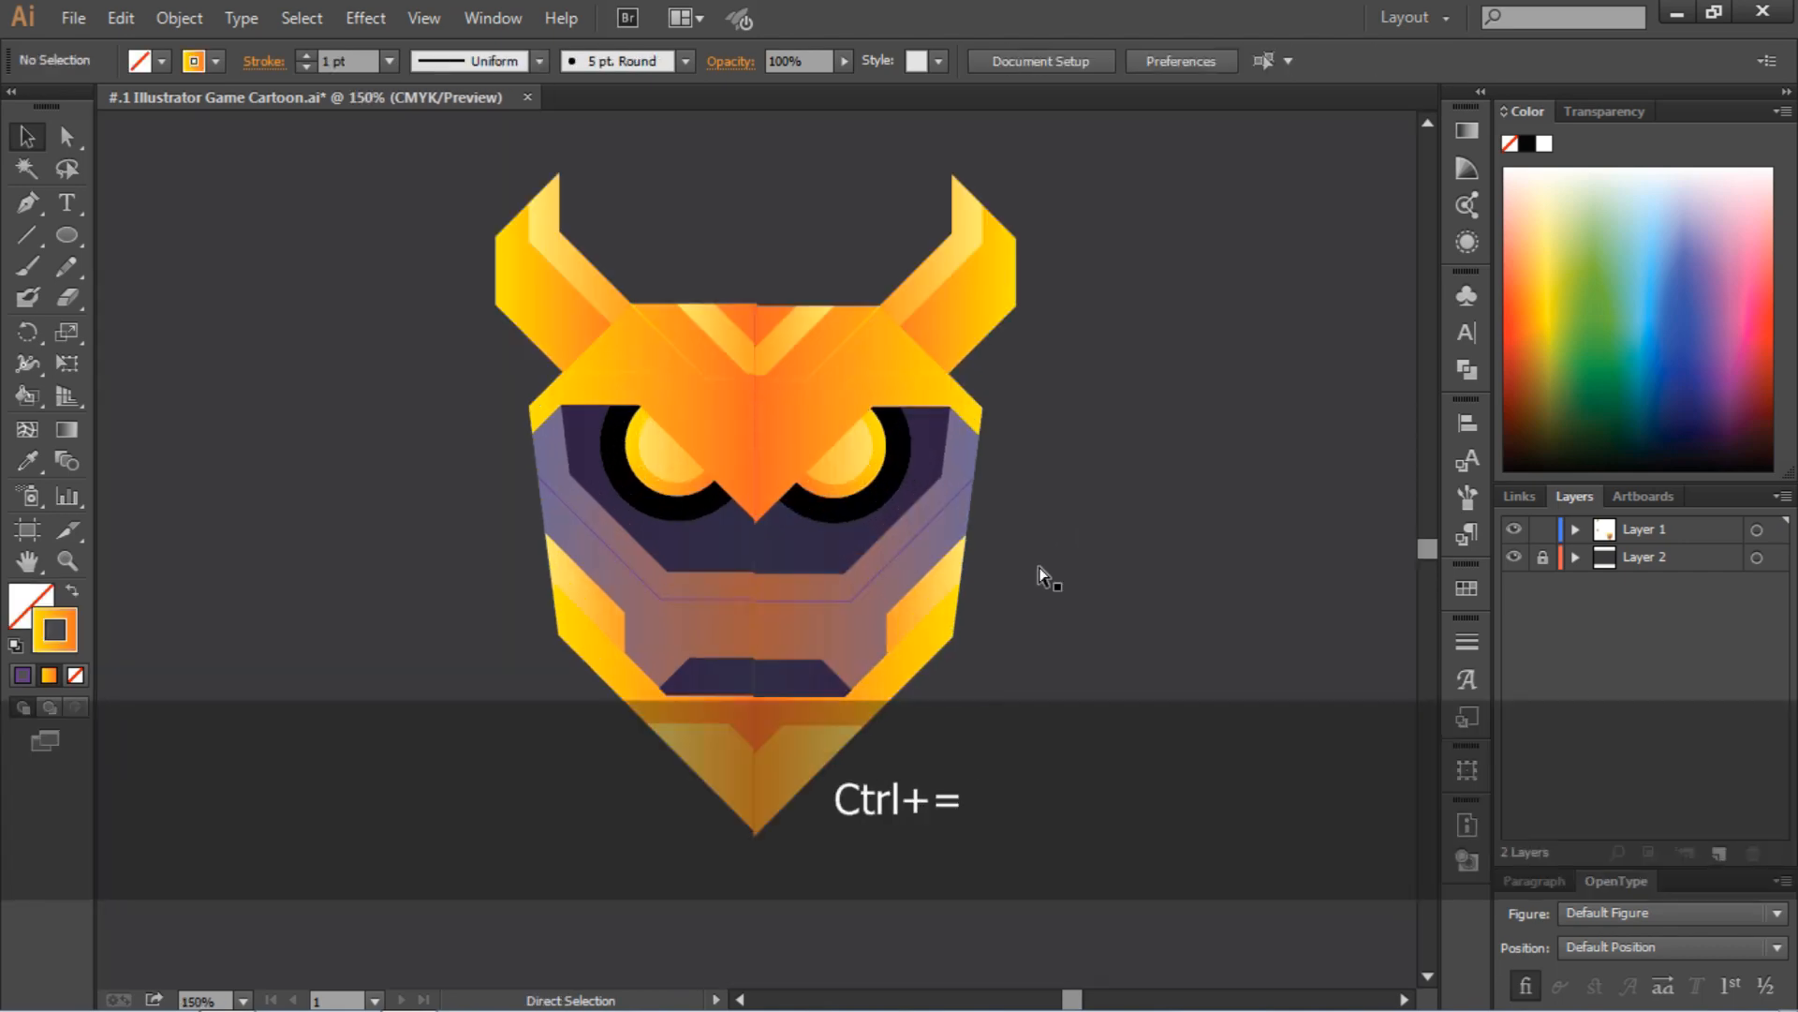
pyautogui.scroll(5, 993, 551)
pyautogui.moveTo(681, 313); pyautogui.dragTo(719, 356)
pyautogui.click(922, 463)
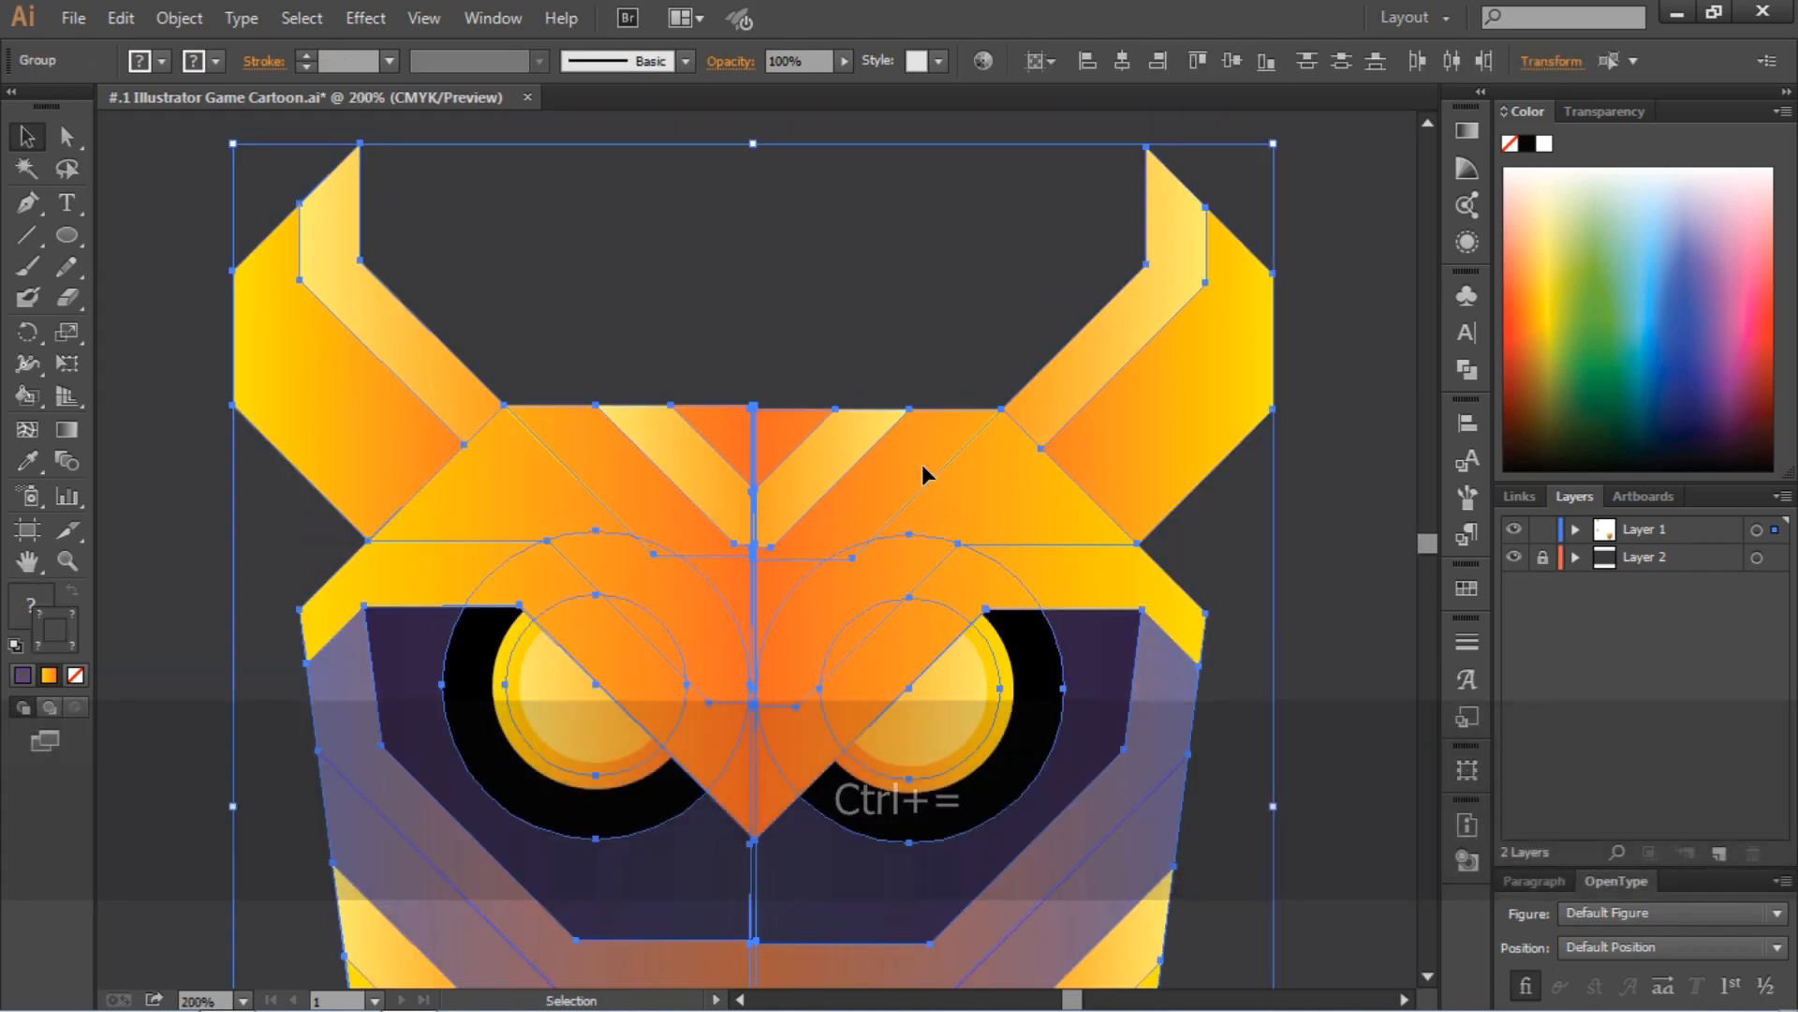
pyautogui.click(1232, 61)
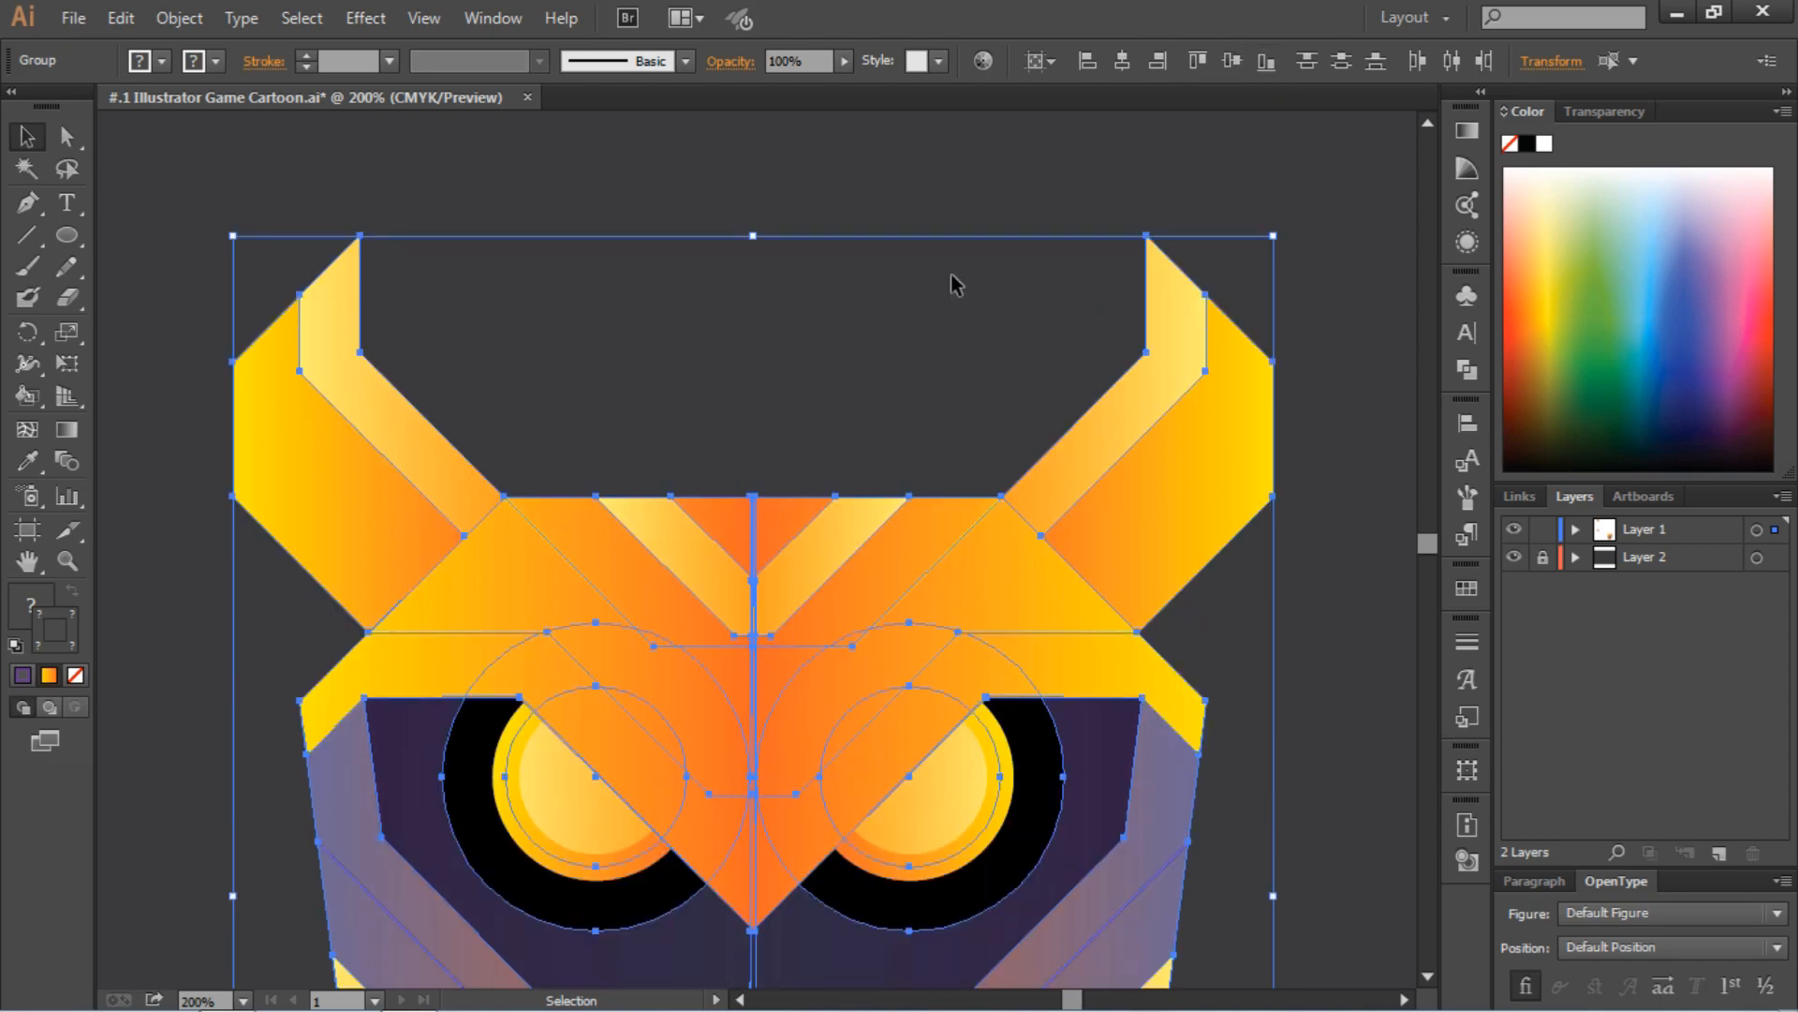
pyautogui.click(952, 274)
# Select both head halves, group them into one object, and deselect it
pyautogui.hotkey('ctrl', '0')
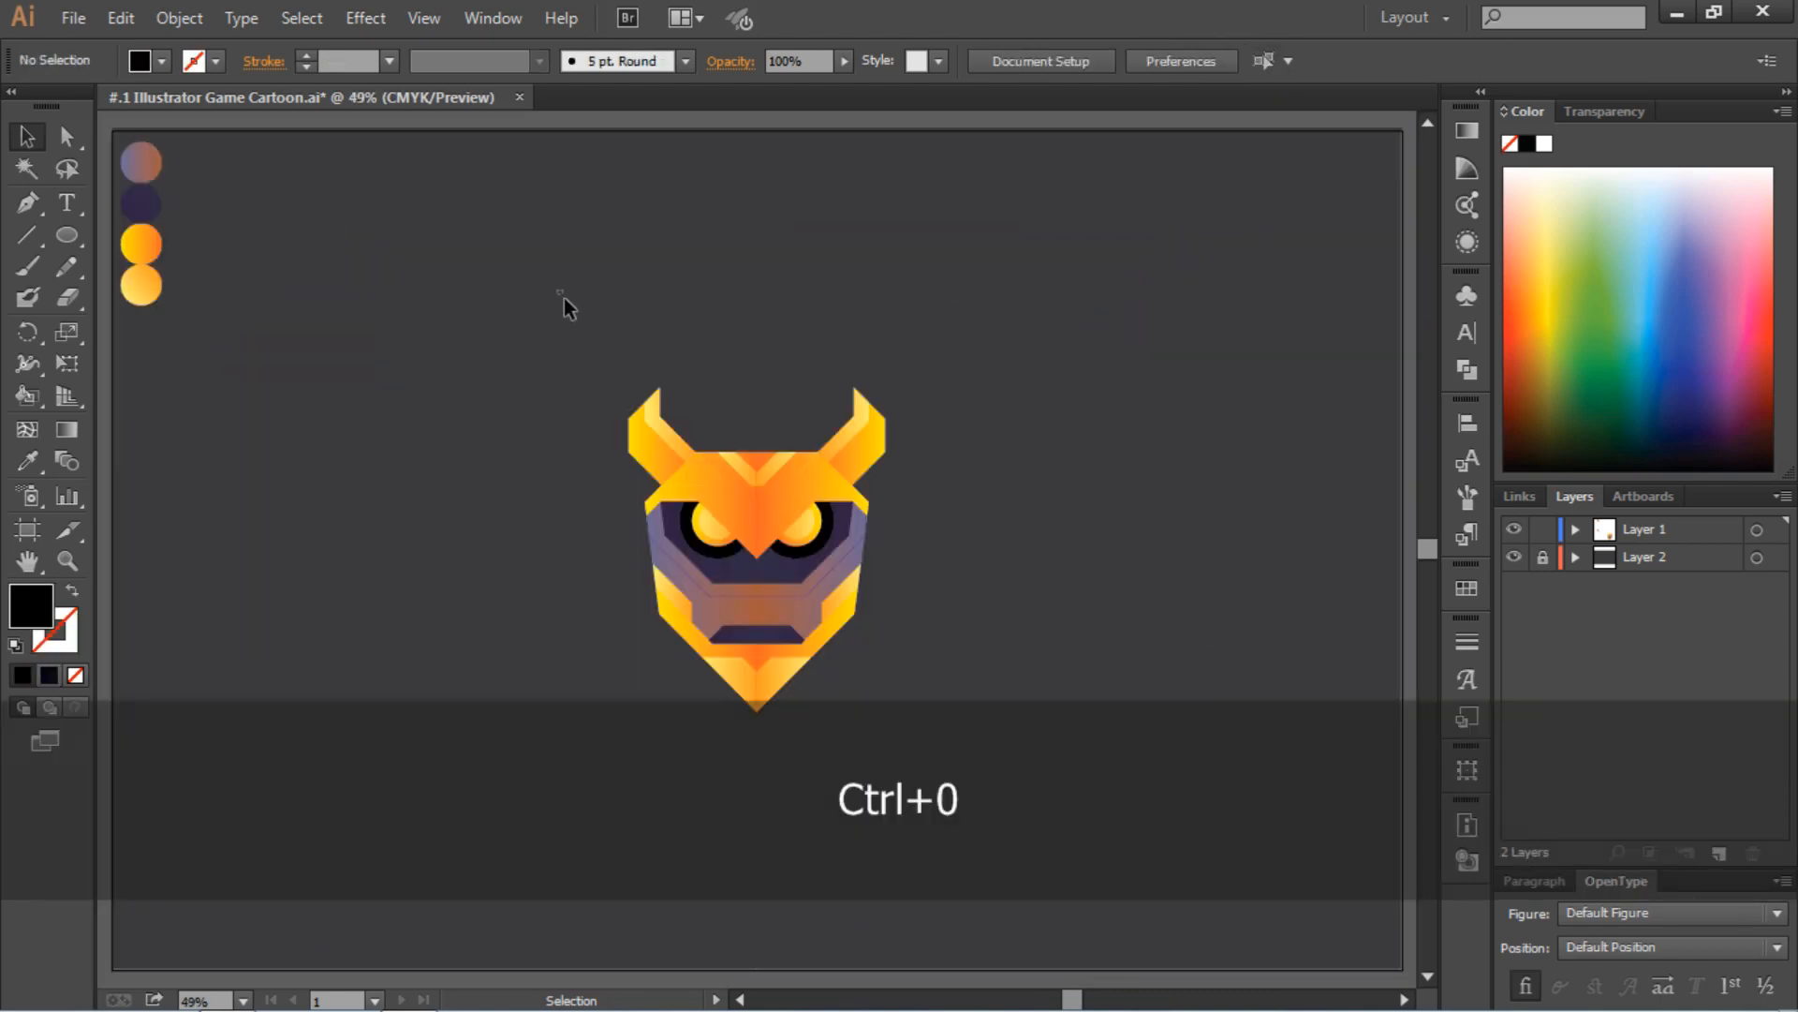
pyautogui.moveTo(567, 307); pyautogui.dragTo(955, 783)
pyautogui.rightClick(802, 652)
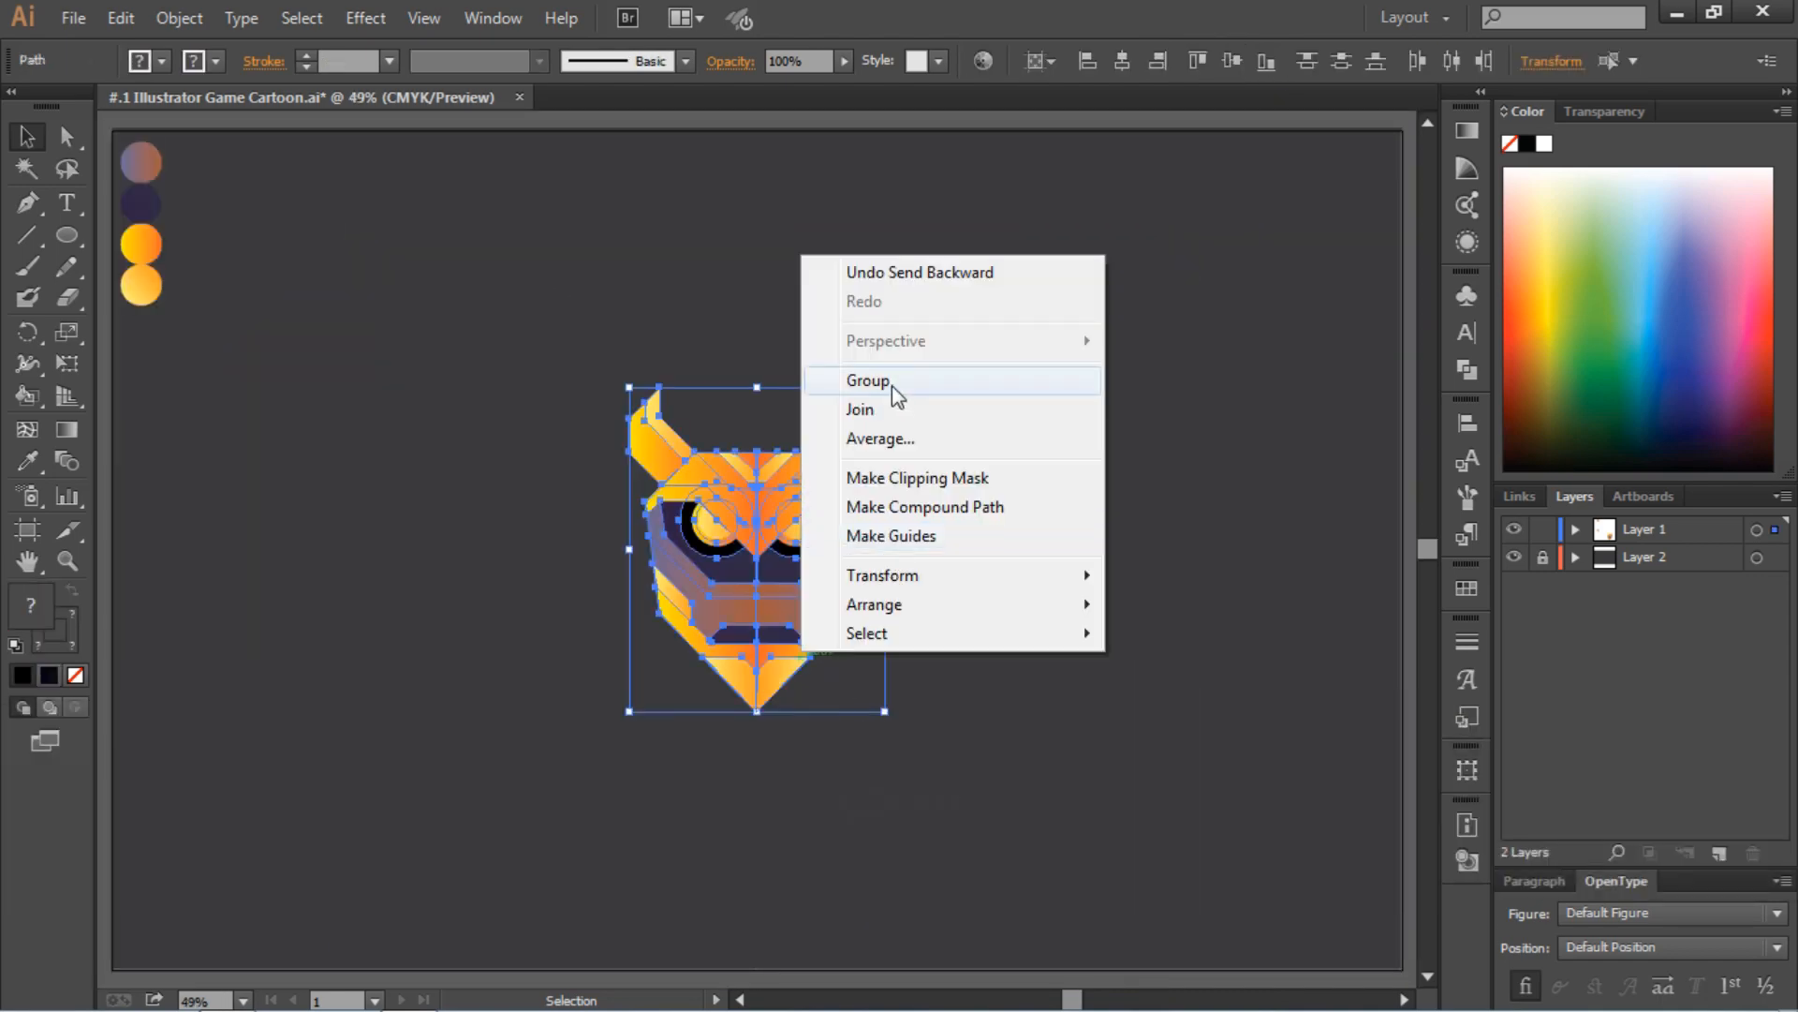
pyautogui.click(869, 380)
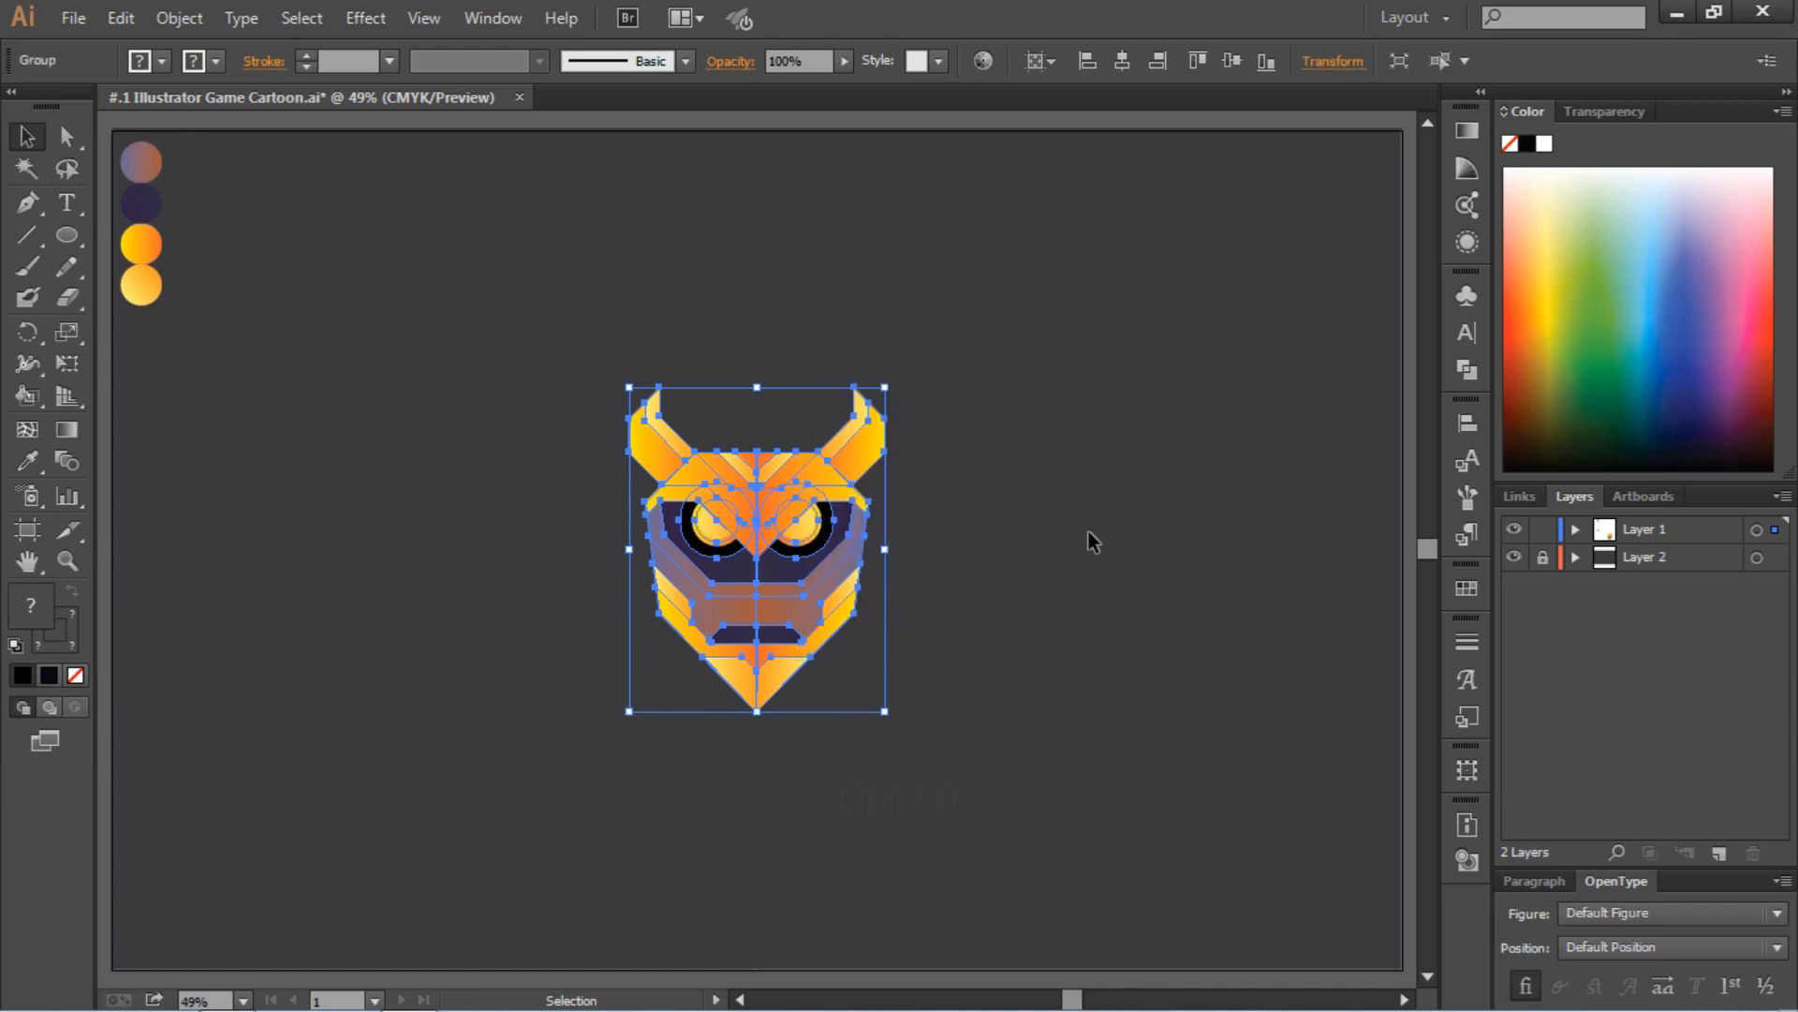
pyautogui.click(1087, 539)
# Try moving the grouped head up and to the left, undo the move, and deselect the head
pyautogui.scroll(-1, 1034, 541)
pyautogui.moveTo(779, 552); pyautogui.dragTo(661, 408)
pyautogui.click(940, 587)
pyautogui.hotkey('ctrl', 'z')
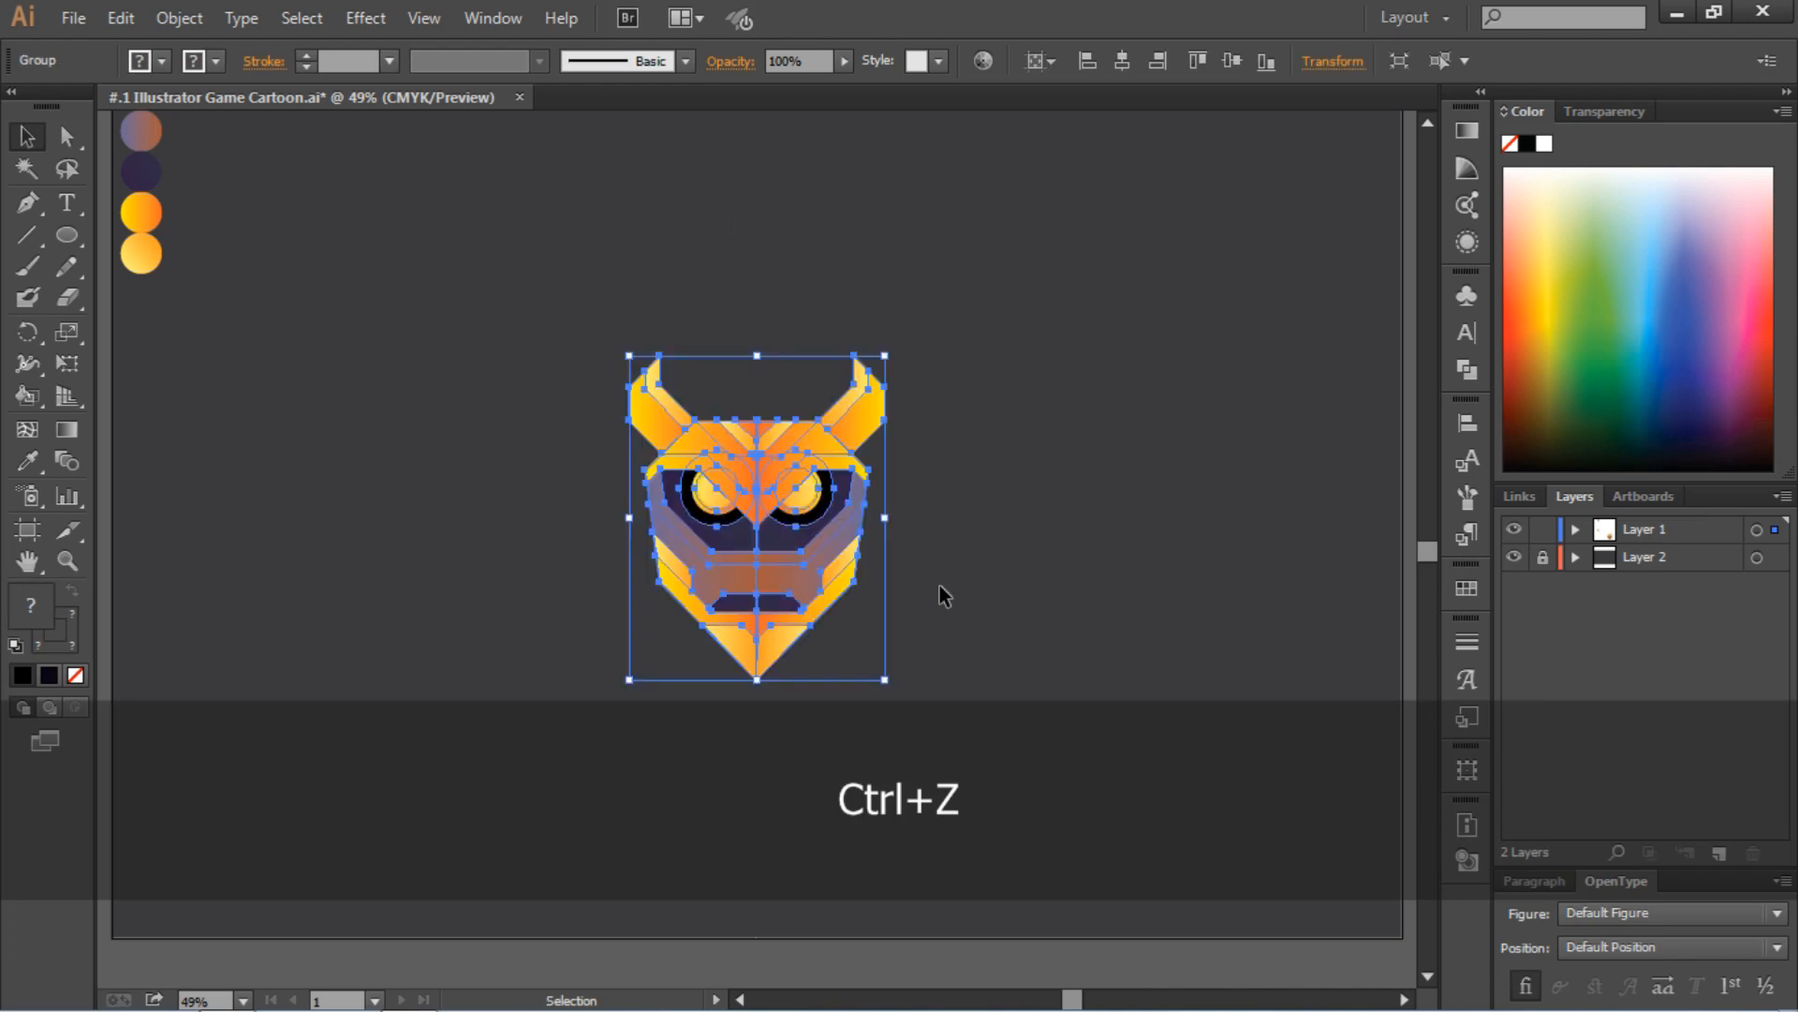
pyautogui.click(991, 596)
# Examine the center seam between the two head halves at the mouth and chin
pyautogui.hotkey('ctrl', '=')
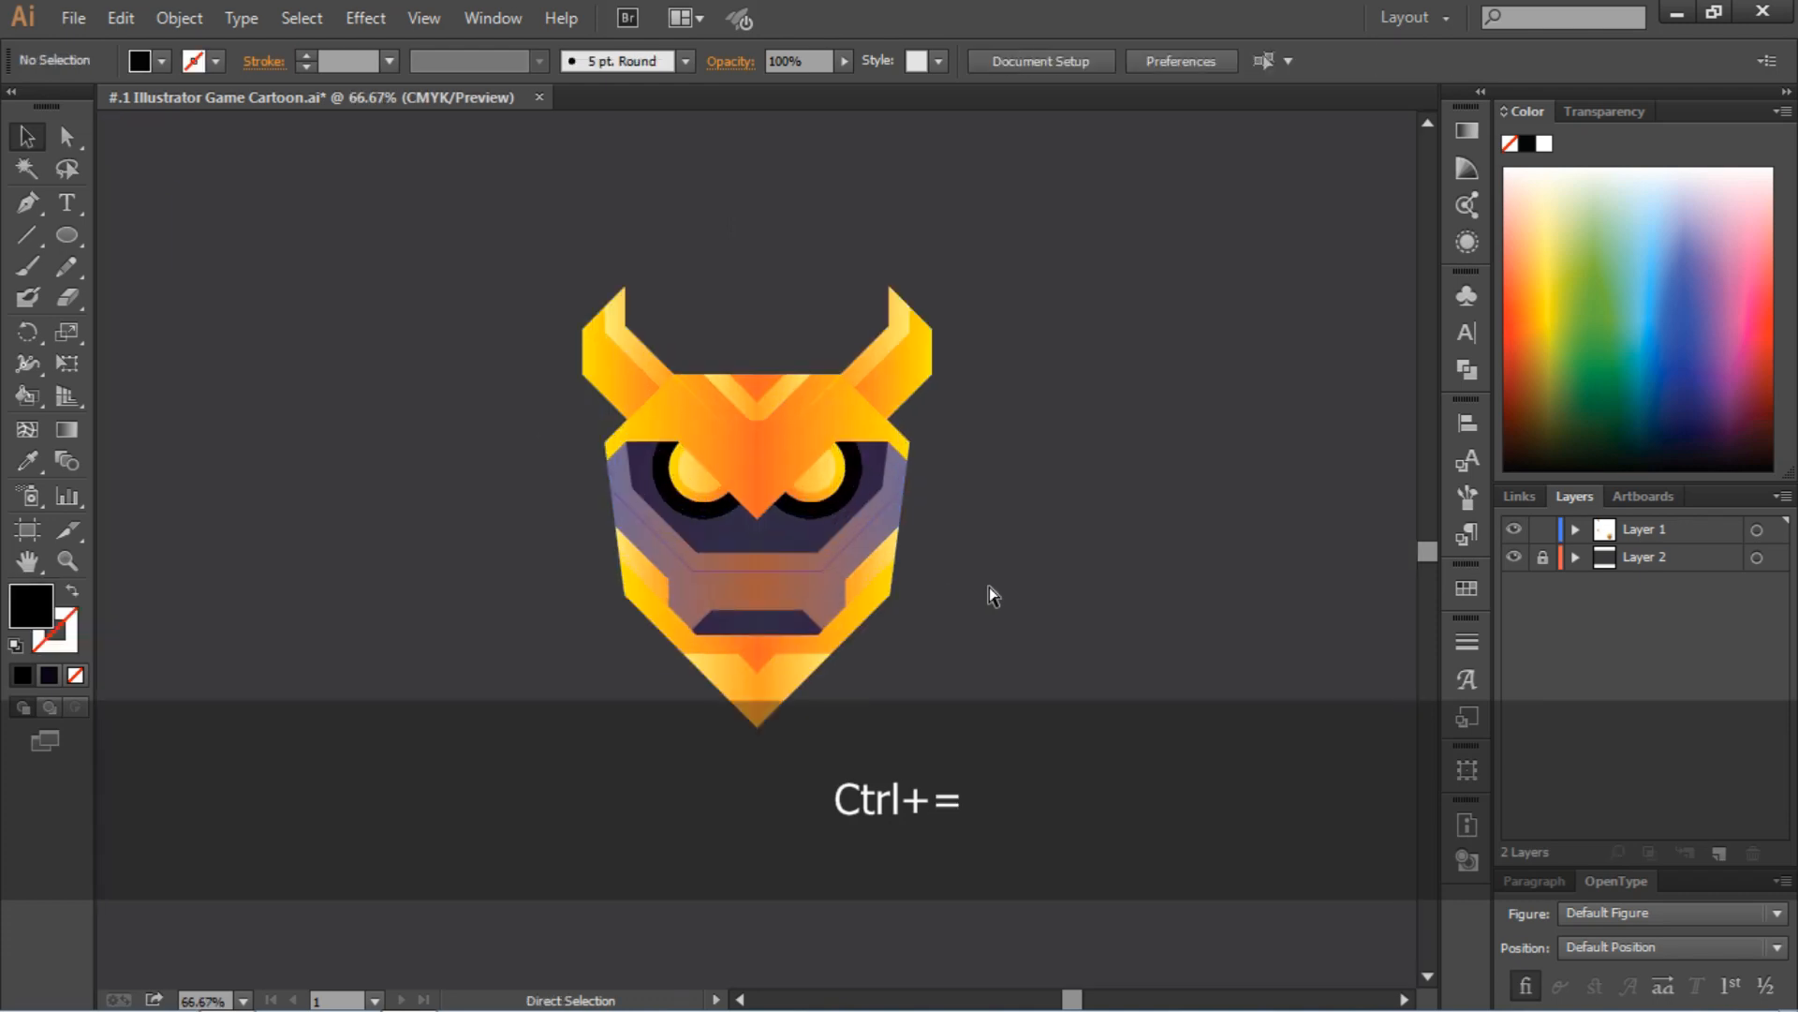
pyautogui.hotkey('ctrl', '=')
pyautogui.hotkey('ctrl', '=')
pyautogui.hotkey('ctrl', '=')
pyautogui.scroll(-2, 1177, 747)
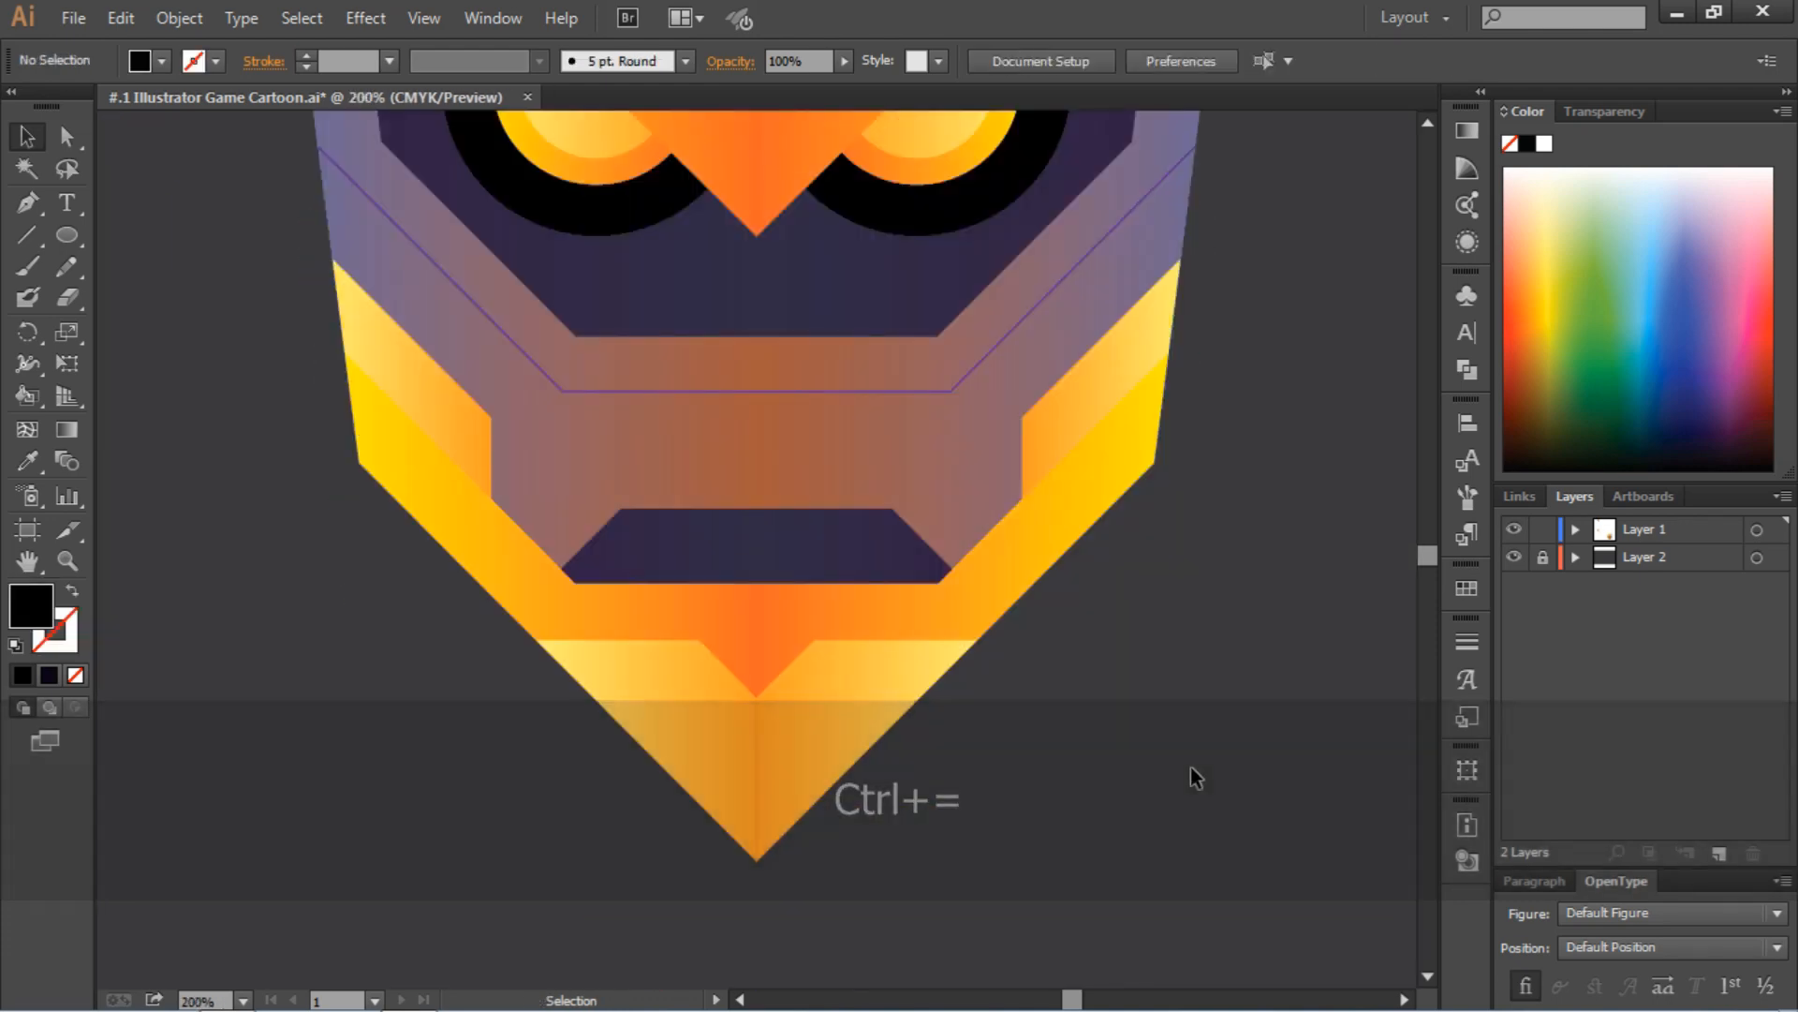
pyautogui.scroll(-2, 1189, 775)
pyautogui.hotkey('ctrl', '=')
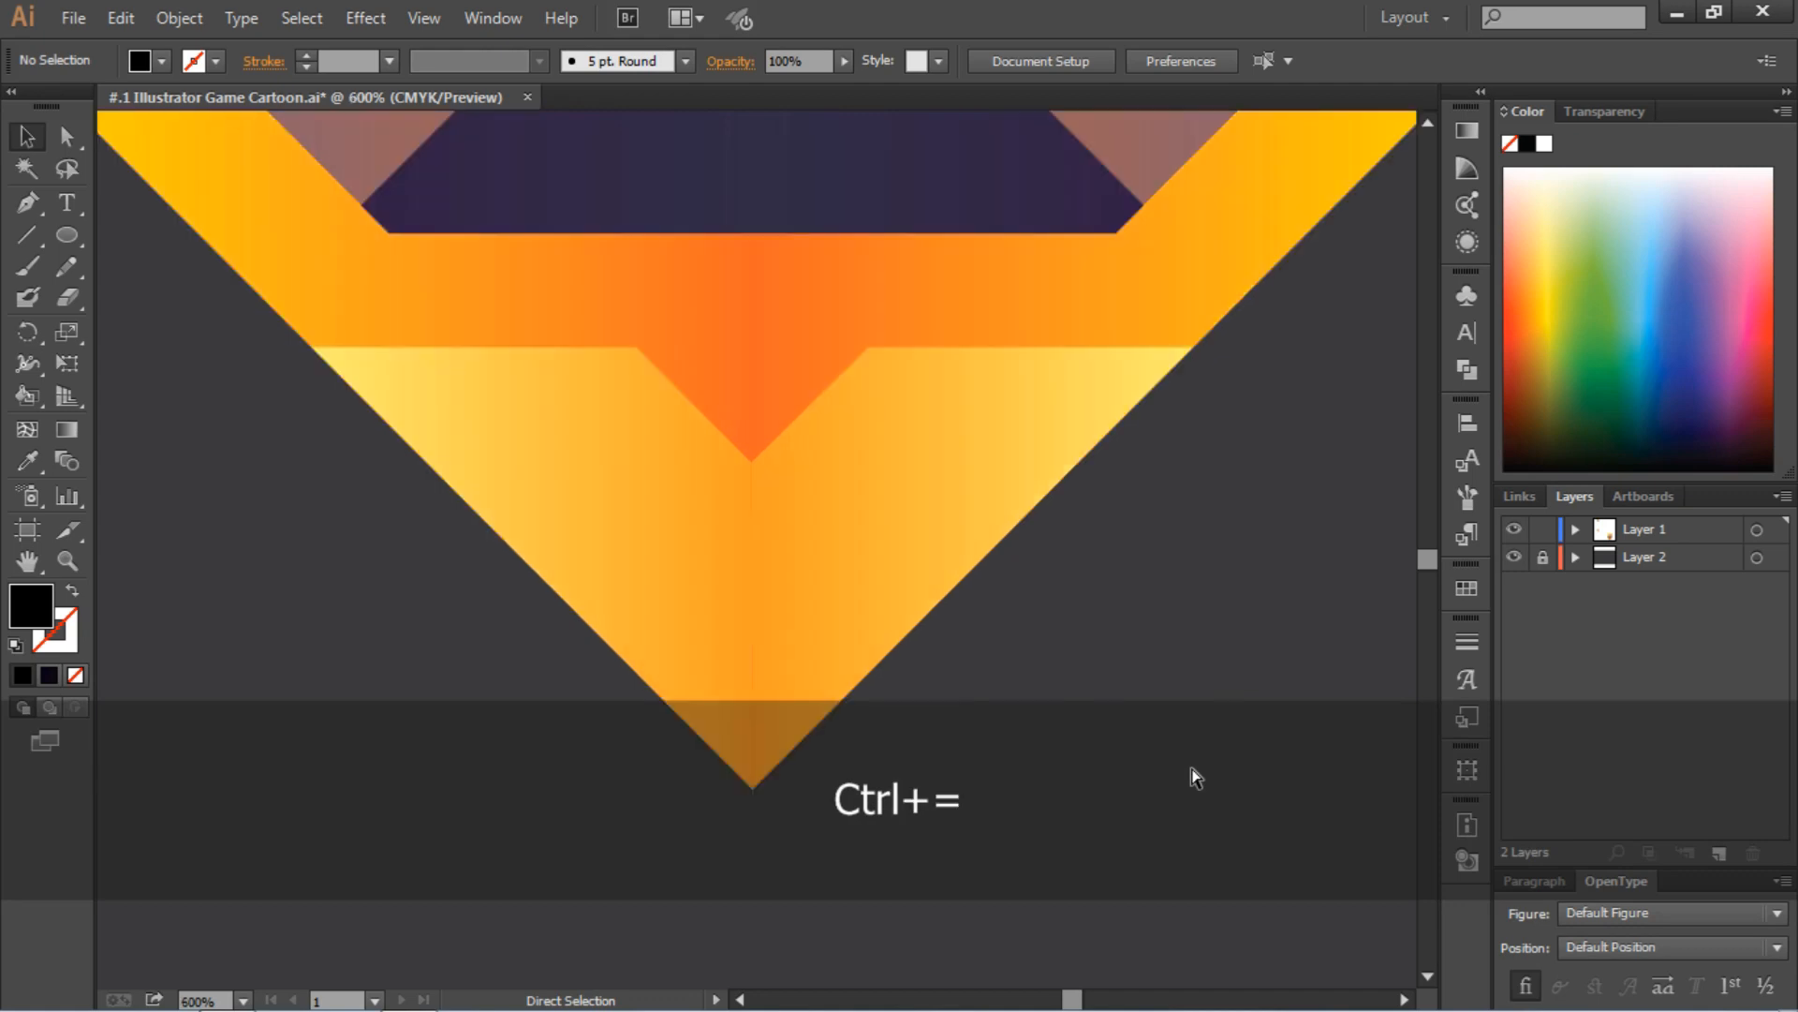
pyautogui.hotkey('ctrl', '=')
pyautogui.hotkey('ctrl', '=')
pyautogui.hotkey('ctrl', '=')
pyautogui.hotkey('ctrl', '=')
pyautogui.hotkey('ctrl', '-')
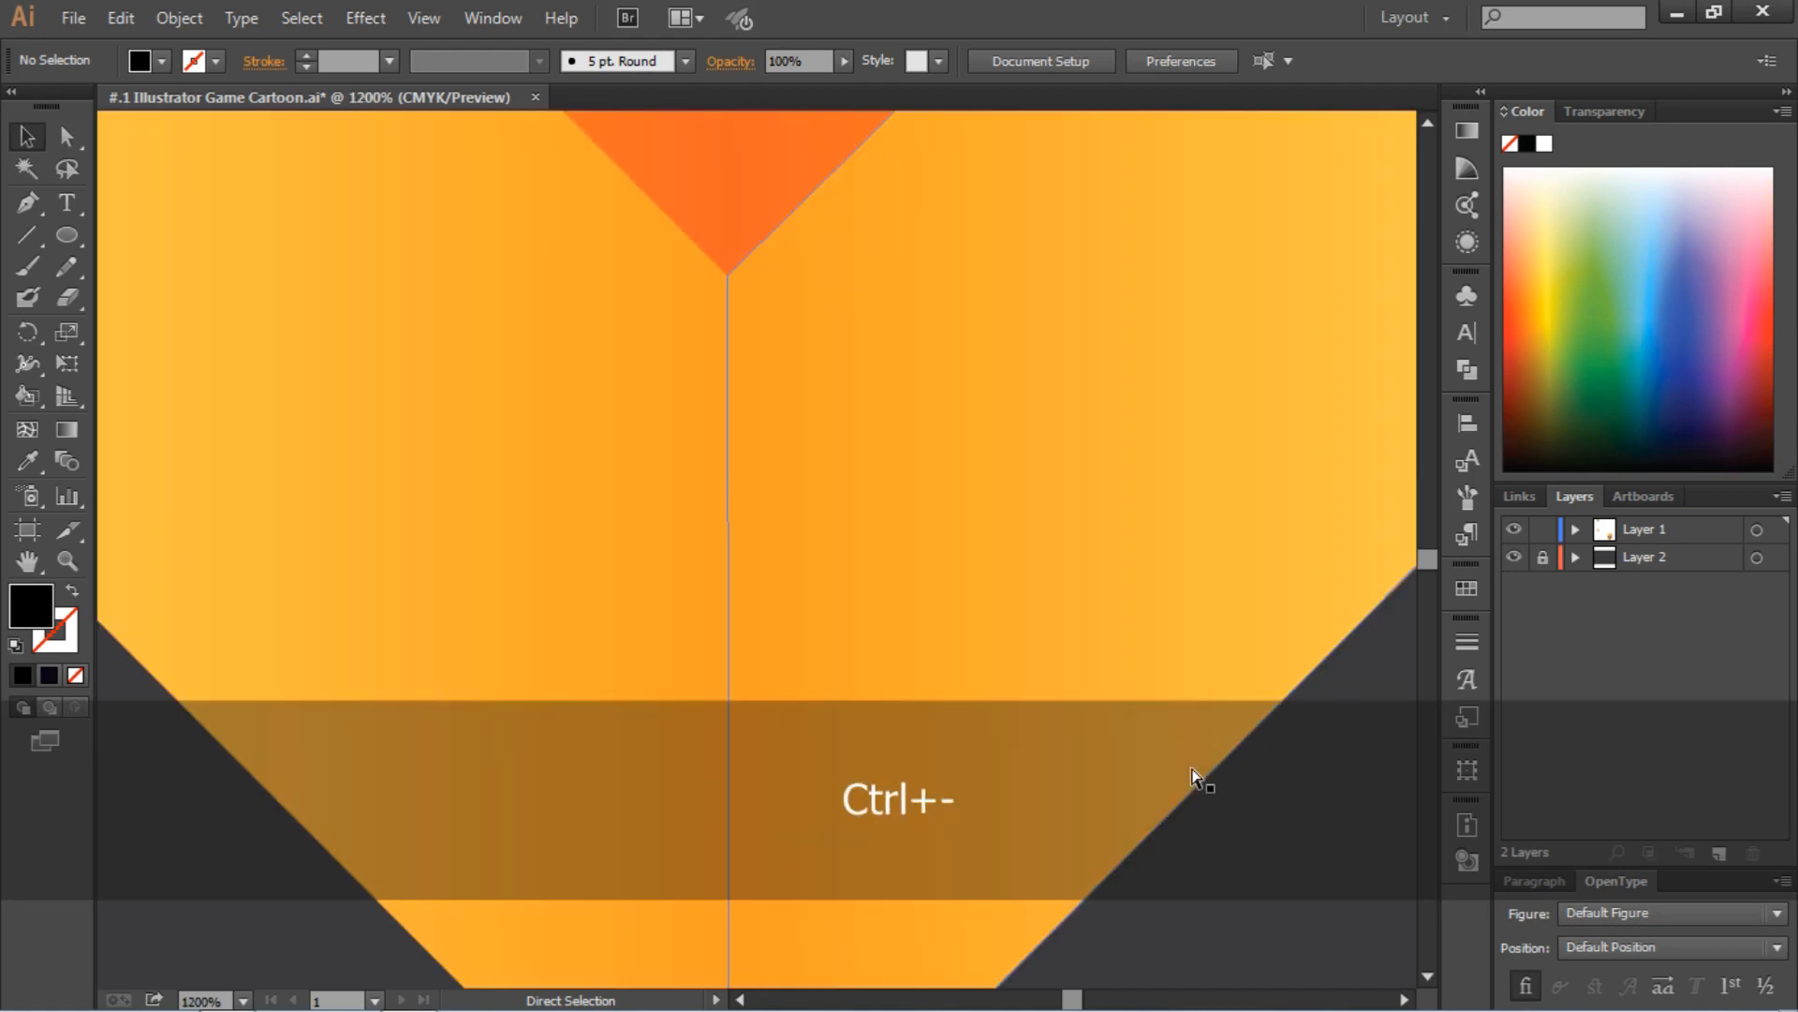
pyautogui.hotkey('ctrl', '-')
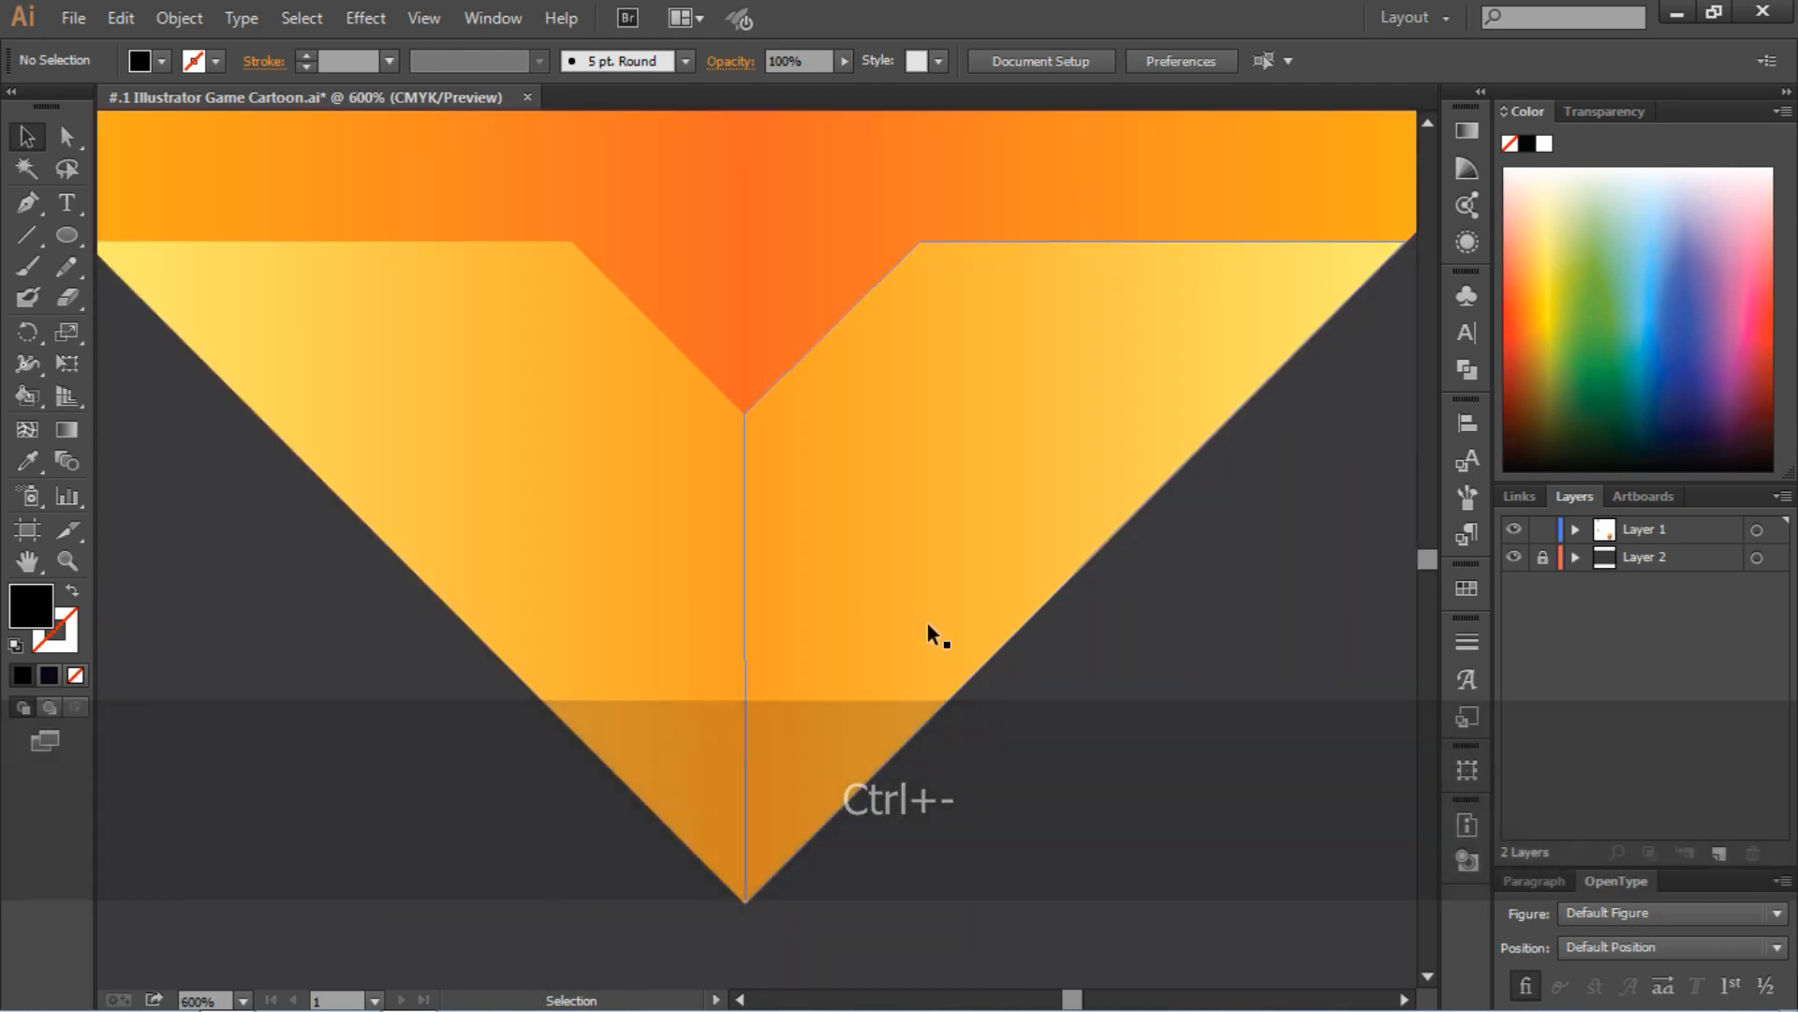
pyautogui.hotkey('ctrl', '0')
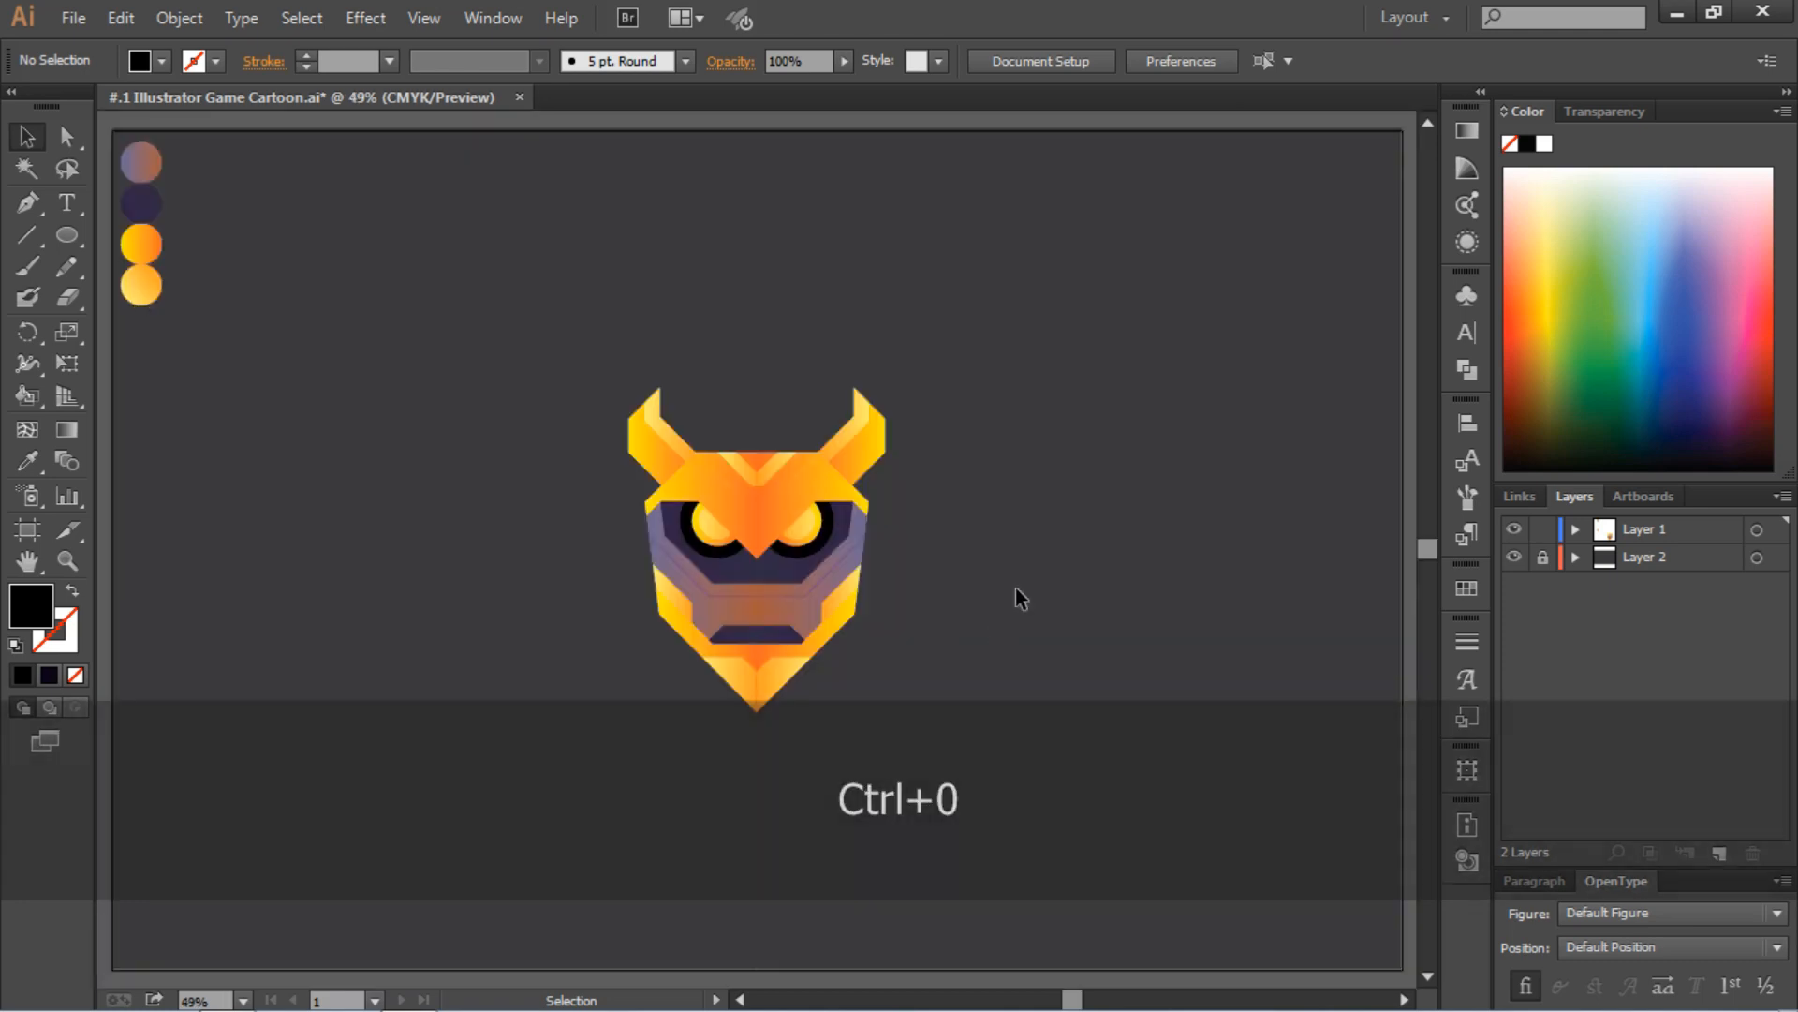
# Scale the grouped head down proportionally about its center to about three quarters of its size and deselect it
pyautogui.click(839, 611)
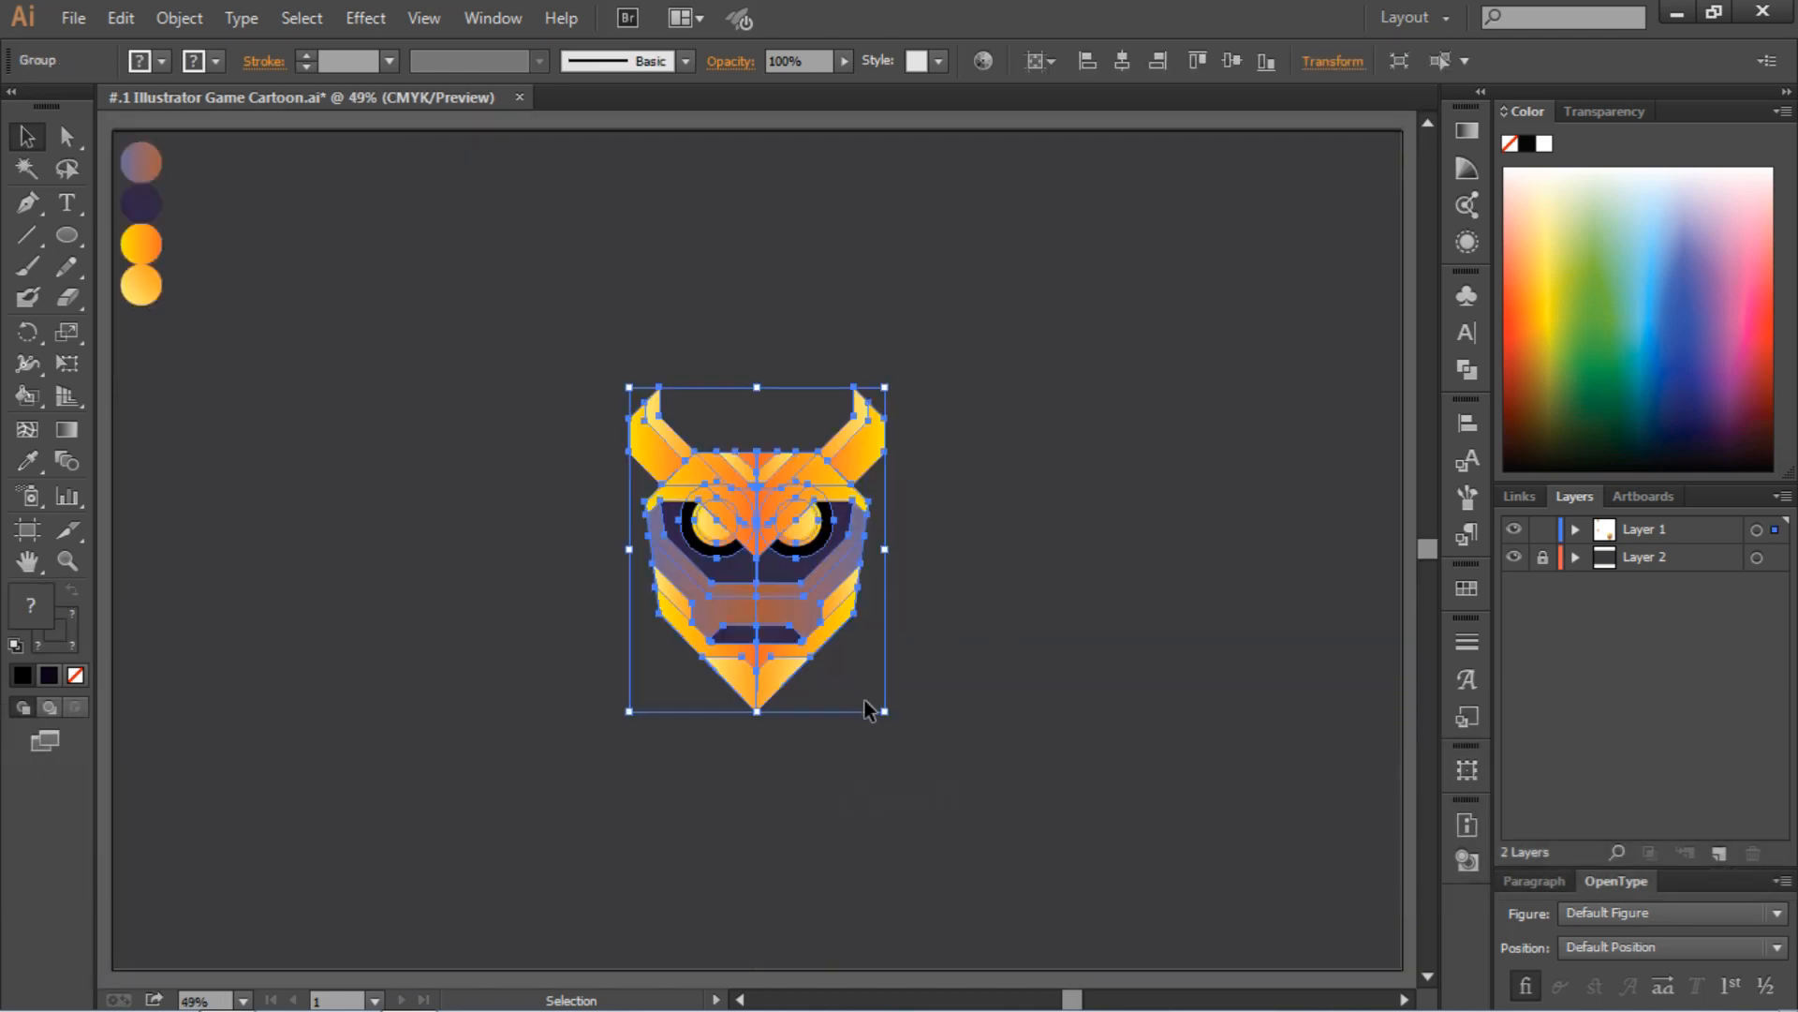
pyautogui.moveTo(884, 710); pyautogui.dragTo(854, 671)
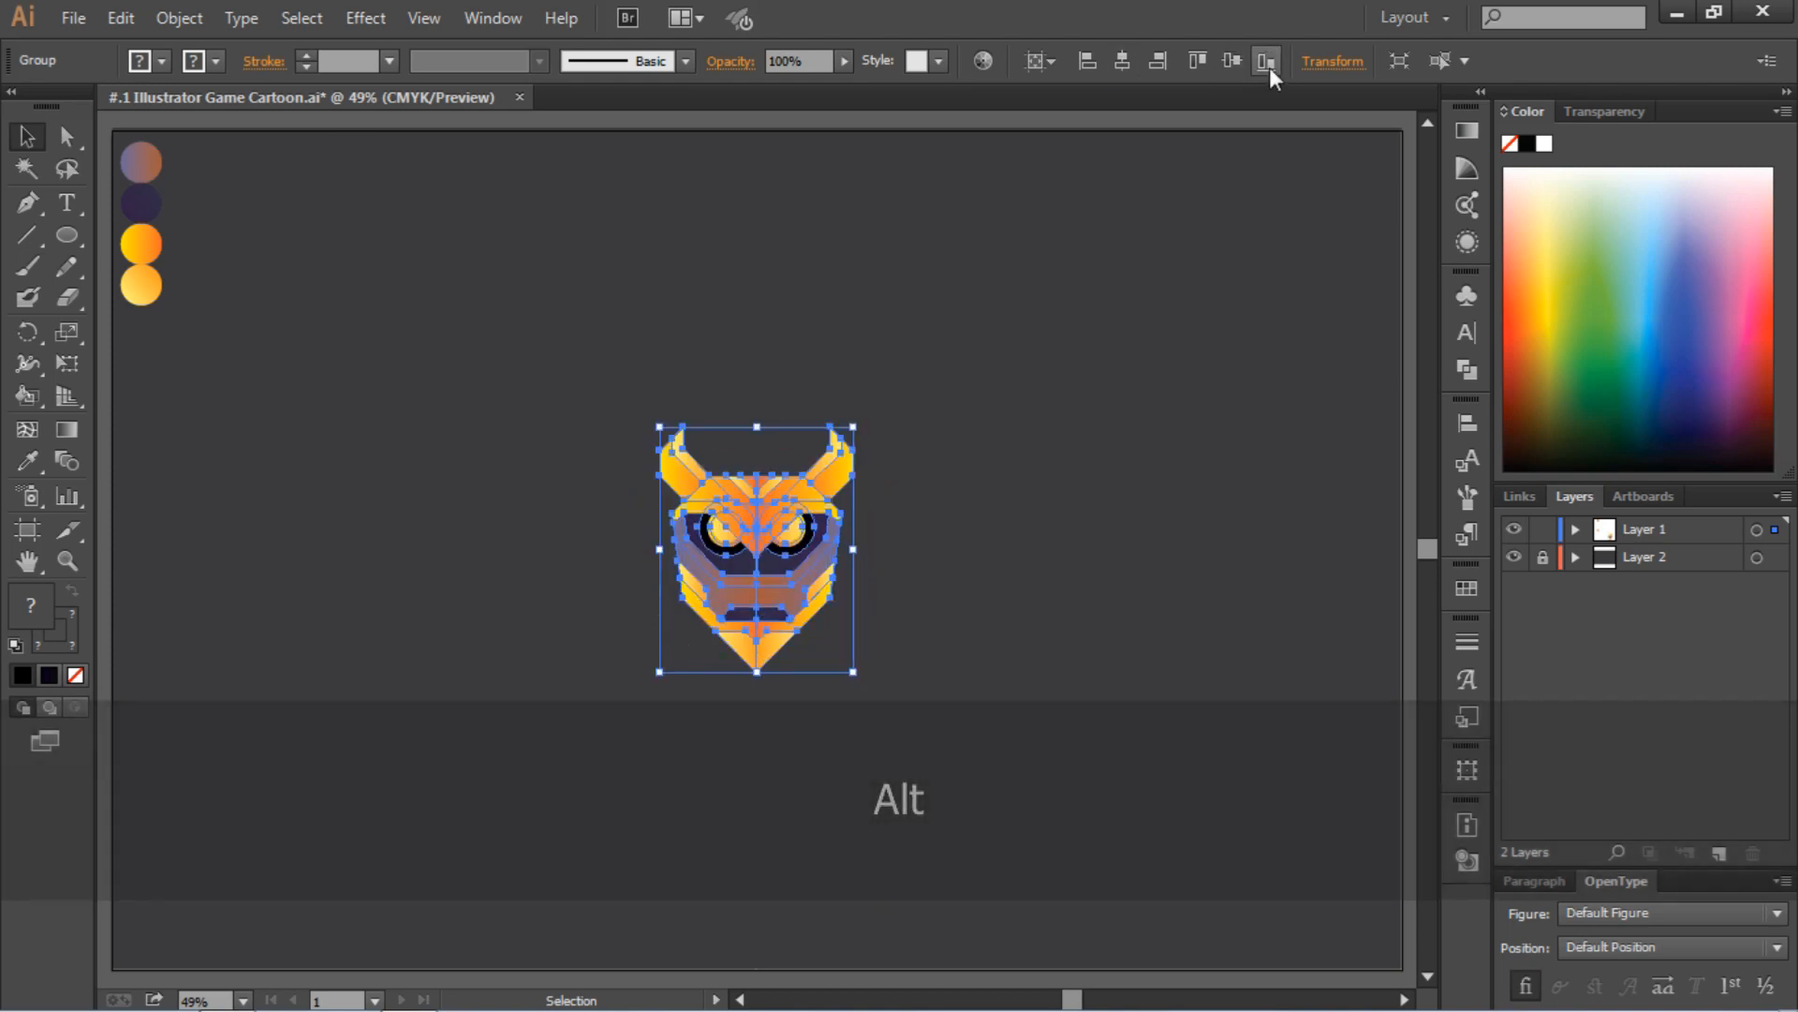
pyautogui.click(1225, 360)
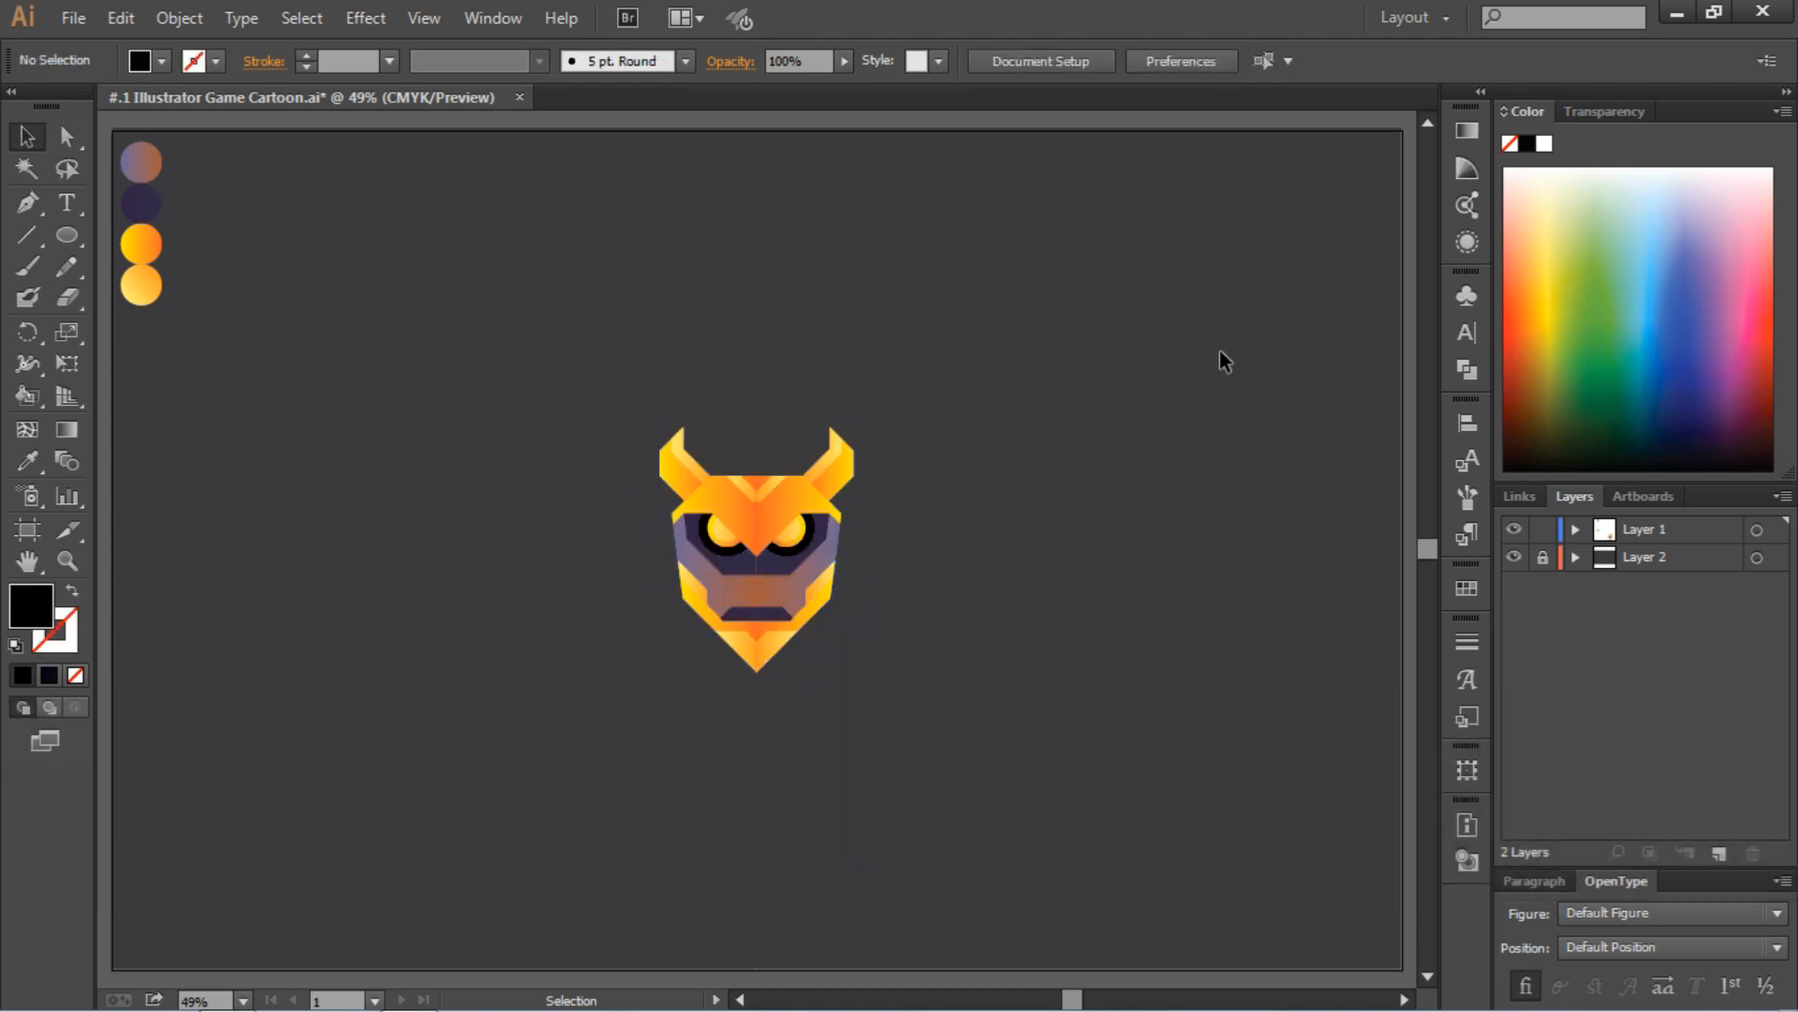
# Unlock the background rectangle on Layer 2, fill it with color #1c1c1e, and lock the layer again
pyautogui.hotkey('ctrl', 'alt', '2')
pyautogui.click(140, 61)
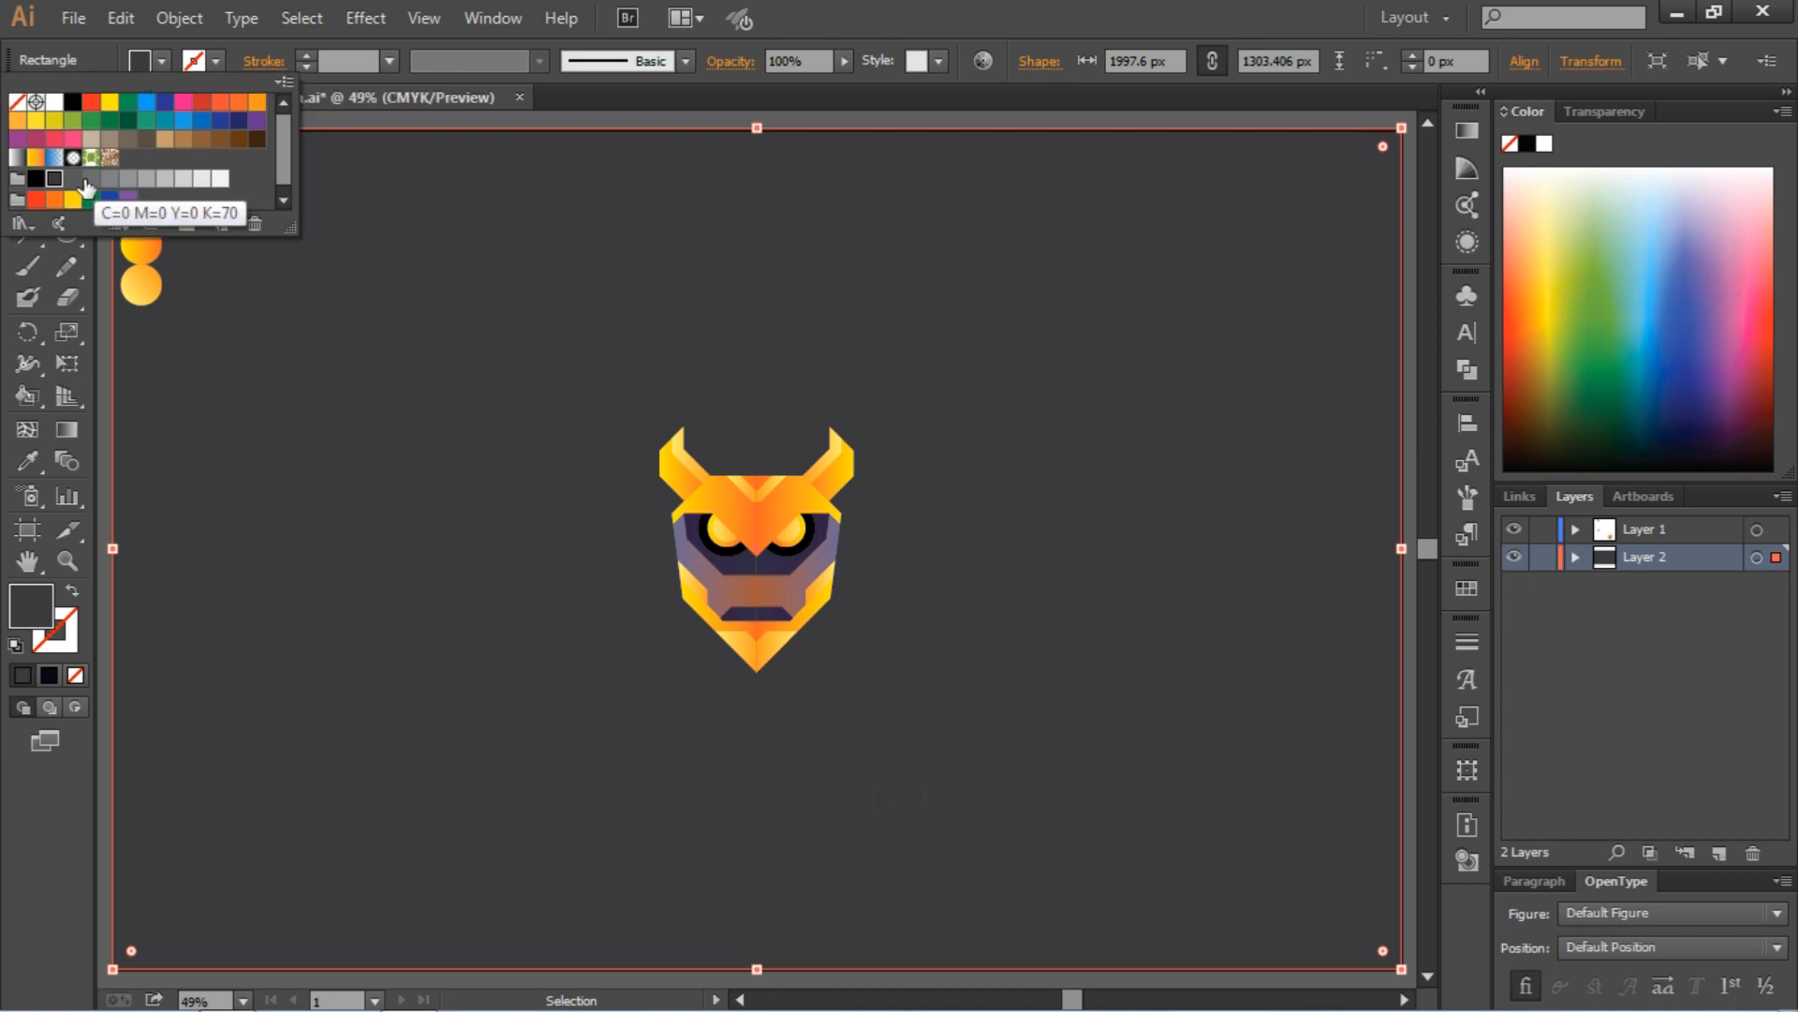
pyautogui.doubleClick(28, 611)
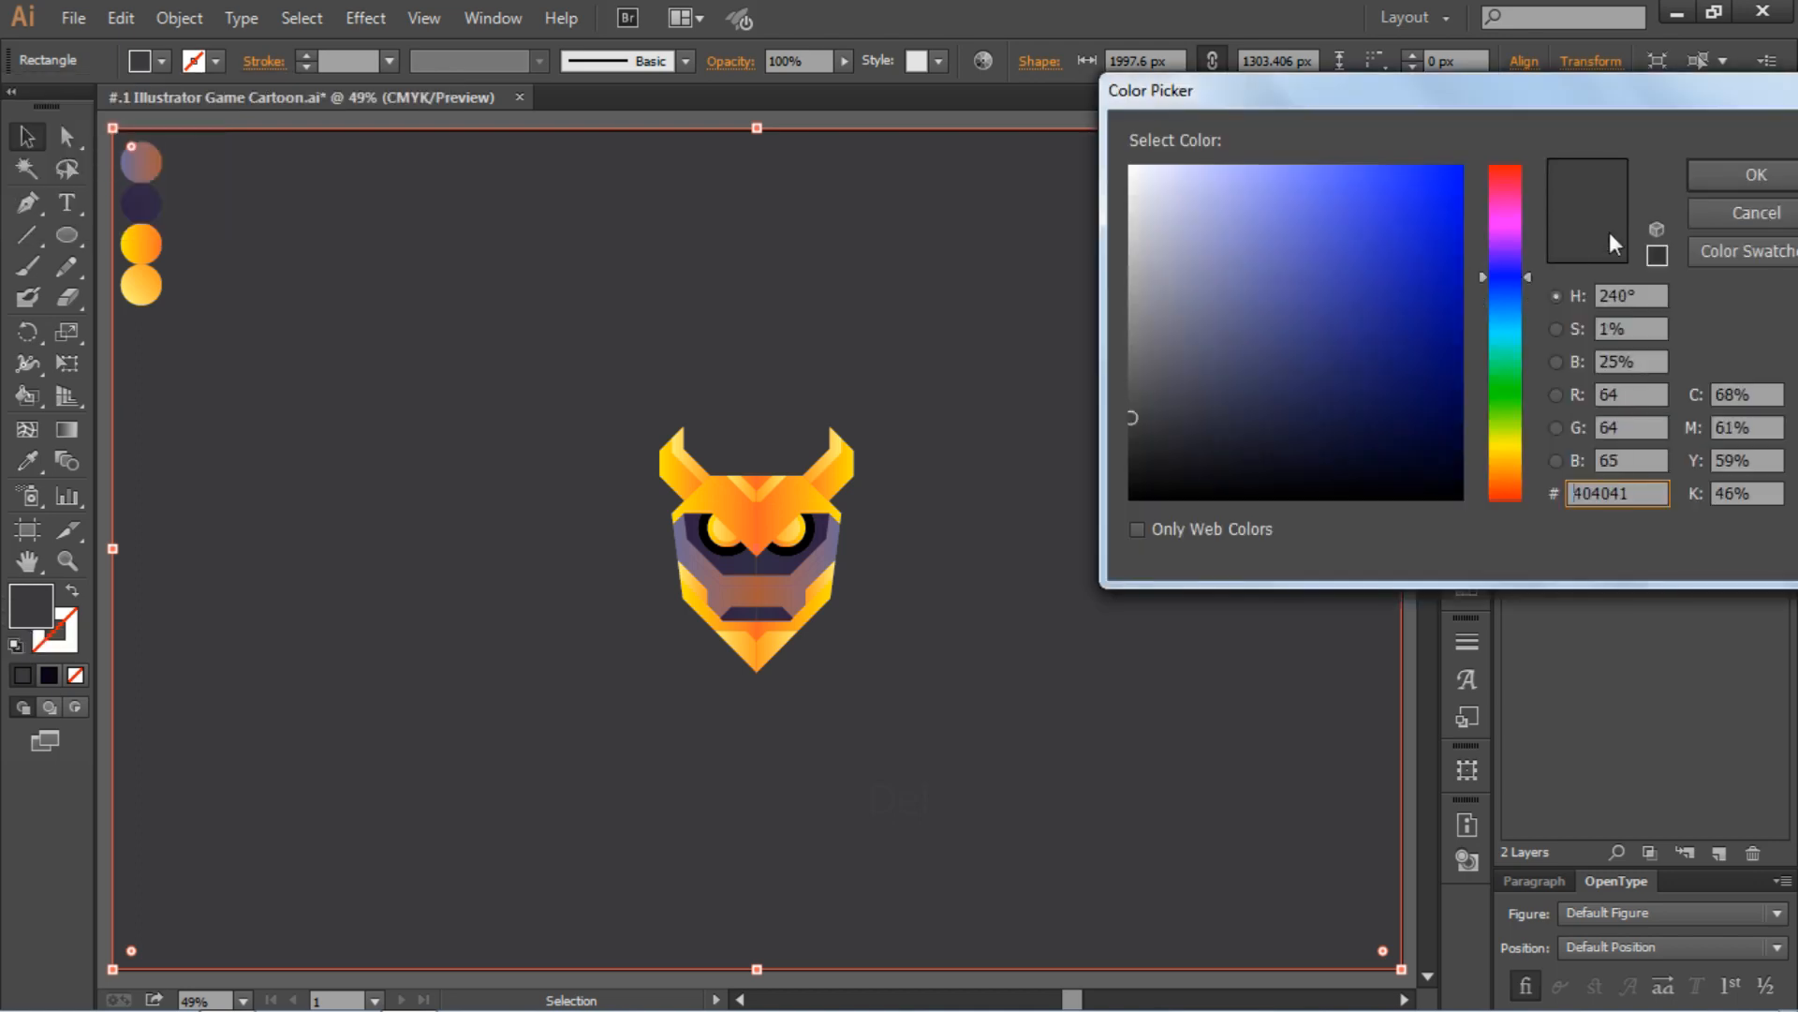
pyautogui.write('1c1c1e')
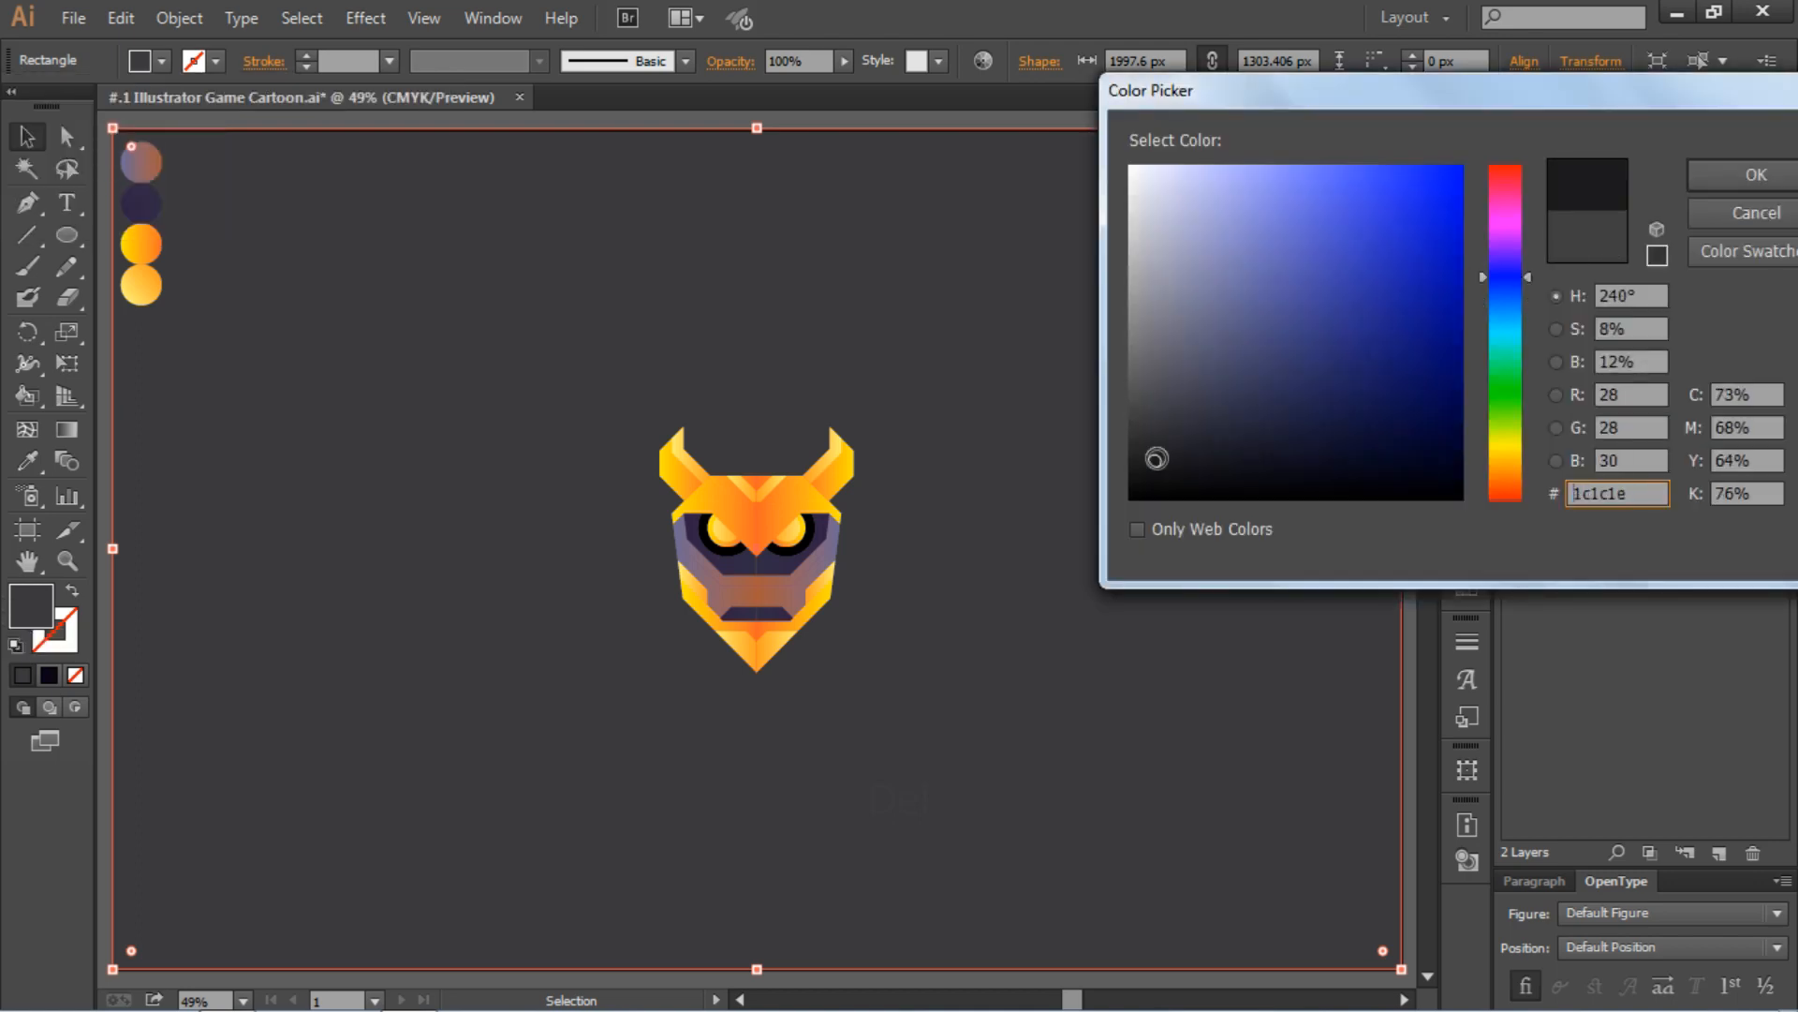
pyautogui.click(1721, 169)
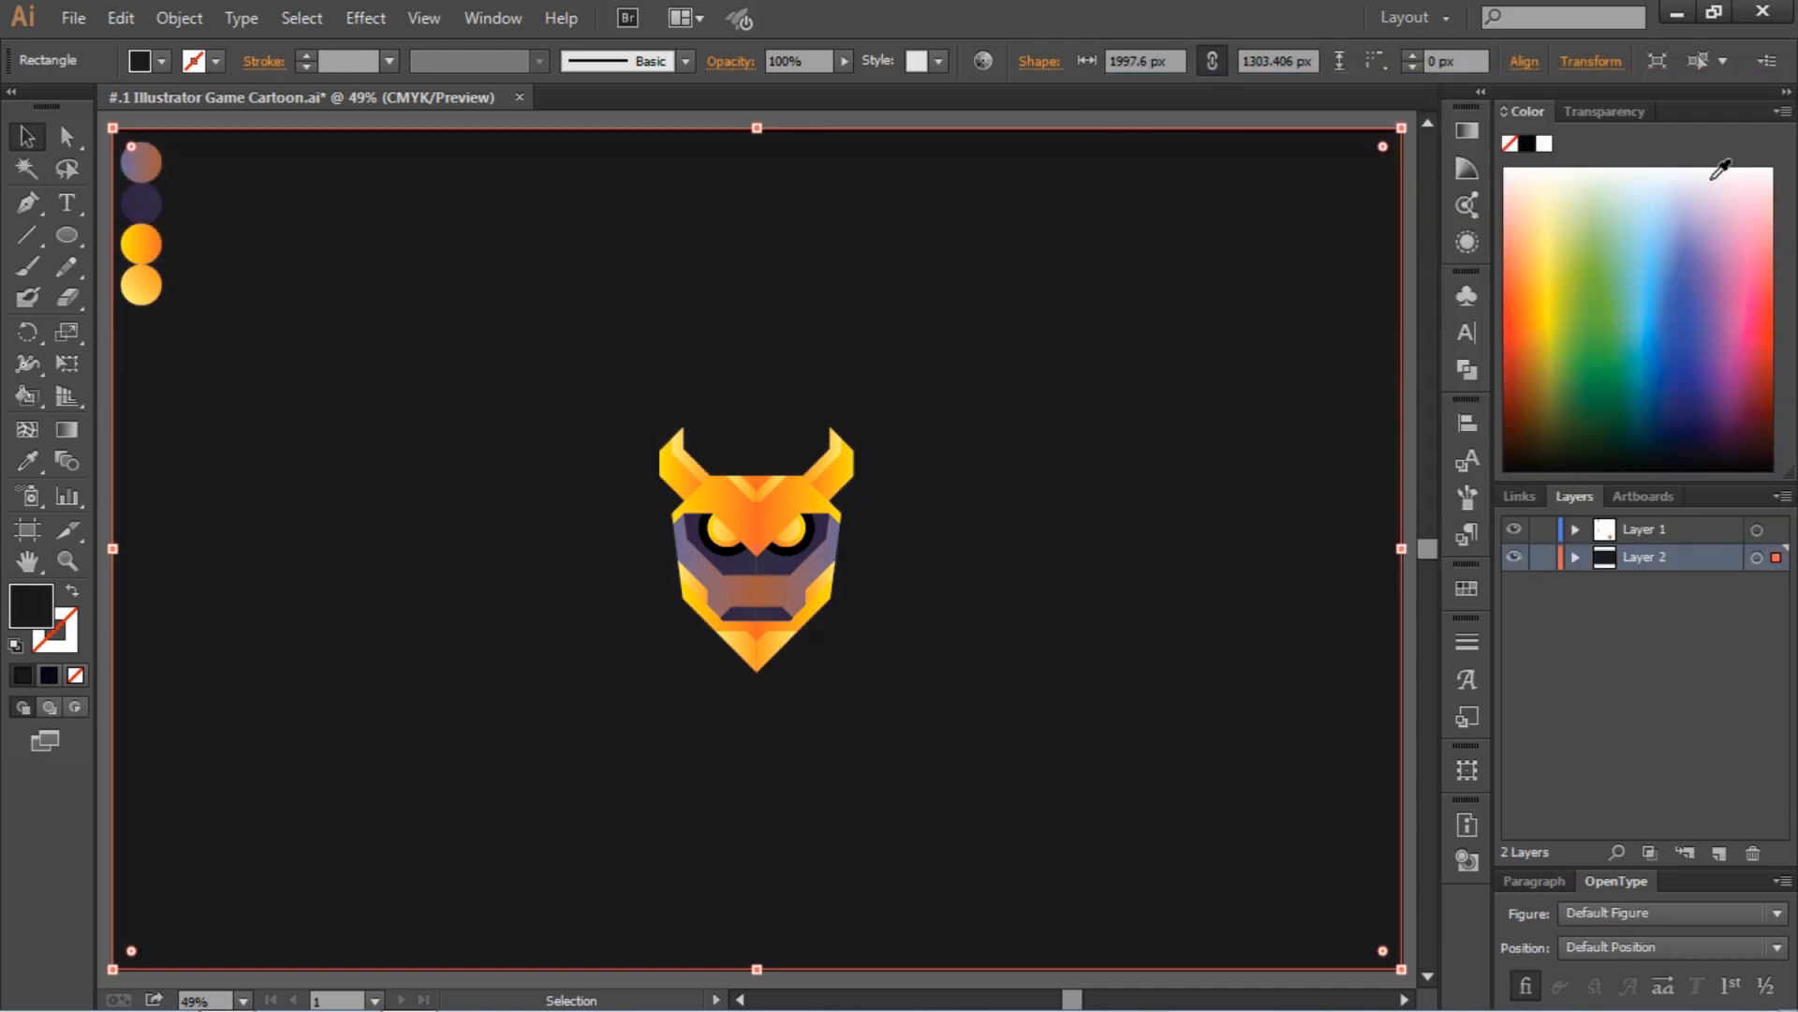
pyautogui.click(1542, 558)
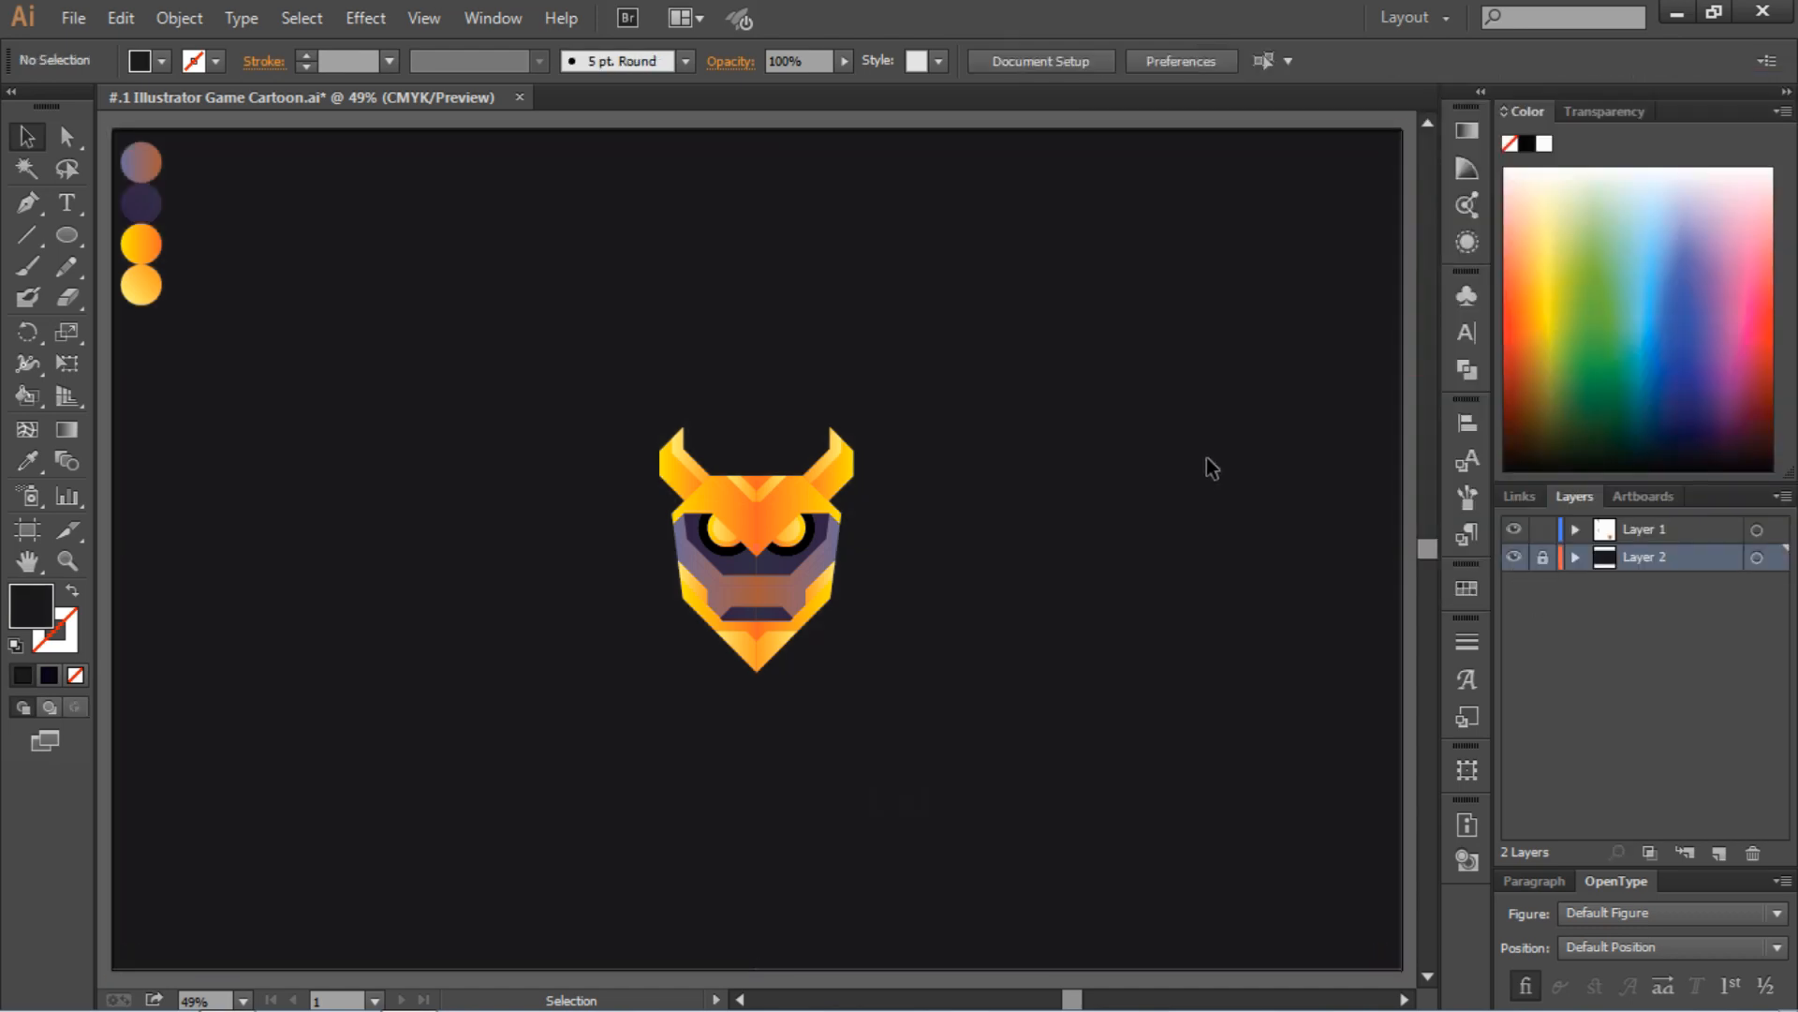